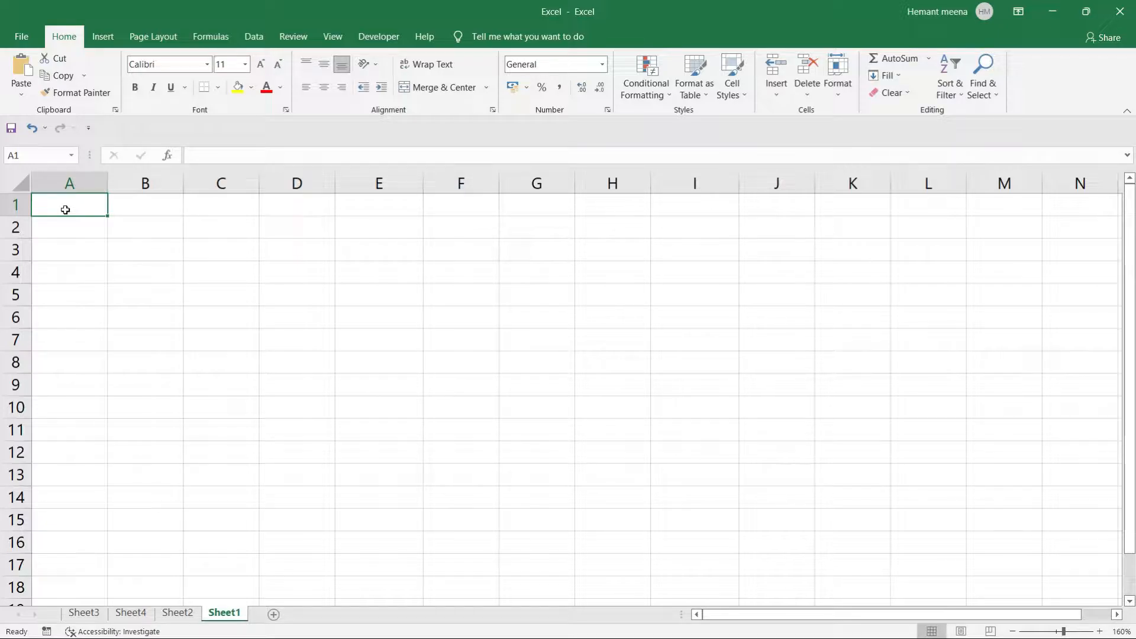
# Explore the sheet's extent down column A, to the last row and column XFD, then return to A1.
pyautogui.press('Down')
pyautogui.press('Down')
pyautogui.press('Down')
pyautogui.press('Down')
pyautogui.press('Down')
pyautogui.press('Down')
pyautogui.press('Down')
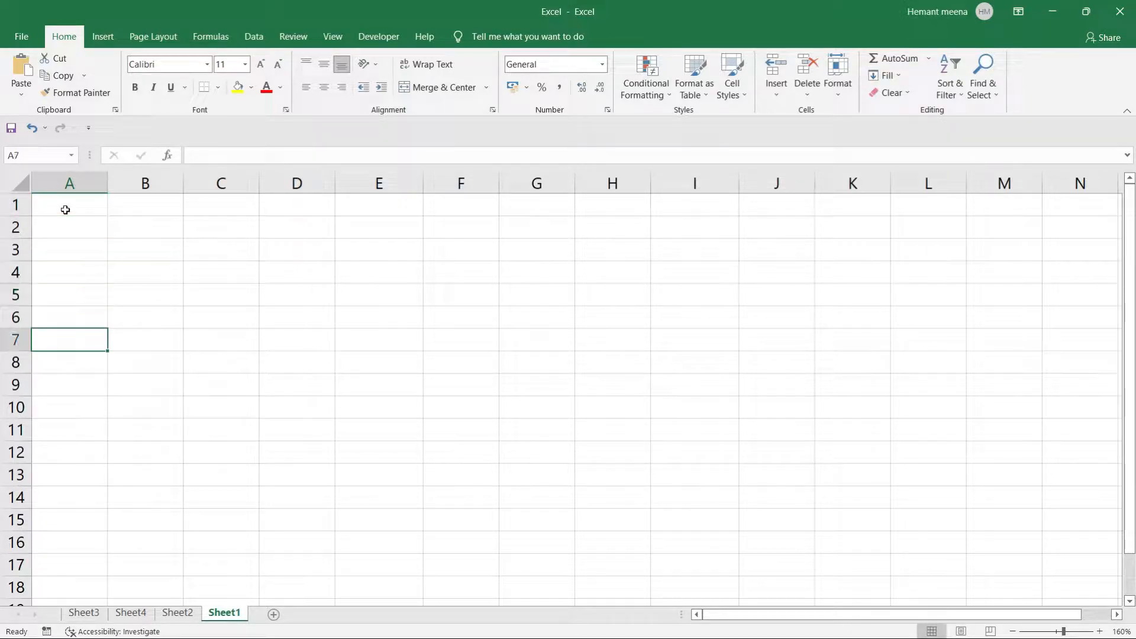
pyautogui.press('Down')
pyautogui.press('Down')
pyautogui.press('Down')
pyautogui.press('Down')
pyautogui.press('Down')
pyautogui.press('Down')
pyautogui.press('Down')
pyautogui.press('Down')
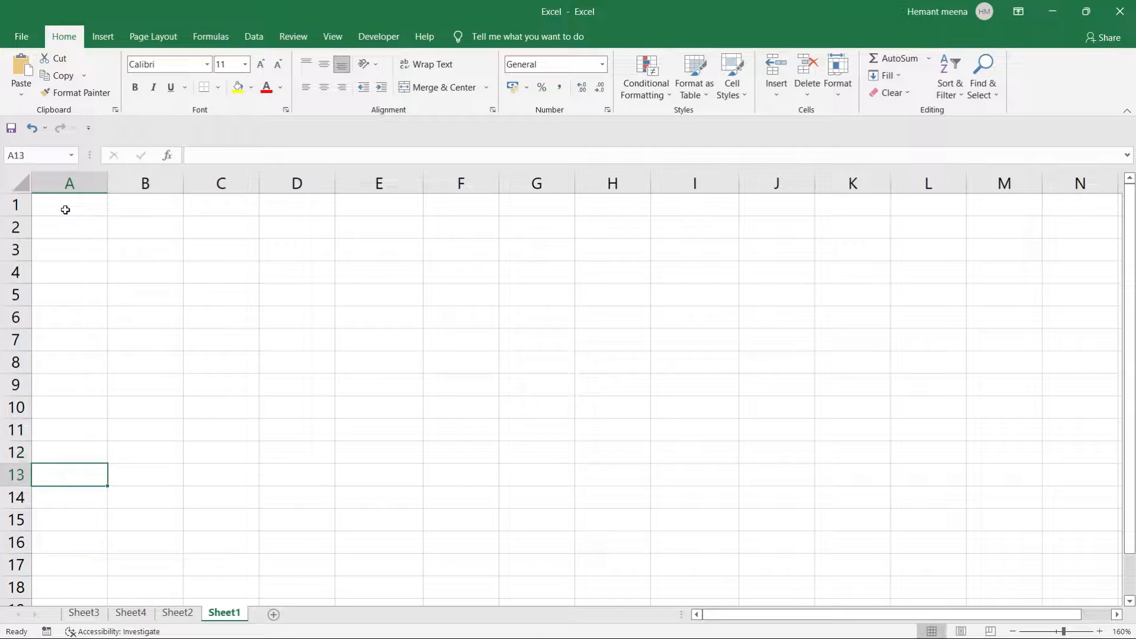
pyautogui.press('Down')
pyautogui.press('Down')
pyautogui.press('Down')
pyautogui.press('Down')
pyautogui.press('Down')
pyautogui.press('Down')
pyautogui.press('Down')
pyautogui.press('Down')
pyautogui.press('Down')
pyautogui.press('Down')
pyautogui.press('Down')
pyautogui.press('Down')
pyautogui.press('Down')
pyautogui.press('Down')
pyautogui.press('Down')
pyautogui.press('Down')
pyautogui.press('Down')
pyautogui.press('Down')
pyautogui.press('Down')
pyautogui.press('Down')
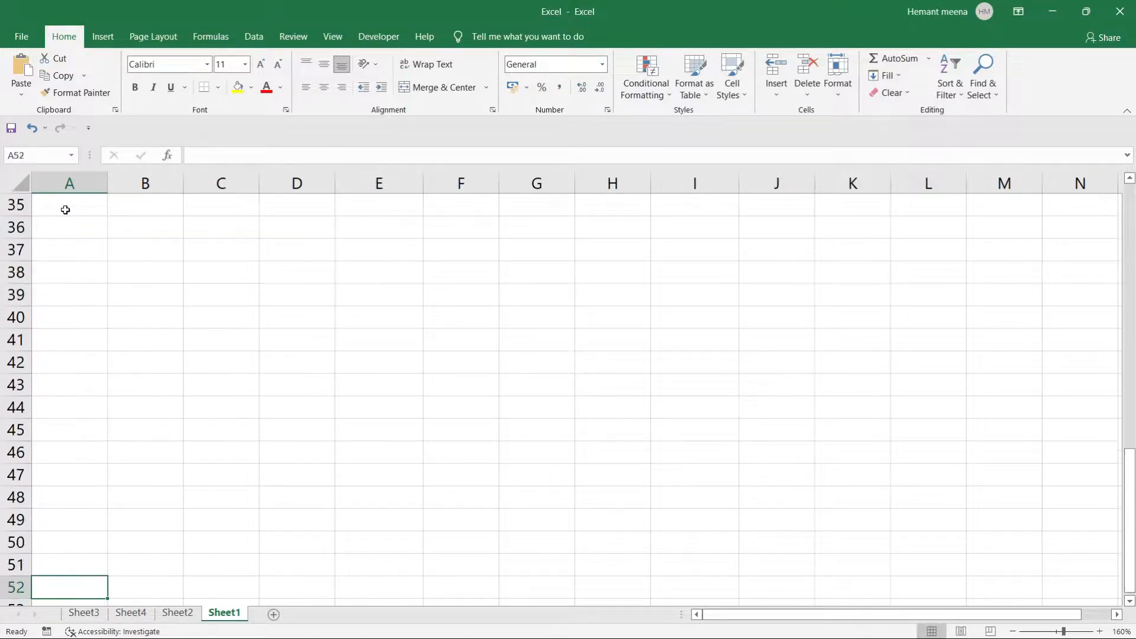
pyautogui.press('Down')
pyautogui.press('Down')
pyautogui.press('Down')
pyautogui.press('Down')
pyautogui.press('Down')
pyautogui.press('Down')
pyautogui.press('Down')
pyautogui.press('Down')
pyautogui.press('Down')
pyautogui.press('Down')
pyautogui.press('Down')
pyautogui.press('Down')
pyautogui.press('Down')
pyautogui.press('Down')
pyautogui.press('Down')
pyautogui.press('Down')
pyautogui.press('Down')
pyautogui.press('Down')
pyautogui.press('Down')
pyautogui.press('Down')
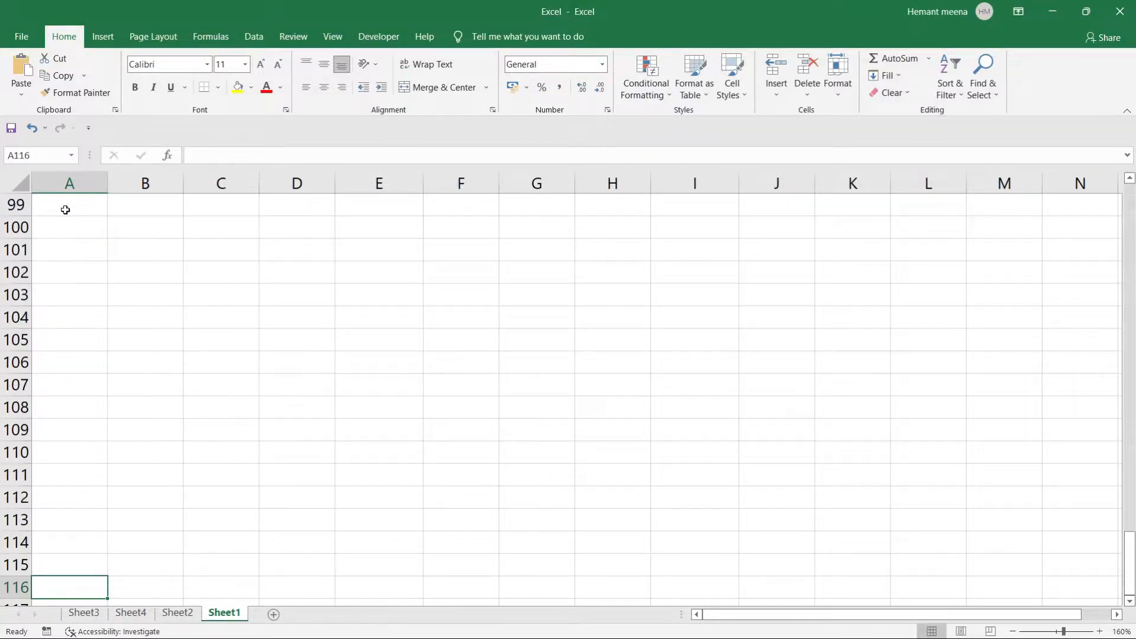
pyautogui.press('Down')
pyautogui.press('Down')
pyautogui.press('Down')
pyautogui.press('Down')
pyautogui.press('Down')
pyautogui.press('Down')
pyautogui.press('Down')
pyautogui.press('Down')
pyautogui.press('Down')
pyautogui.press('Down')
pyautogui.press('Down')
pyautogui.press('Down')
pyautogui.press('Down')
pyautogui.press('Down')
pyautogui.press('Down')
pyautogui.press('Down')
pyautogui.press('Down')
pyautogui.press('Down')
pyautogui.press('Down')
pyautogui.press('Down')
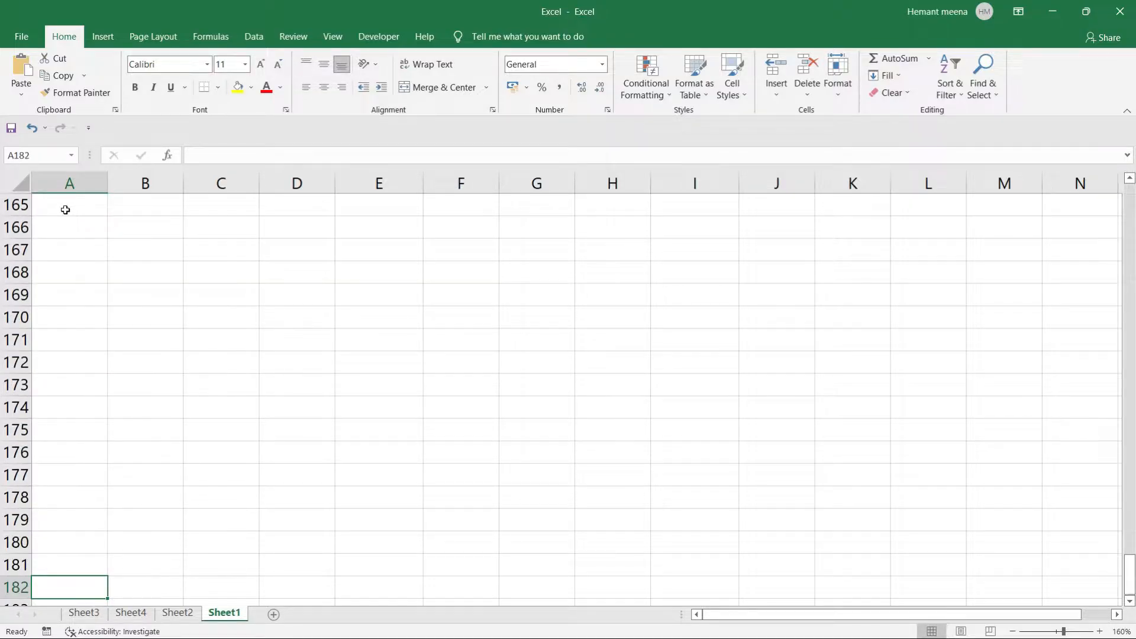
pyautogui.press('Down')
pyautogui.press('Down')
pyautogui.press('Down')
pyautogui.press('Down')
pyautogui.press('Down')
pyautogui.press('Down')
pyautogui.press('Down')
pyautogui.press('Down')
pyautogui.press('Down')
pyautogui.press('Down')
pyautogui.press('Down')
pyautogui.press('Down')
pyautogui.press('Down')
pyautogui.press('Down')
pyautogui.press('Down')
pyautogui.press('Down')
pyautogui.press('Down')
pyautogui.press('Down')
pyautogui.press('Down')
pyautogui.press('Down')
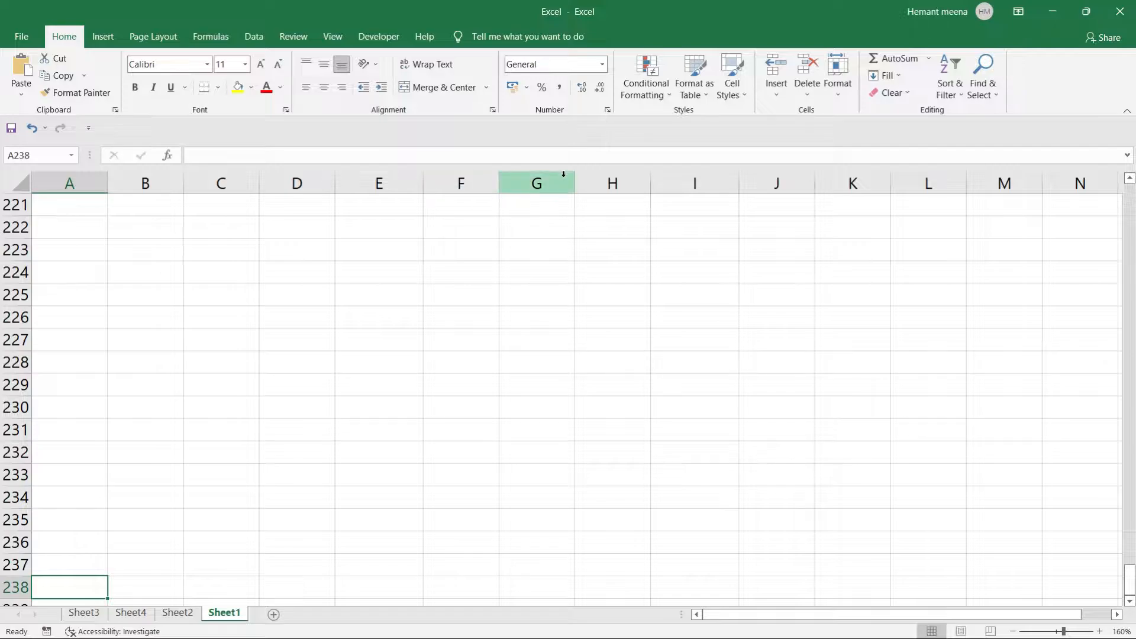
pyautogui.moveTo(1130, 583); pyautogui.dragTo(1130, 188)
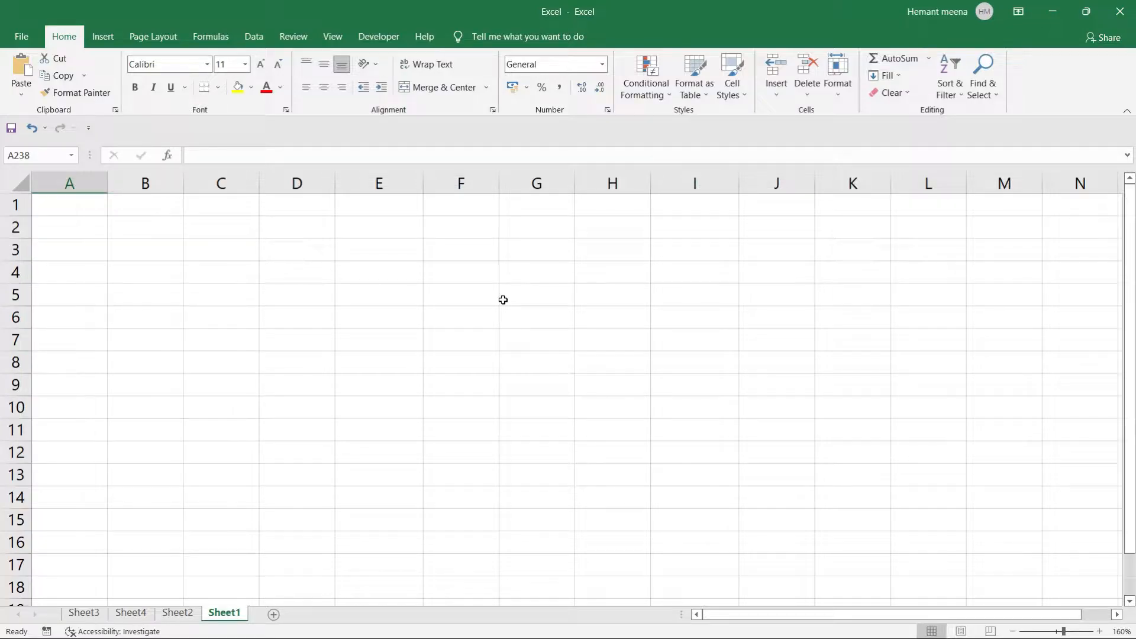
pyautogui.click(55, 208)
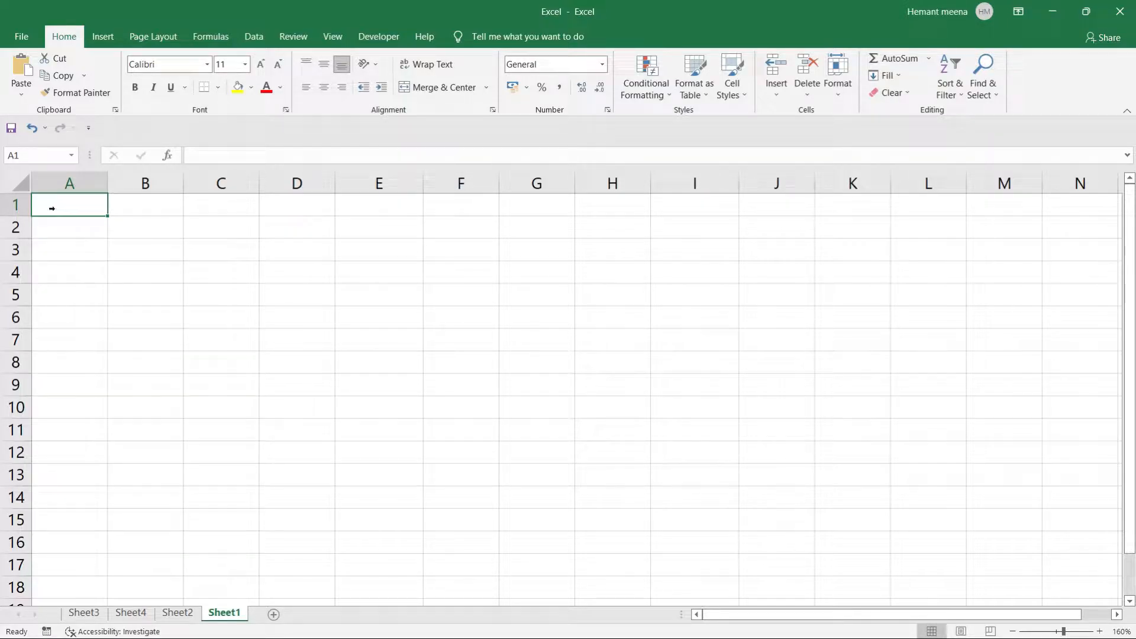
pyautogui.hotkey('ctrl', 'Down')
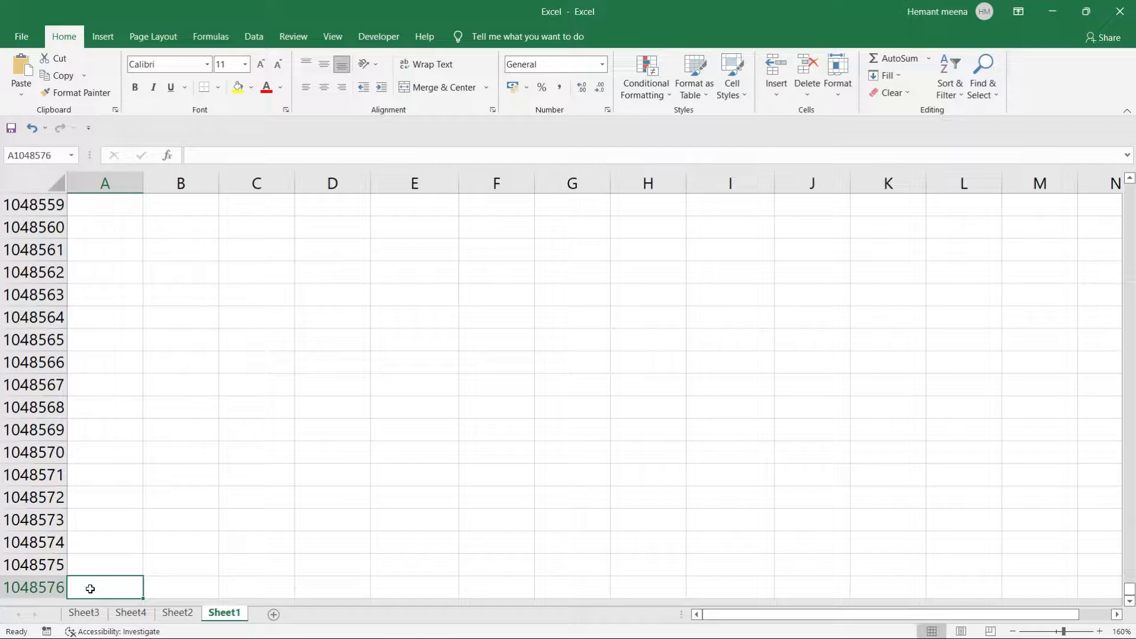
pyautogui.hotkey('ctrl', 'Up')
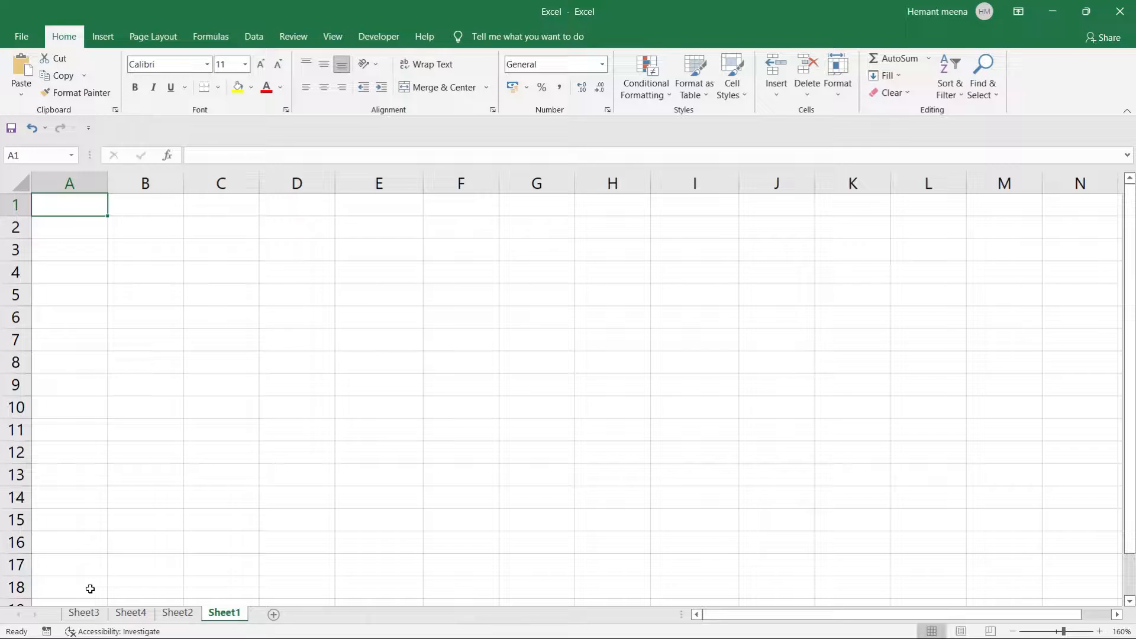
pyautogui.hotkey('ctrl', 'Right')
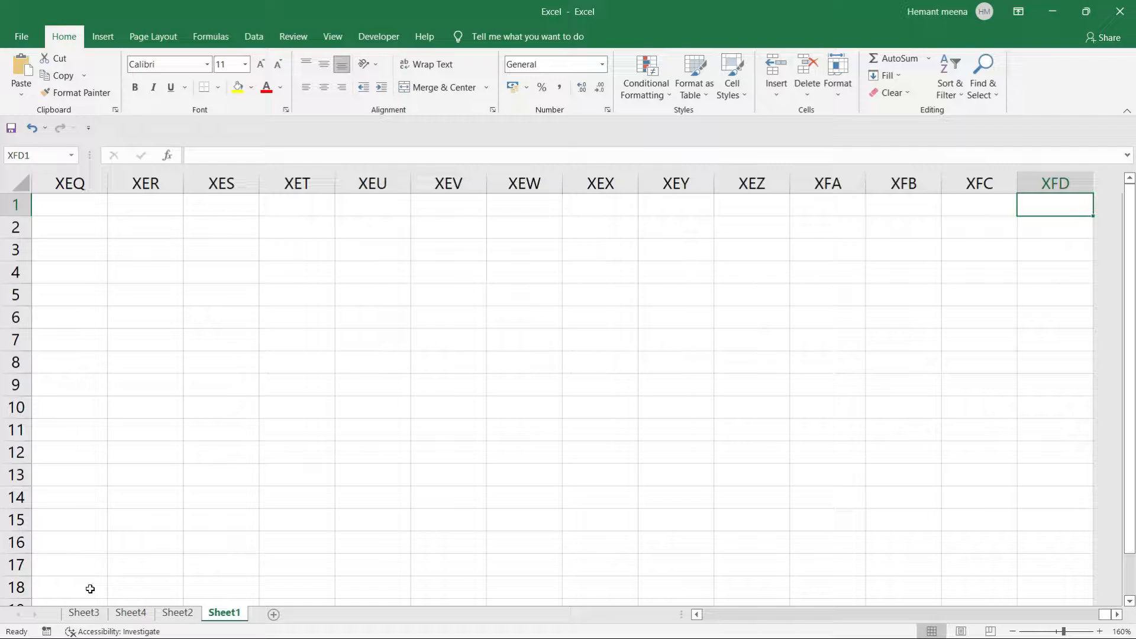
pyautogui.hotkey('ctrl', 'Left')
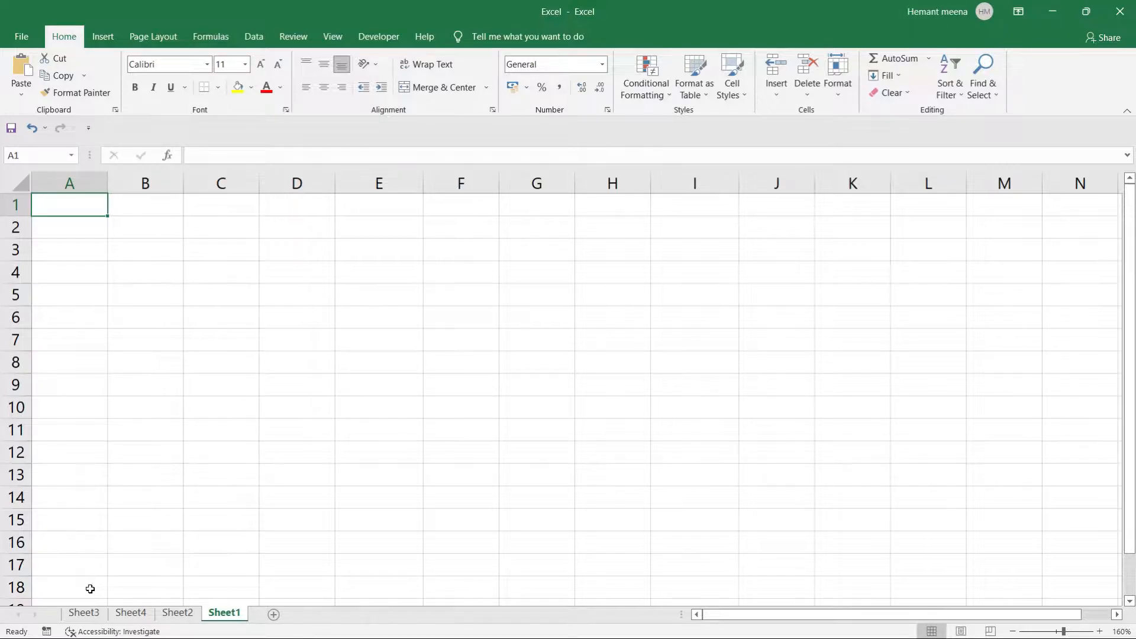
# Enter 10, 20, 30, 40 and 50 in cells A1 through A5.
pyautogui.write('10')
pyautogui.press('Return')
pyautogui.write('20')
pyautogui.press('Return')
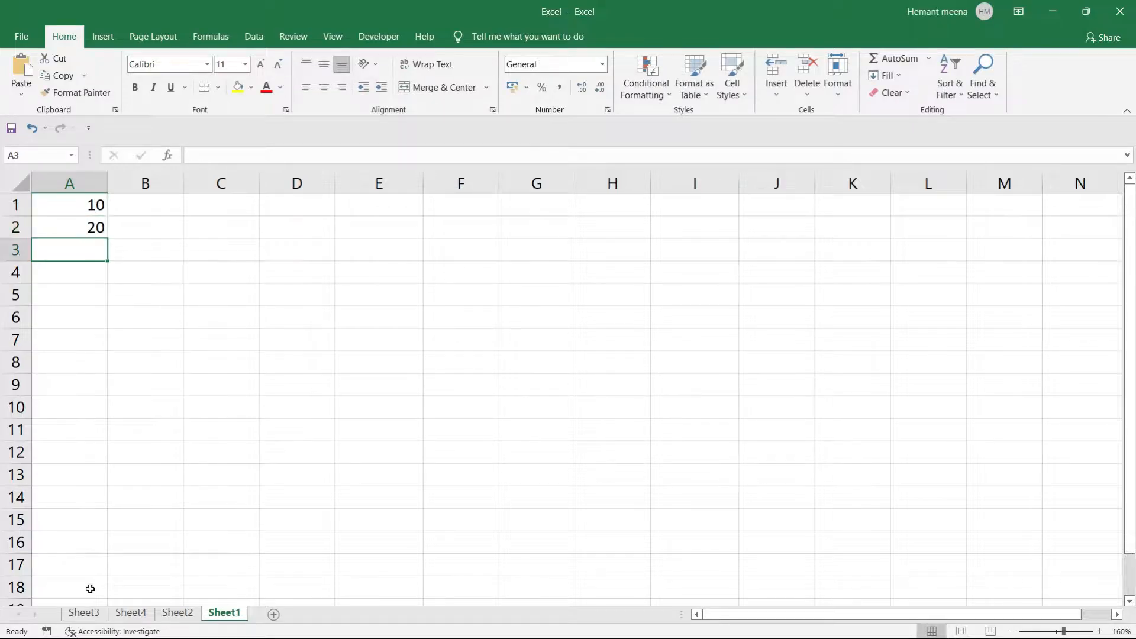
pyautogui.write('30')
pyautogui.press('Return')
pyautogui.write('40')
pyautogui.press('Return')
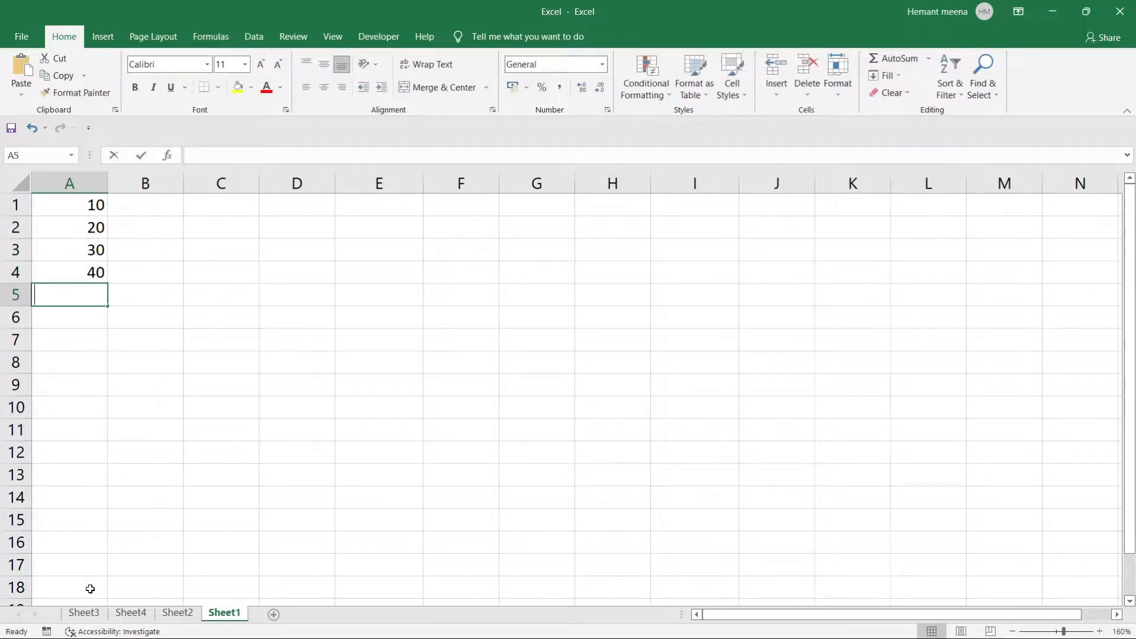
pyautogui.write('50')
pyautogui.hotkey('ctrl', 'Return')
pyautogui.press('Return')
# Continue with 60, 70, 80, 90 and 100 in A6 through A10.
pyautogui.write('60')
pyautogui.press('Return')
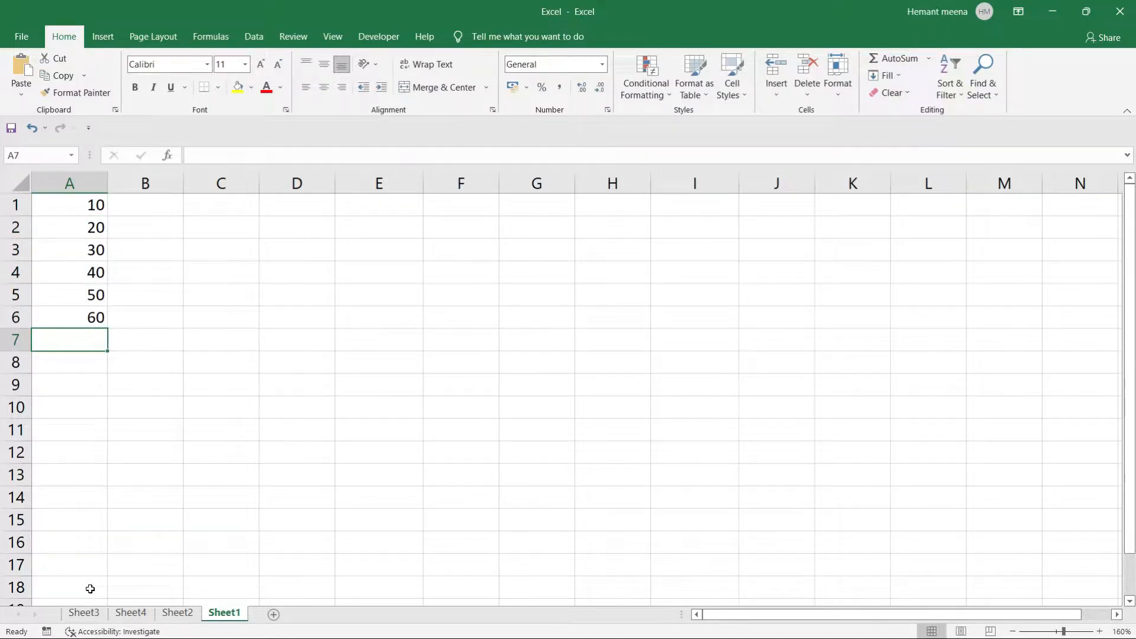
pyautogui.write('70')
pyautogui.press('Return')
pyautogui.write('80')
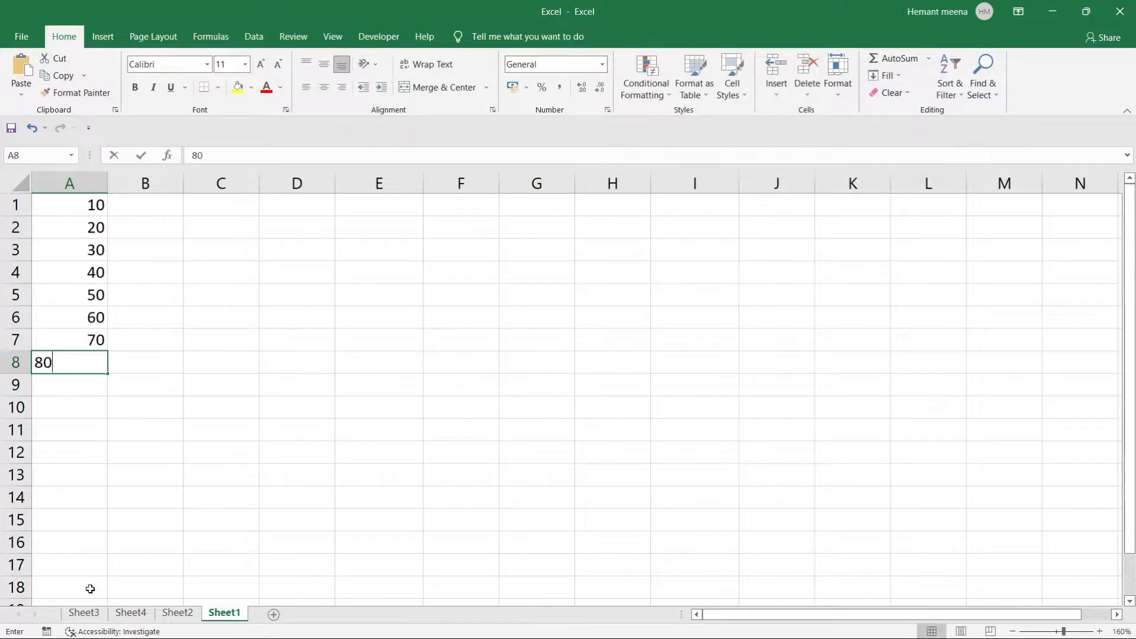
pyautogui.press('Return')
pyautogui.write('90')
pyautogui.press('Return')
pyautogui.write('100')
pyautogui.press('Return')
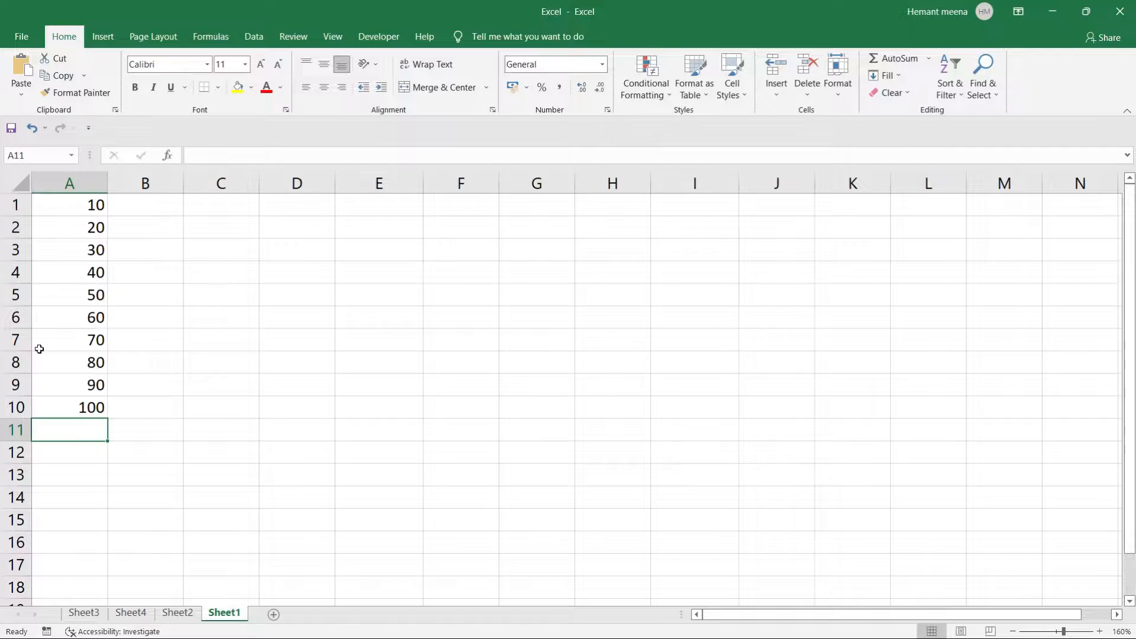
pyautogui.click(65, 208)
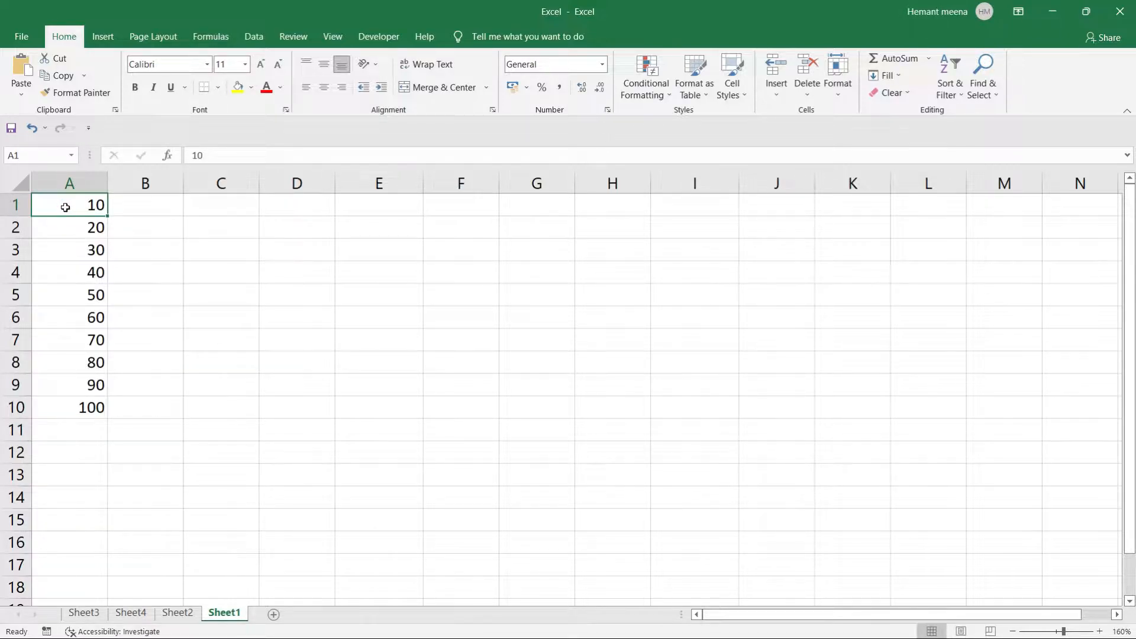
pyautogui.hotkey('ctrl', 'Down')
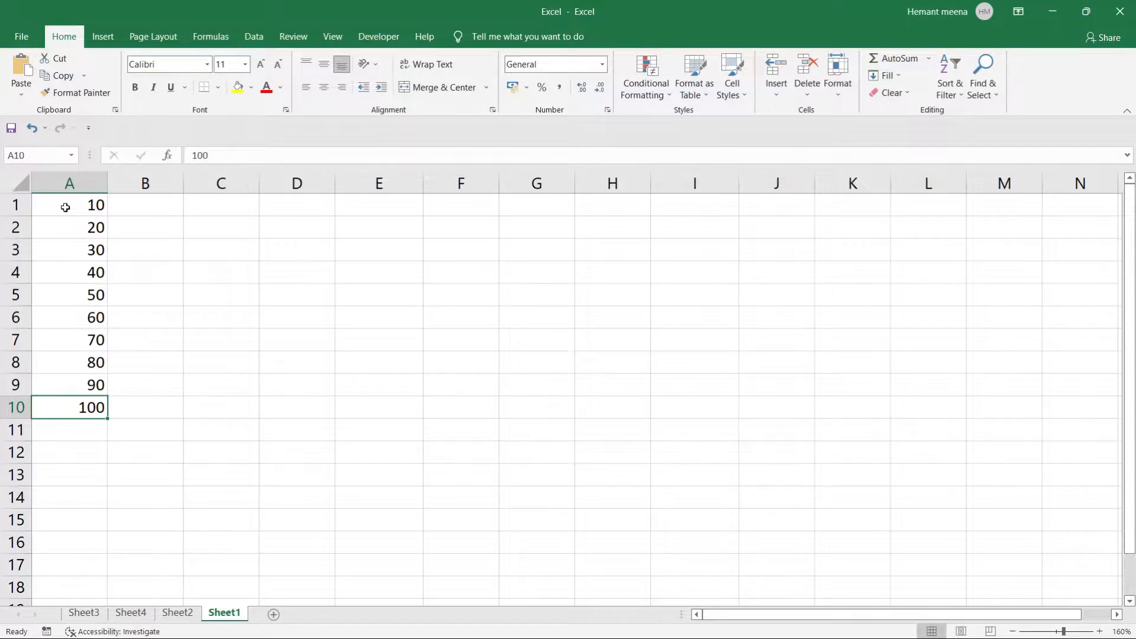
pyautogui.click(65, 207)
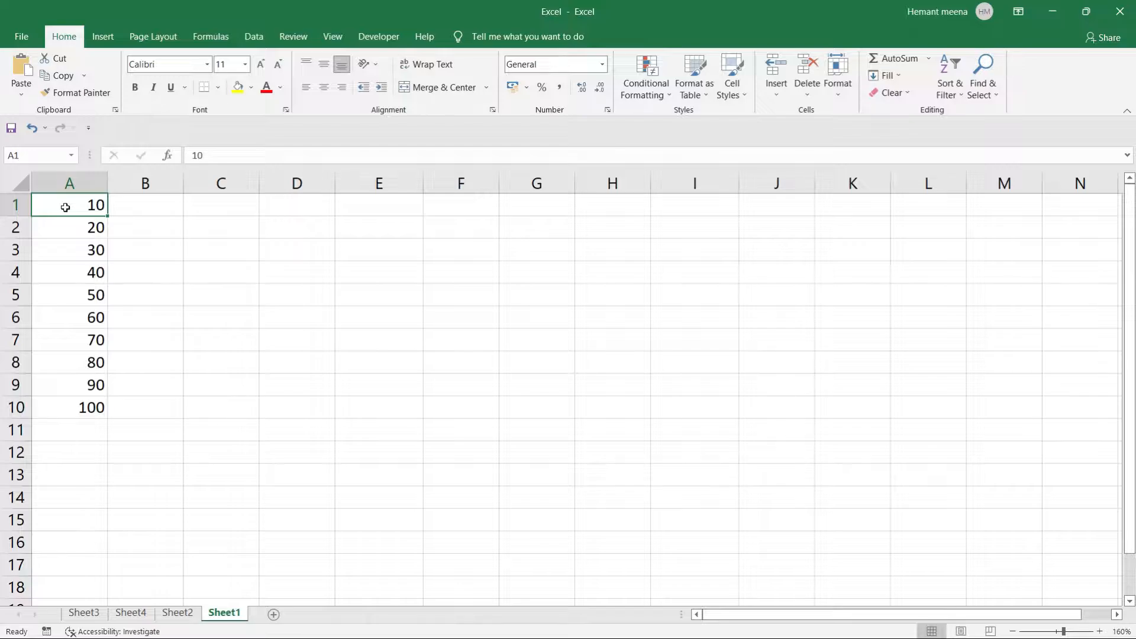
pyautogui.hotkey('ctrl', 'Down')
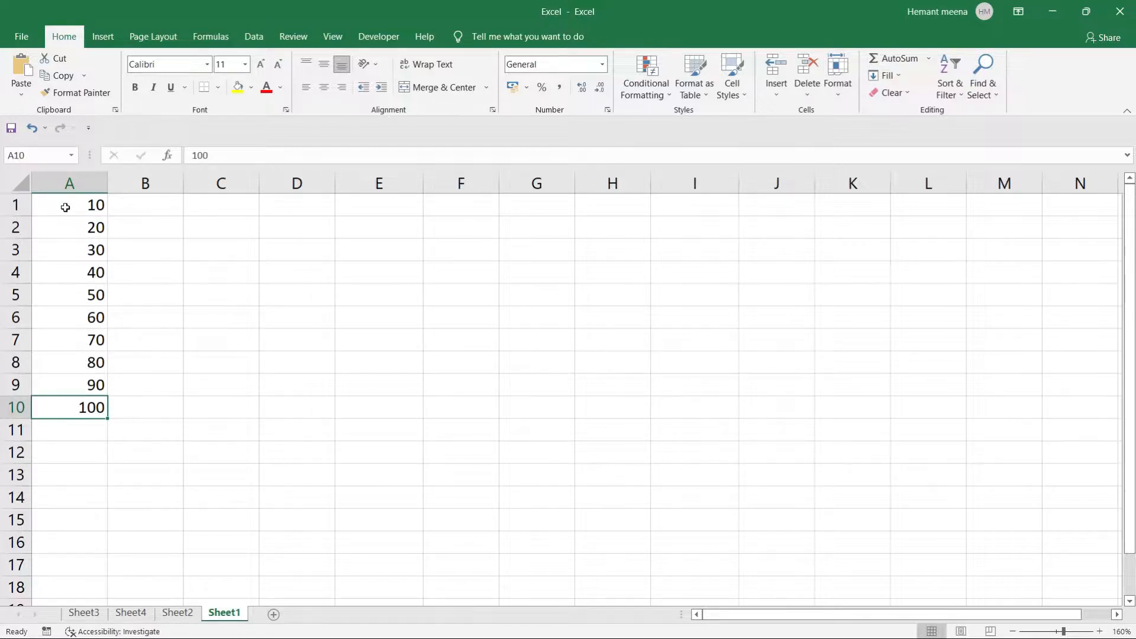
pyautogui.hotkey('ctrl', 'Up')
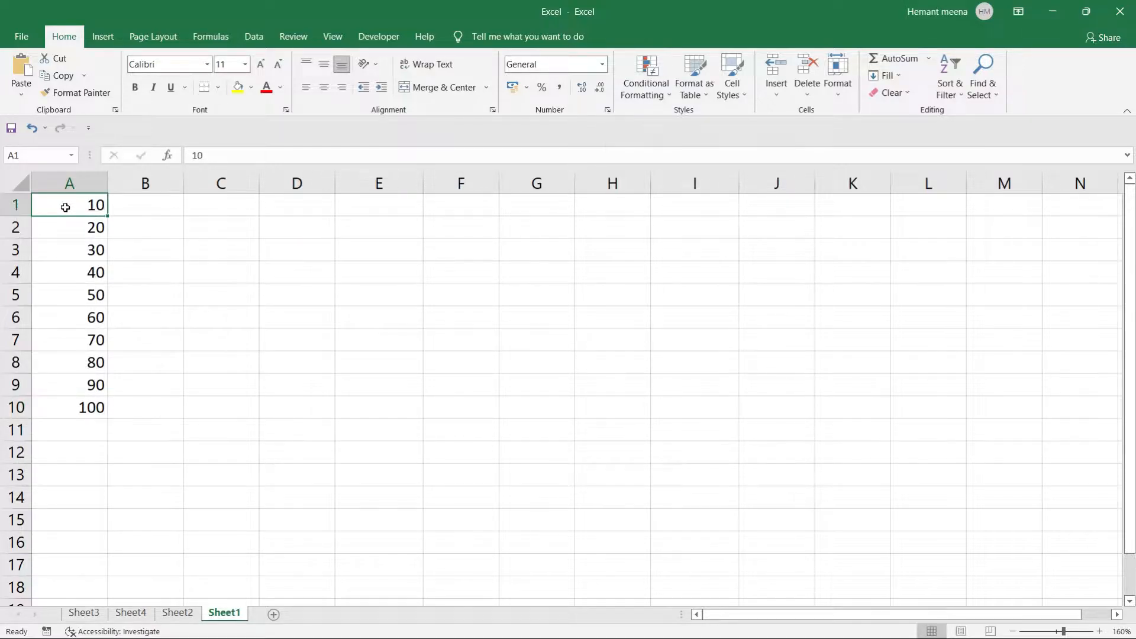
# Put 20 in B1 and 30 in C1, clearing the stray entries from B2 and C2.
pyautogui.click(138, 205)
pyautogui.write('20')
pyautogui.press('Return')
pyautogui.write('3')
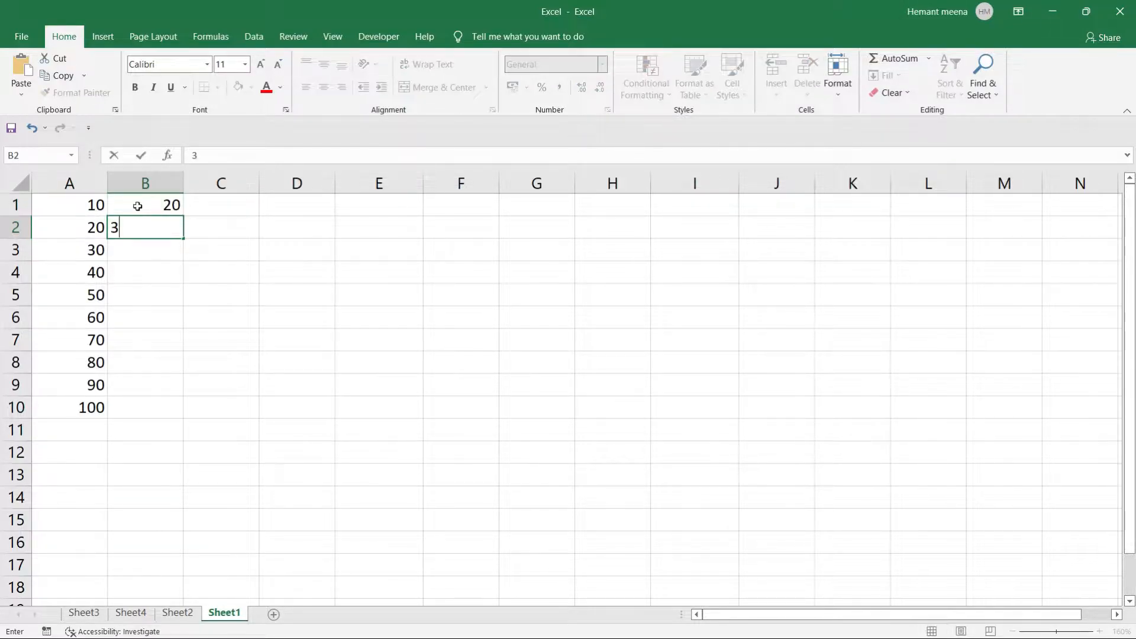
pyautogui.write('0')
pyautogui.press('Return')
pyautogui.press('Up')
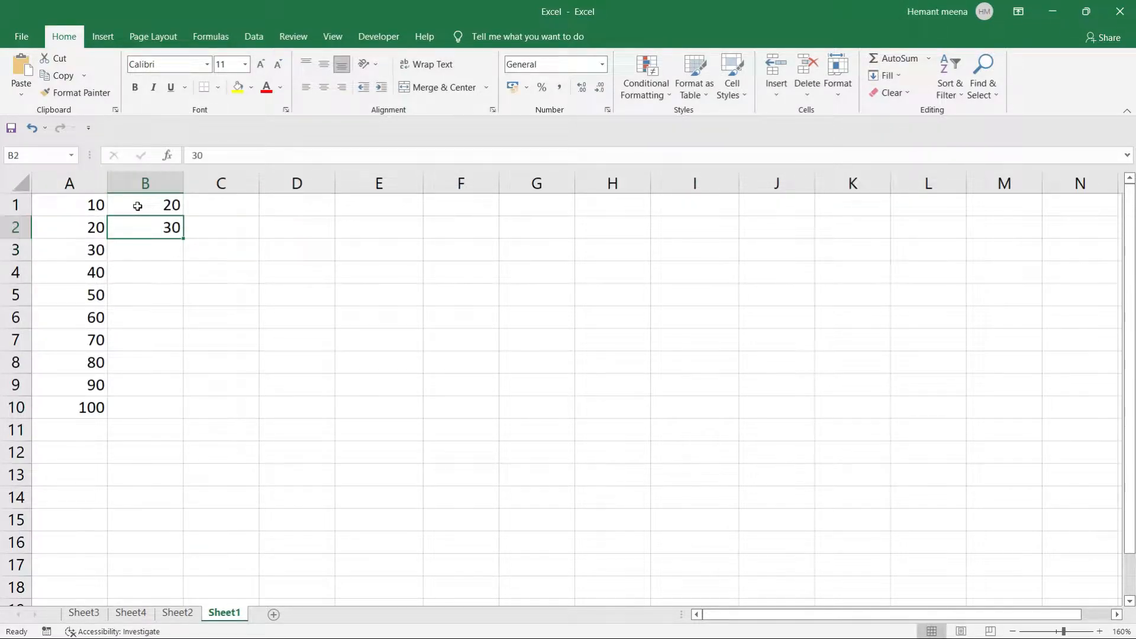
pyautogui.press('Delete')
pyautogui.press('Right')
pyautogui.press('Up')
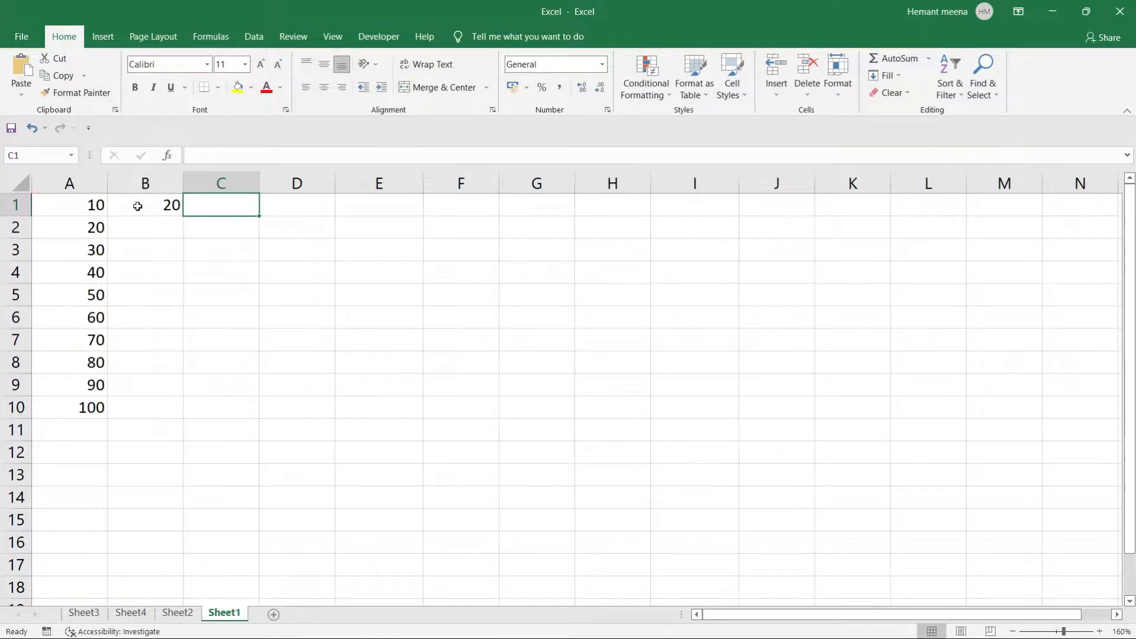
pyautogui.write('30')
pyautogui.press('Return')
pyautogui.write('40')
pyautogui.press('Return')
pyautogui.press('Up')
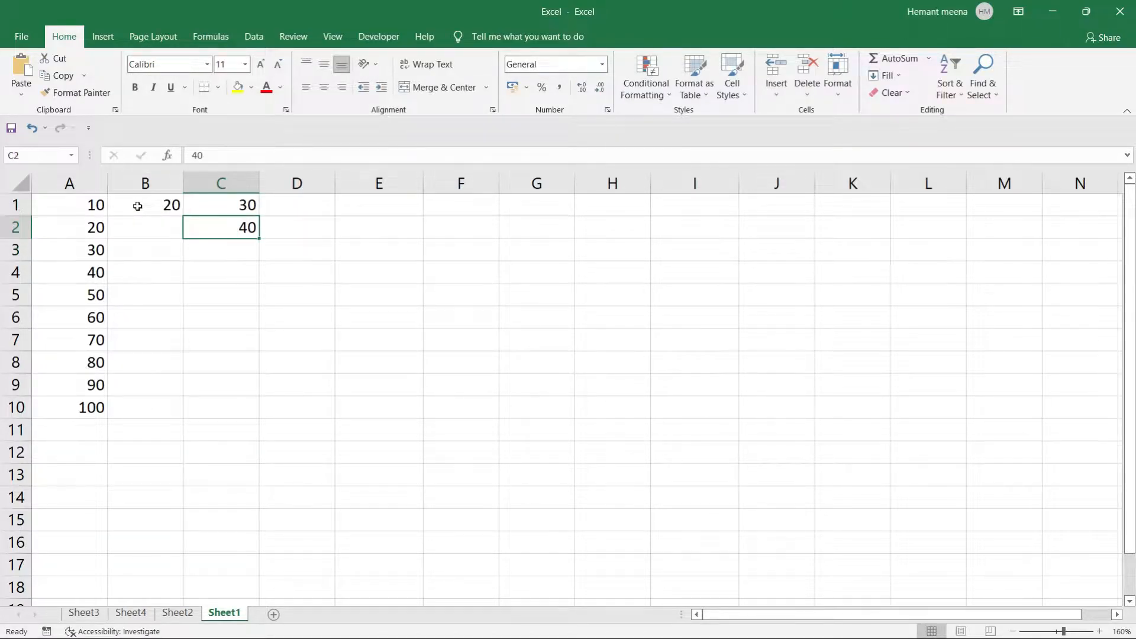
pyautogui.press('Delete')
# Enter 40, 50 and 60 across D1, E1 and F1.
pyautogui.press('Right')
pyautogui.press('Up')
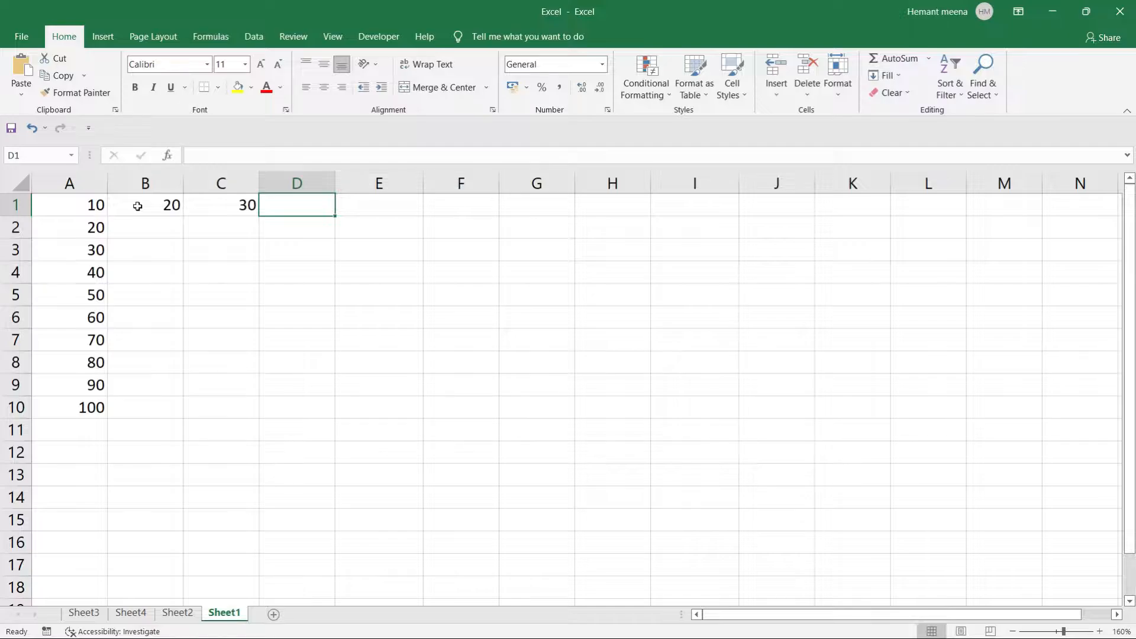
pyautogui.write('40')
pyautogui.press('Tab')
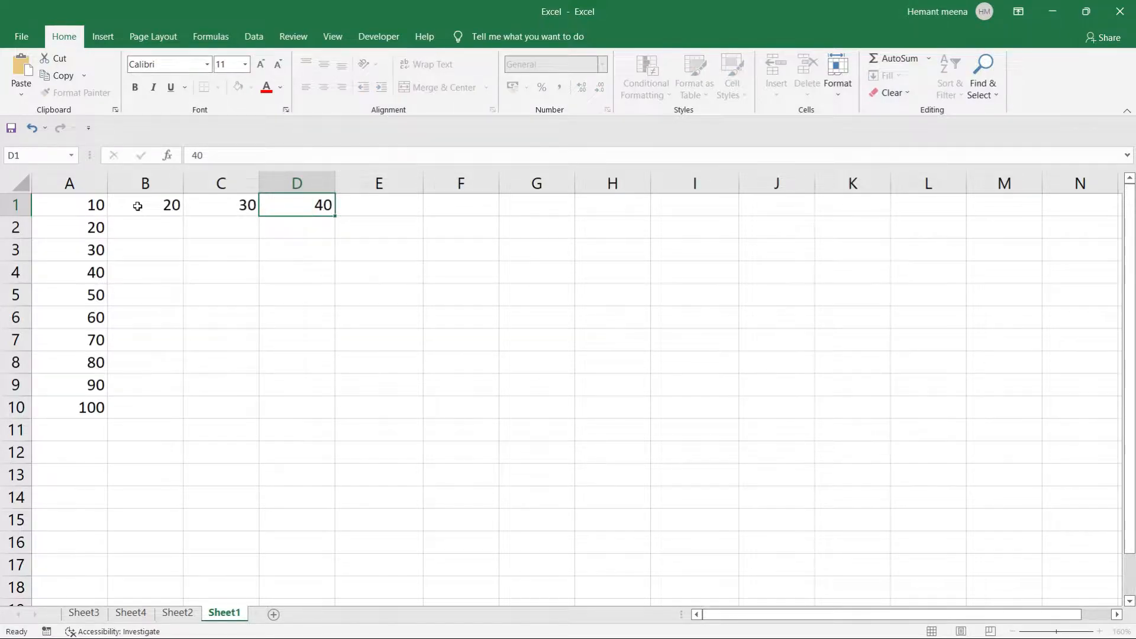
pyautogui.write('50')
pyautogui.press('Tab')
pyautogui.write('60')
pyautogui.press('Tab')
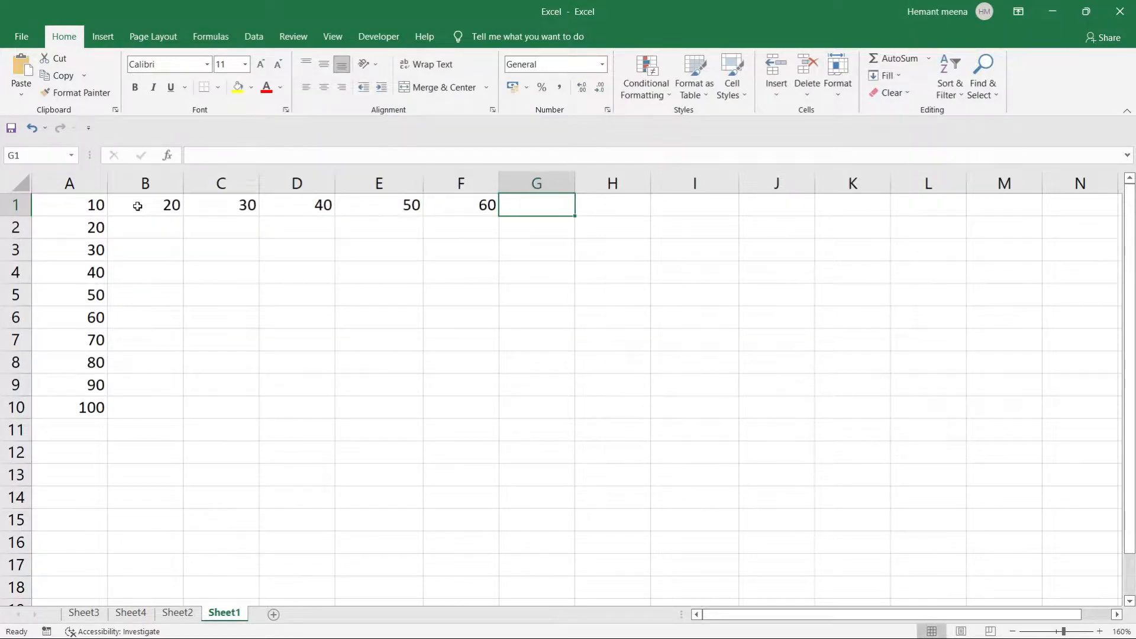
pyautogui.click(76, 210)
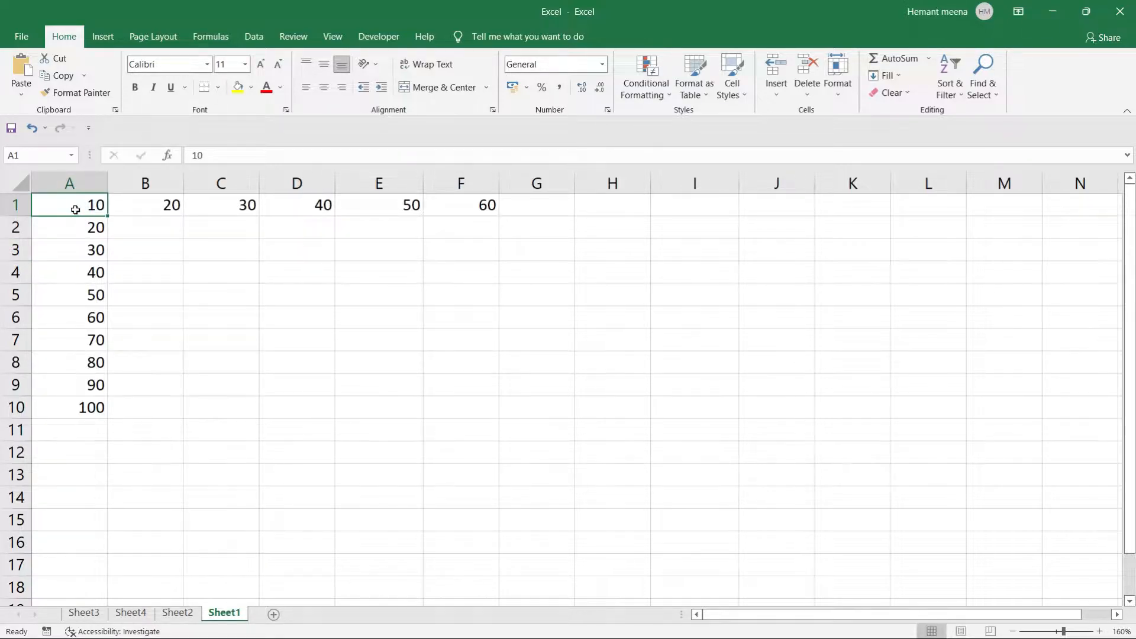
pyautogui.hotkey('ctrl', 'Right')
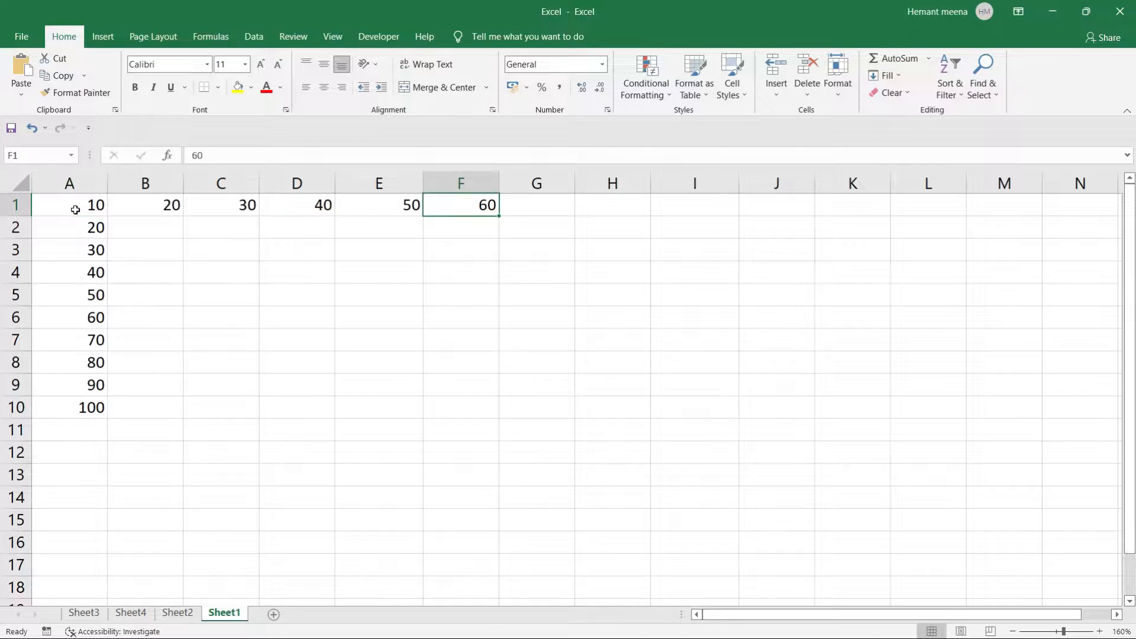
pyautogui.hotkey('ctrl', 'Left')
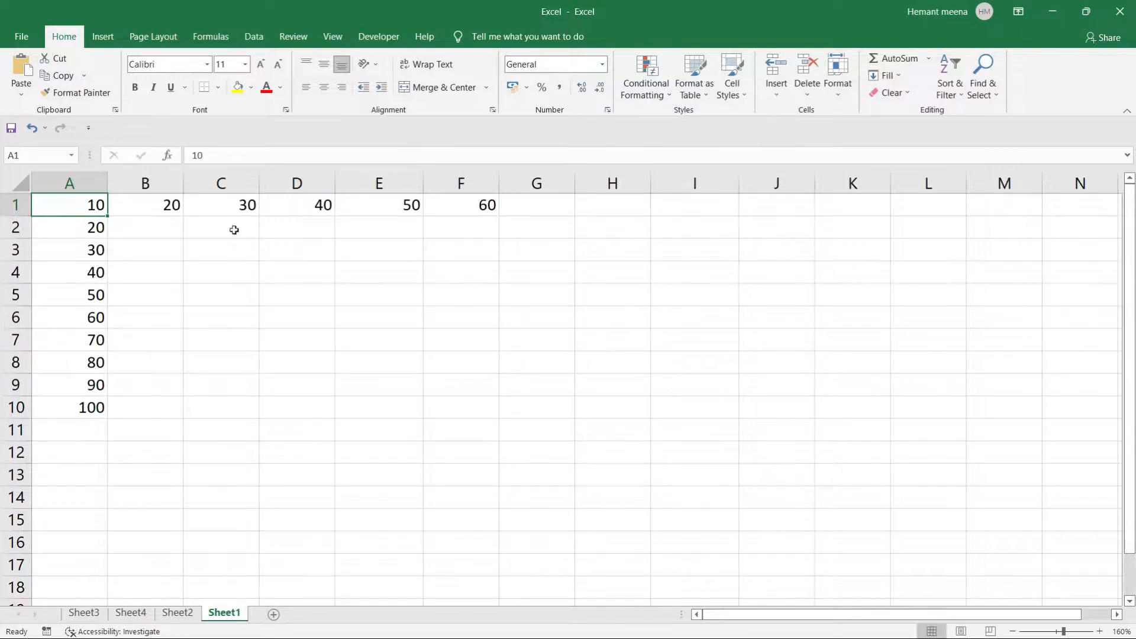
pyautogui.click(479, 206)
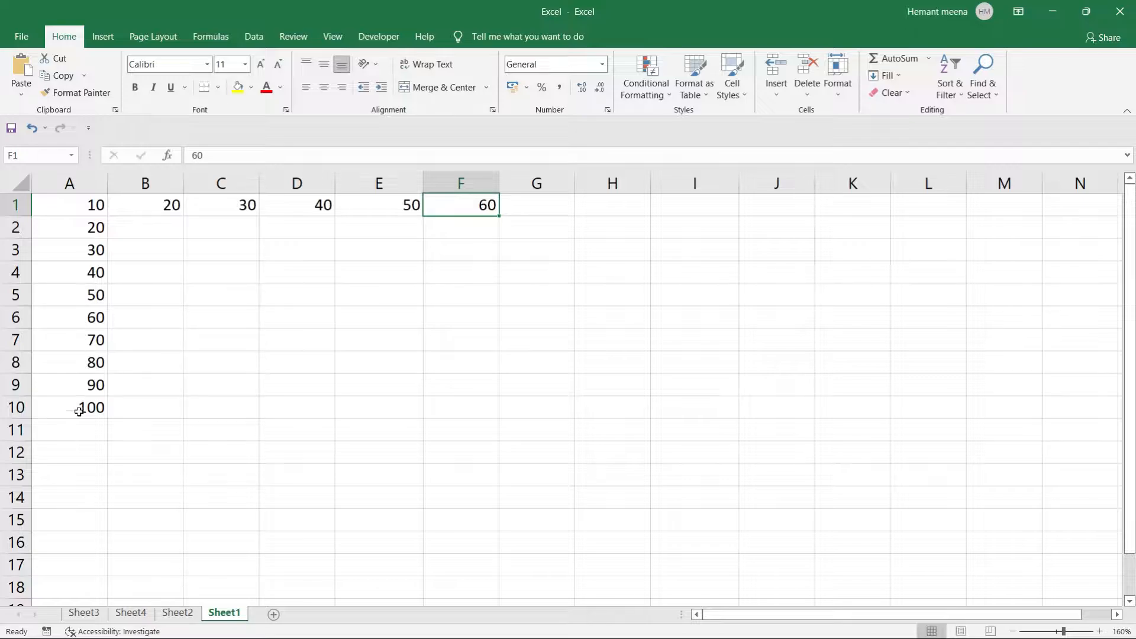
pyautogui.click(71, 449)
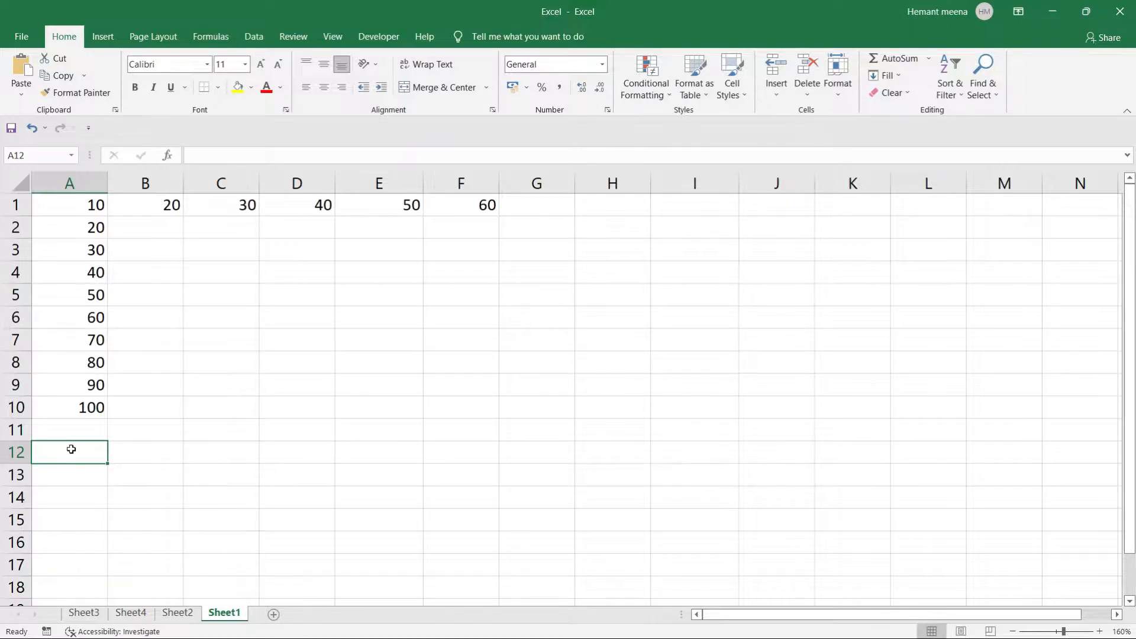
# Select A1:A10 to preview their sum, then make a few false starts on a formula in A12.
pyautogui.moveTo(71, 202); pyautogui.dragTo(73, 412)
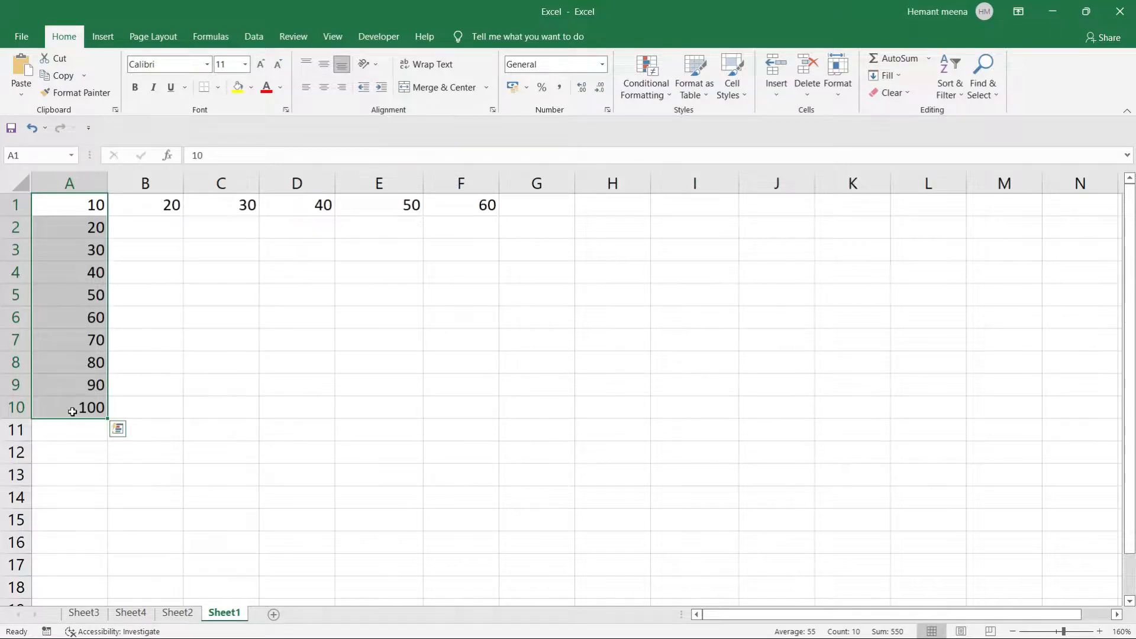
pyautogui.click(67, 444)
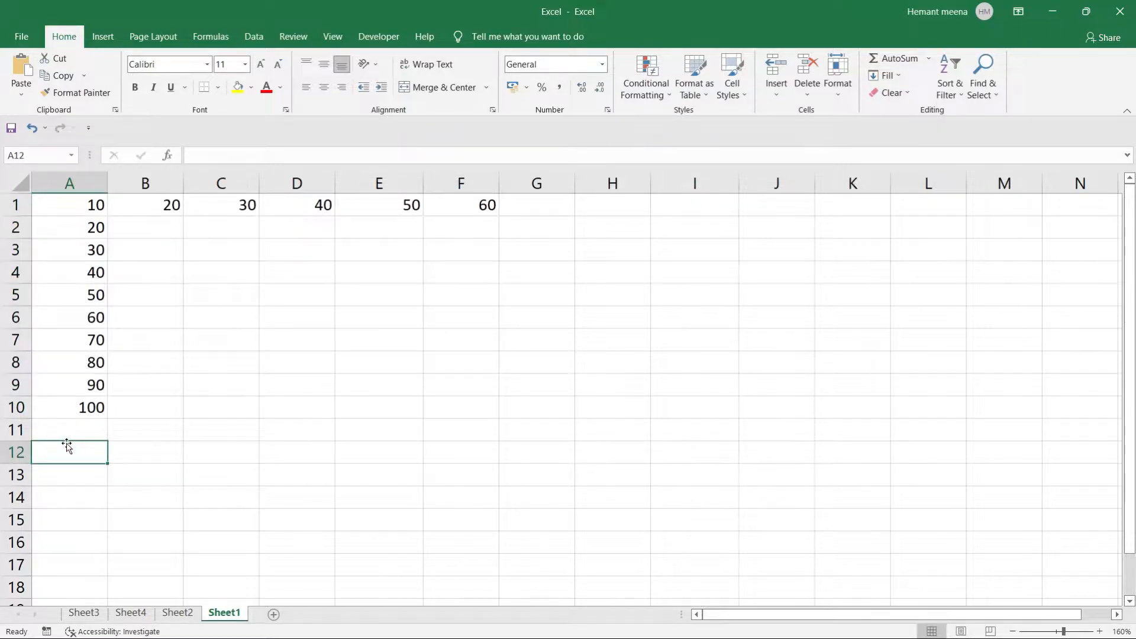
pyautogui.write('=')
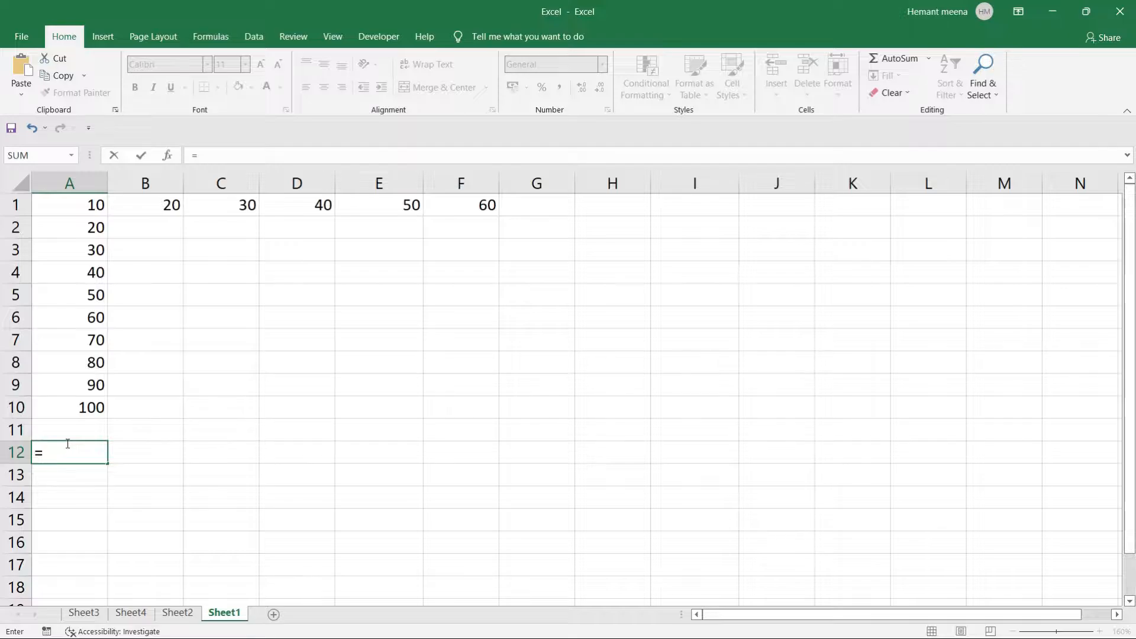
pyautogui.press('Escape')
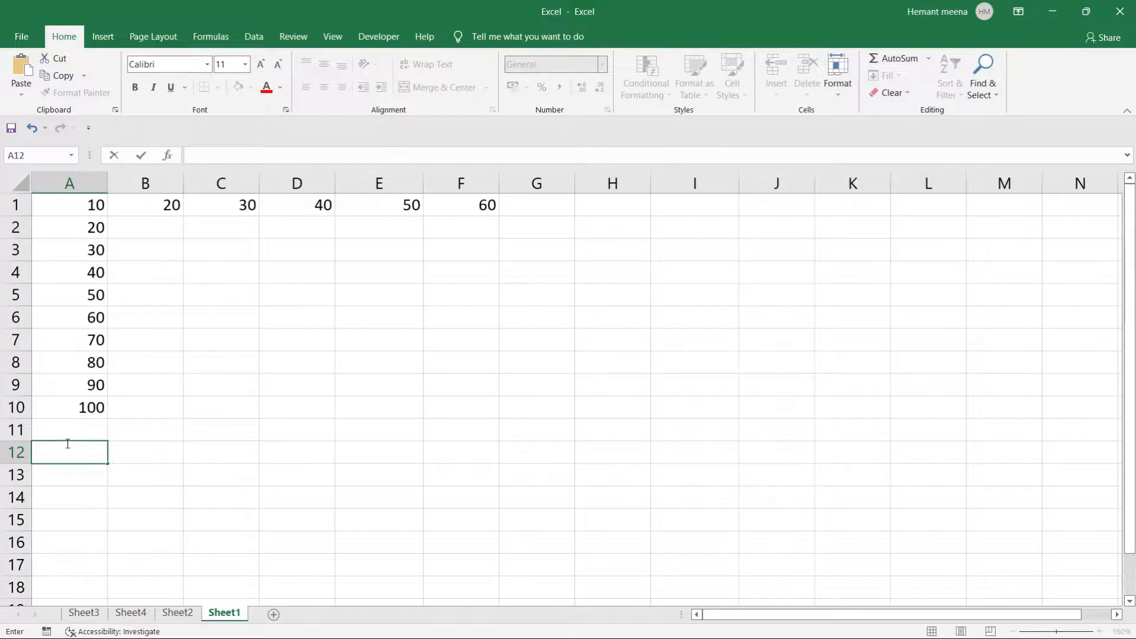
pyautogui.write('=')
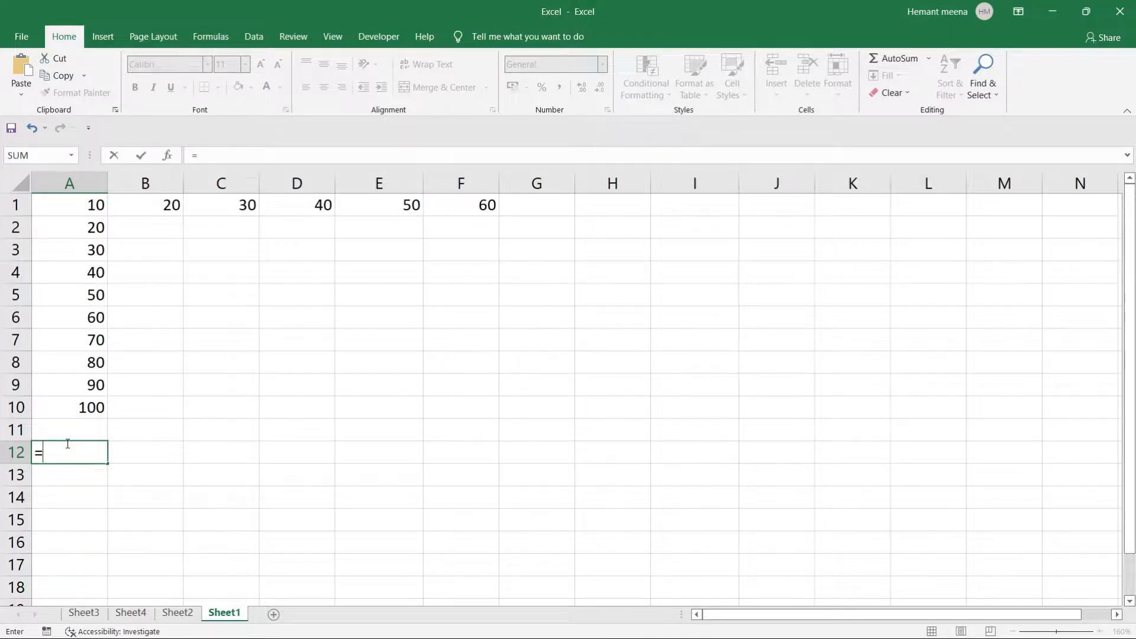
pyautogui.write('sum')
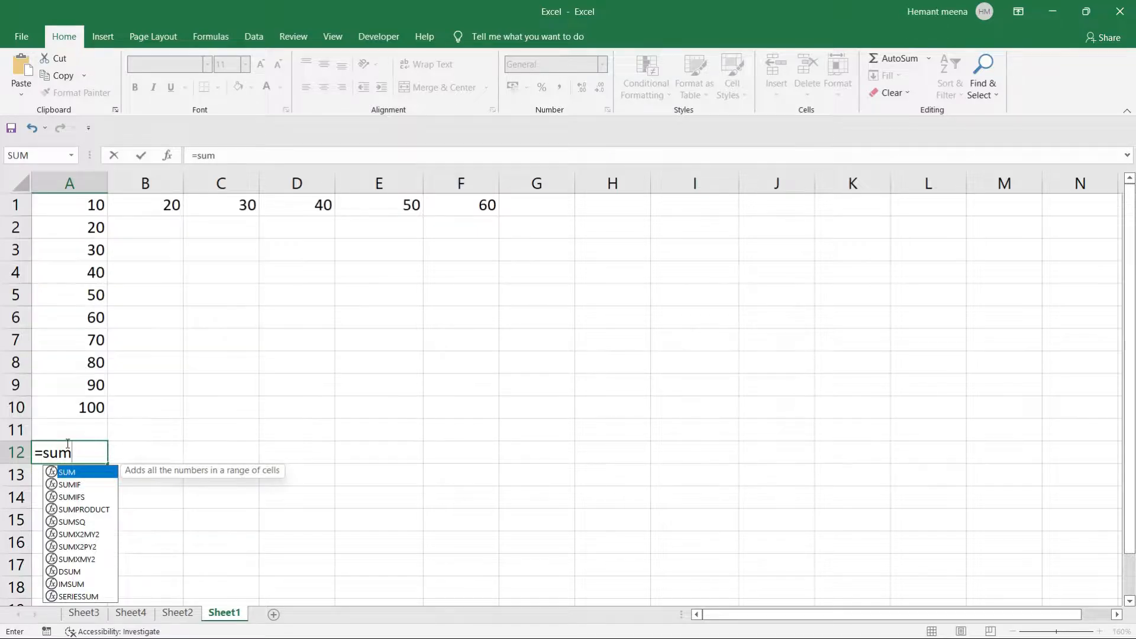
pyautogui.press('BackSpace')
pyautogui.press('BackSpace')
pyautogui.press('BackSpace')
pyautogui.press('BackSpace')
pyautogui.press('Escape')
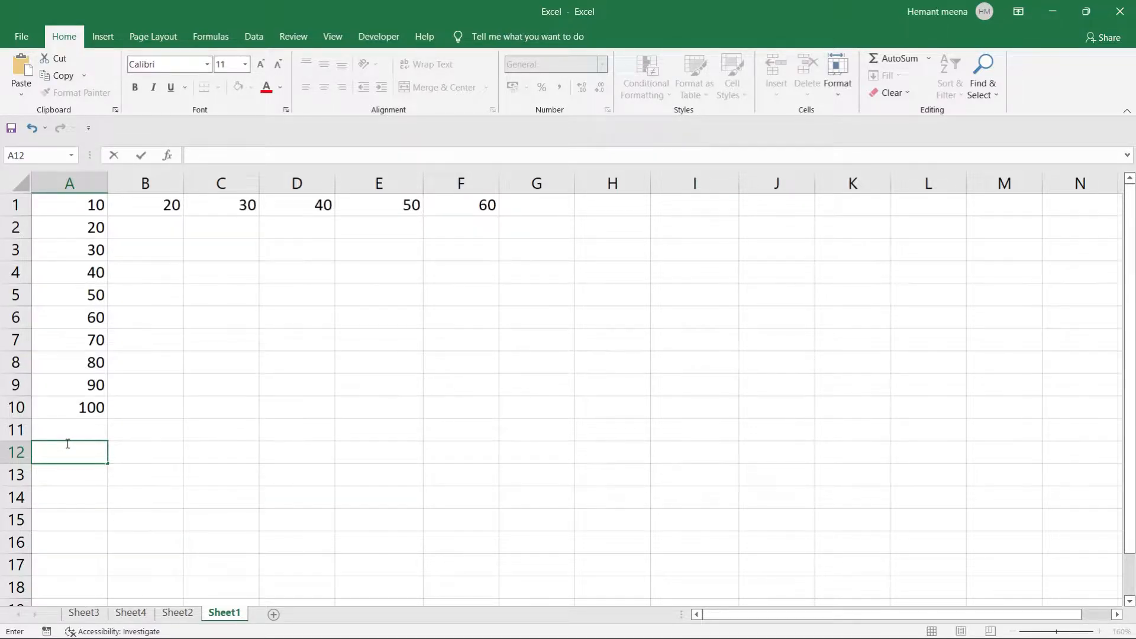
pyautogui.write('sum')
pyautogui.press('BackSpace')
pyautogui.press('BackSpace')
pyautogui.press('BackSpace')
# Enter =SUM(10,20,30) in A12 so it shows 60.
pyautogui.write('=s')
pyautogui.write('u')
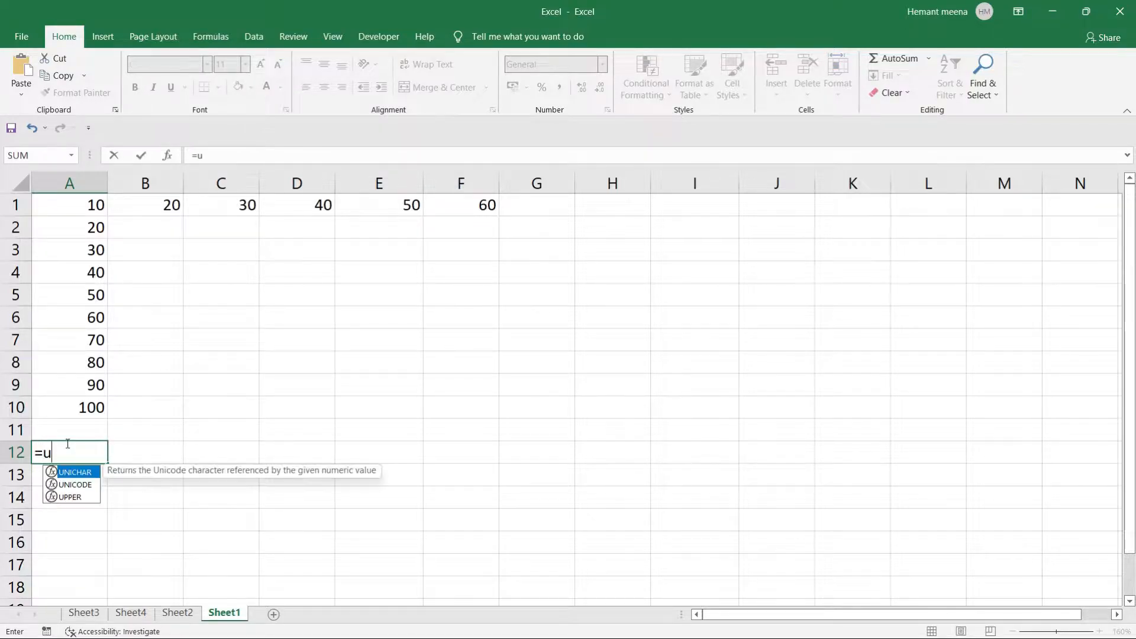
pyautogui.press('BackSpace')
pyautogui.write('sum')
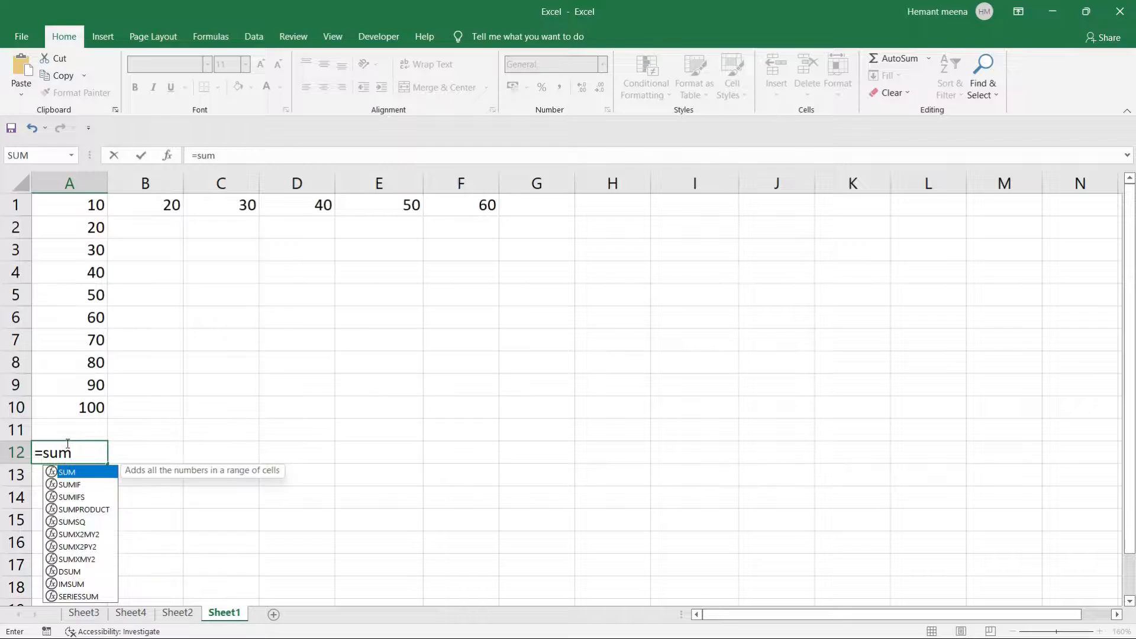
pyautogui.press('Tab')
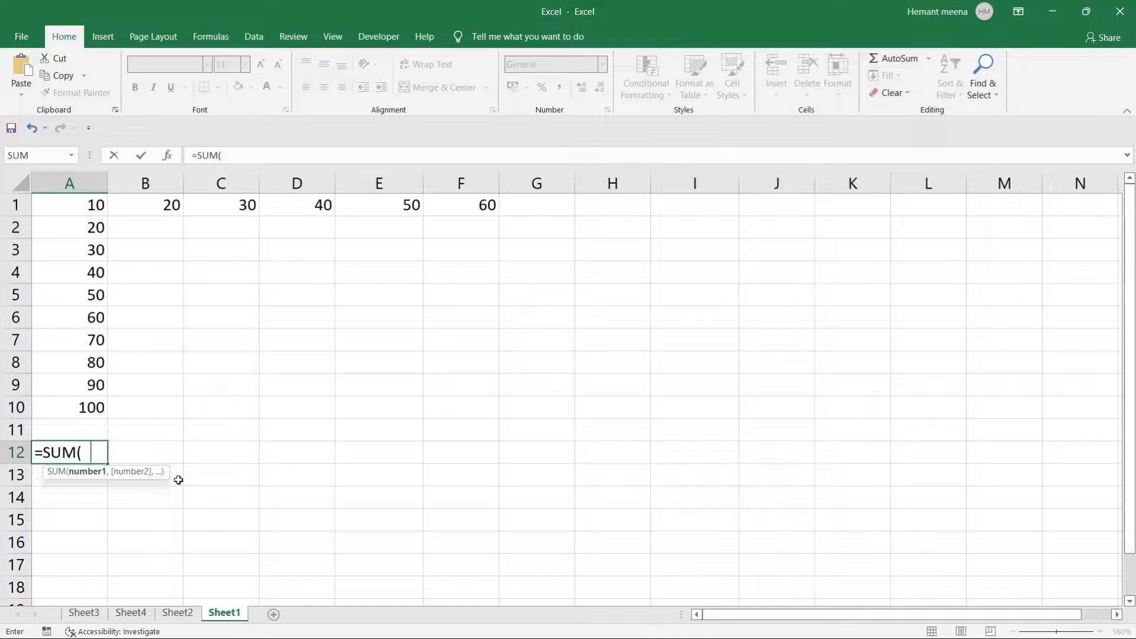
pyautogui.write('10,20')
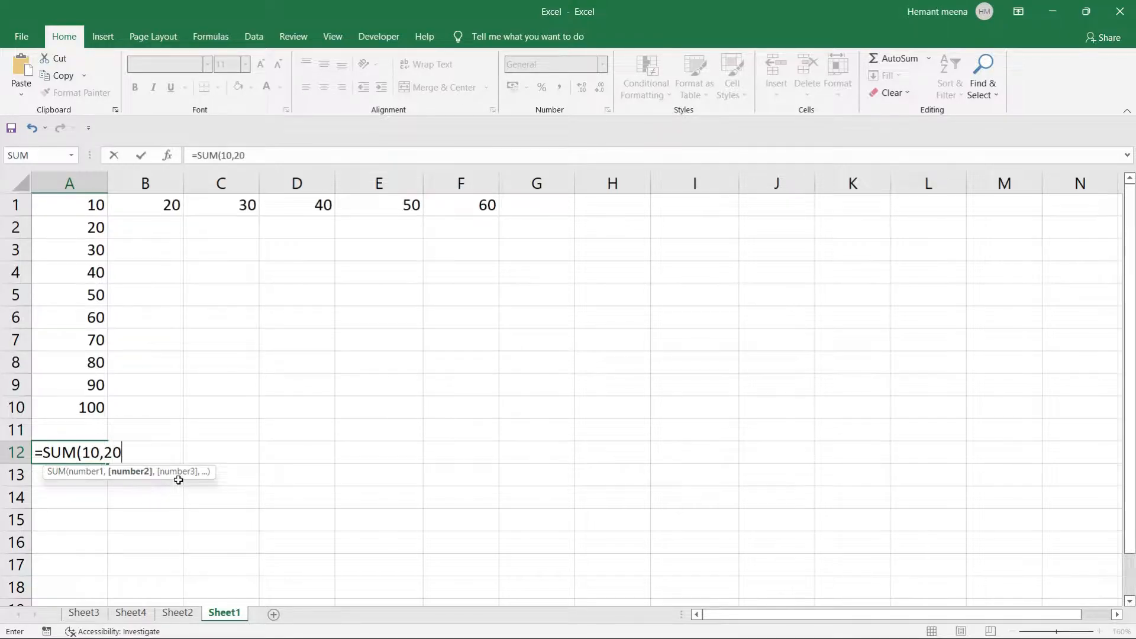
pyautogui.write(',30')
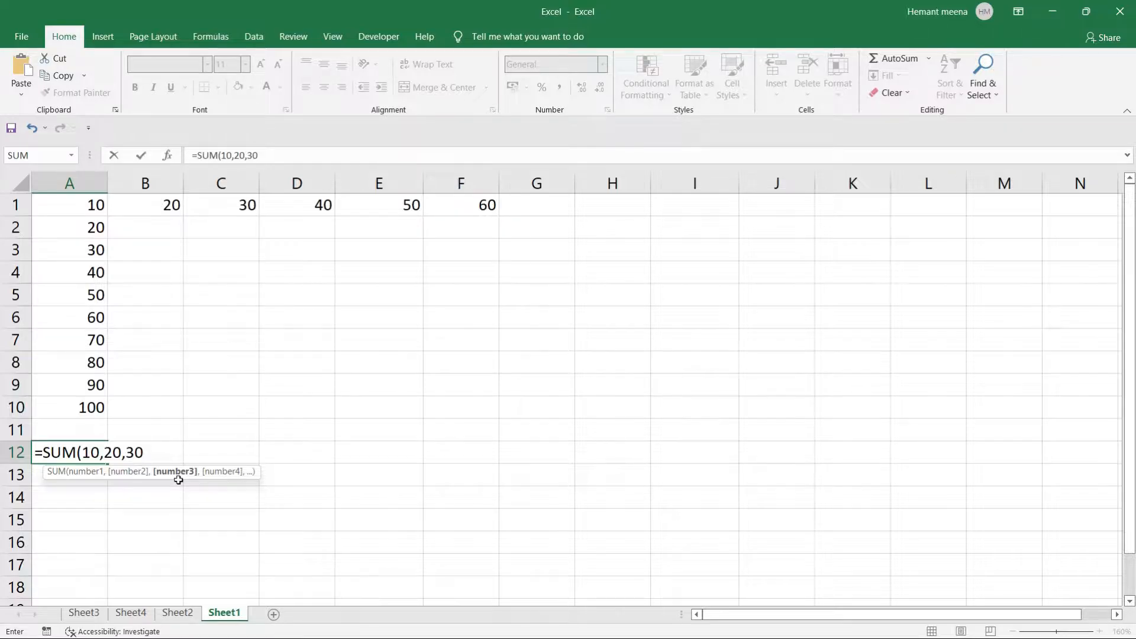
pyautogui.write(')')
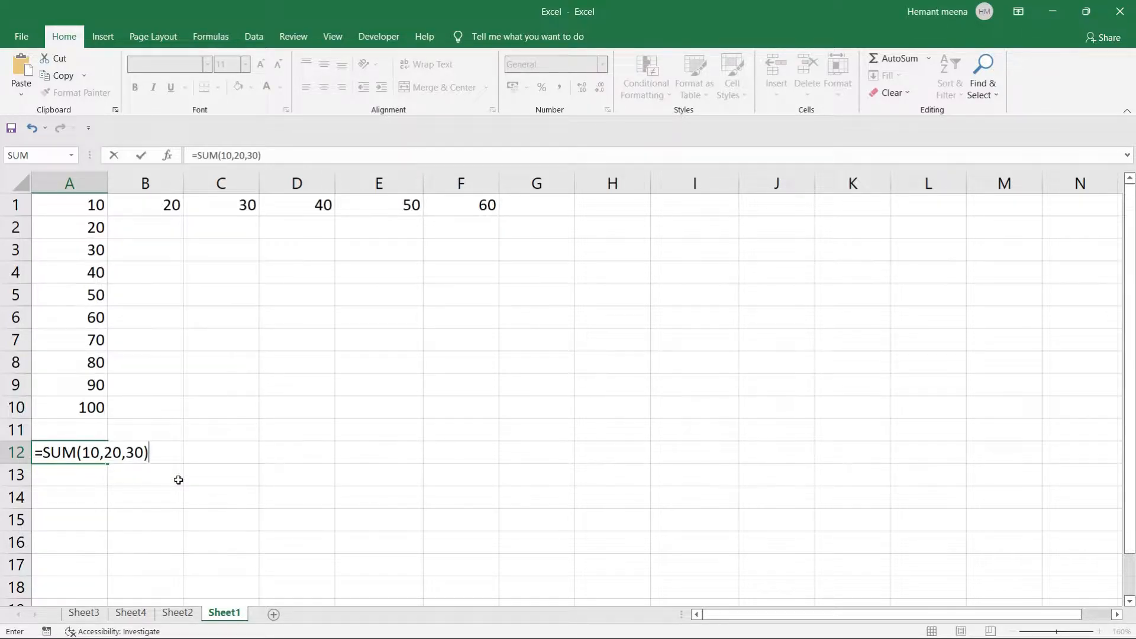
pyautogui.press('Return')
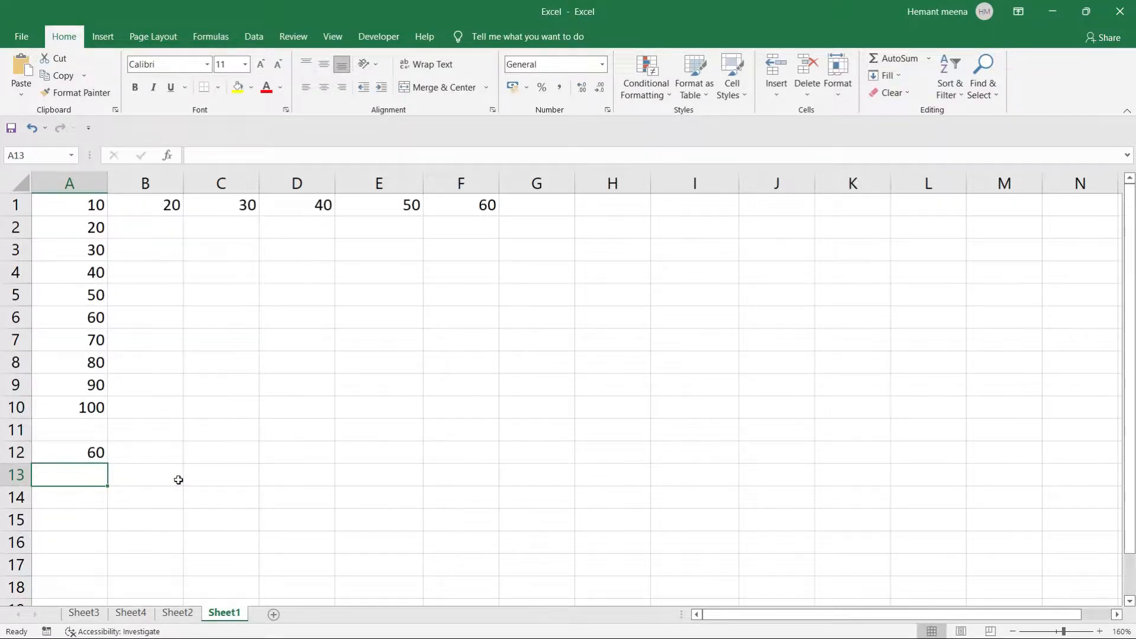
# Add 40 to the A12 formula, making it =SUM(10,20,30,40) showing 100.
pyautogui.click(77, 452)
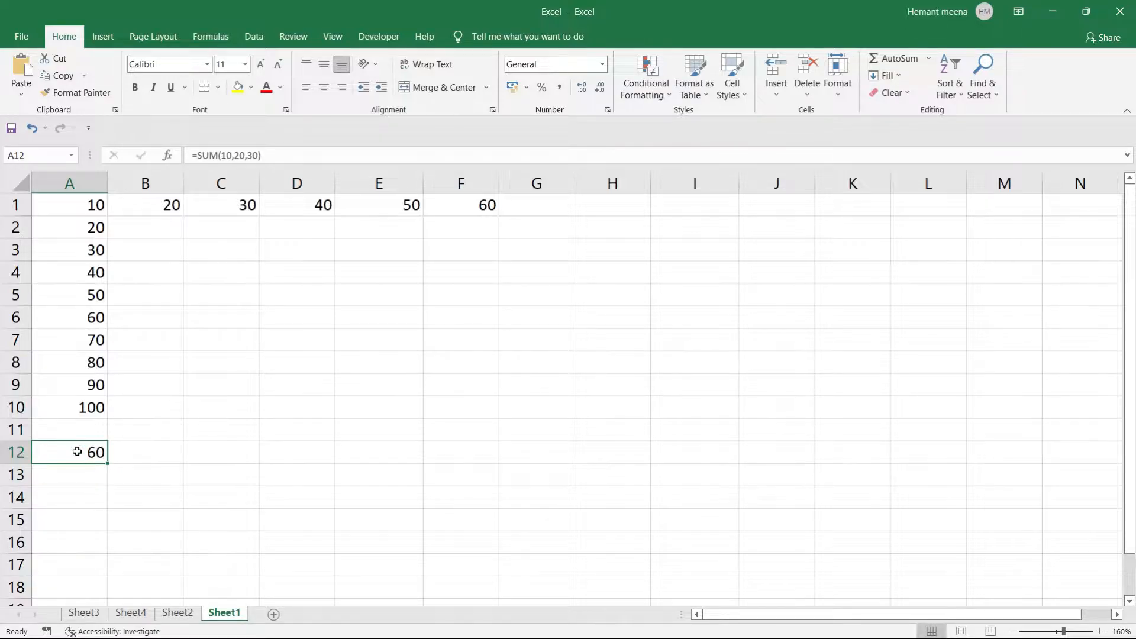
pyautogui.doubleClick(77, 451)
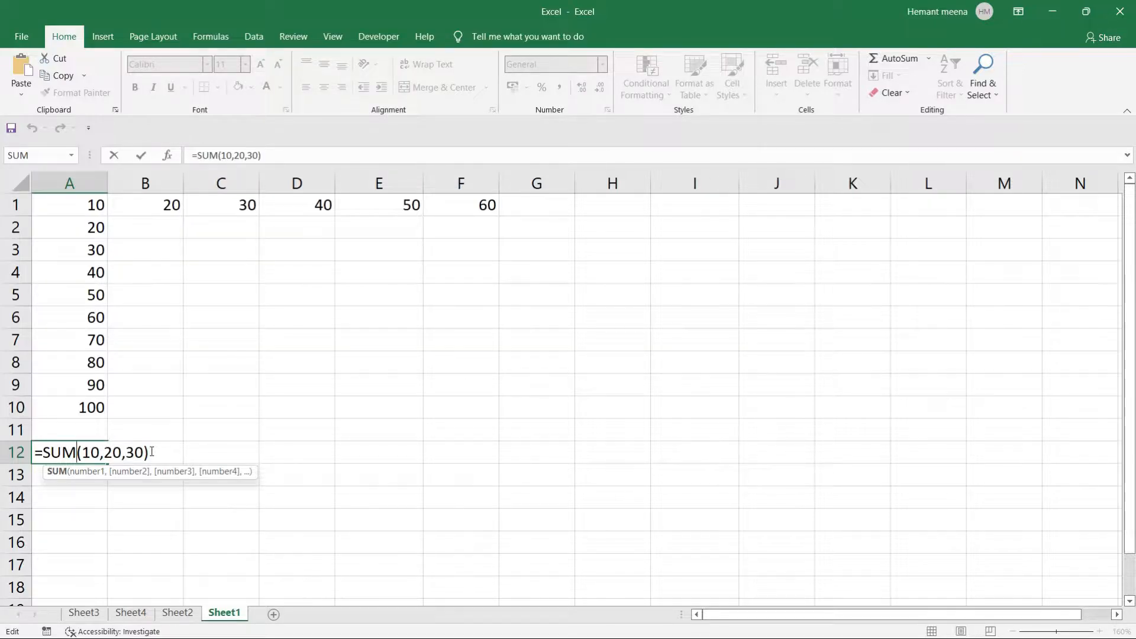
pyautogui.click(142, 451)
pyautogui.write(',')
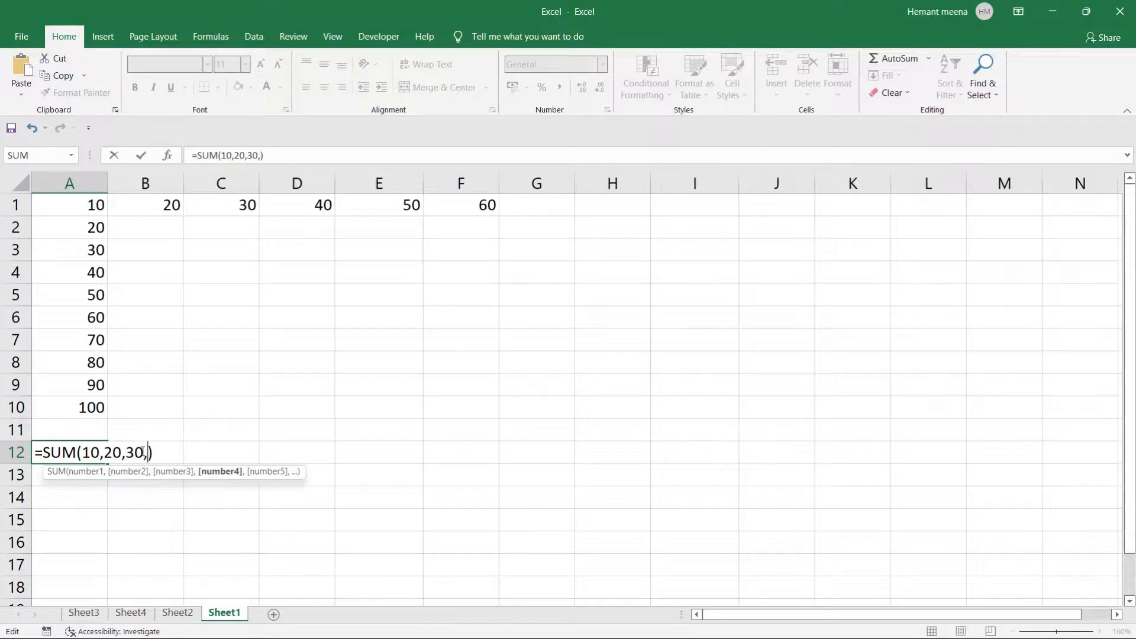
pyautogui.write('40')
pyautogui.press('Return')
# Reopen the A12 formula and delete its arguments back to =SUM(10.
pyautogui.click(70, 451)
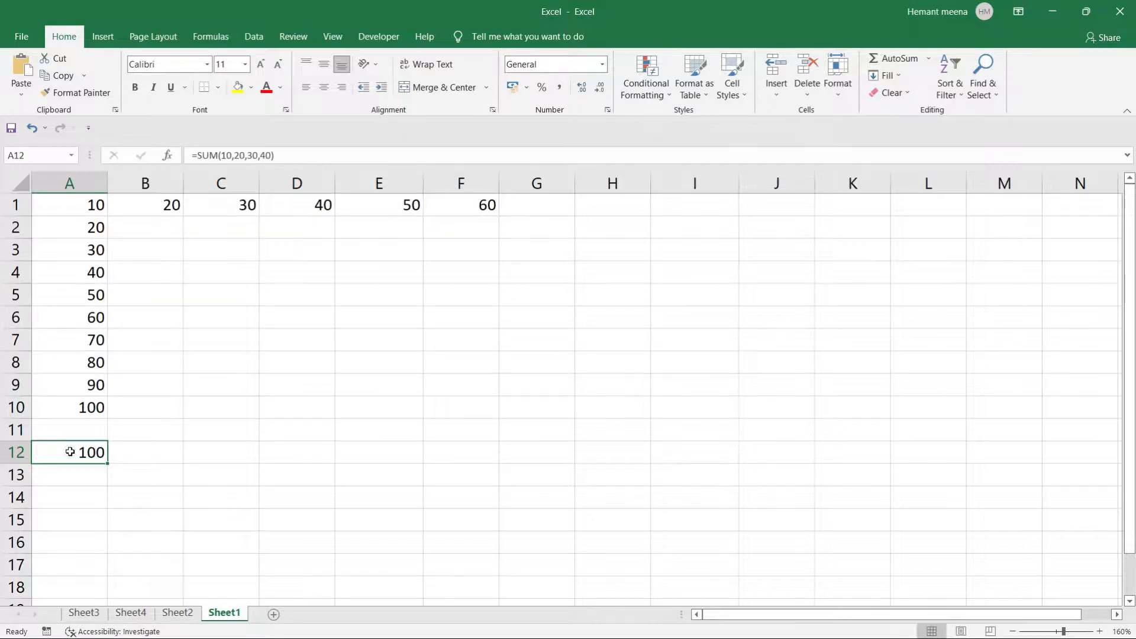
pyautogui.doubleClick(70, 451)
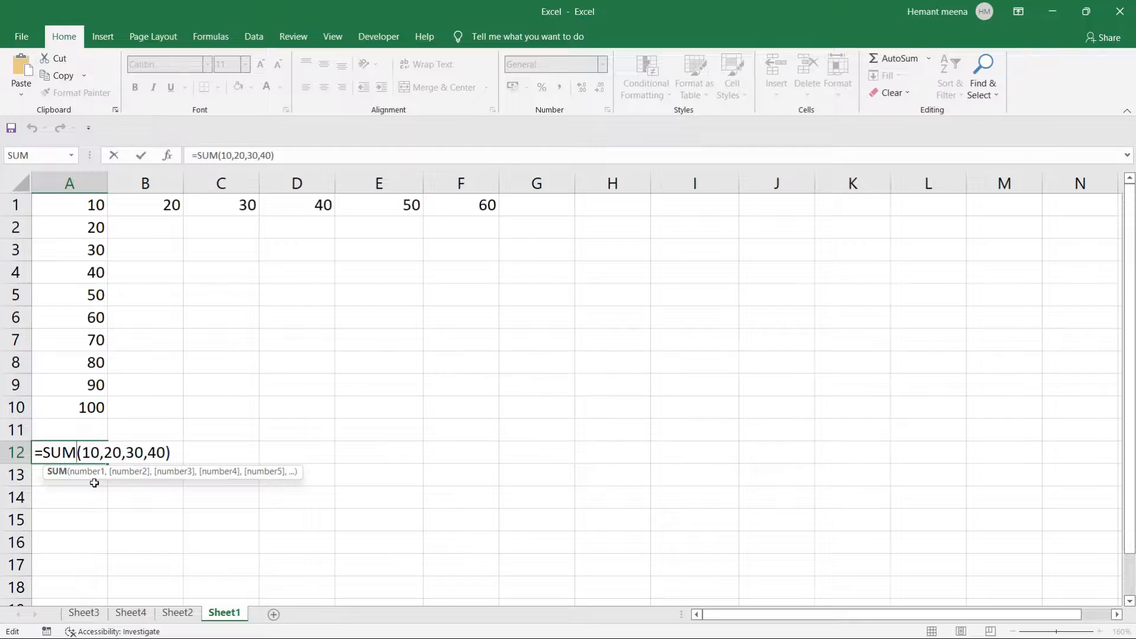
pyautogui.press('Right')
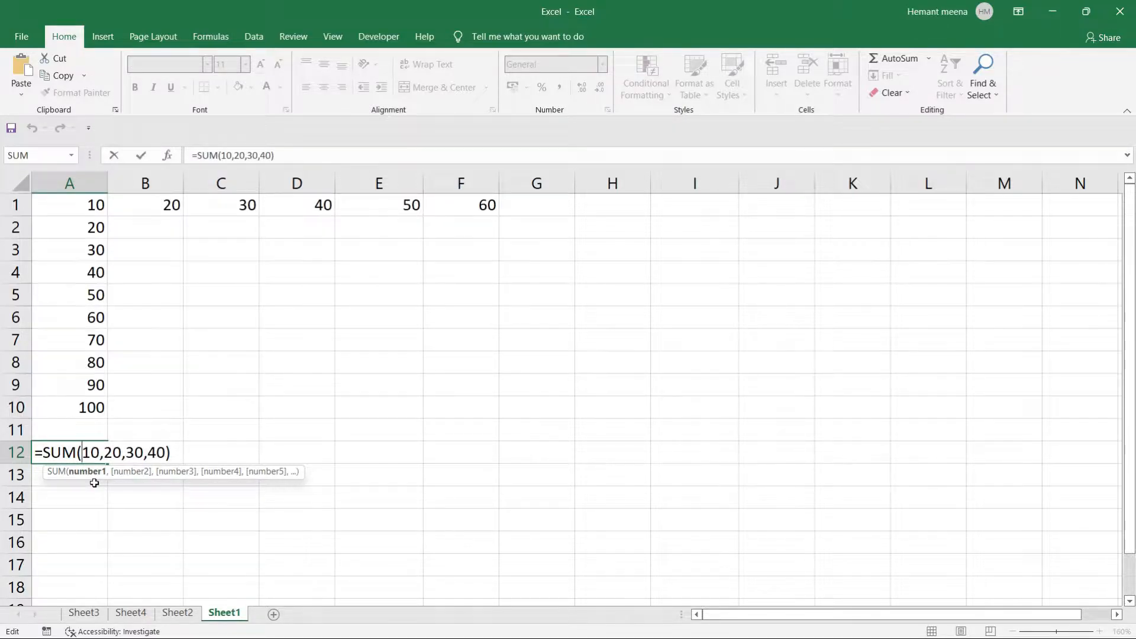
pyautogui.click(166, 452)
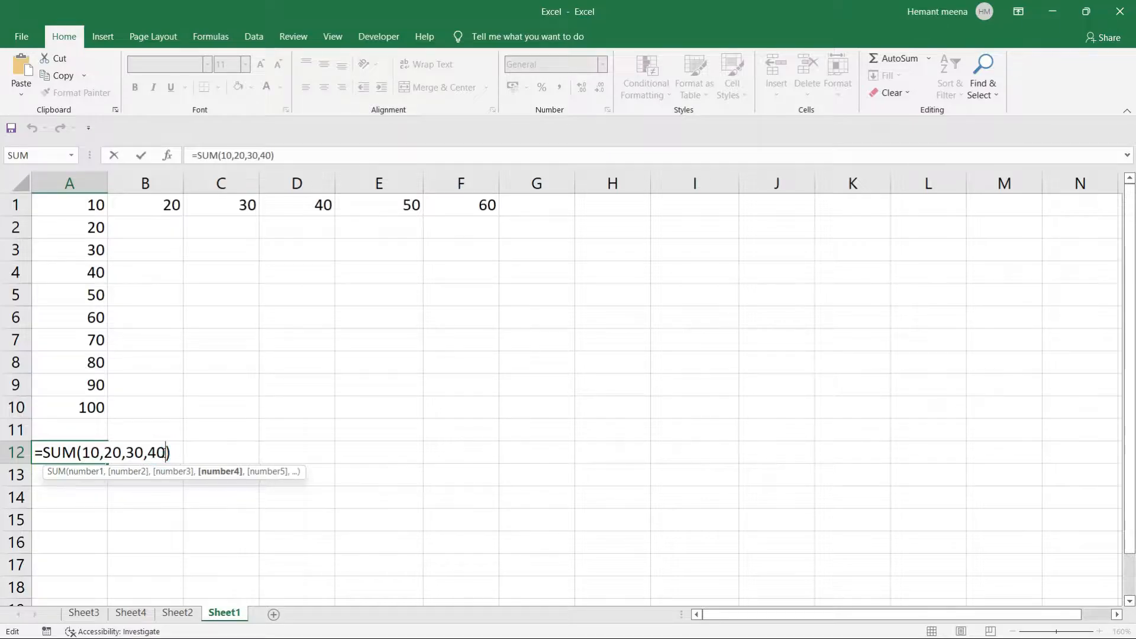
pyautogui.press('Delete')
pyautogui.press('BackSpace')
pyautogui.press('BackSpace')
pyautogui.press('BackSpace')
pyautogui.press('BackSpace')
pyautogui.press('BackSpace')
pyautogui.press('BackSpace')
pyautogui.press('BackSpace')
pyautogui.press('BackSpace')
pyautogui.press('BackSpace')
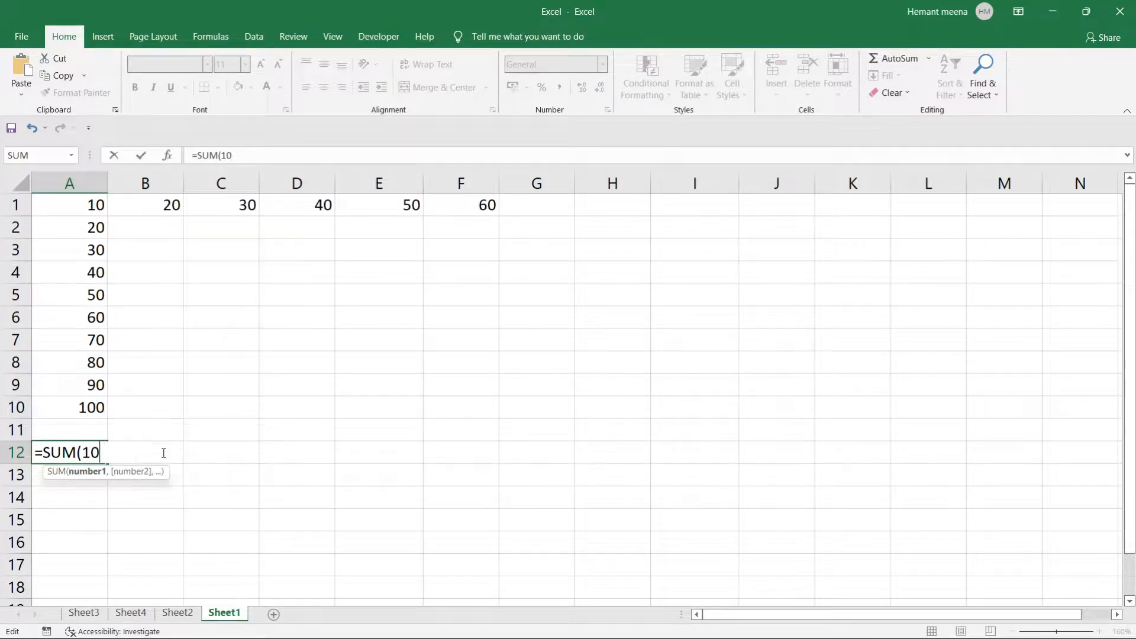
pyautogui.press('BackSpace')
pyautogui.press('BackSpace')
pyautogui.press('BackSpace')
pyautogui.press('BackSpace')
pyautogui.press('BackSpace')
pyautogui.press('BackSpace')
pyautogui.press('BackSpace')
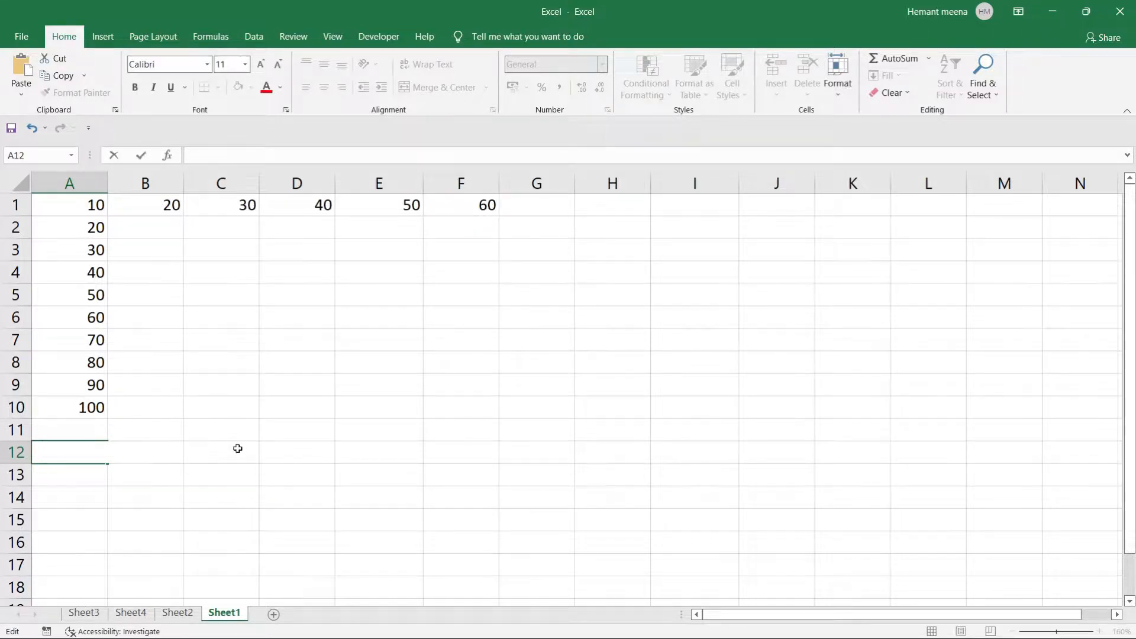
# Leave A12 empty, then enter =SUM(A1:A10) there to total column A as 550.
pyautogui.click(238, 448)
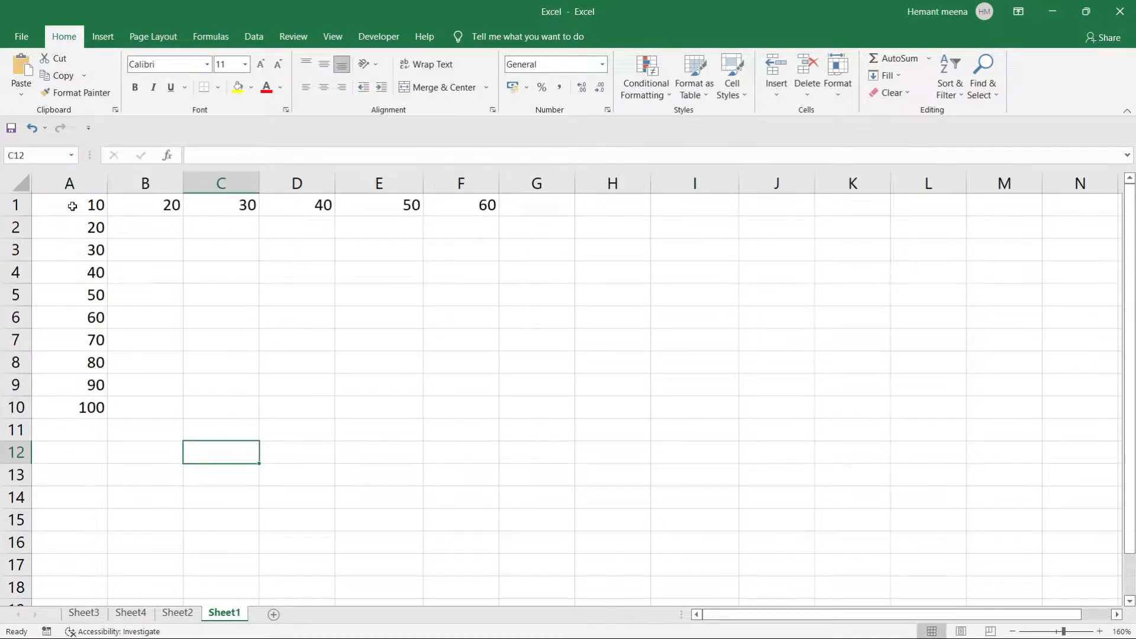
pyautogui.click(72, 206)
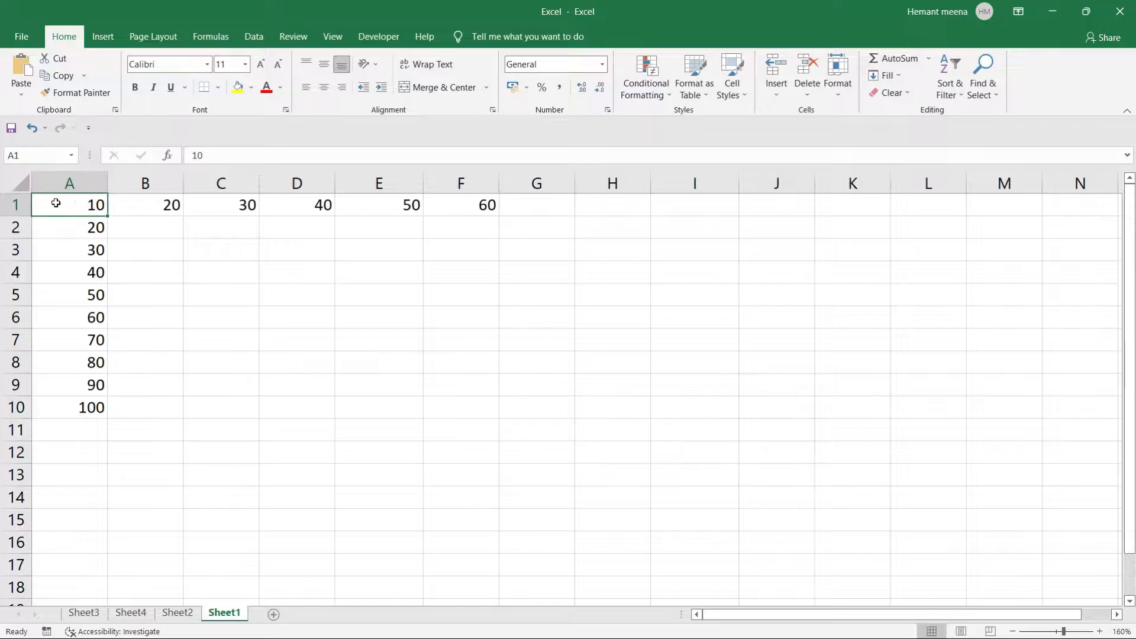
pyautogui.moveTo(72, 205); pyautogui.dragTo(82, 419)
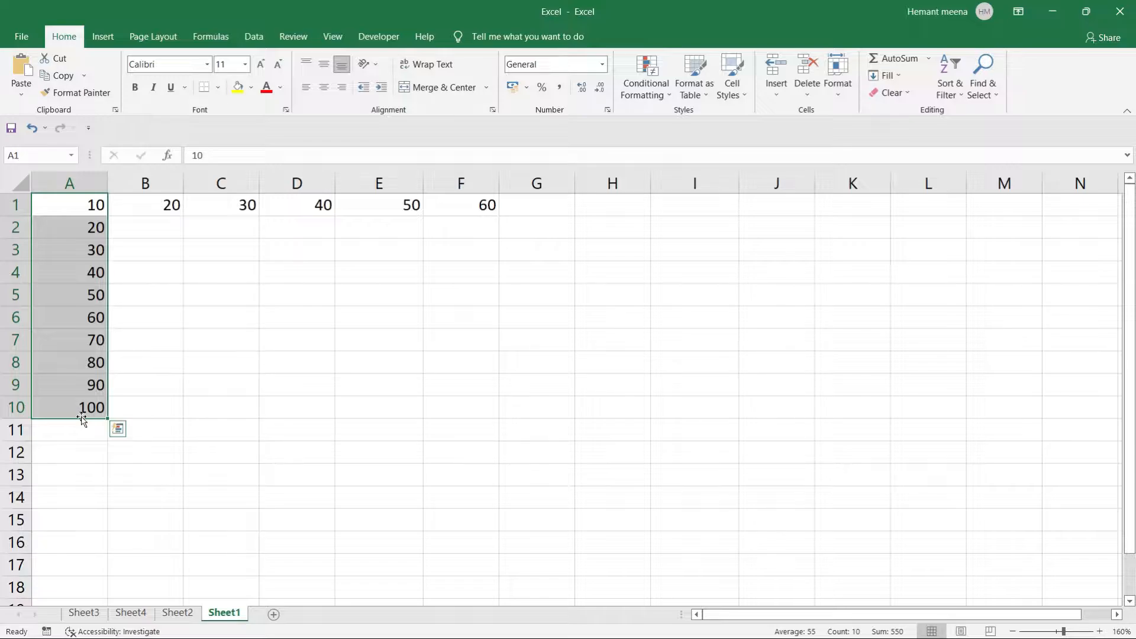
pyautogui.click(62, 455)
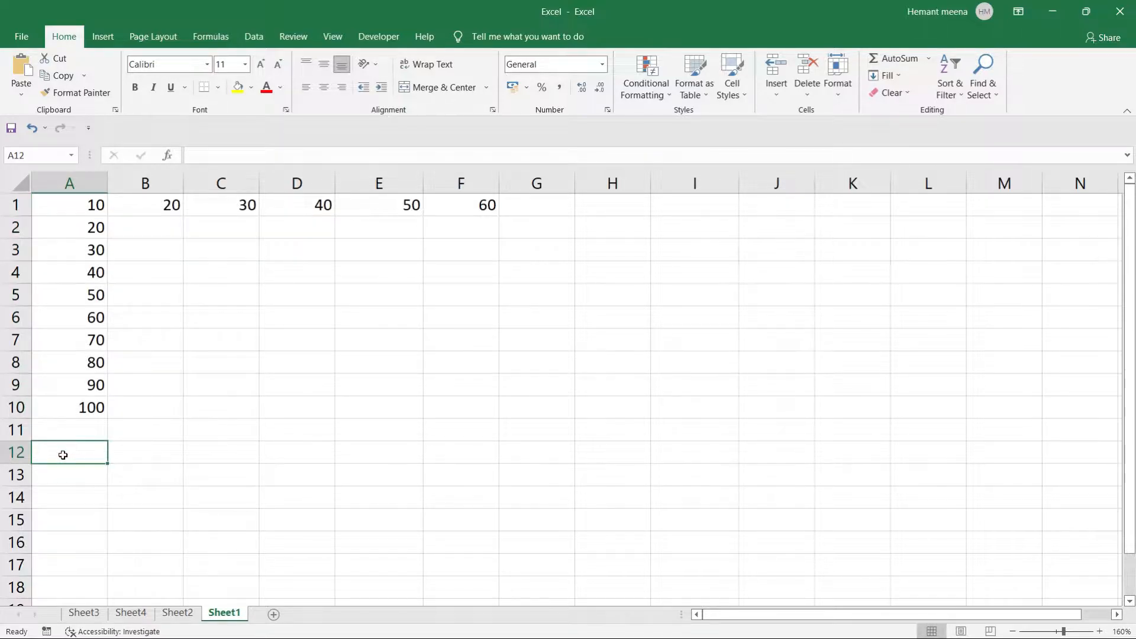
pyautogui.write('=sum')
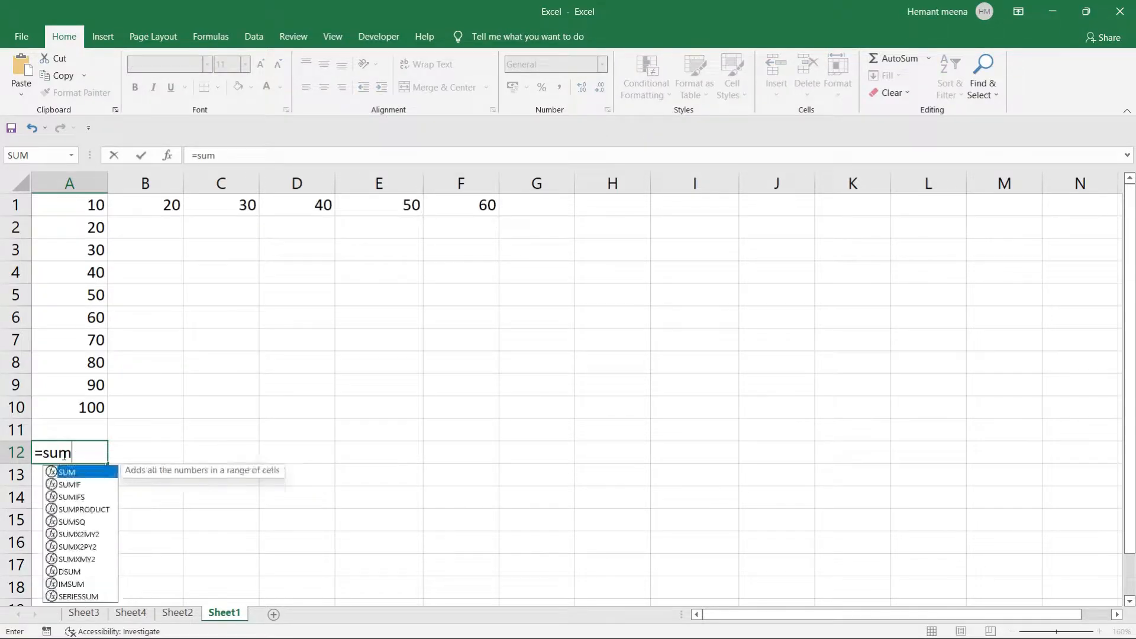
pyautogui.press('Tab')
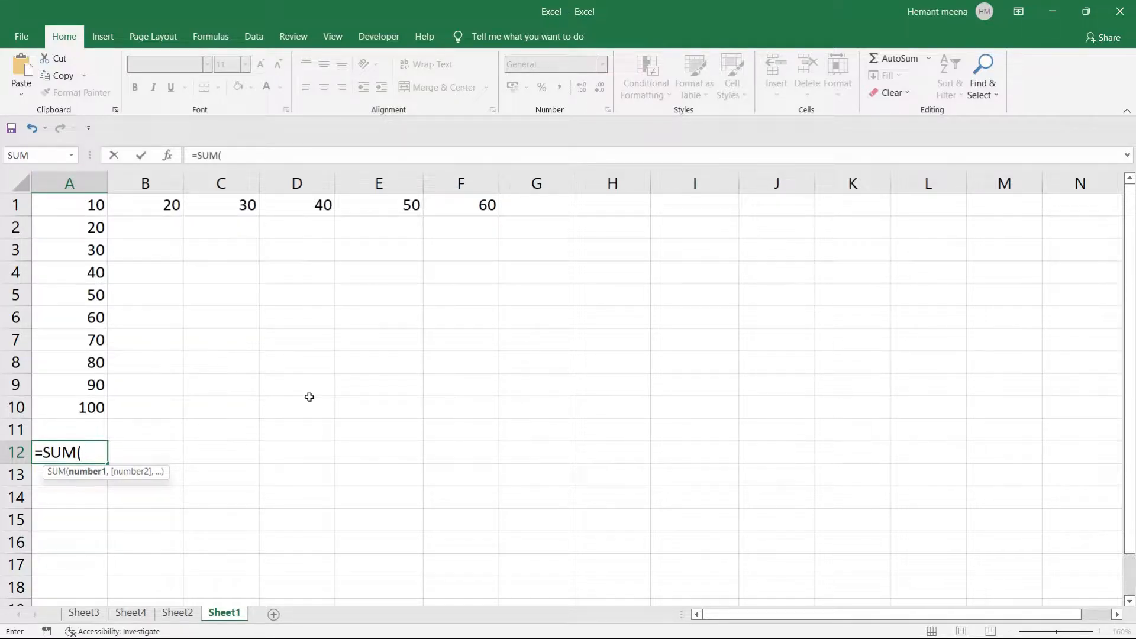
pyautogui.write('A')
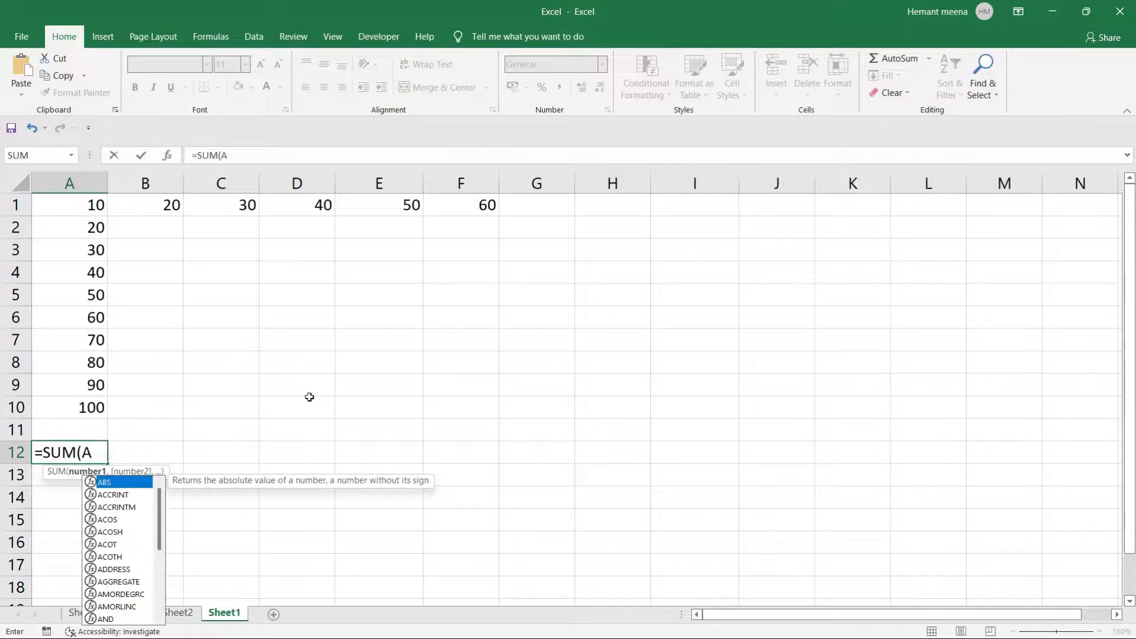
pyautogui.write('1:')
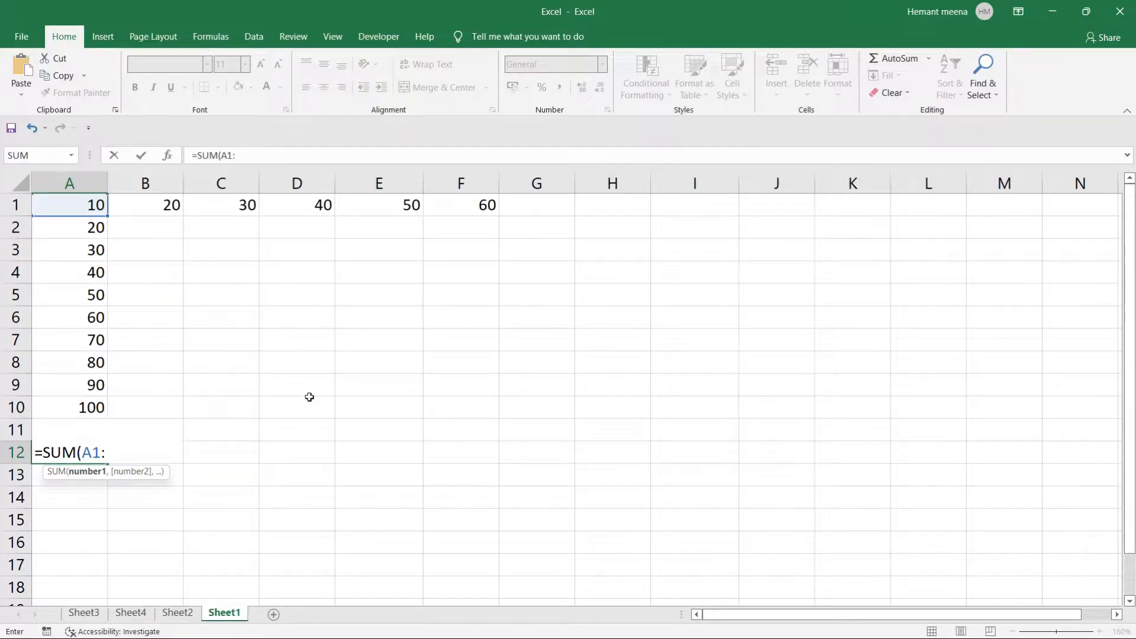
pyautogui.write('A10')
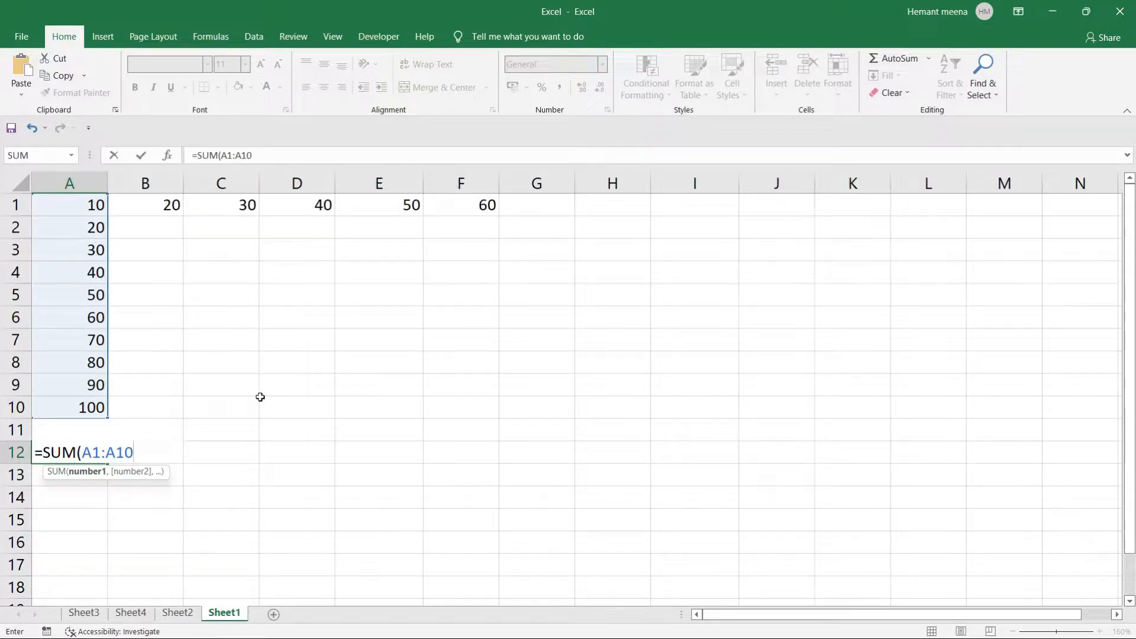
pyautogui.write(')')
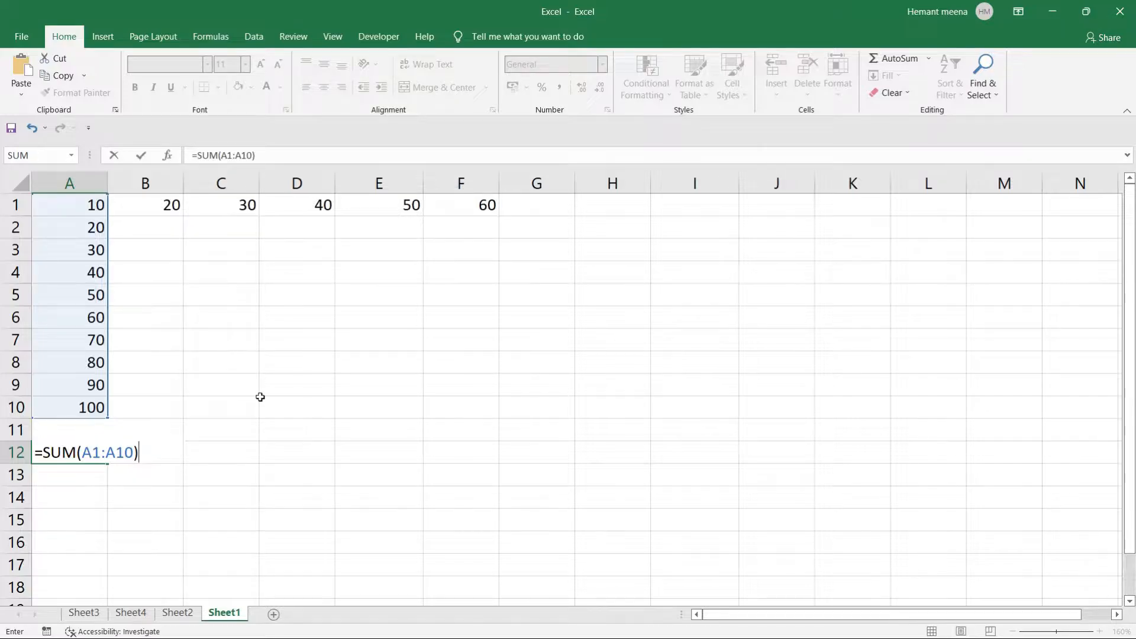
pyautogui.press('Return')
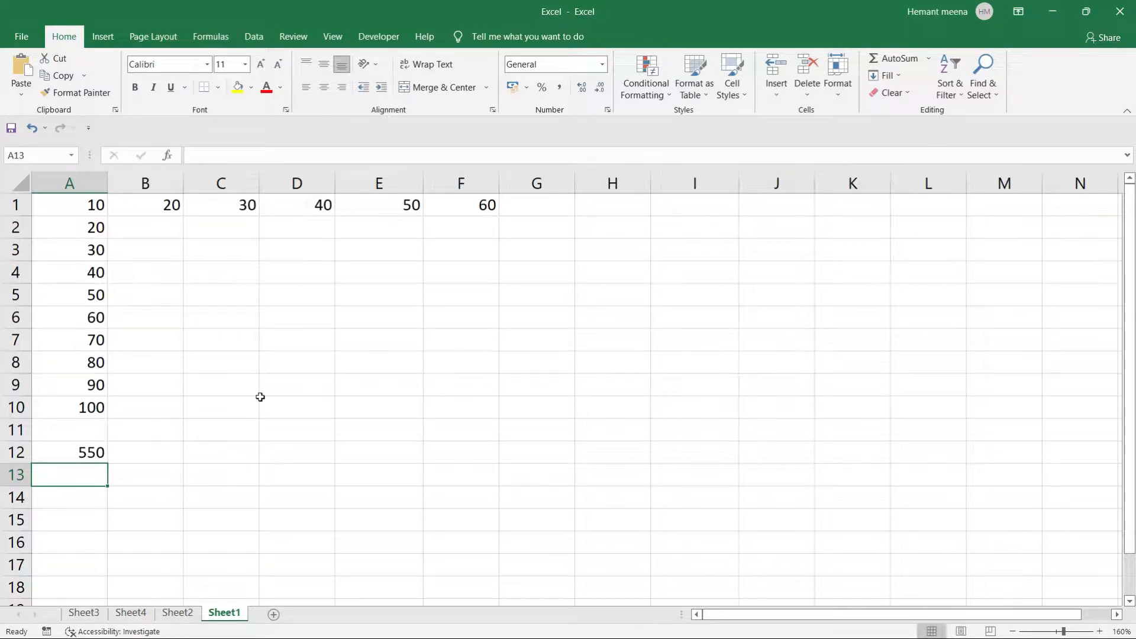
# Rewrite the A12 total as =SUM(A1:A10) by selecting the range in column A.
pyautogui.click(64, 456)
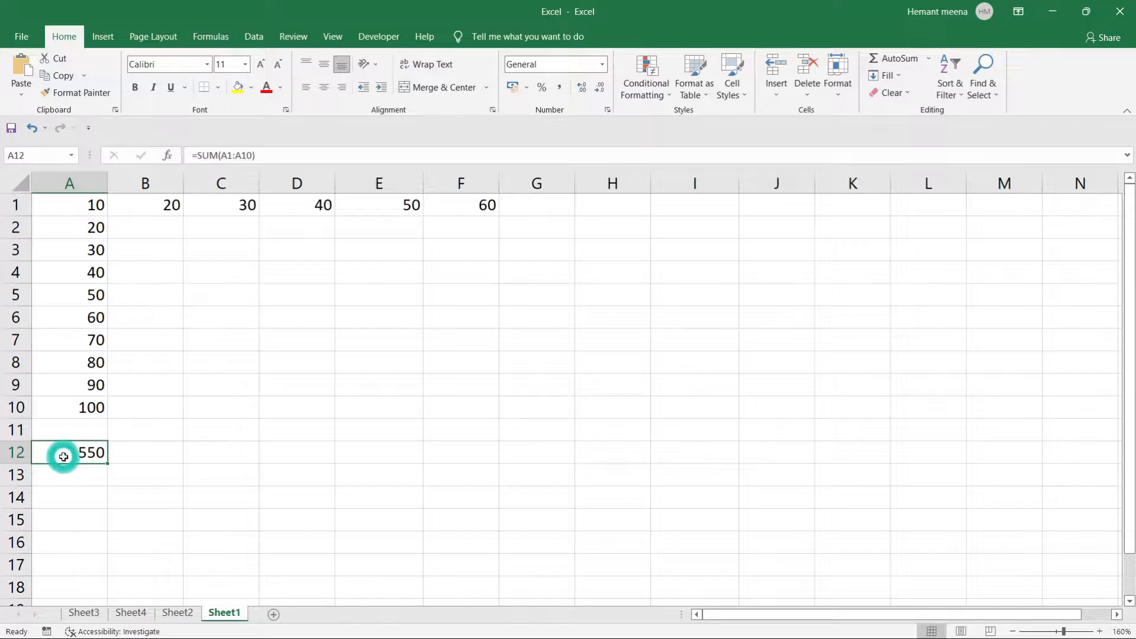
pyautogui.press('BackSpace')
pyautogui.write('=su')
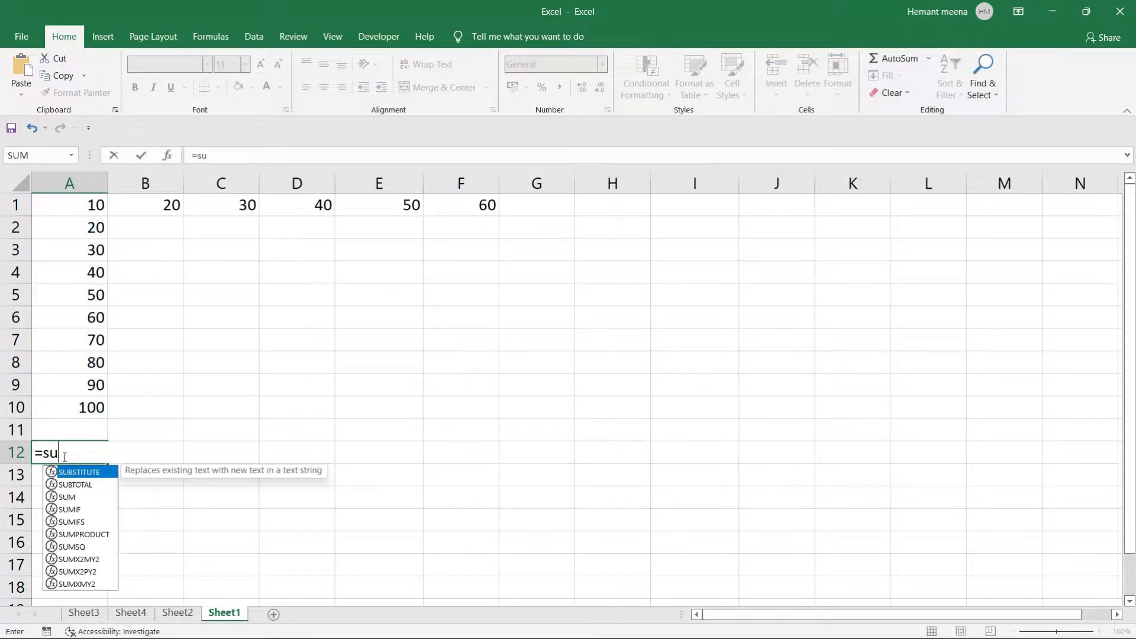
pyautogui.press('Tab')
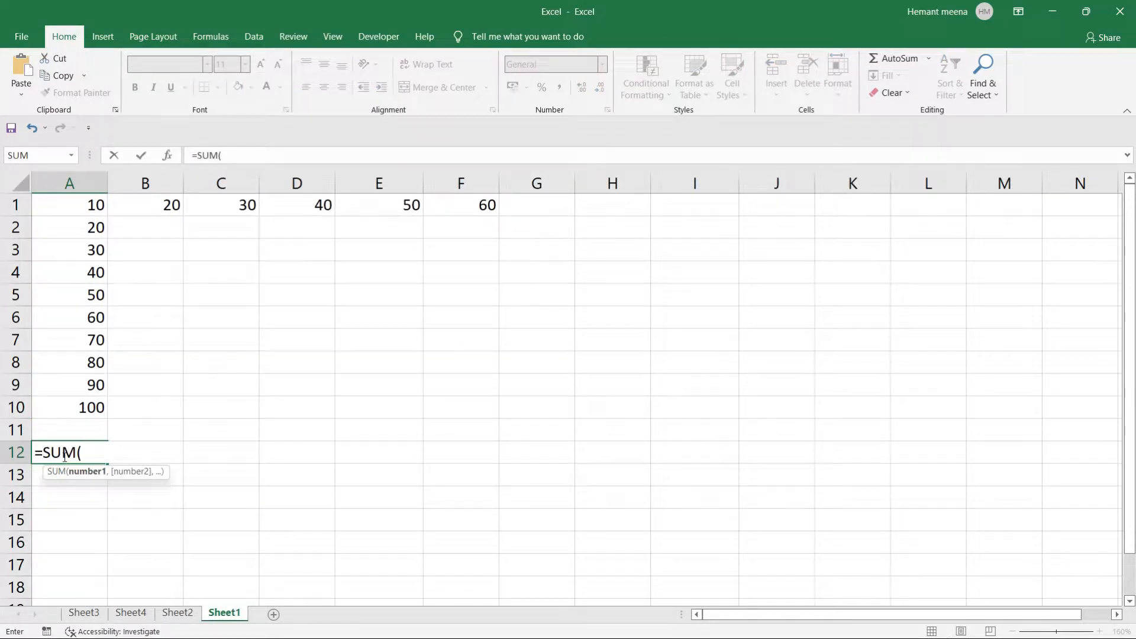
pyautogui.click(75, 205)
pyautogui.hotkey('shift', 'Down')
pyautogui.hotkey('shift', 'Down')
pyautogui.hotkey('shift', 'Down')
pyautogui.hotkey('shift', 'Down')
pyautogui.hotkey('shift', 'Down')
pyautogui.hotkey('shift', 'Down')
pyautogui.hotkey('shift', 'Down')
pyautogui.hotkey('shift', 'Down')
pyautogui.hotkey('shift', 'Down')
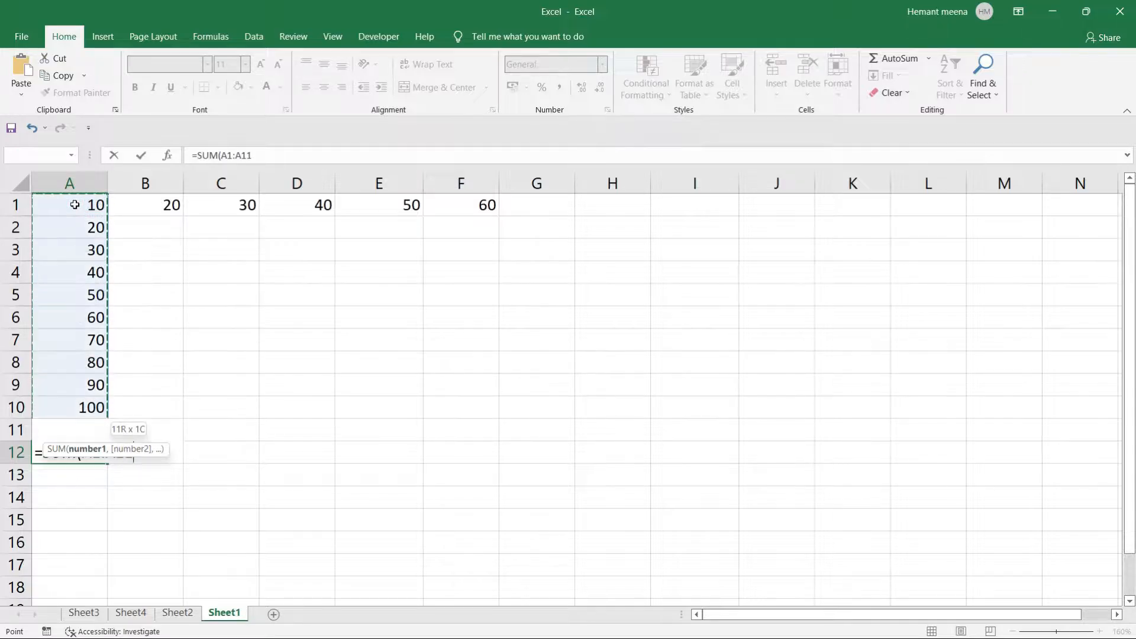
pyautogui.hotkey('shift', 'Up')
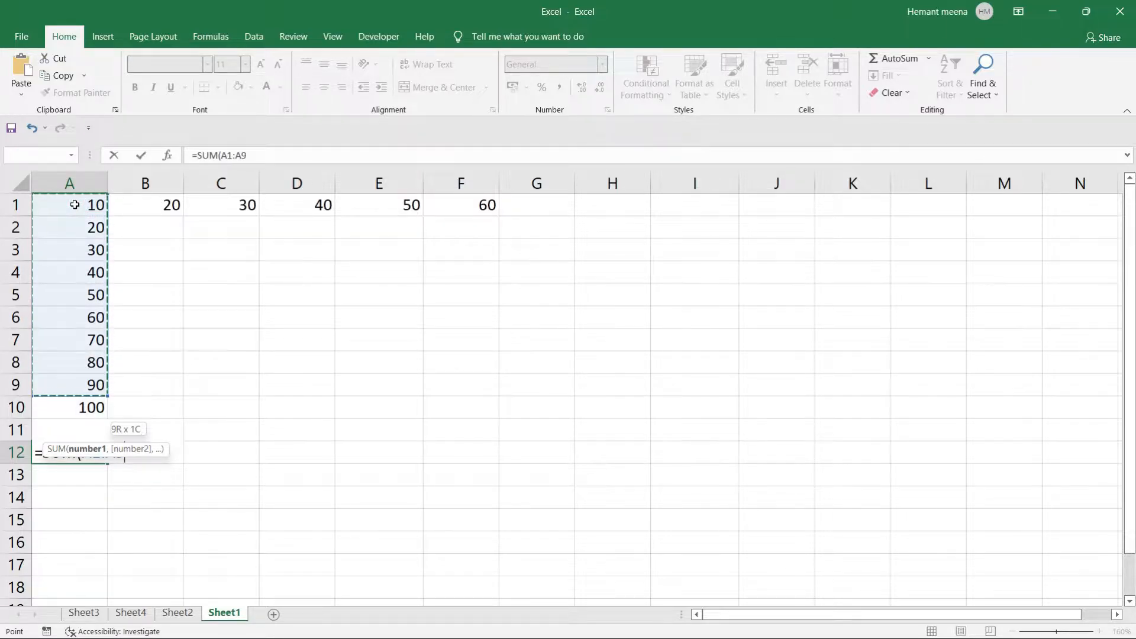
pyautogui.hotkey('shift', 'Down')
pyautogui.write(')')
pyautogui.press('Return')
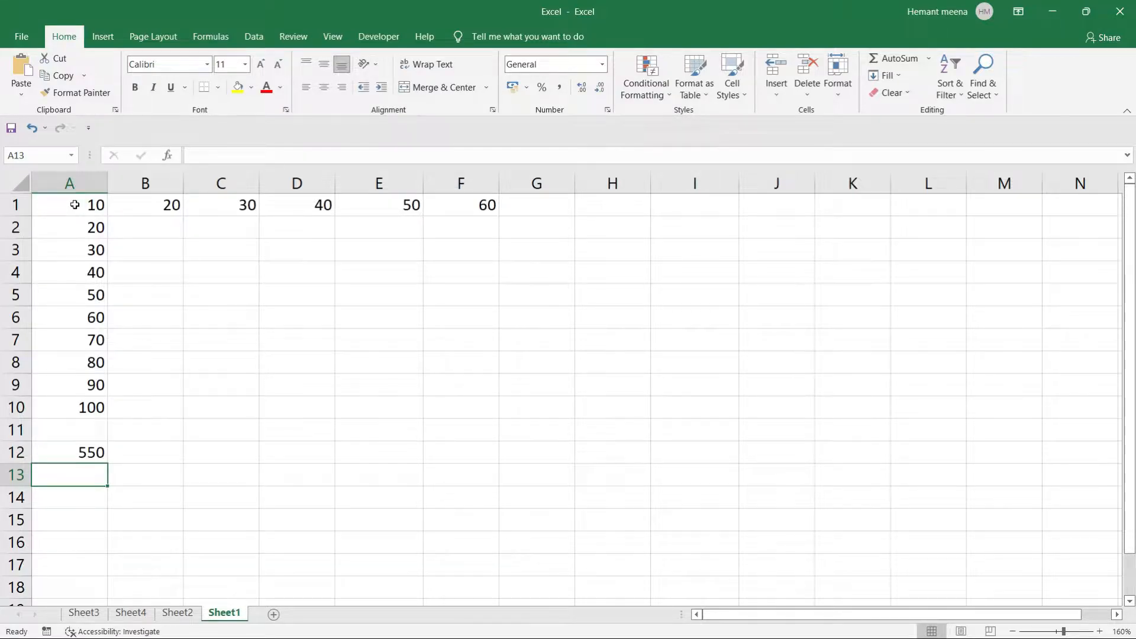
# Clear A12 after several cancelled edits, leaving the cell empty.
pyautogui.click(74, 448)
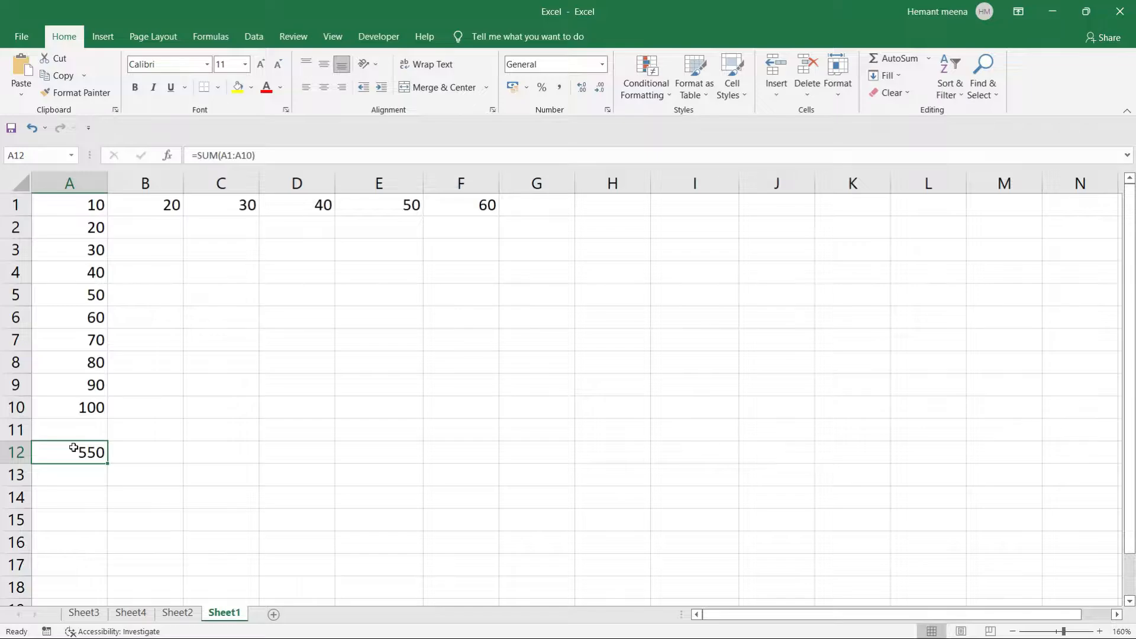
pyautogui.press('BackSpace')
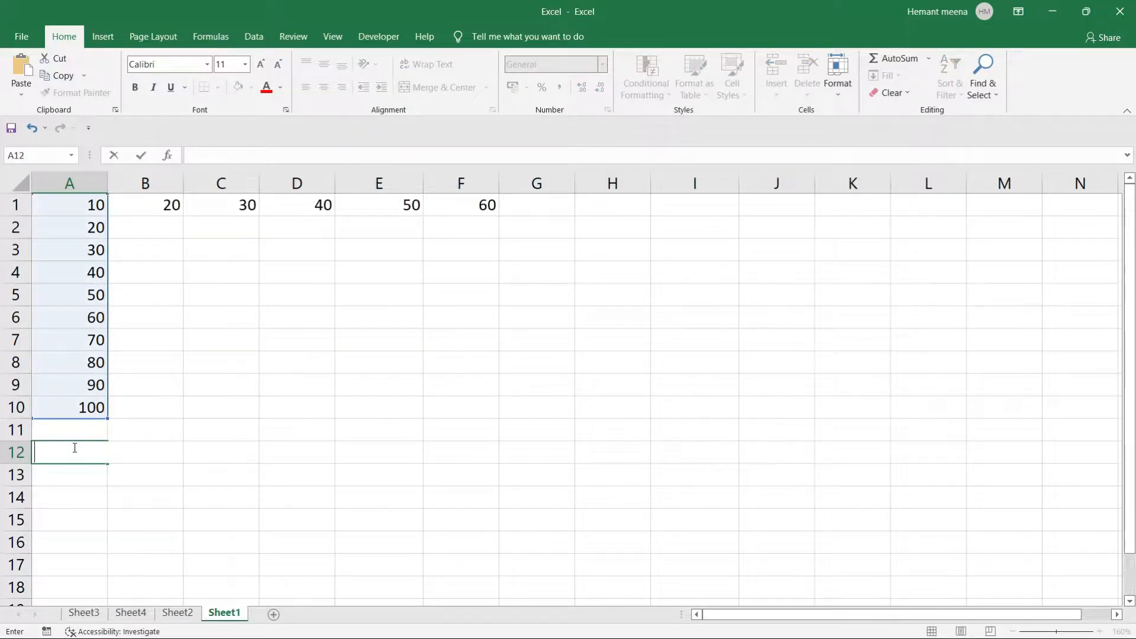
pyautogui.press('Escape')
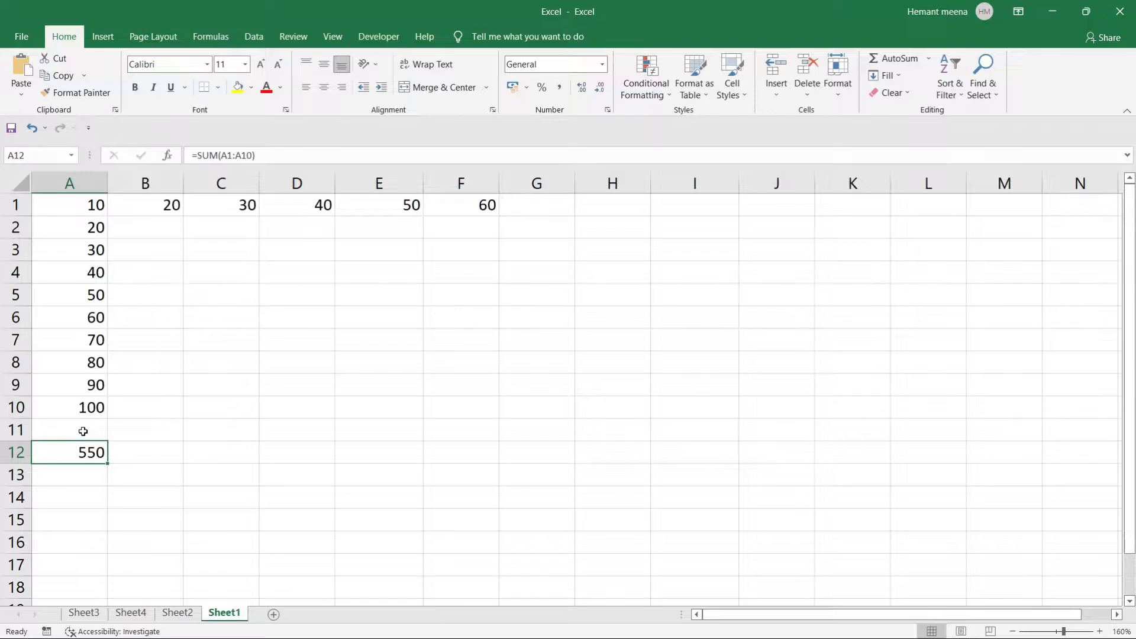
pyautogui.click(83, 431)
pyautogui.press('Down')
pyautogui.press('BackSpace')
pyautogui.click(142, 436)
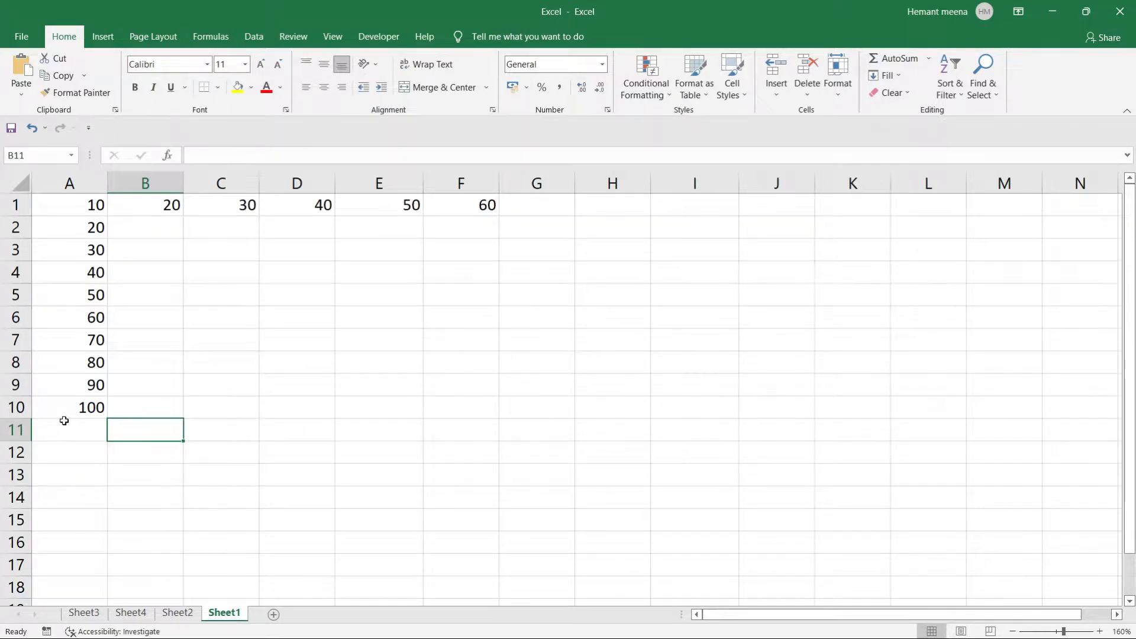
pyautogui.click(51, 448)
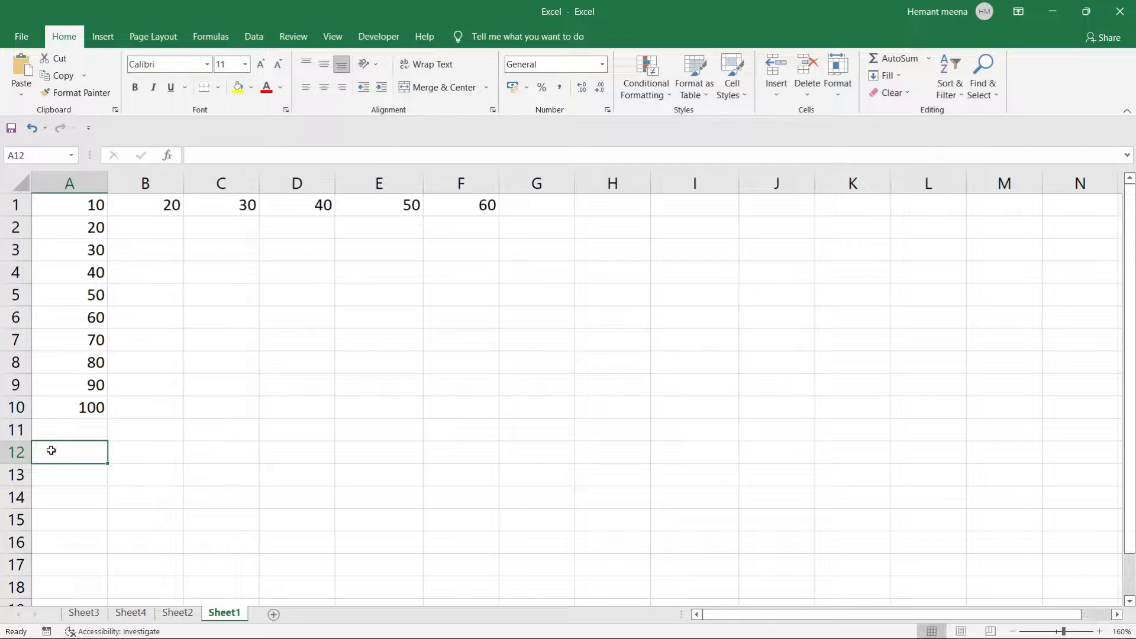
pyautogui.write('=sum')
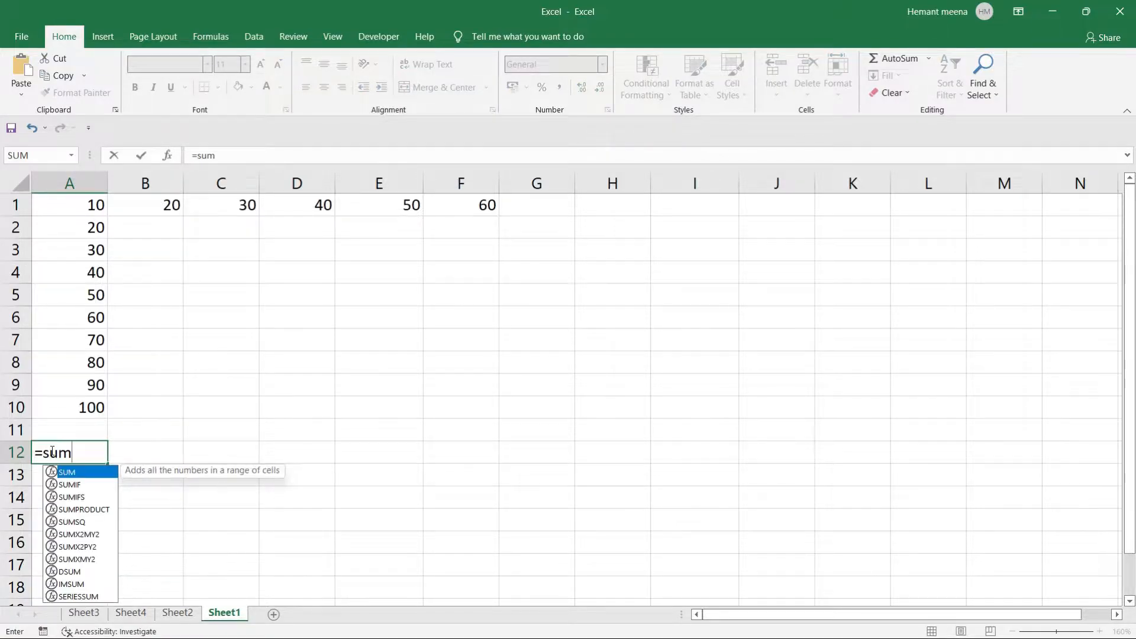
pyautogui.press('Tab')
pyautogui.press('BackSpace')
pyautogui.press('BackSpace')
pyautogui.press('BackSpace')
pyautogui.press('BackSpace')
pyautogui.press('BackSpace')
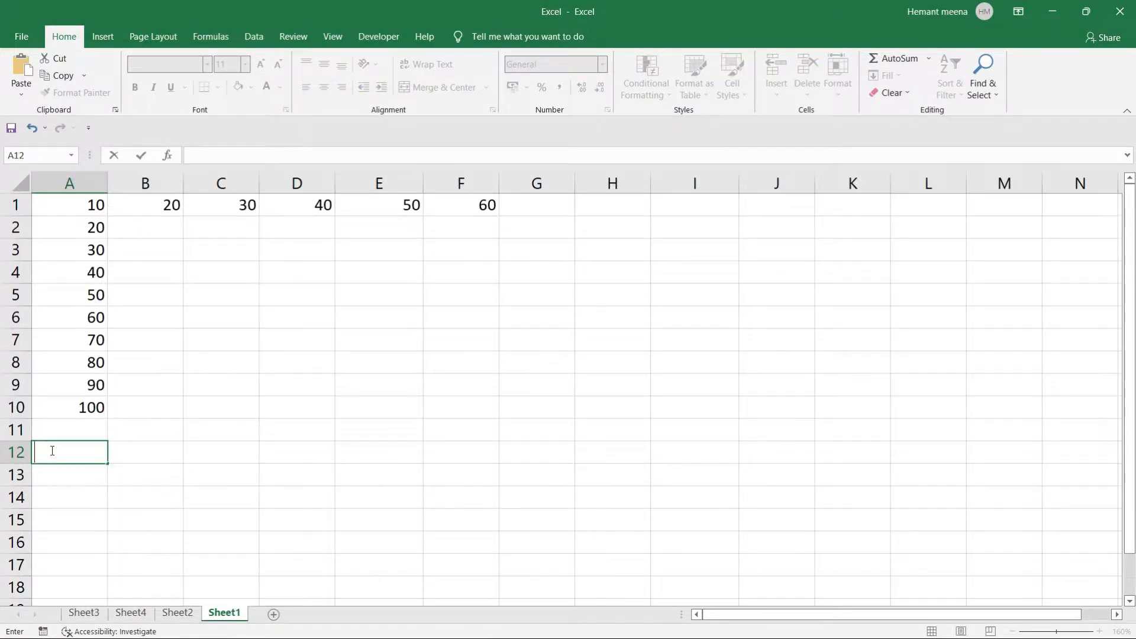
pyautogui.click(145, 452)
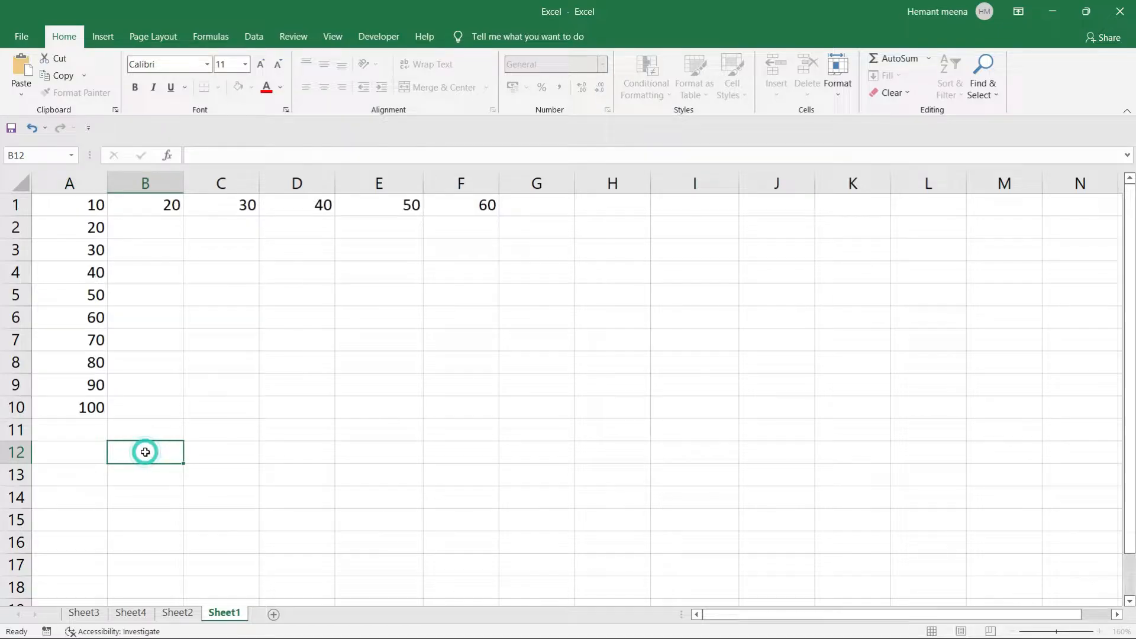
pyautogui.click(65, 448)
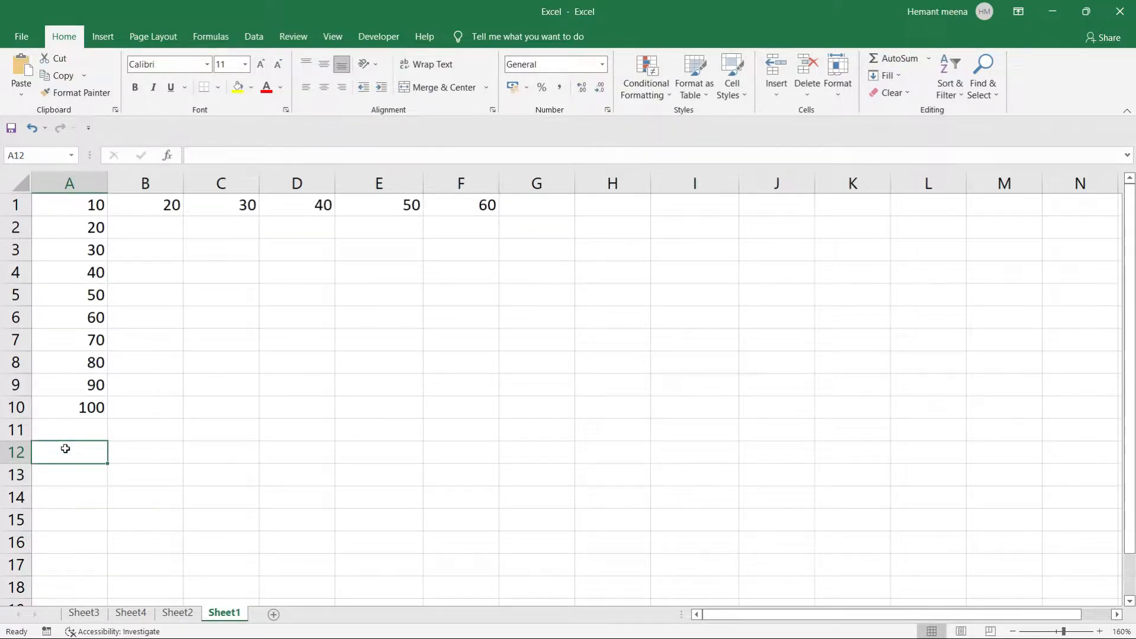
# Type the label 'Sum =' in A12 and put =SUM(A1:A10), showing 550, in B12.
pyautogui.write('Sum =')
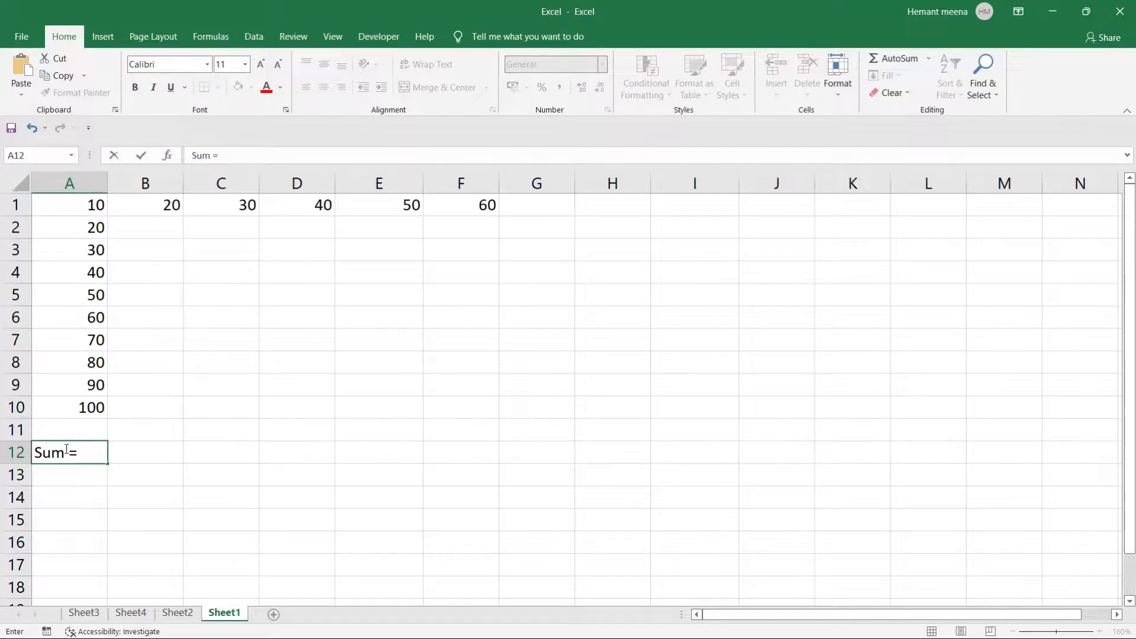
pyautogui.press('Tab')
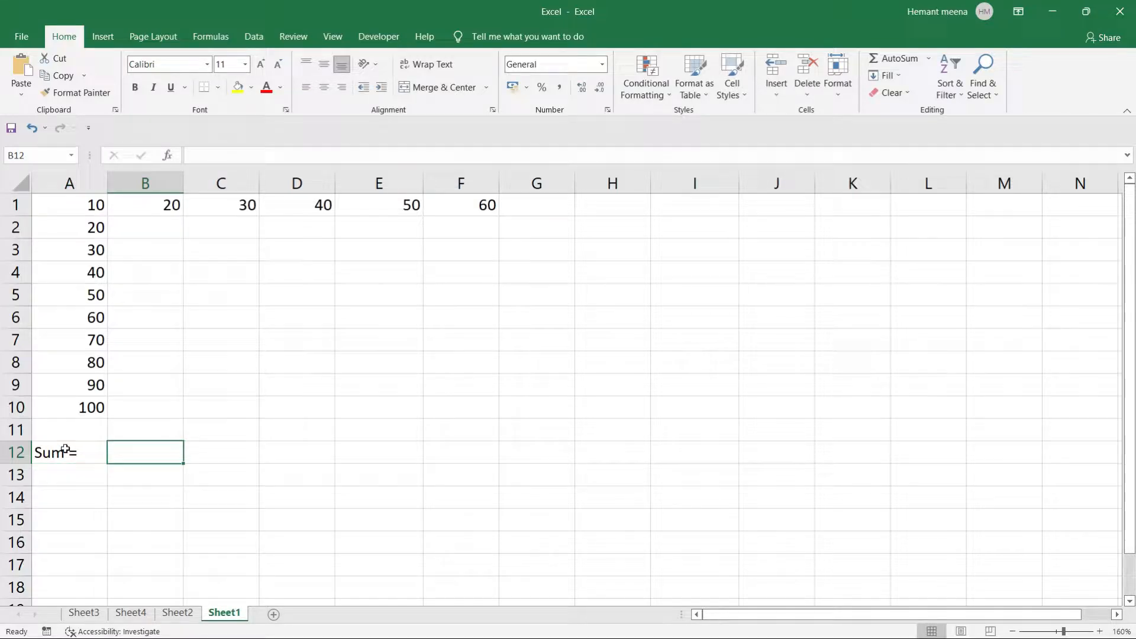
pyautogui.click(135, 451)
pyautogui.write('=sum')
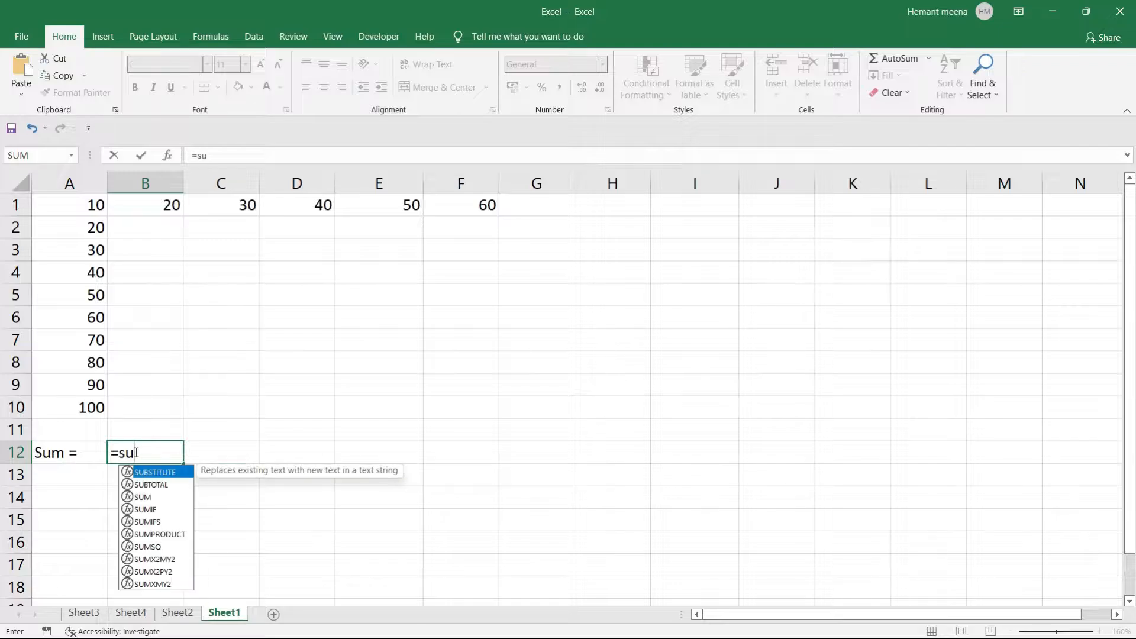
pyautogui.press('Tab')
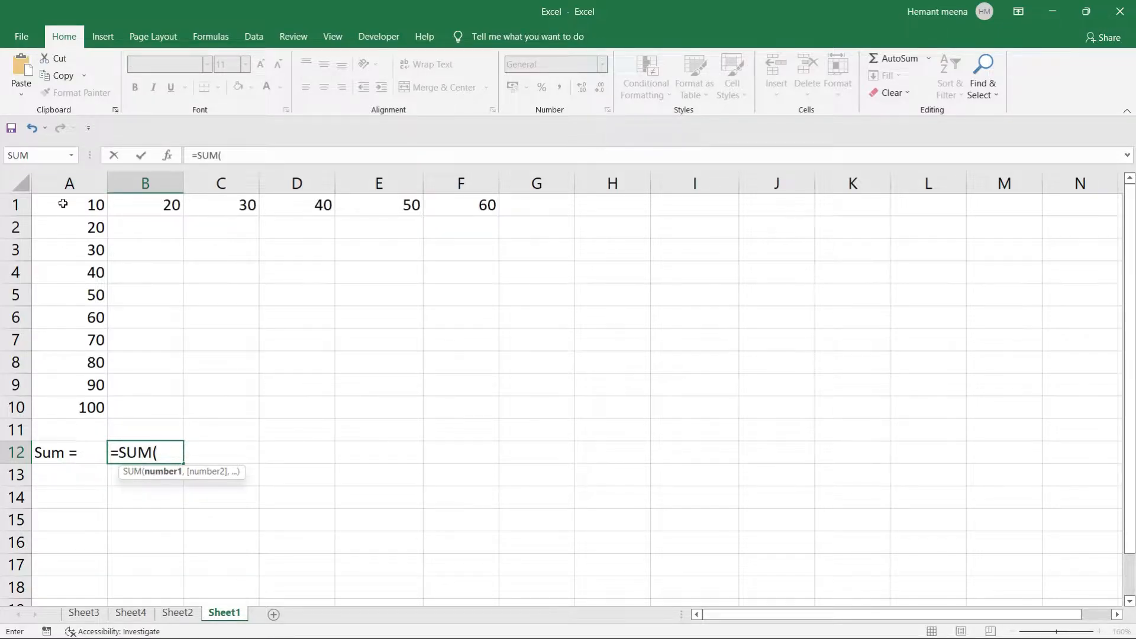
pyautogui.moveTo(64, 206); pyautogui.dragTo(80, 410)
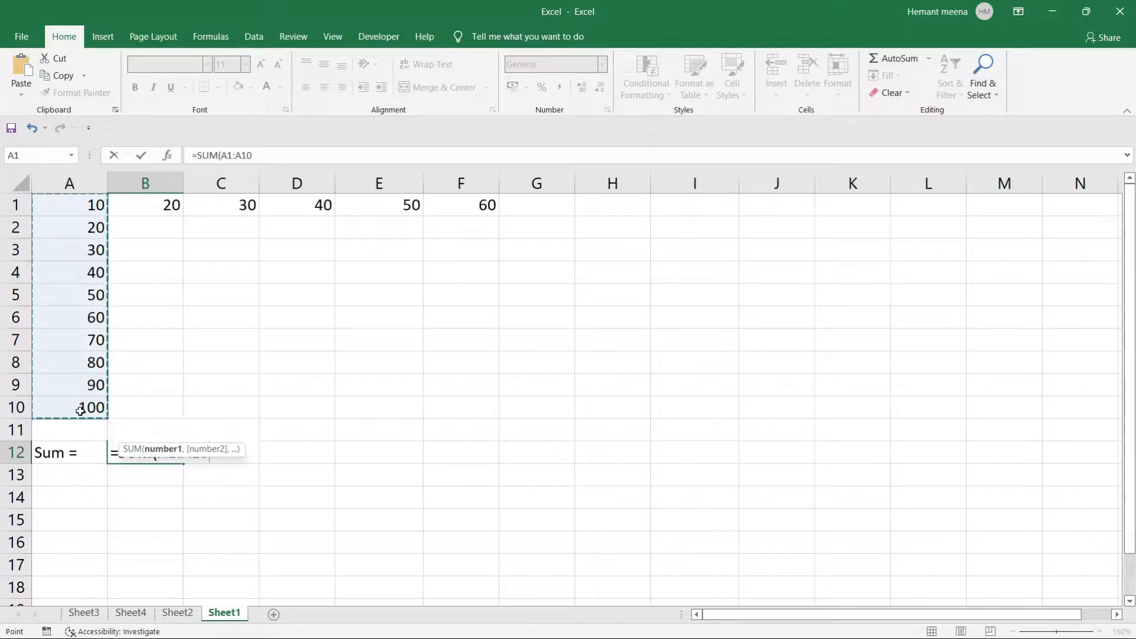
pyautogui.write(')')
pyautogui.press('Return')
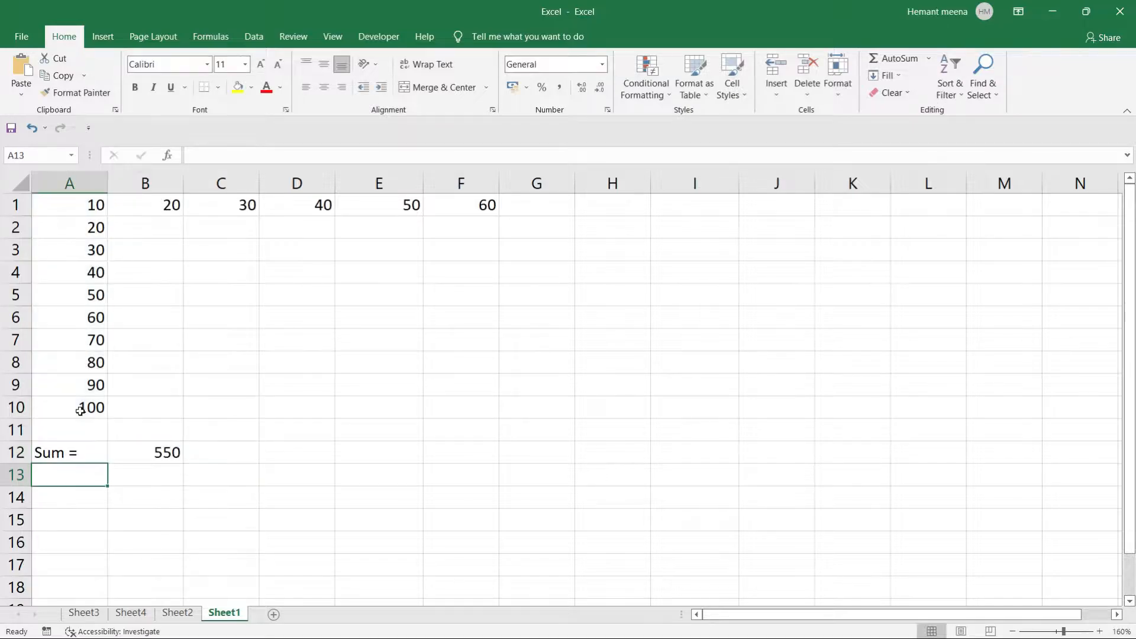
pyautogui.click(122, 510)
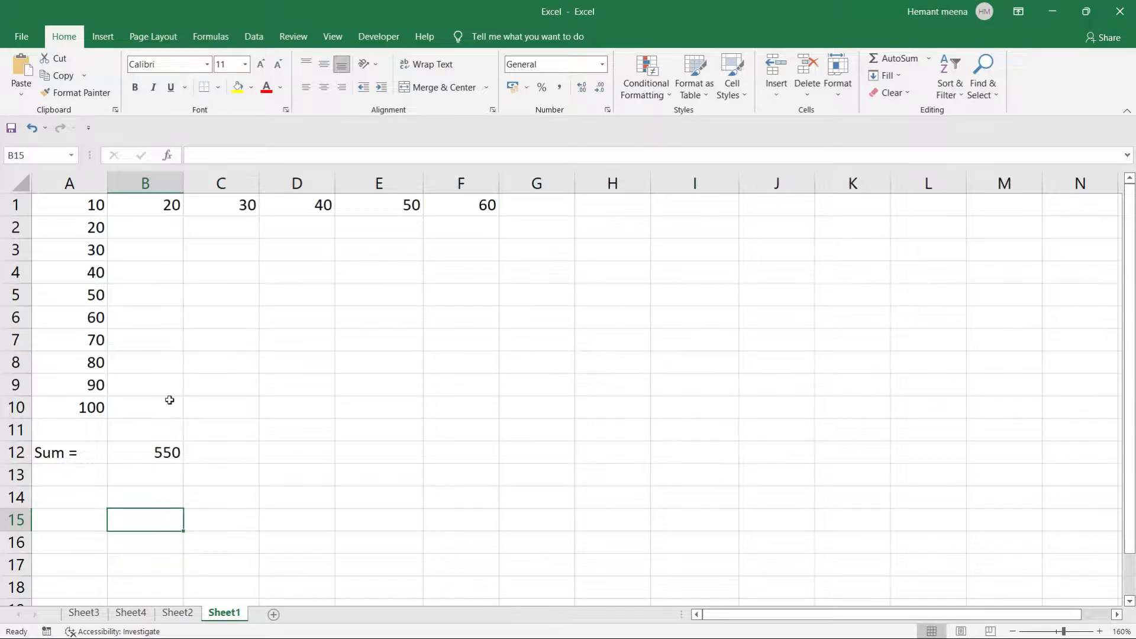
pyautogui.click(156, 454)
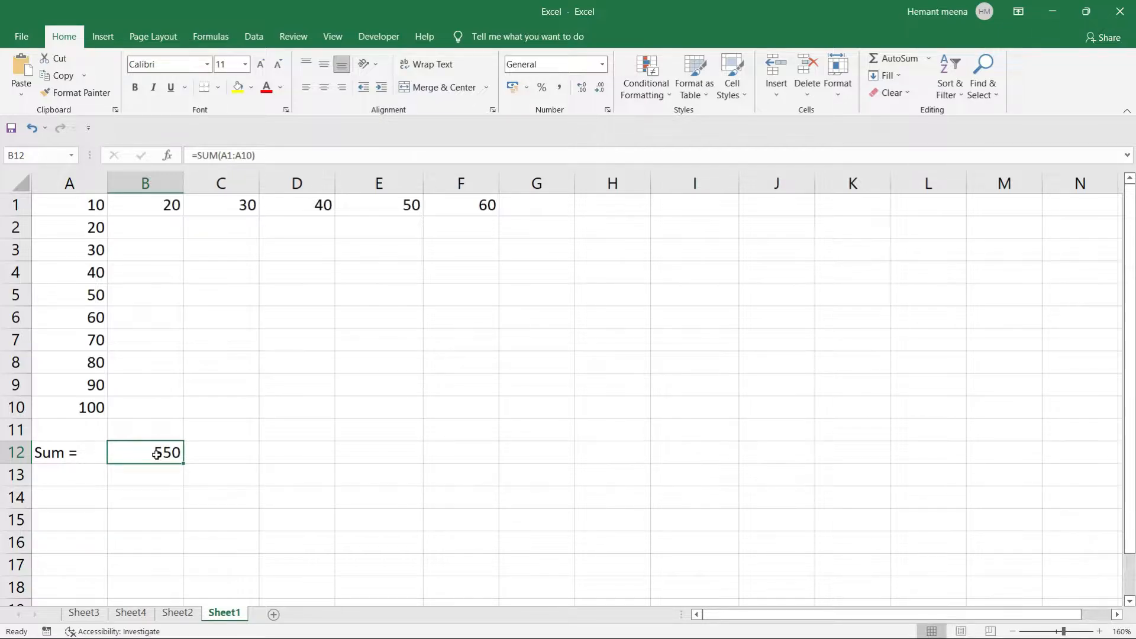
pyautogui.click(154, 474)
pyautogui.click(155, 454)
pyautogui.doubleClick(283, 157)
pyautogui.click(300, 333)
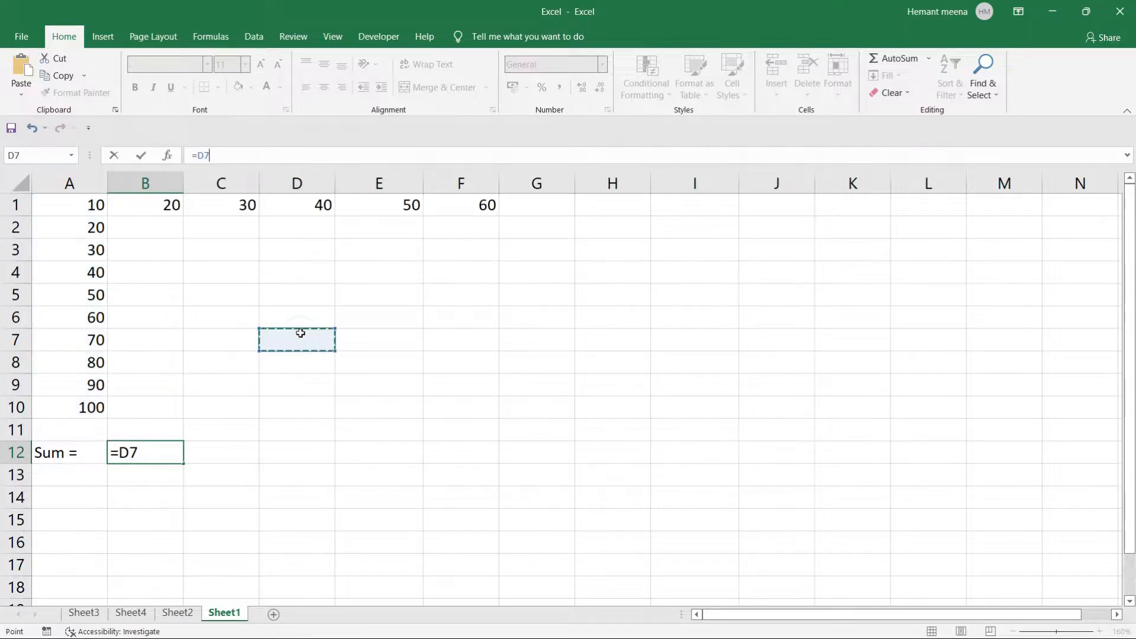
pyautogui.press('Escape')
pyautogui.click(300, 333)
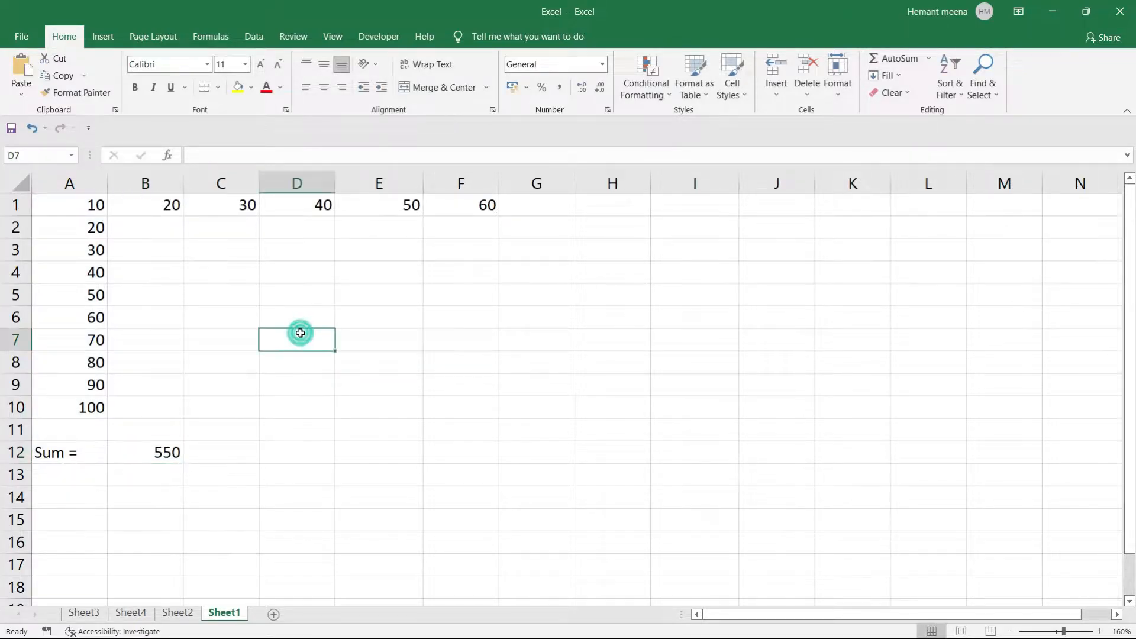
pyautogui.click(153, 451)
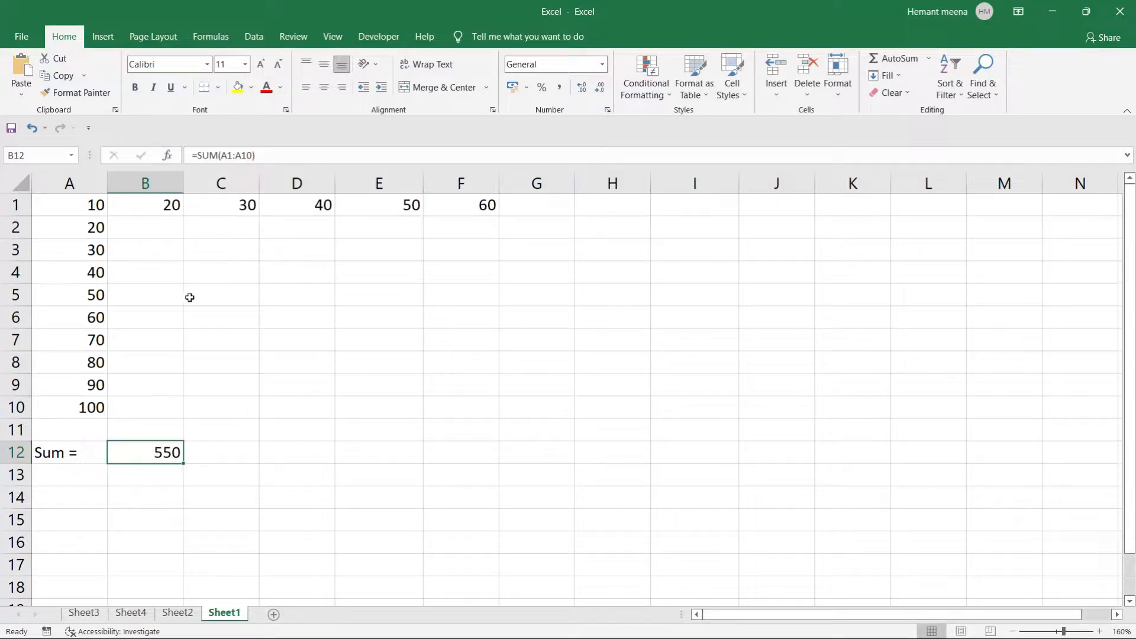
pyautogui.click(267, 154)
pyautogui.moveTo(267, 153); pyautogui.dragTo(190, 155)
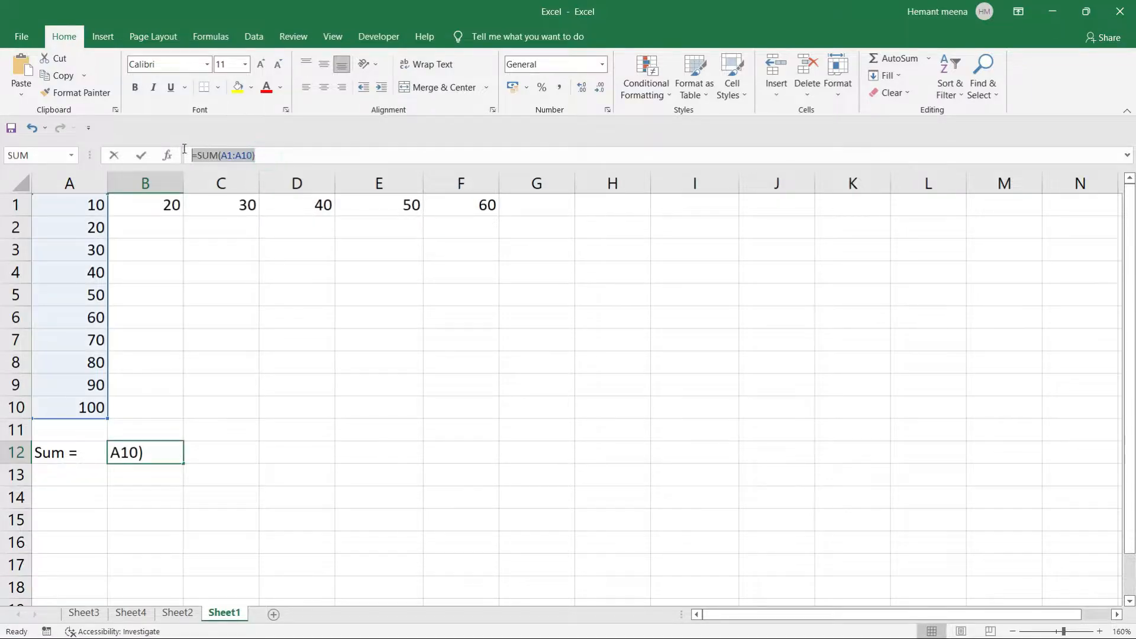
pyautogui.write('=')
pyautogui.click(226, 278)
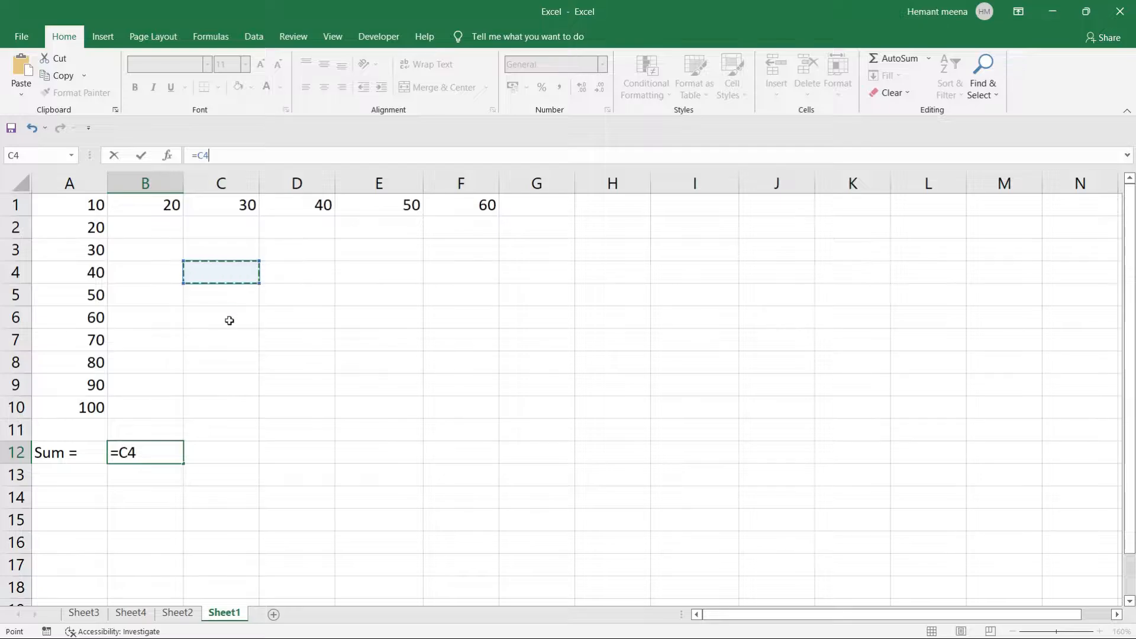
pyautogui.press('Escape')
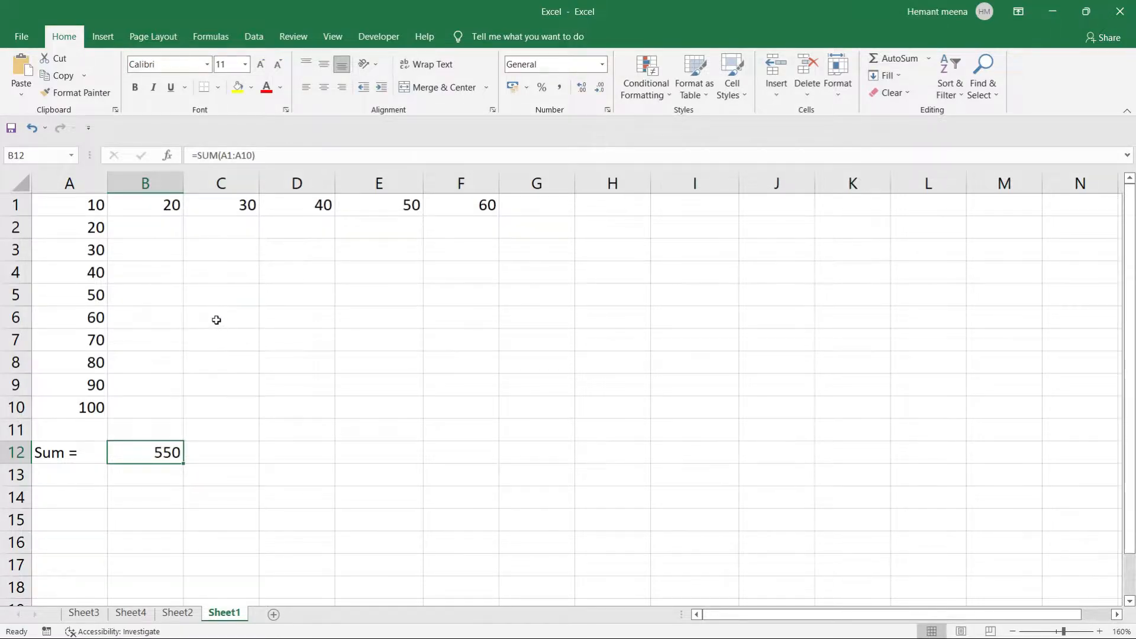
pyautogui.click(216, 319)
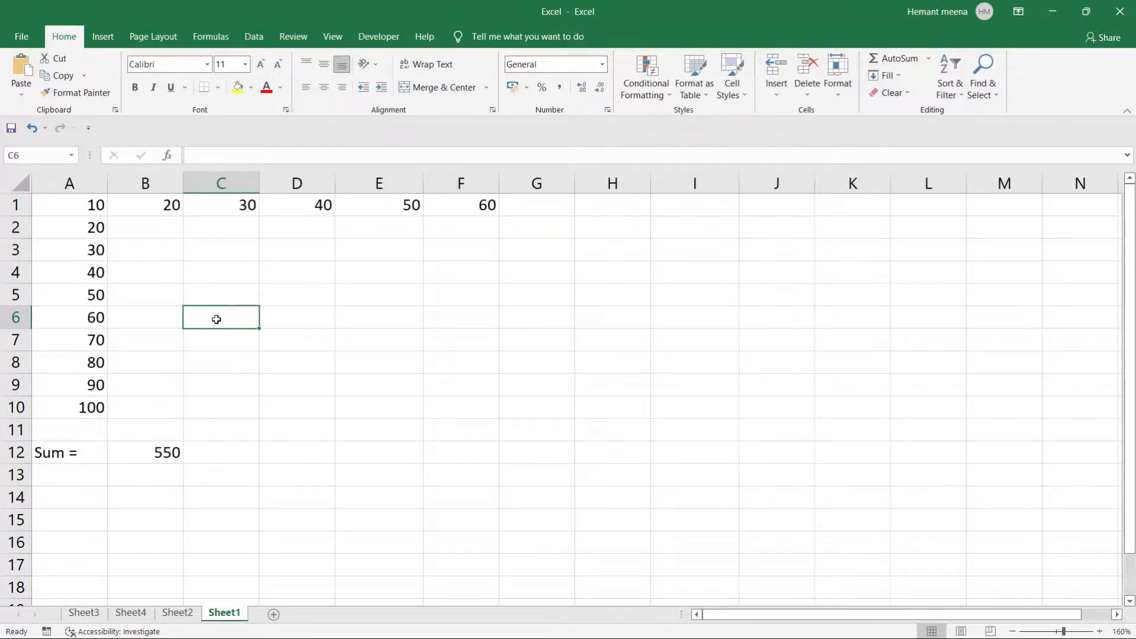
# Label C6 'Count =' and begin a =COUNT formula in D6 beside it.
pyautogui.write('Count')
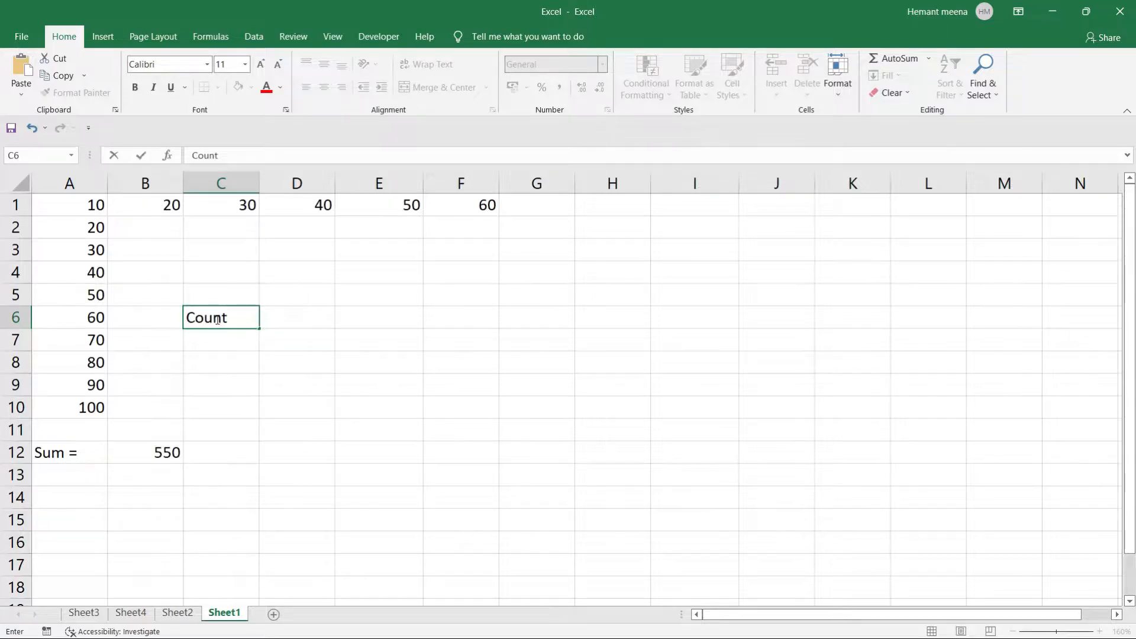
pyautogui.write(' =')
pyautogui.press('Return')
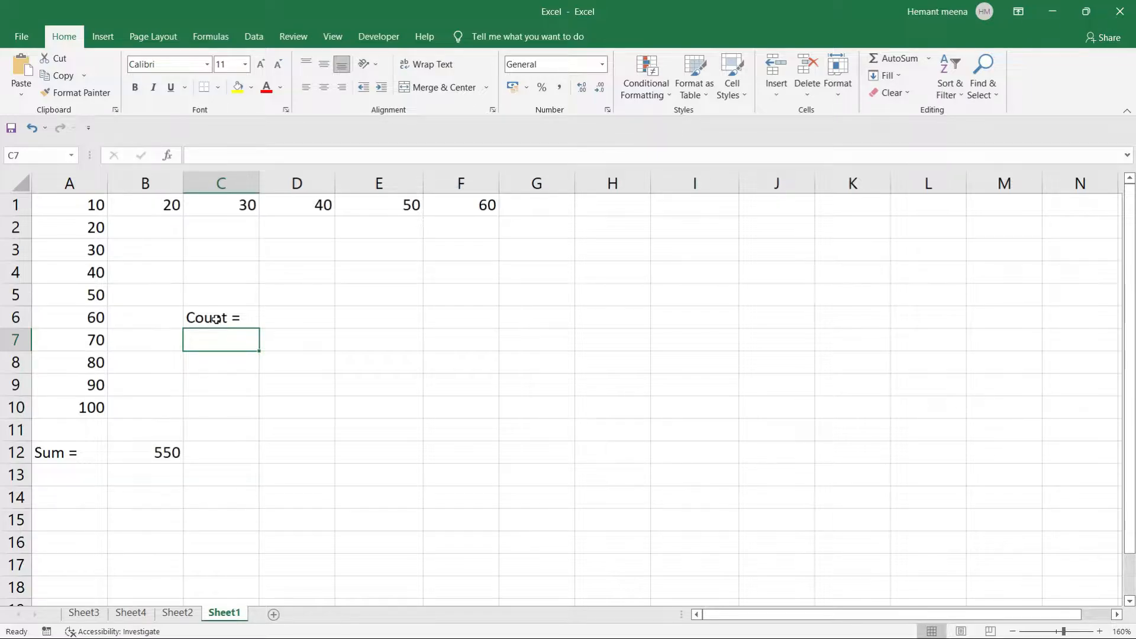
pyautogui.click(287, 314)
pyautogui.write('=')
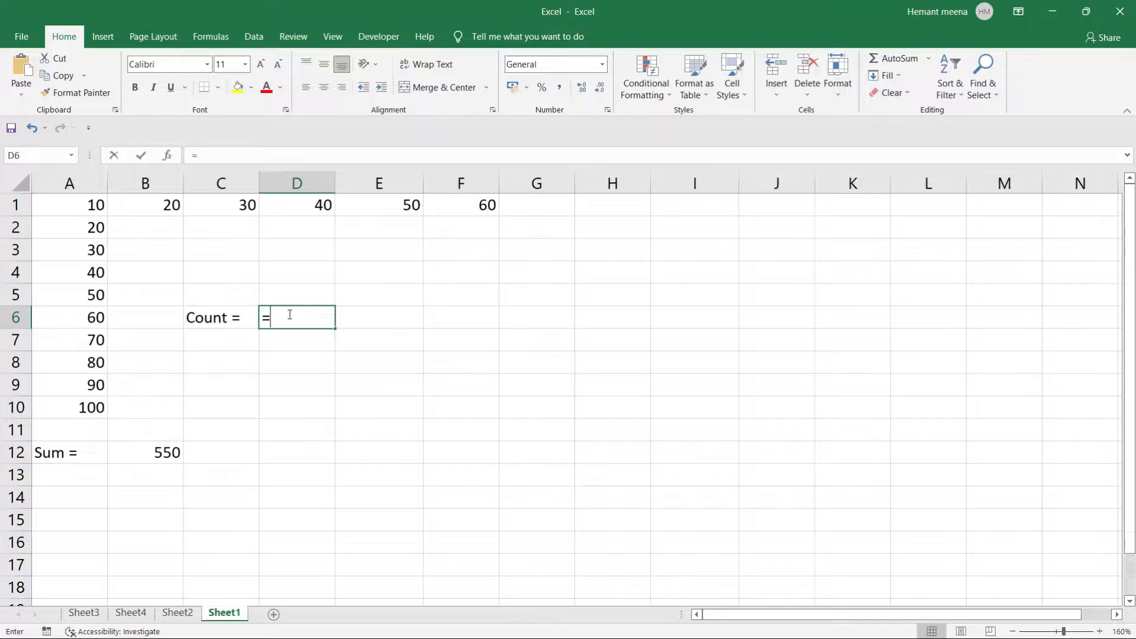
pyautogui.write('count')
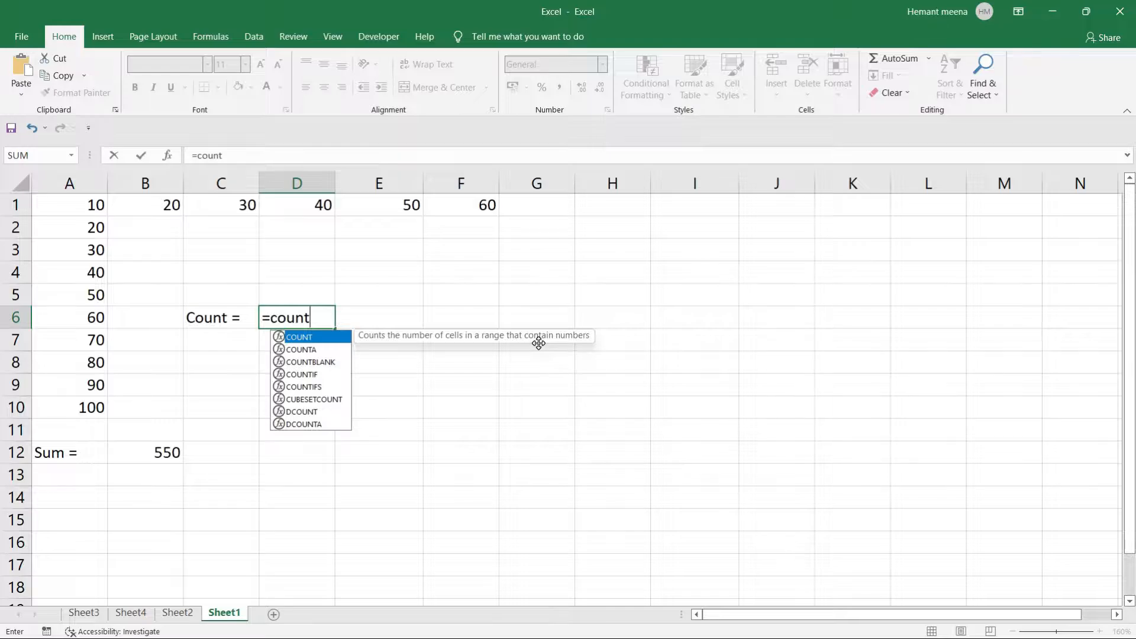
pyautogui.press('BackSpace')
pyautogui.press('BackSpace')
pyautogui.press('BackSpace')
pyautogui.press('BackSpace')
pyautogui.press('BackSpace')
pyautogui.press('BackSpace')
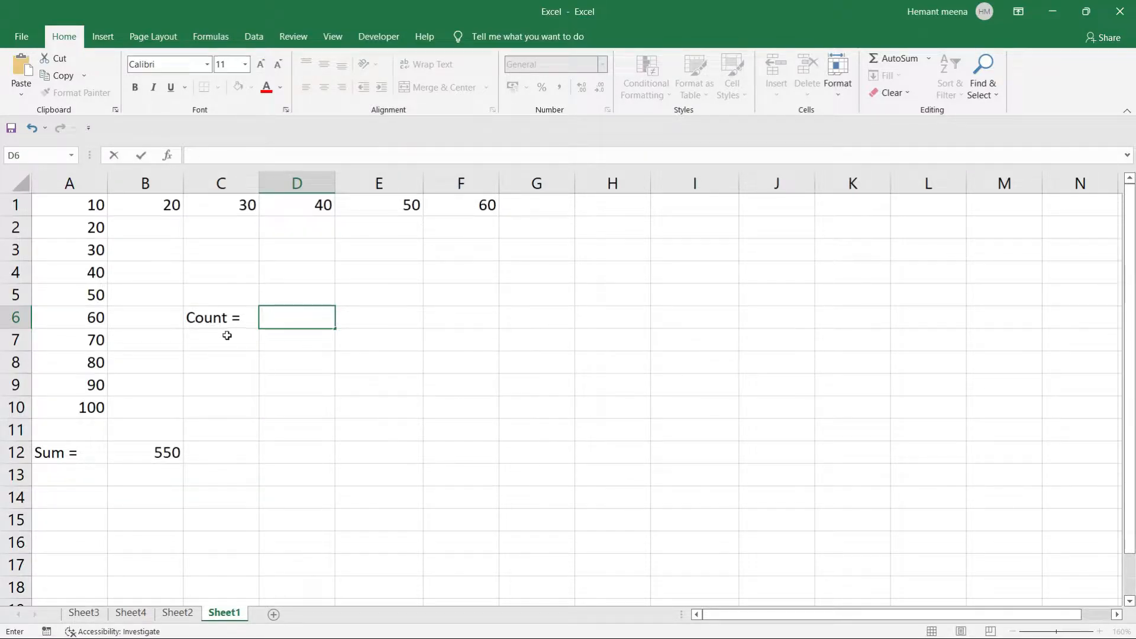
pyautogui.click(200, 320)
pyautogui.doubleClick(201, 321)
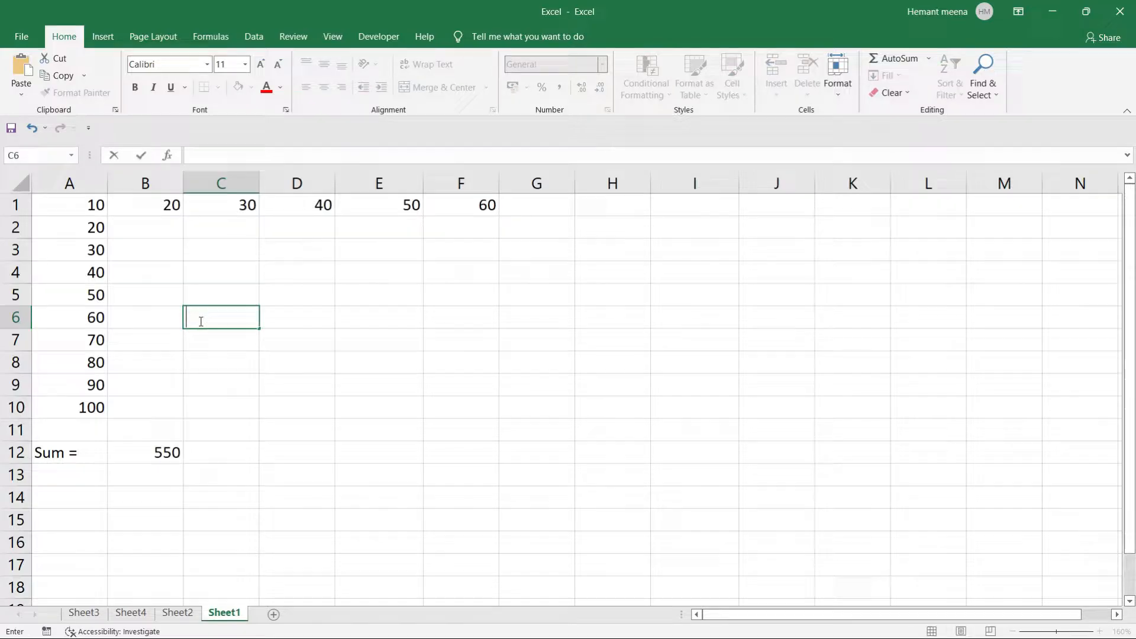
# Enter 10, 20, 30, 40, 50 and 60 down D5:D12, leaving D9 and D11 blank.
pyautogui.click(304, 337)
pyautogui.click(301, 310)
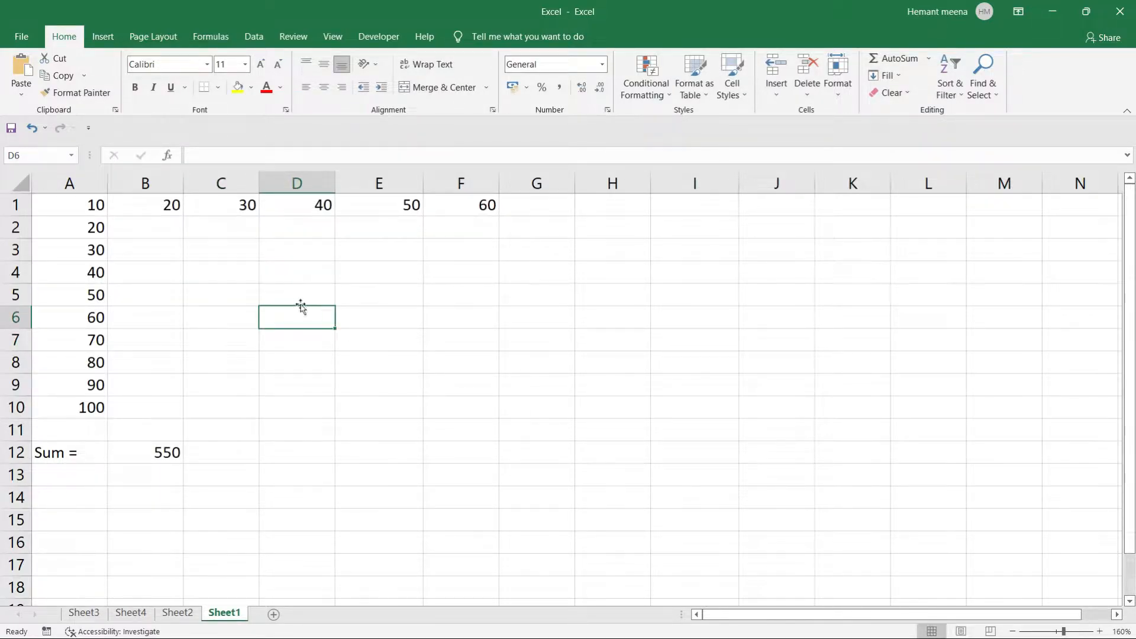
pyautogui.click(302, 290)
pyautogui.write('10')
pyautogui.press('Return')
pyautogui.write('2')
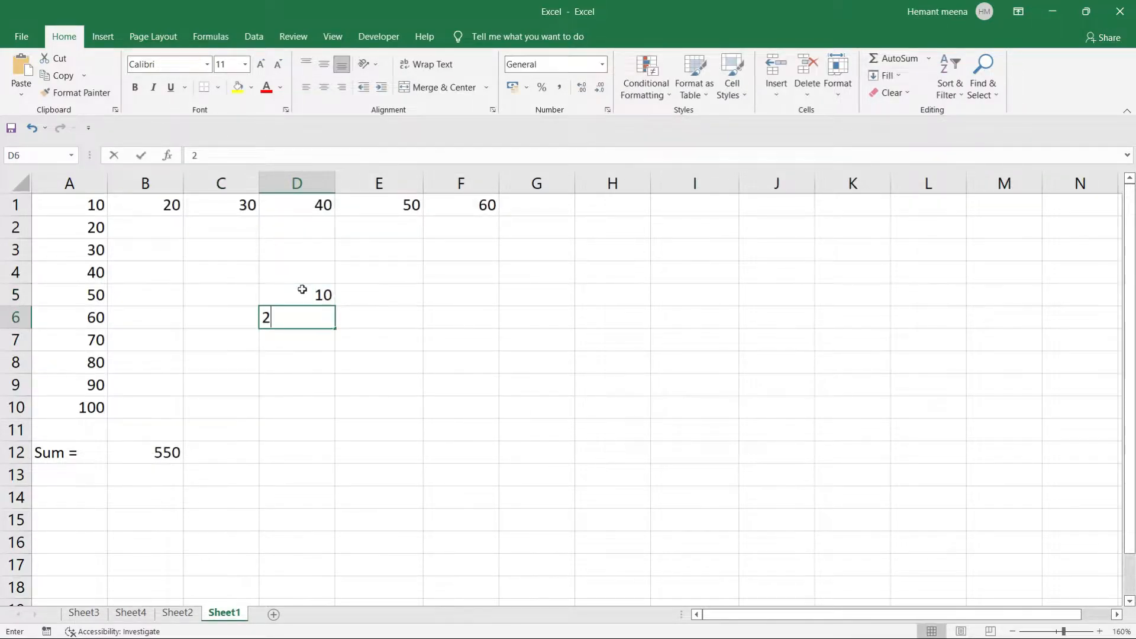
pyautogui.write('0')
pyautogui.press('Return')
pyautogui.write('30')
pyautogui.press('Return')
pyautogui.write('40')
pyautogui.press('Return')
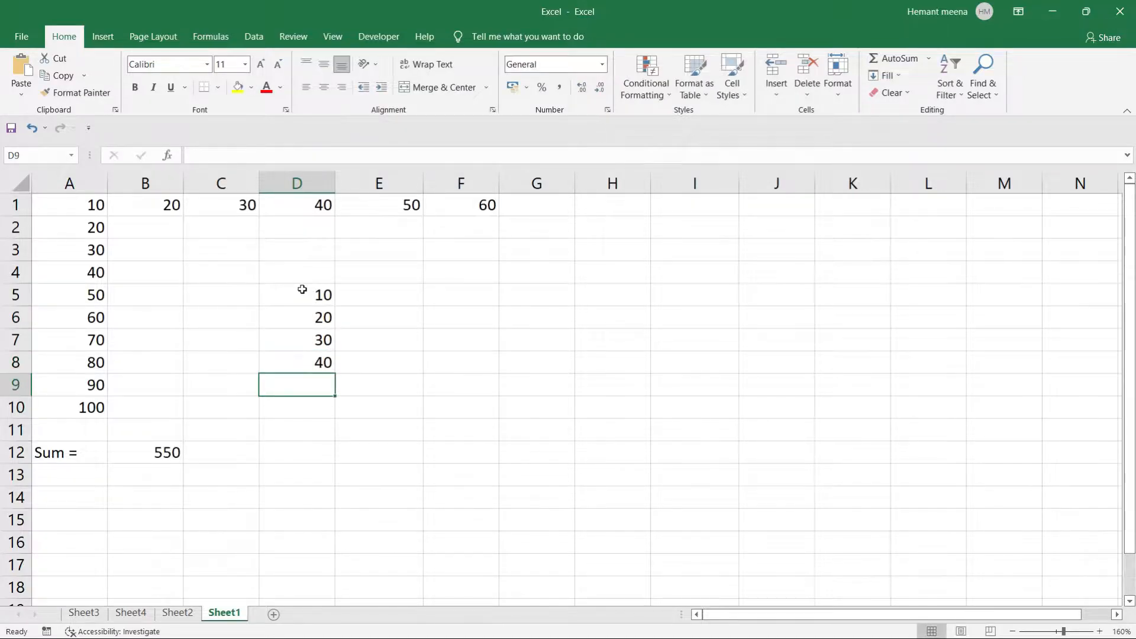
pyautogui.press('Return')
pyautogui.write('50')
pyautogui.press('Return')
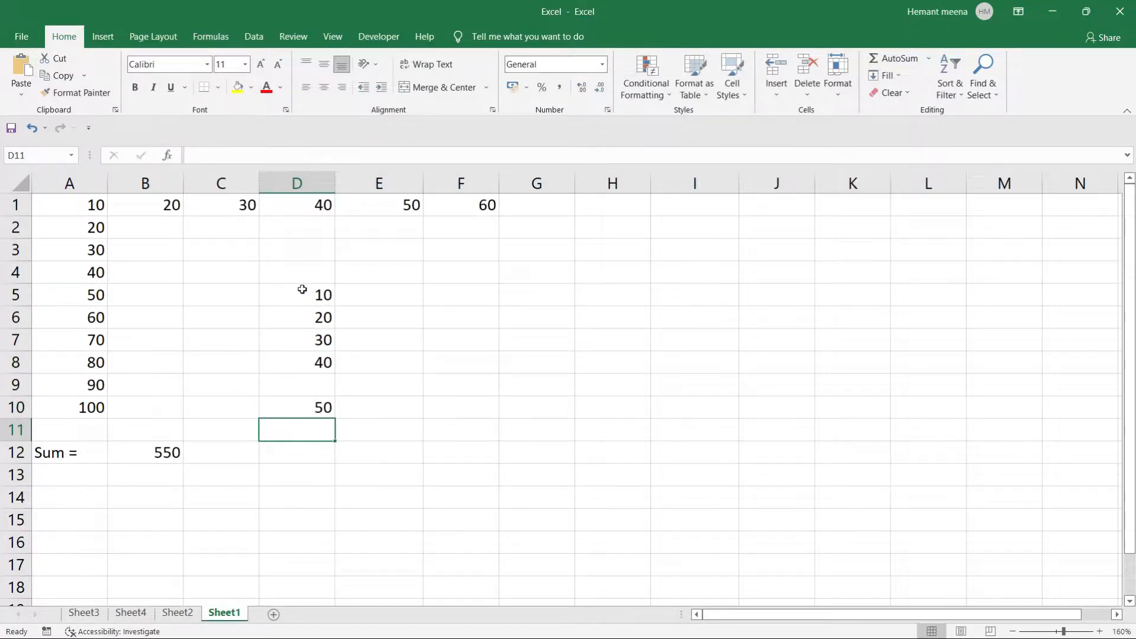
pyautogui.press('Return')
pyautogui.write('60')
pyautogui.press('Return')
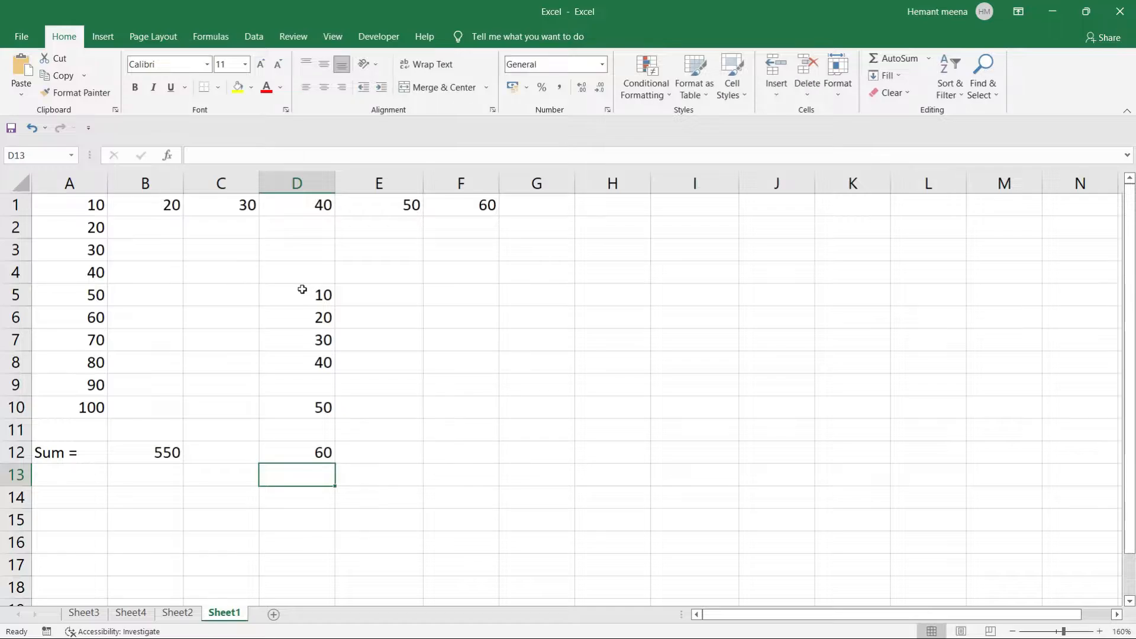
# Replace 30 in D7 with X and enter Y in D13.
pyautogui.press('Up')
pyautogui.press('Up')
pyautogui.press('Up')
pyautogui.press('Up')
pyautogui.press('Up')
pyautogui.press('Up')
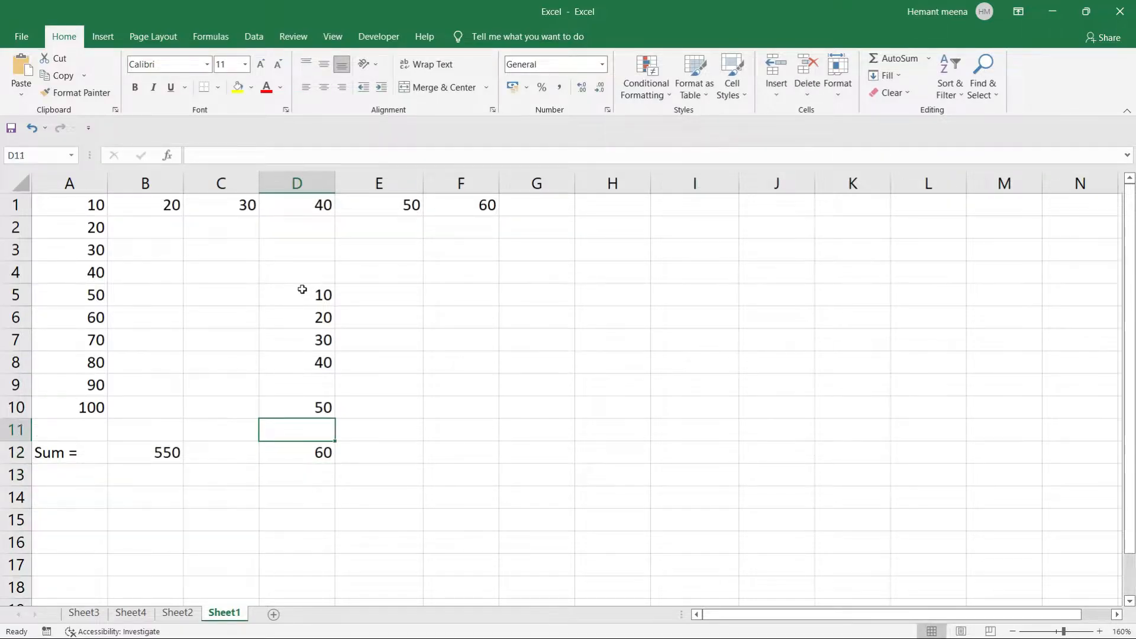
pyautogui.write('X')
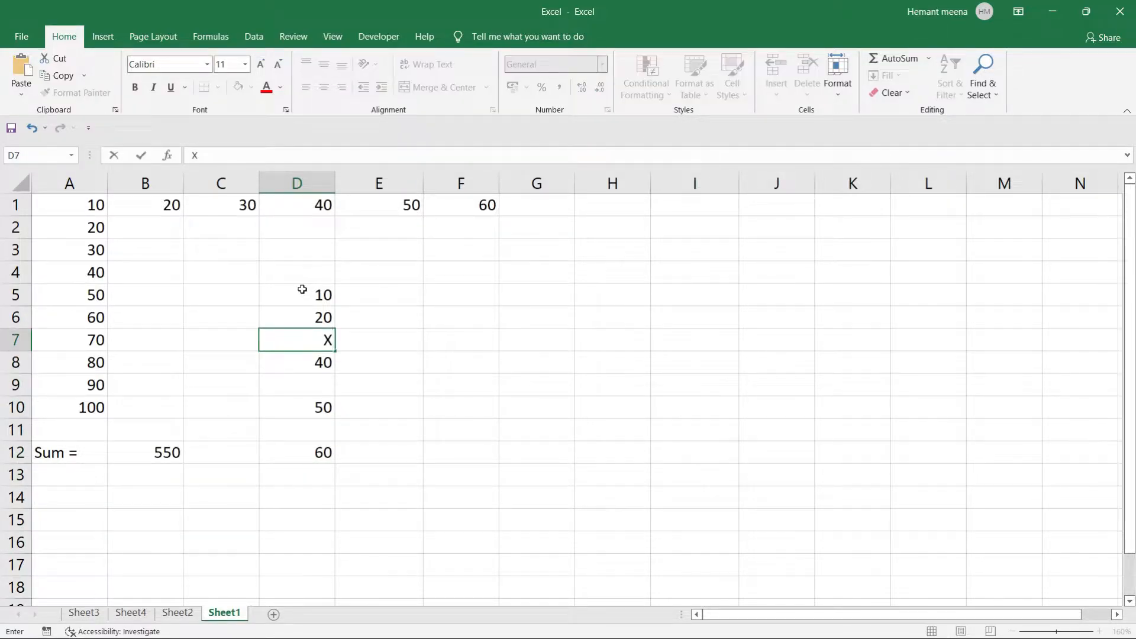
pyautogui.press('Return')
pyautogui.press('Return')
pyautogui.press('Return')
pyautogui.press('Return')
pyautogui.press('Return')
pyautogui.press('Return')
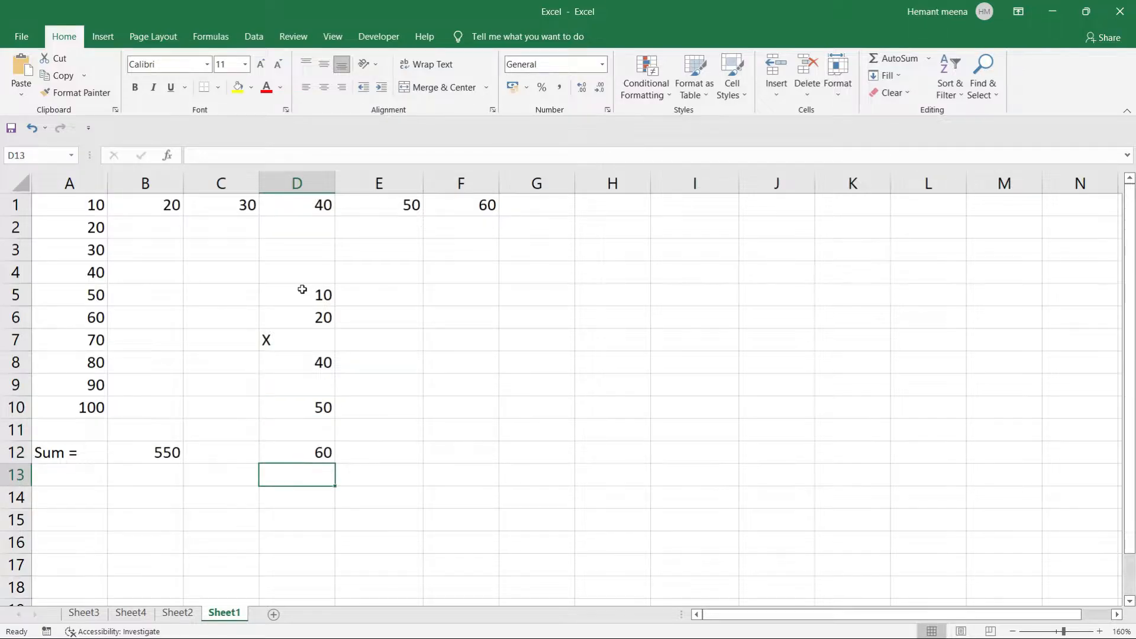
pyautogui.write('Y')
pyautogui.press('Return')
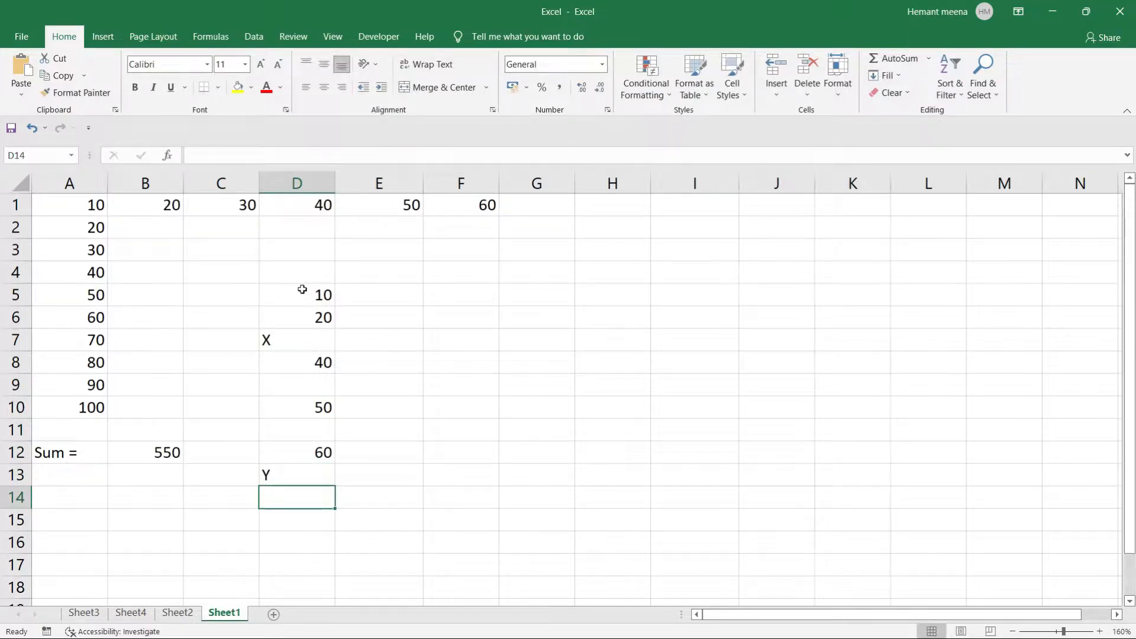
# Right-align the X in D7 and the Y in D13.
pyautogui.click(278, 339)
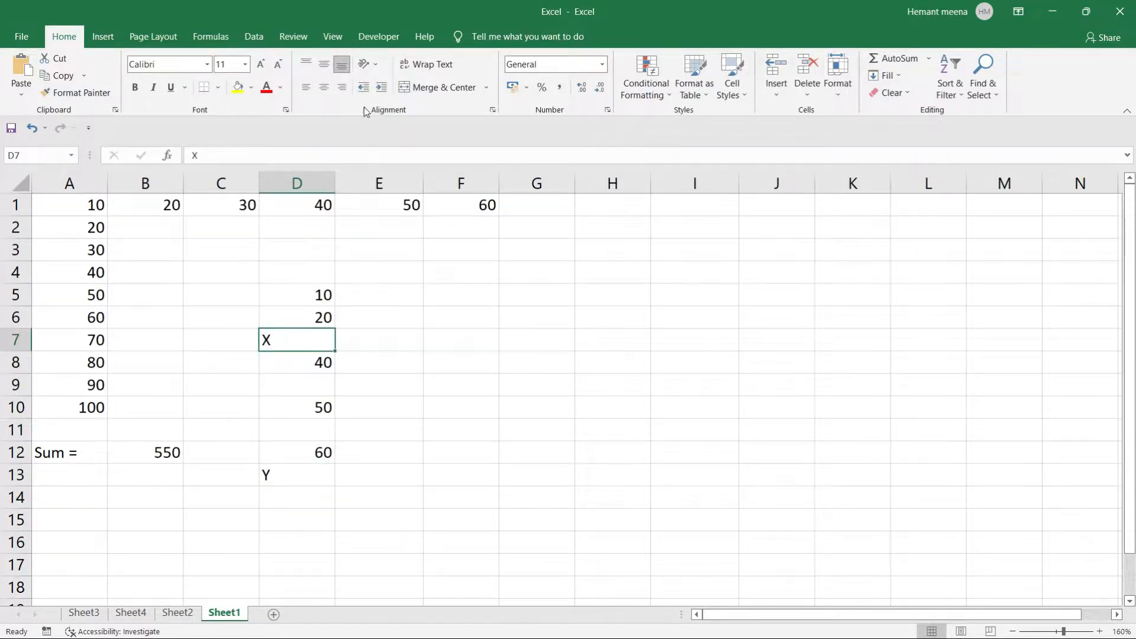
pyautogui.click(341, 87)
pyautogui.click(281, 473)
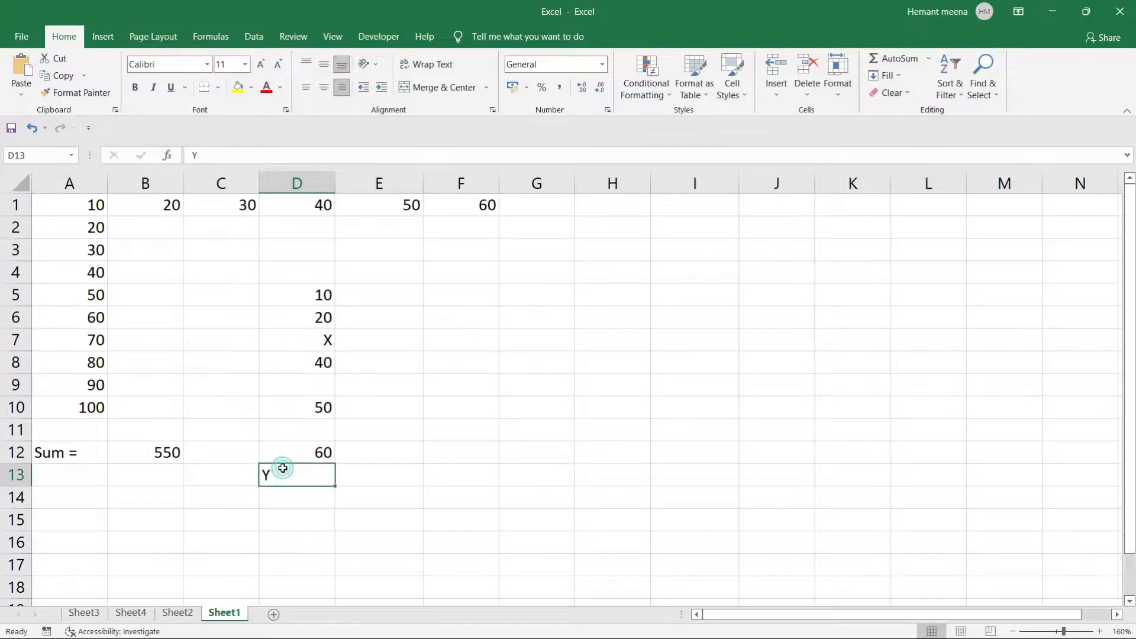
pyautogui.click(341, 89)
pyautogui.click(303, 291)
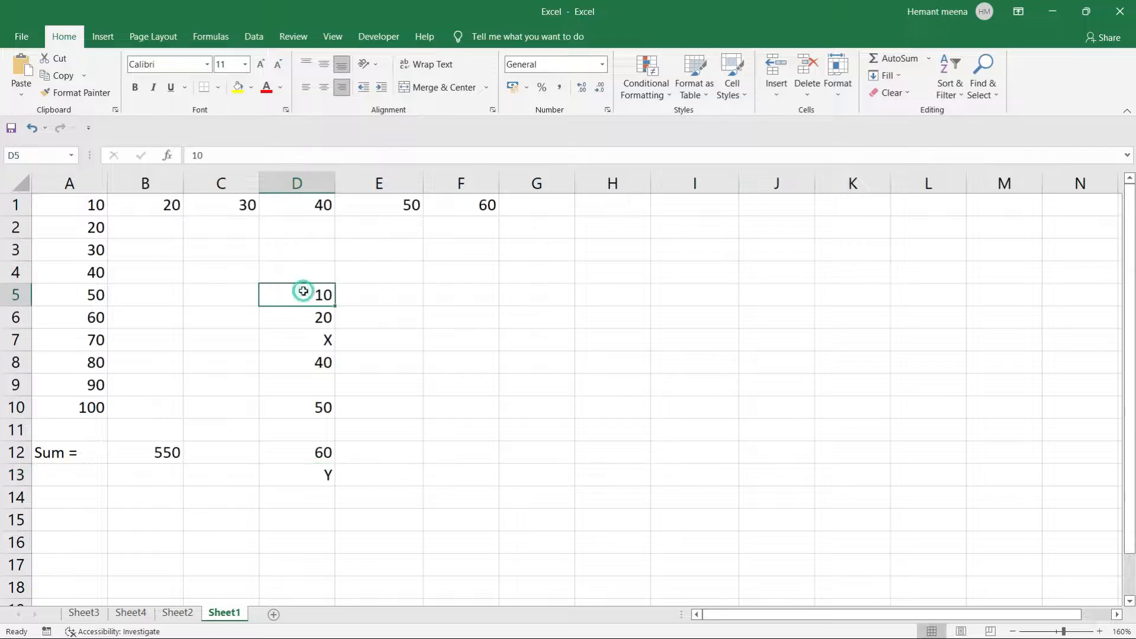
pyautogui.moveTo(303, 291); pyautogui.dragTo(320, 479)
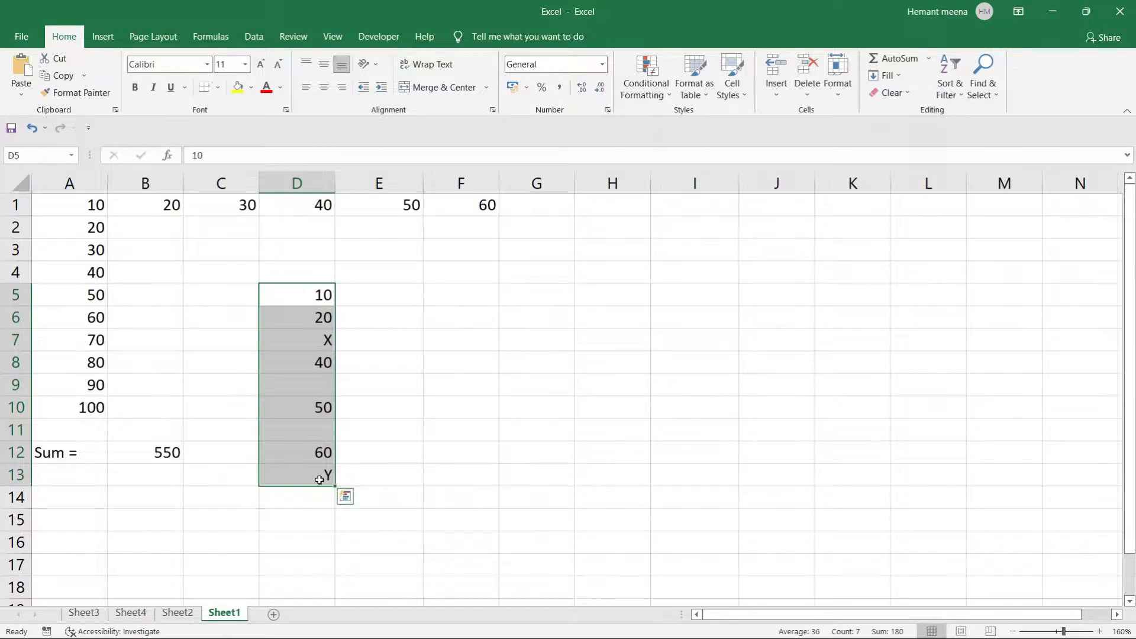
pyautogui.click(369, 391)
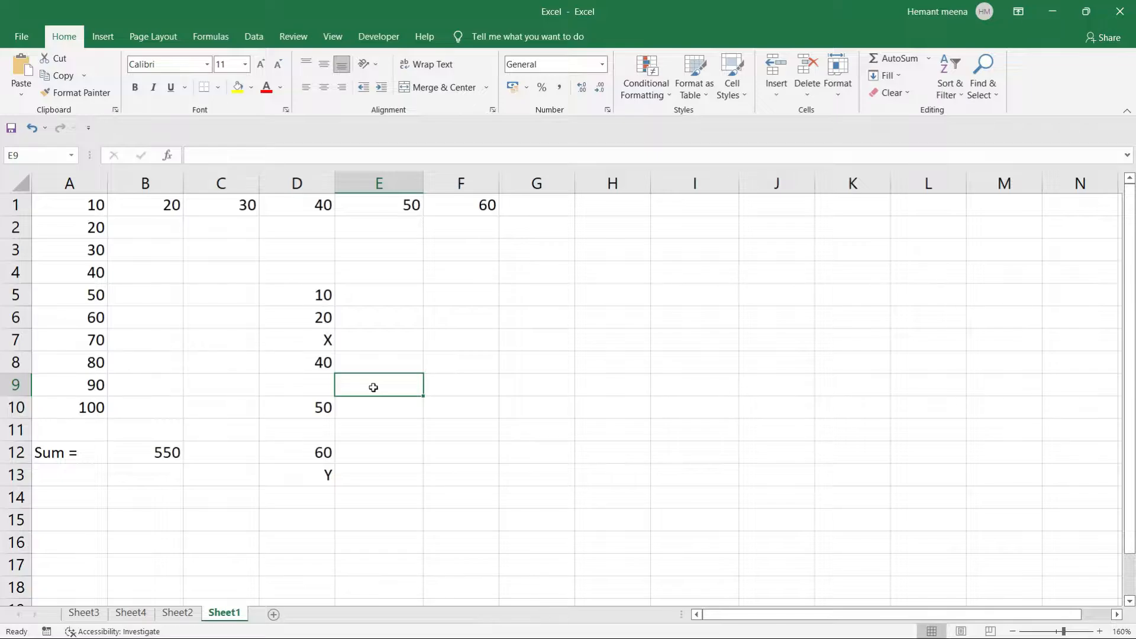
pyautogui.click(445, 308)
# Label F6 'Count =' and enter =COUNT(D5:D13) in G6, giving 5.
pyautogui.write('Co')
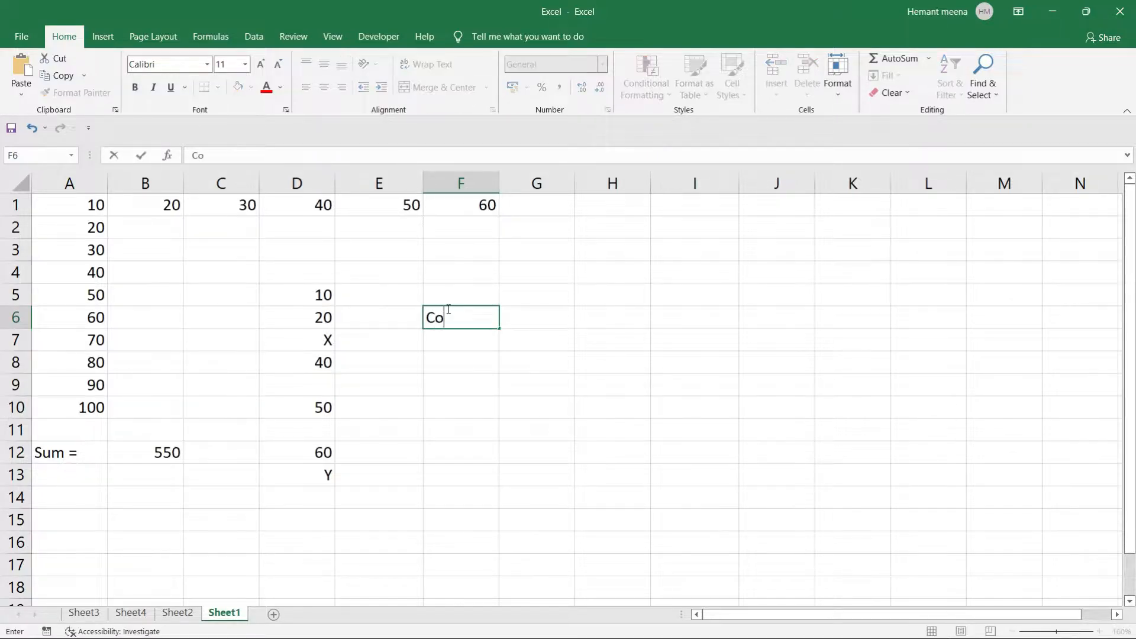
pyautogui.write('unt =')
pyautogui.press('Tab')
pyautogui.write('=cou')
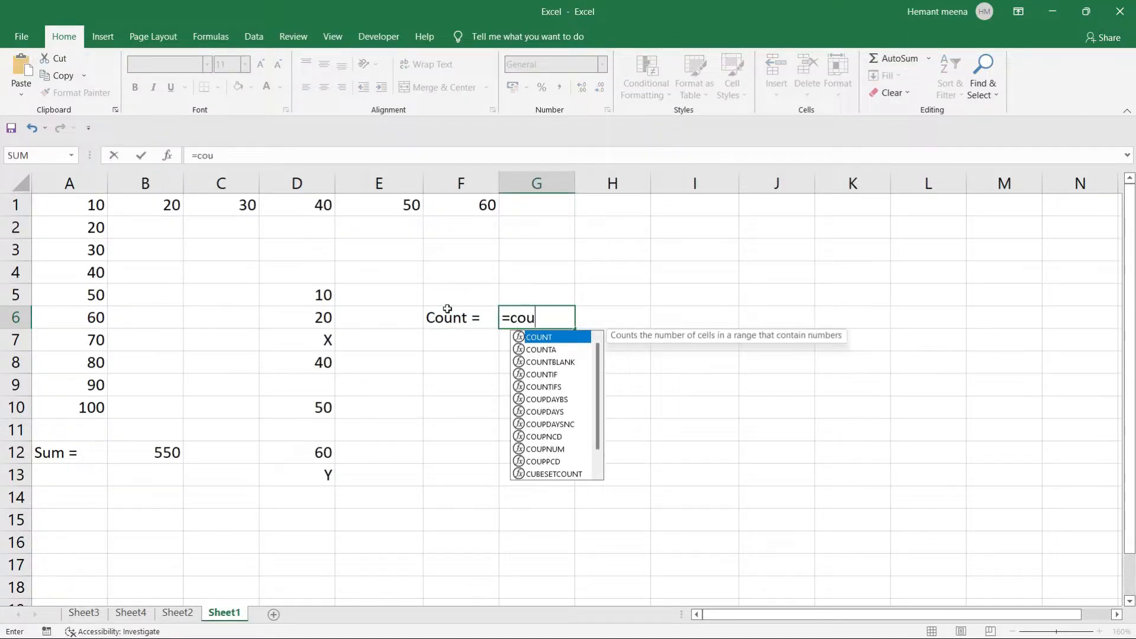
pyautogui.press('Tab')
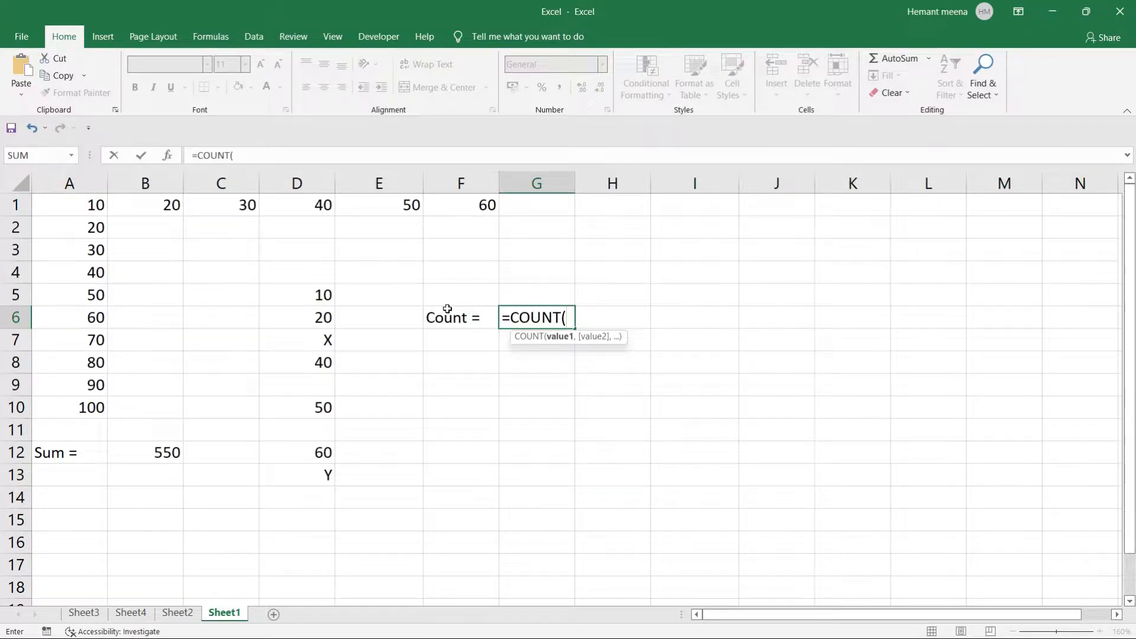
pyautogui.click(310, 291)
pyautogui.moveTo(310, 291); pyautogui.dragTo(325, 474)
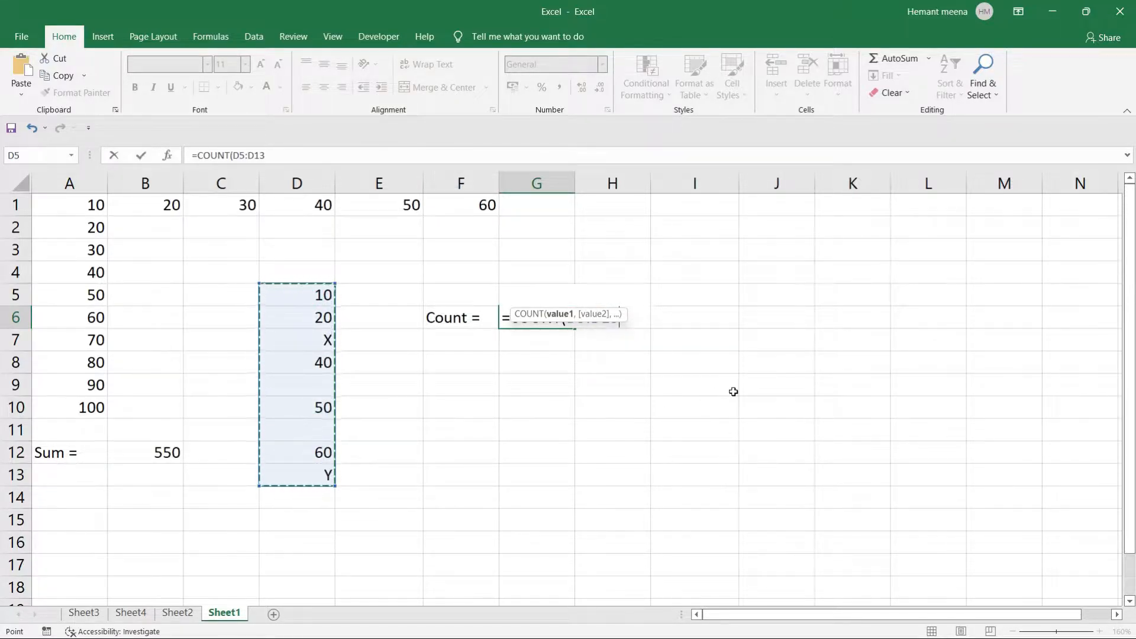
pyautogui.write(')')
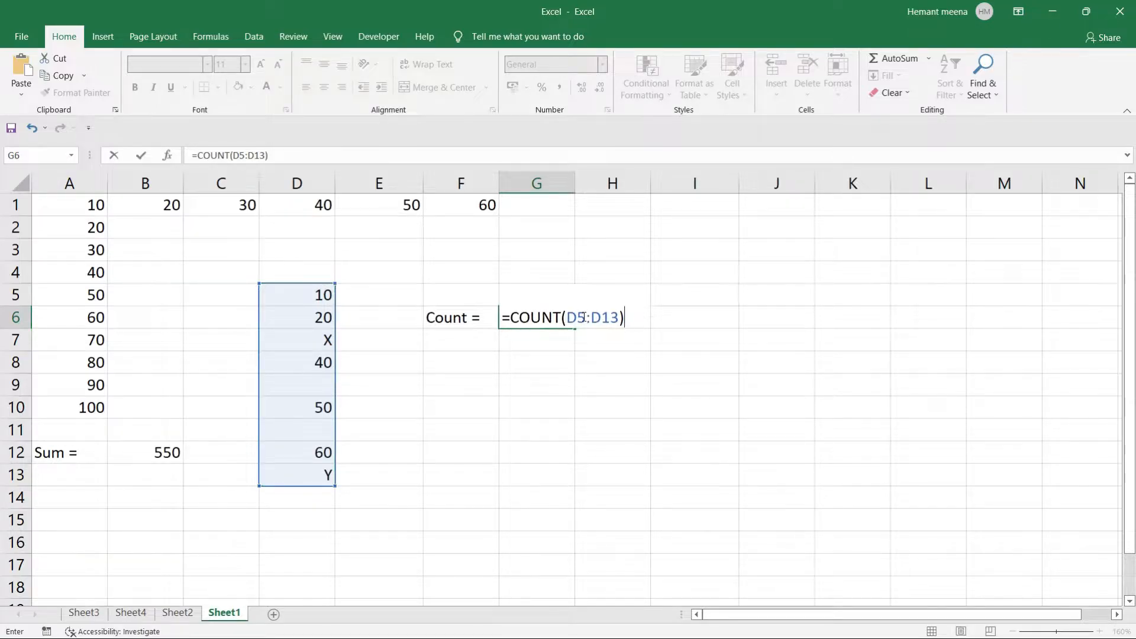
pyautogui.press('Return')
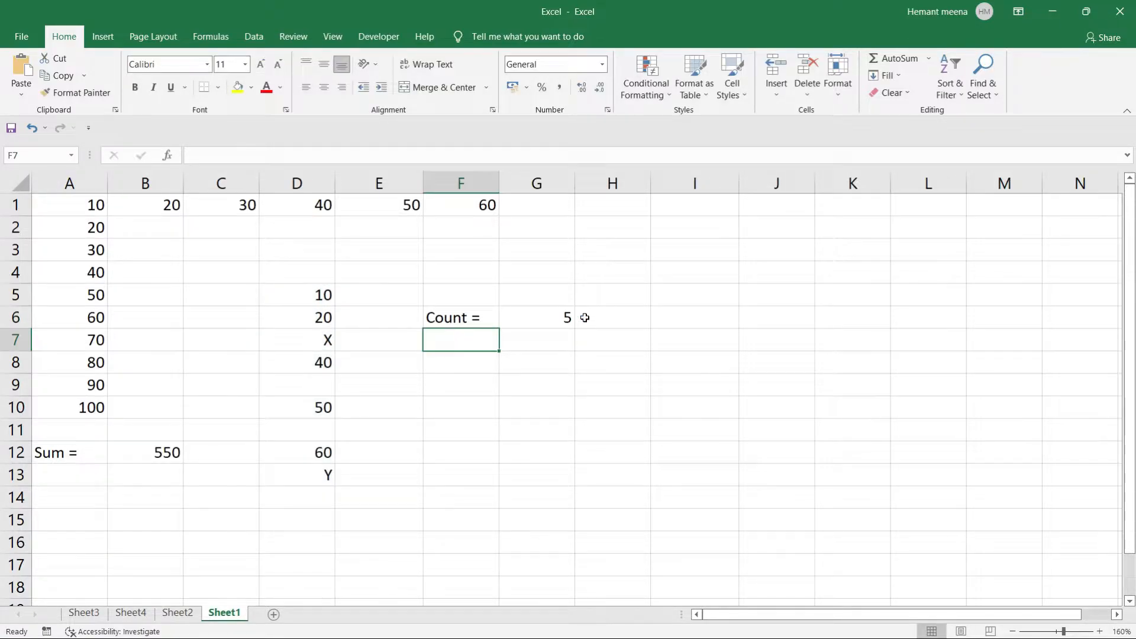
# Compare the COUNT result against the values in D5:D13.
pyautogui.click(537, 317)
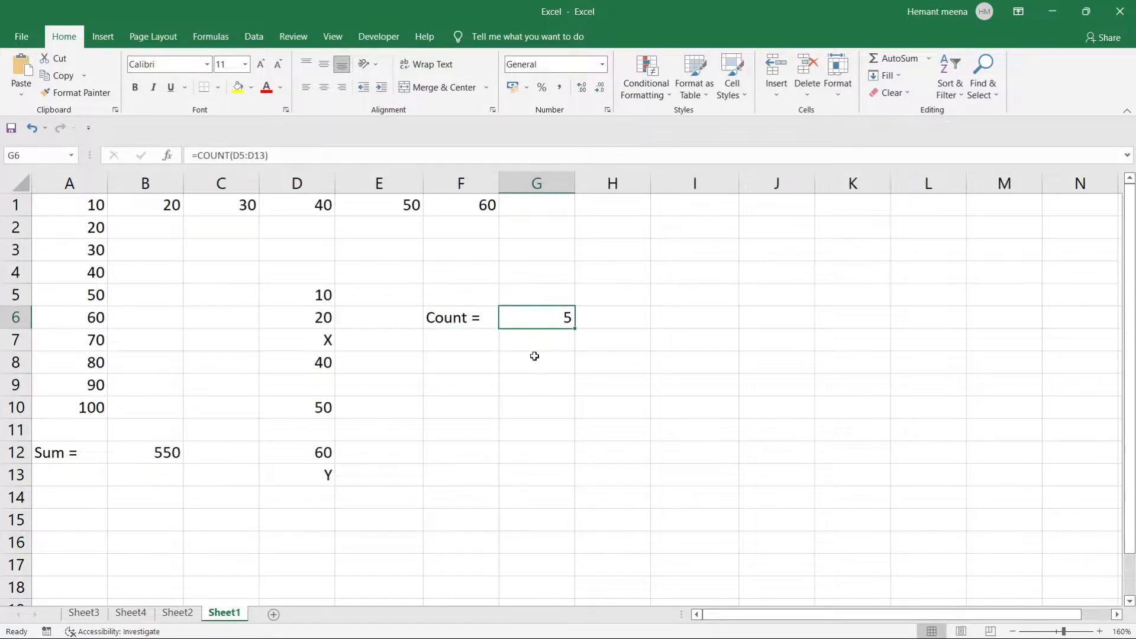
pyautogui.click(534, 355)
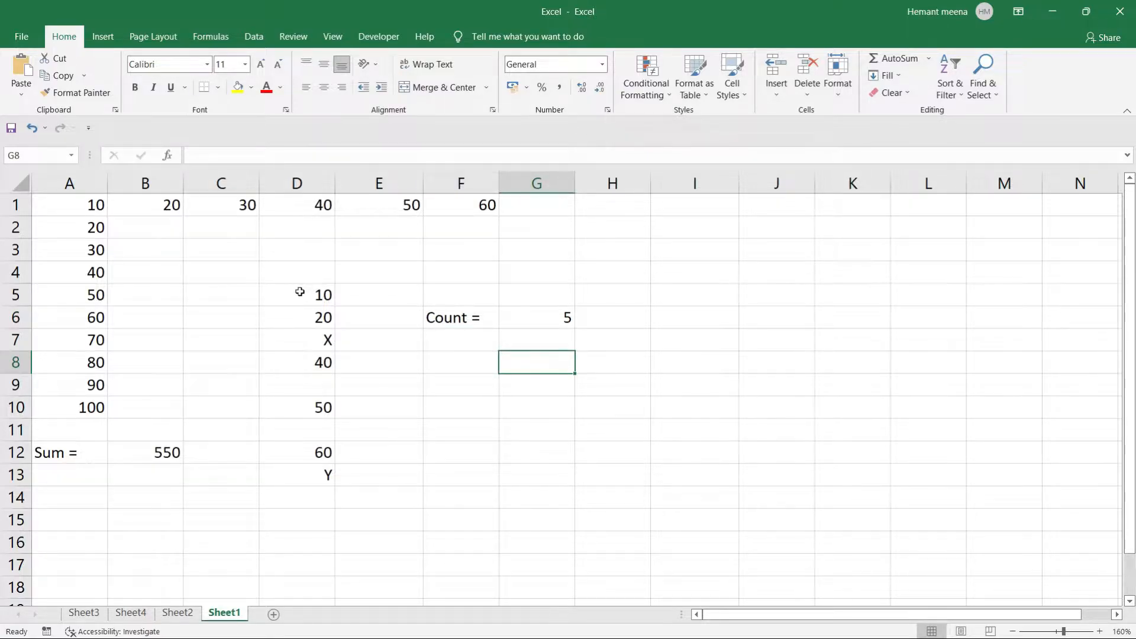
pyautogui.moveTo(300, 292); pyautogui.dragTo(327, 476)
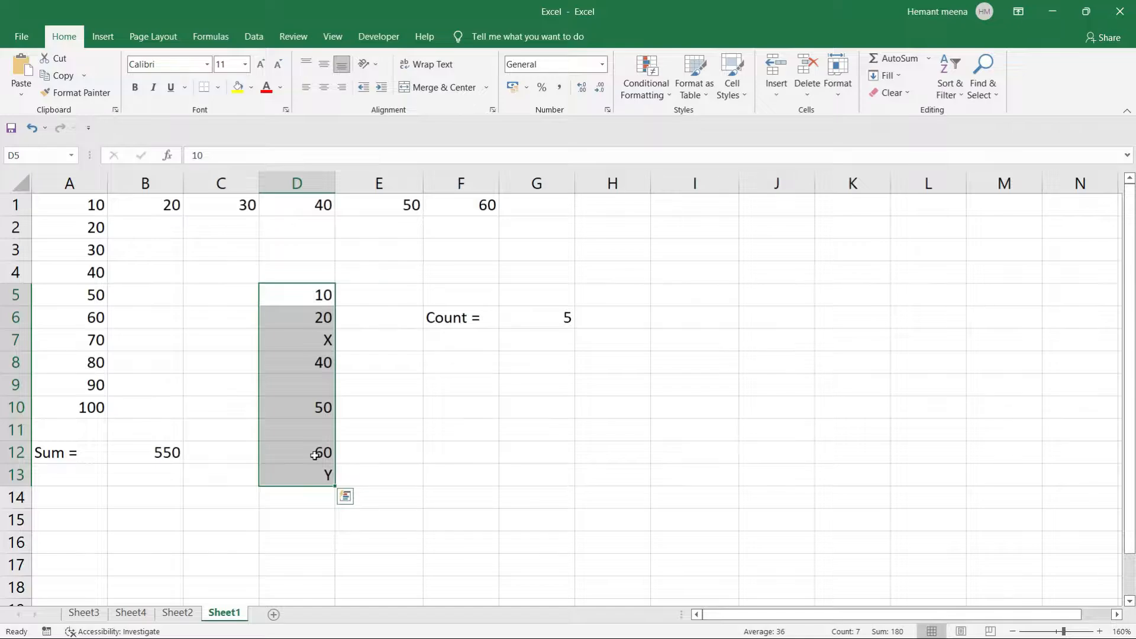
pyautogui.click(540, 385)
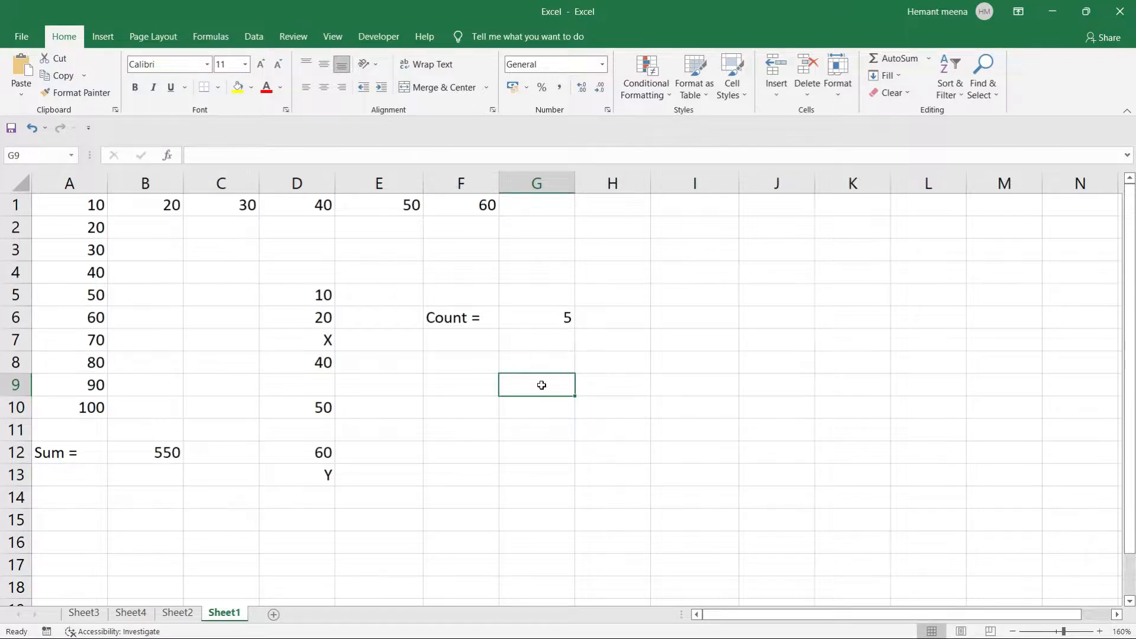
# Type the label 'CountA =' in F8.
pyautogui.click(443, 359)
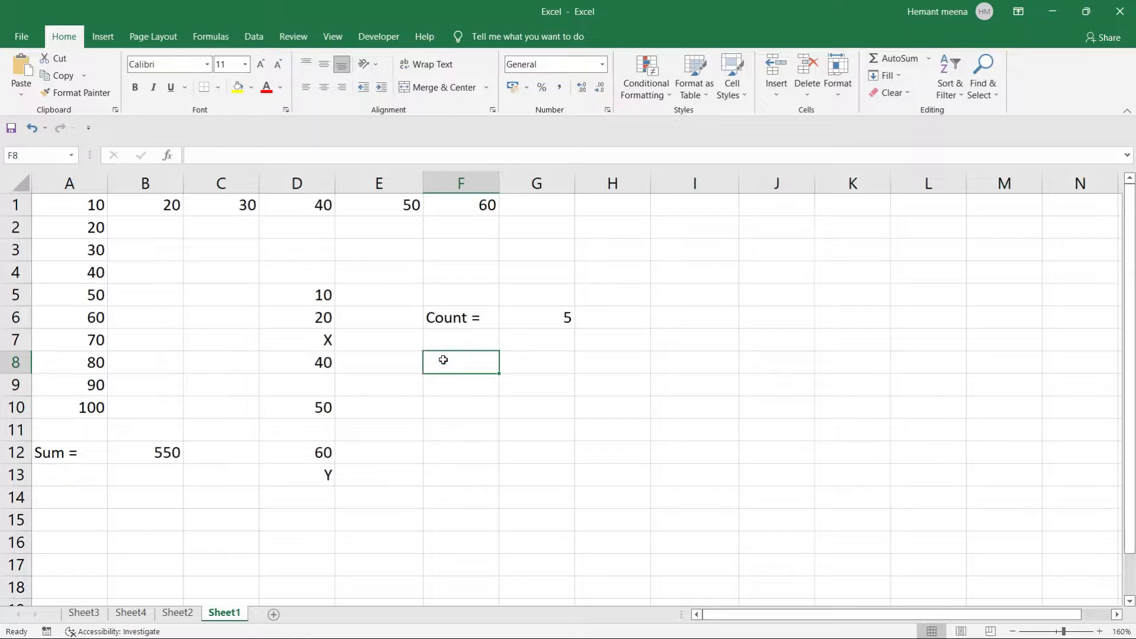
pyautogui.write('CountA')
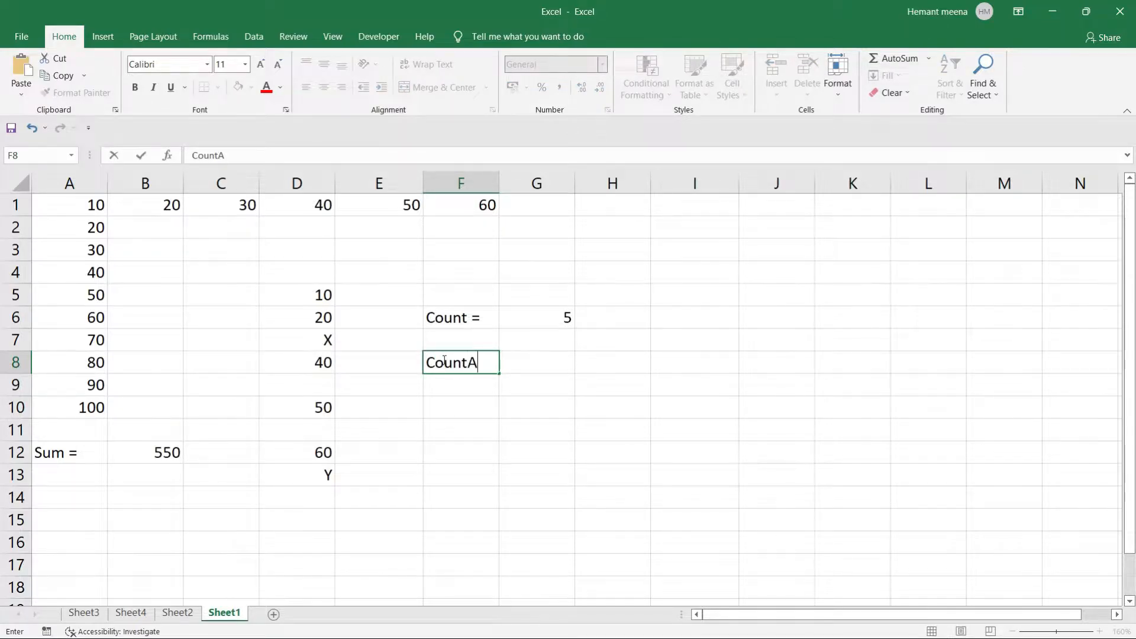
pyautogui.write(' =')
pyautogui.press('Tab')
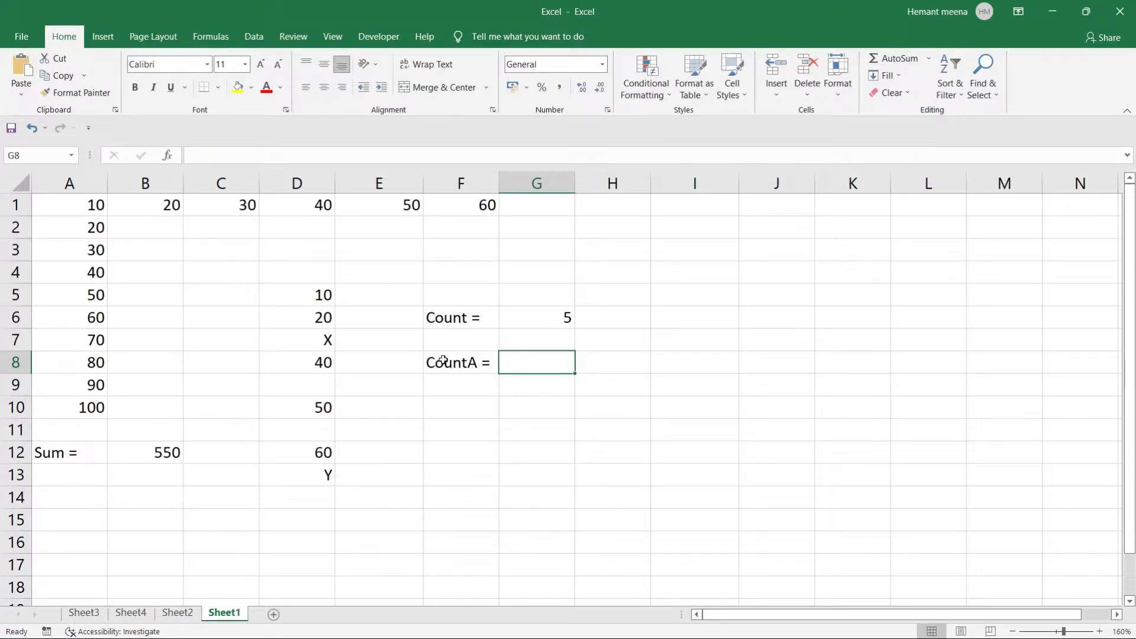
# Enter =COUNTA(D5:D13) in G8, returning 7.
pyautogui.write('=count')
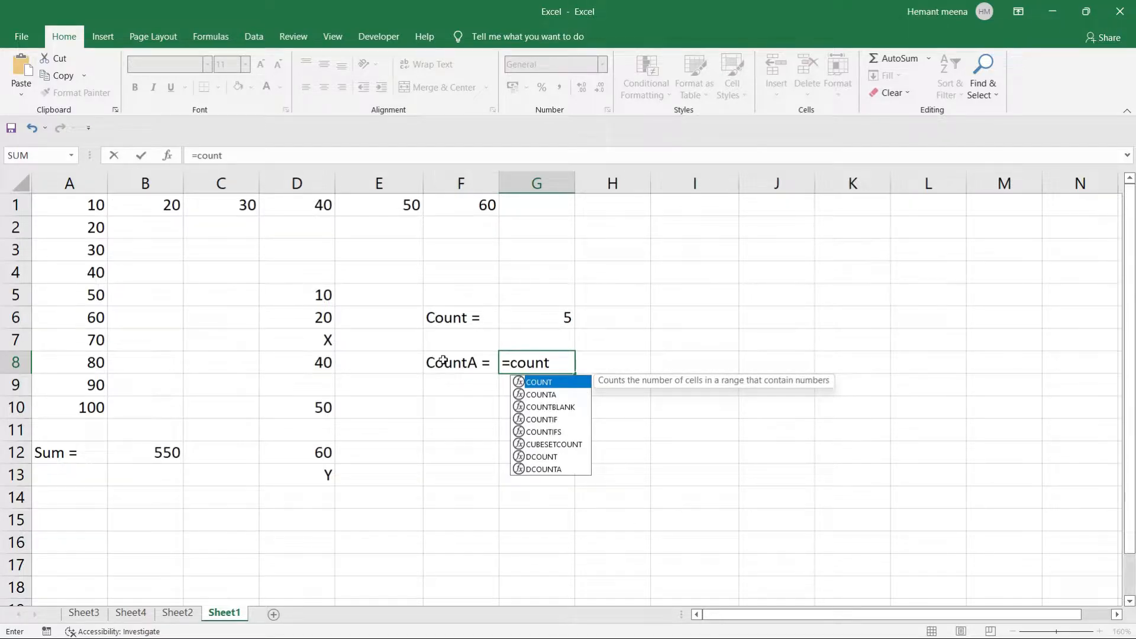
pyautogui.press('Down')
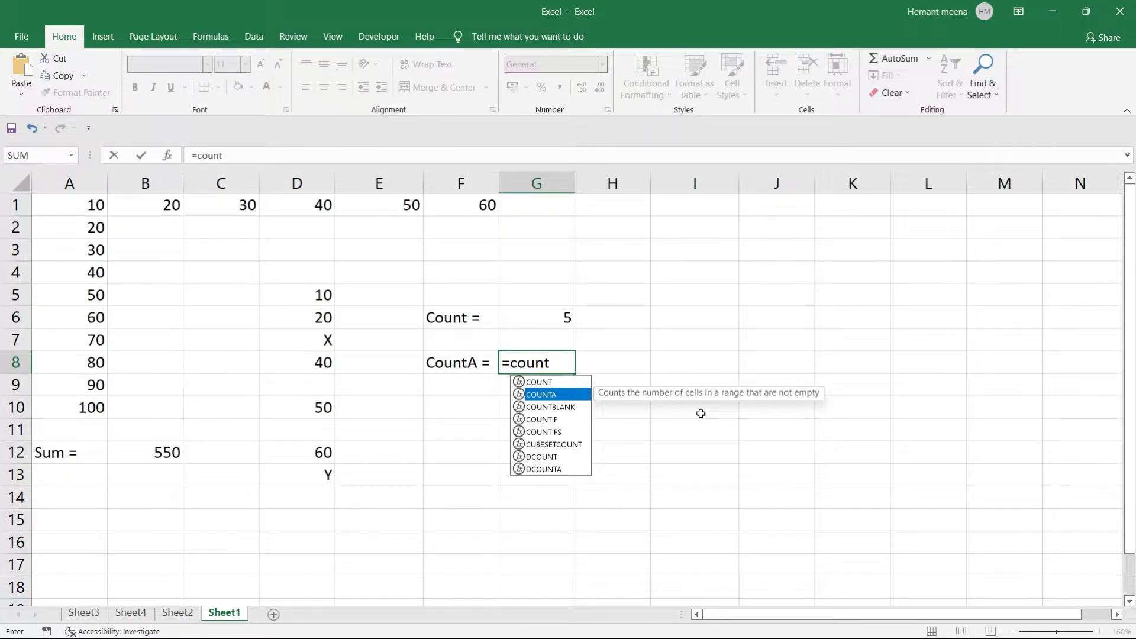
pyautogui.write('a')
pyautogui.press('Tab')
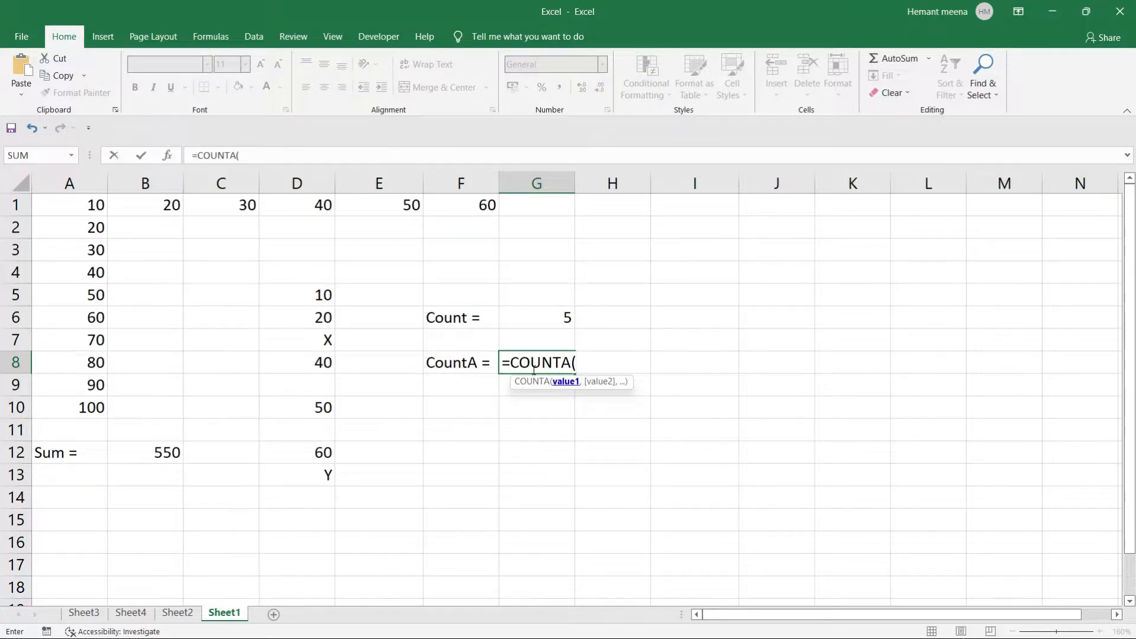
pyautogui.moveTo(296, 293); pyautogui.dragTo(333, 480)
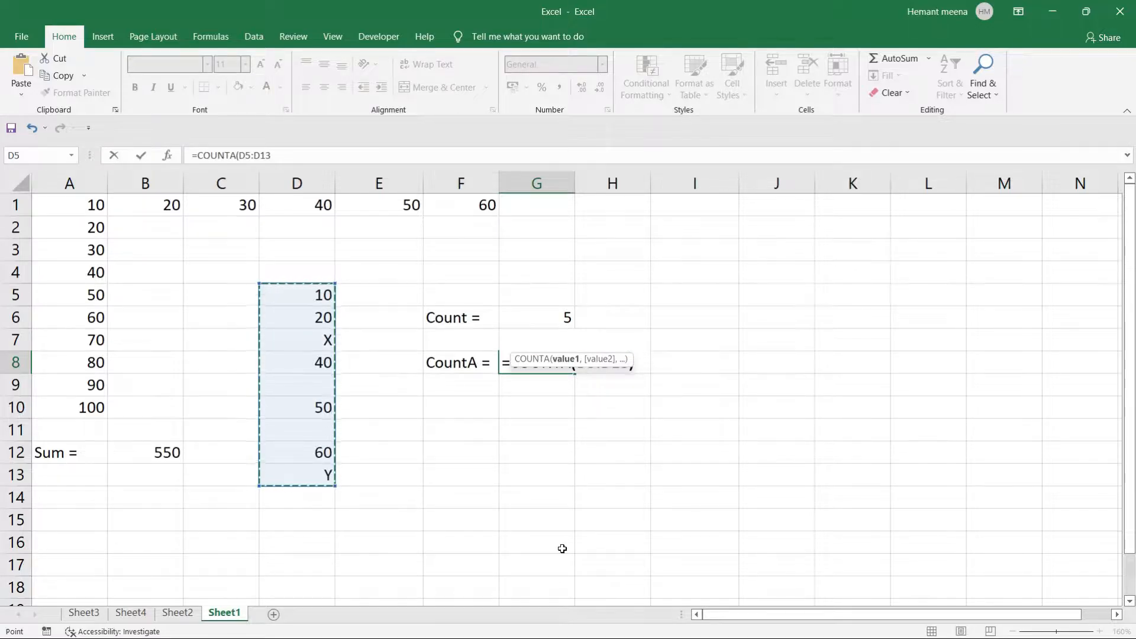
pyautogui.write(')')
pyautogui.press('Return')
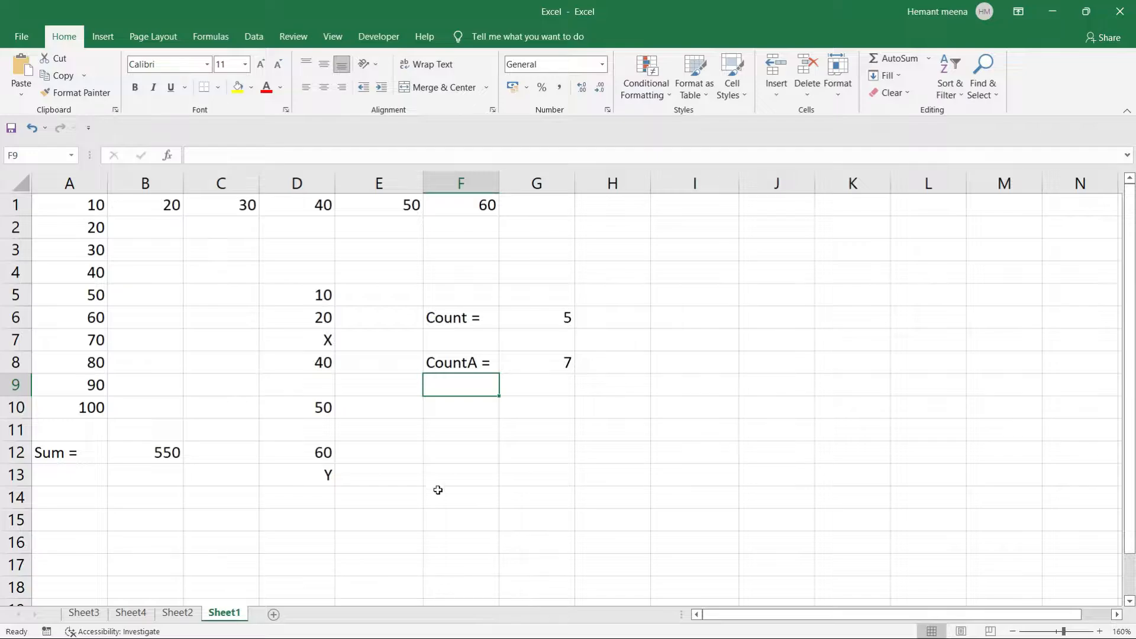
pyautogui.moveTo(288, 291); pyautogui.dragTo(317, 471)
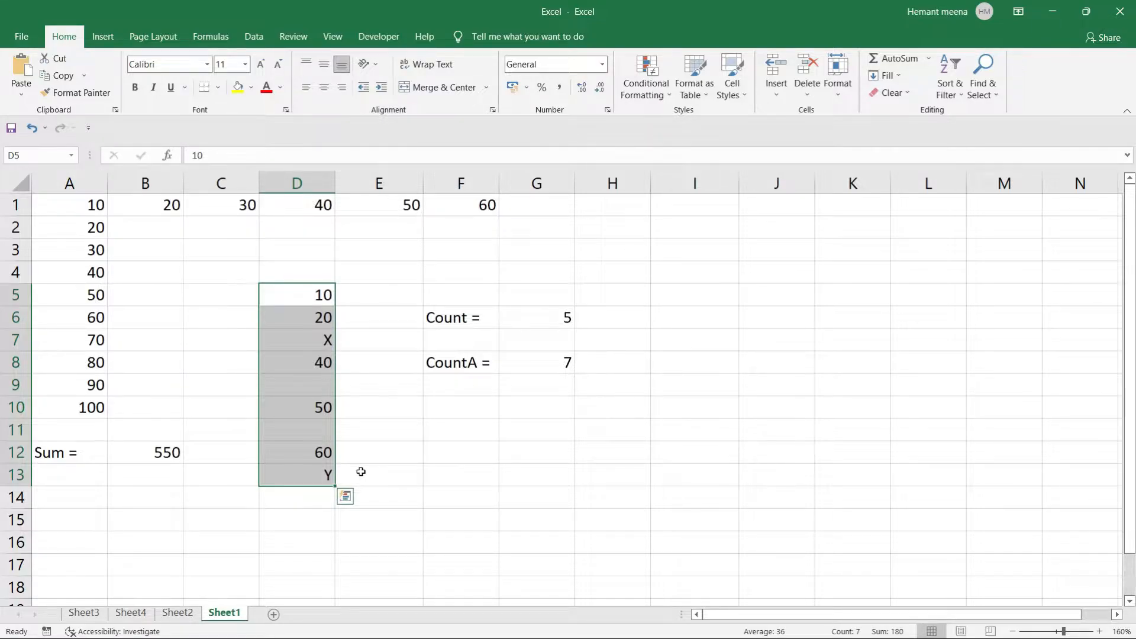
# Type the label 'Countblank =' in F10.
pyautogui.click(462, 401)
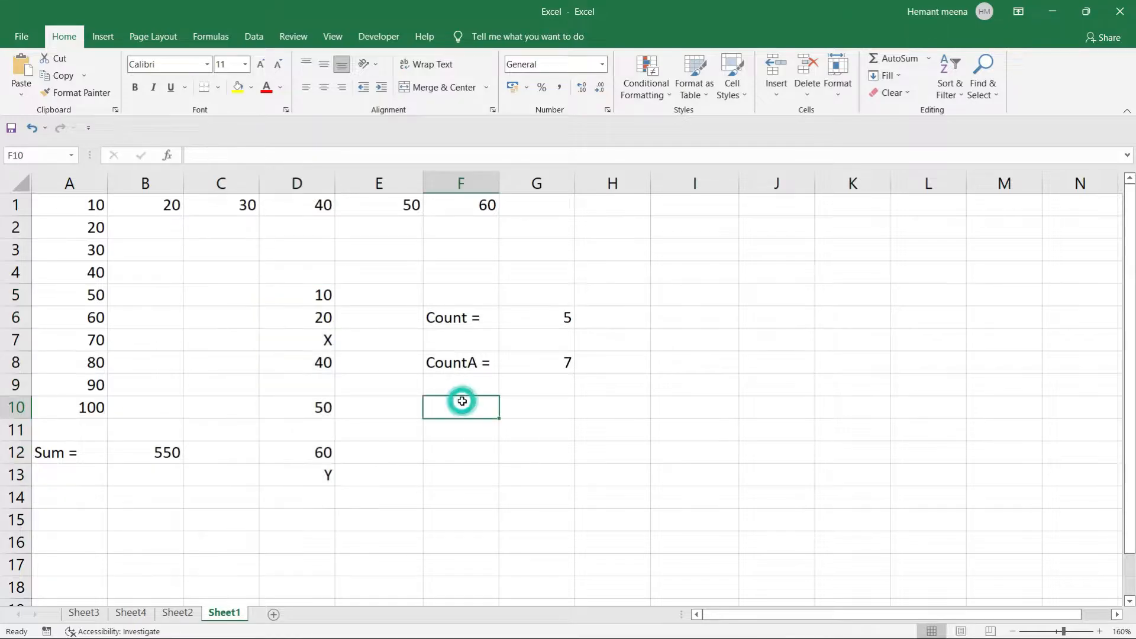
pyautogui.write('Cou')
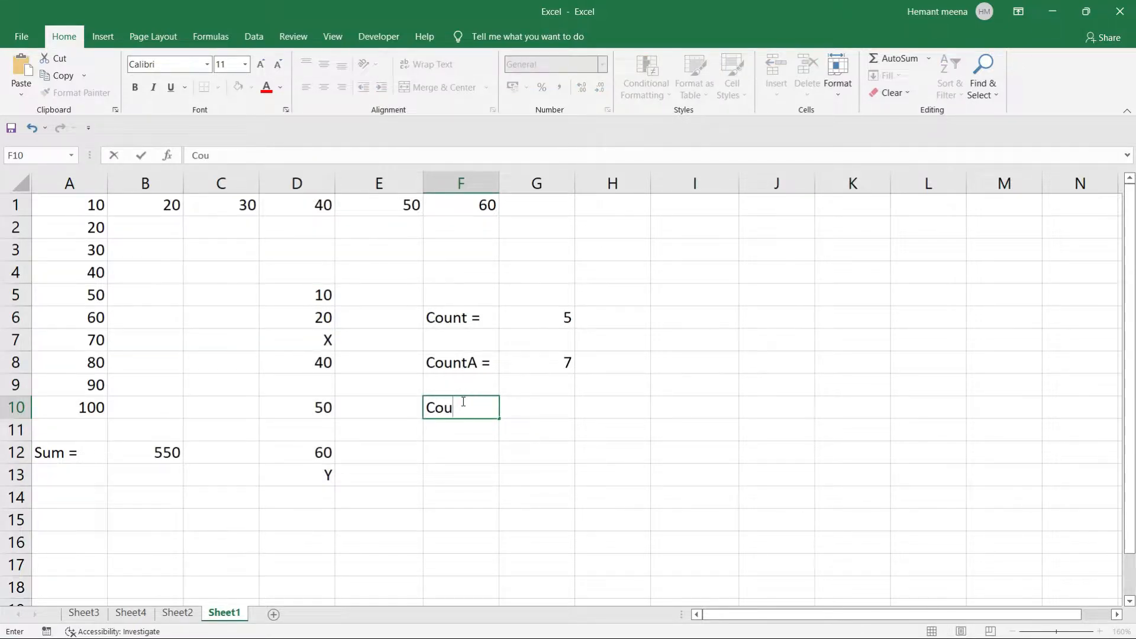
pyautogui.write('ntblank =')
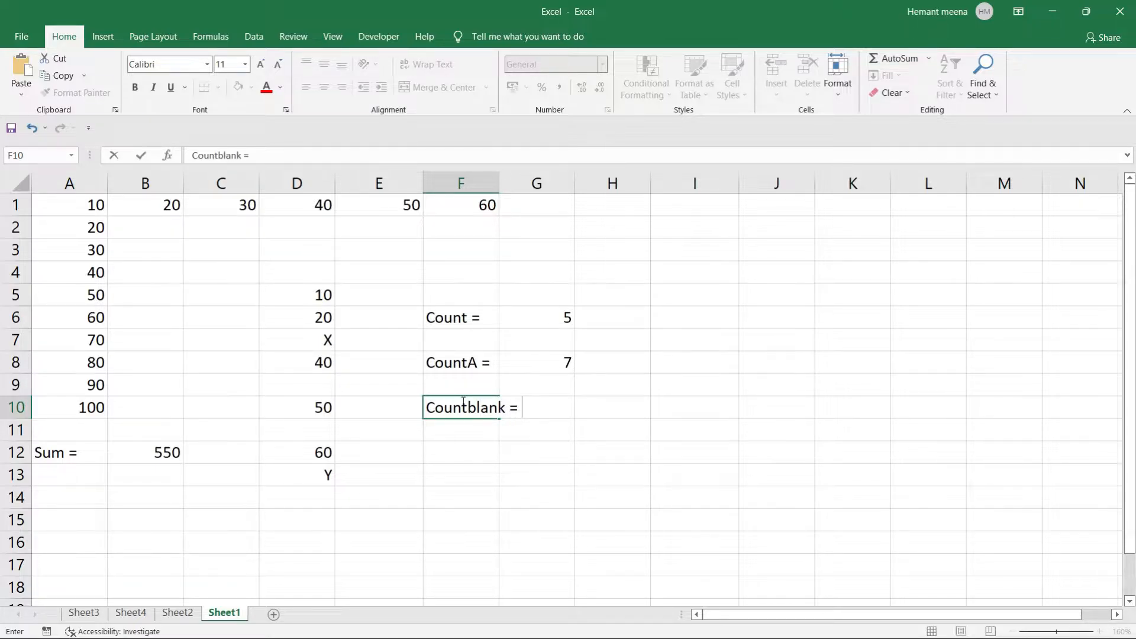
pyautogui.click(536, 433)
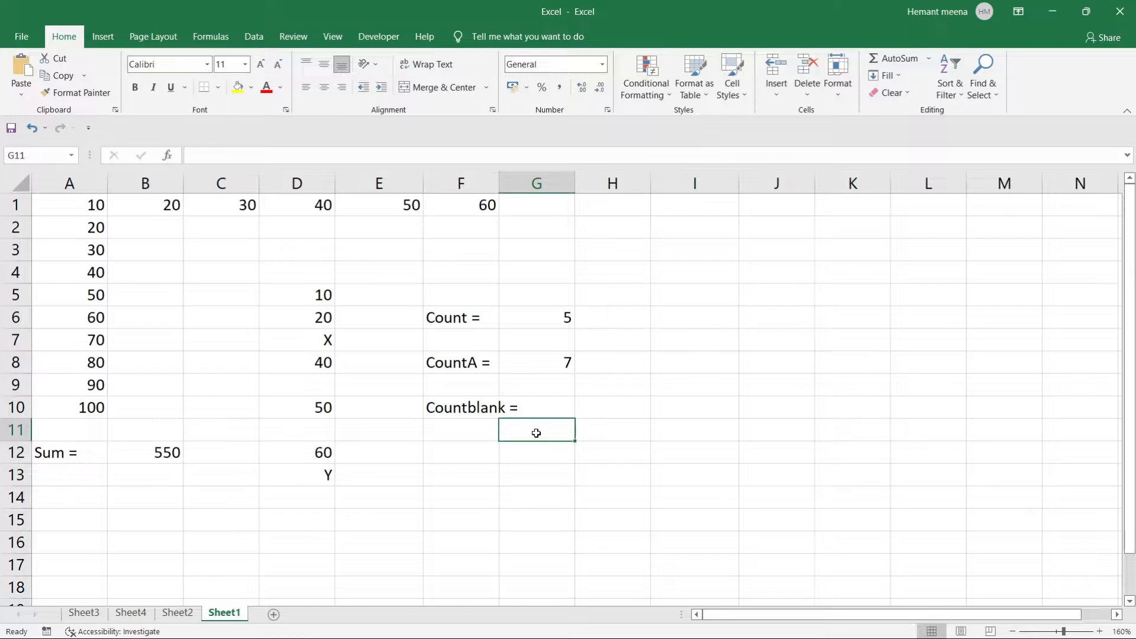
# Enter =COUNTBLANK(D5:D13) in H10, returning 2.
pyautogui.click(561, 407)
pyautogui.click(604, 407)
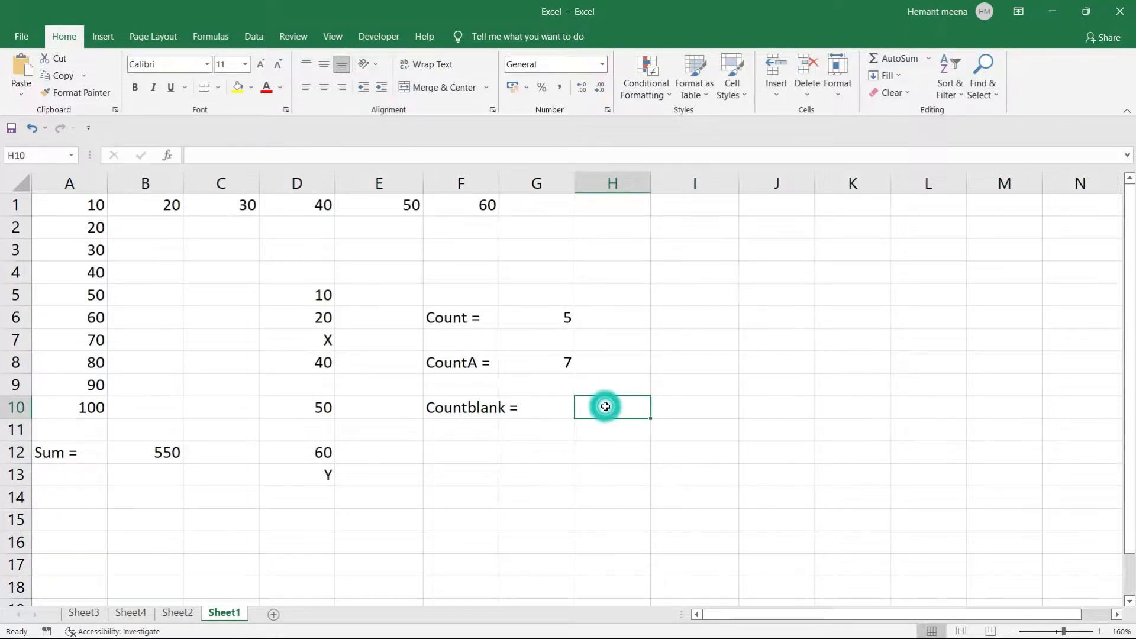
pyautogui.write('=count')
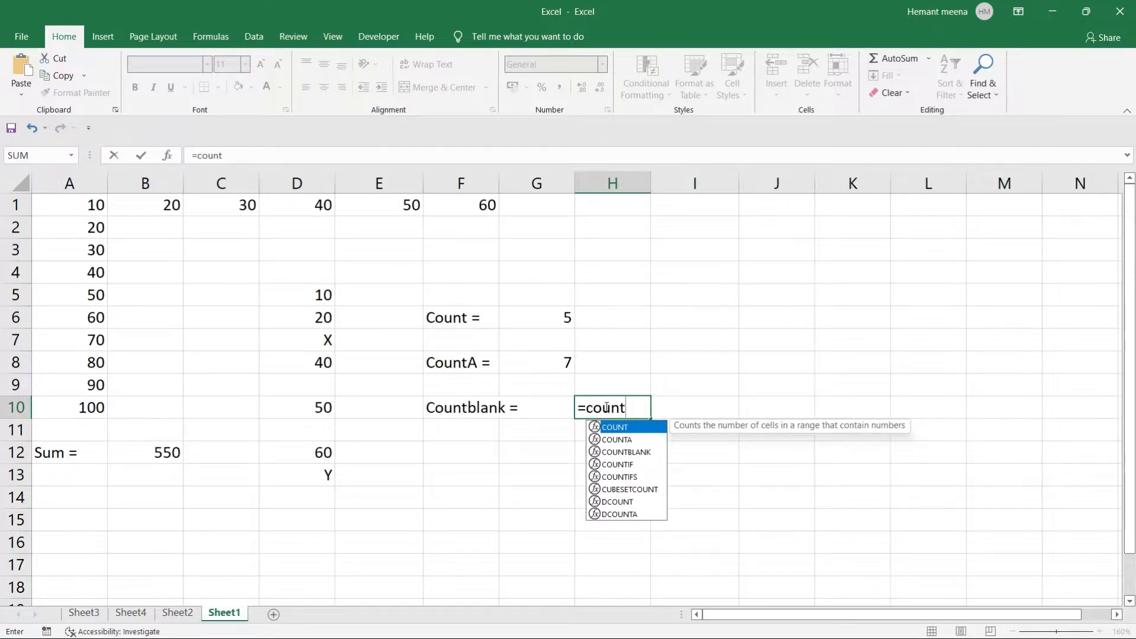
pyautogui.press('Down')
pyautogui.press('Down')
pyautogui.press('Tab')
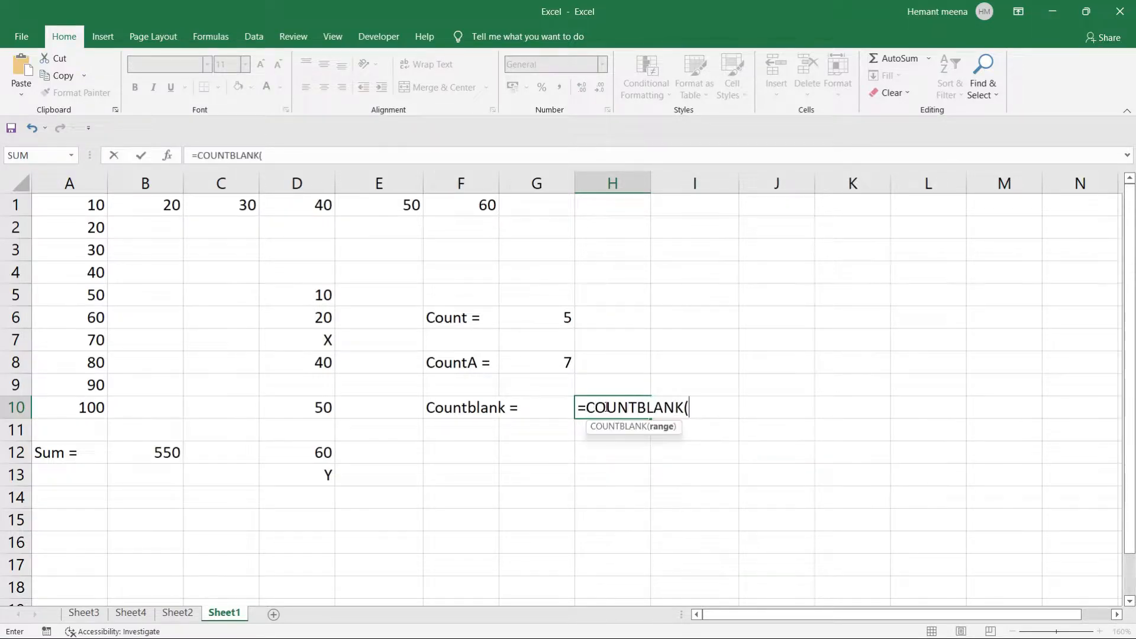
pyautogui.click(311, 289)
pyautogui.moveTo(311, 290); pyautogui.dragTo(320, 472)
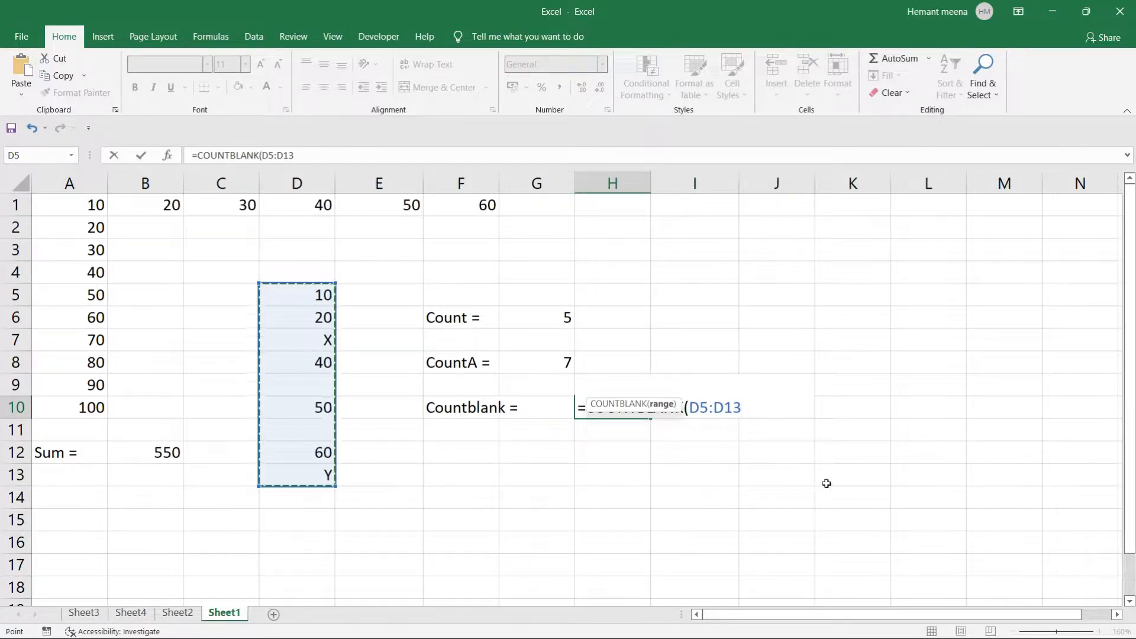
pyautogui.write(')')
pyautogui.press('Return')
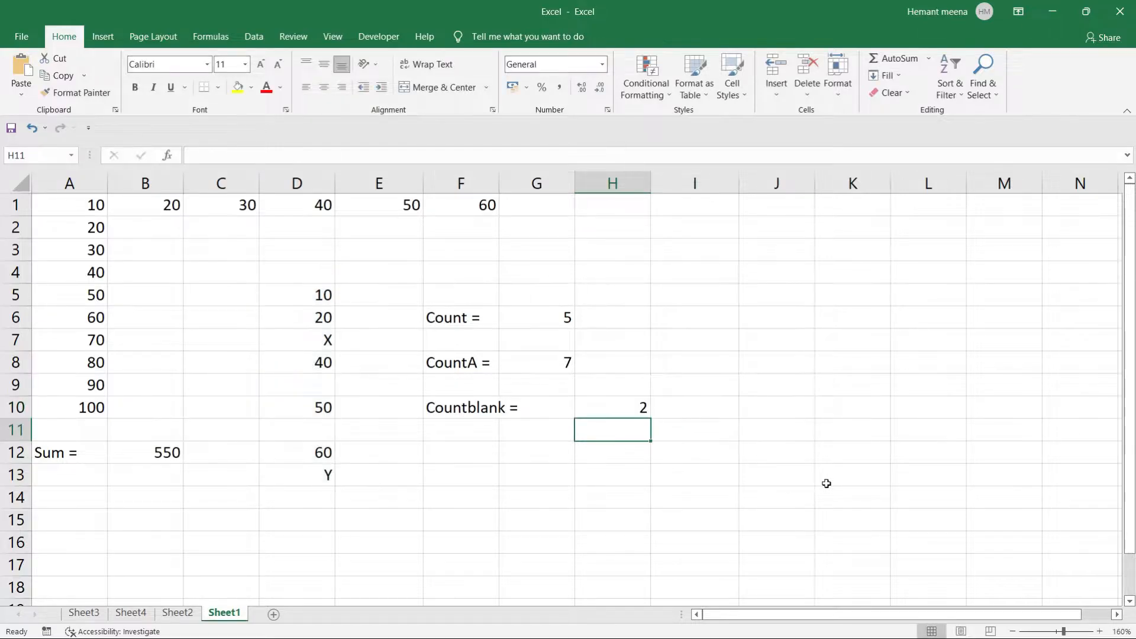
# Review the D5:D13 values against the blank count.
pyautogui.click(289, 291)
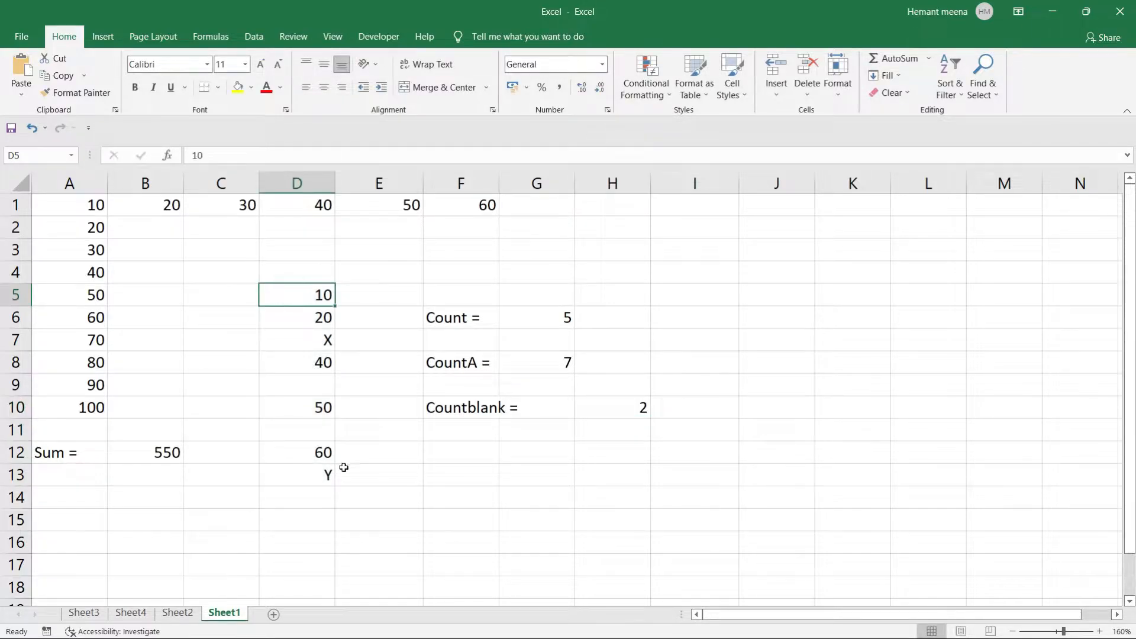
pyautogui.click(305, 477)
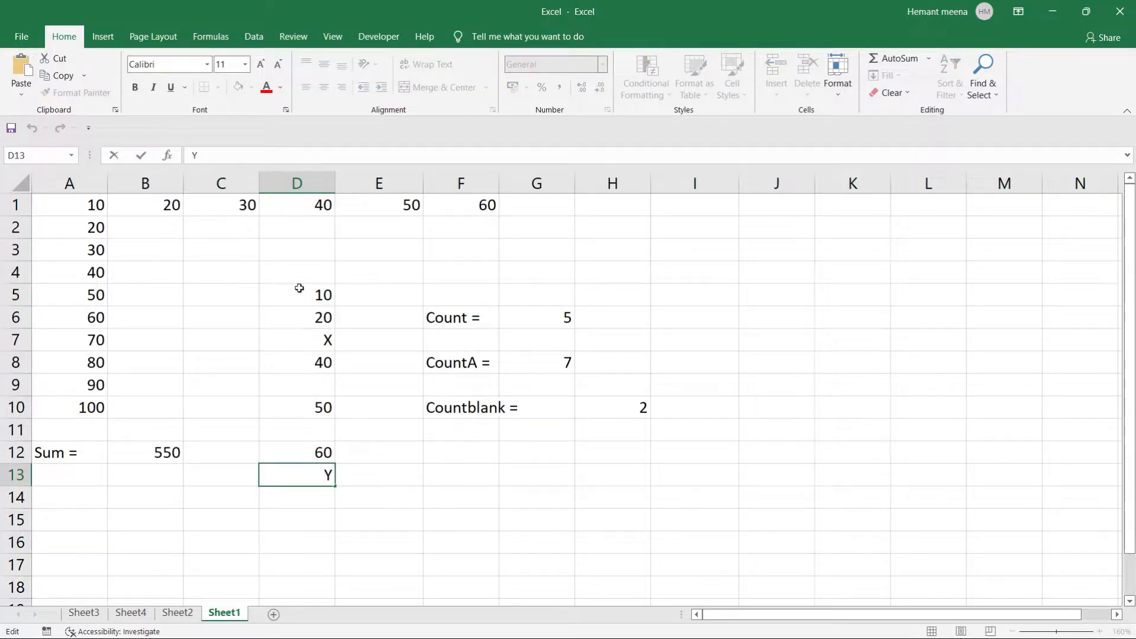
pyautogui.moveTo(300, 289); pyautogui.dragTo(311, 466)
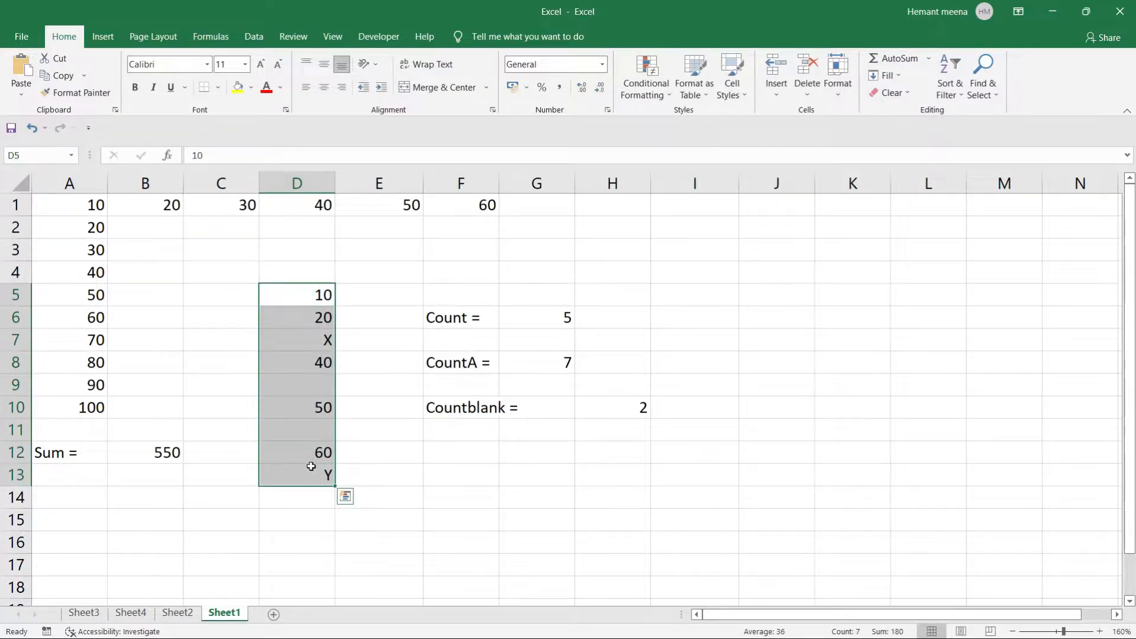
pyautogui.click(608, 434)
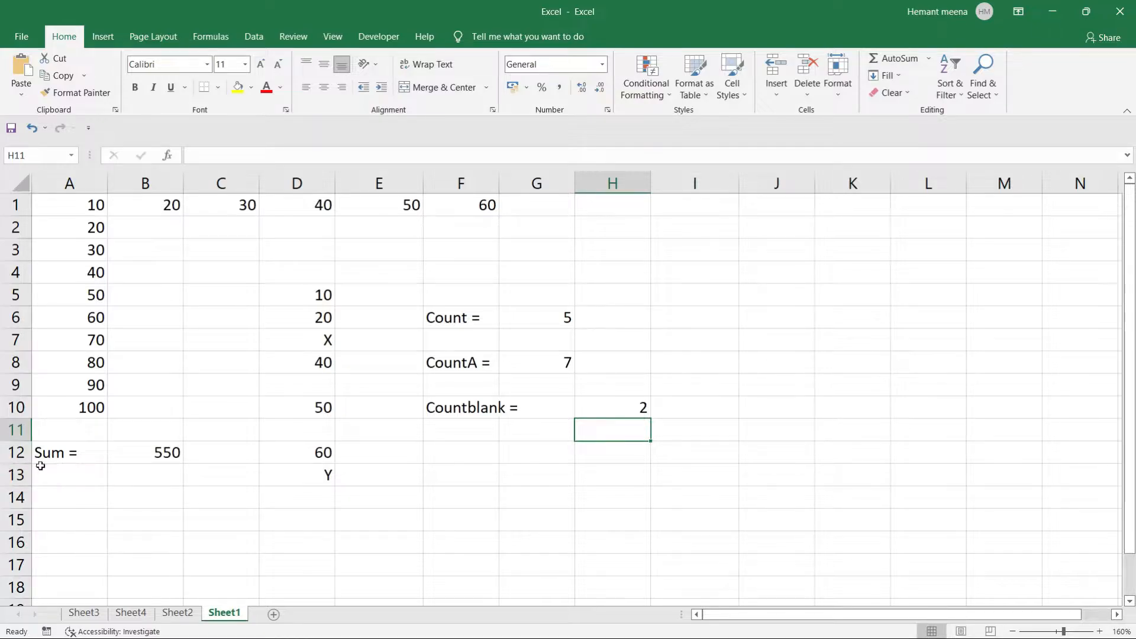
# Type the label 'Avg =' in A14.
pyautogui.click(69, 184)
pyautogui.click(128, 235)
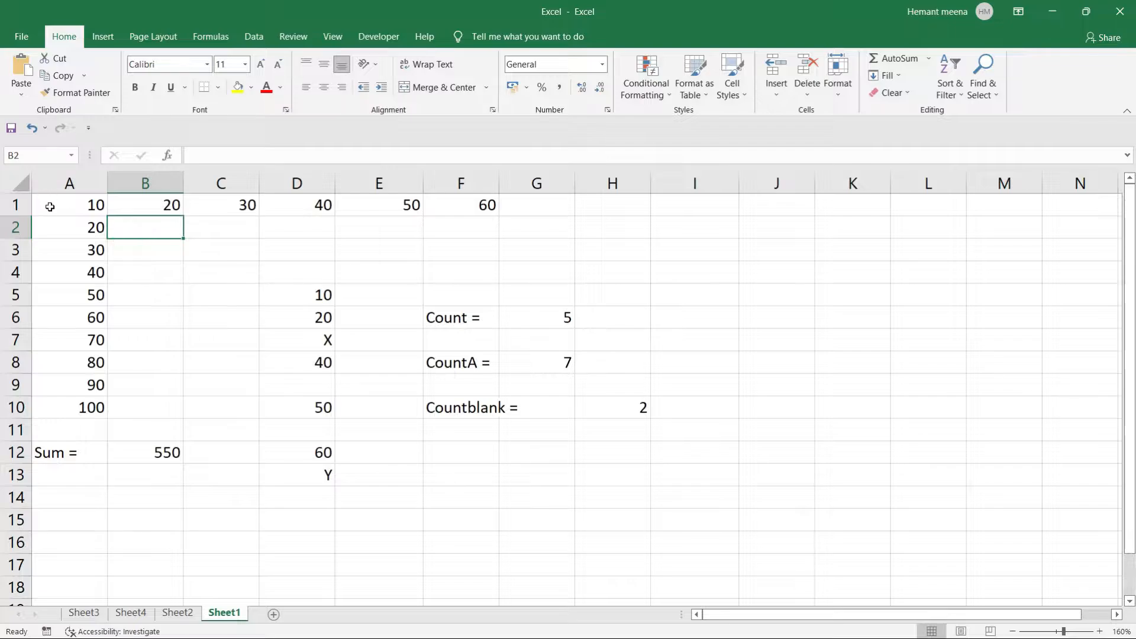
pyautogui.moveTo(51, 202); pyautogui.dragTo(77, 411)
pyautogui.click(145, 410)
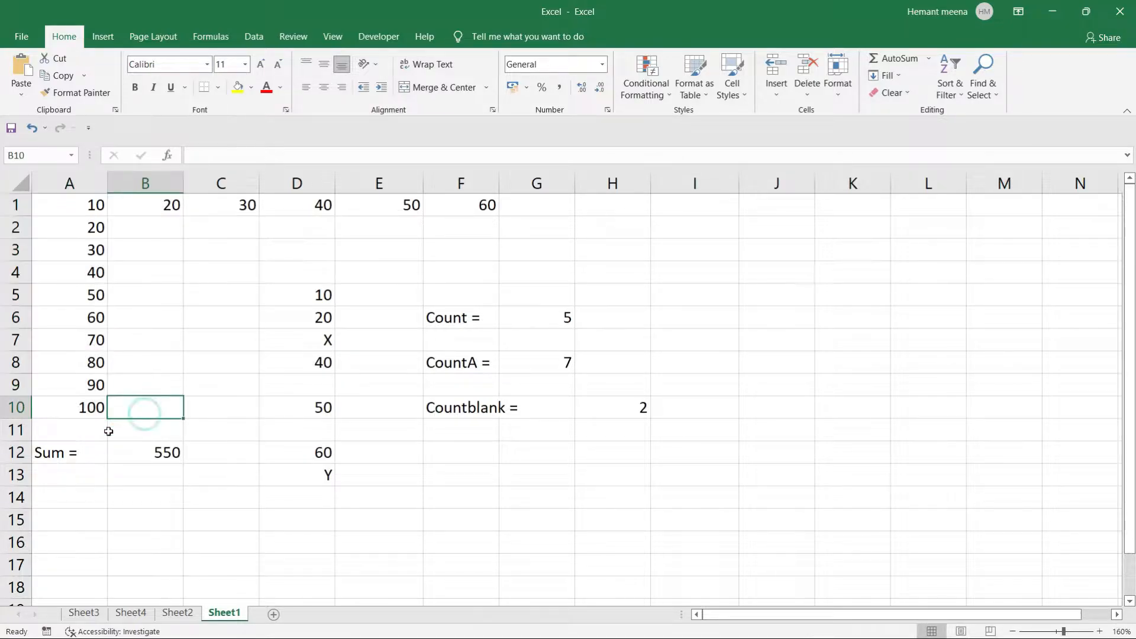
pyautogui.click(46, 497)
pyautogui.write('A')
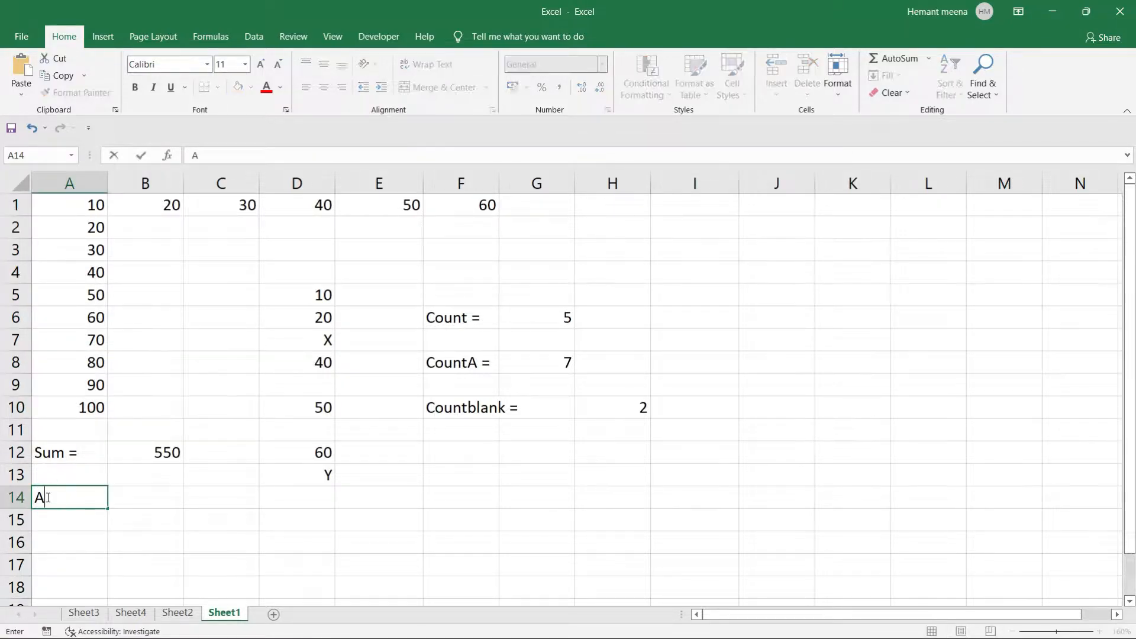
pyautogui.write('vg =')
pyautogui.press('Tab')
# Enter =AVERAGE(A1:A10) in B14, giving 55.
pyautogui.write('=')
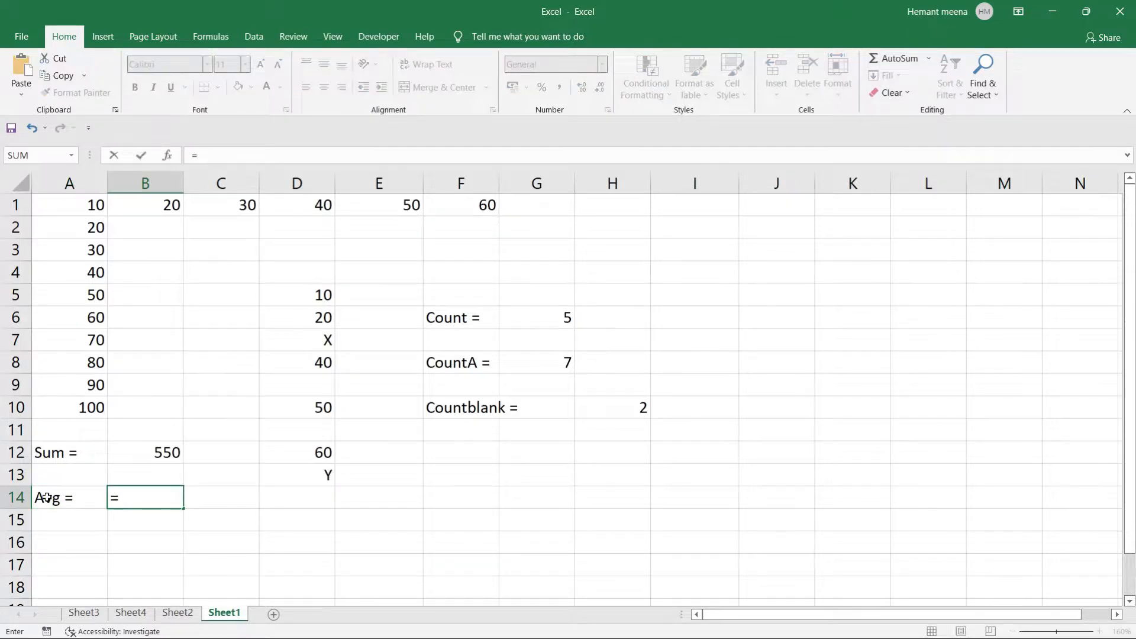
pyautogui.write('av')
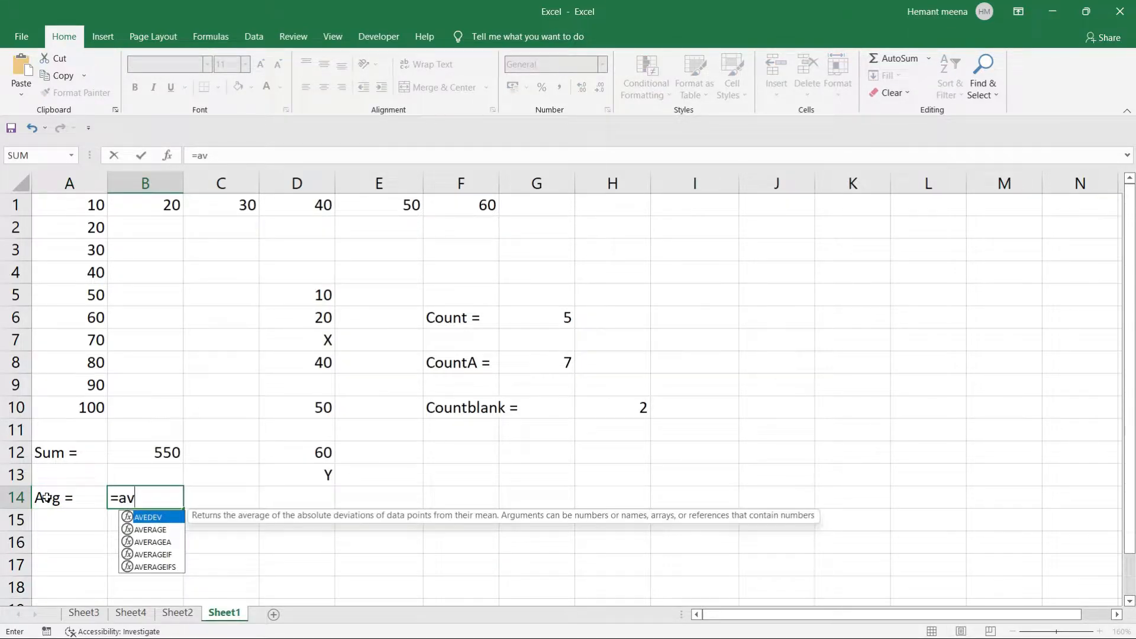
pyautogui.write('era')
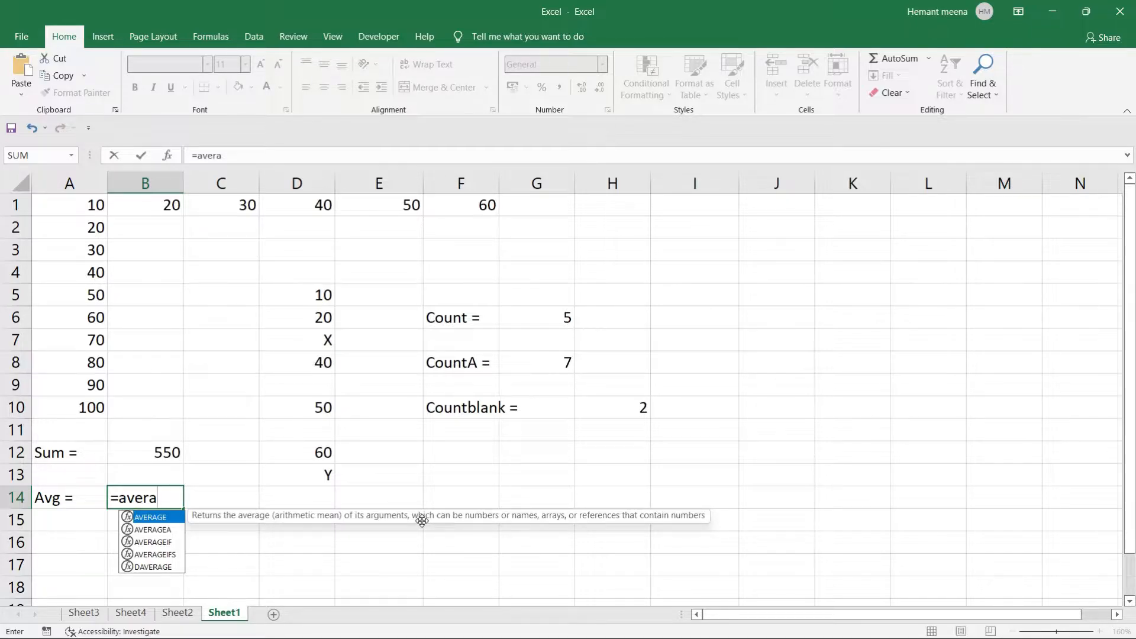
pyautogui.press('Tab')
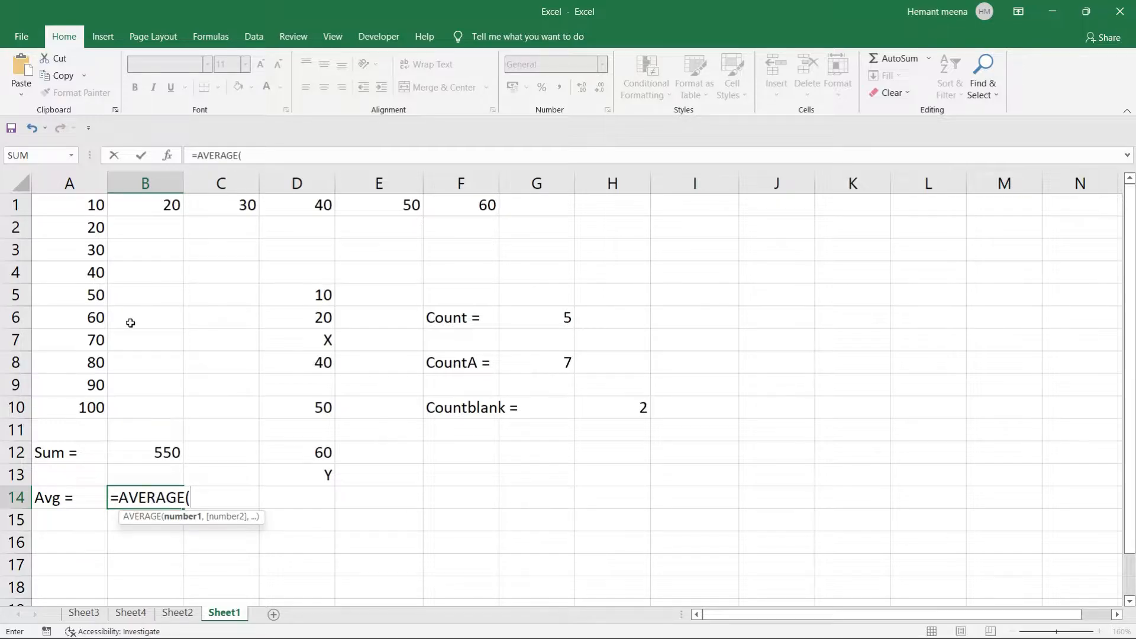
pyautogui.moveTo(68, 205); pyautogui.dragTo(83, 414)
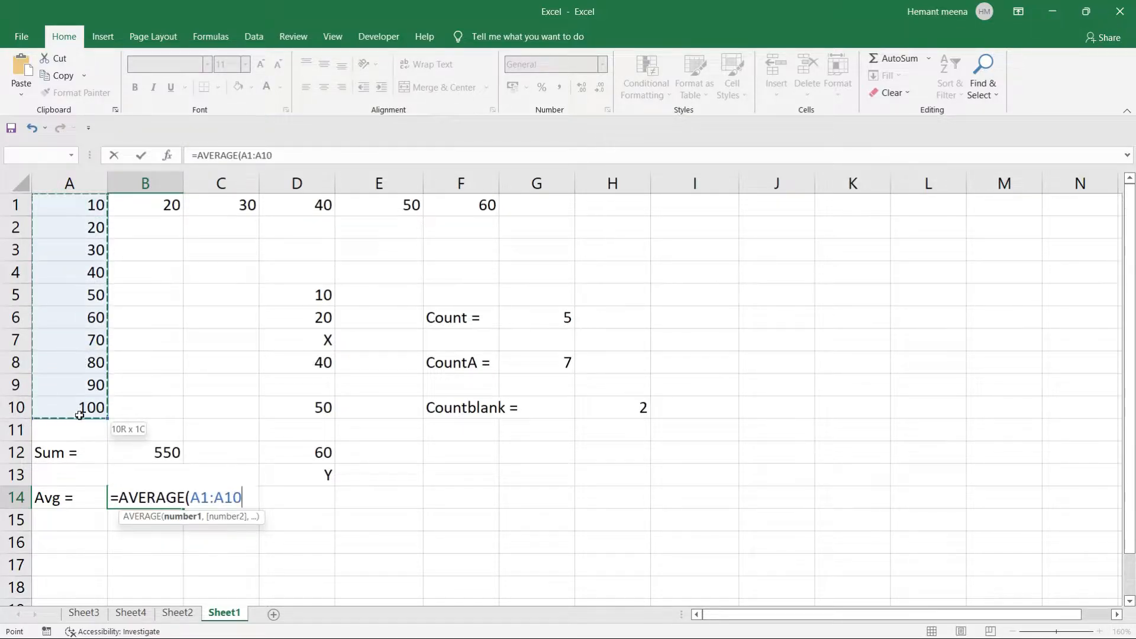
pyautogui.write(')')
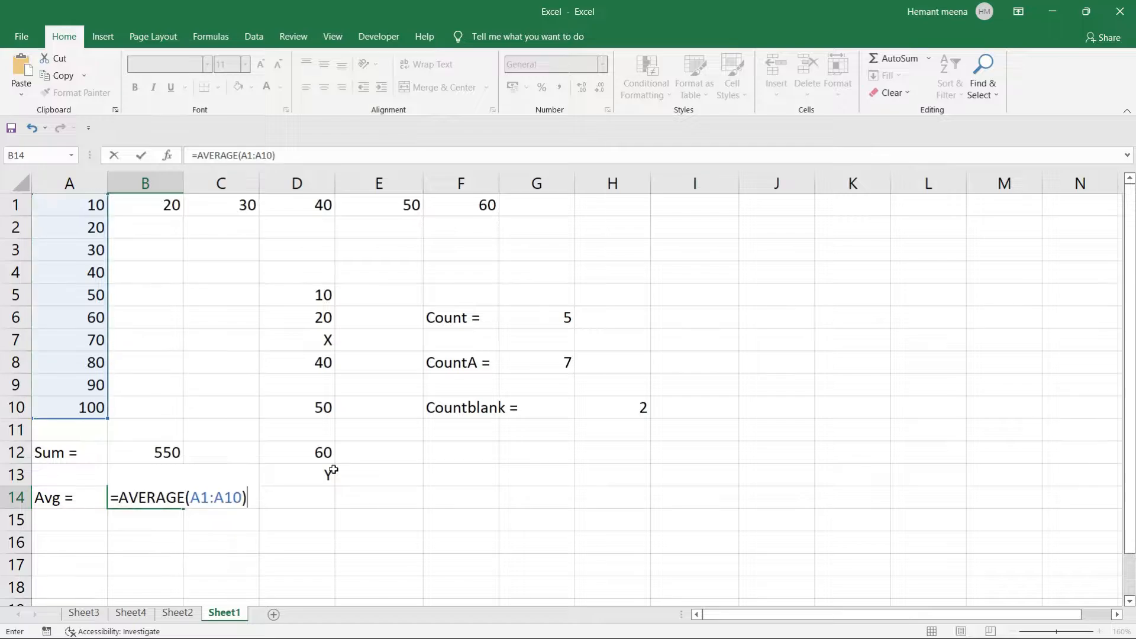
pyautogui.press('Return')
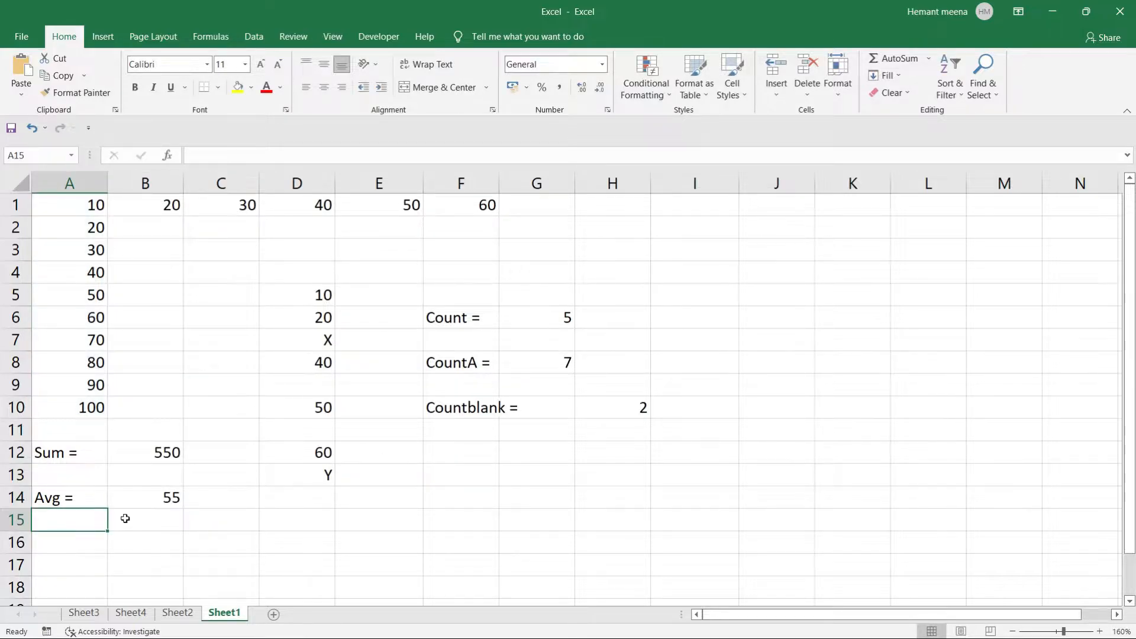
# Compare the average with the A1:A10 totals and the sum formula in B12.
pyautogui.click(134, 498)
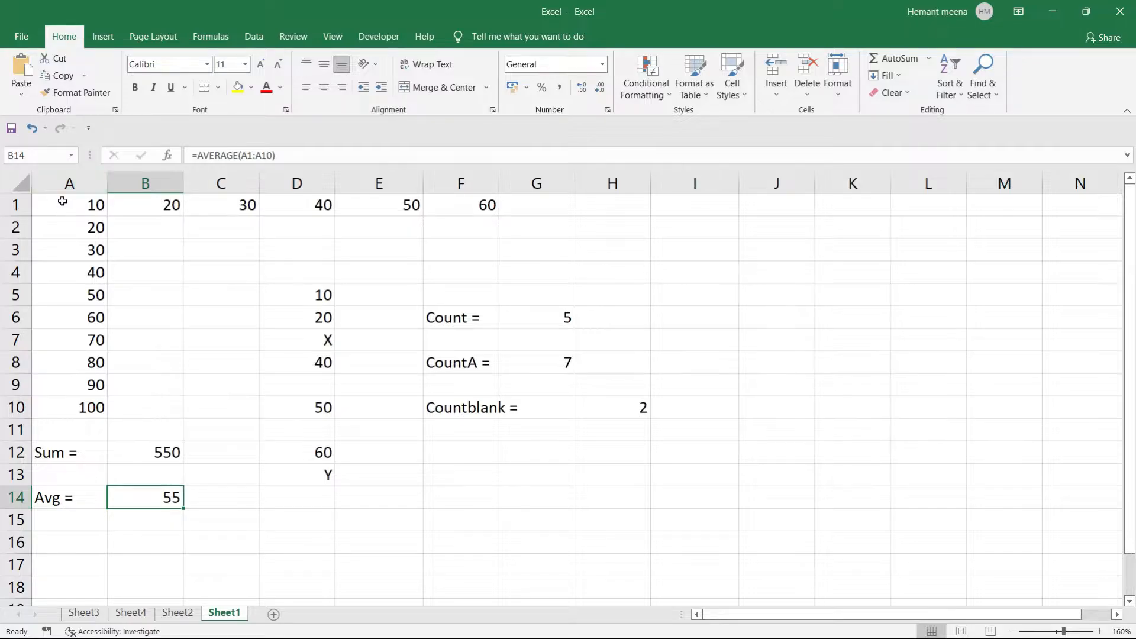
pyautogui.moveTo(64, 204); pyautogui.dragTo(84, 407)
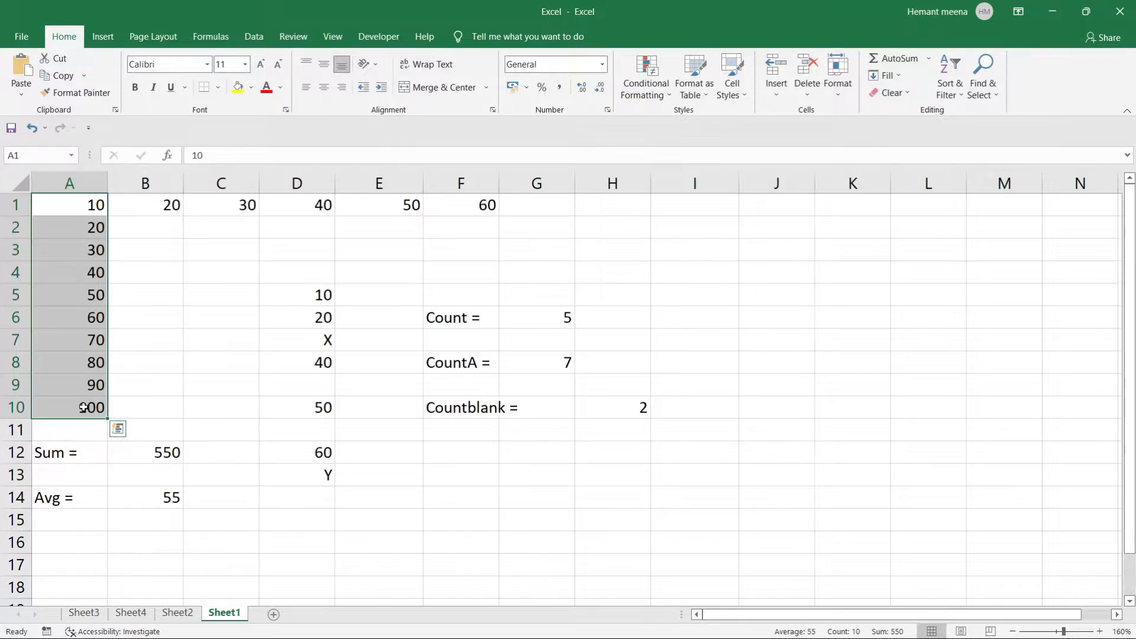
pyautogui.click(150, 499)
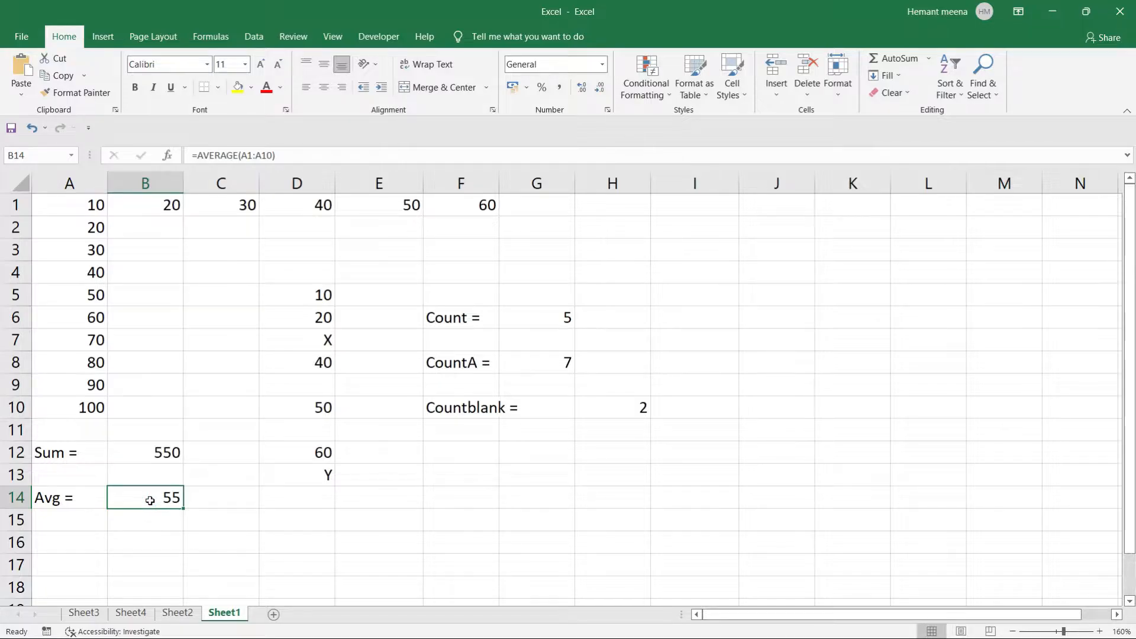
pyautogui.click(141, 452)
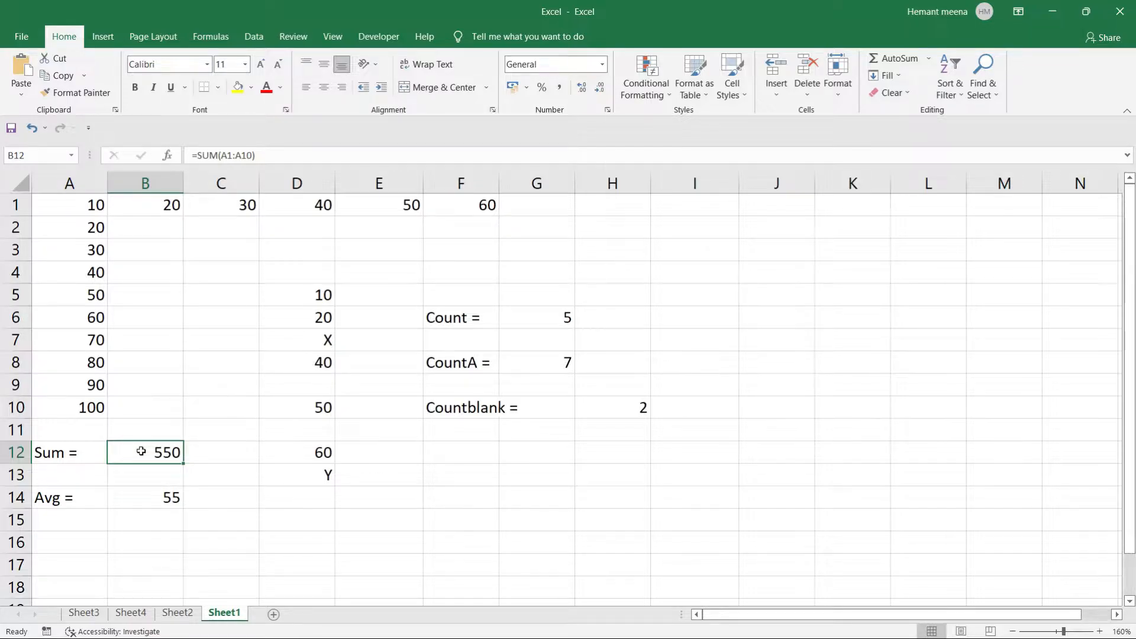
# Enter 'percentage =' in A16, then reopen it to replace the lowercase p.
pyautogui.click(57, 545)
pyautogui.write('percent')
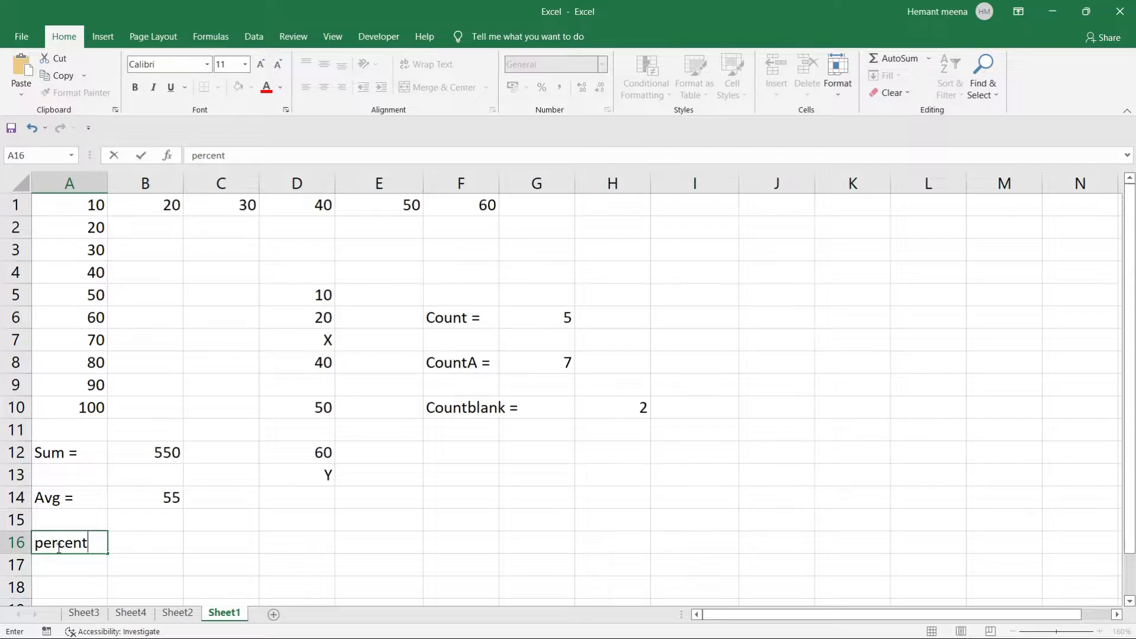
pyautogui.write('age -')
pyautogui.press('BackSpace')
pyautogui.write('=')
pyautogui.click(58, 546)
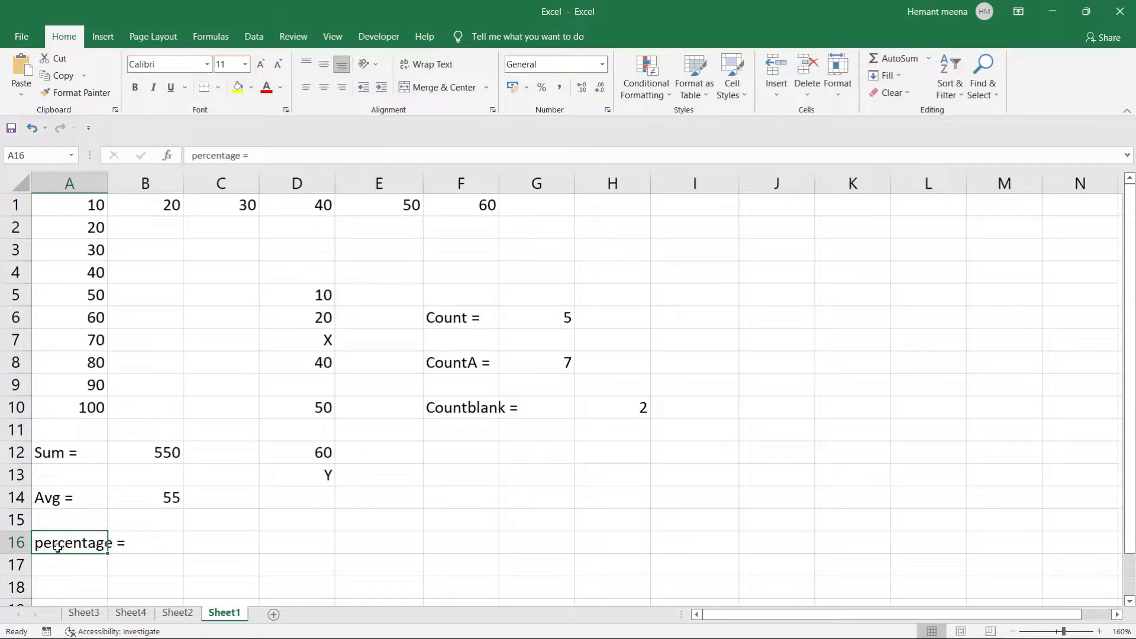
pyautogui.doubleClick(45, 544)
pyautogui.press('BackSpace')
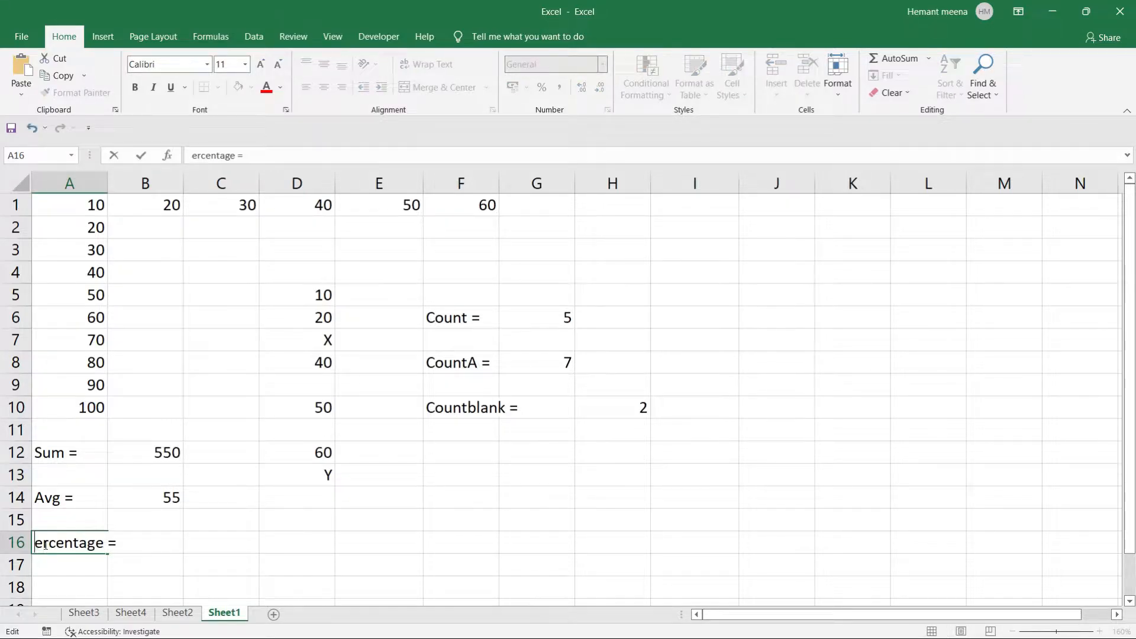
# Finish the label as 'Percentage =' and begin a formula in C16.
pyautogui.write('P')
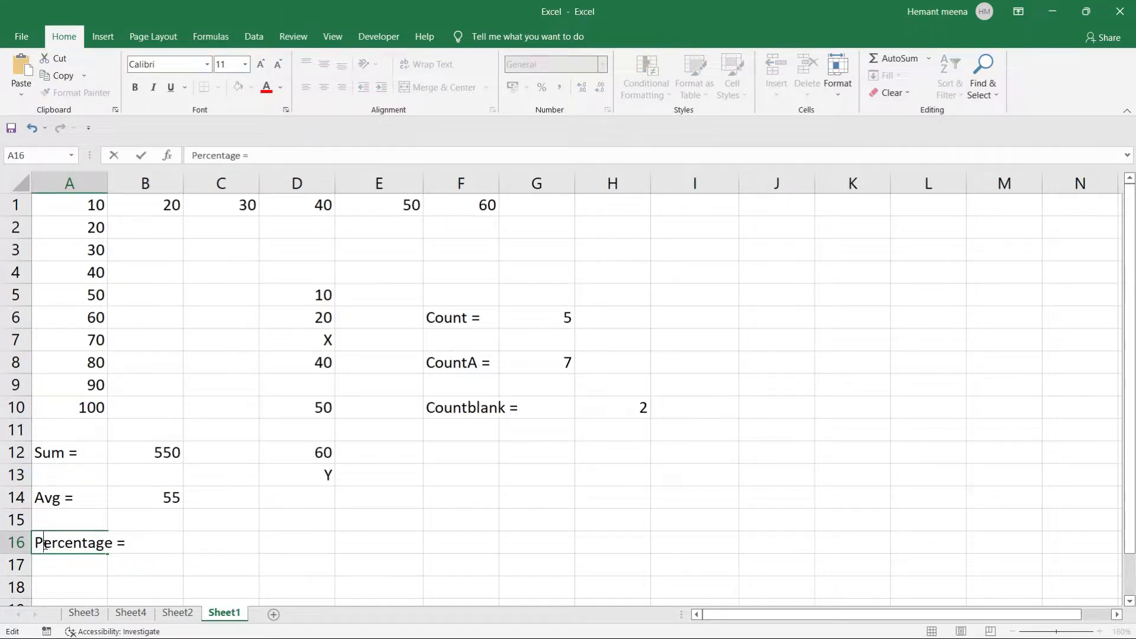
pyautogui.click(187, 540)
pyautogui.write('=')
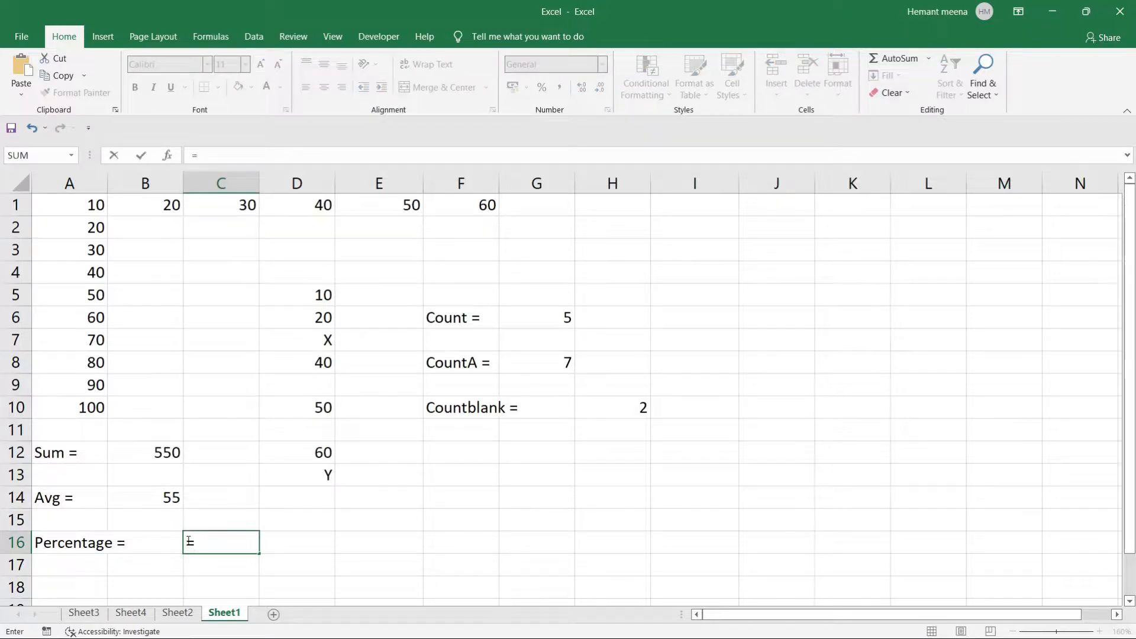
pyautogui.write('perce')
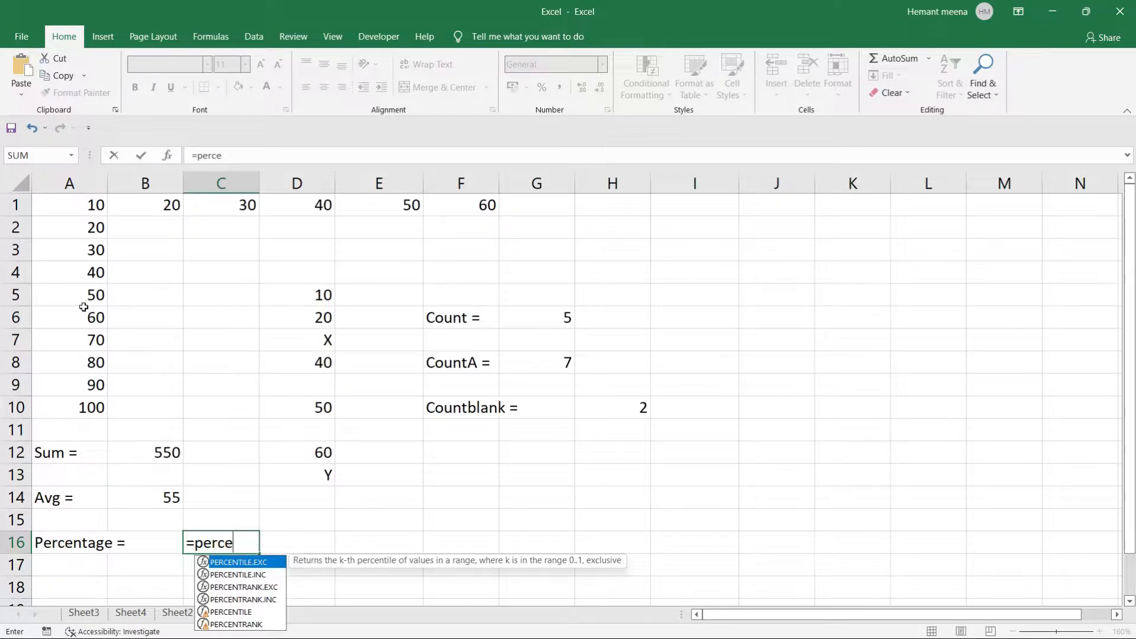
pyautogui.press('BackSpace')
pyautogui.press('BackSpace')
pyautogui.press('BackSpace')
pyautogui.press('BackSpace')
pyautogui.press('BackSpace')
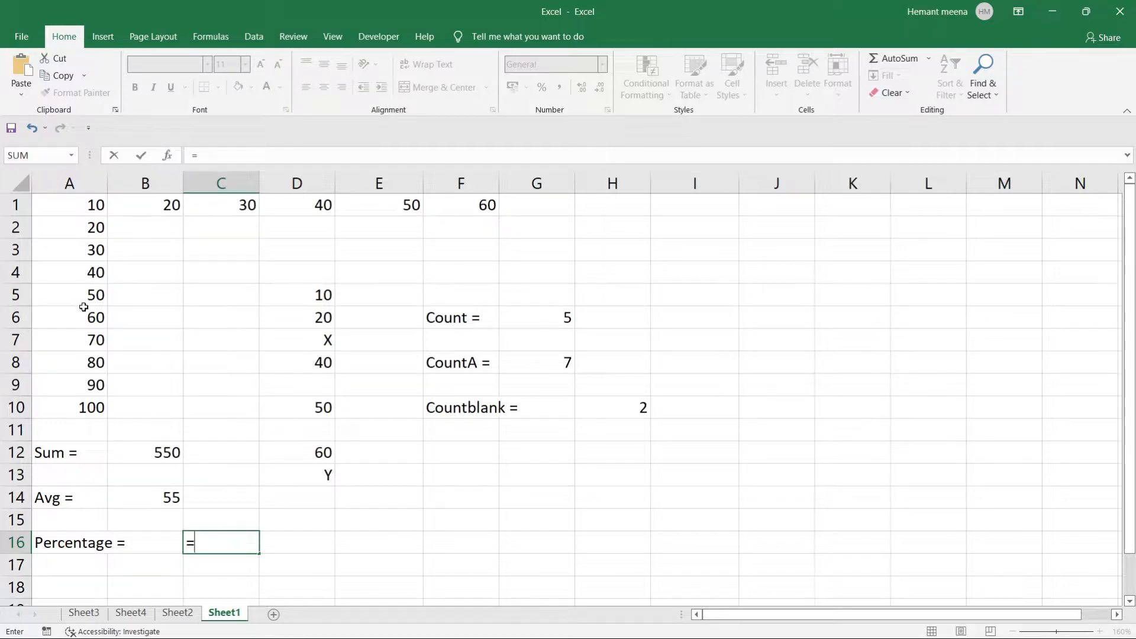
# Enter =SUM(A1:A10)/10*100 in C16, giving 5500.
pyautogui.write('sum')
pyautogui.press('Tab')
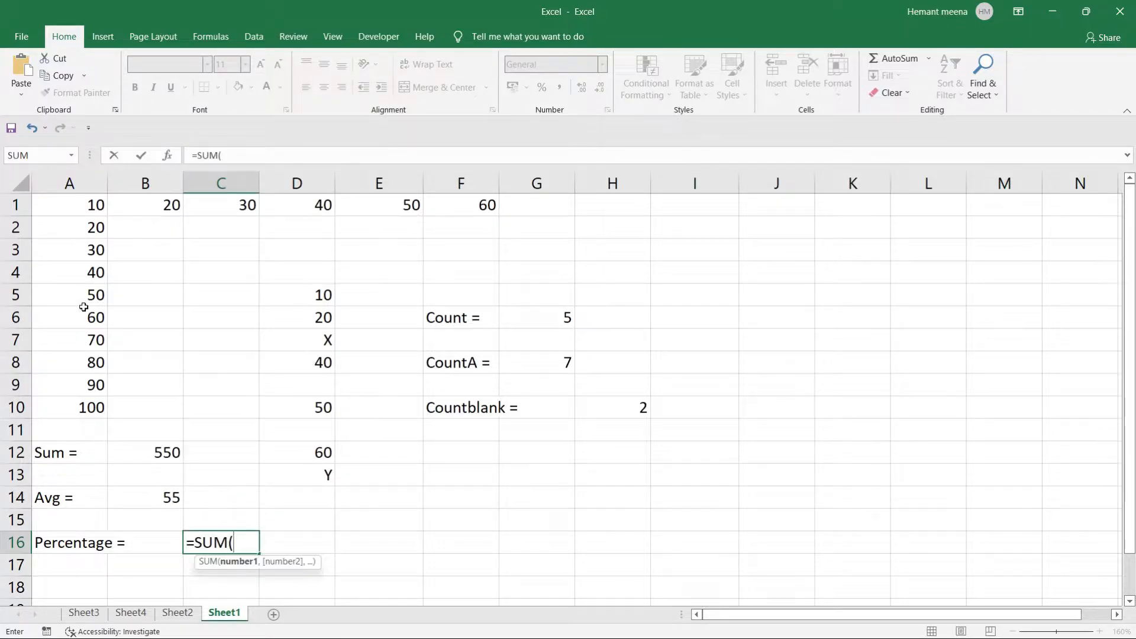
pyautogui.moveTo(64, 205); pyautogui.dragTo(70, 405)
pyautogui.write(')')
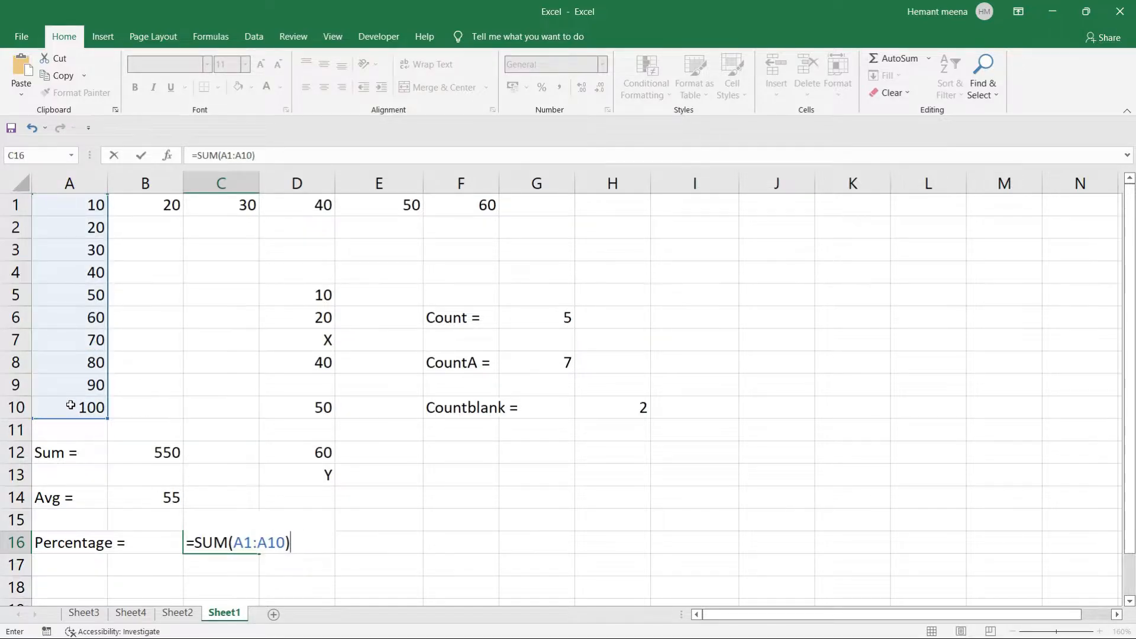
pyautogui.write('/')
pyautogui.write('10*100')
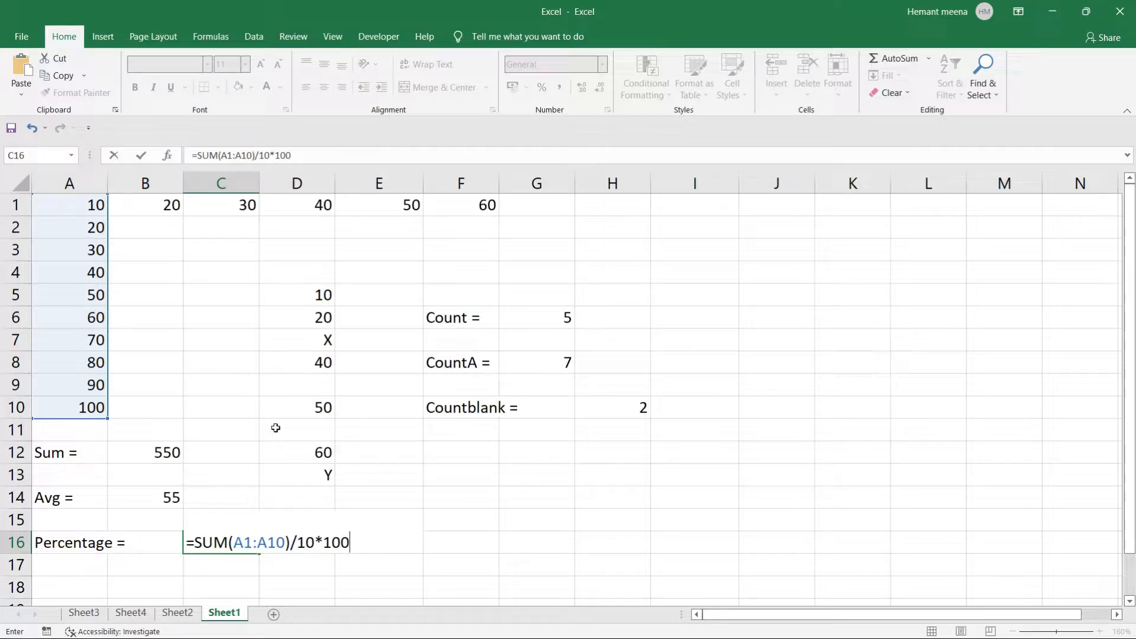
pyautogui.press('Return')
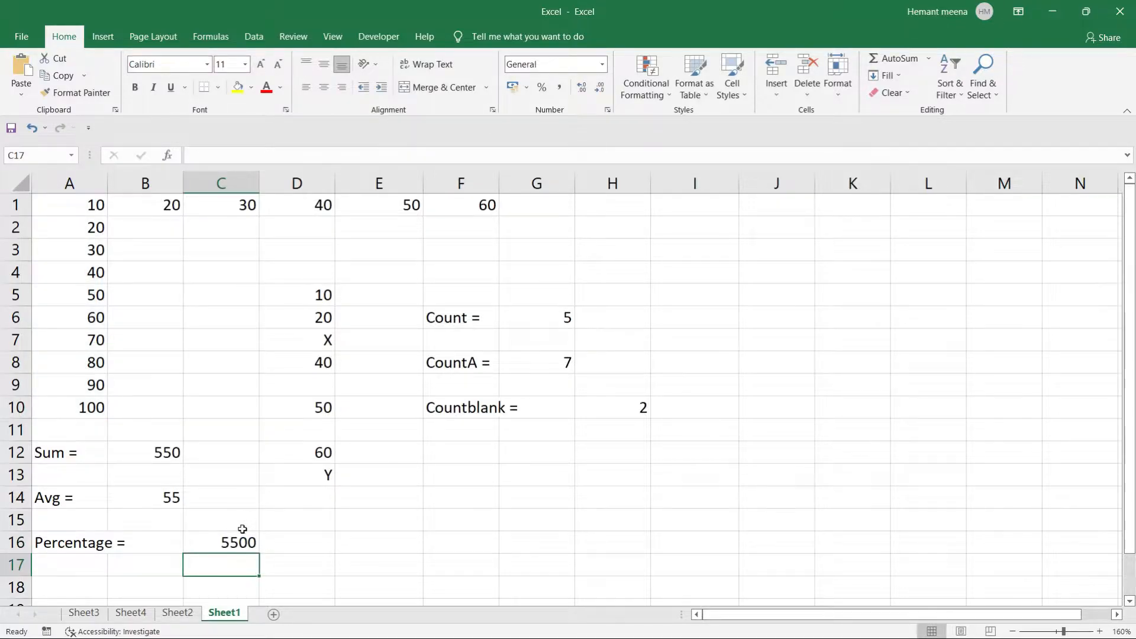
pyautogui.click(229, 541)
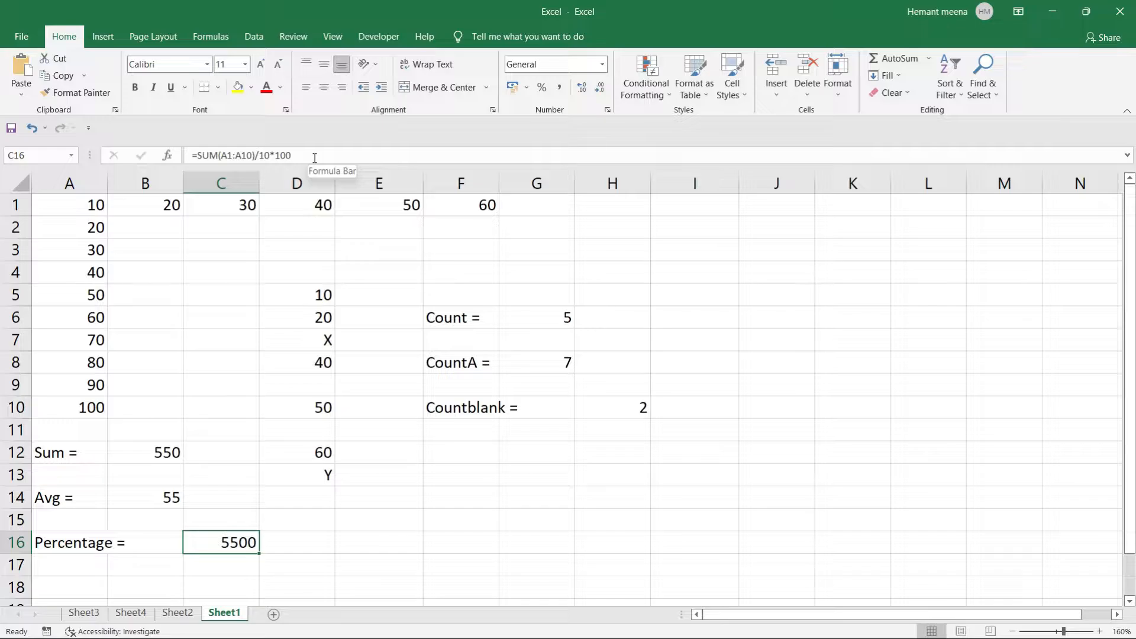
# Clear the formula from C16 and the 'Percentage =' label from A16.
pyautogui.press('BackSpace')
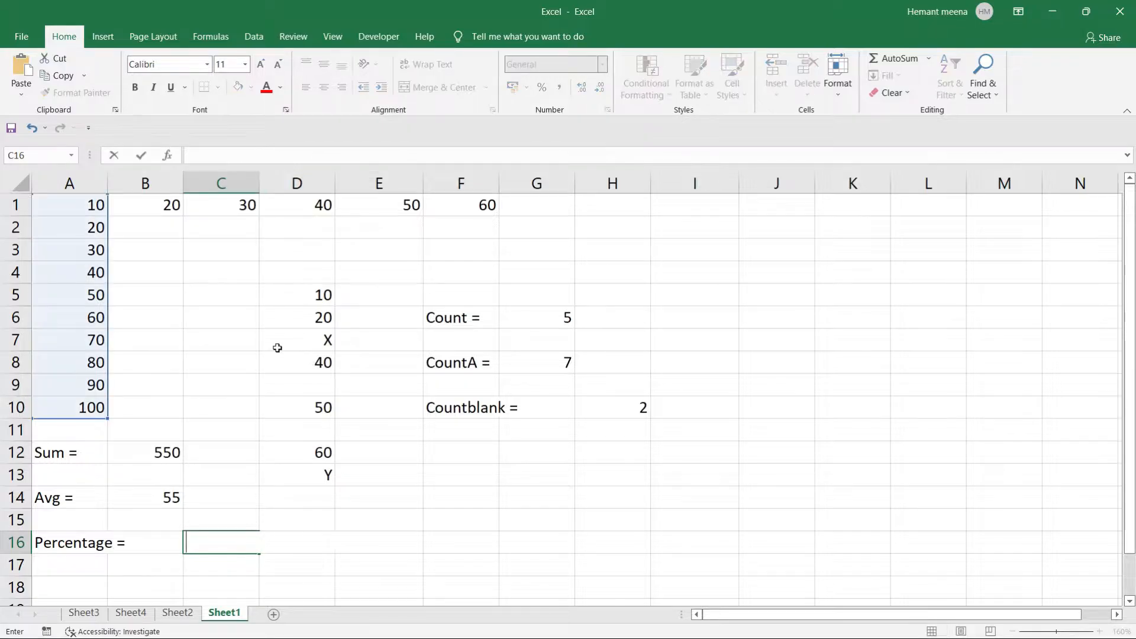
pyautogui.click(297, 552)
pyautogui.click(234, 546)
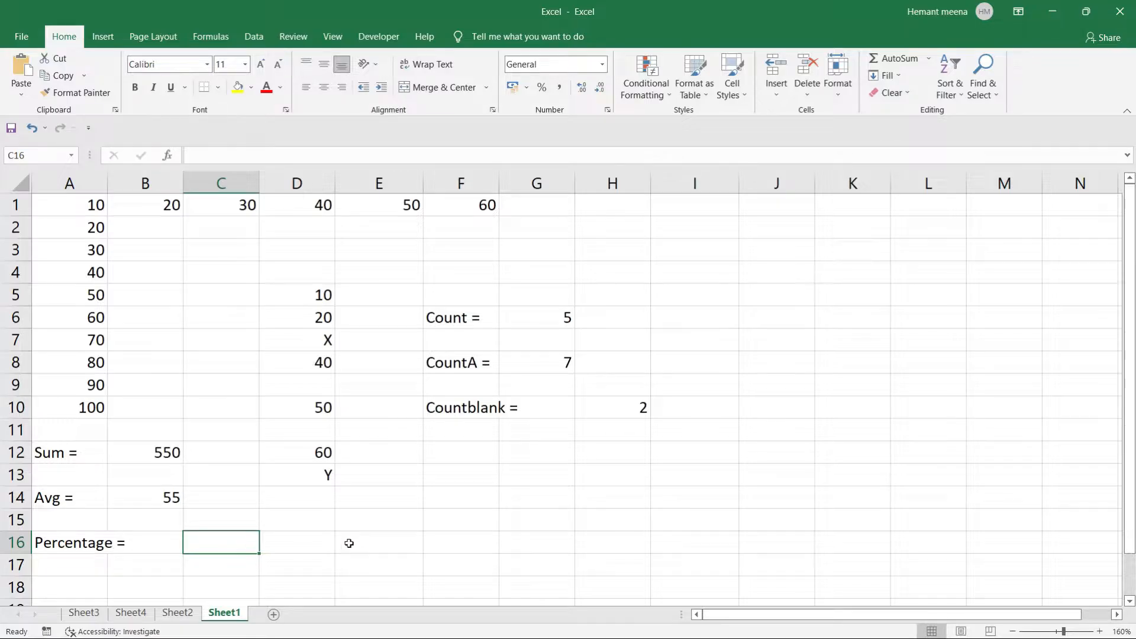
pyautogui.scroll(-3, 349, 543)
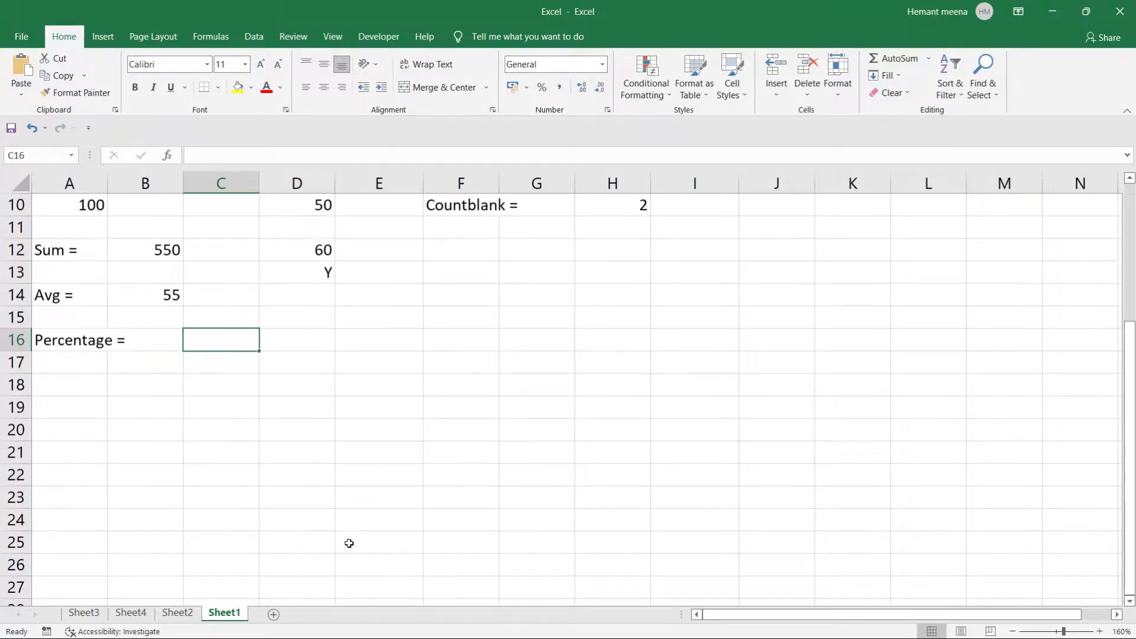
pyautogui.click(65, 336)
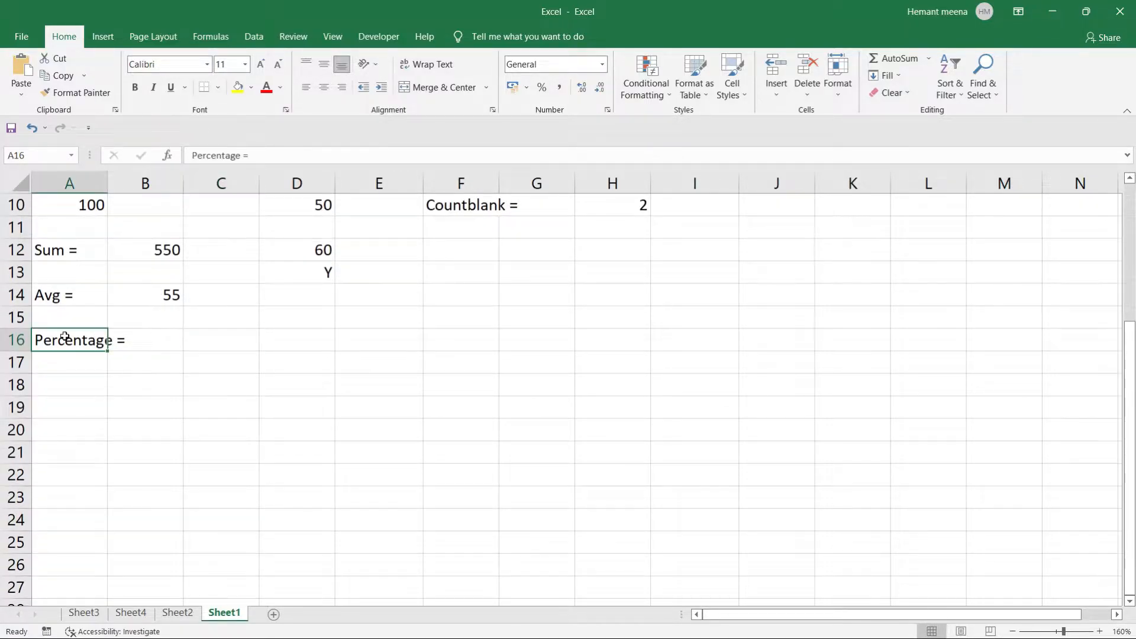
pyautogui.press('BackSpace')
pyautogui.press('Return')
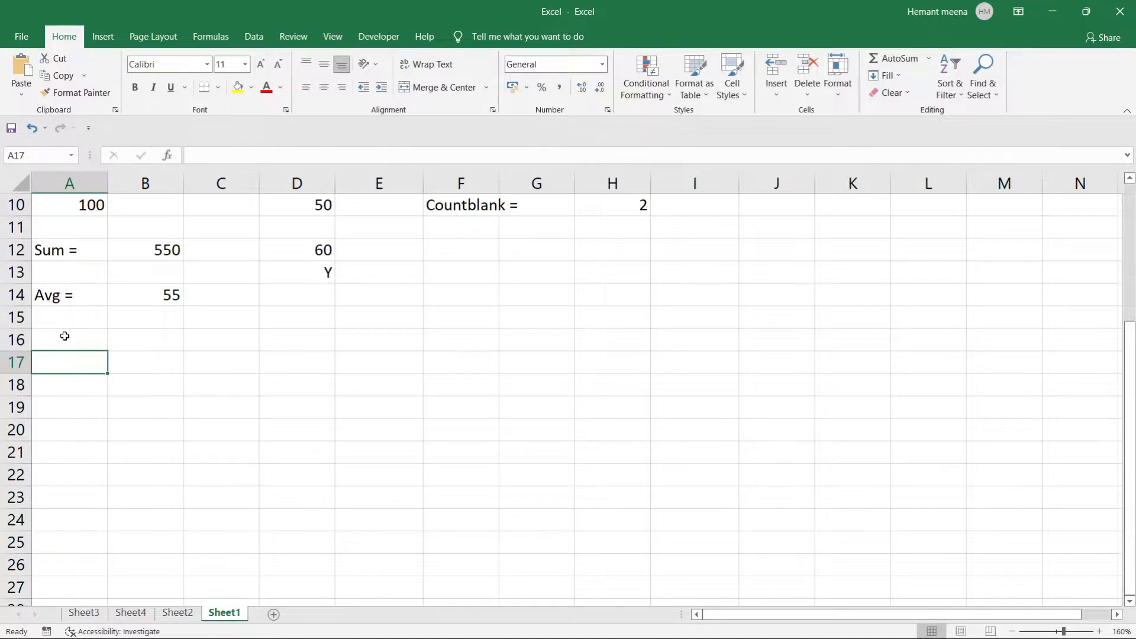
# Enter Sub1, Sub2 and Sub3 down A17:A19.
pyautogui.write('Sub')
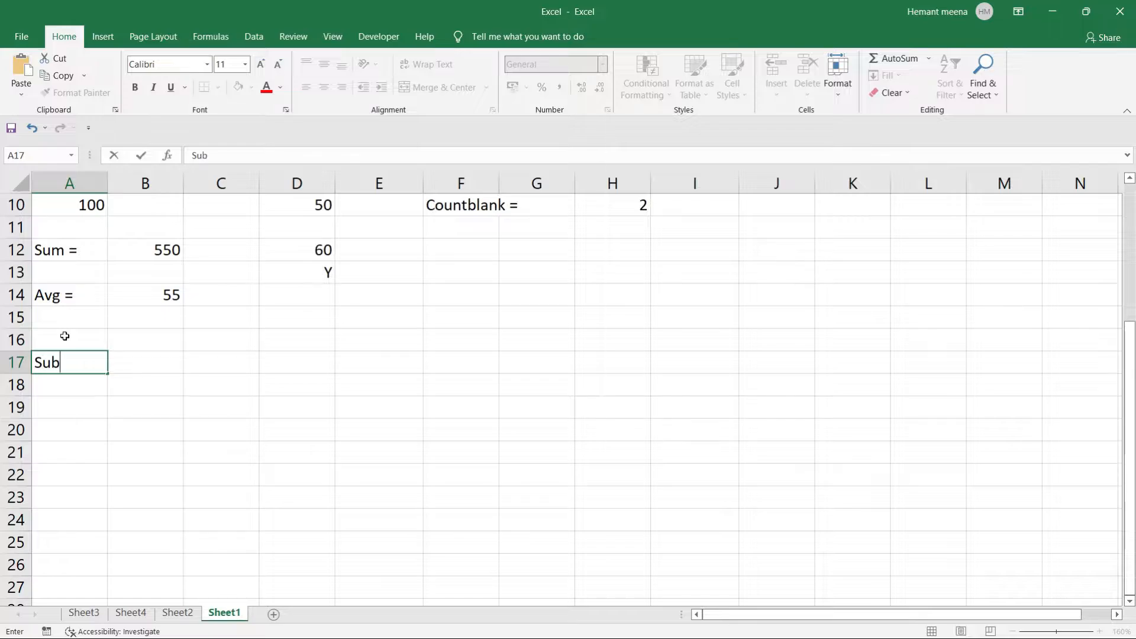
pyautogui.write('1')
pyautogui.press('Return')
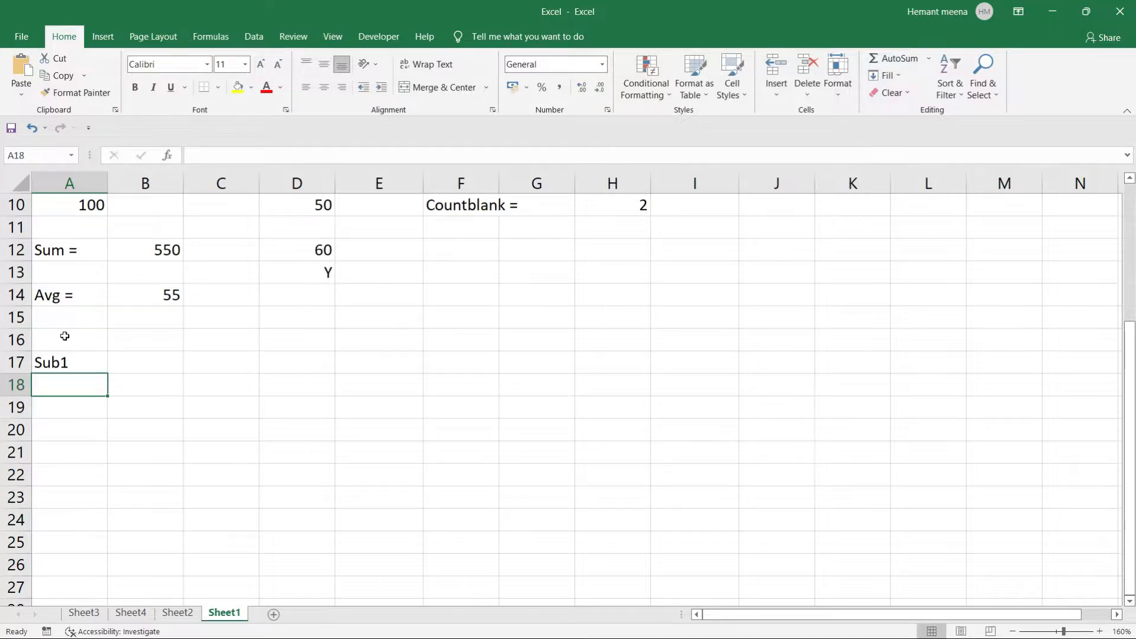
pyautogui.write('Sub2')
pyautogui.press('Return')
pyautogui.write('Su')
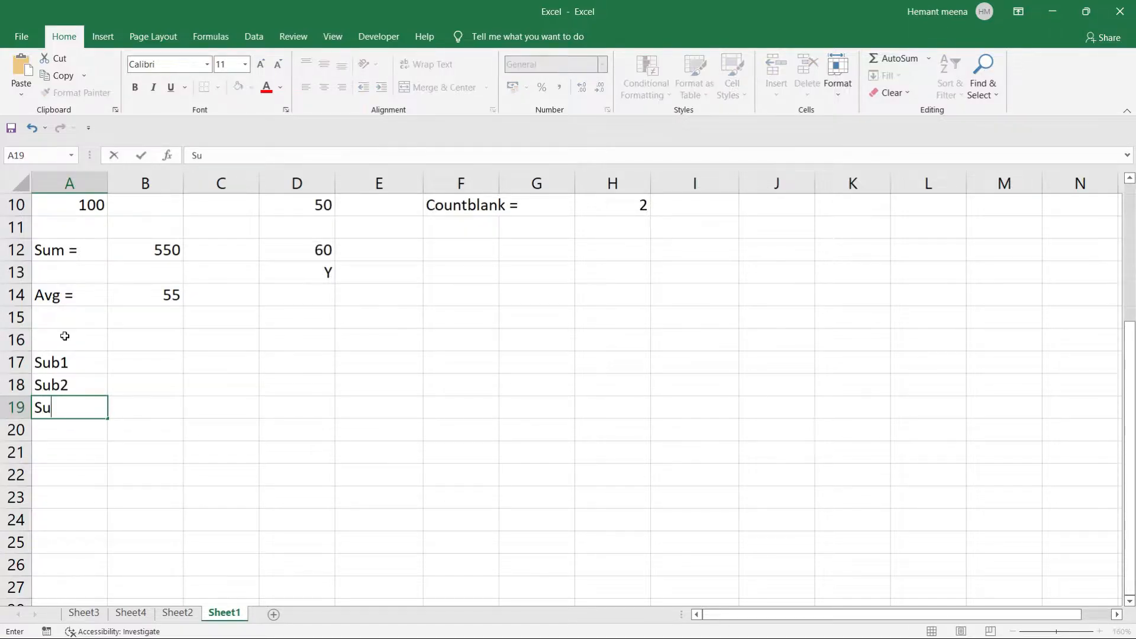
pyautogui.write('b3')
pyautogui.press('Return')
# Enter the marks 65, 85 and 75 in B17:B19.
pyautogui.click(132, 361)
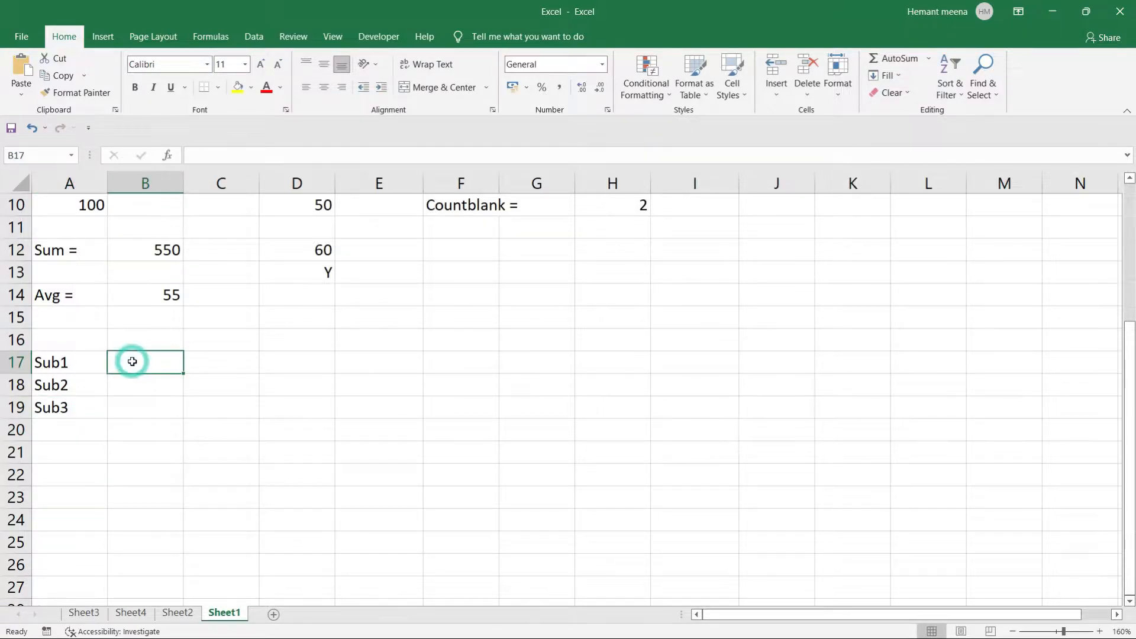
pyautogui.write('65')
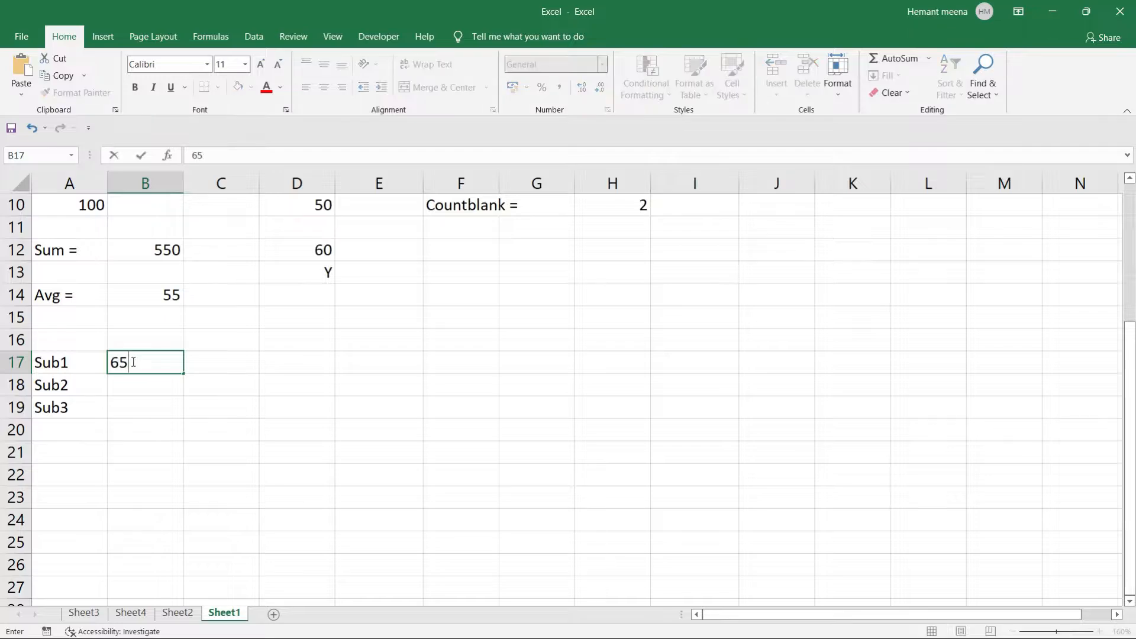
pyautogui.press('Return')
pyautogui.write('7')
pyautogui.press('Return')
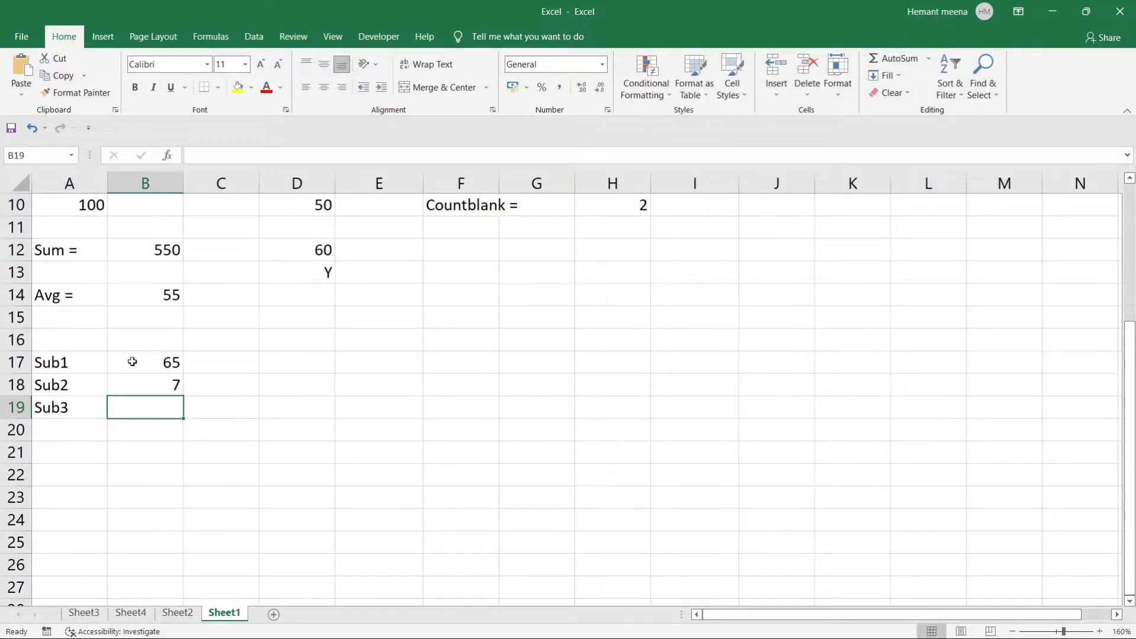
pyautogui.press('Up')
pyautogui.write('85')
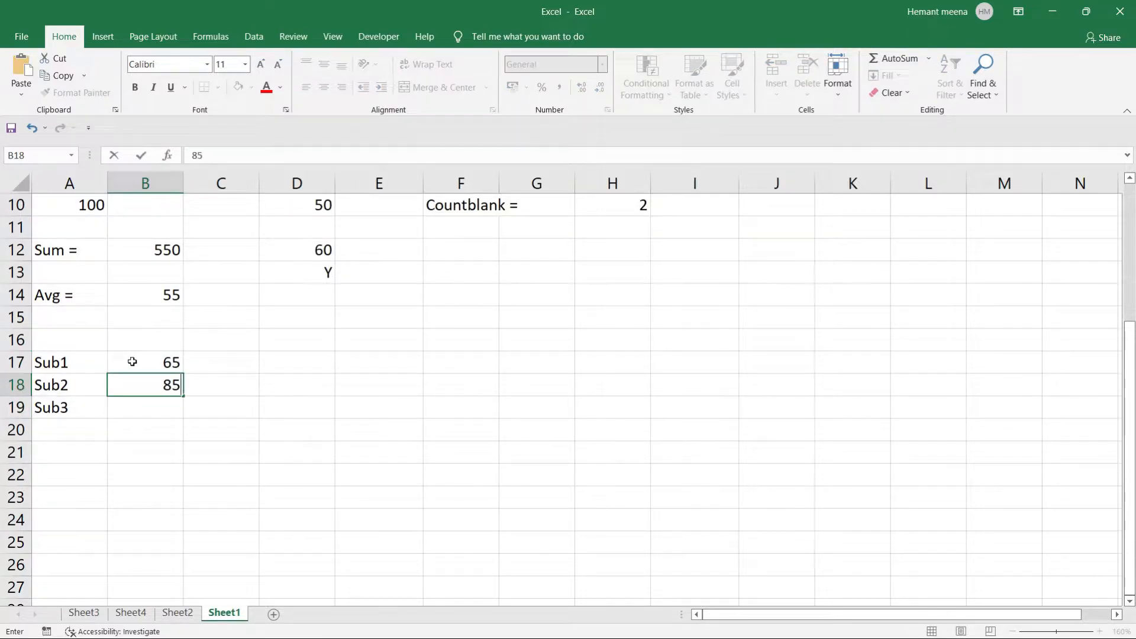
pyautogui.press('Return')
pyautogui.write('75')
pyautogui.press('Return')
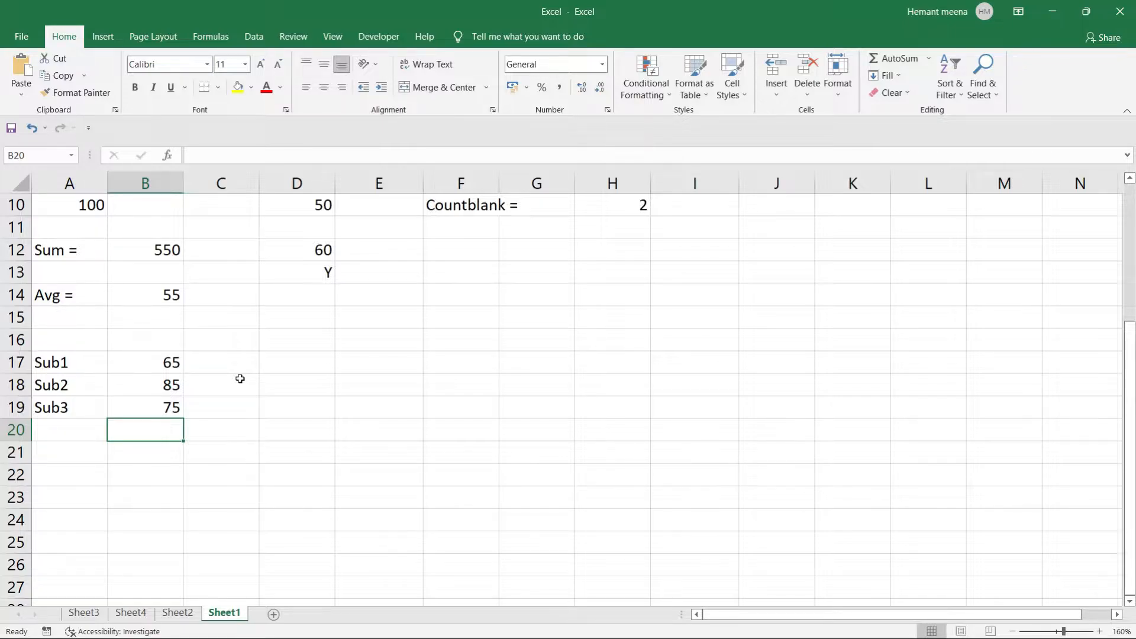
pyautogui.click(71, 444)
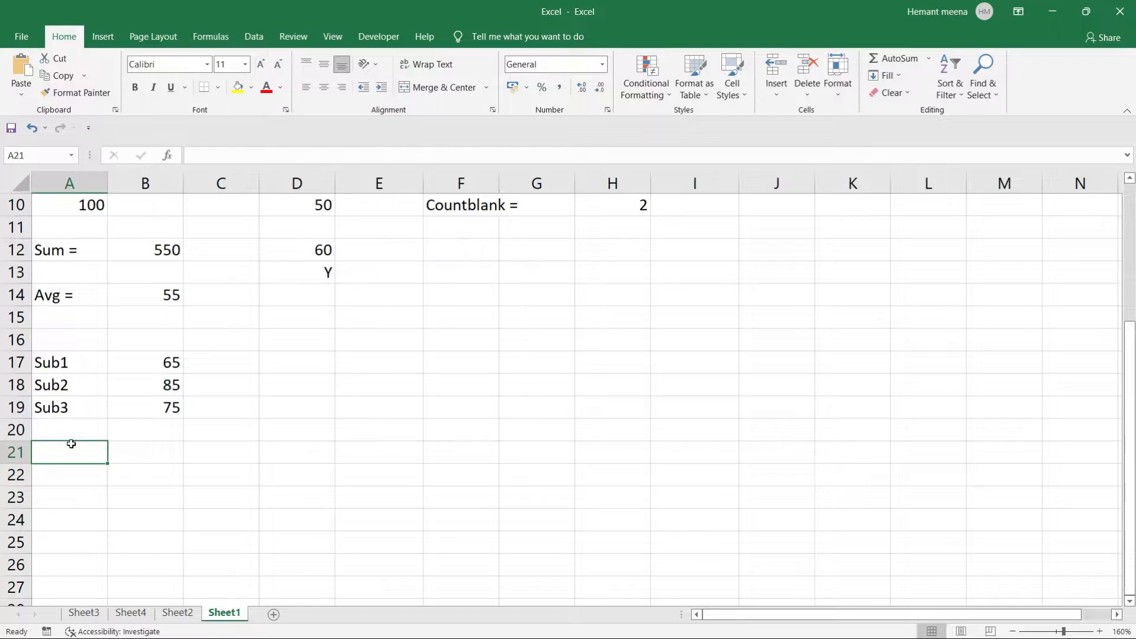
# Enter the label 'Total marks = 300' in A21.
pyautogui.write('Total marck')
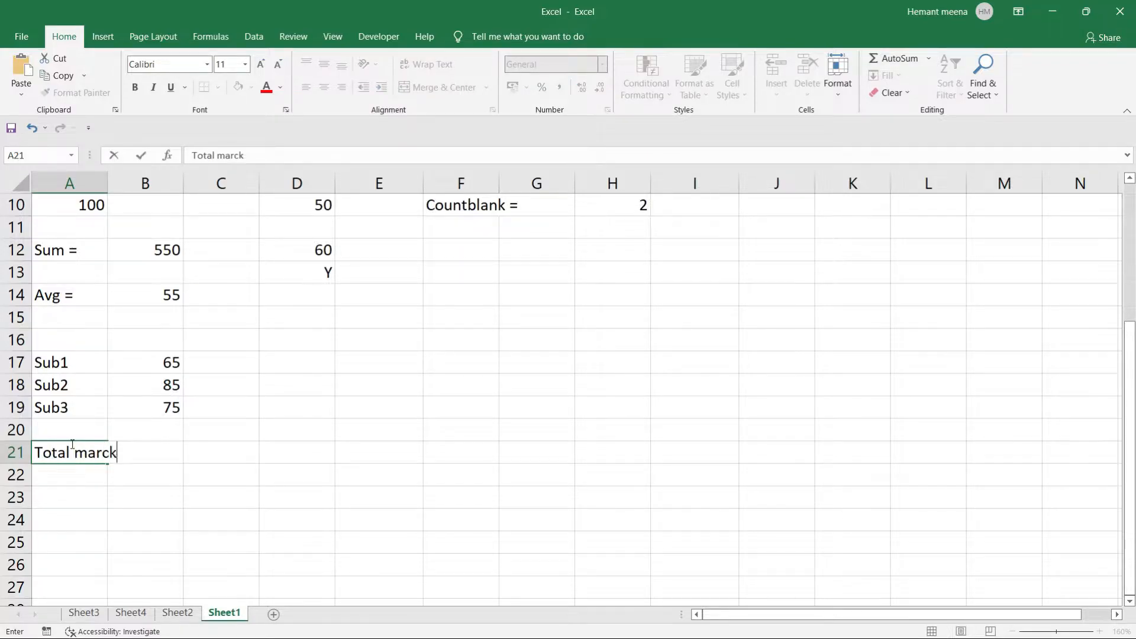
pyautogui.write('s')
pyautogui.press('BackSpace')
pyautogui.press('BackSpace')
pyautogui.press('BackSpace')
pyautogui.write('ks = 300')
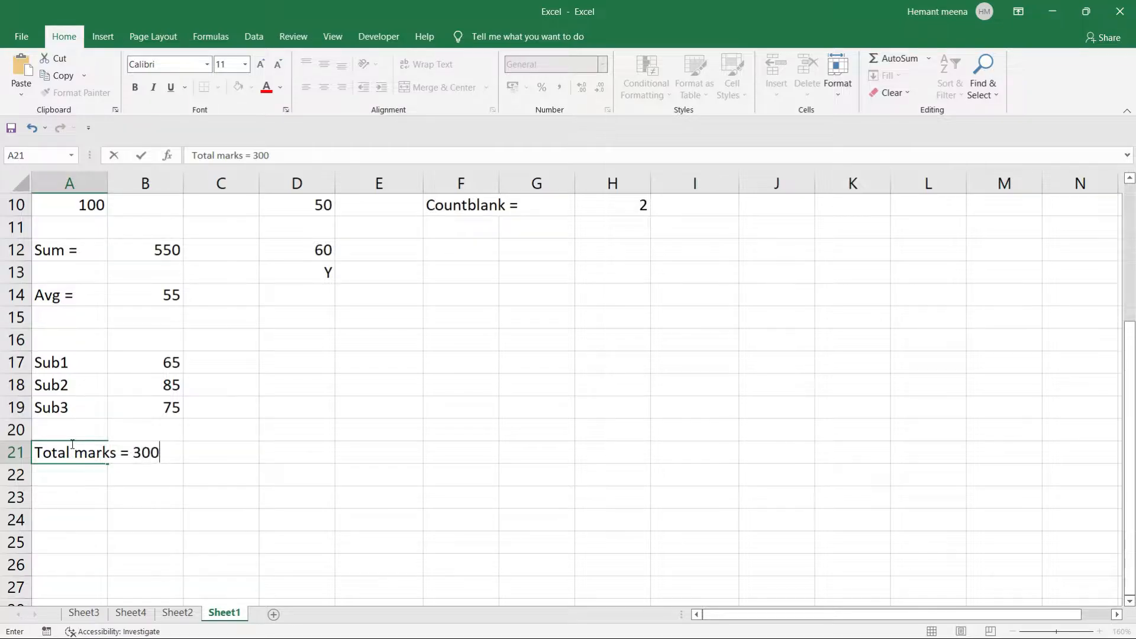
pyautogui.press('Return')
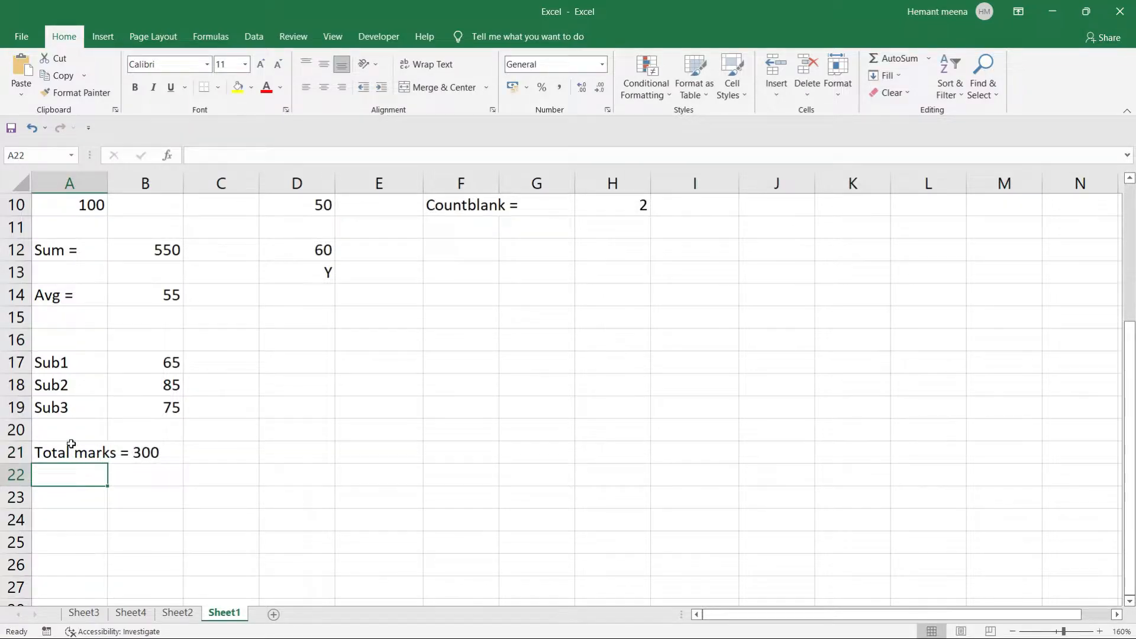
# Label D19 'Percentage =' and begin a =SUM formula in F19.
pyautogui.click(276, 402)
pyautogui.write('=')
pyautogui.press('BackSpace')
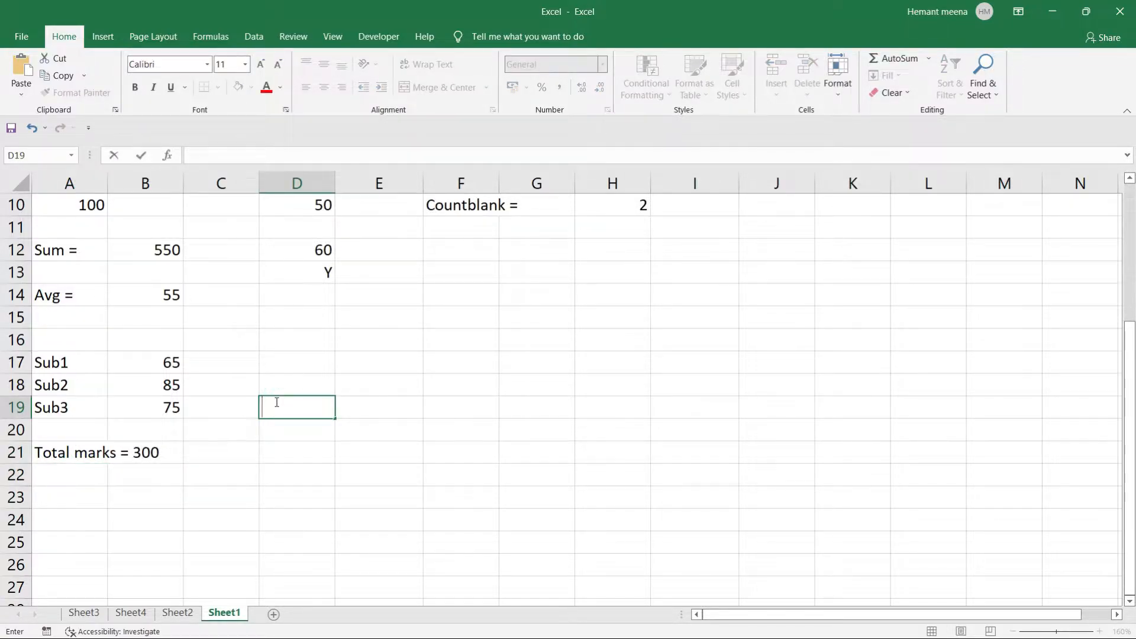
pyautogui.write('Percentage =')
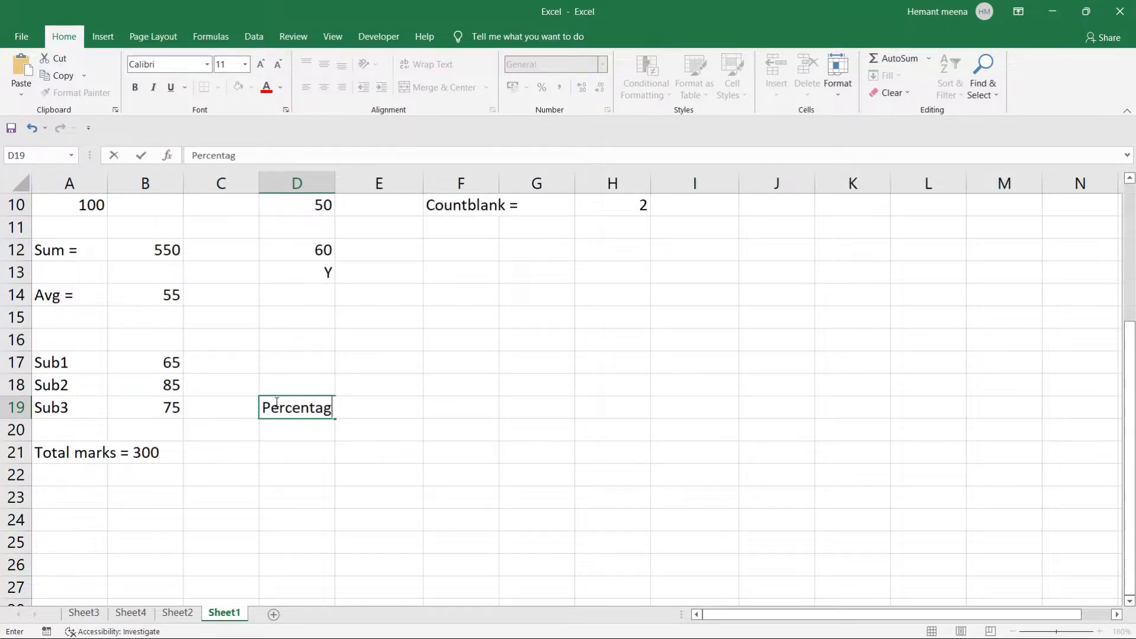
pyautogui.press('Tab')
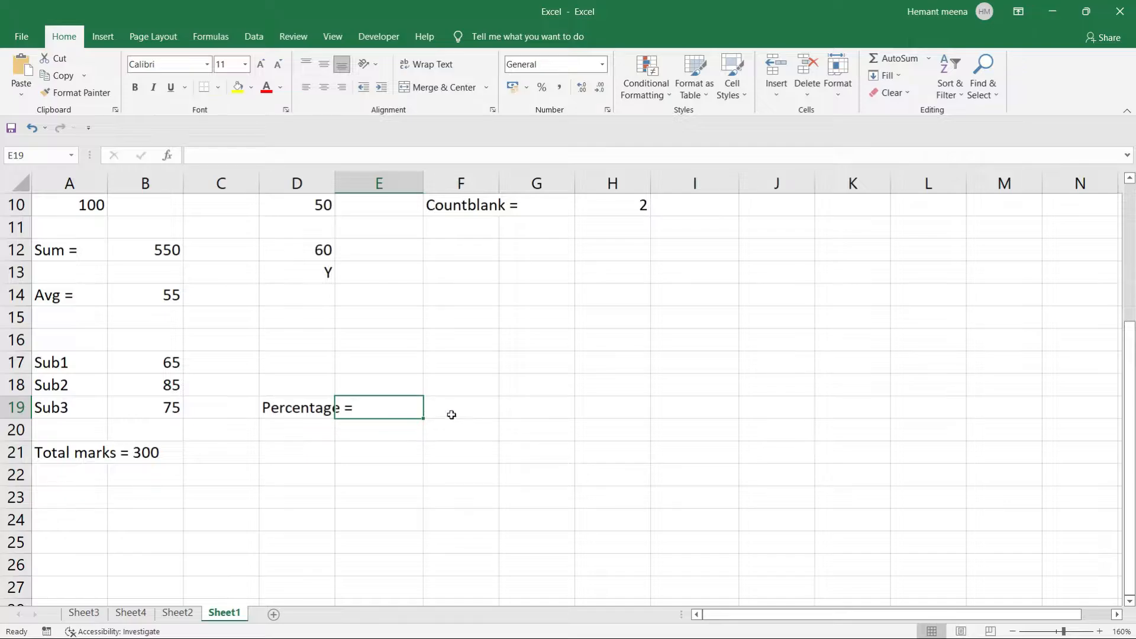
pyautogui.click(454, 407)
pyautogui.write('=')
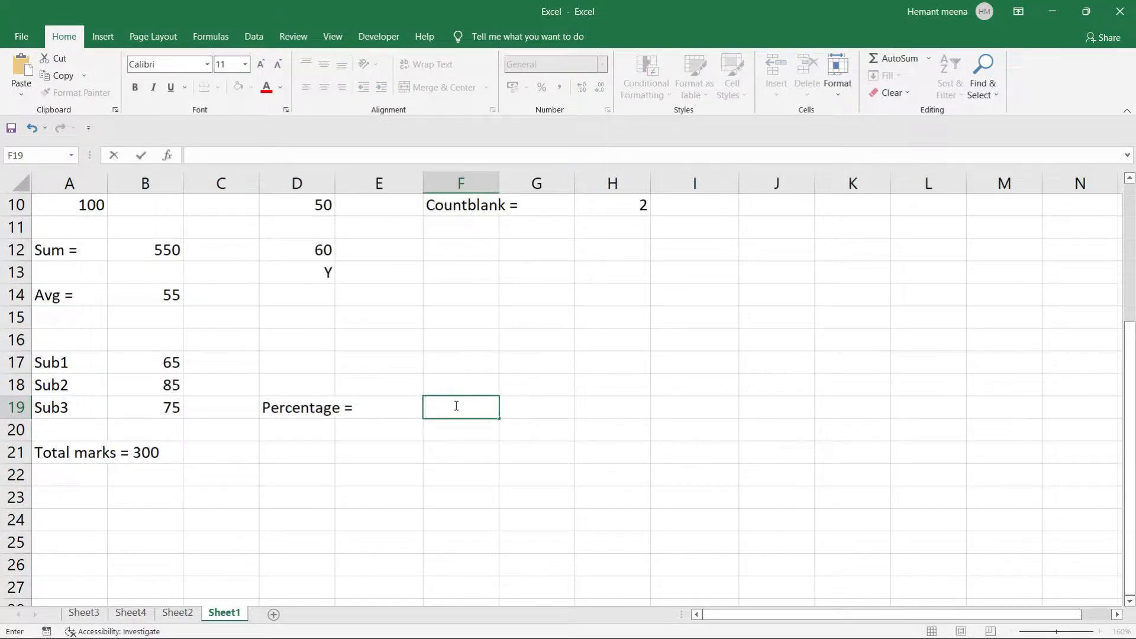
pyautogui.write('sum')
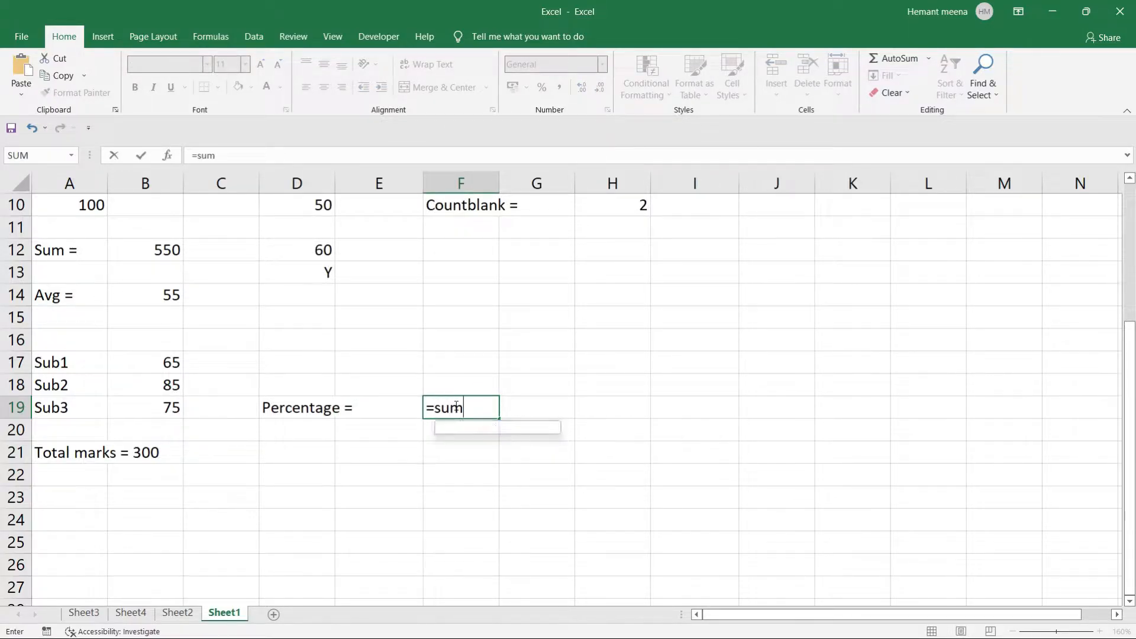
# Enter =SUM(B17:B19)/300*100 in F19 so it shows a percentage of 75.
pyautogui.press('Tab')
pyautogui.moveTo(155, 361); pyautogui.dragTo(160, 407)
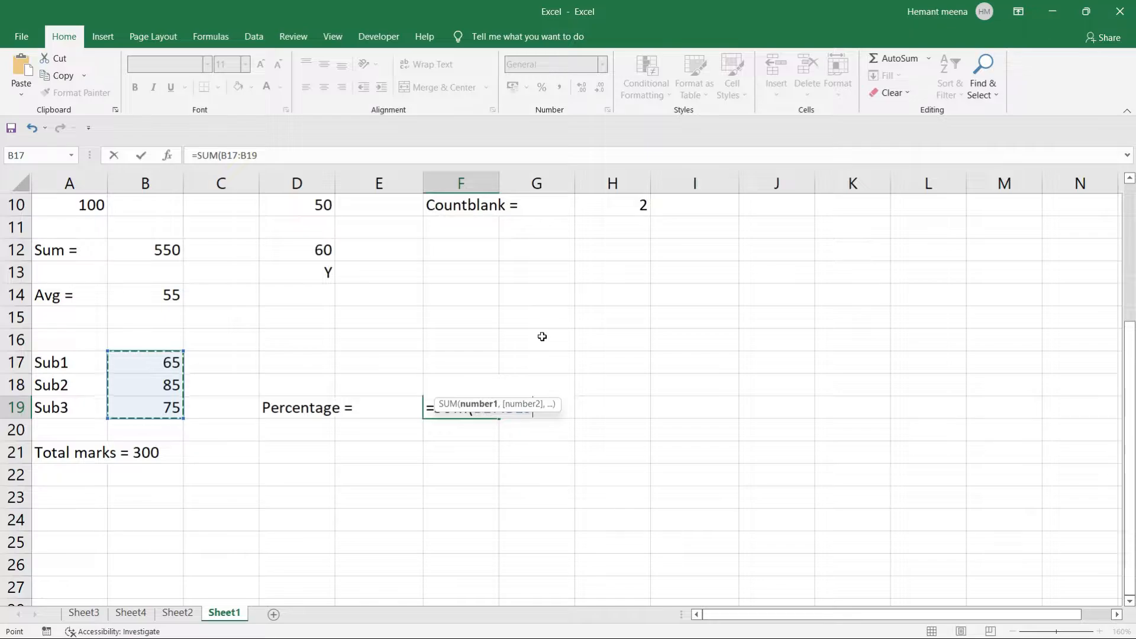
pyautogui.write(')/')
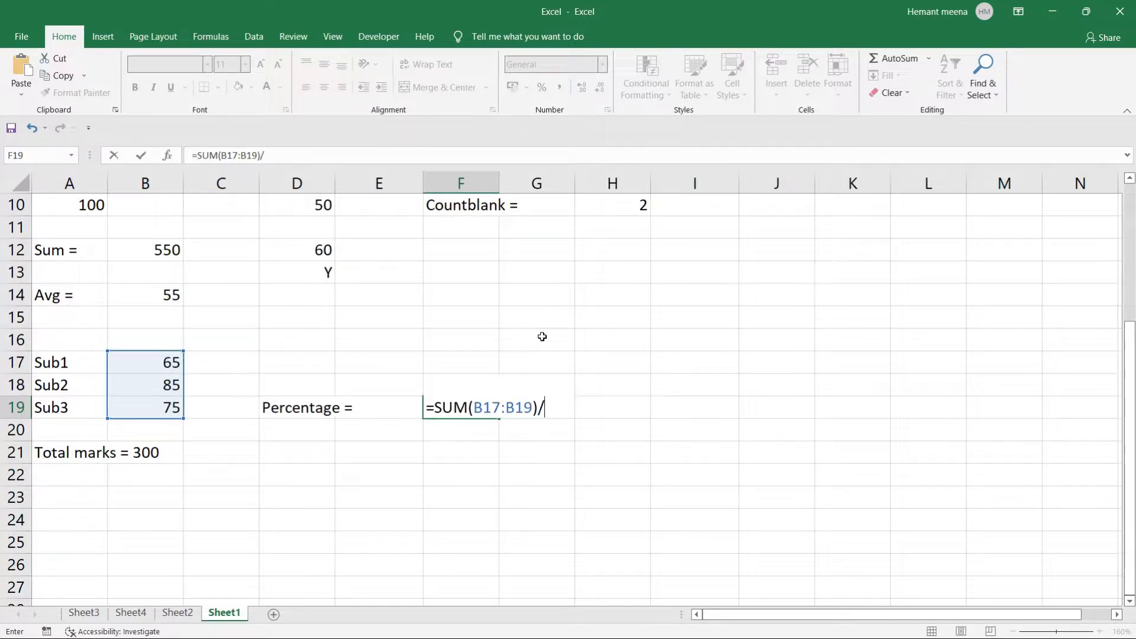
pyautogui.write('300*100')
pyautogui.press('Return')
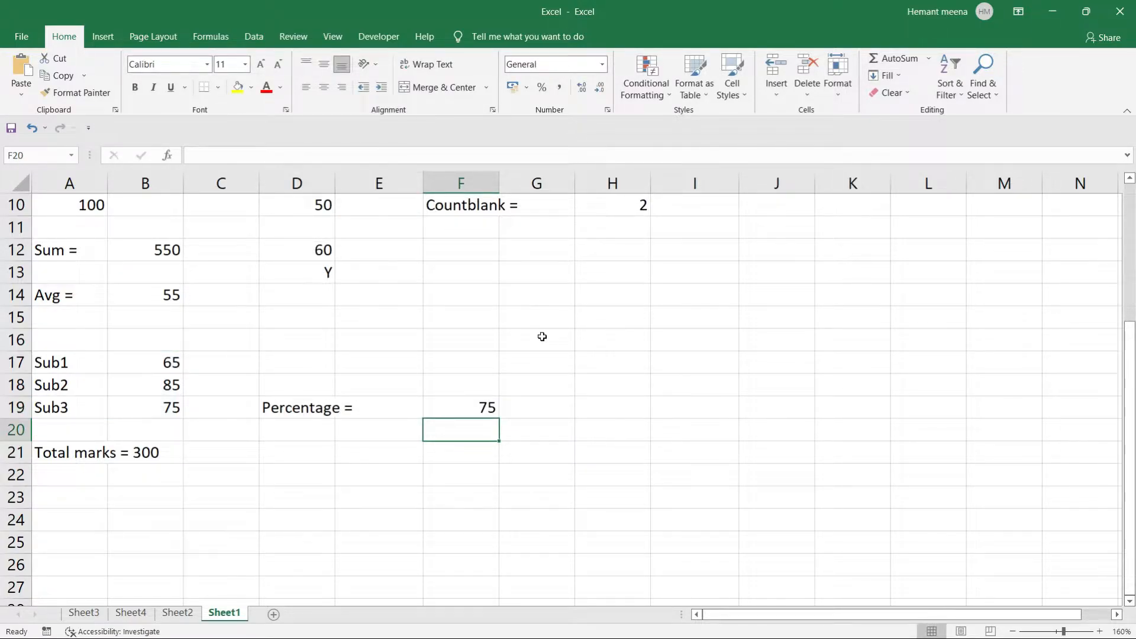
pyautogui.click(474, 406)
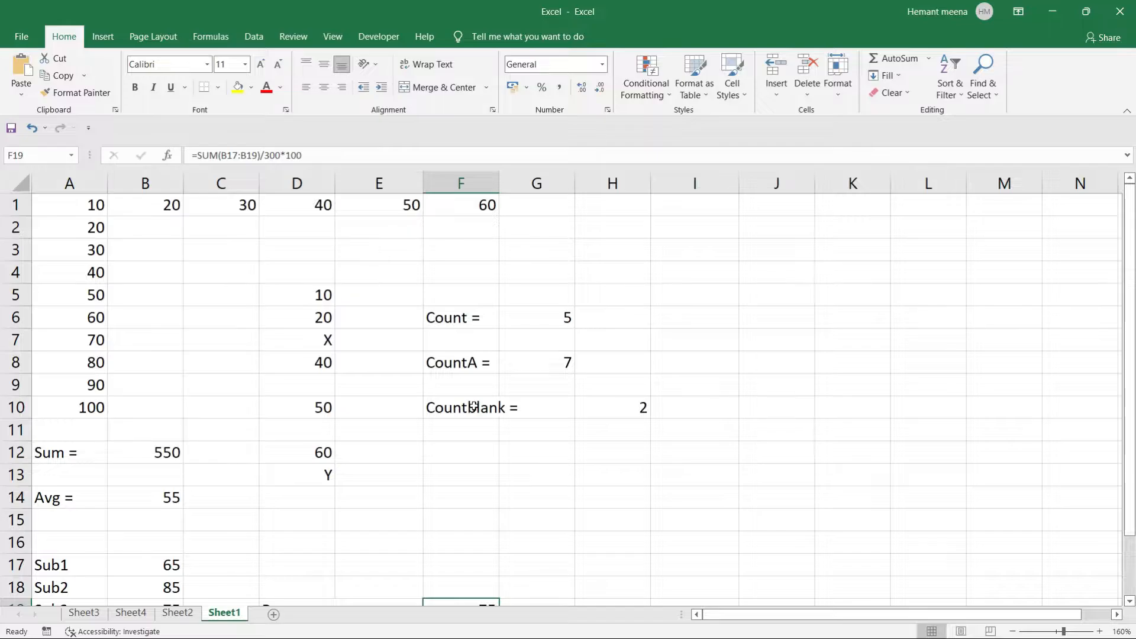
# Narrow column I to width 4.56 and enter the author's full name in J5.
pyautogui.click(786, 289)
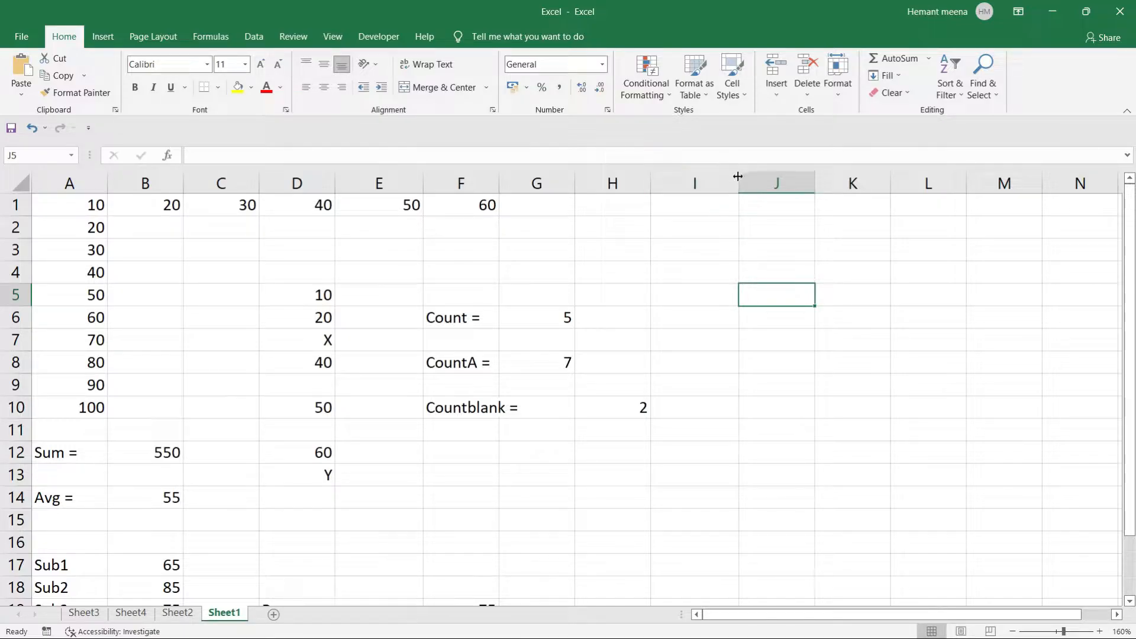
pyautogui.moveTo(739, 179); pyautogui.dragTo(695, 180)
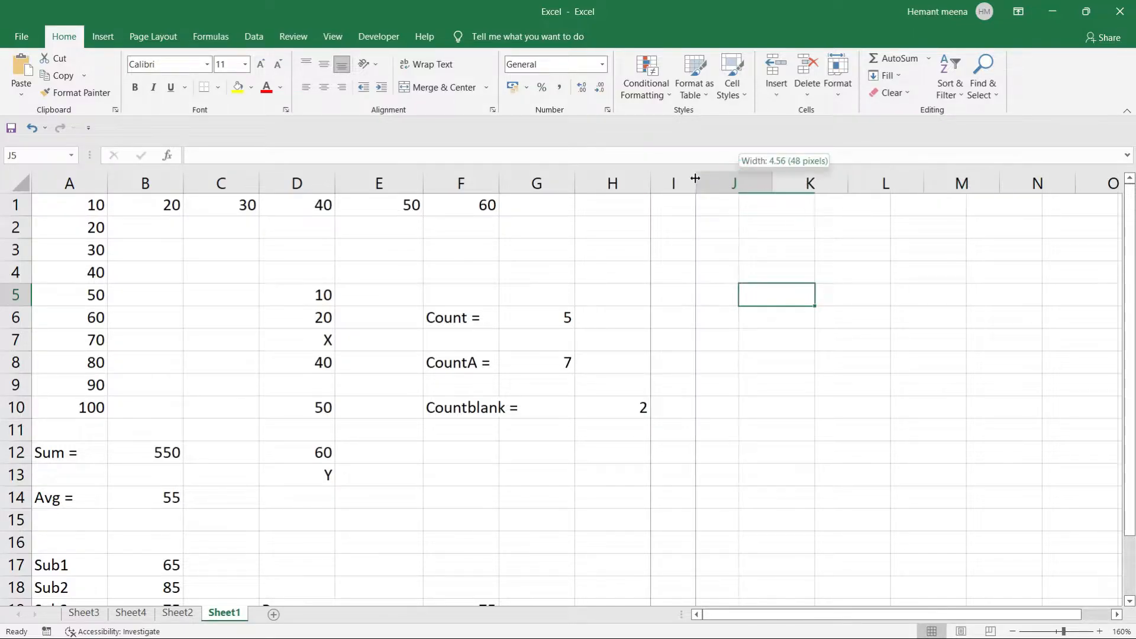
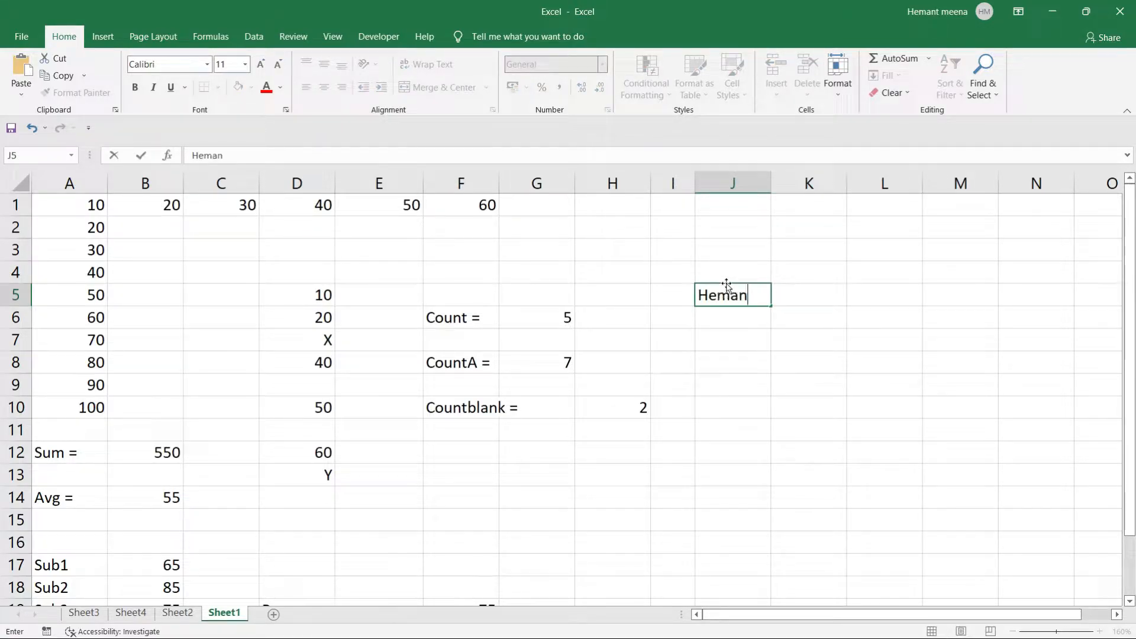
pyautogui.click(933, 294)
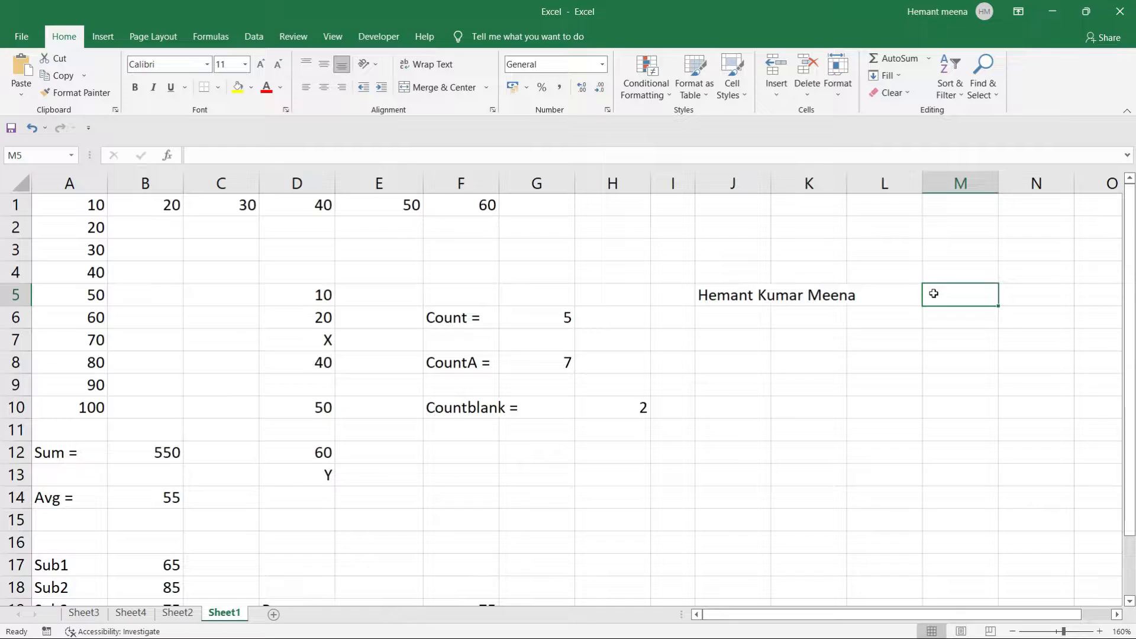
# Enter =LEFT(J5,8) in M5 to take the first 8 characters of the name.
pyautogui.write('=left')
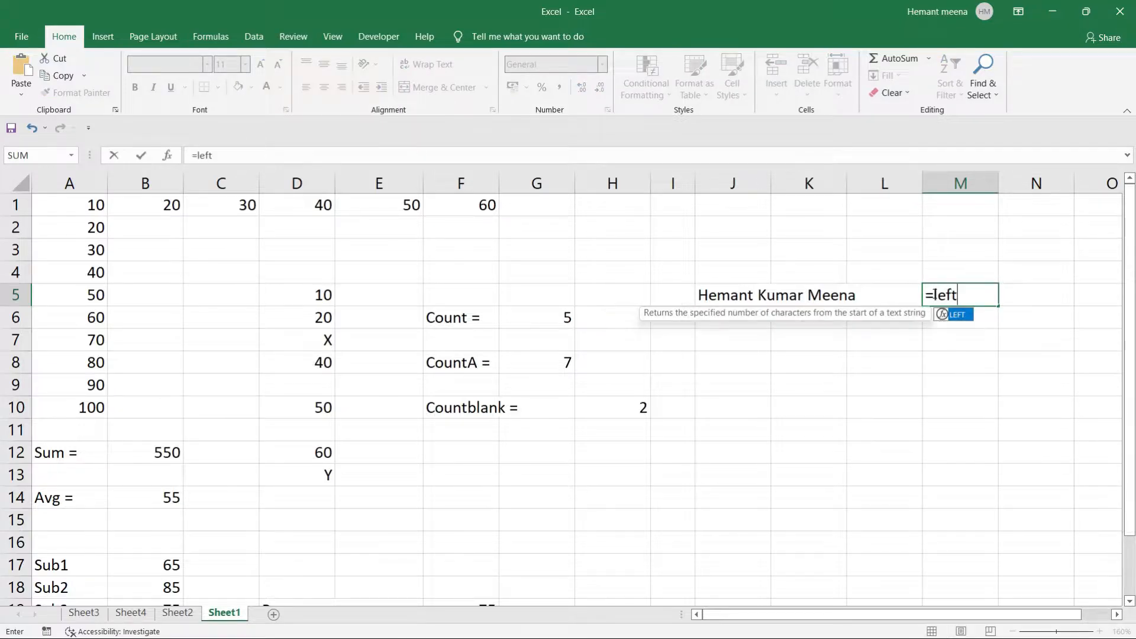
pyautogui.press('Tab')
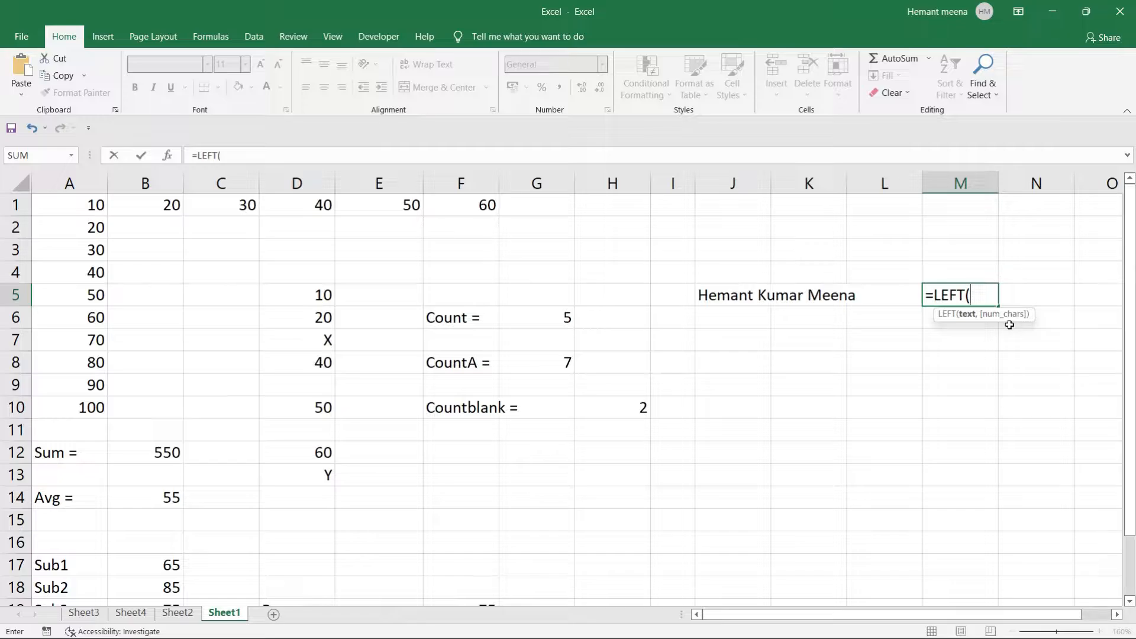
pyautogui.click(740, 294)
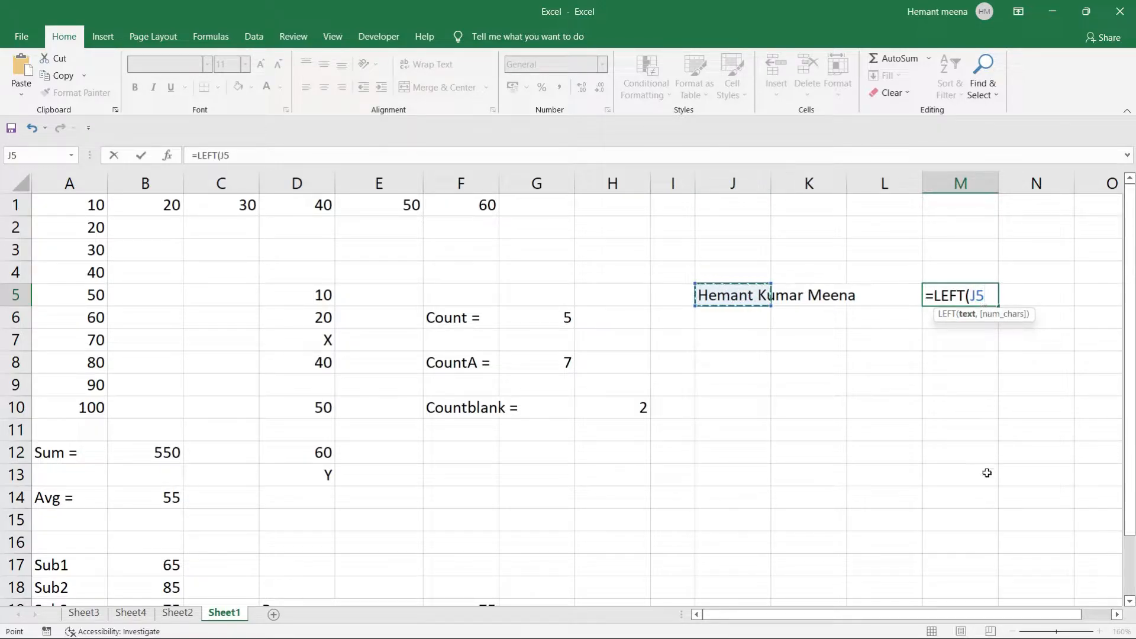
pyautogui.write(',')
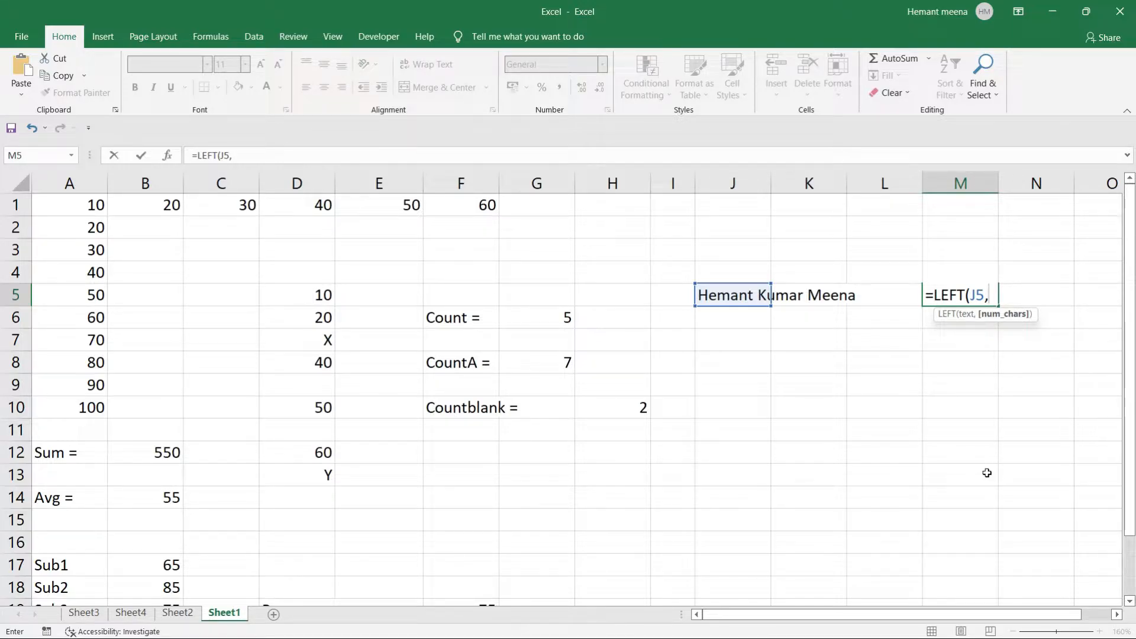
pyautogui.write('8)')
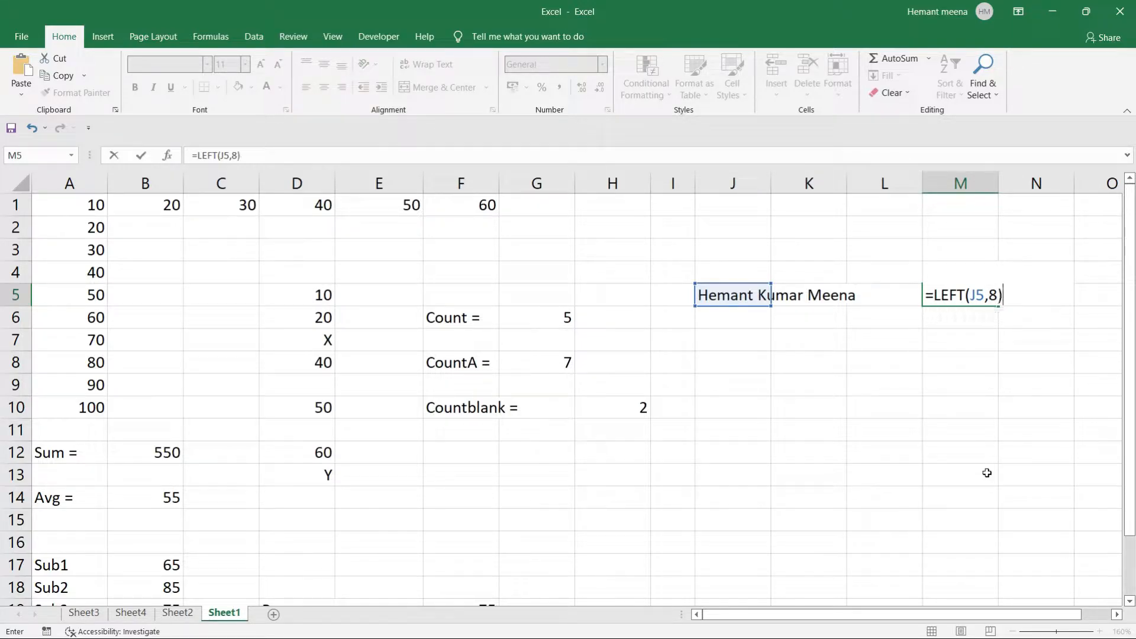
pyautogui.press('Return')
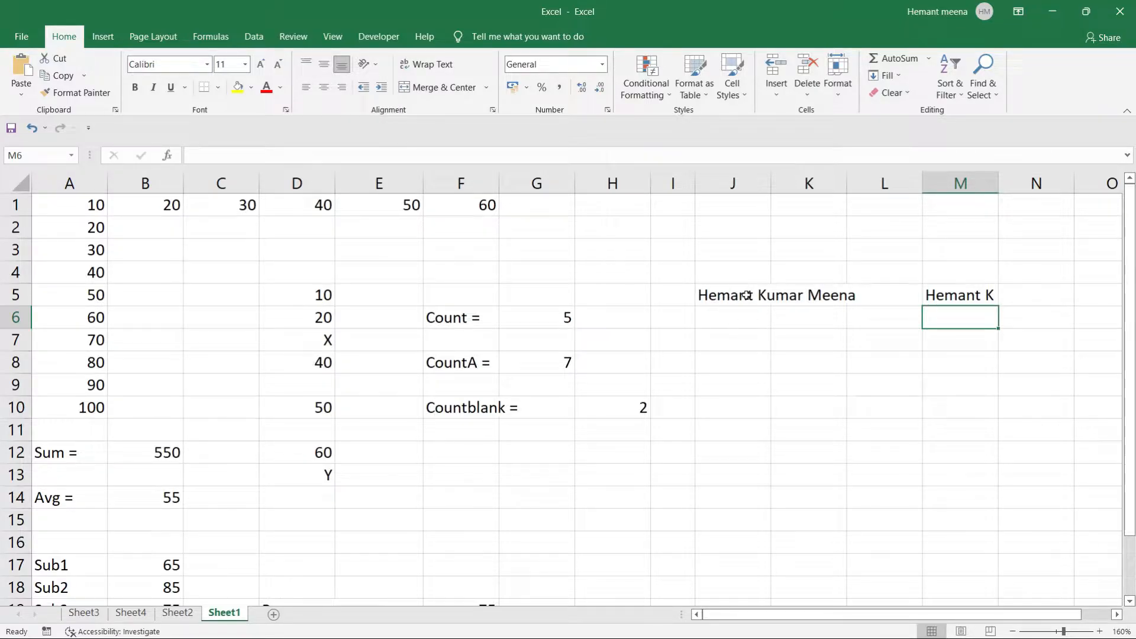
# Label N5 as 'Left'.
pyautogui.click(1017, 295)
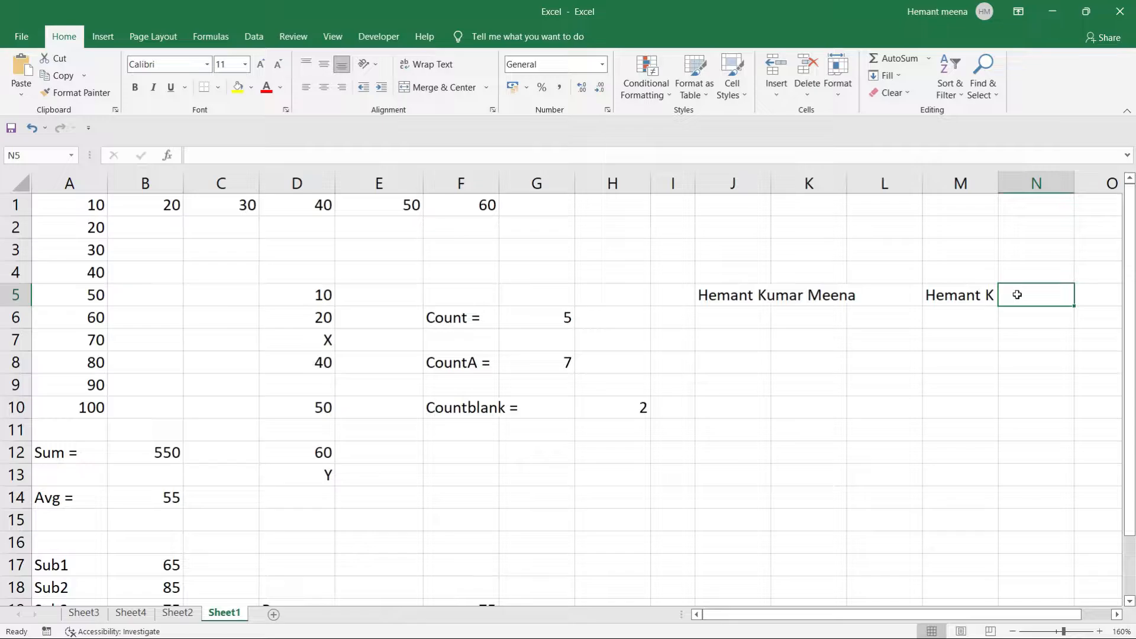
pyautogui.write('Left')
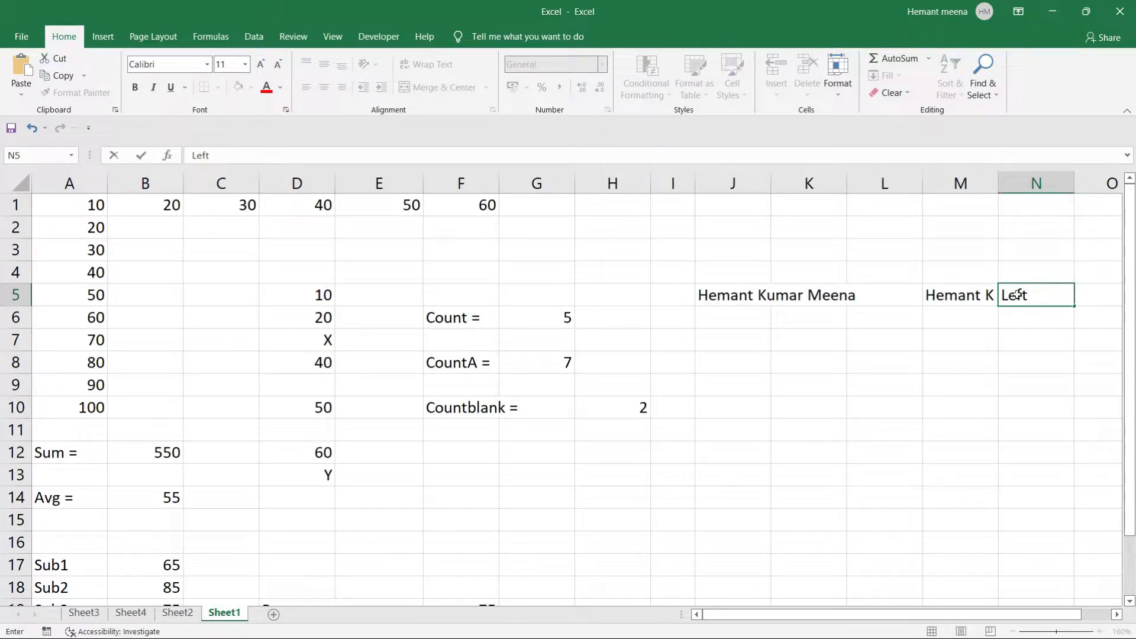
pyautogui.press('Return')
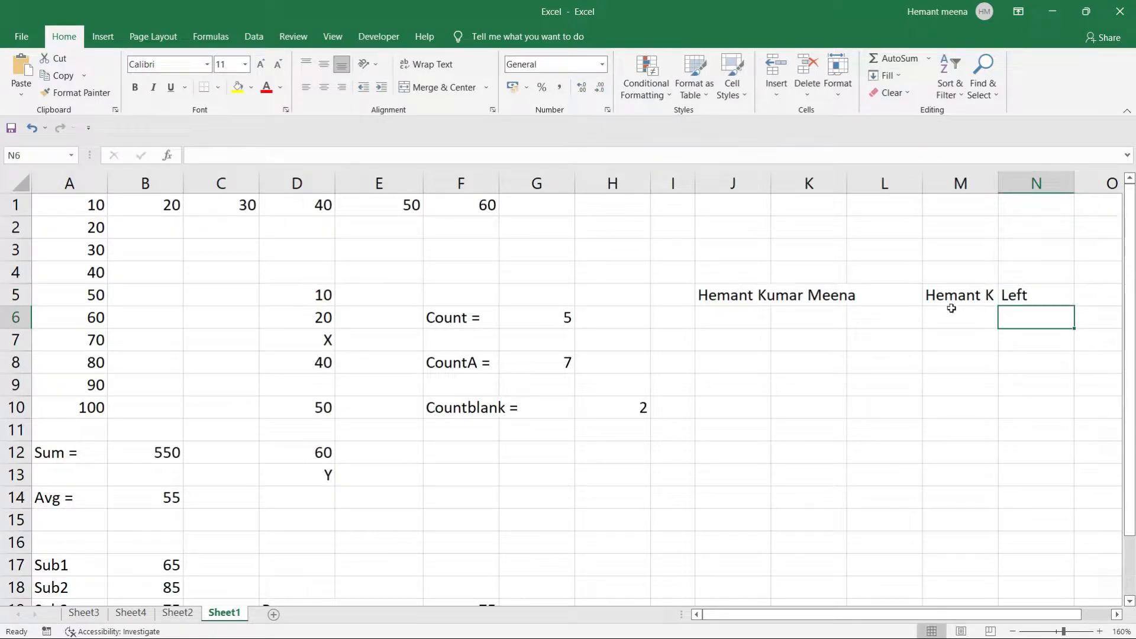
# Label N6 'Right' and enter =RIGHT(J5,5) in M6 for the name's last 5 characters.
pyautogui.write('Right')
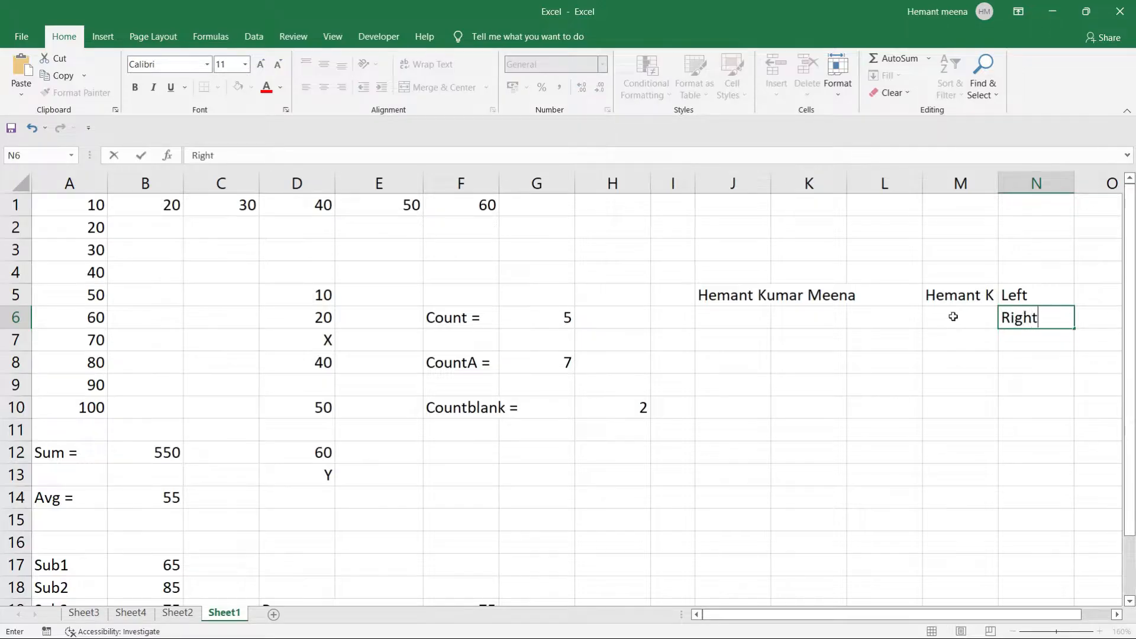
pyautogui.press('Return')
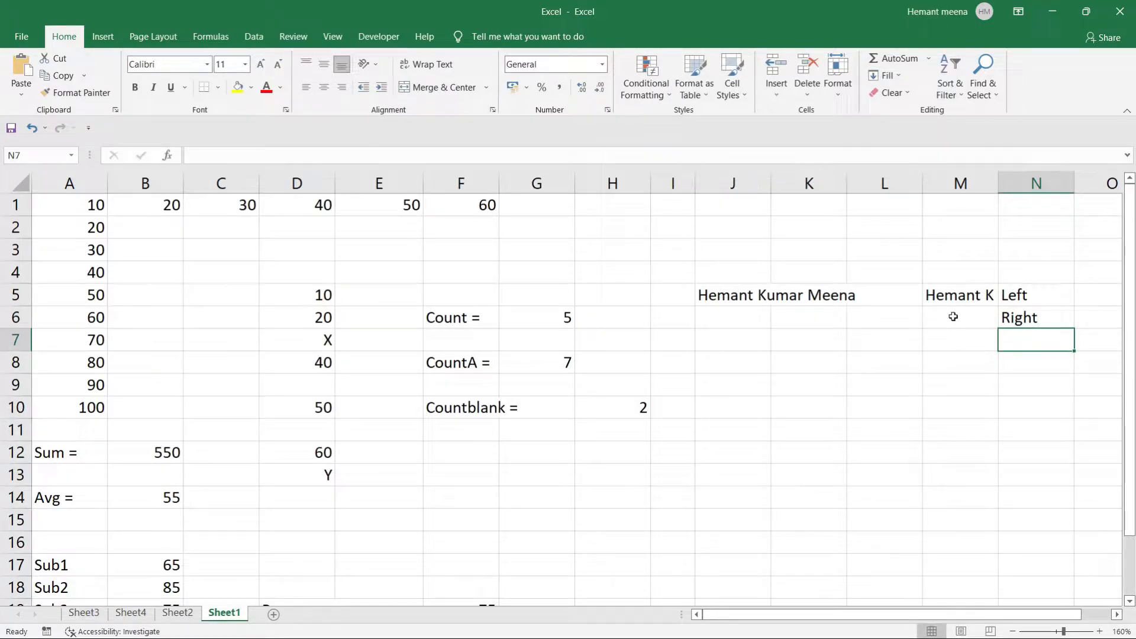
pyautogui.click(953, 318)
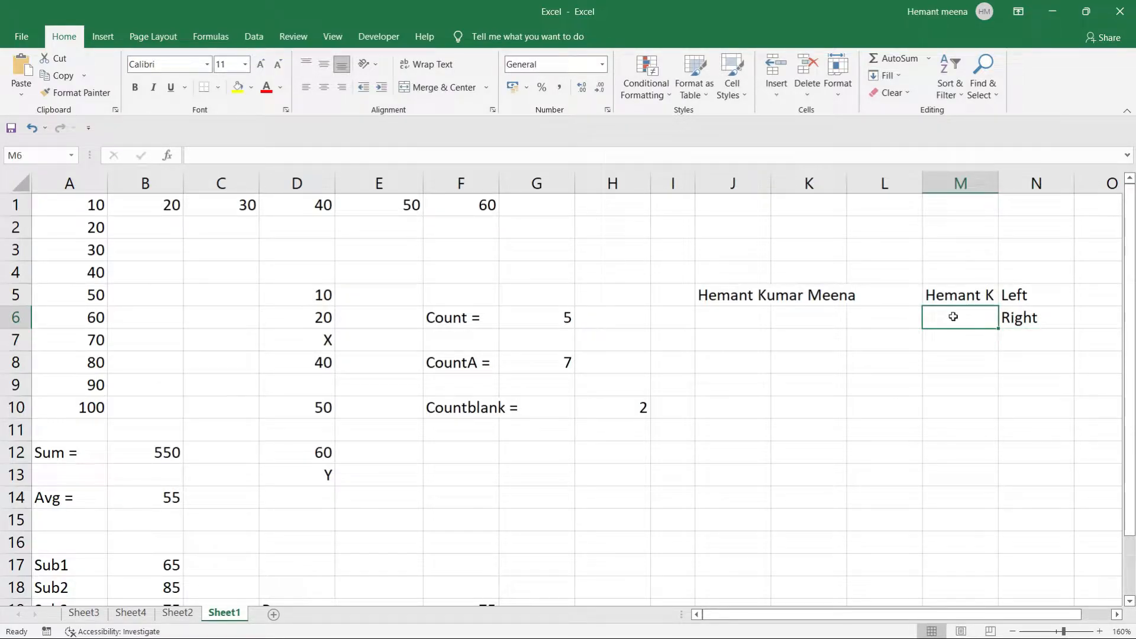
pyautogui.write('=right')
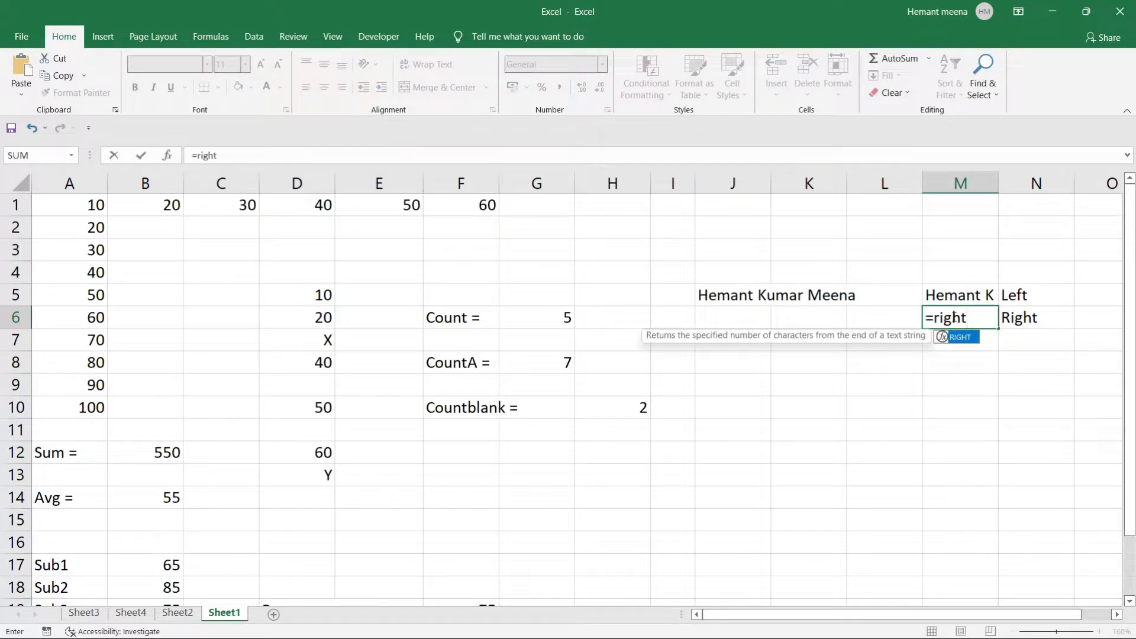
pyautogui.press('Tab')
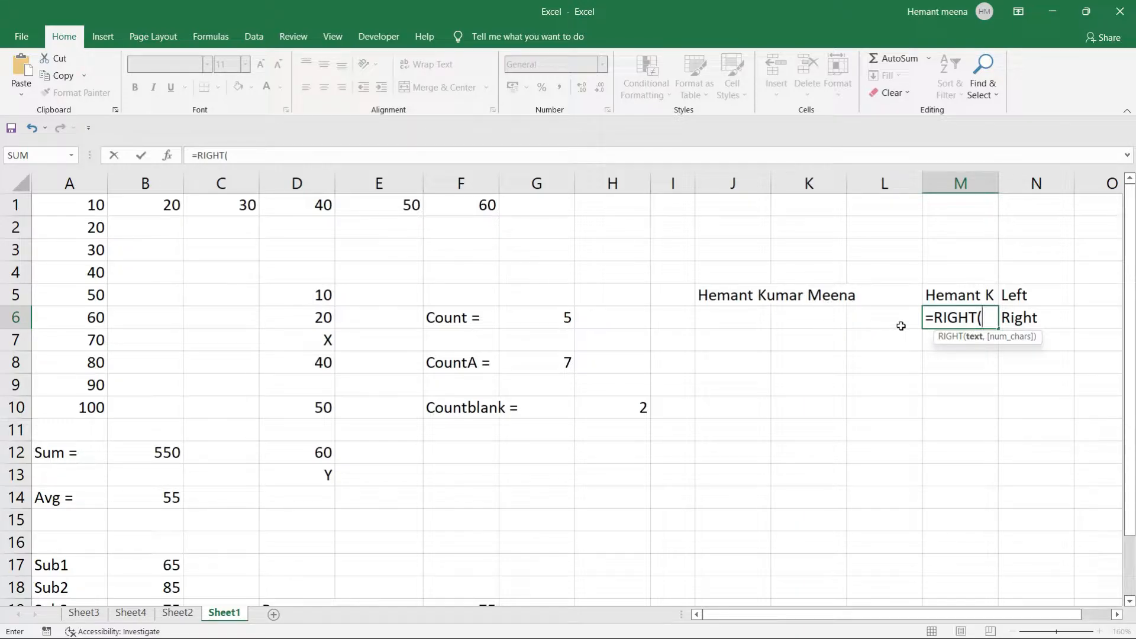
pyautogui.click(725, 295)
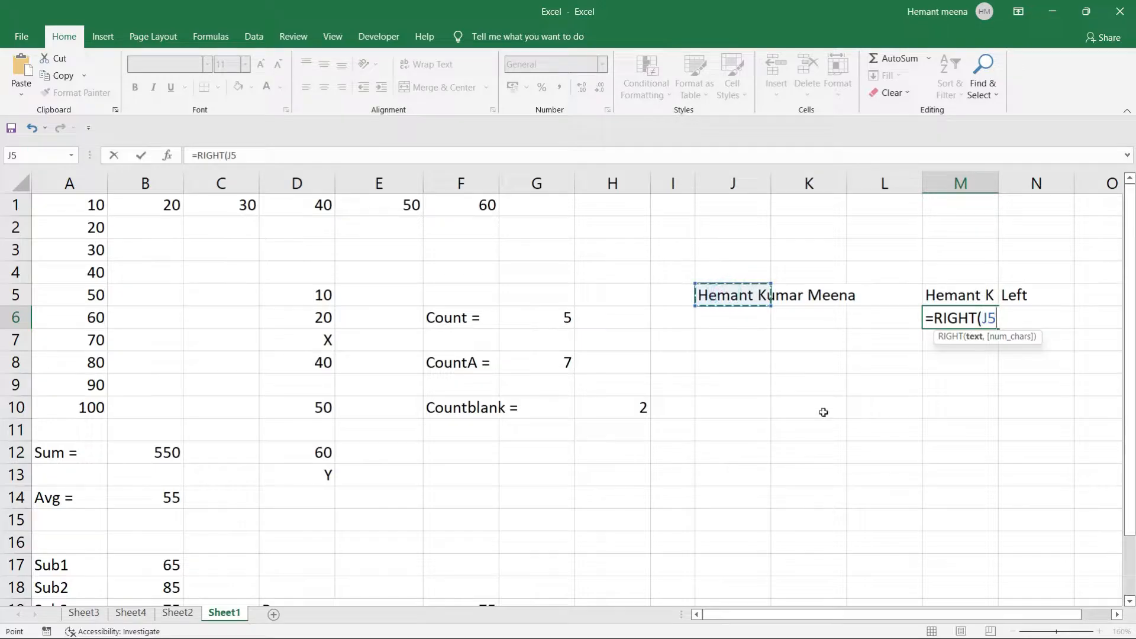
pyautogui.write(',5')
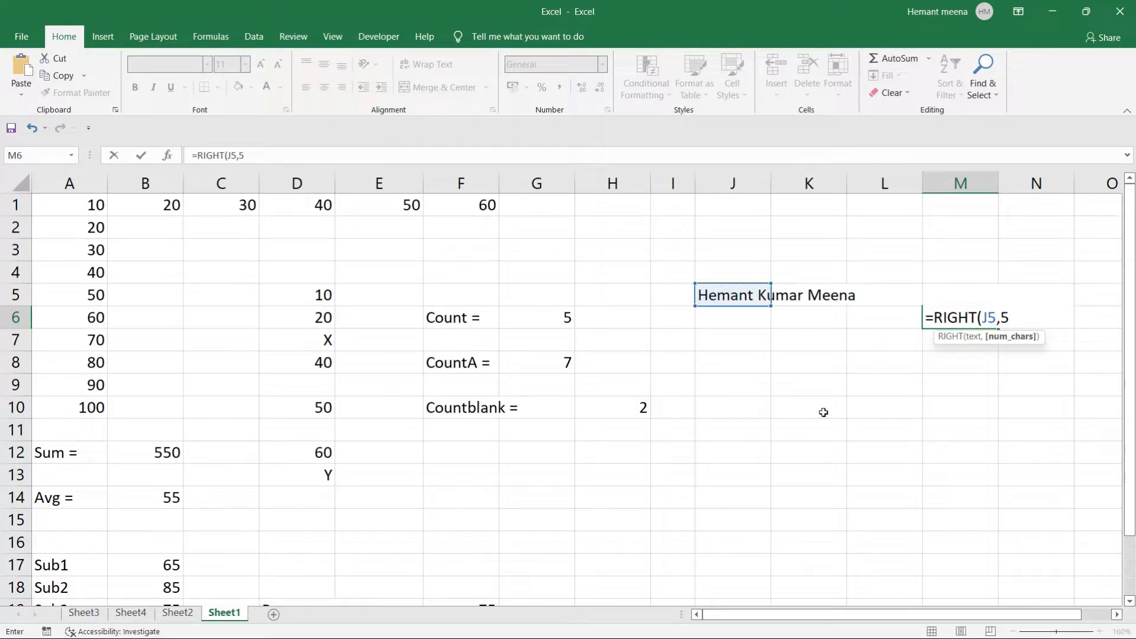
pyautogui.write(')')
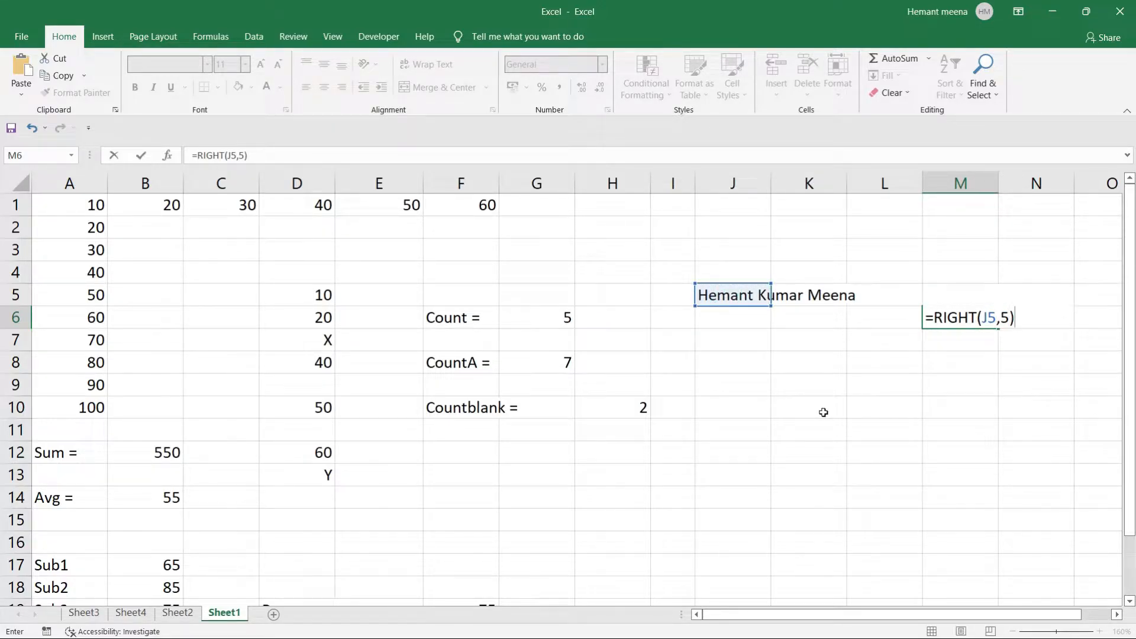
pyautogui.press('Return')
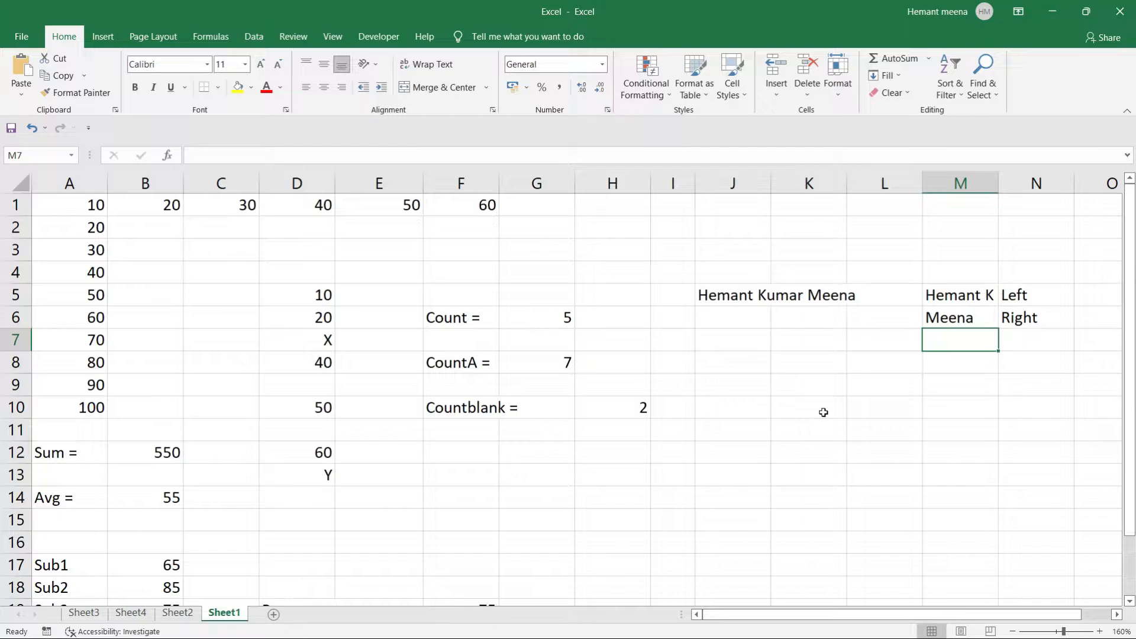
# Label N7 as 'Mid'.
pyautogui.click(1018, 343)
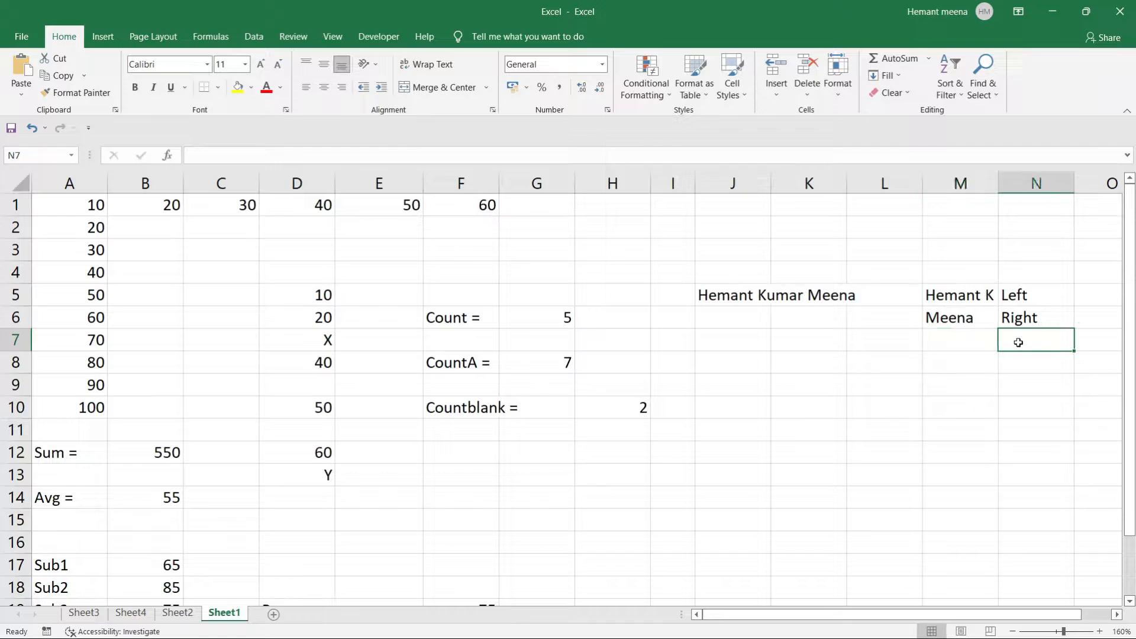
pyautogui.write('Mid')
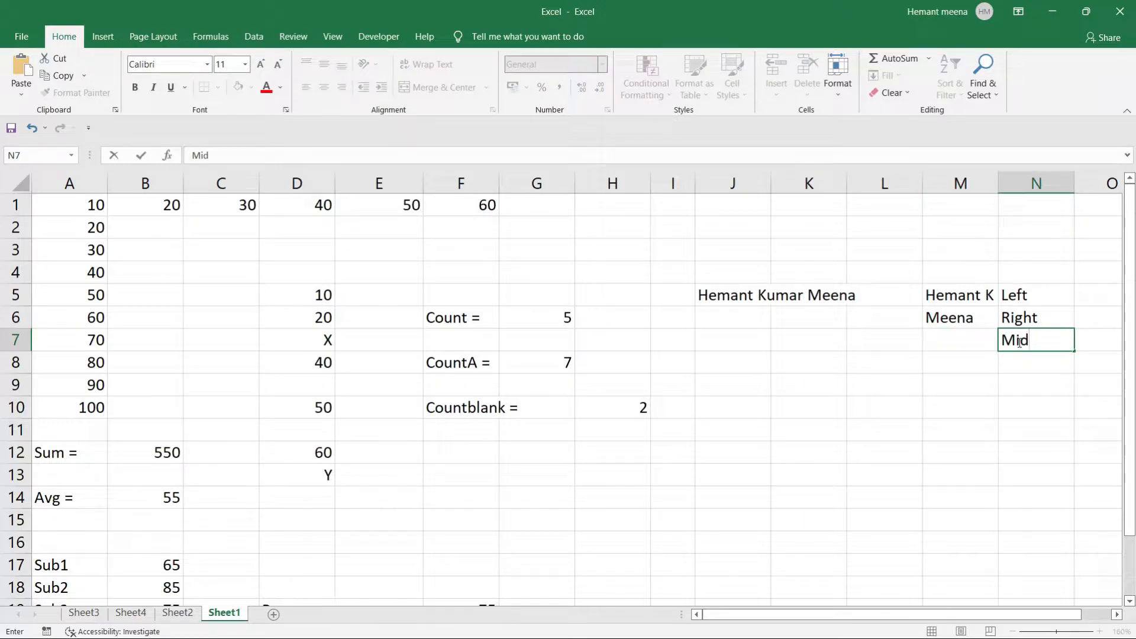
pyautogui.press('Left')
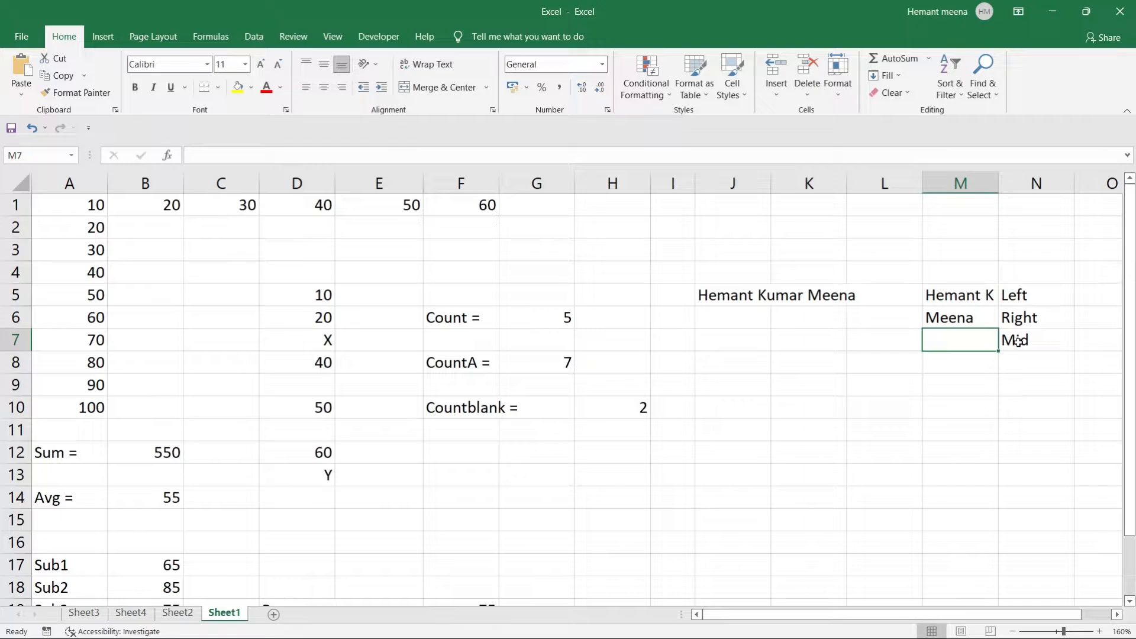
# Enter =MID(J5,8,5) in M7 to extract 5 characters starting at position 8.
pyautogui.write('=mid')
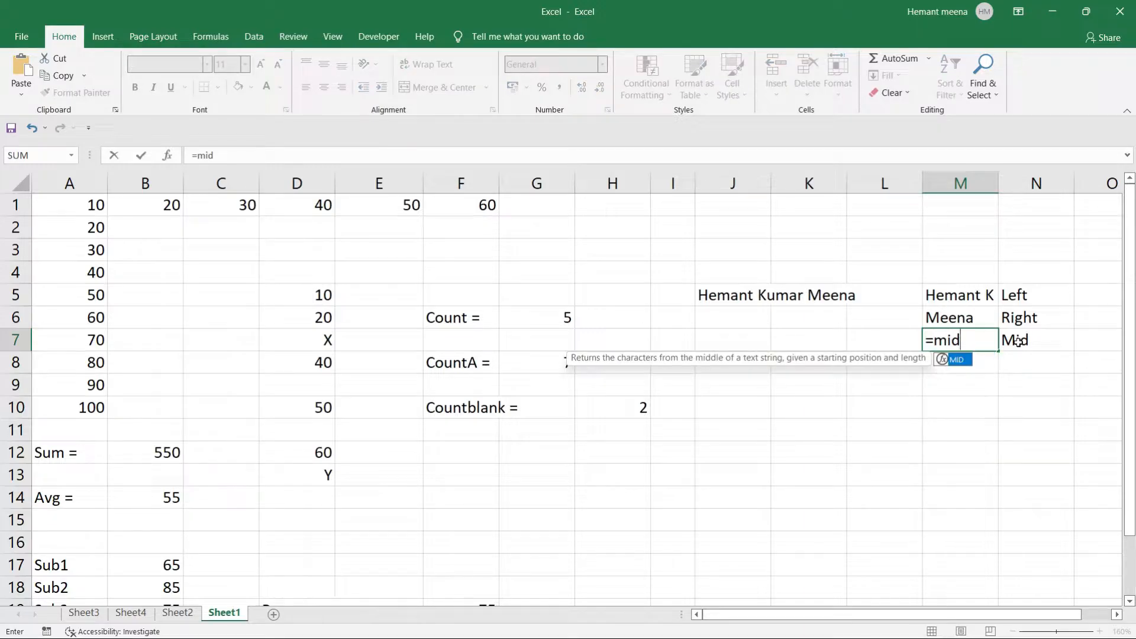
pyautogui.press('Tab')
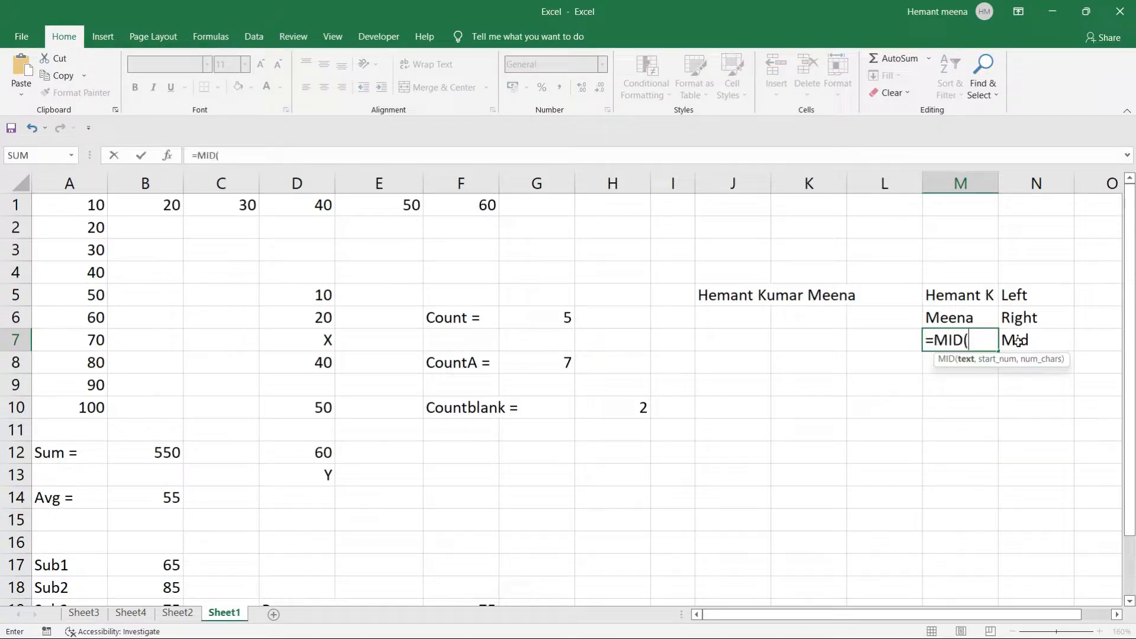
pyautogui.click(727, 294)
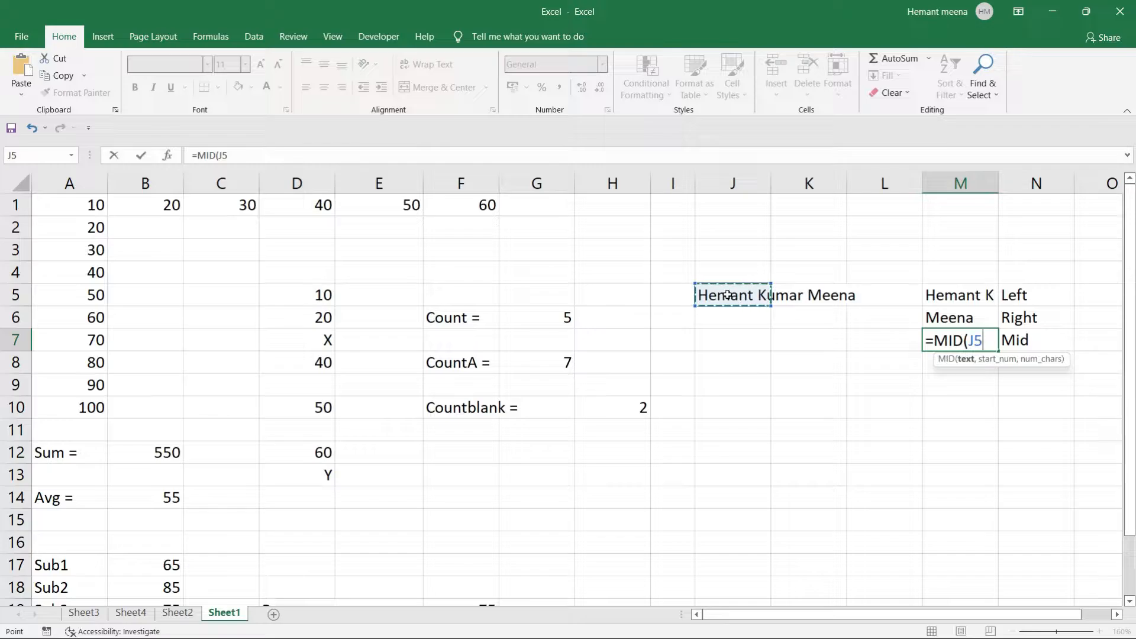
pyautogui.write(',')
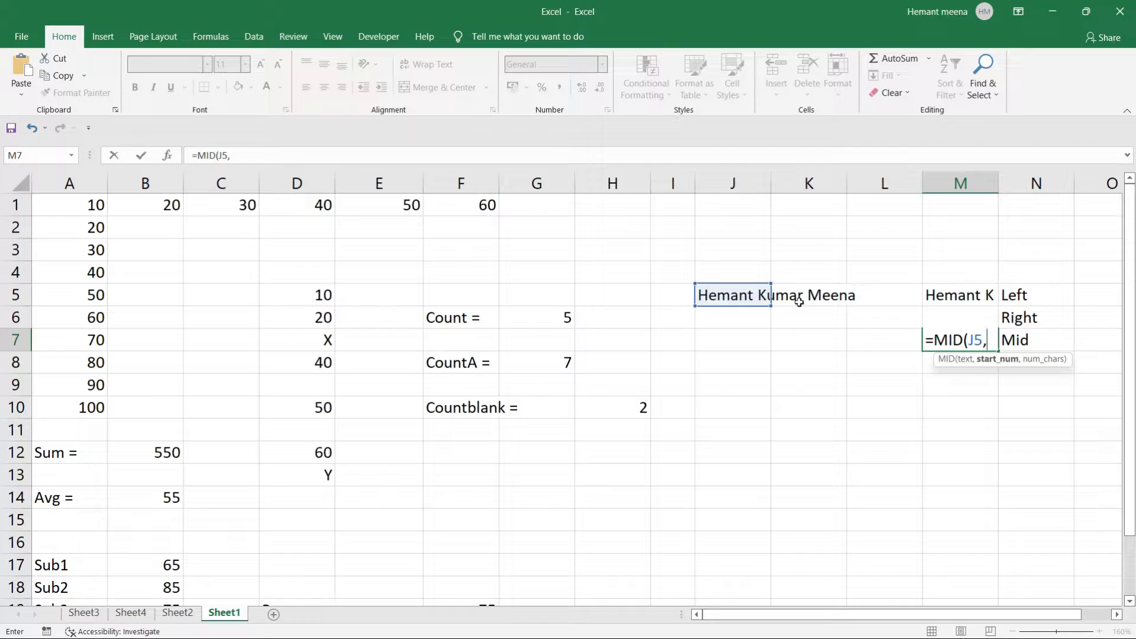
pyautogui.write('8')
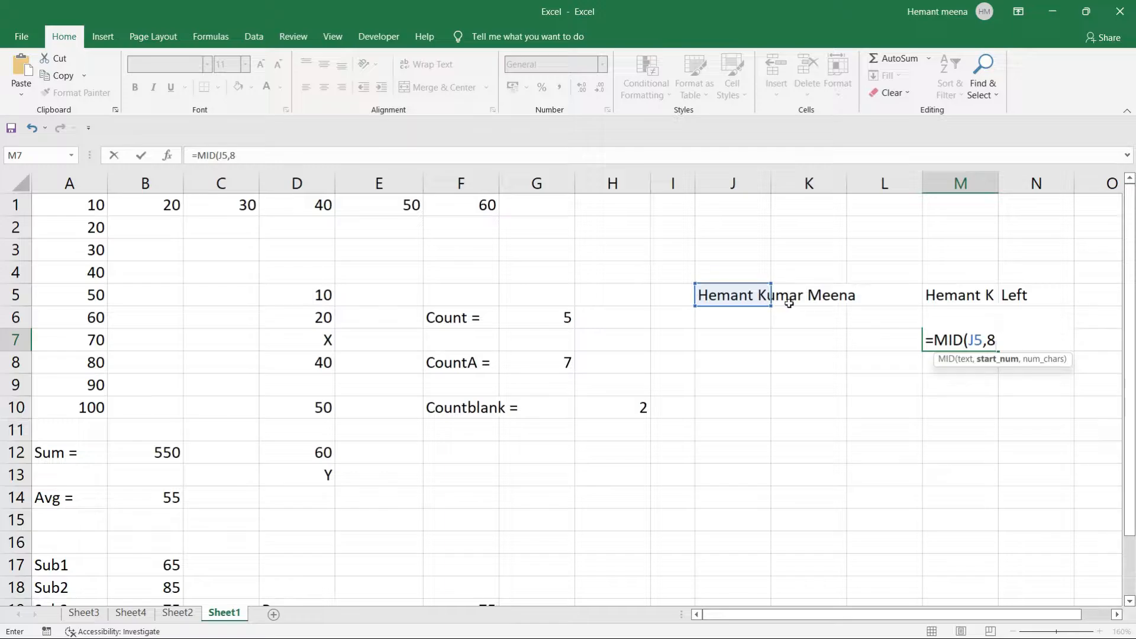
pyautogui.write('.')
pyautogui.press('BackSpace')
pyautogui.press('BackSpace')
pyautogui.write(',5)')
pyautogui.press('Return')
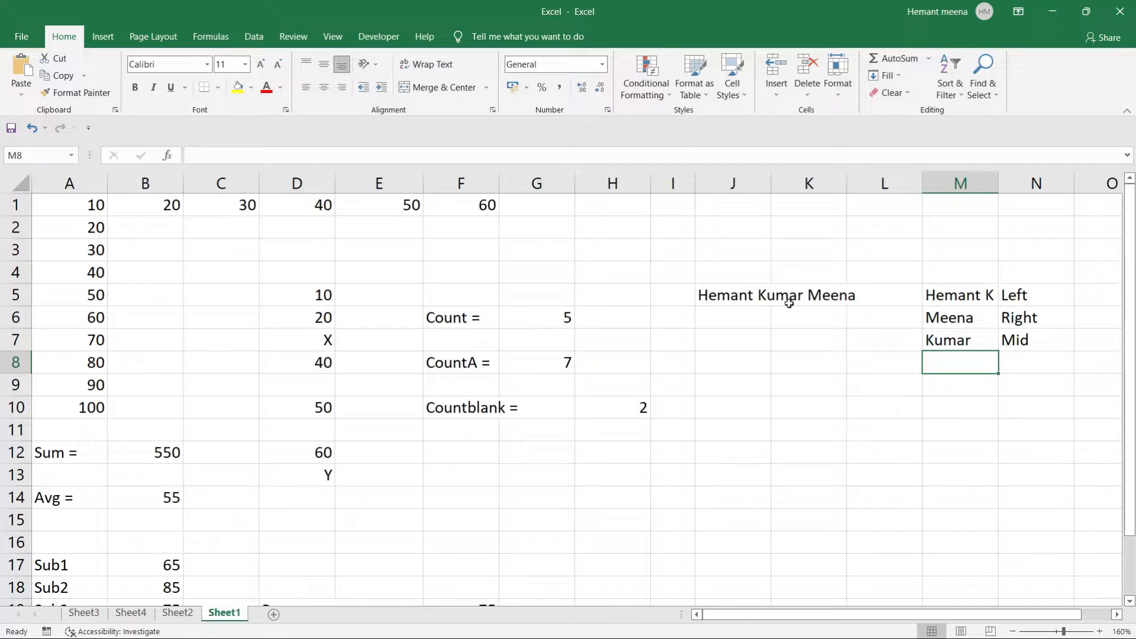
pyautogui.click(940, 337)
pyautogui.doubleClick(940, 340)
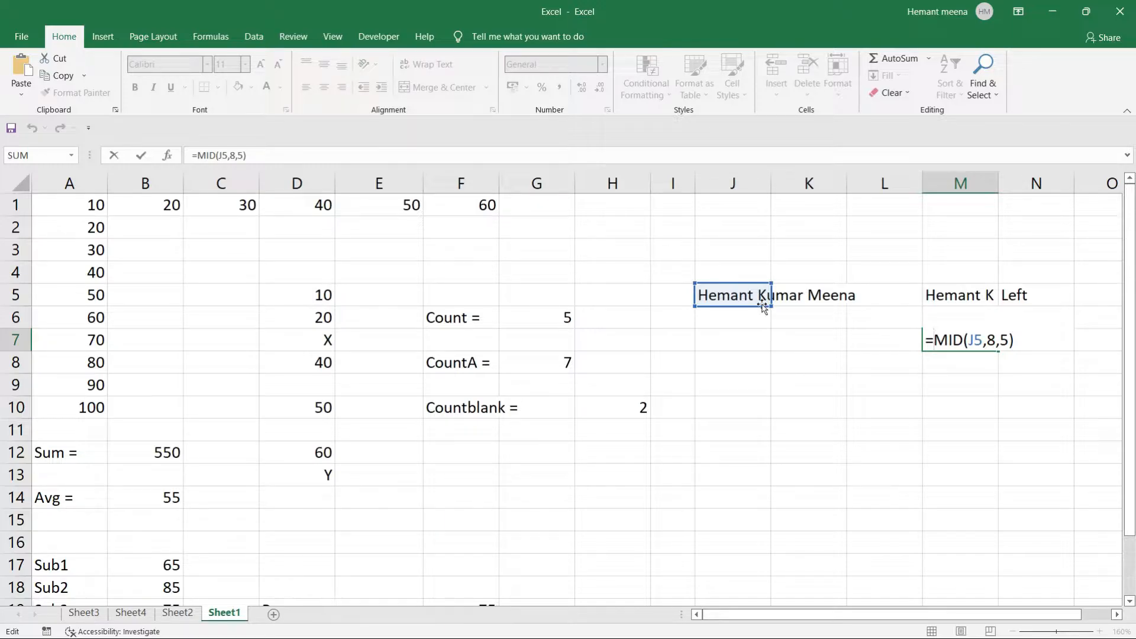
pyautogui.press('Return')
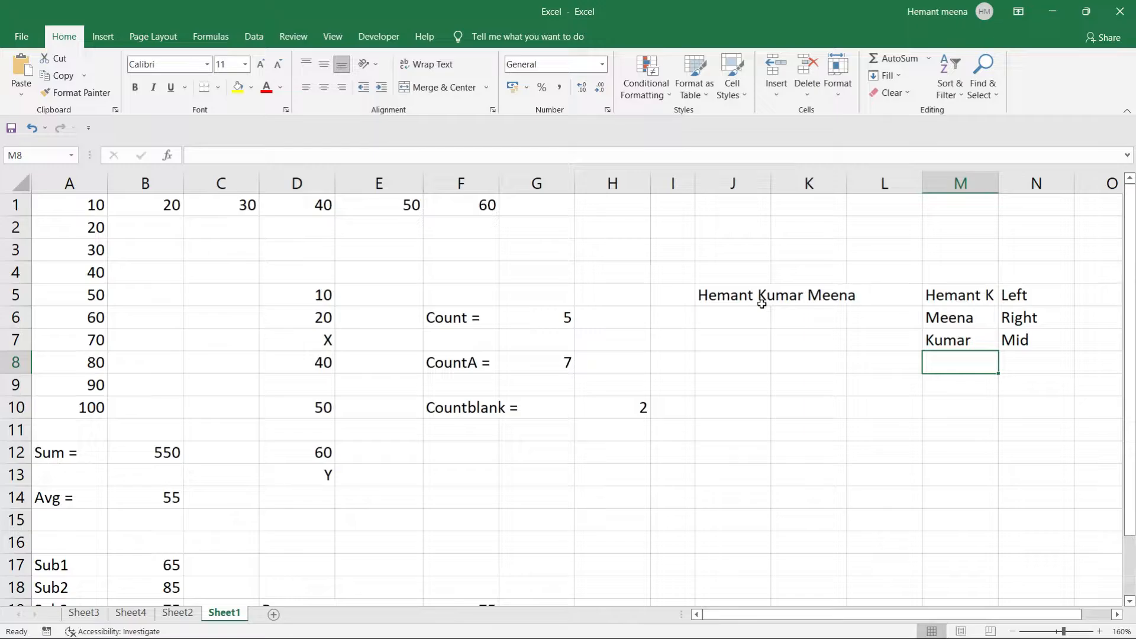
# Label N8 as 'Length', correcting the misspelling.
pyautogui.click(1021, 363)
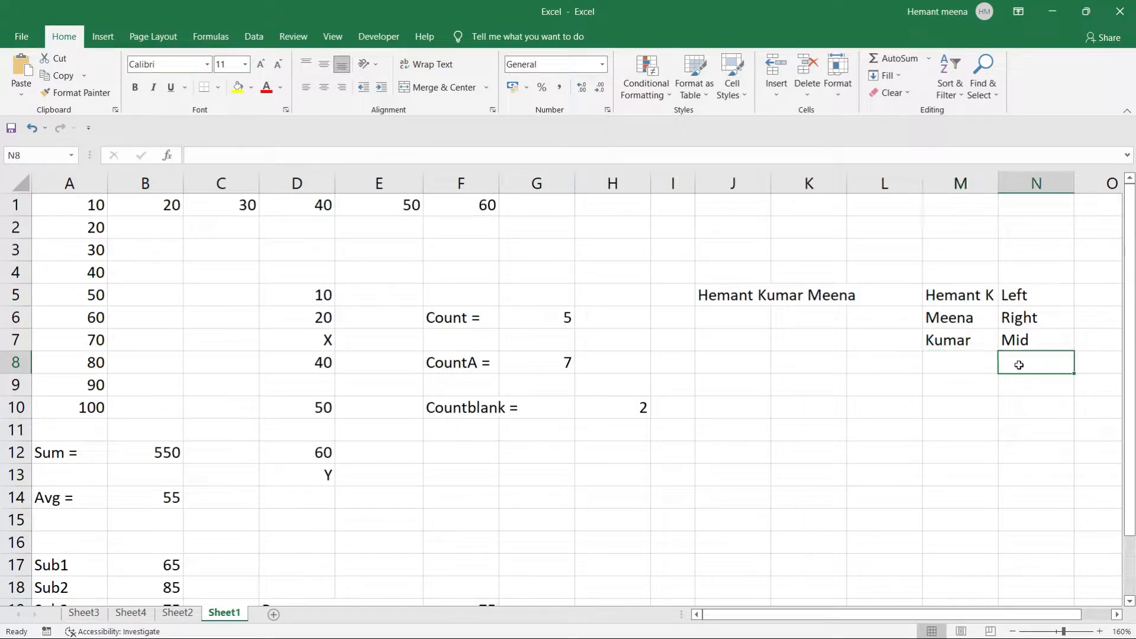
pyautogui.write('Lengh')
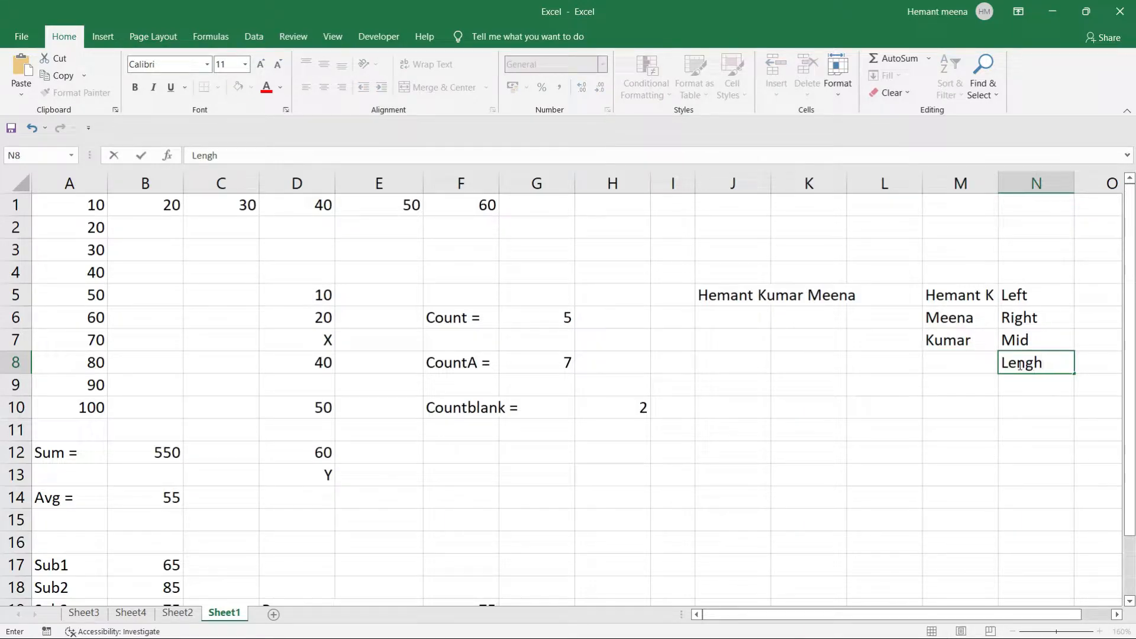
pyautogui.press('Left')
pyautogui.write('t')
pyautogui.press('Return')
# Enter =LEN(J5) in M8 so it returns 18.
pyautogui.click(954, 360)
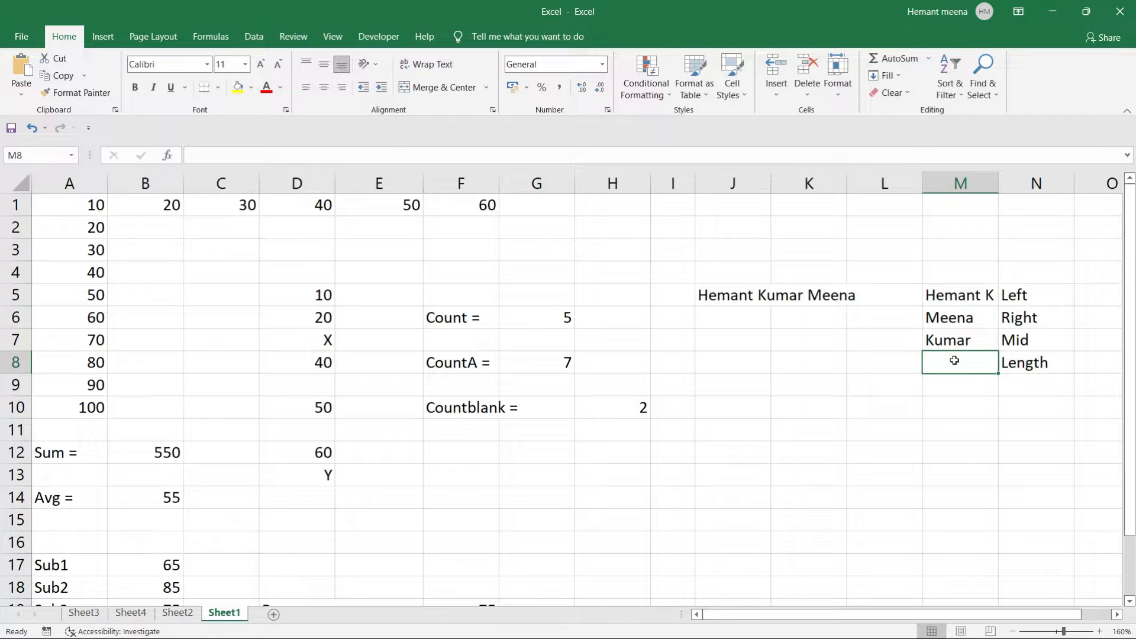
pyautogui.write('=len')
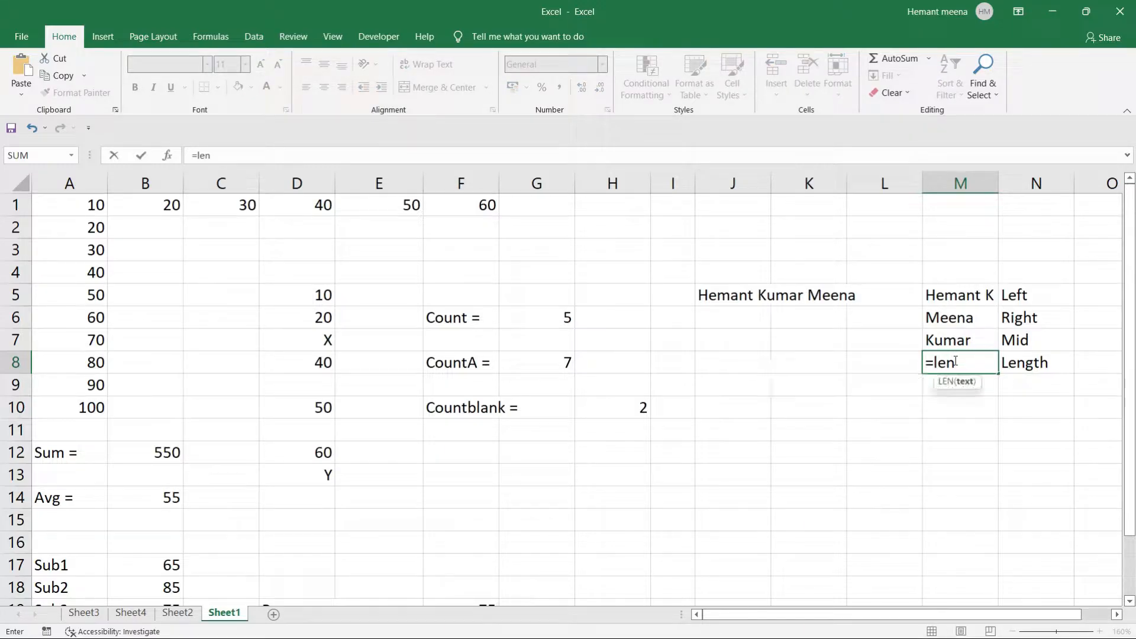
pyautogui.press('Tab')
pyautogui.click(718, 297)
pyautogui.write(')')
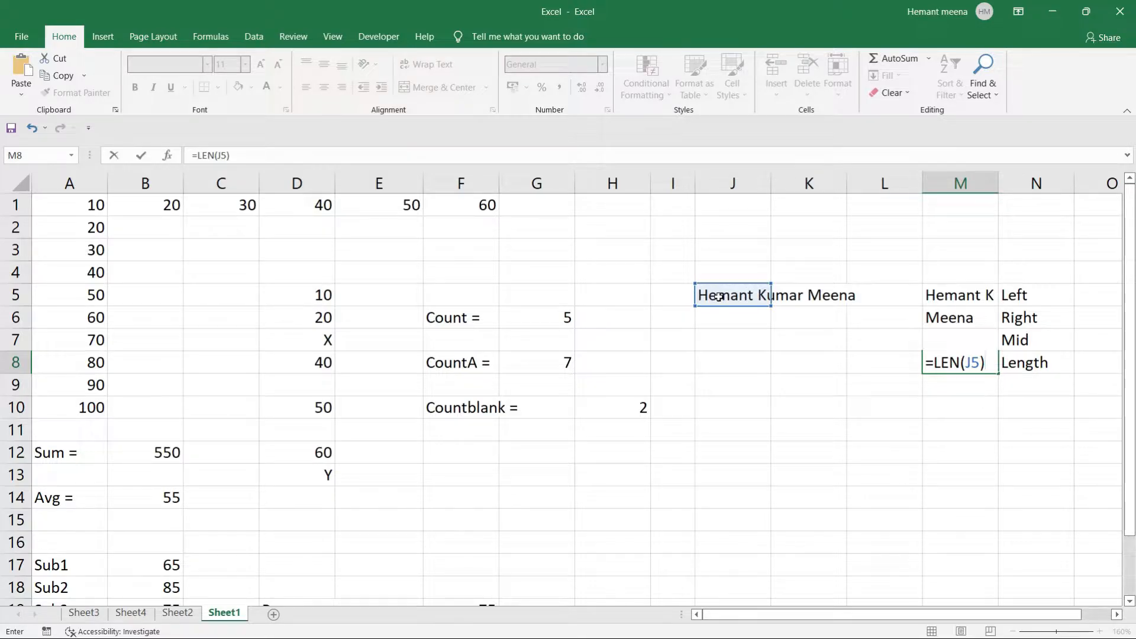
pyautogui.press('Return')
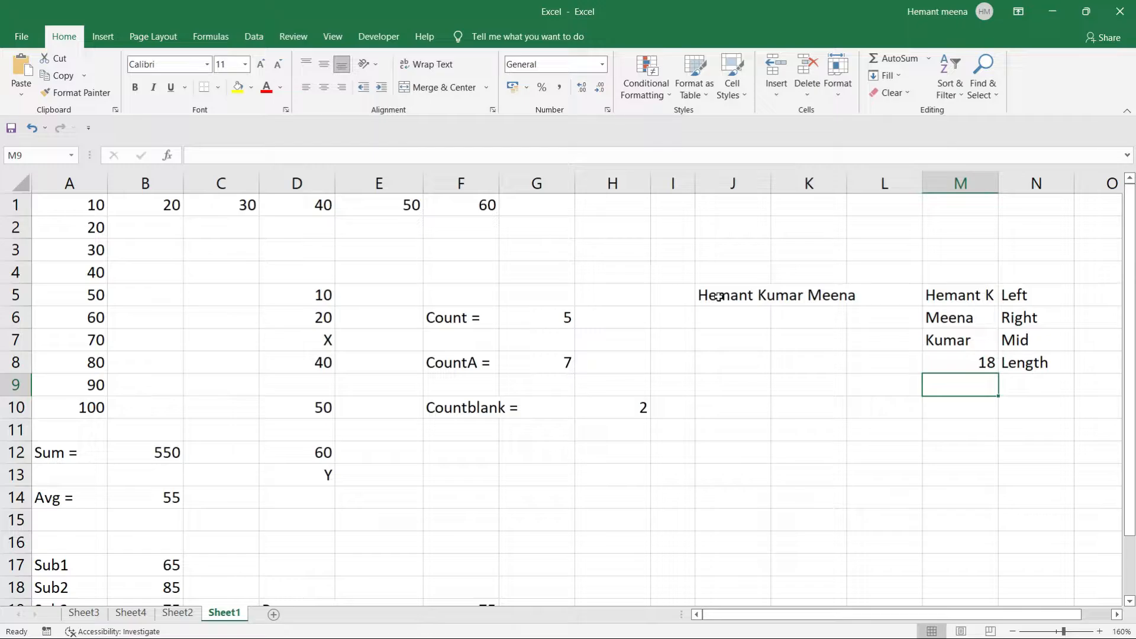
pyautogui.click(704, 295)
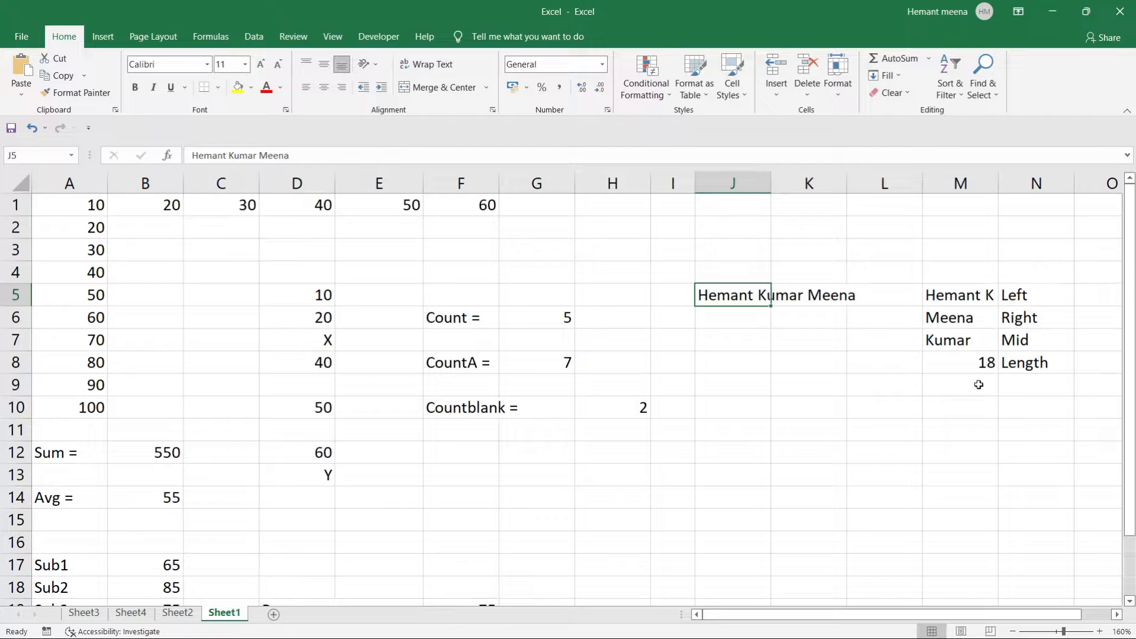
# Widen column K considerably, then start editing cell J11.
pyautogui.click(754, 413)
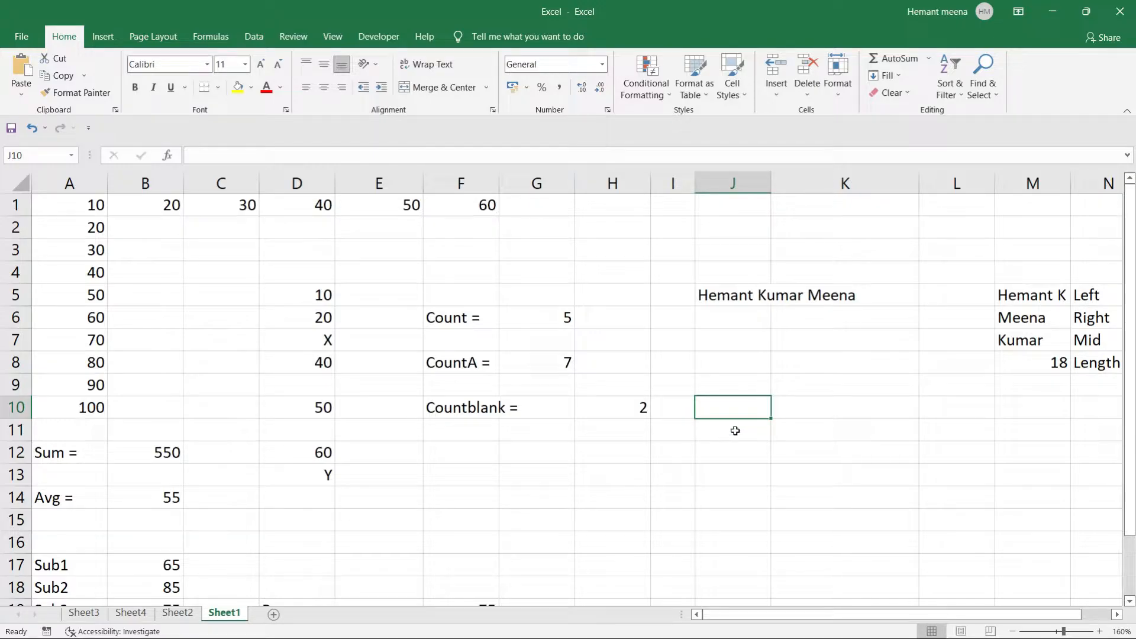
pyautogui.click(734, 431)
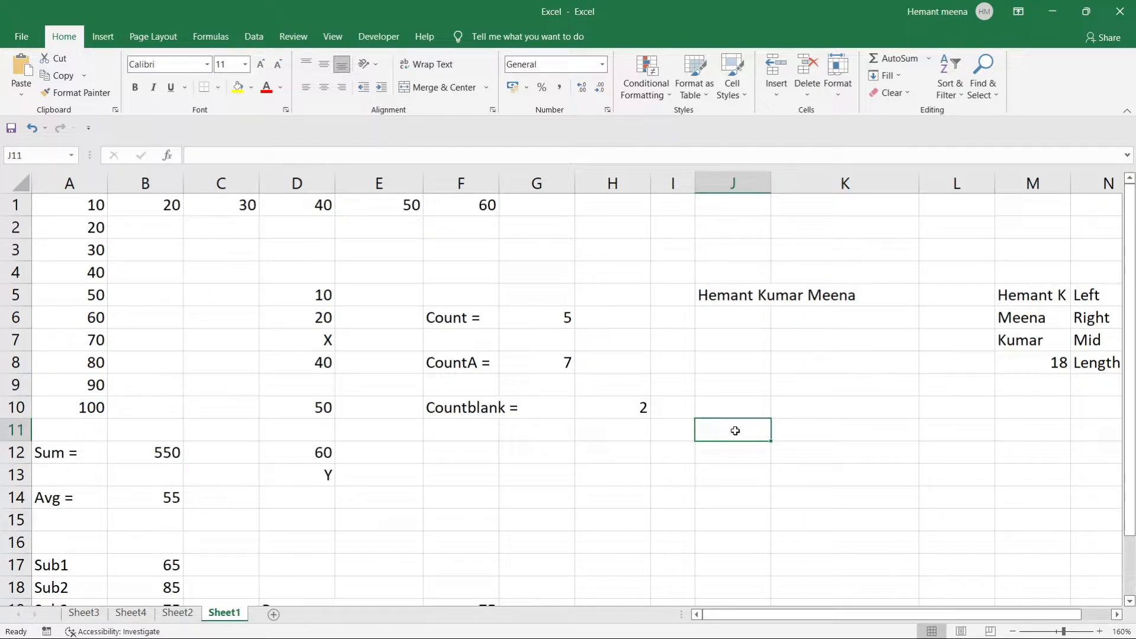
pyautogui.doubleClick(734, 430)
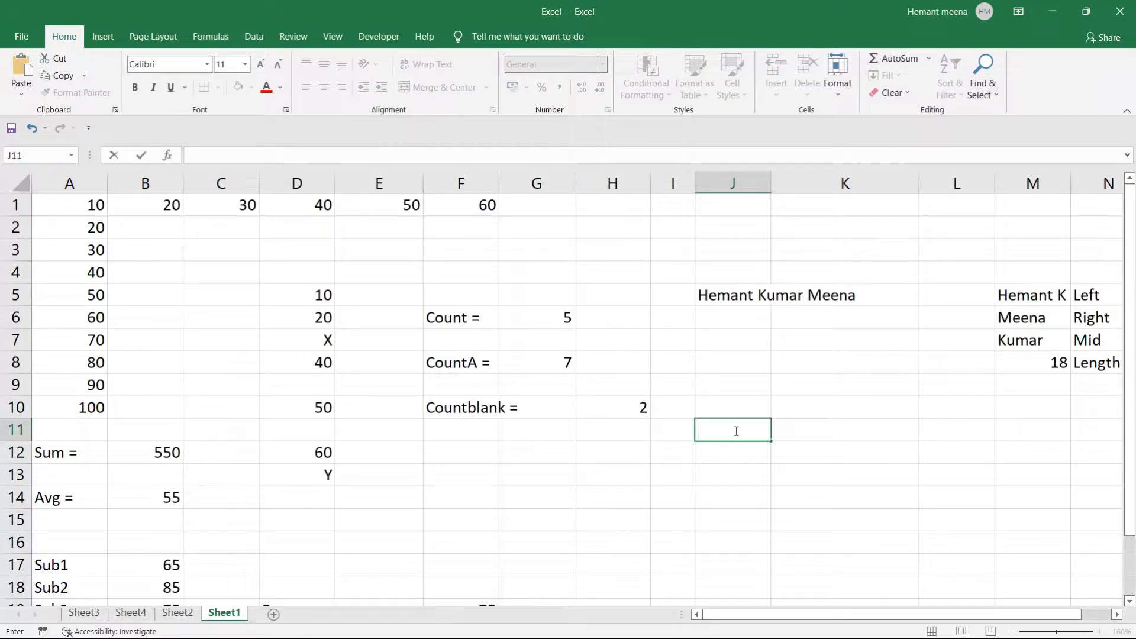
# Label J11 'Date =' and enter the date 06-06-2022 in K11.
pyautogui.write('Date =')
pyautogui.press('Tab')
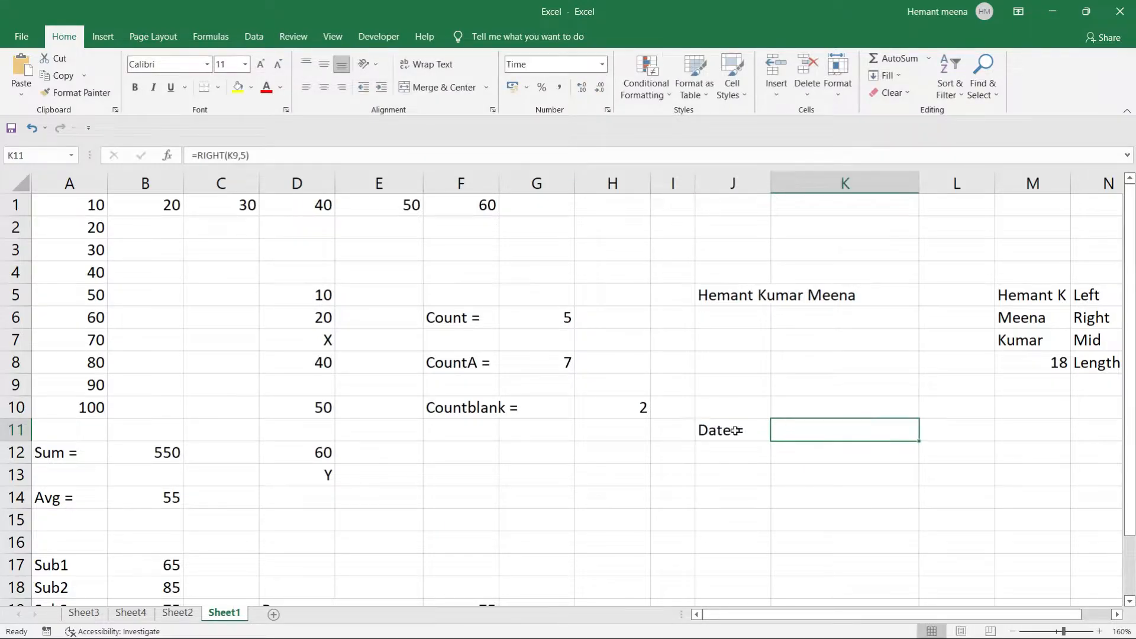
pyautogui.click(787, 428)
pyautogui.doubleClick(787, 428)
pyautogui.press('Escape')
pyautogui.write('06-07')
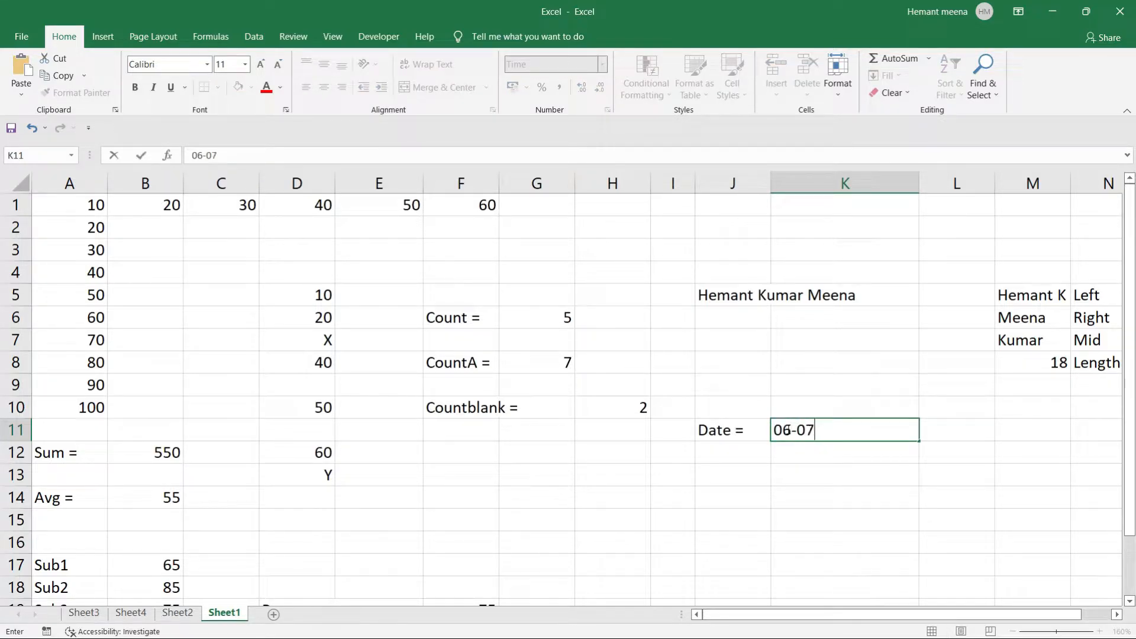
pyautogui.press('BackSpace')
pyautogui.write('6-2022')
pyautogui.press('Return')
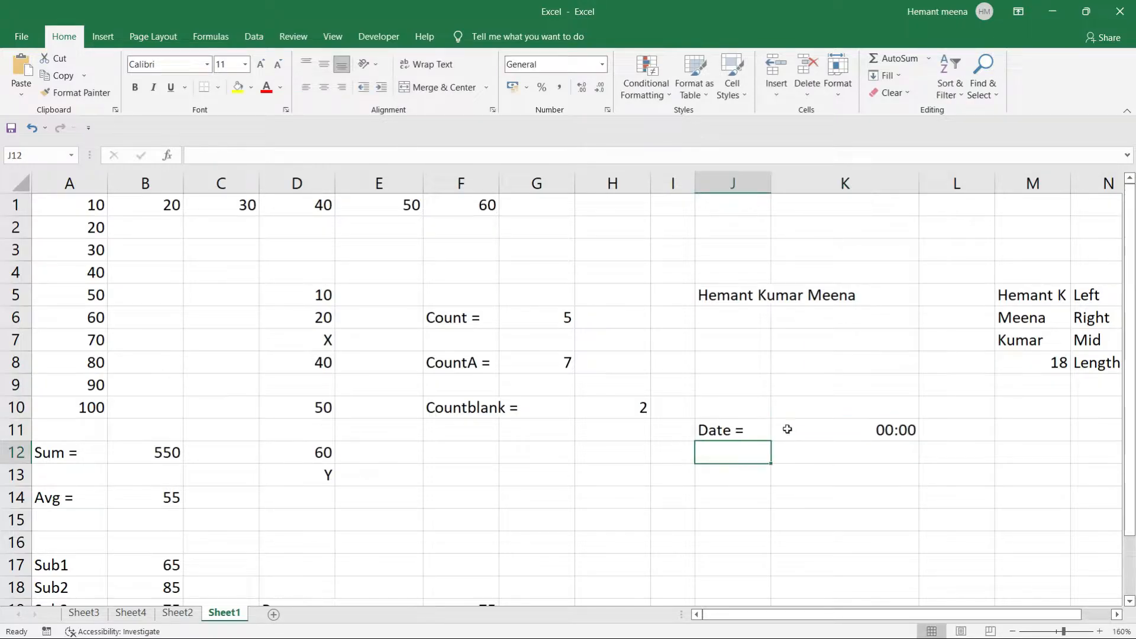
# Format K11 with the 14-03-2012 (dd-mm-yyyy) date style.
pyautogui.click(804, 452)
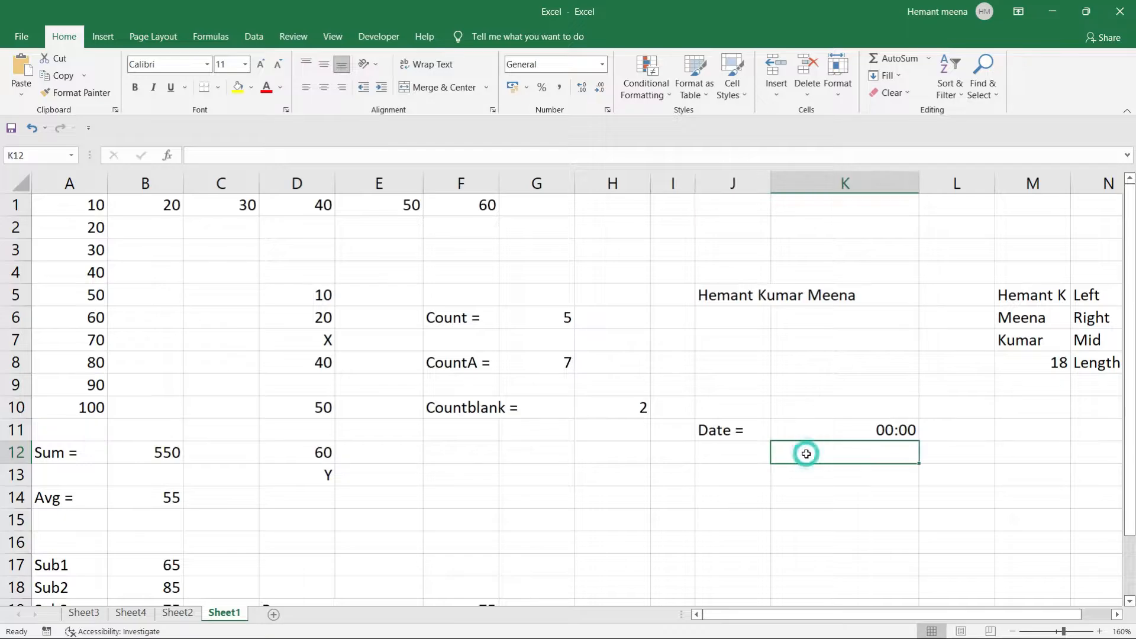
pyautogui.click(844, 421)
pyautogui.rightClick(846, 431)
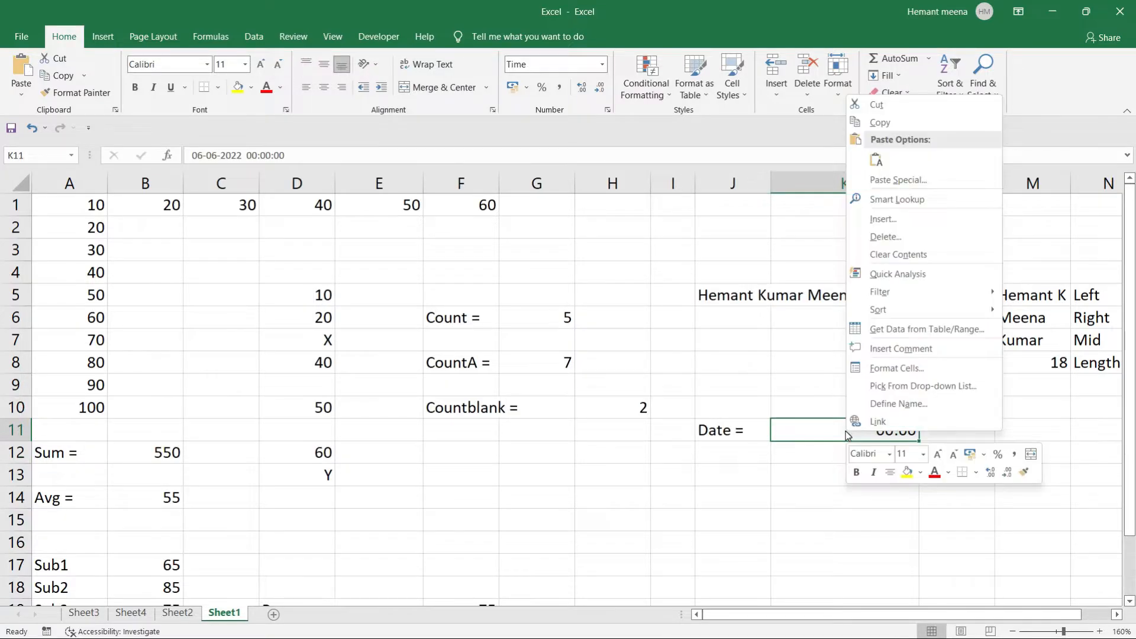
pyautogui.click(894, 367)
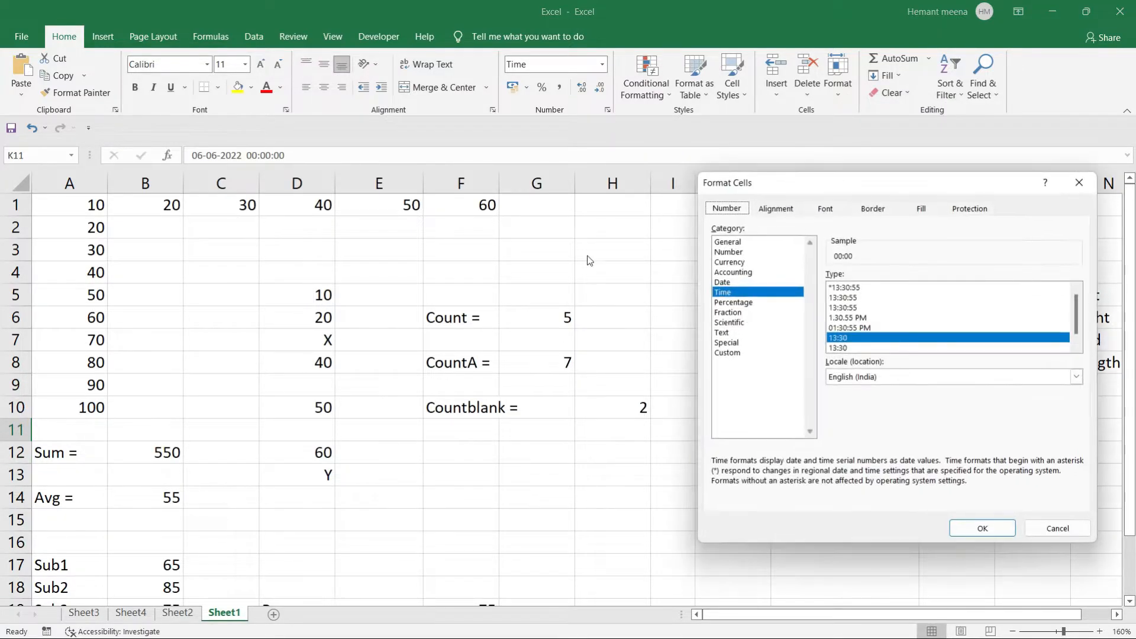
pyautogui.click(722, 282)
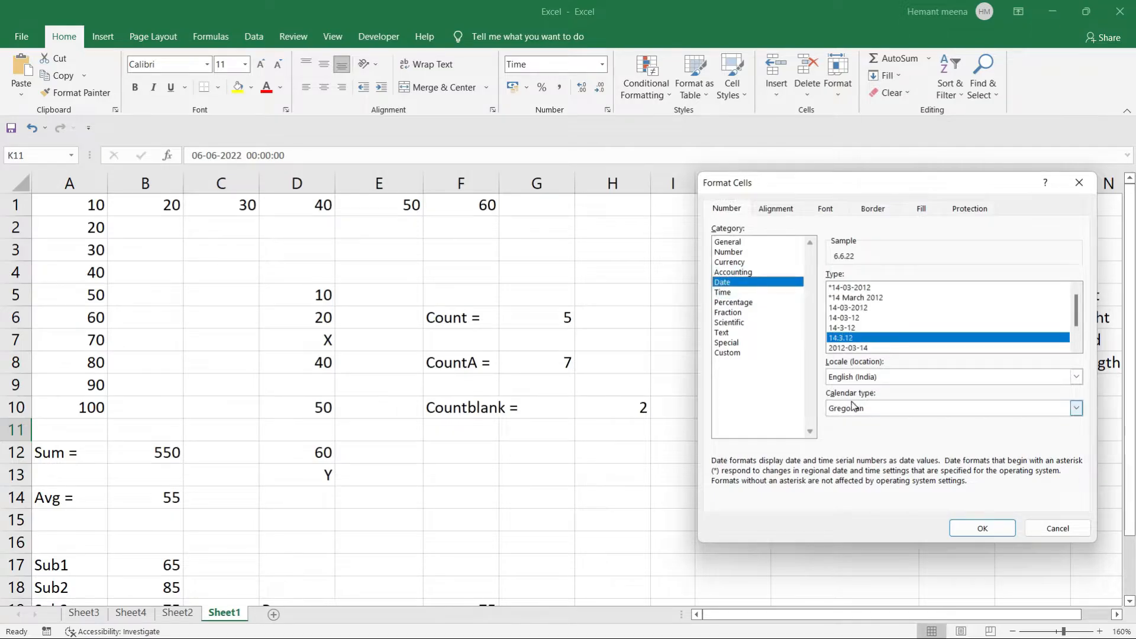
pyautogui.click(846, 308)
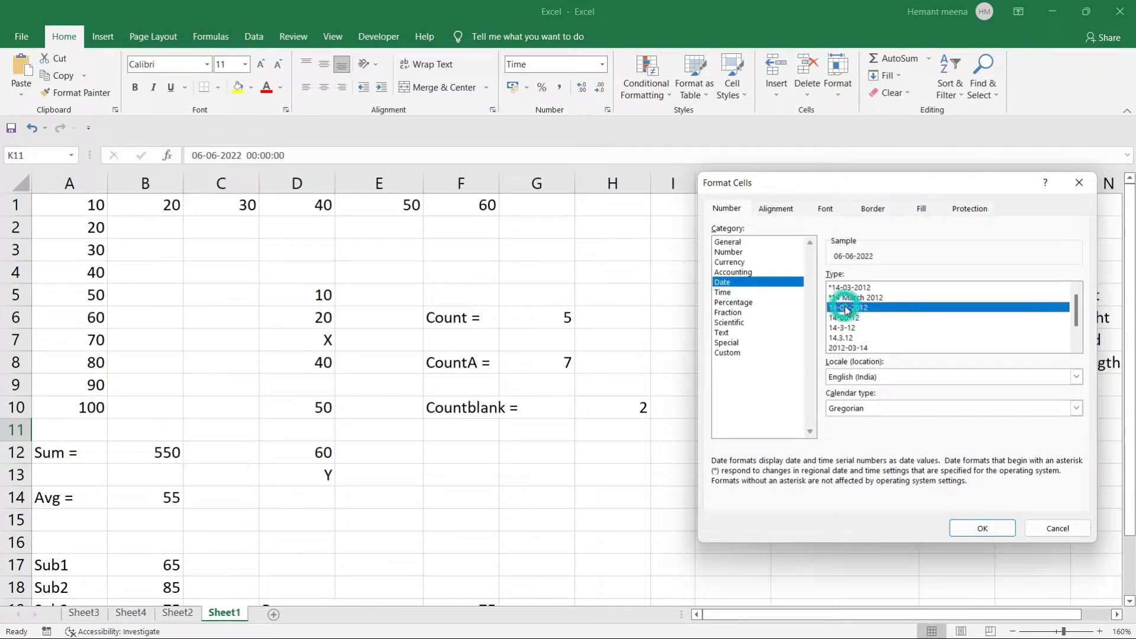
pyautogui.click(969, 529)
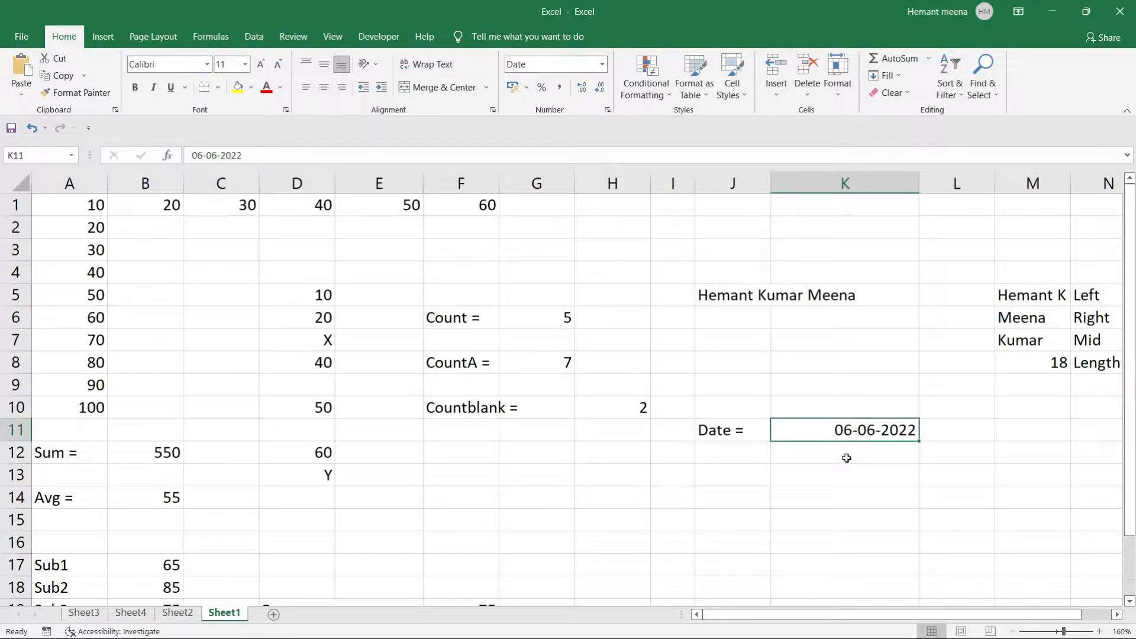
pyautogui.click(846, 457)
pyautogui.click(844, 476)
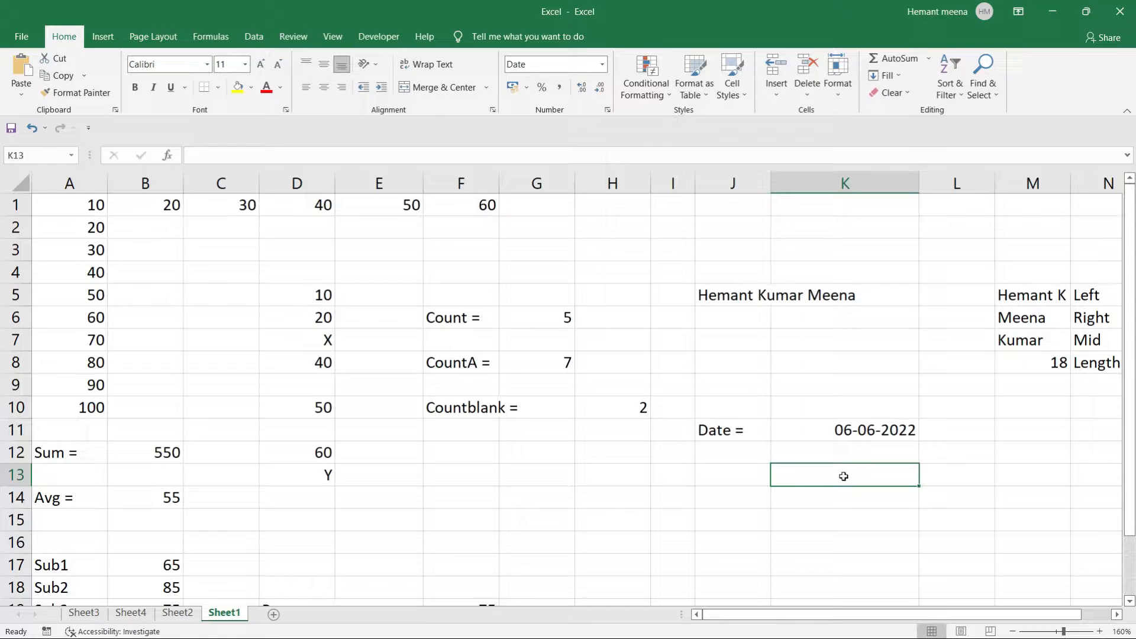
pyautogui.click(844, 430)
pyautogui.click(844, 431)
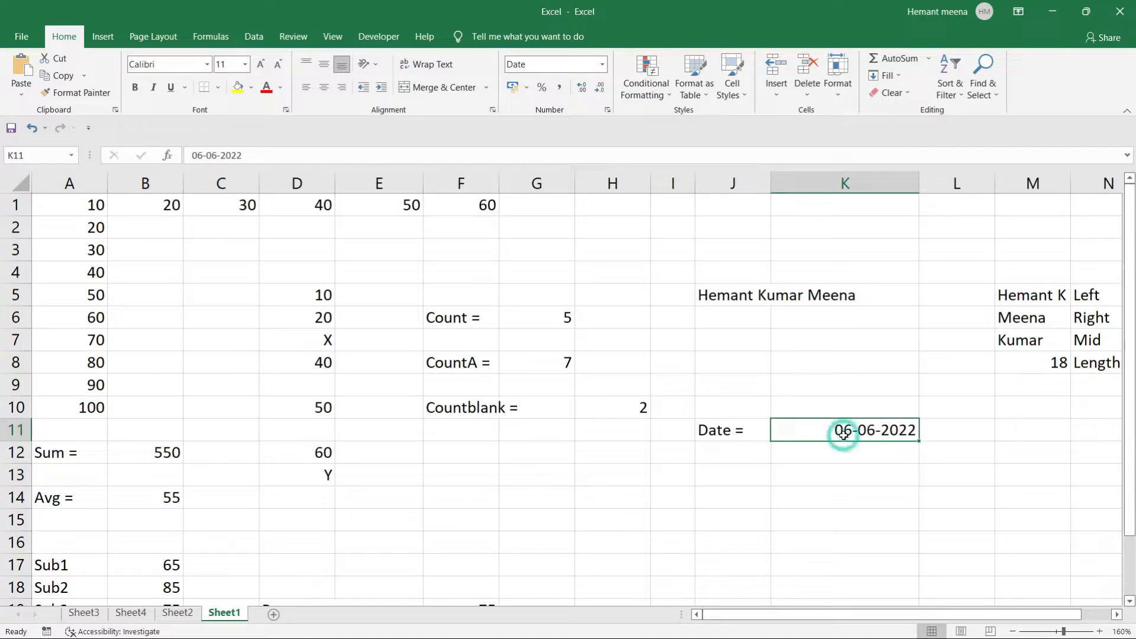
# Replace K11's typed date with =TODAY(), showing 06-06-2022.
pyautogui.press('BackSpace')
pyautogui.click(843, 429)
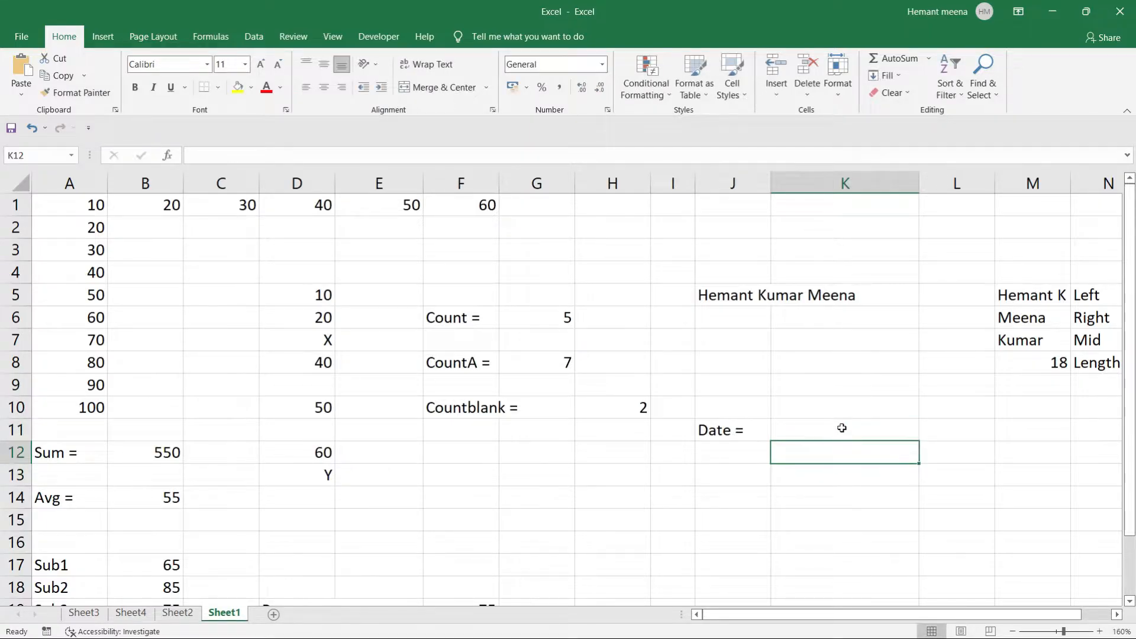
pyautogui.click(842, 428)
pyautogui.write('=toda')
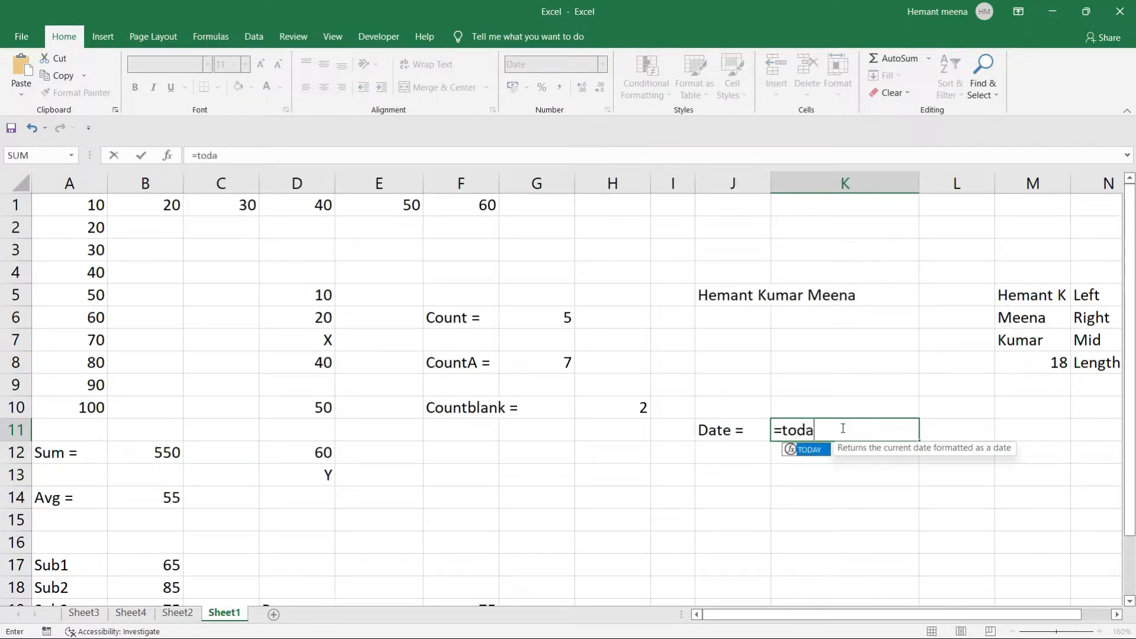
pyautogui.write('y()')
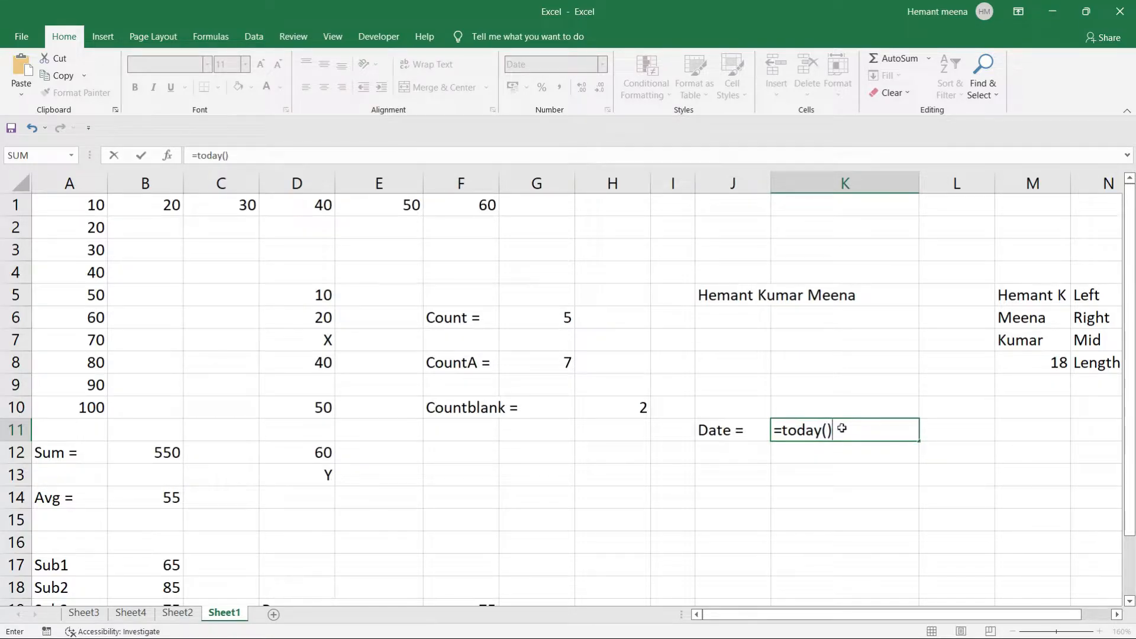
pyautogui.press('Return')
pyautogui.click(847, 471)
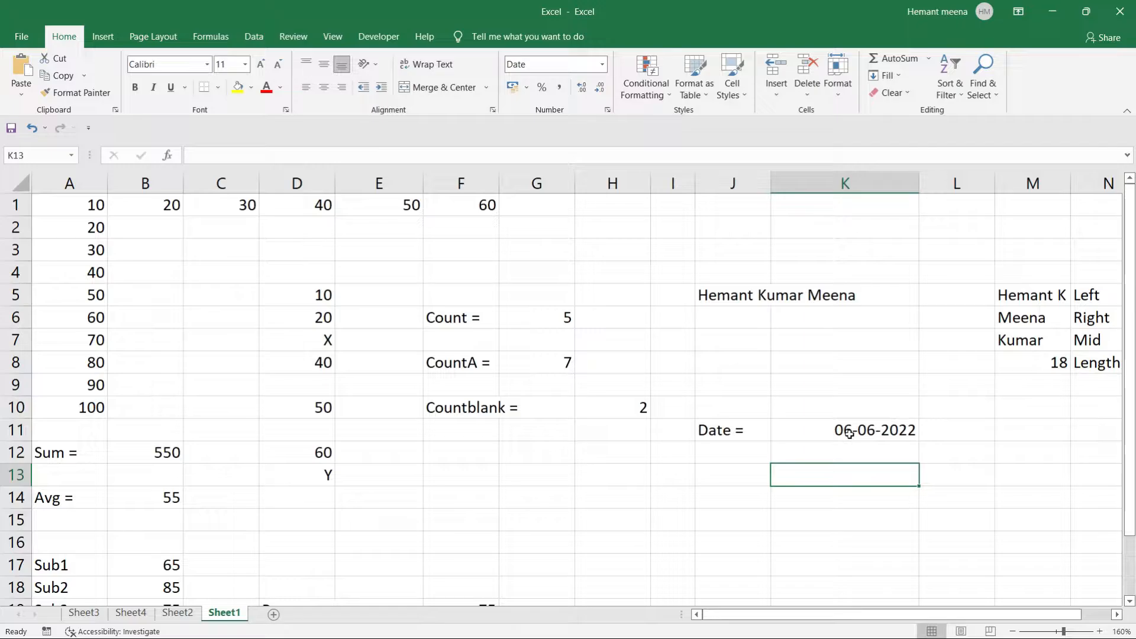
# Add the note 'today' in L11 beside the date.
pyautogui.click(946, 428)
pyautogui.write('today')
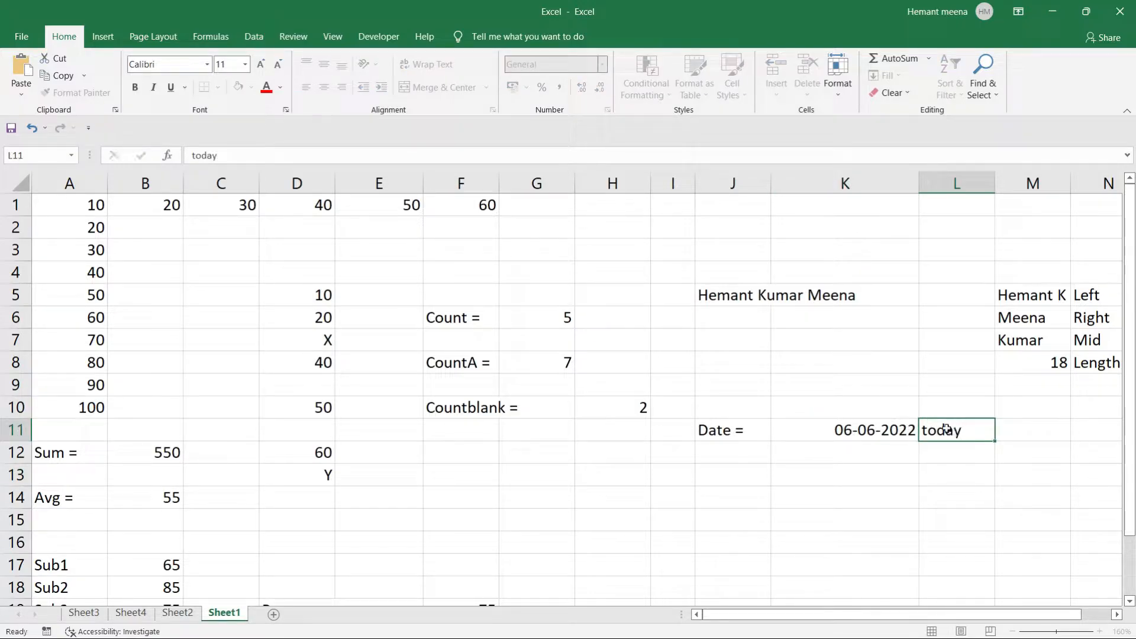
pyautogui.press('Return')
pyautogui.press('Return')
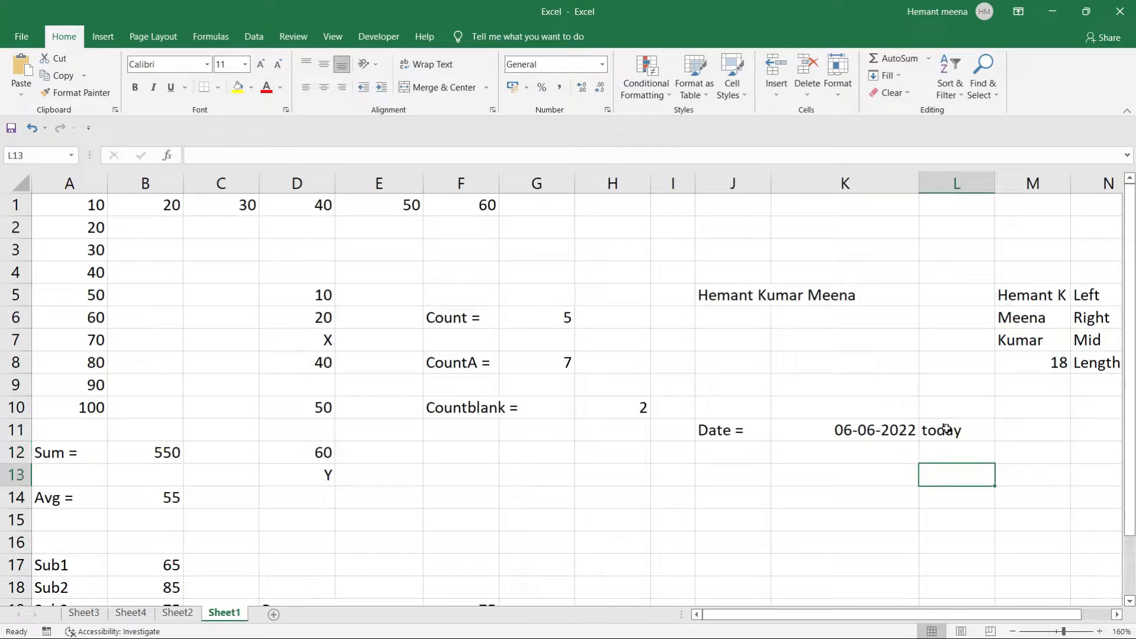
pyautogui.click(843, 471)
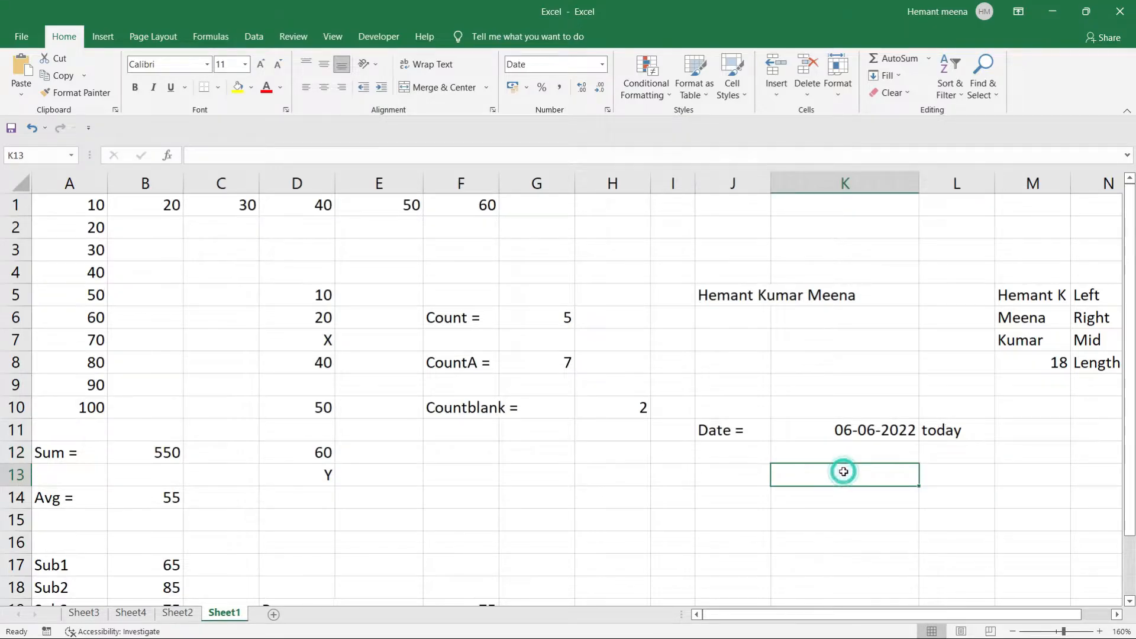
pyautogui.click(740, 424)
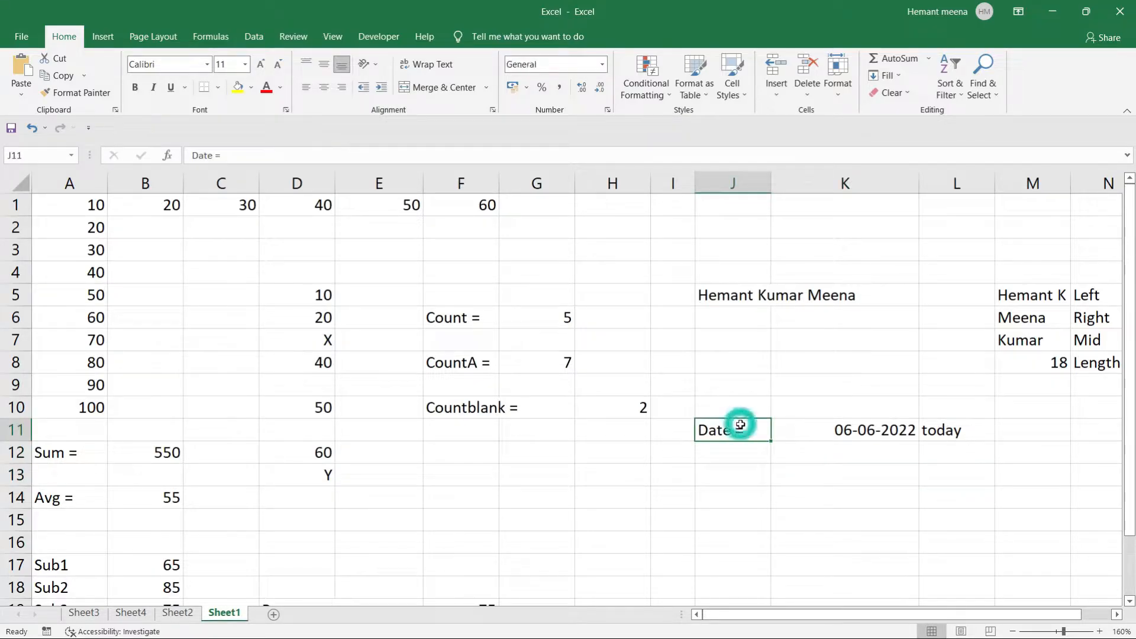
# Label J13 'Time =' and enter =NOW() in K13.
pyautogui.click(778, 468)
pyautogui.click(743, 473)
pyautogui.write('Time =')
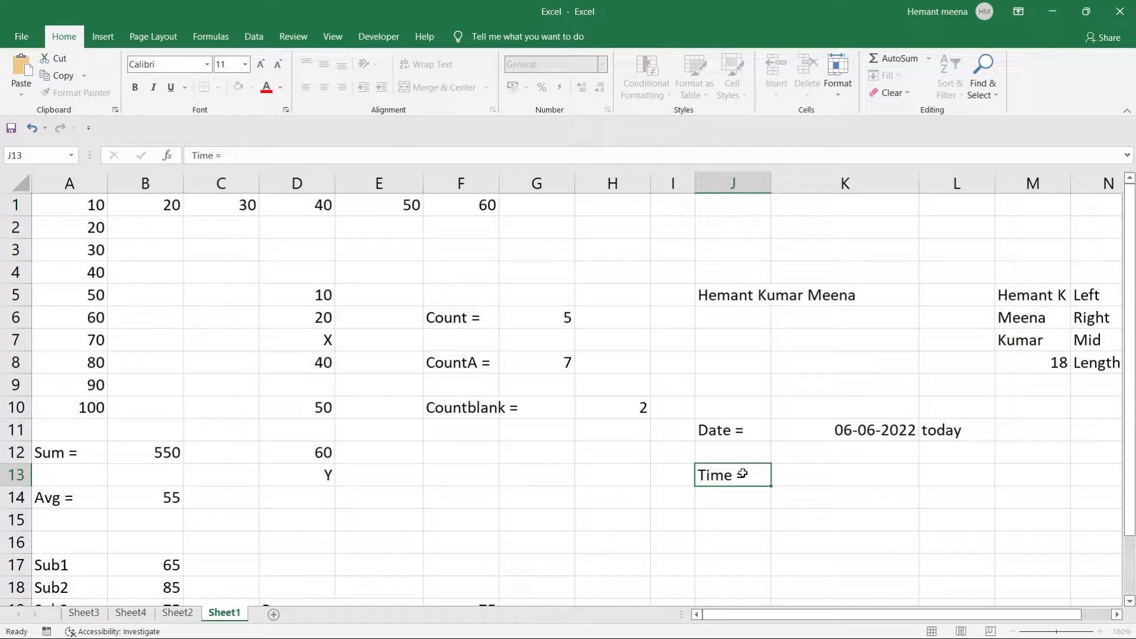
pyautogui.press('Tab')
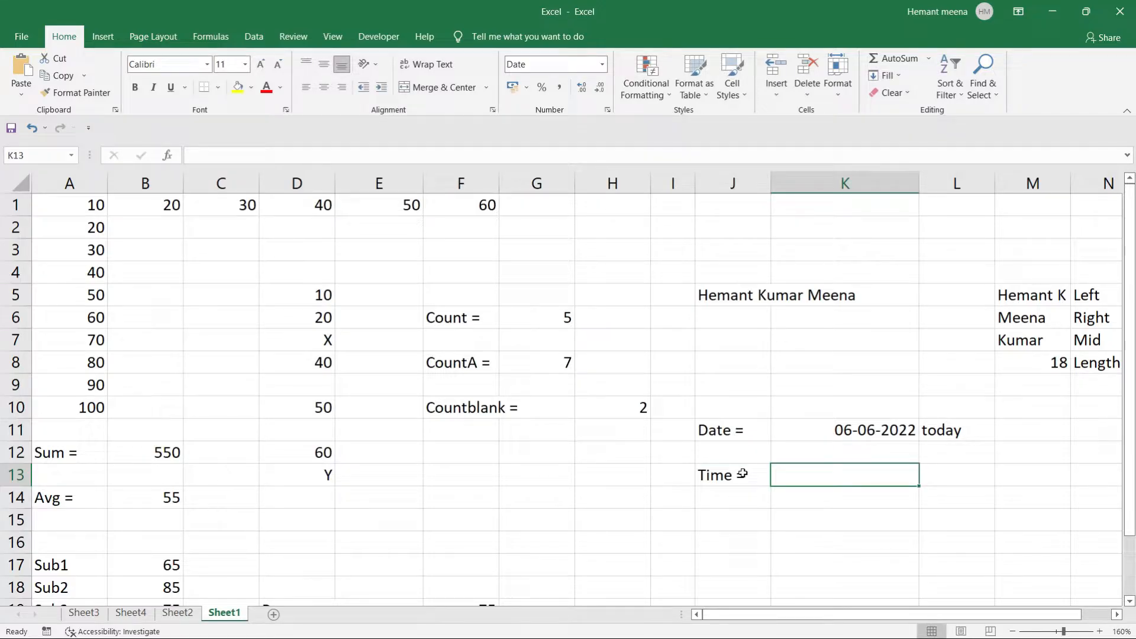
pyautogui.write('no')
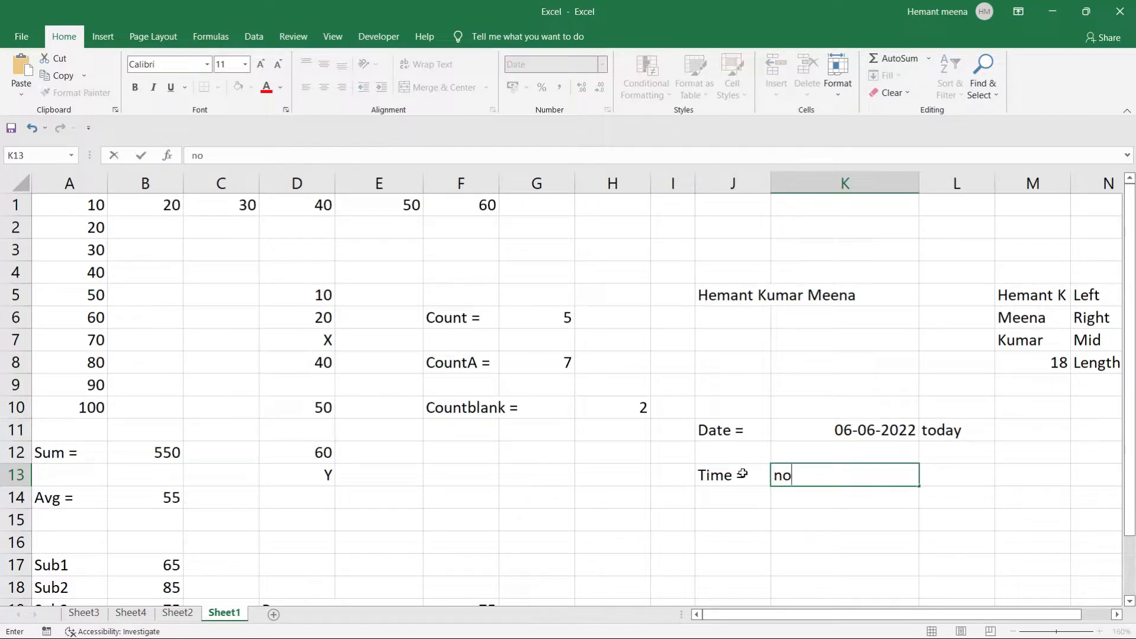
pyautogui.press('BackSpace')
pyautogui.press('BackSpace')
pyautogui.write('=')
pyautogui.press('BackSpace')
pyautogui.write('=now')
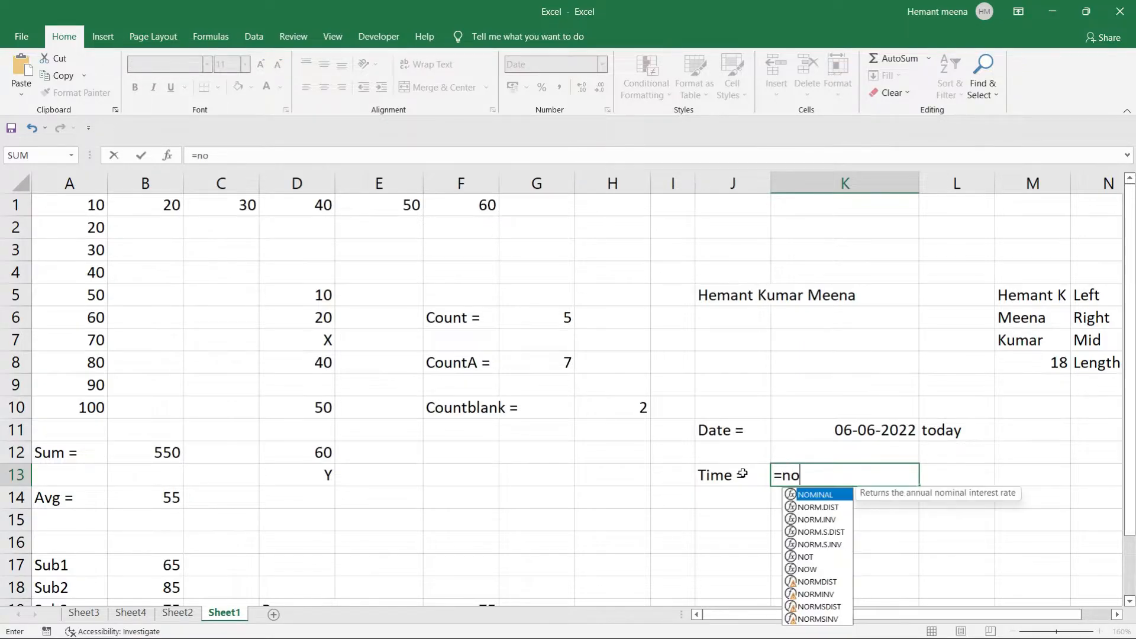
pyautogui.press('Tab')
pyautogui.write(')')
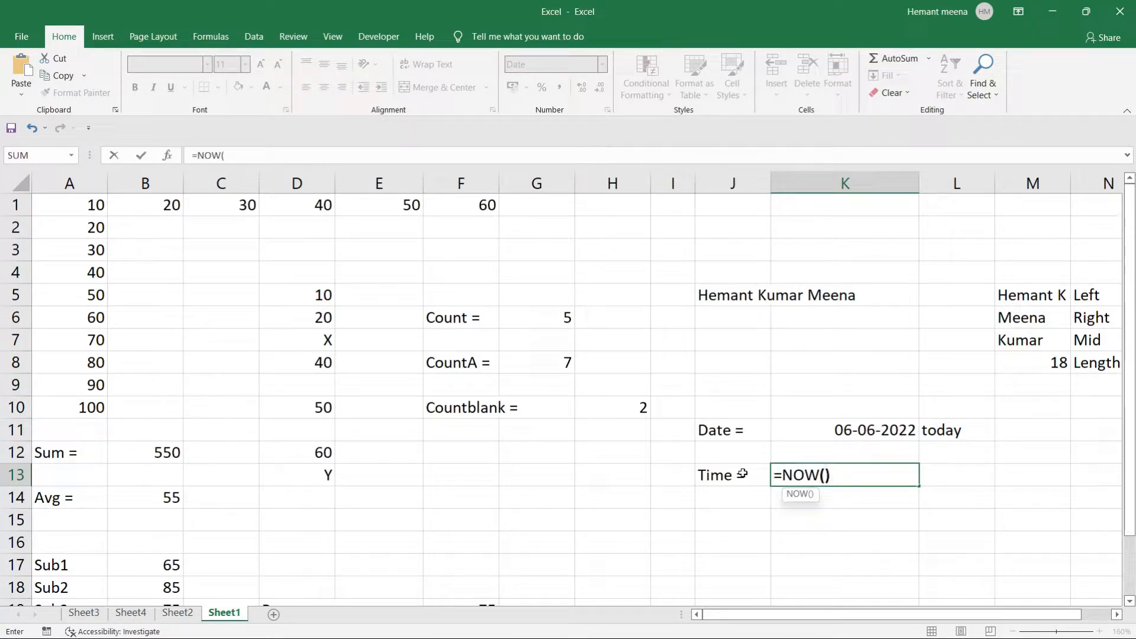
pyautogui.click(749, 494)
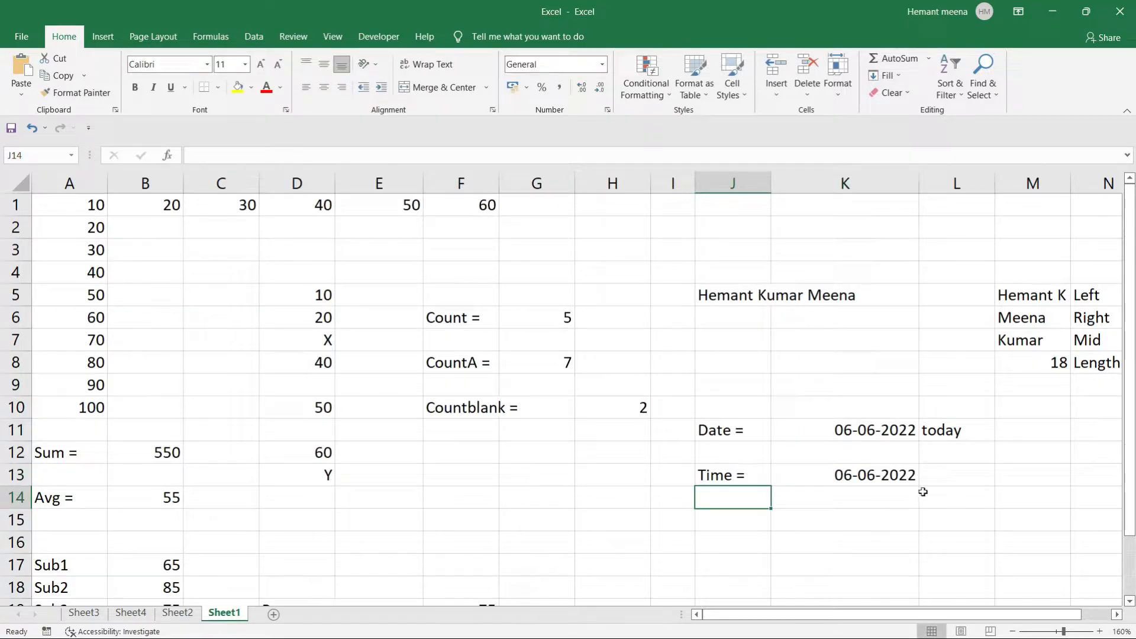
# Switch K13 to the General number format.
pyautogui.click(876, 476)
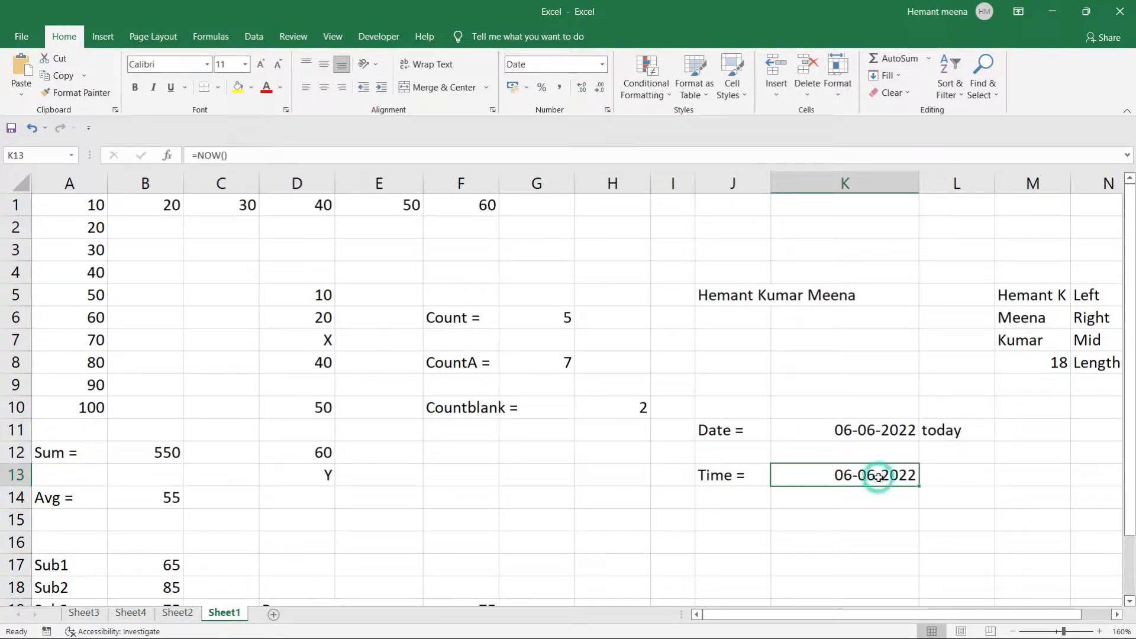
pyautogui.rightClick(880, 480)
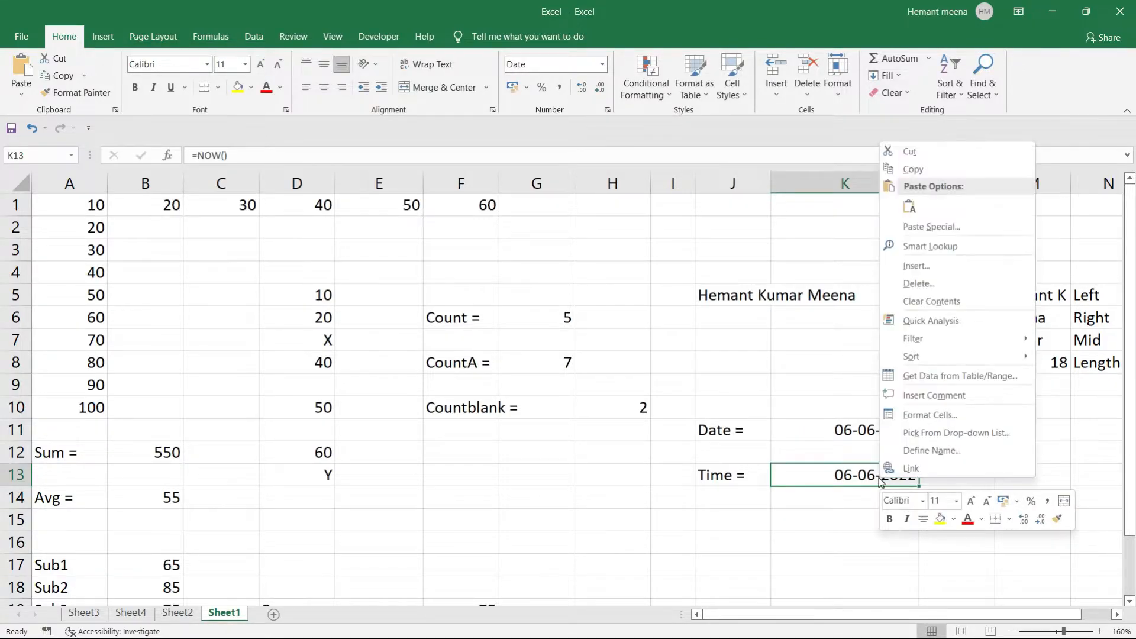
pyautogui.click(924, 416)
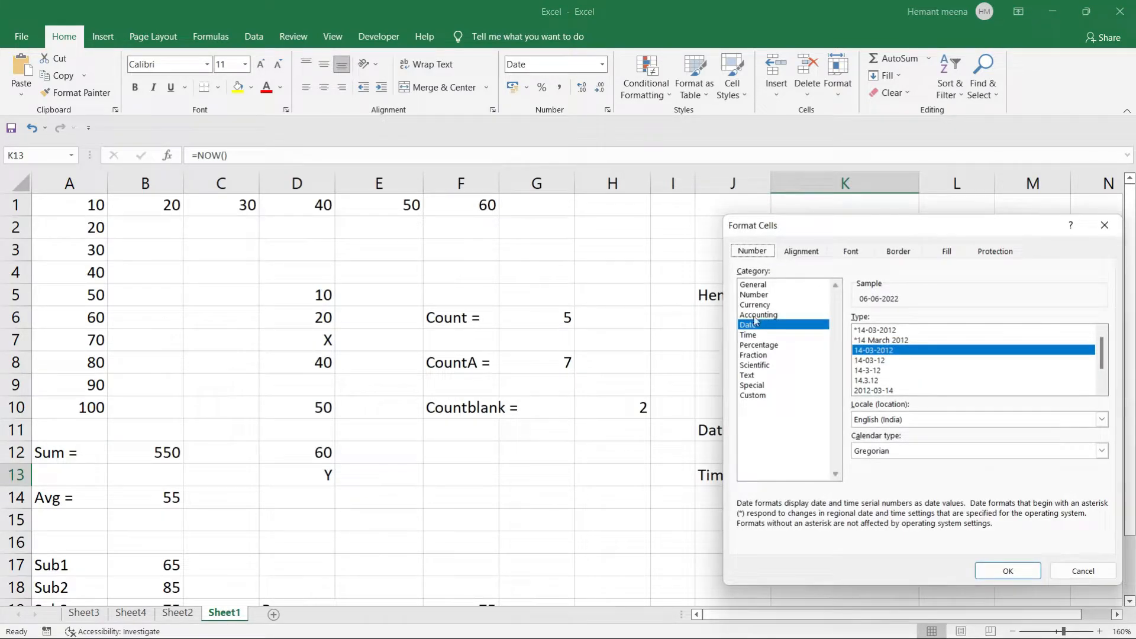
pyautogui.click(760, 286)
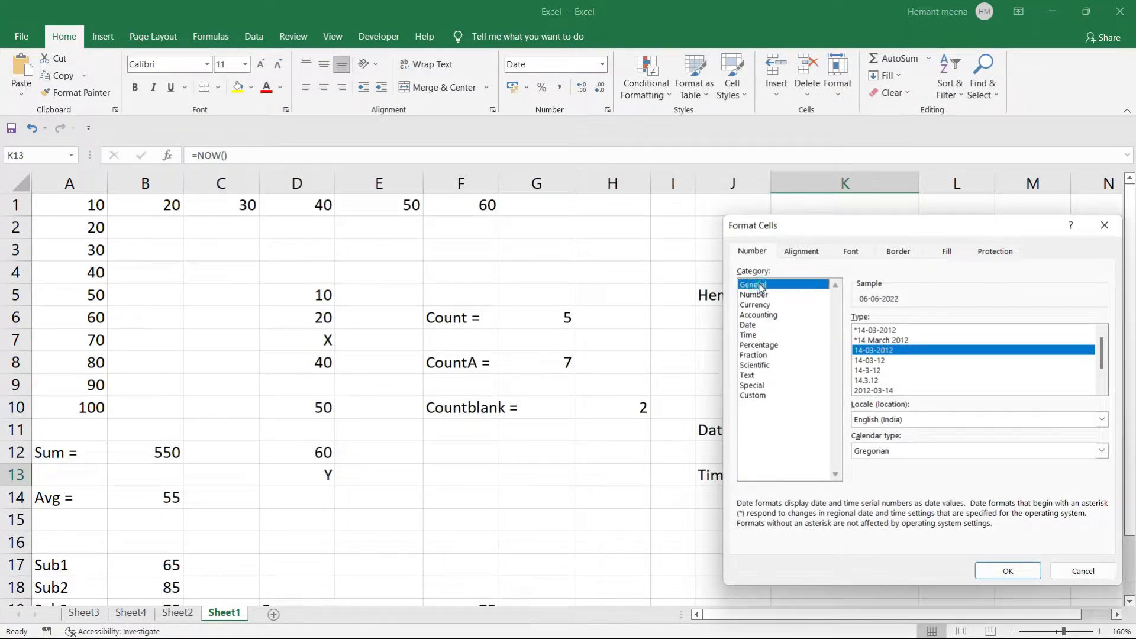
pyautogui.click(1014, 570)
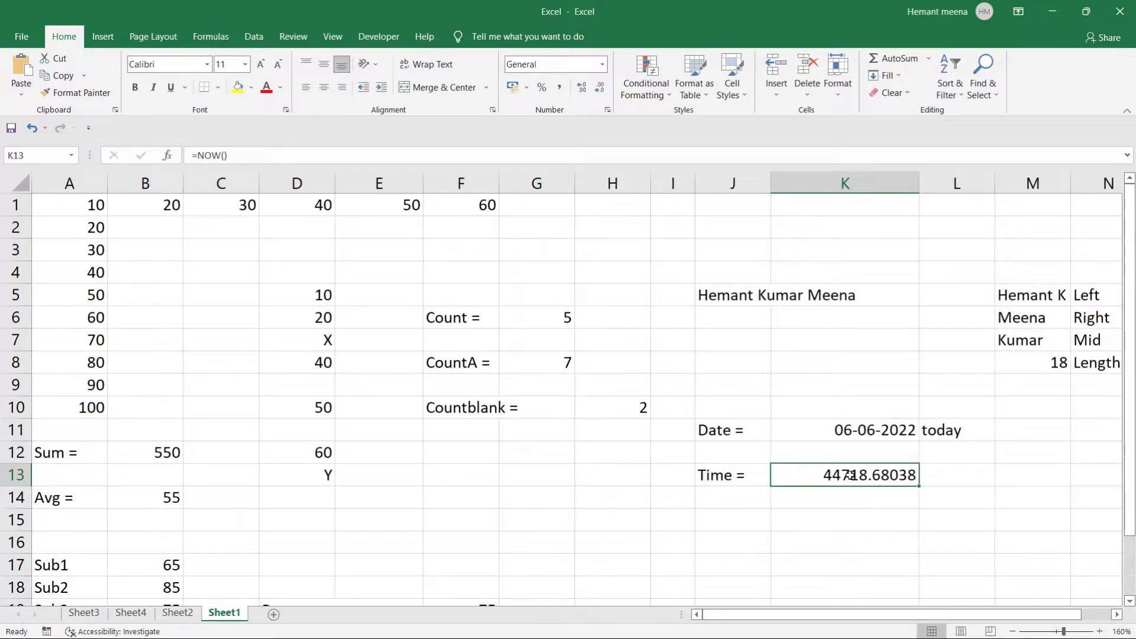
pyautogui.rightClick(851, 477)
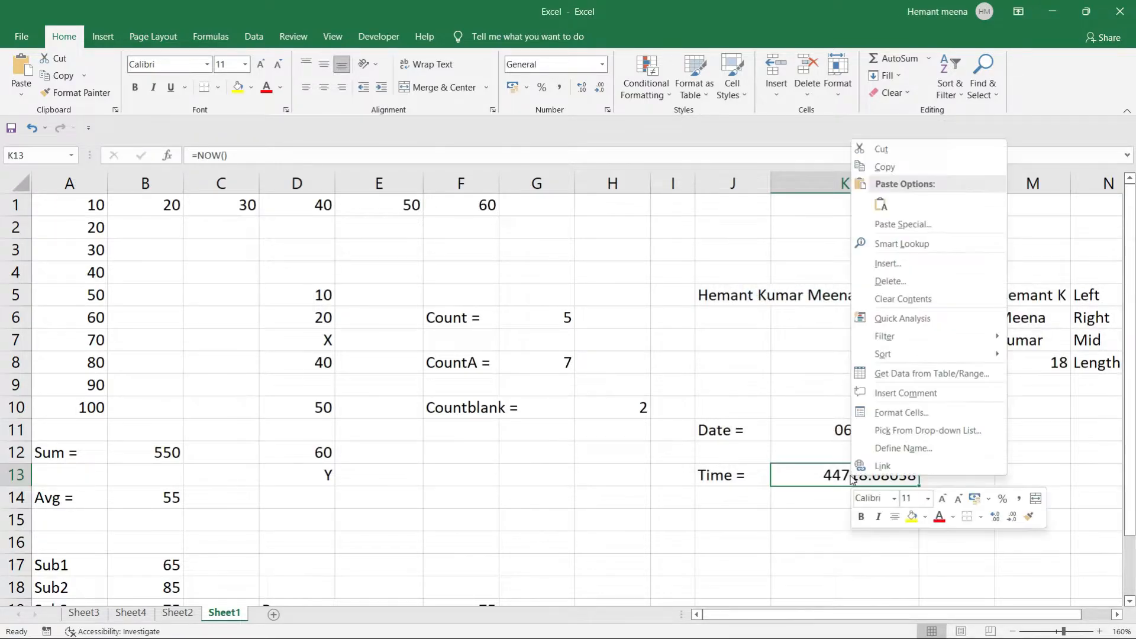
pyautogui.click(892, 411)
pyautogui.click(725, 395)
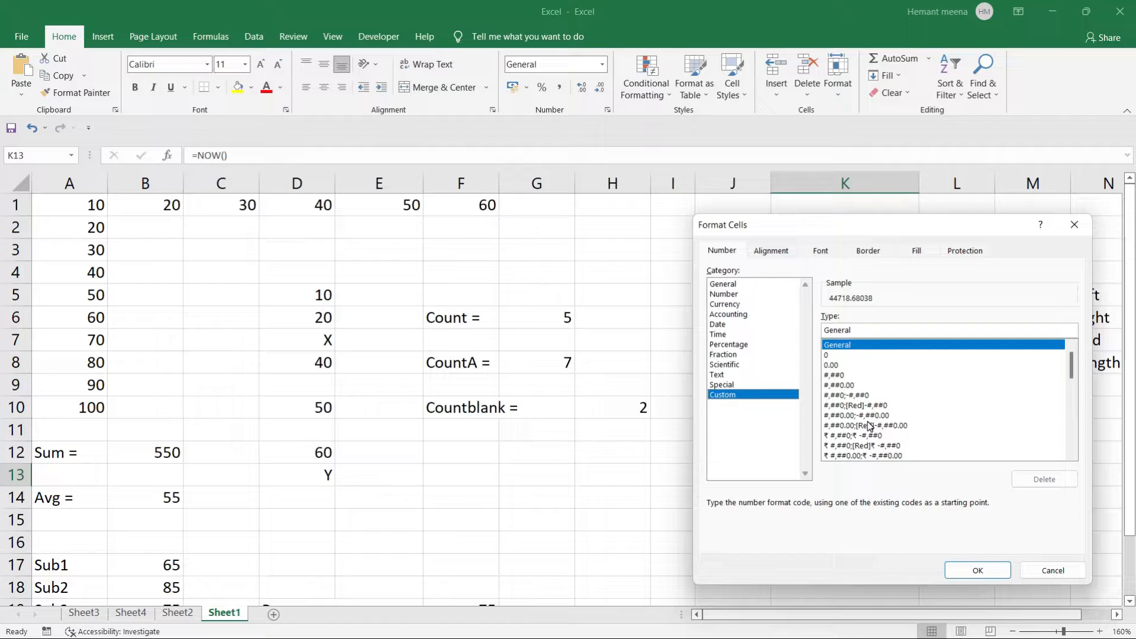
pyautogui.press('Down')
pyautogui.press('Down')
pyautogui.press('Down')
pyautogui.press('Down')
pyautogui.press('Down')
pyautogui.press('Down')
pyautogui.press('Down')
pyautogui.press('Down')
pyautogui.press('Down')
pyautogui.press('Down')
pyautogui.press('Down')
pyautogui.press('Down')
pyautogui.press('Down')
pyautogui.press('Down')
pyautogui.press('Down')
pyautogui.press('Down')
pyautogui.press('Down')
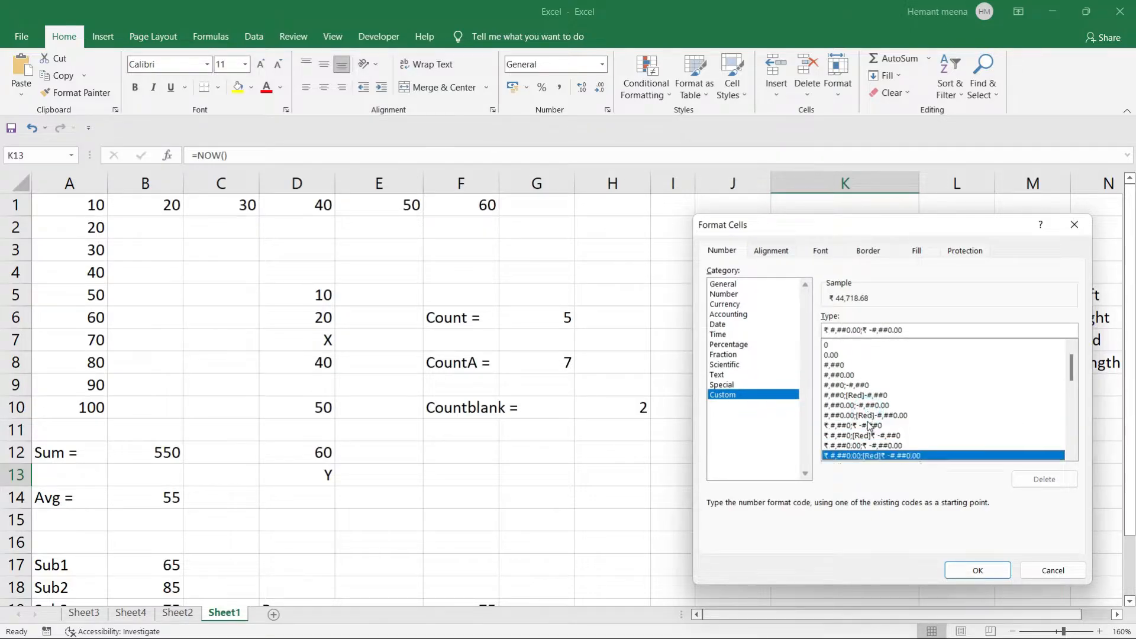
pyautogui.press('Down')
pyautogui.press('Down')
pyautogui.press('Down')
pyautogui.press('Down')
pyautogui.press('Down')
pyautogui.press('Down')
pyautogui.press('Down')
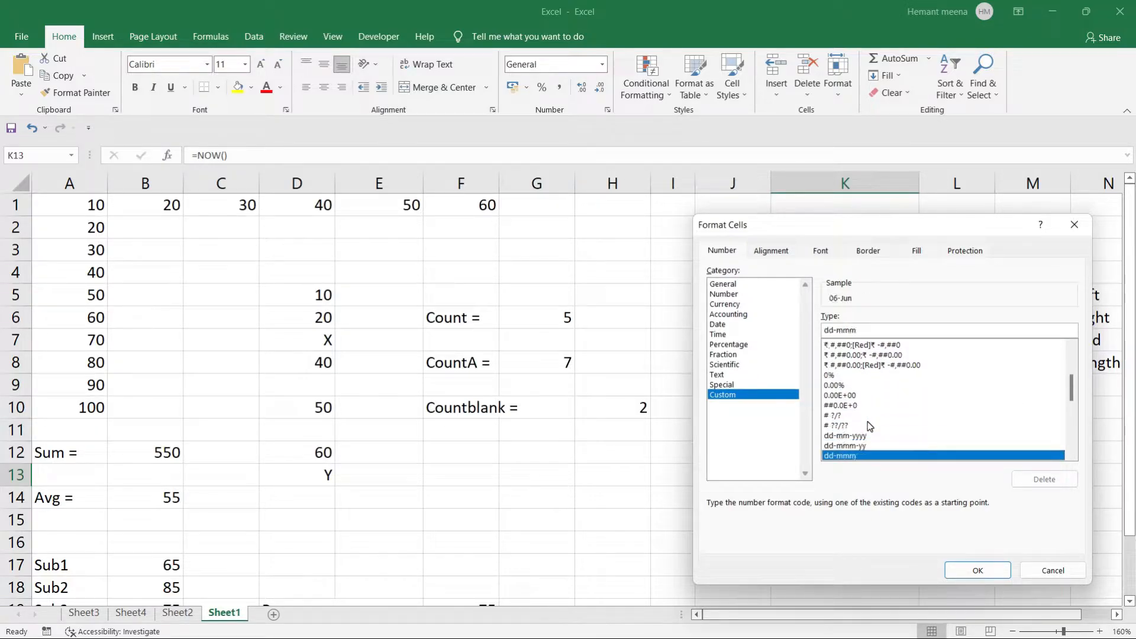
pyautogui.press('Down')
pyautogui.press('Down')
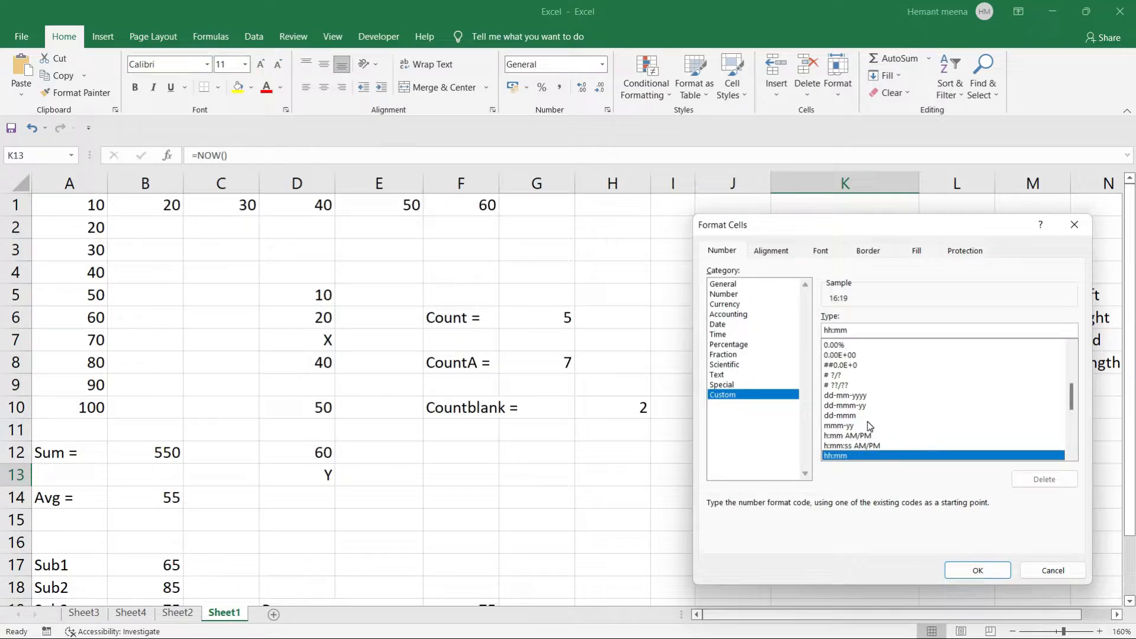
pyautogui.press('Down')
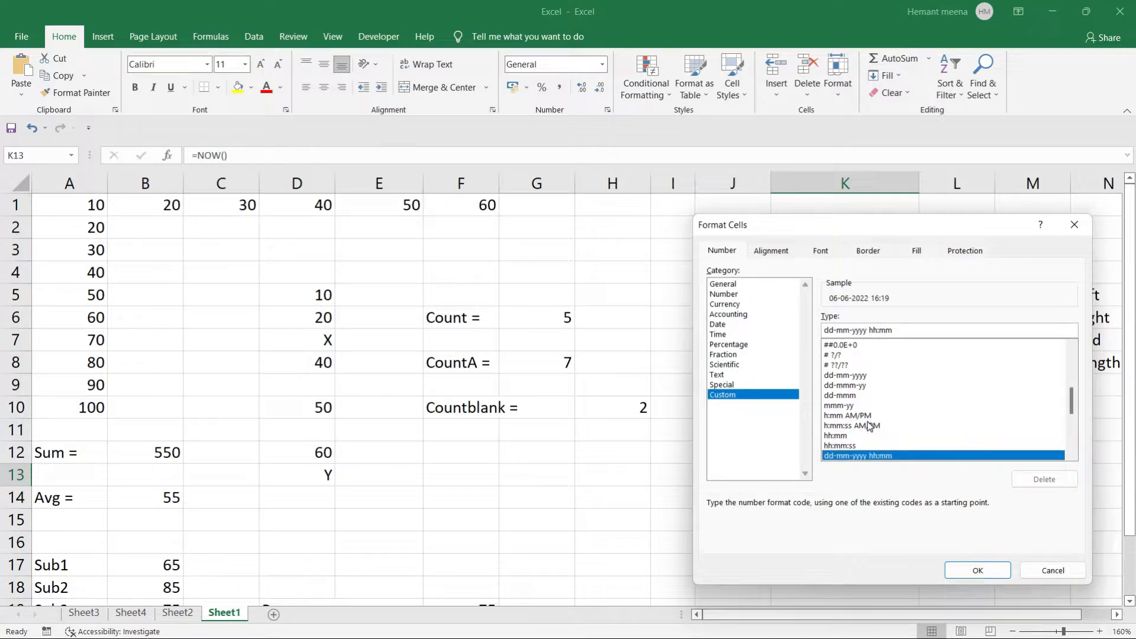
pyautogui.click(976, 571)
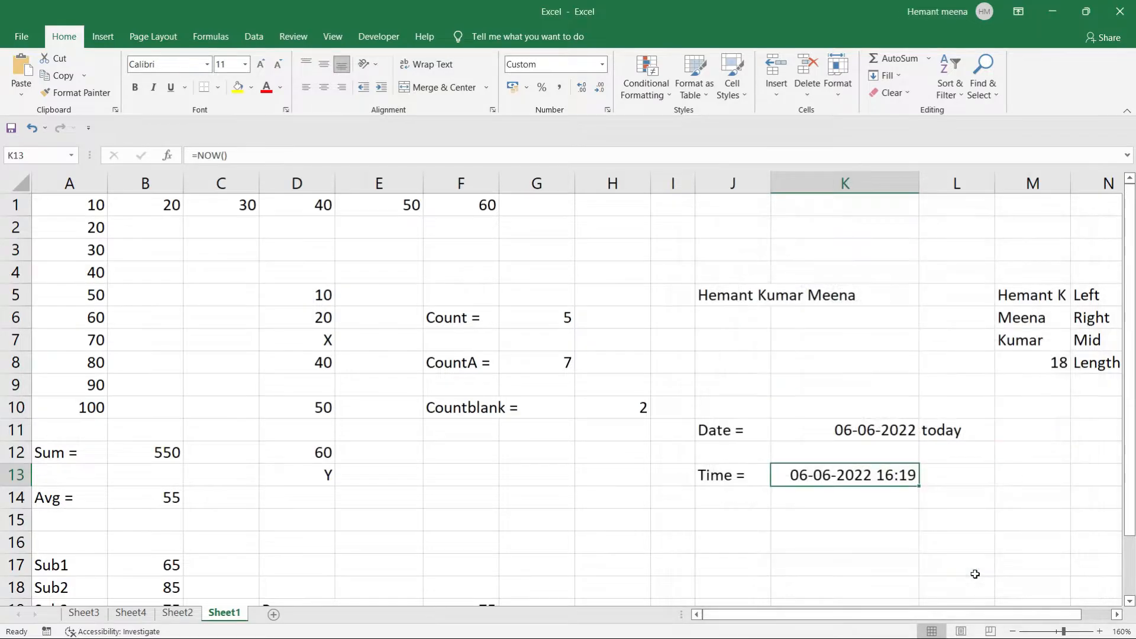
pyautogui.click(814, 518)
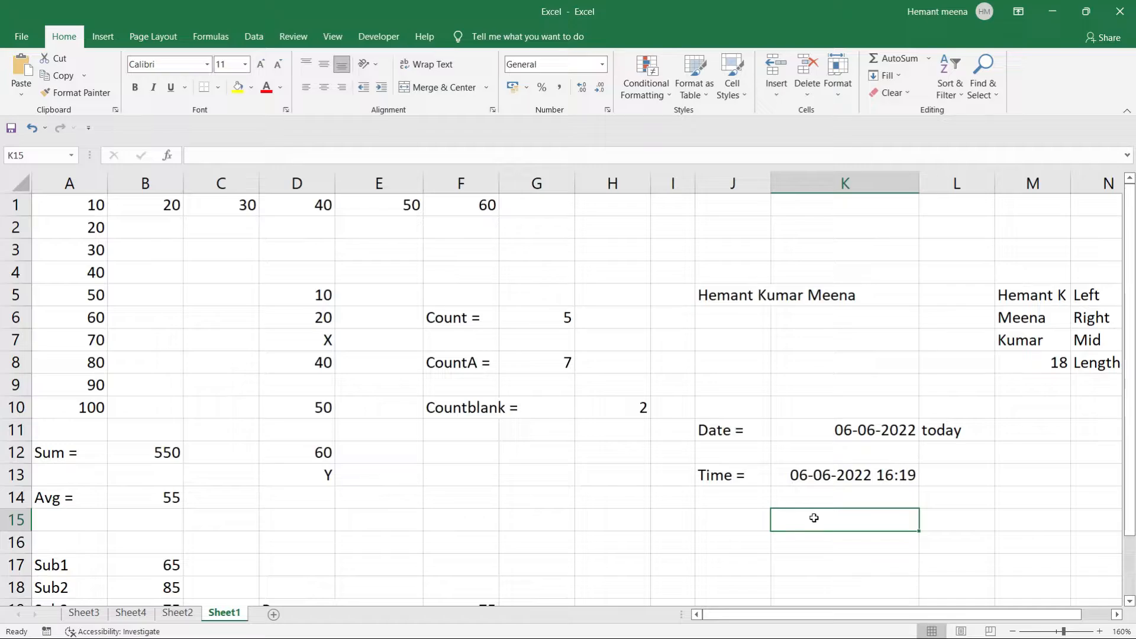
pyautogui.click(852, 435)
pyautogui.rightClick(852, 435)
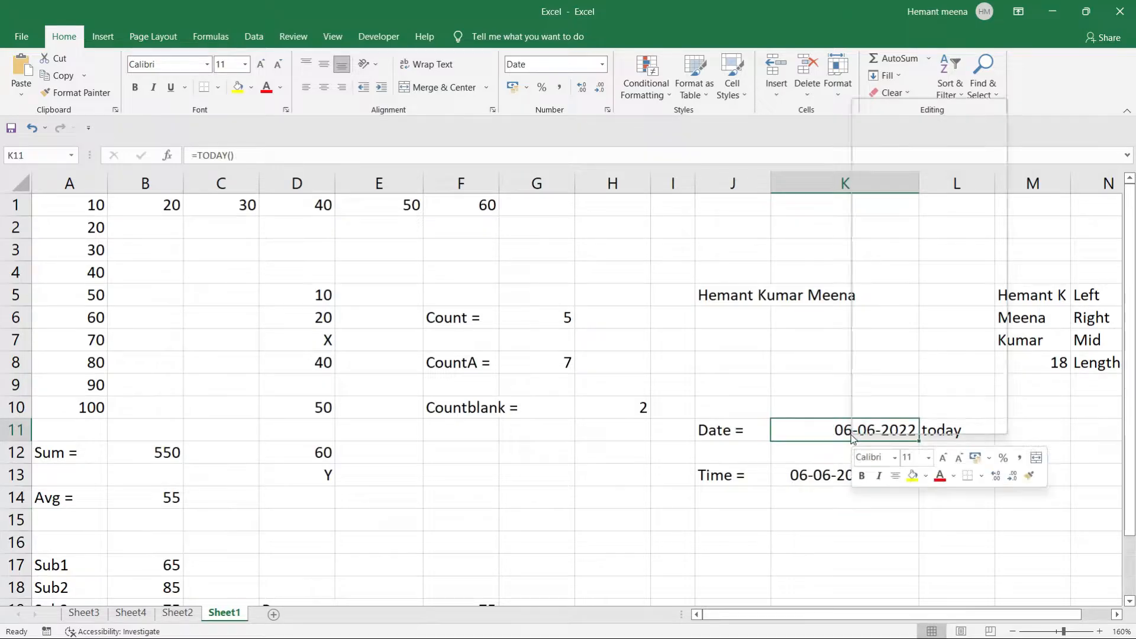
pyautogui.click(890, 369)
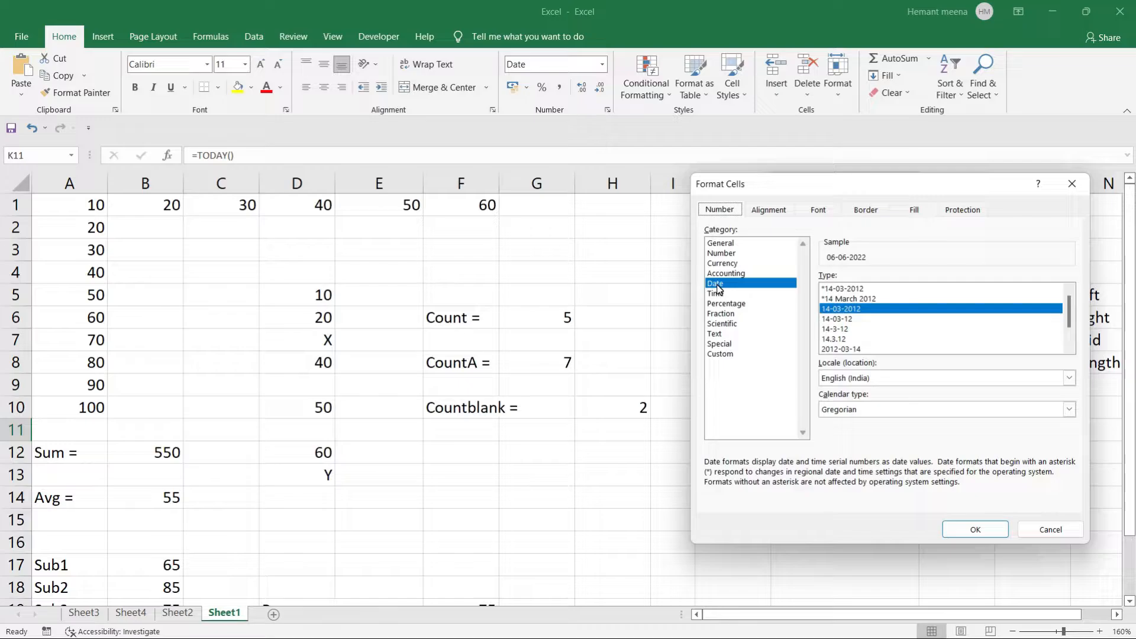
pyautogui.click(719, 243)
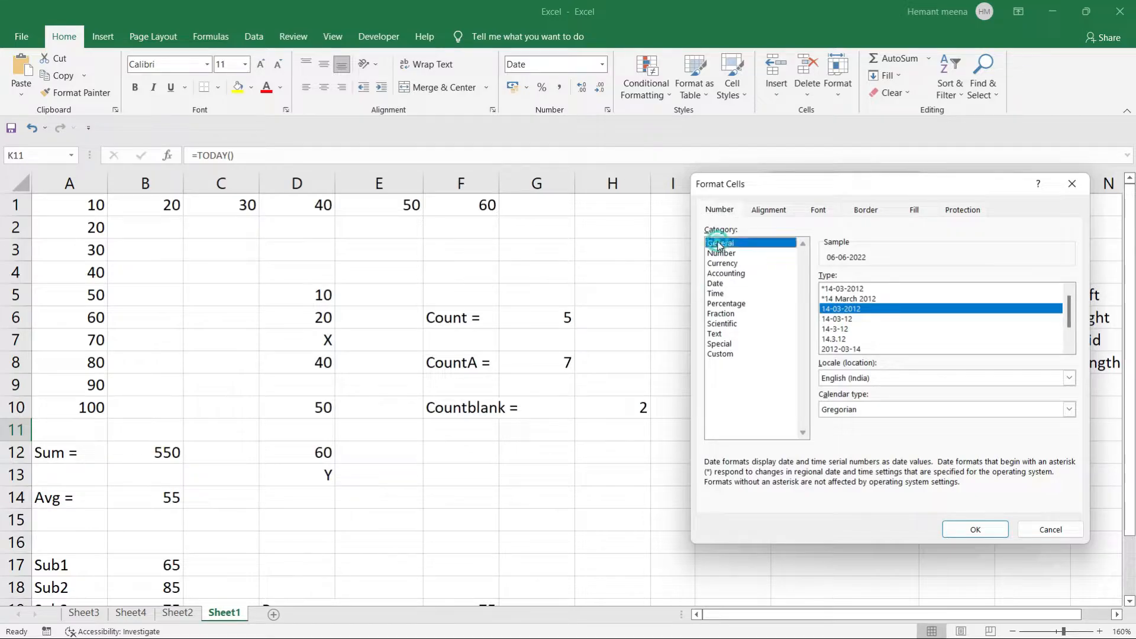
pyautogui.click(719, 254)
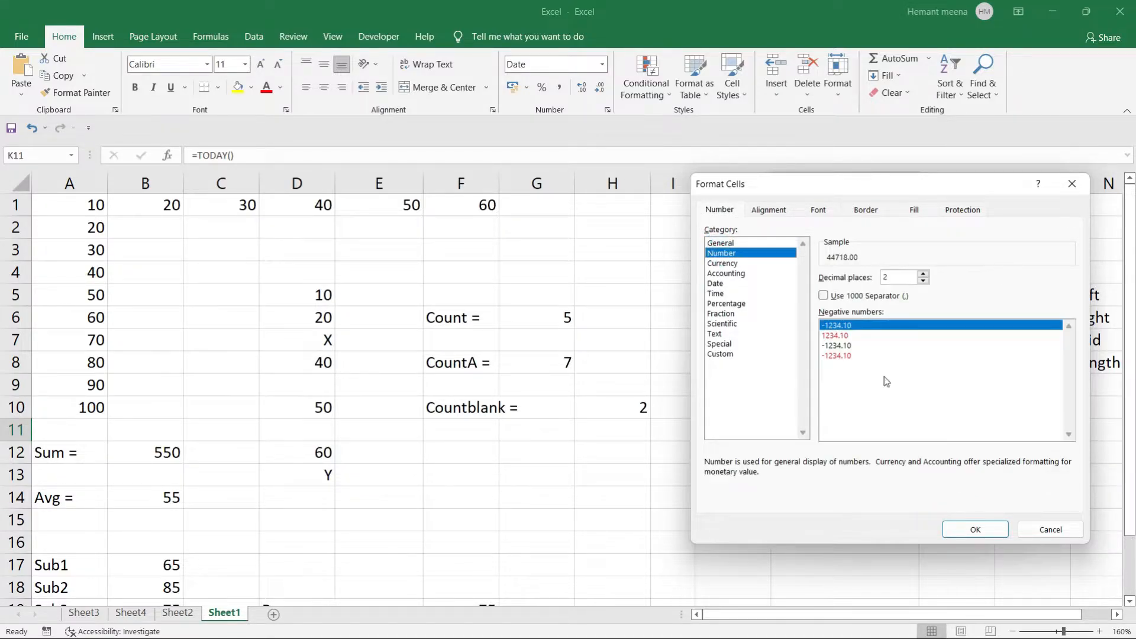
pyautogui.click(974, 530)
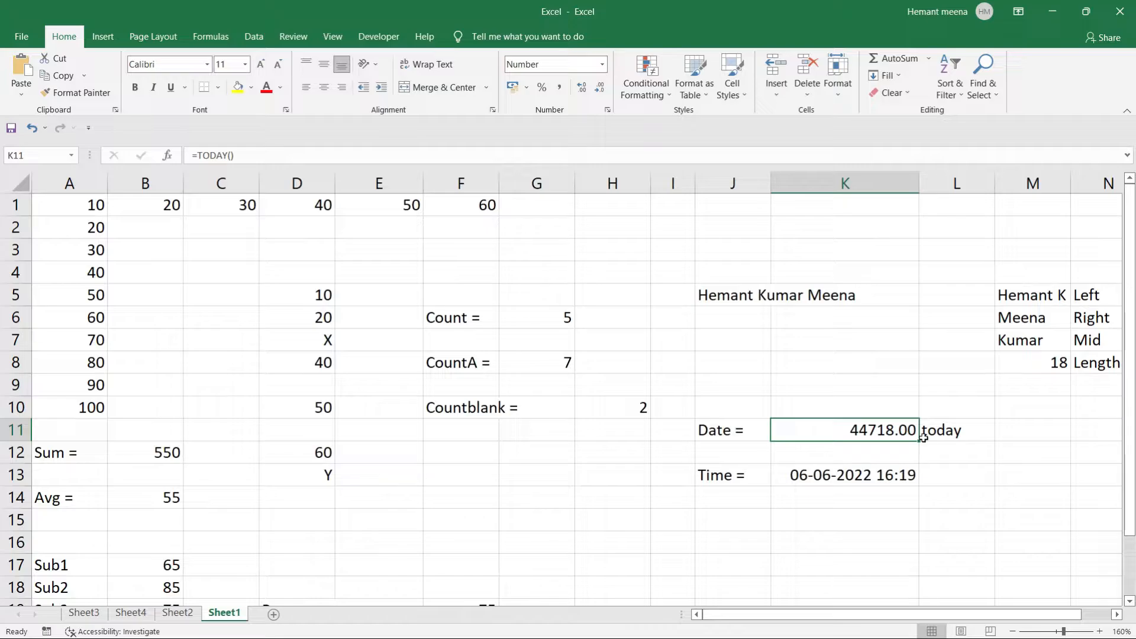
pyautogui.rightClick(880, 432)
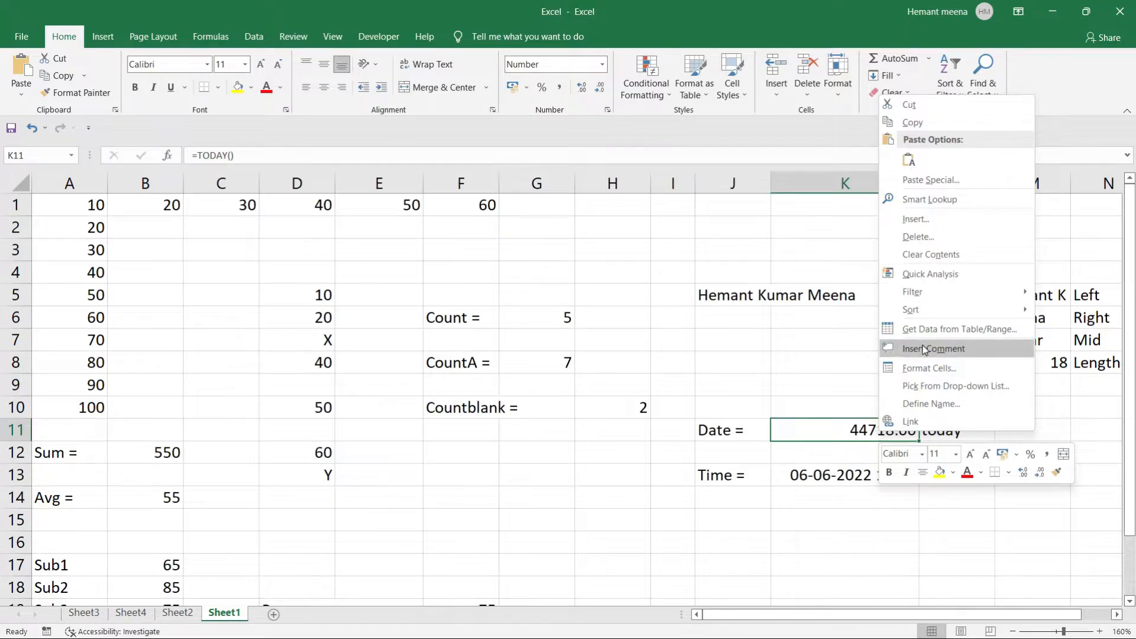
pyautogui.click(915, 367)
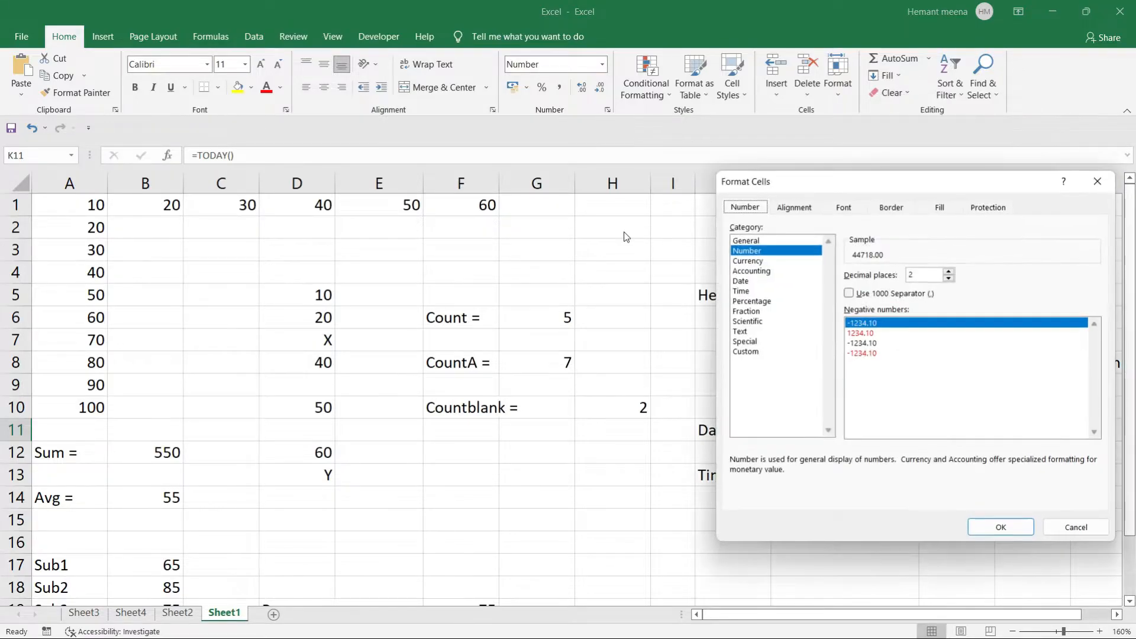
pyautogui.click(743, 282)
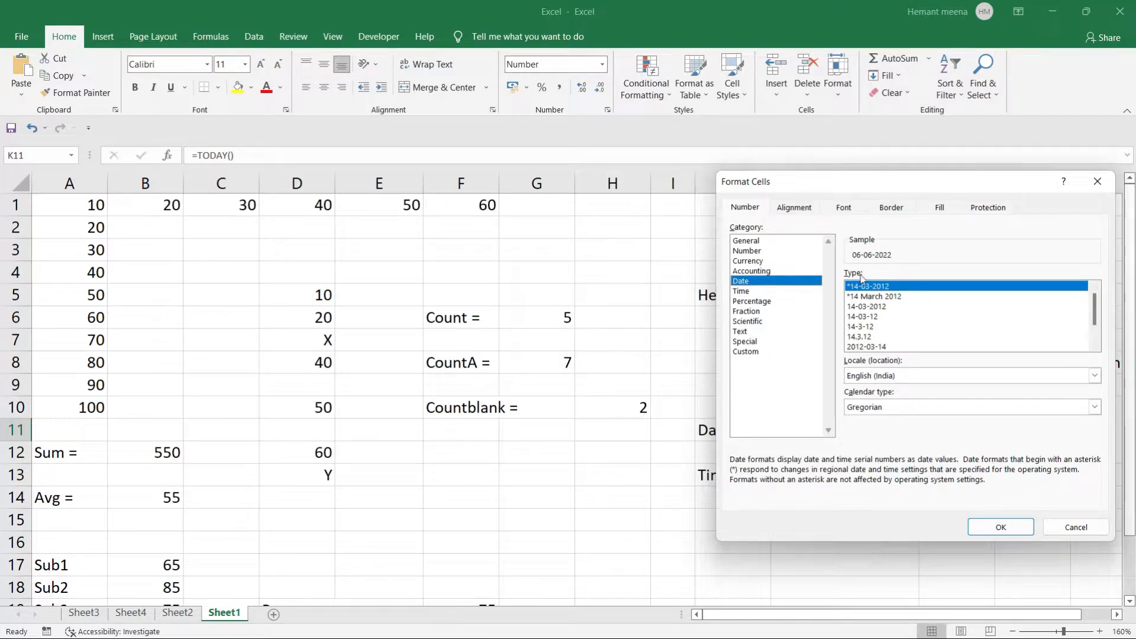
pyautogui.click(863, 306)
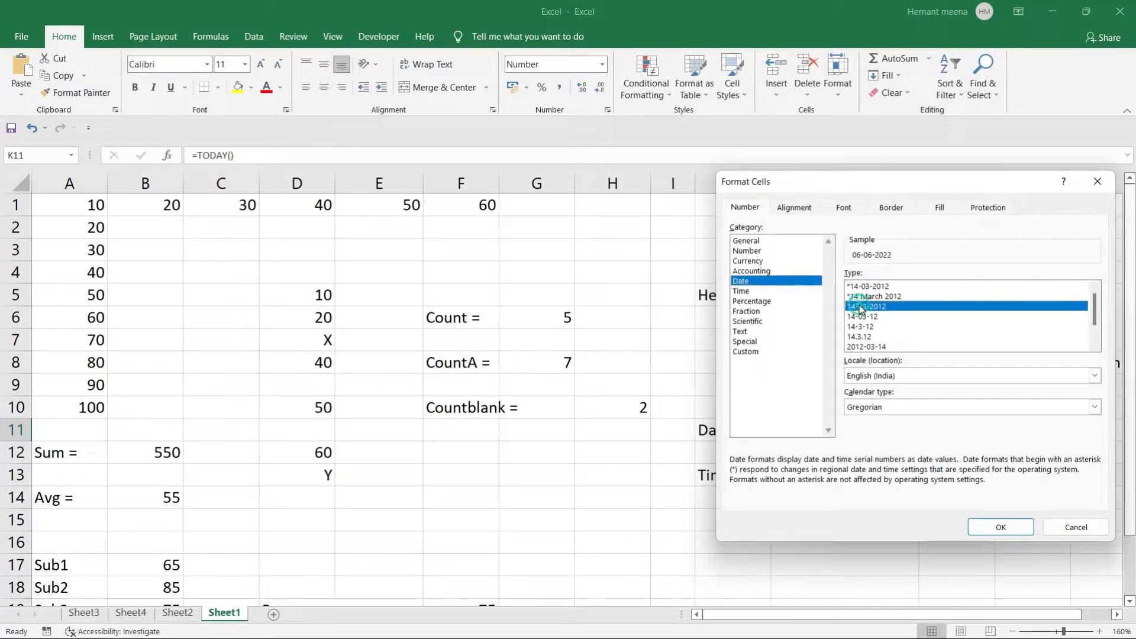
pyautogui.click(999, 527)
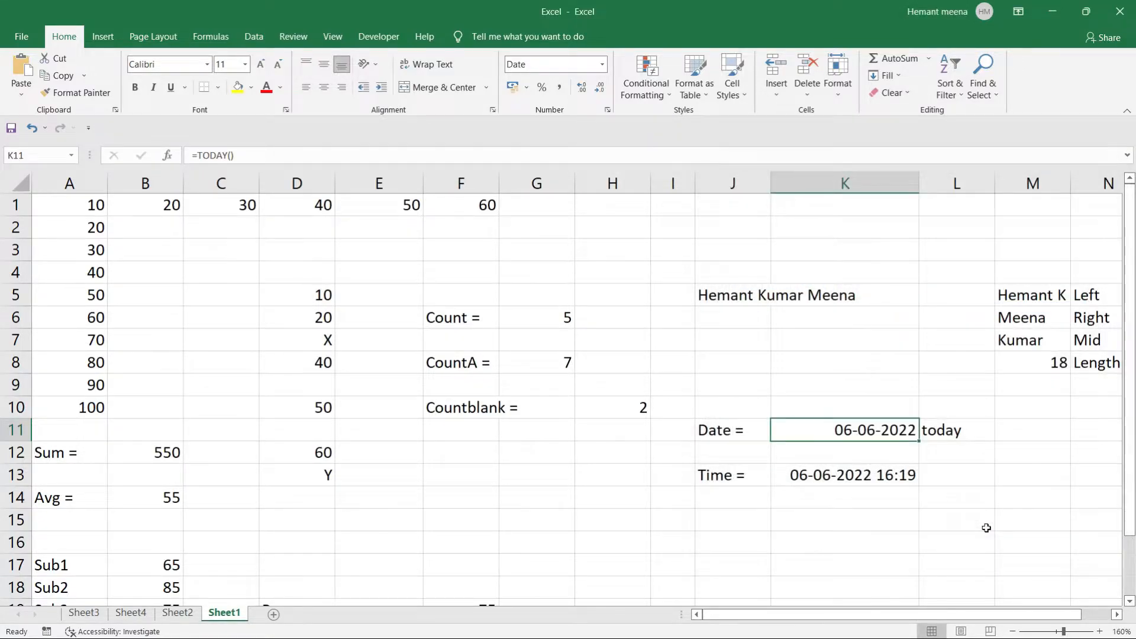
pyautogui.click(869, 512)
# Reapply the dd-mm-yyyy hh:mm format to the NOW result in K13.
pyautogui.click(841, 475)
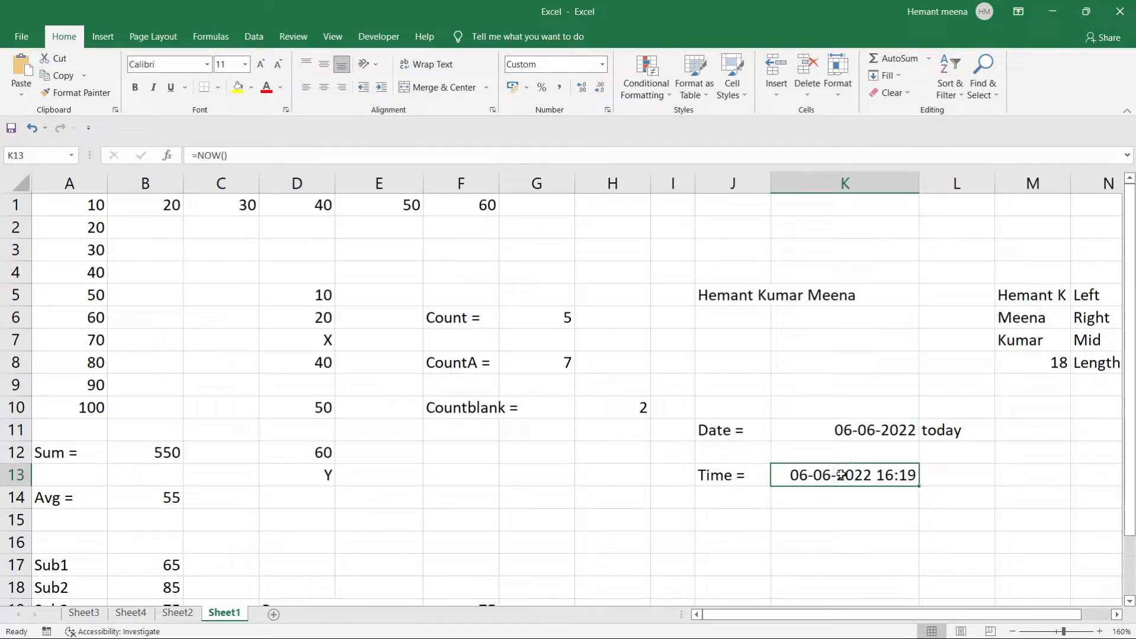
pyautogui.rightClick(841, 474)
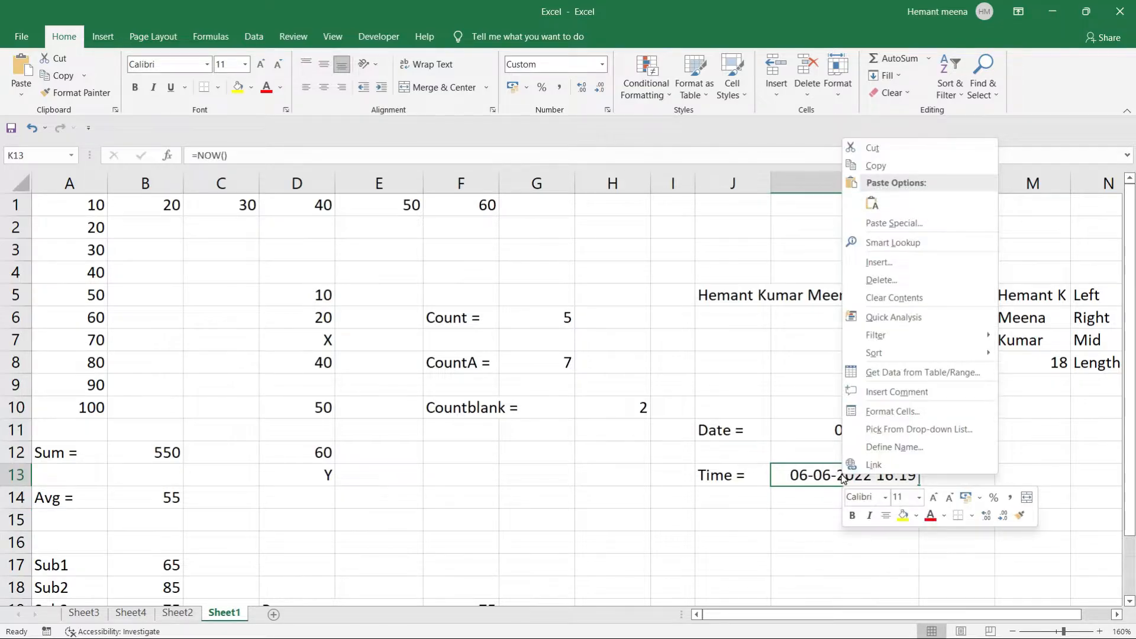
pyautogui.click(886, 412)
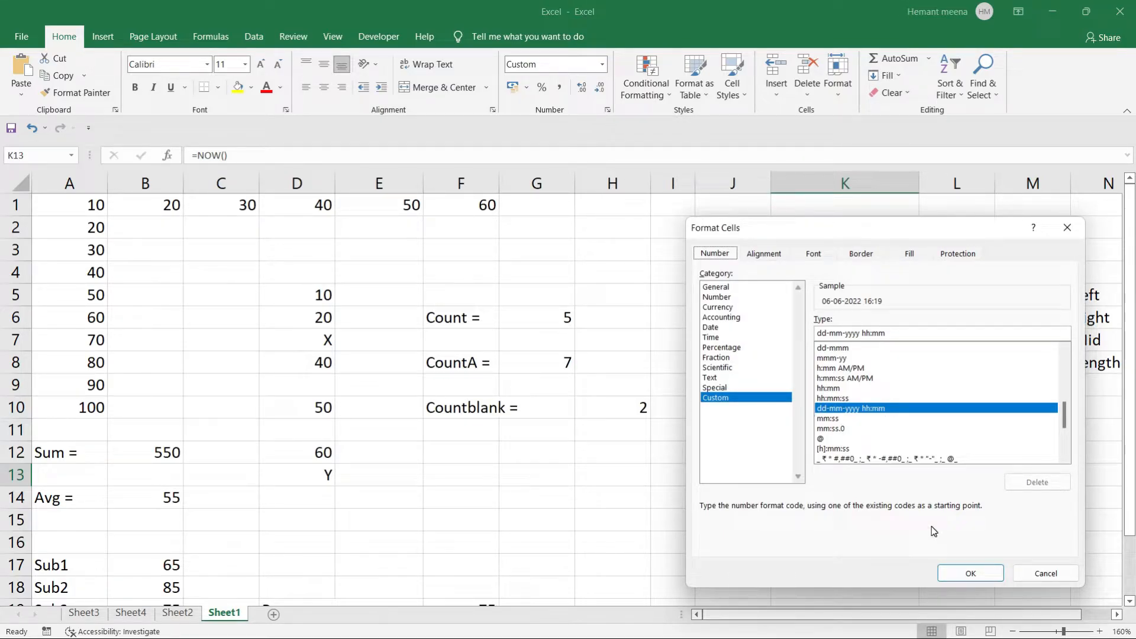
pyautogui.click(970, 573)
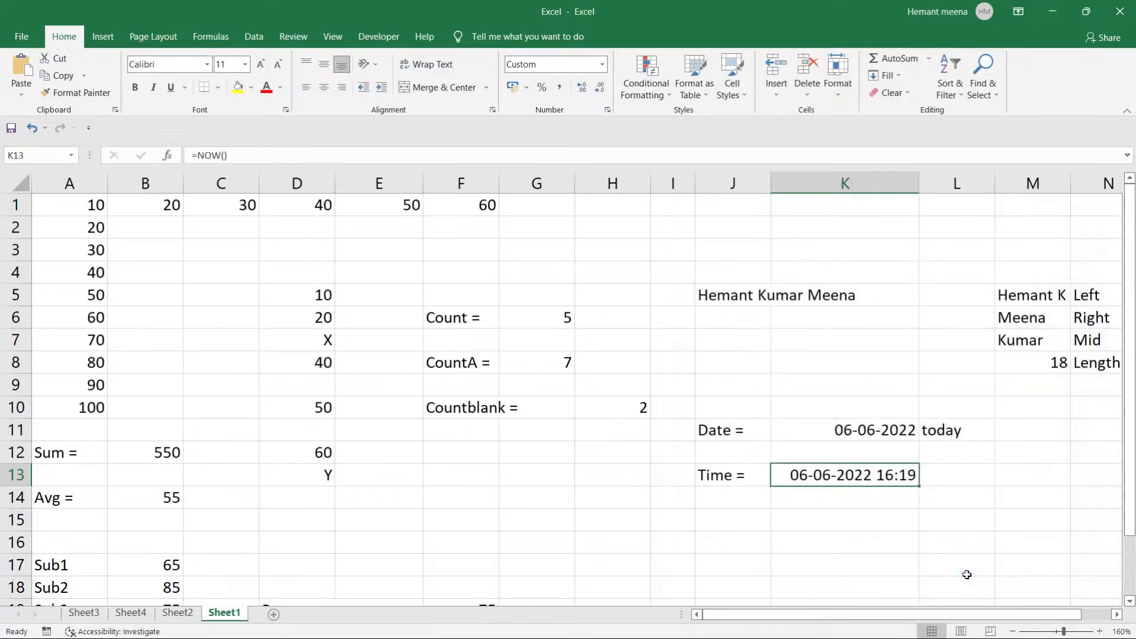
pyautogui.click(844, 543)
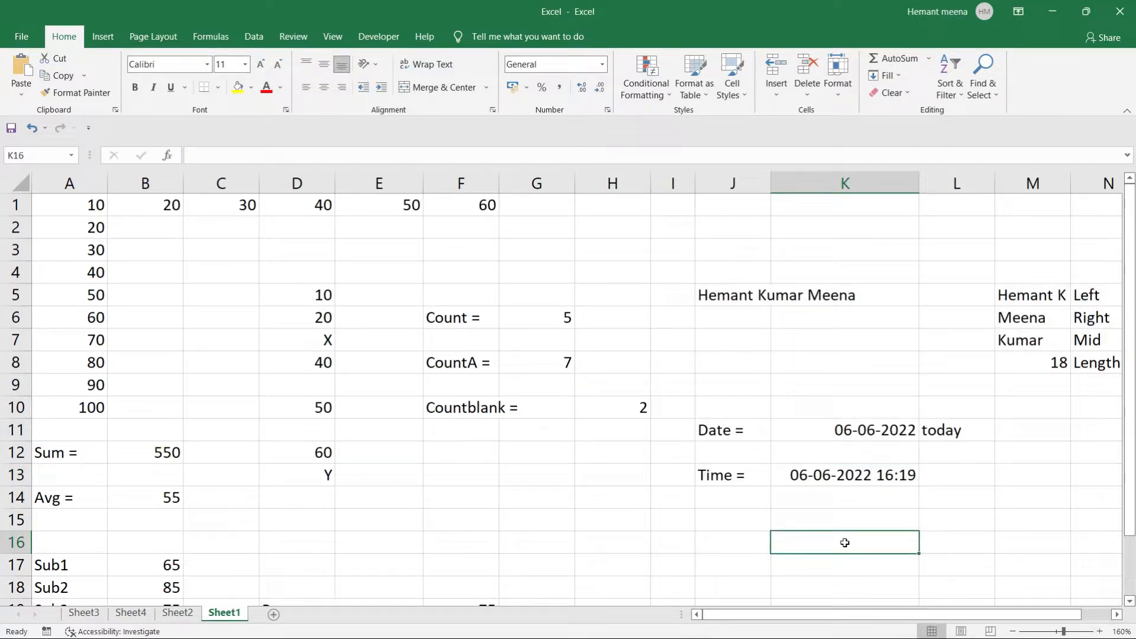
pyautogui.click(954, 474)
pyautogui.write('now')
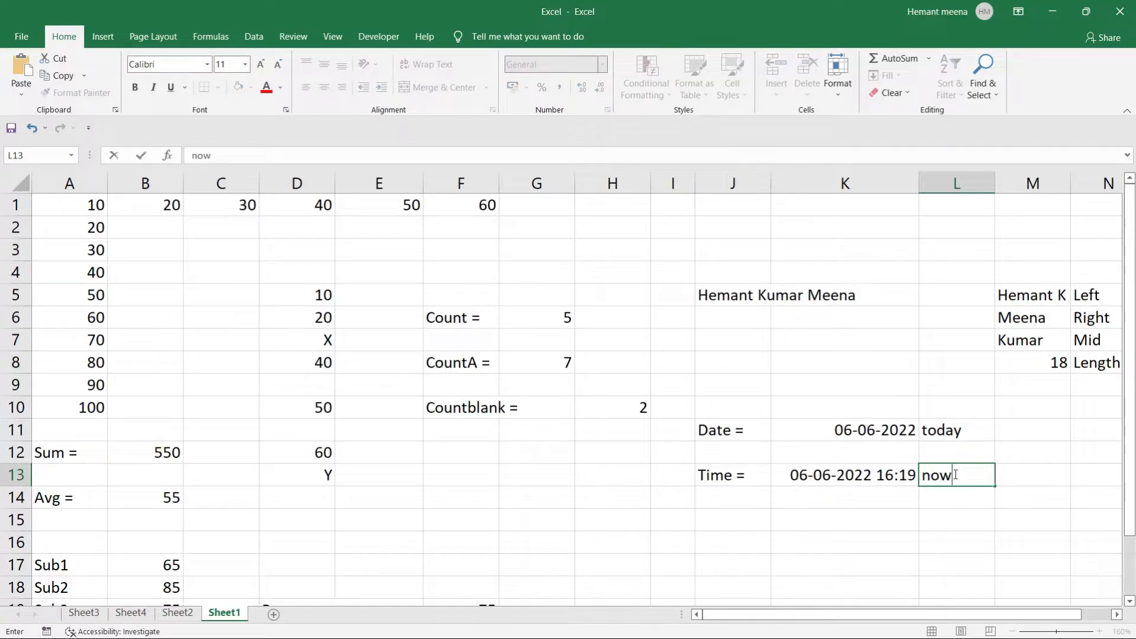
pyautogui.press('Tab')
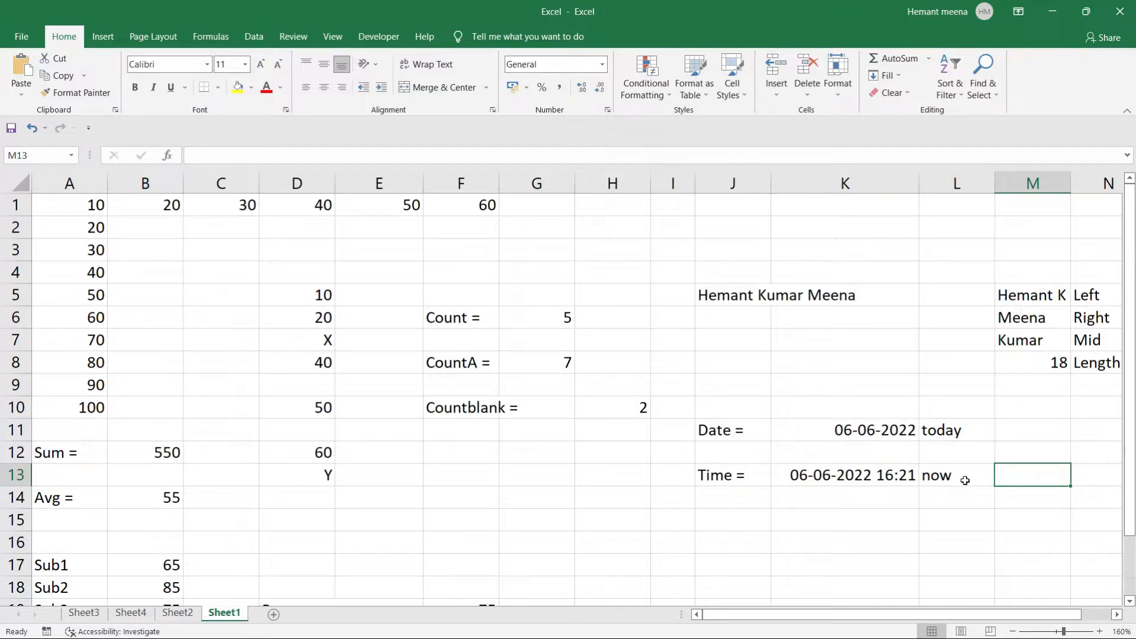
pyautogui.click(966, 480)
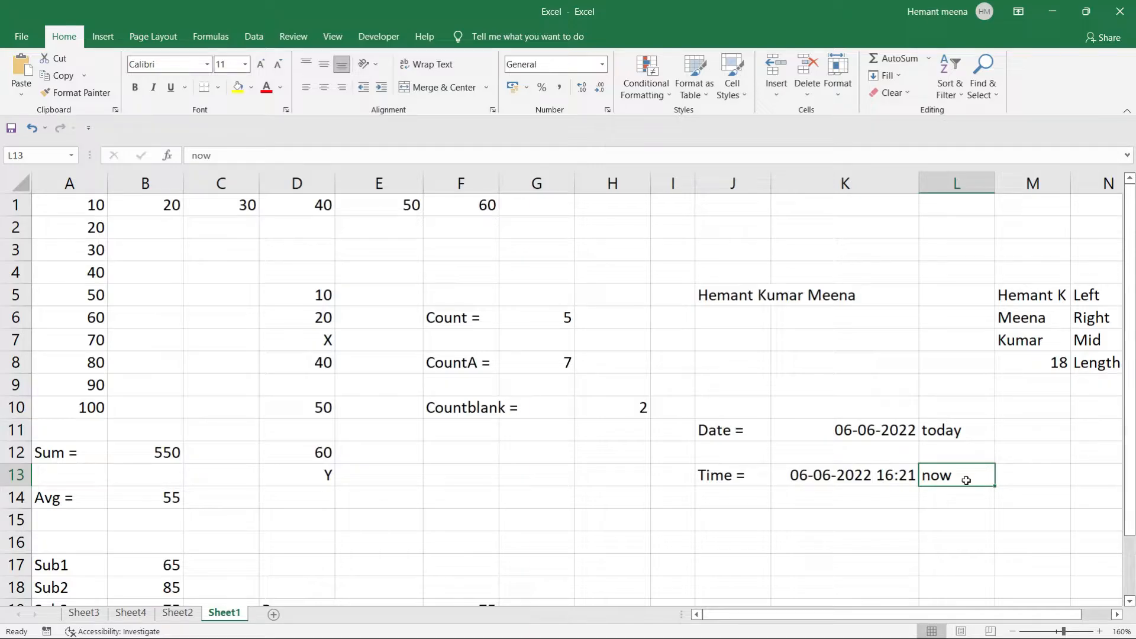
pyautogui.click(864, 499)
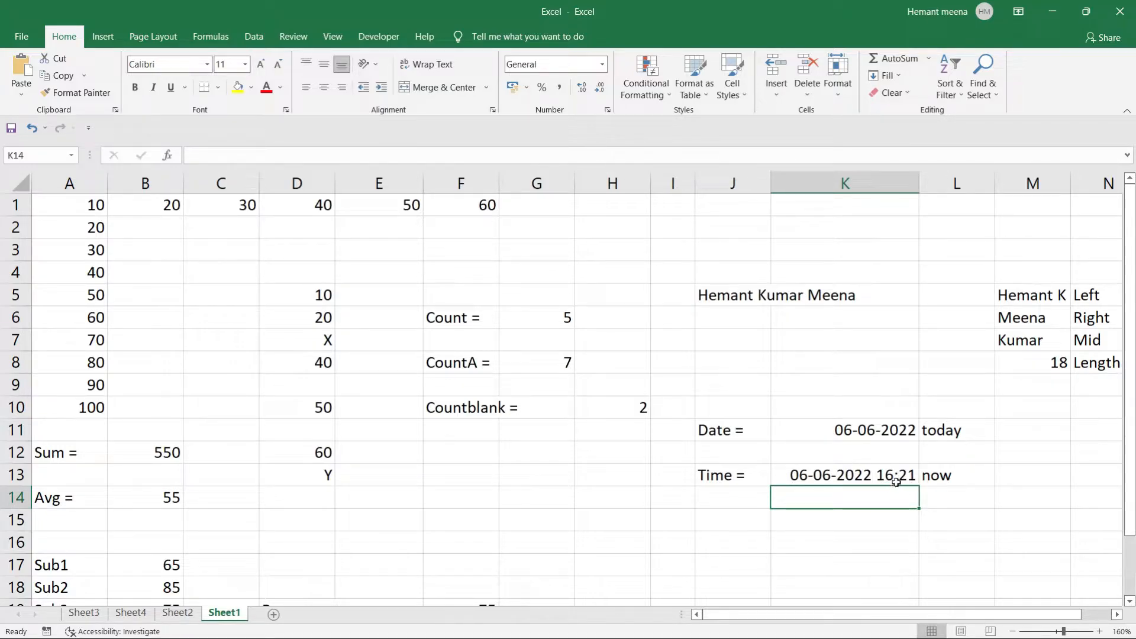
pyautogui.click(868, 515)
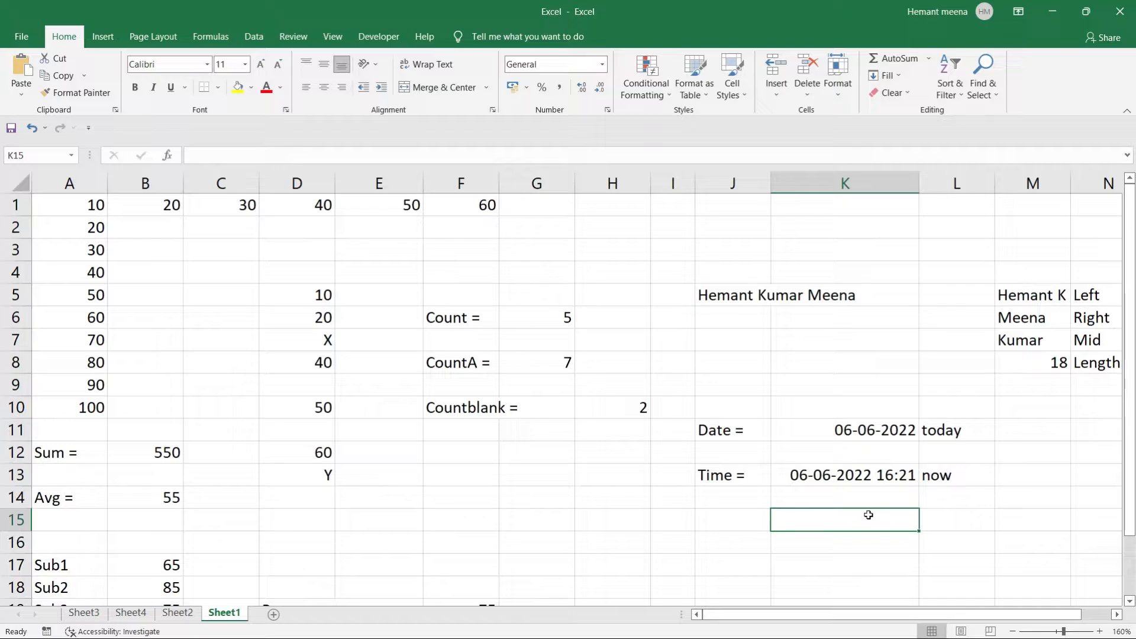
# Scroll down and type 'DOB =' into J17, fixing the initial typo.
pyautogui.scroll(-1, 867, 515)
pyautogui.scroll(-1, 867, 515)
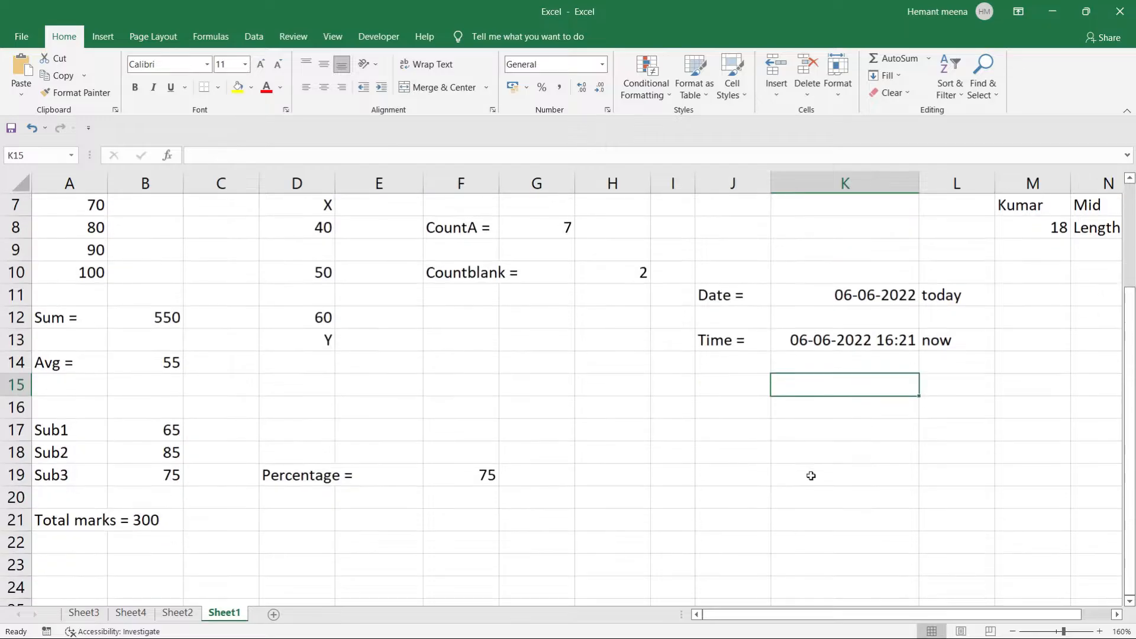
pyautogui.click(720, 432)
pyautogui.write('Datej')
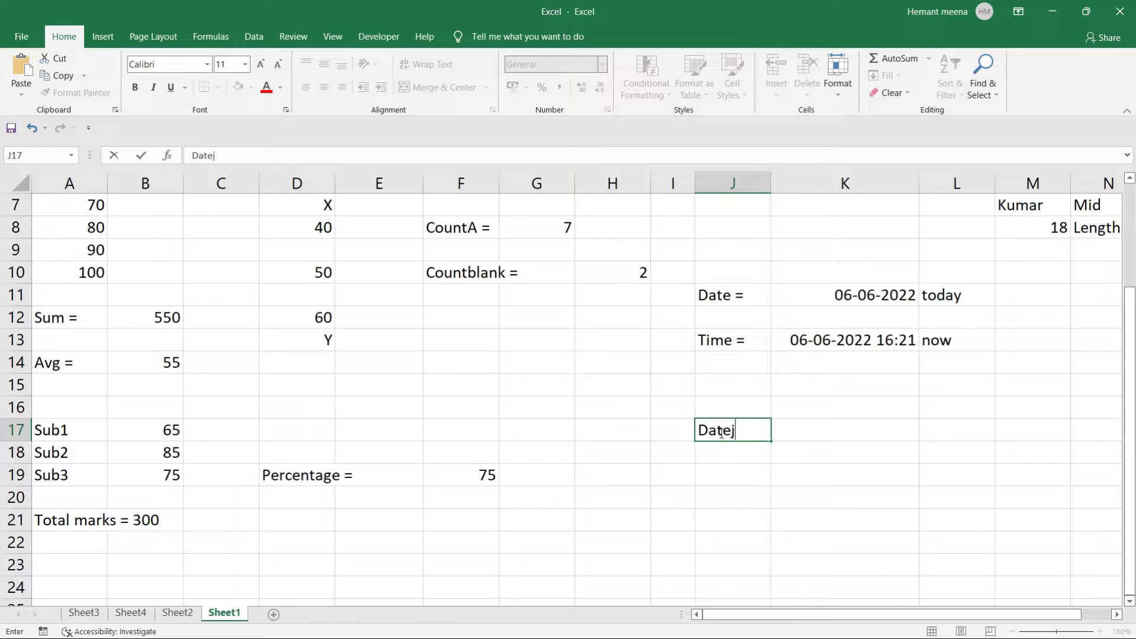
pyautogui.press('BackSpace')
pyautogui.press('BackSpace')
pyautogui.press('BackSpace')
pyautogui.write('OB =')
pyautogui.press('Tab')
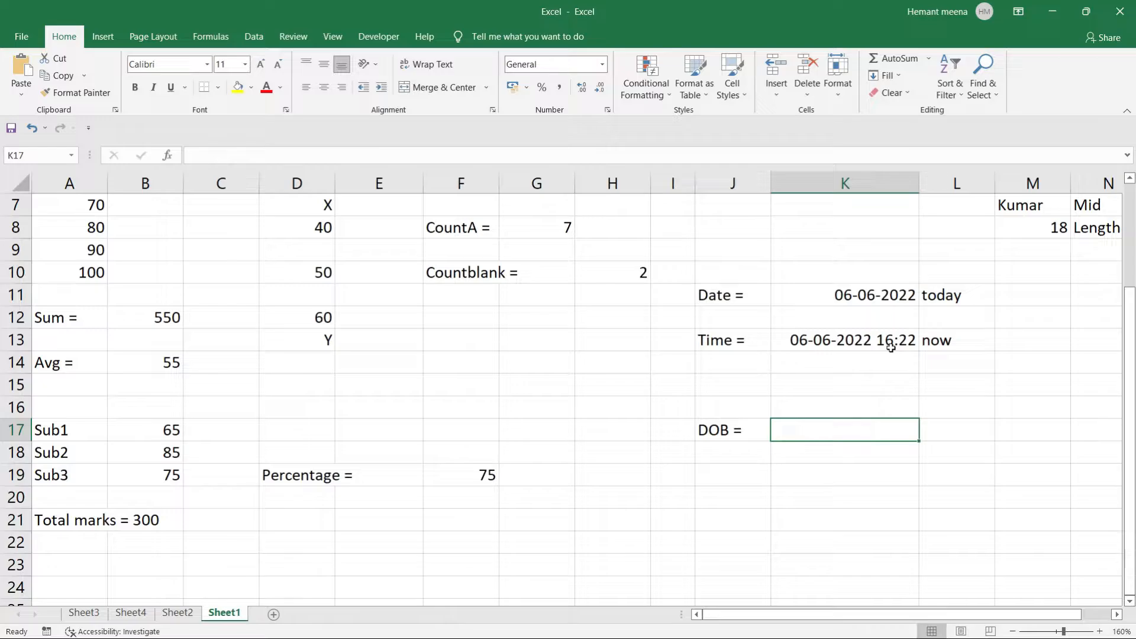
pyautogui.doubleClick(809, 428)
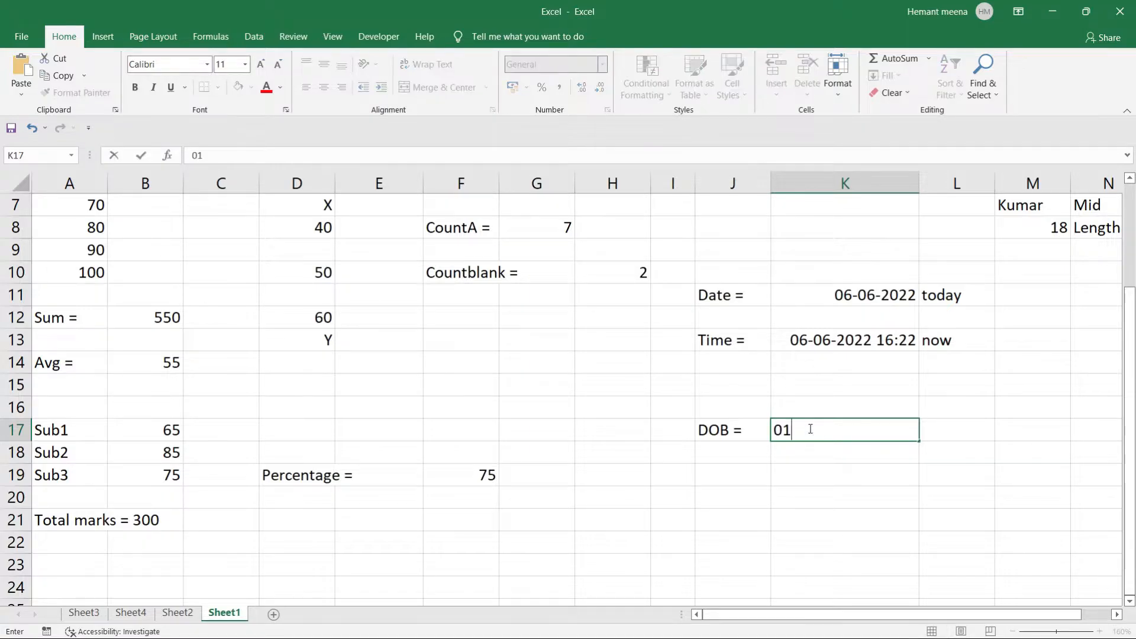
pyautogui.press('Return')
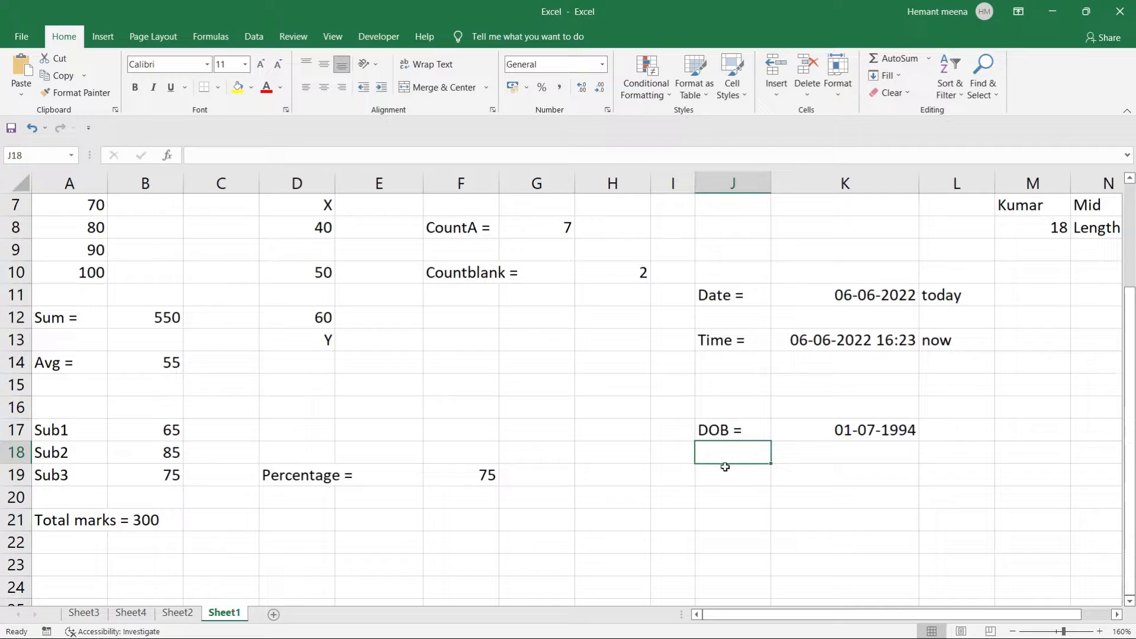
# Label J18 'Today =' and put =TODAY() in K18, showing 06-06-2022.
pyautogui.write('Todat')
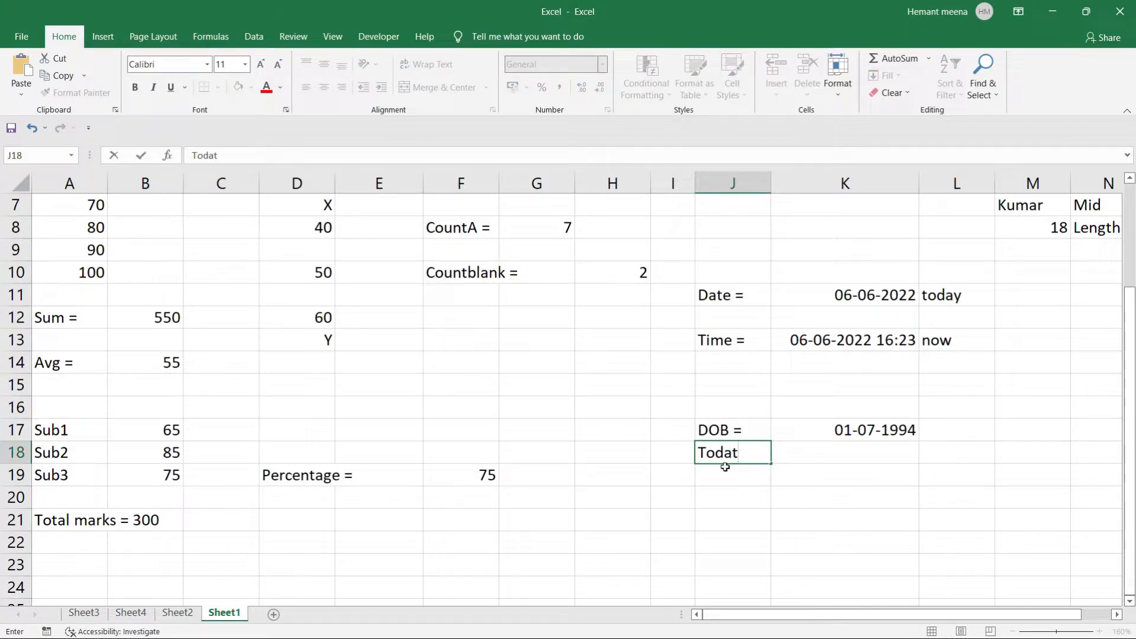
pyautogui.press('BackSpace')
pyautogui.write('y =')
pyautogui.press('Tab')
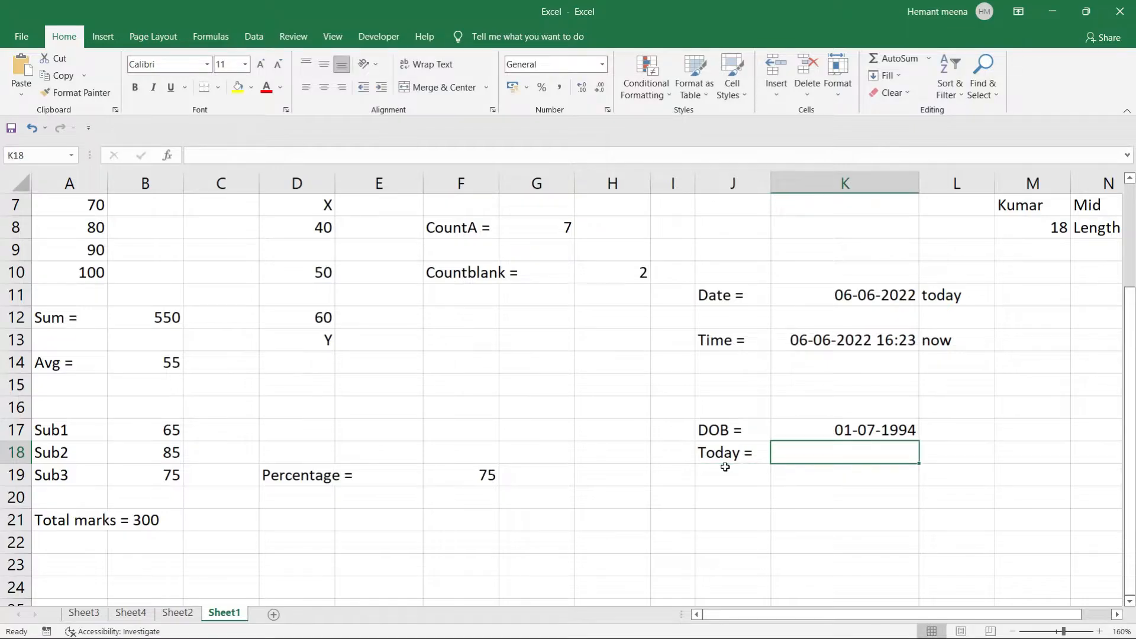
pyautogui.write('=toda')
pyautogui.press('Tab')
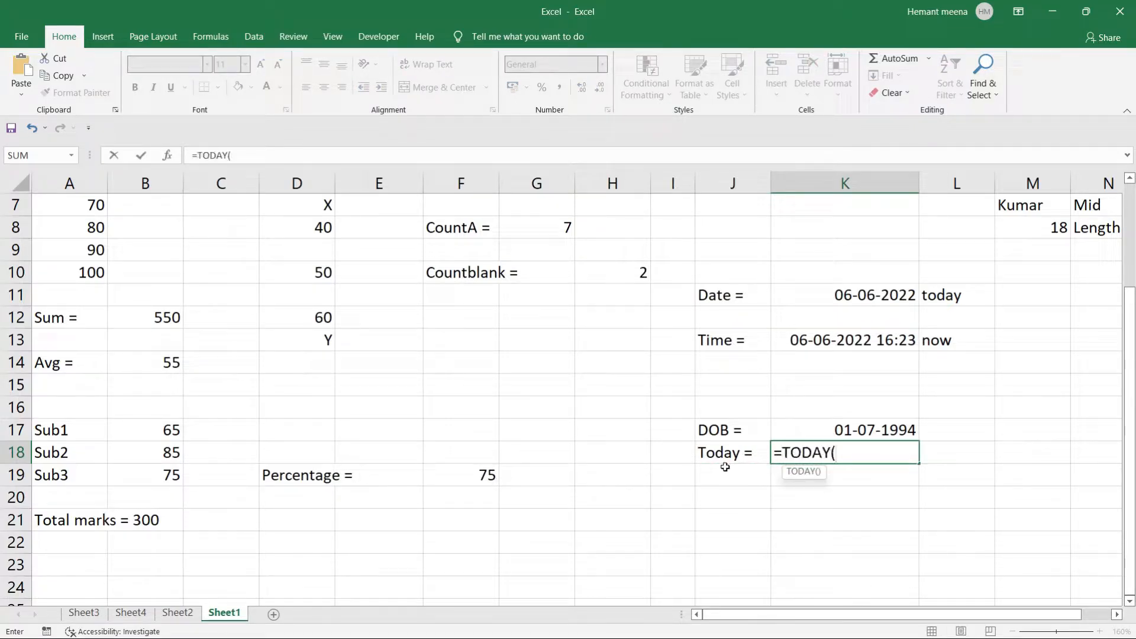
pyautogui.write(')')
pyautogui.hotkey('ctrl', 'Return')
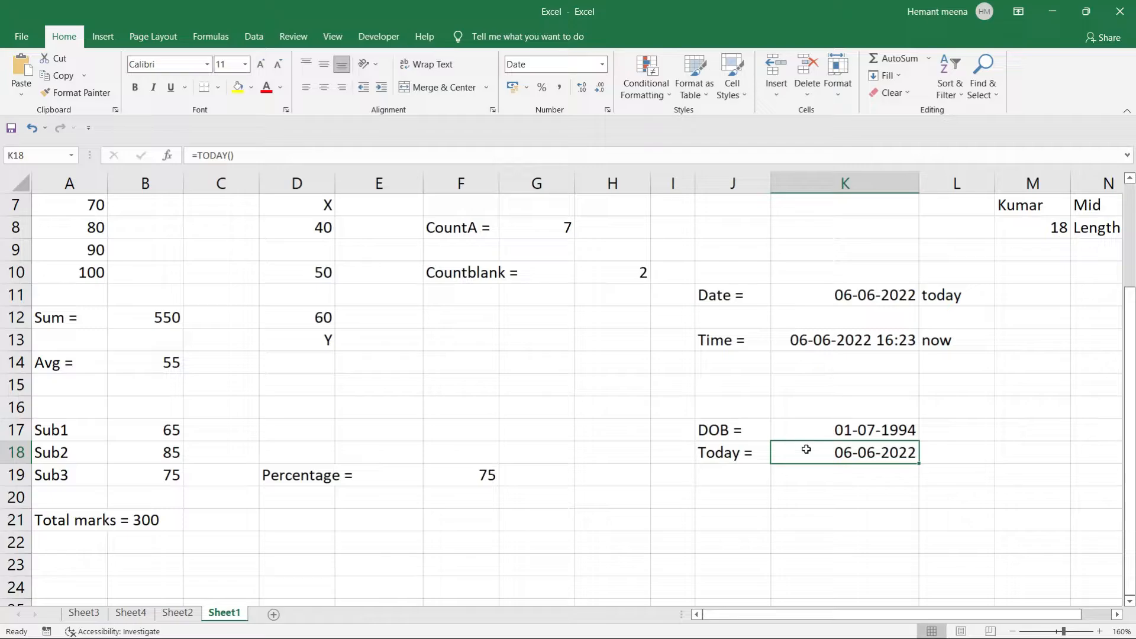
# Label J20 'Age ='.
pyautogui.click(720, 492)
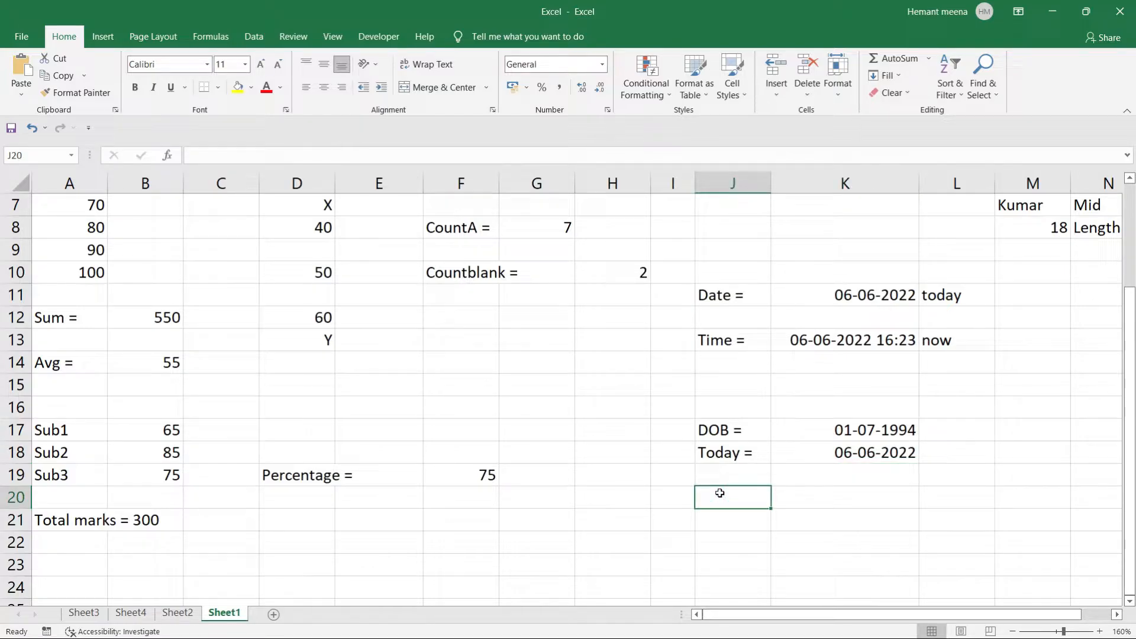
pyautogui.write('Age =')
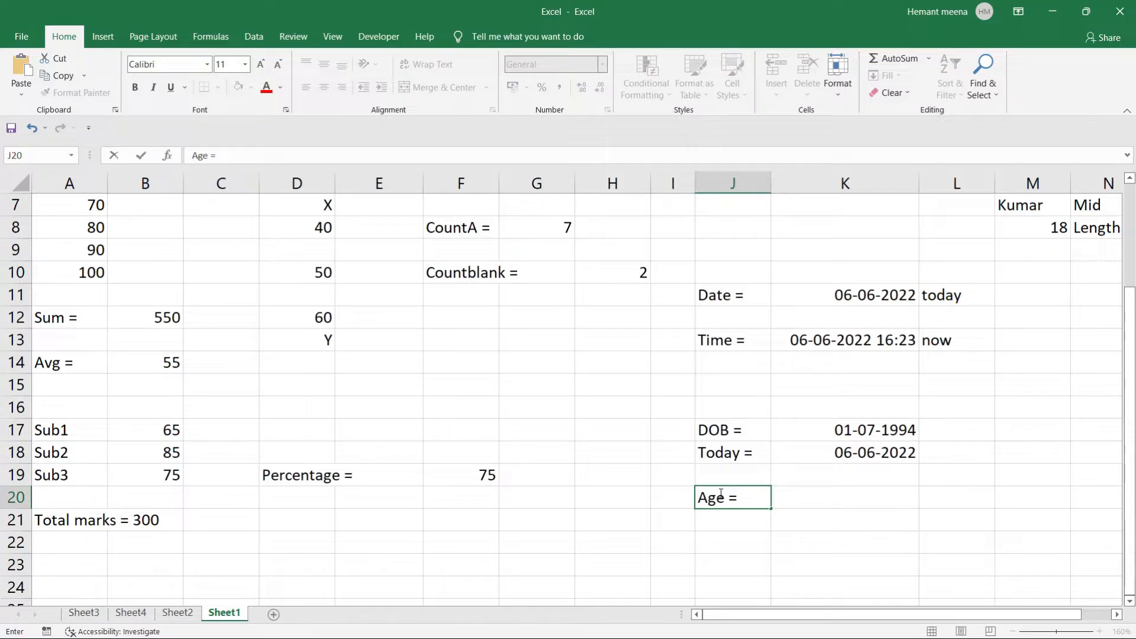
pyautogui.press('Tab')
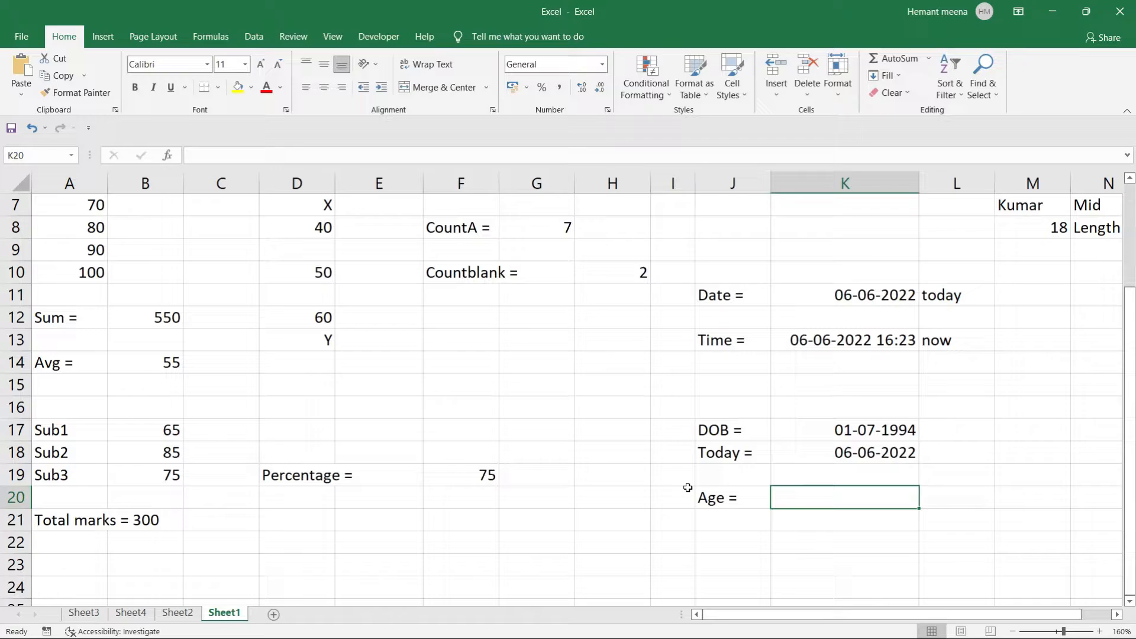
# Enter =DAYS(K17,K18) in K20, which returns -10202.
pyautogui.write('day')
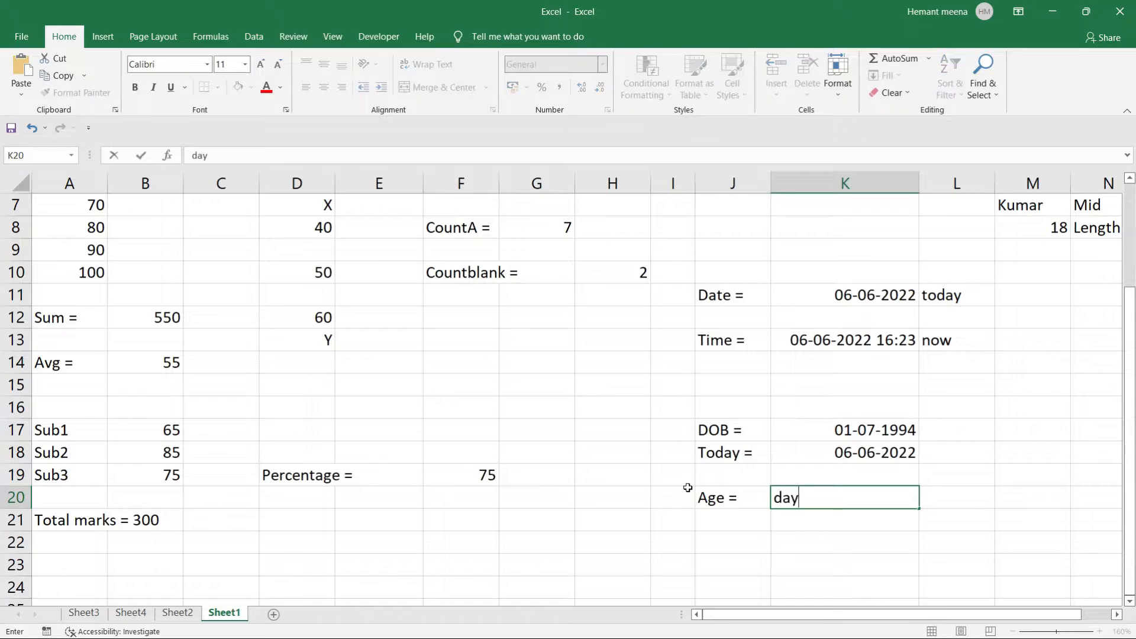
pyautogui.press('Escape')
pyautogui.write('=days')
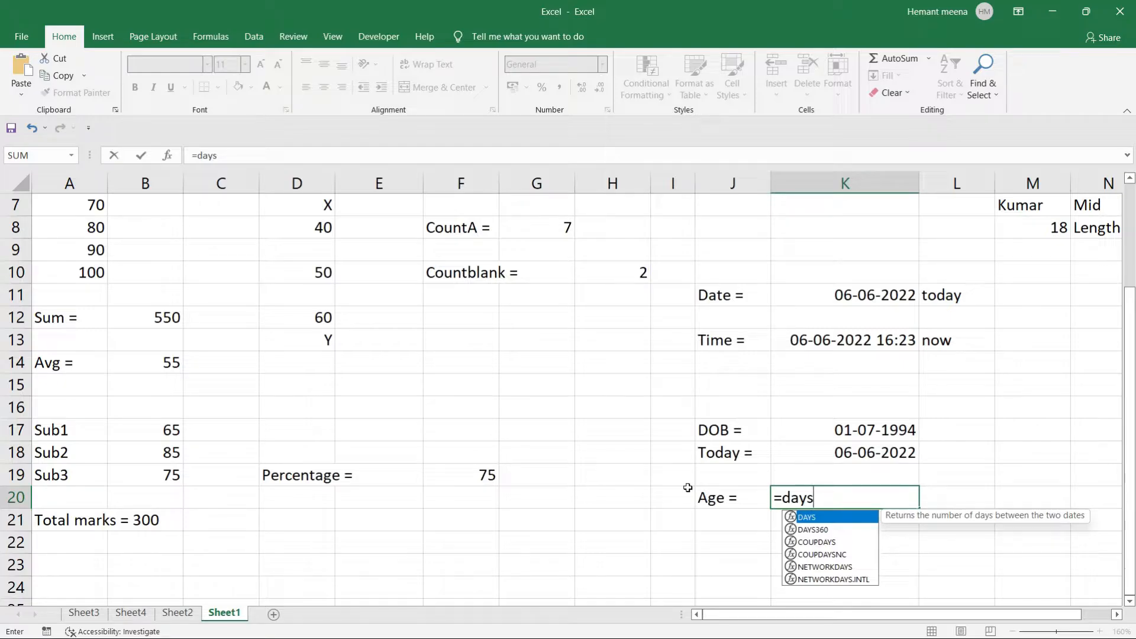
pyautogui.write('(')
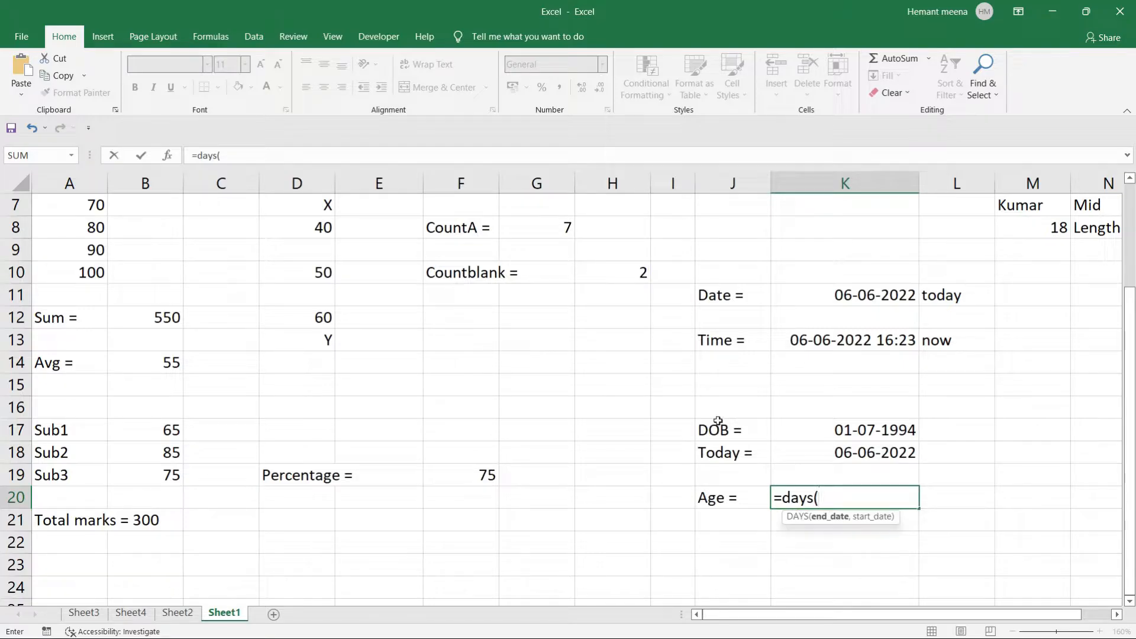
pyautogui.click(861, 432)
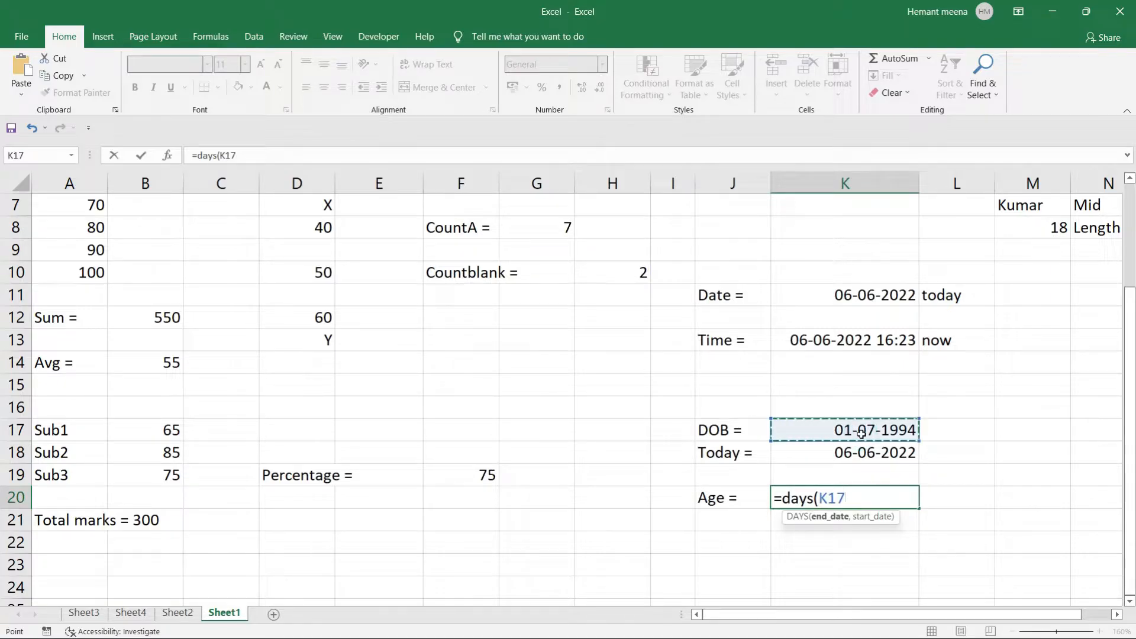
pyautogui.write(',')
pyautogui.click(854, 454)
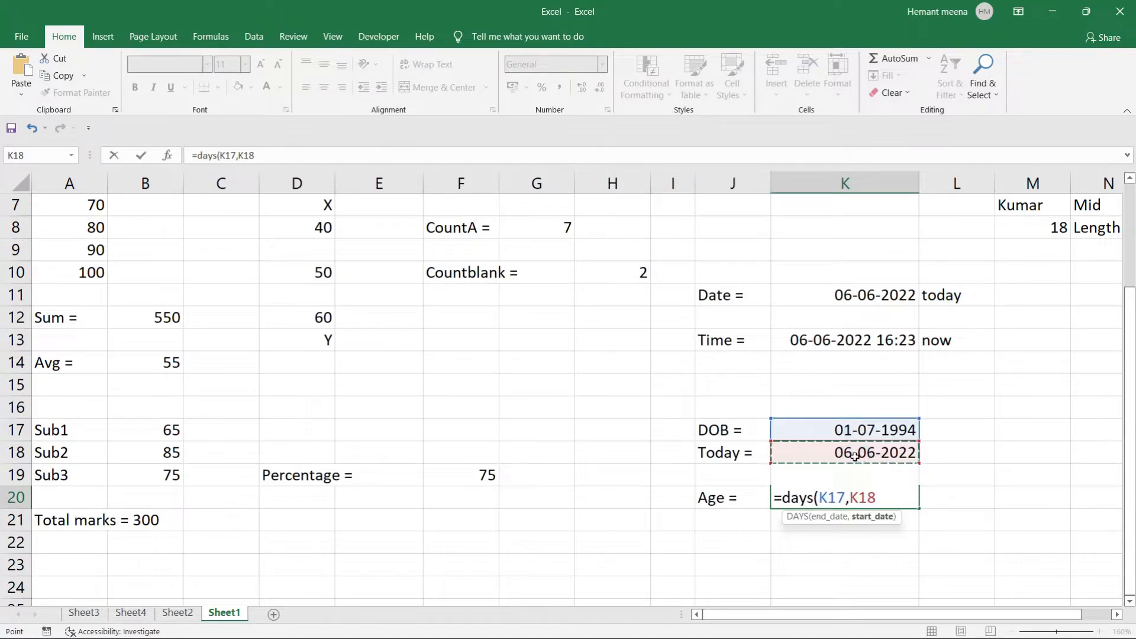
pyautogui.write(')')
pyautogui.press('Return')
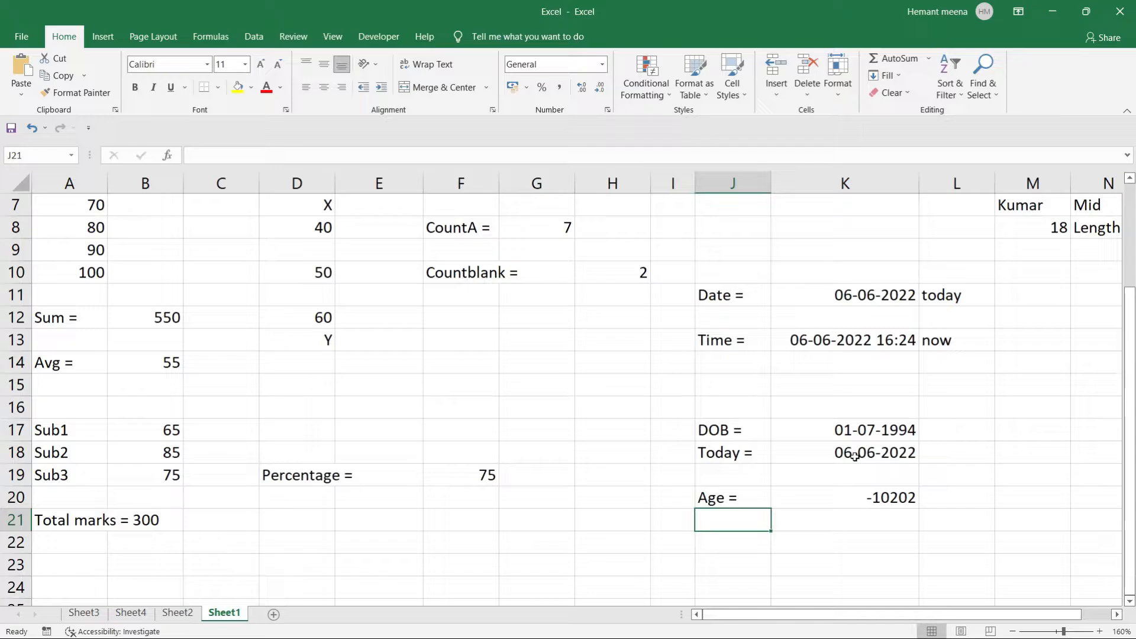
# Rewrite K20 as =DAYS(K18,K17) with Today first and DOB second.
pyautogui.doubleClick(861, 497)
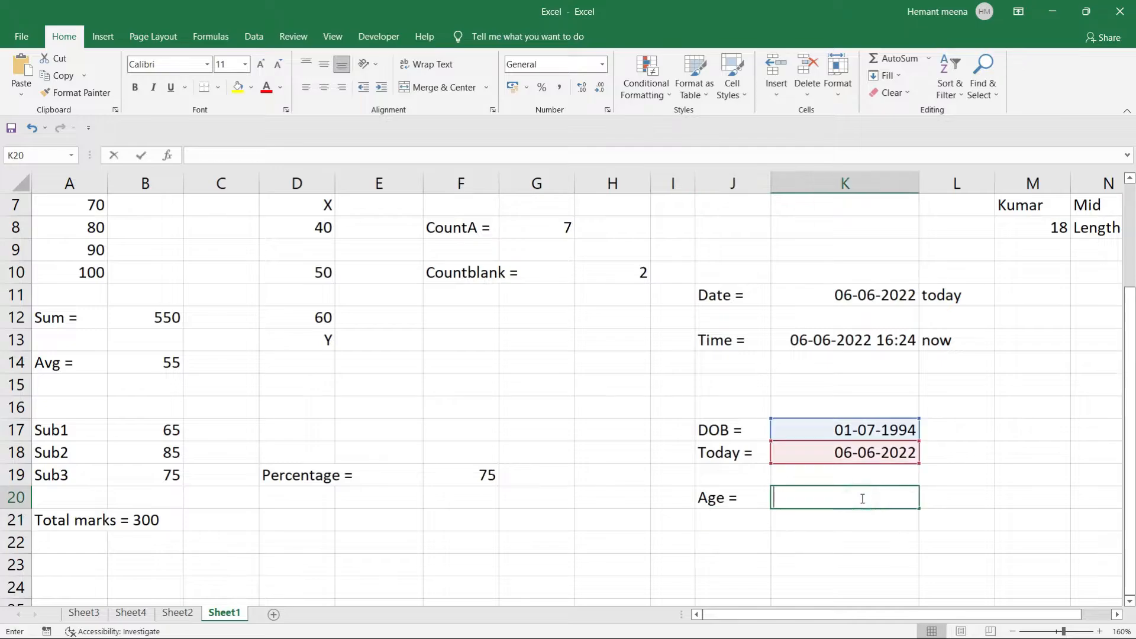
pyautogui.write('=')
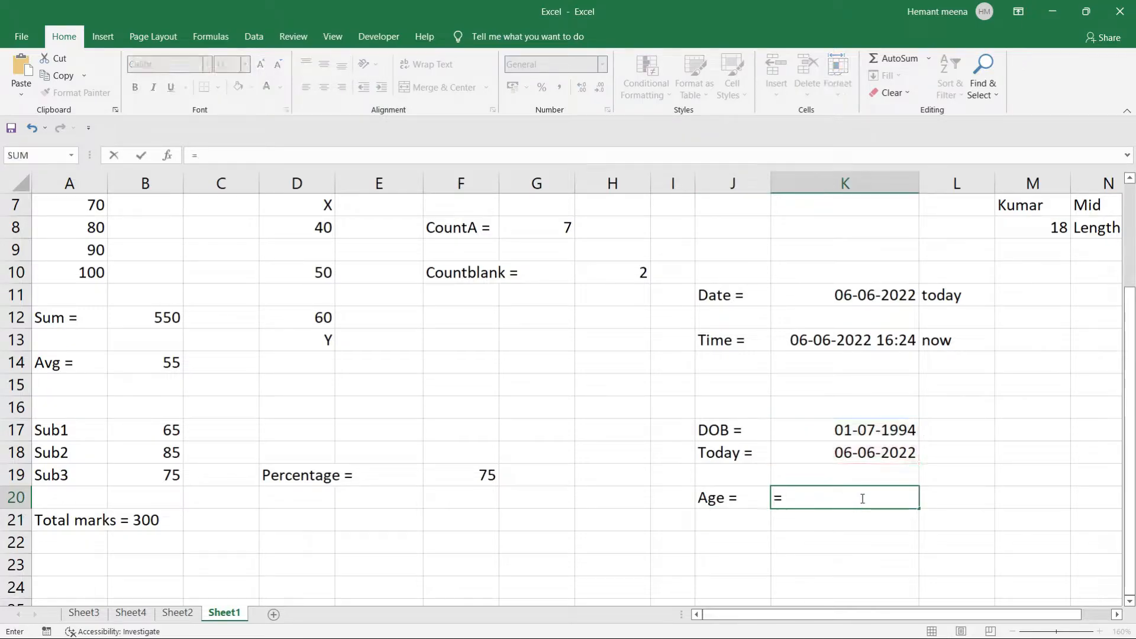
pyautogui.press('BackSpace')
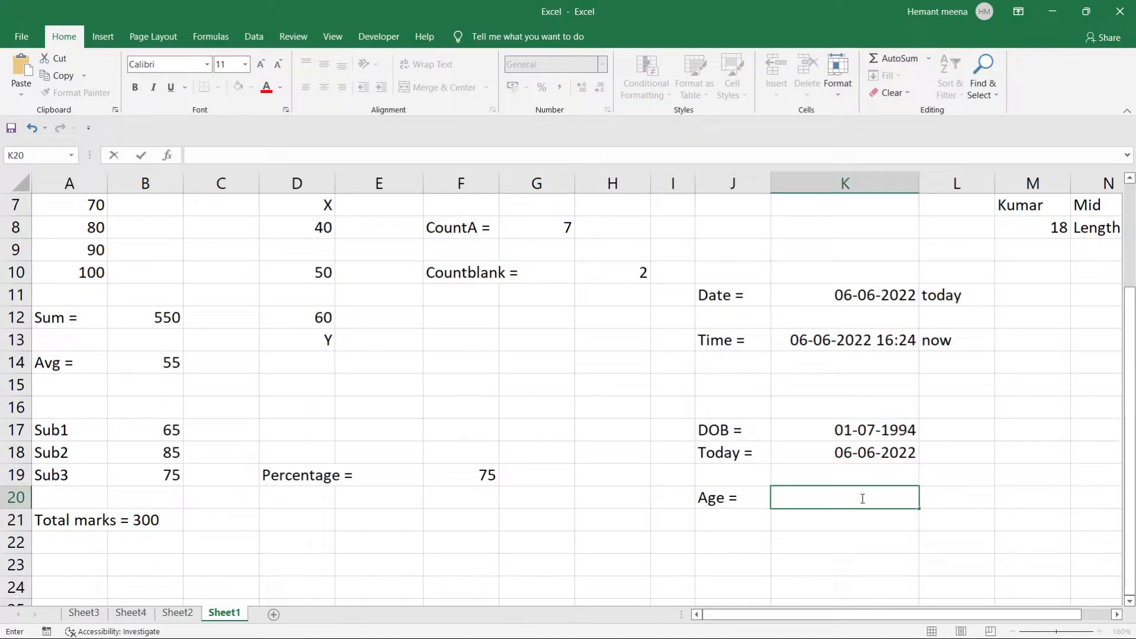
pyautogui.write('=da')
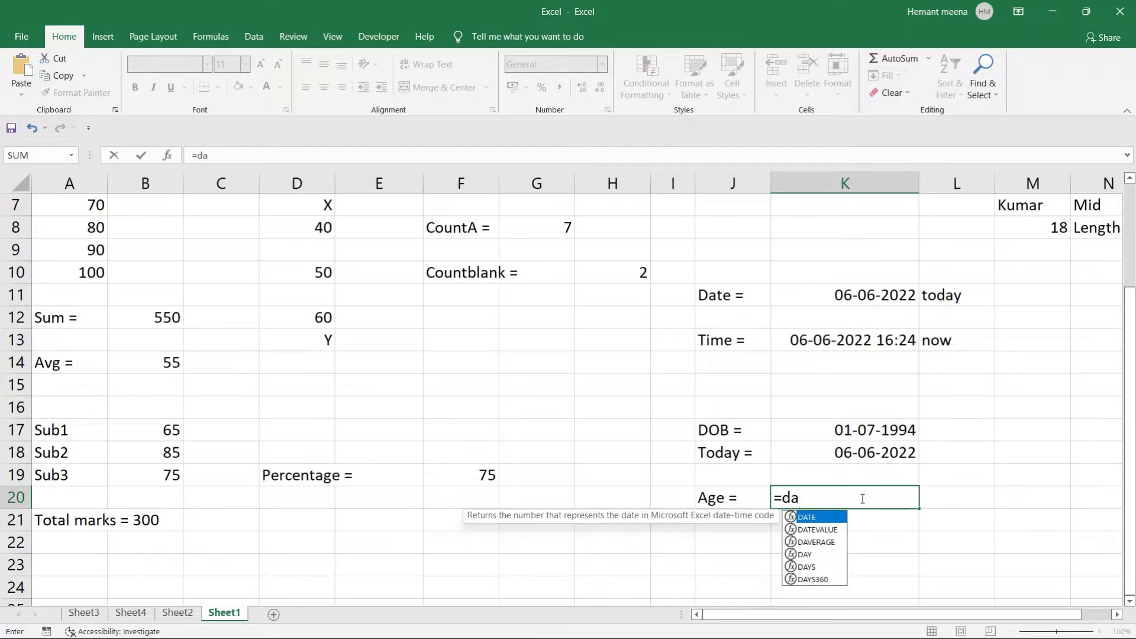
pyautogui.write('ys')
pyautogui.press('Tab')
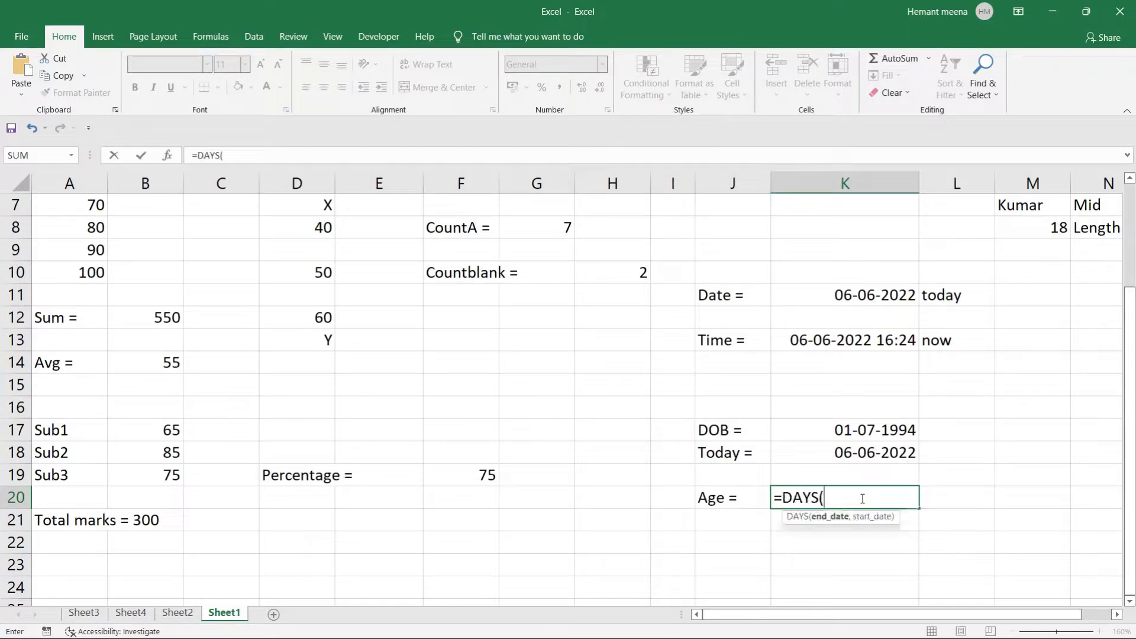
pyautogui.click(868, 453)
pyautogui.write(',')
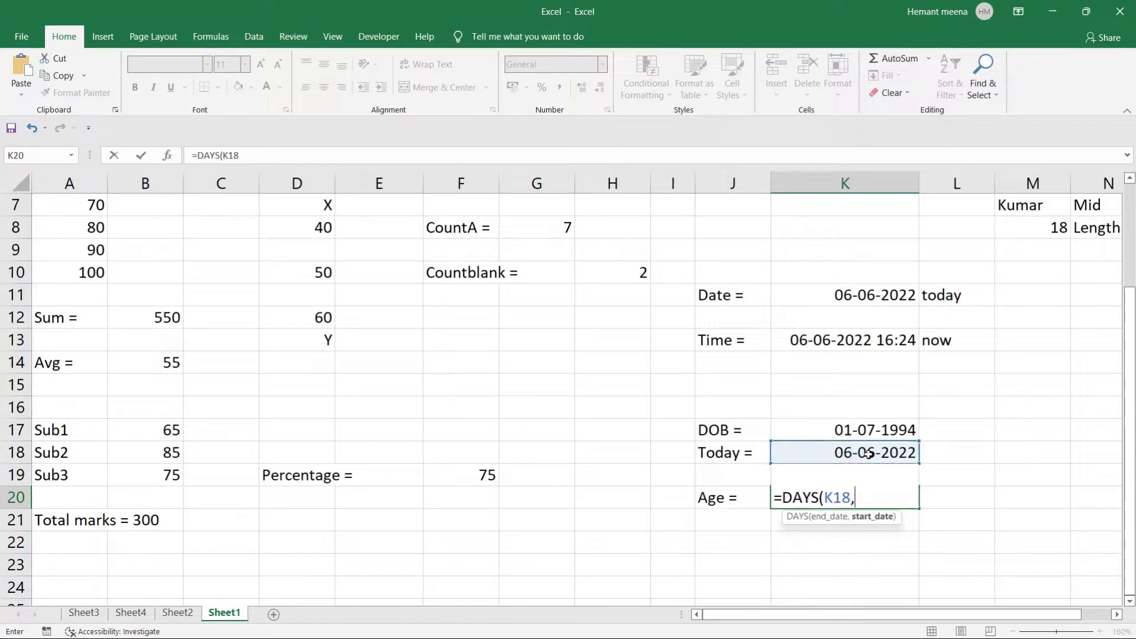
pyautogui.click(872, 428)
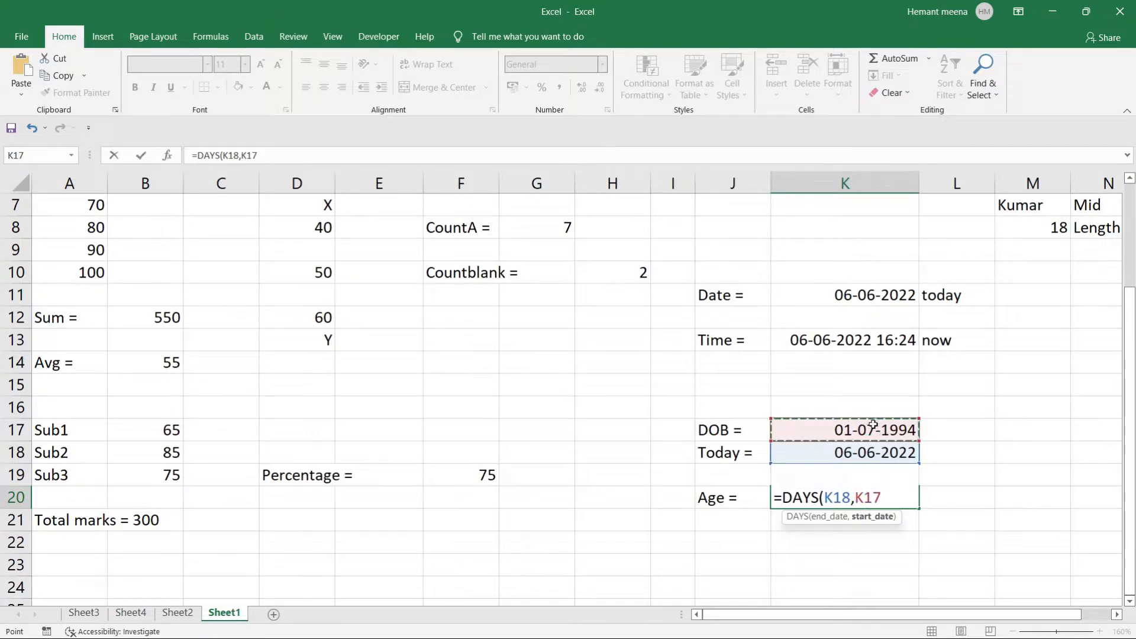
pyautogui.write(')')
pyautogui.press('Return')
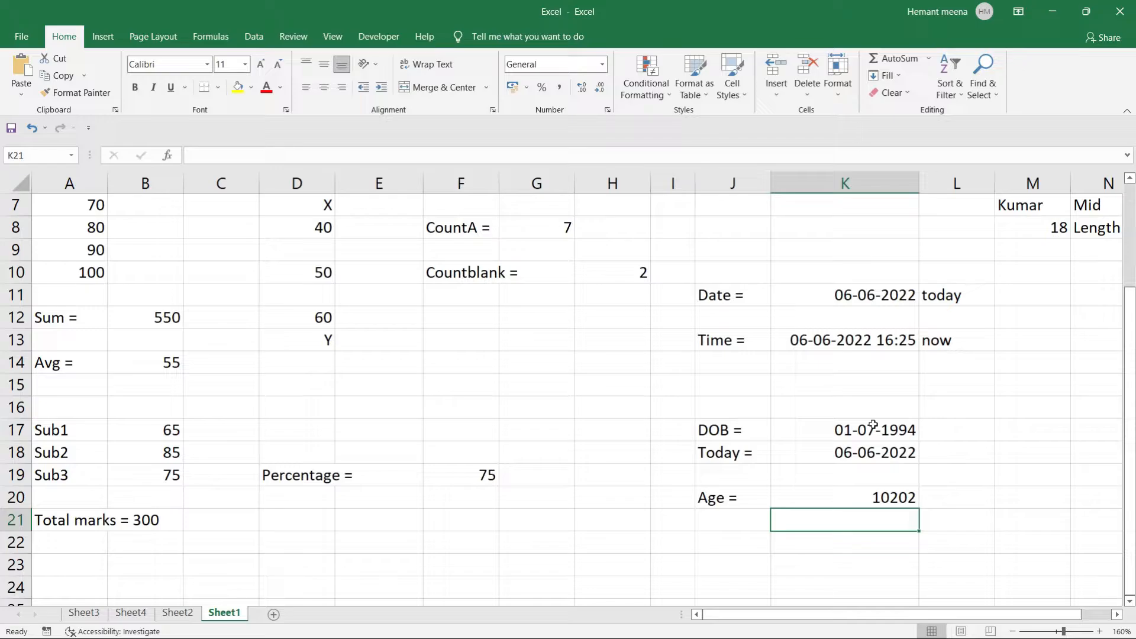
# Append /365 to the K20 formula so it divides the days by 365.
pyautogui.click(866, 499)
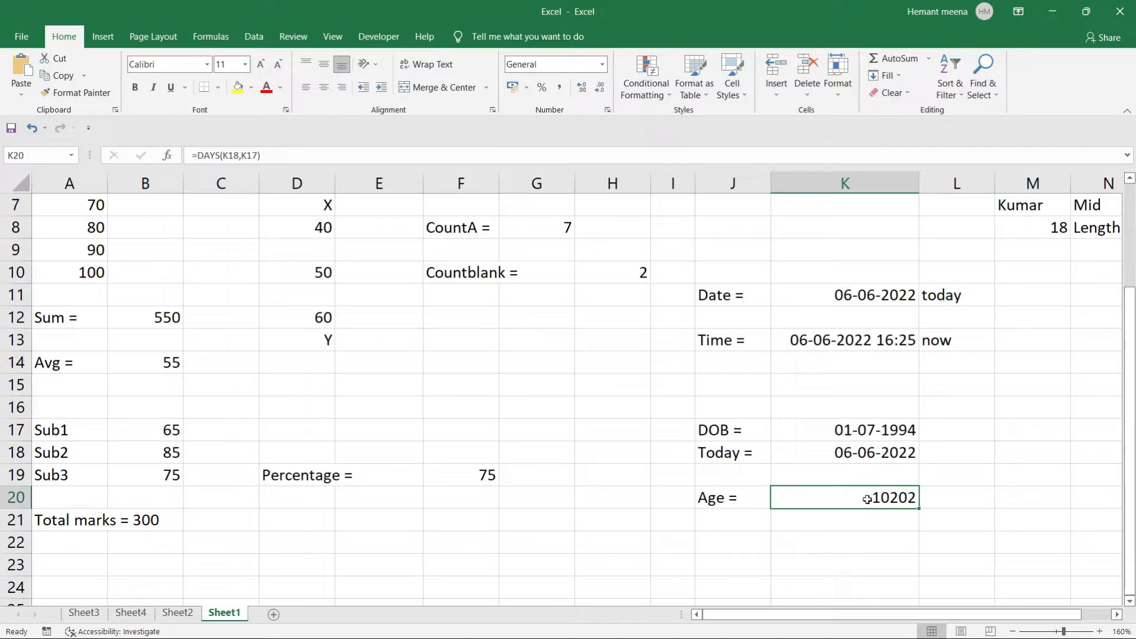
pyautogui.doubleClick(866, 499)
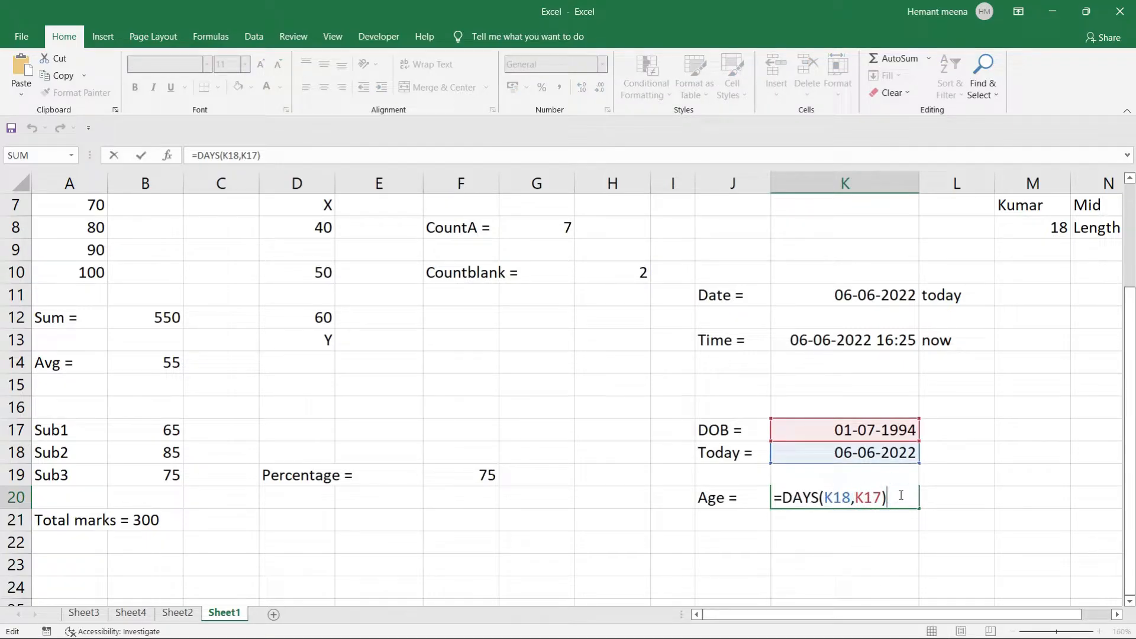
pyautogui.write('/365')
pyautogui.press('Return')
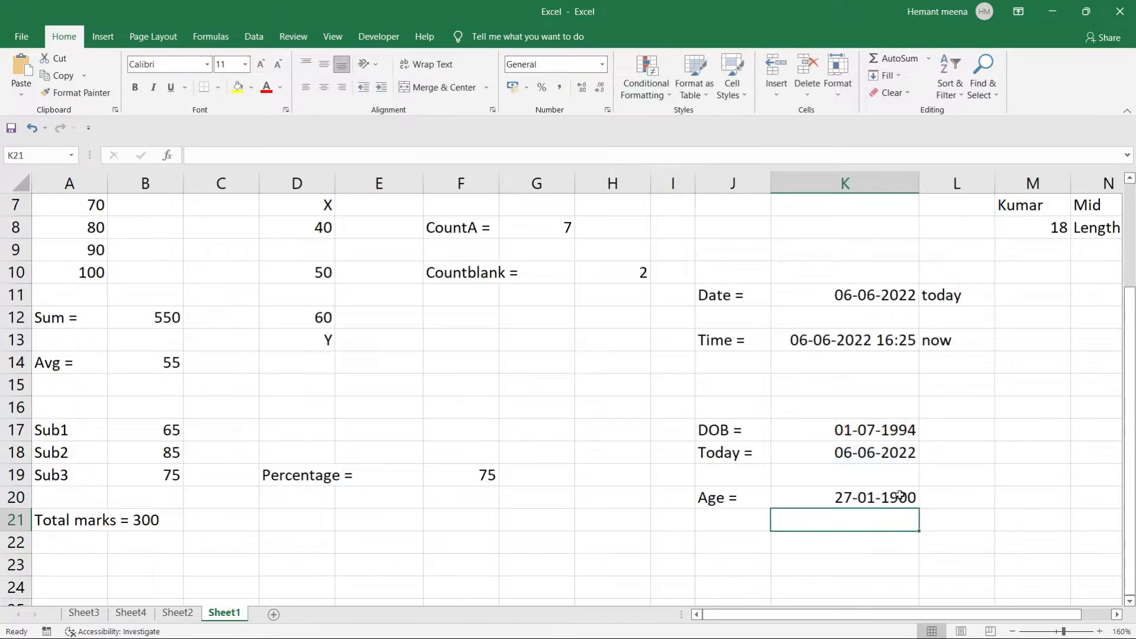
# Format K20 with the Number category so the age shows 27.95.
pyautogui.click(899, 496)
pyautogui.rightClick(900, 496)
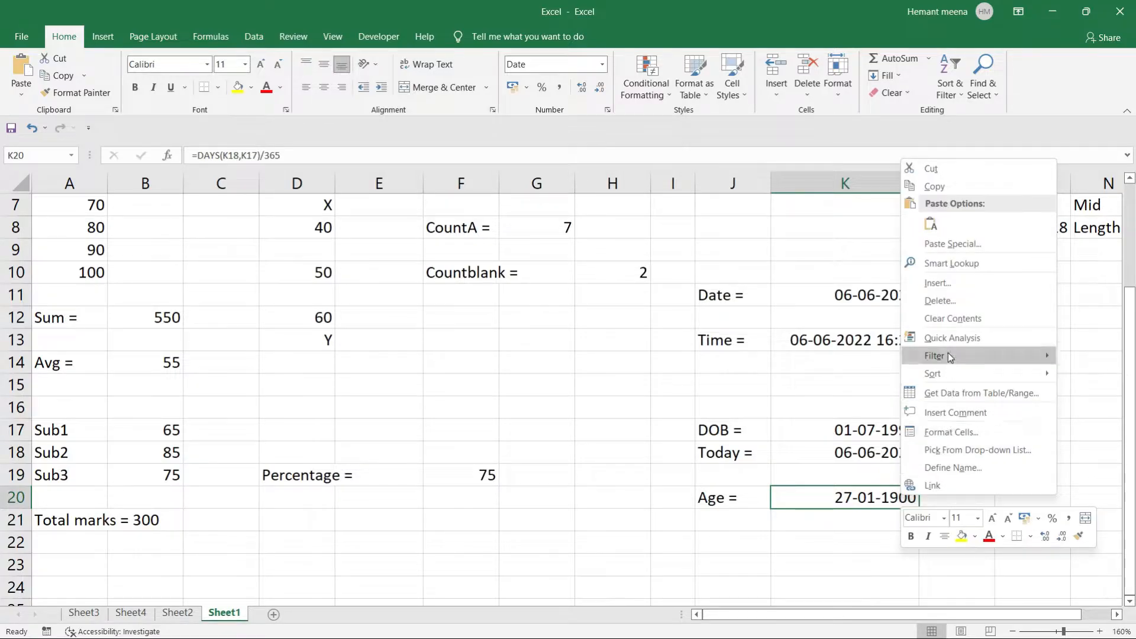
pyautogui.click(940, 439)
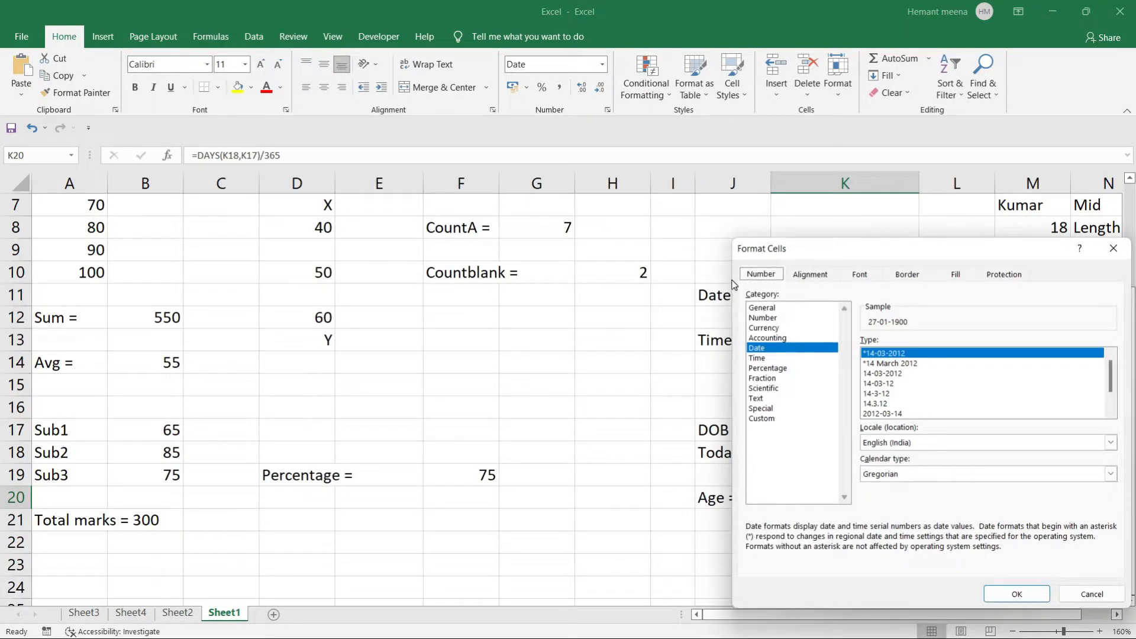
pyautogui.click(762, 308)
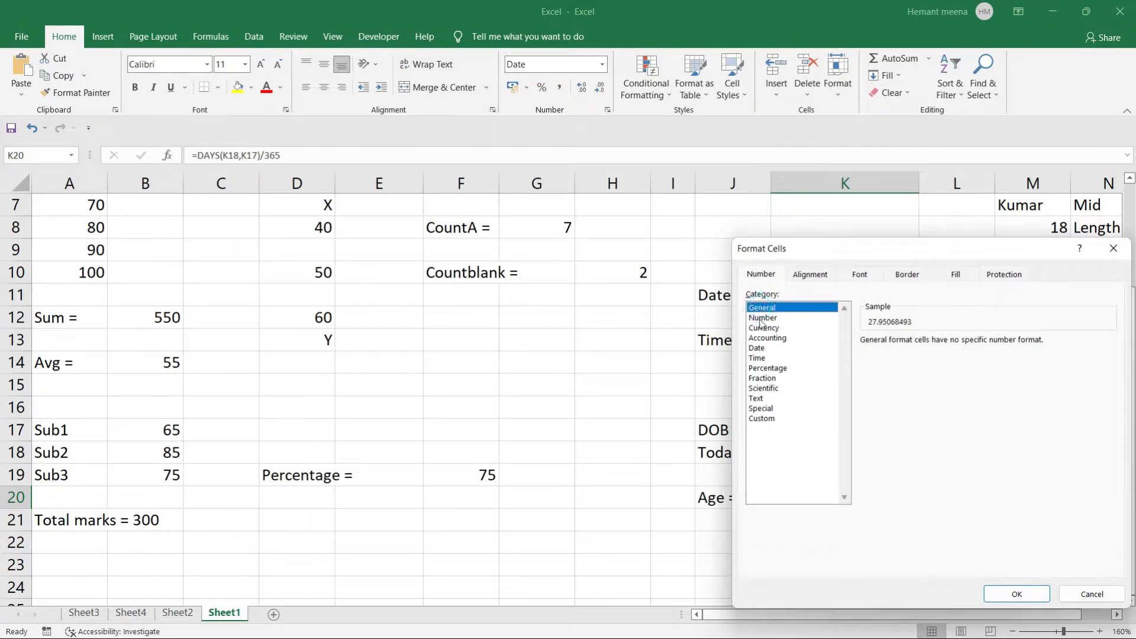
pyautogui.click(761, 317)
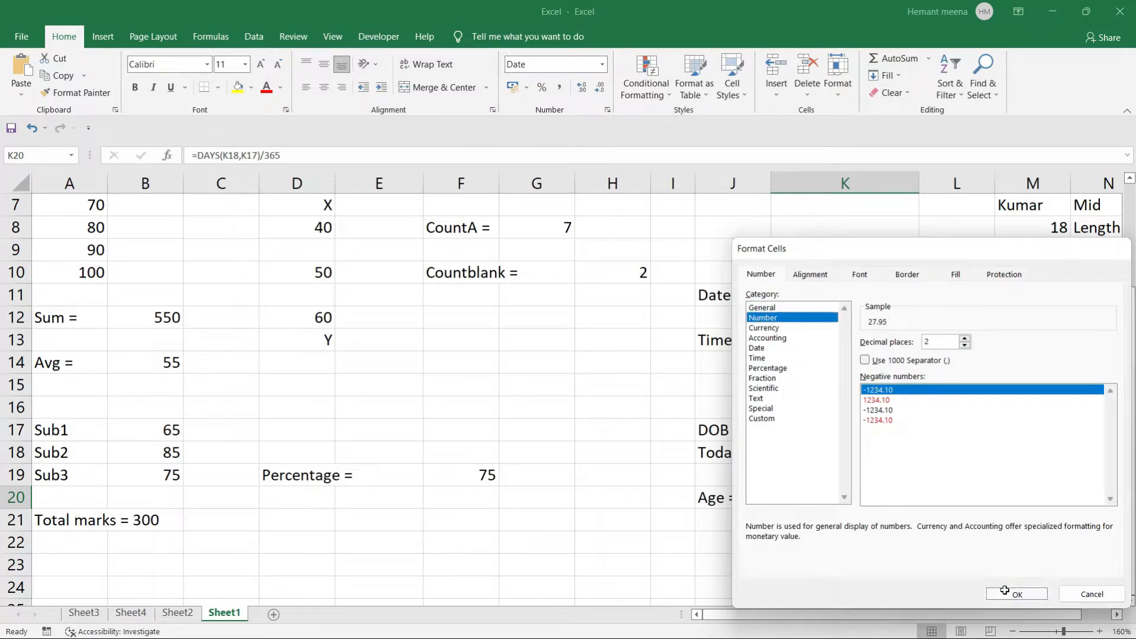
pyautogui.click(1004, 590)
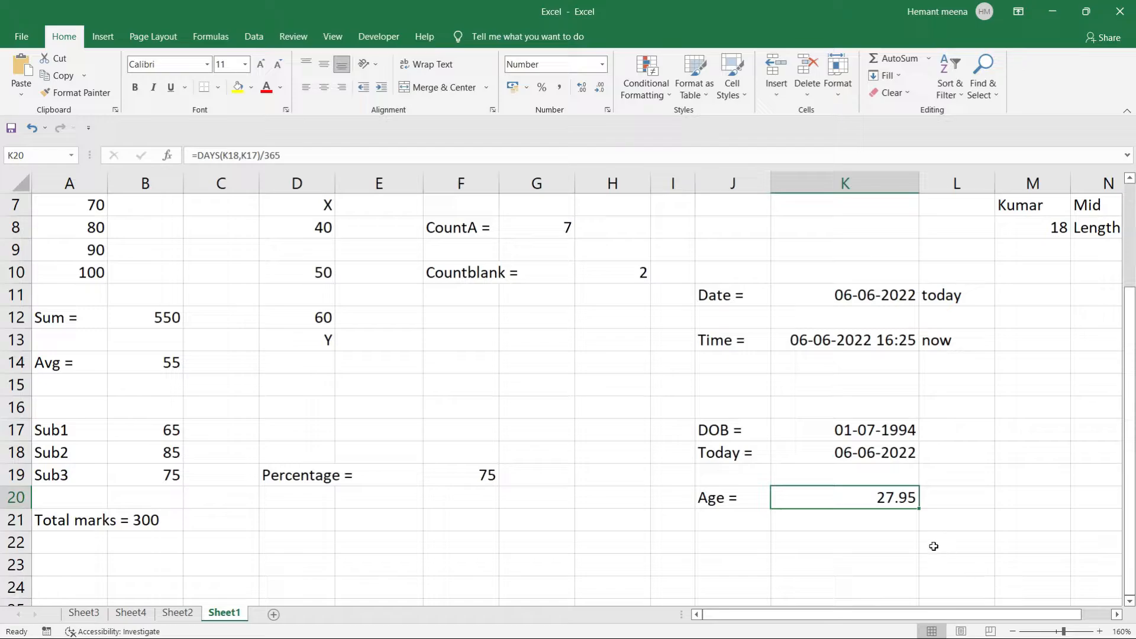
# Replace K20 with =ROUND(DAYS(K18,K17)/365,0), removing the stray equals sign before DAYS.
pyautogui.doubleClick(871, 501)
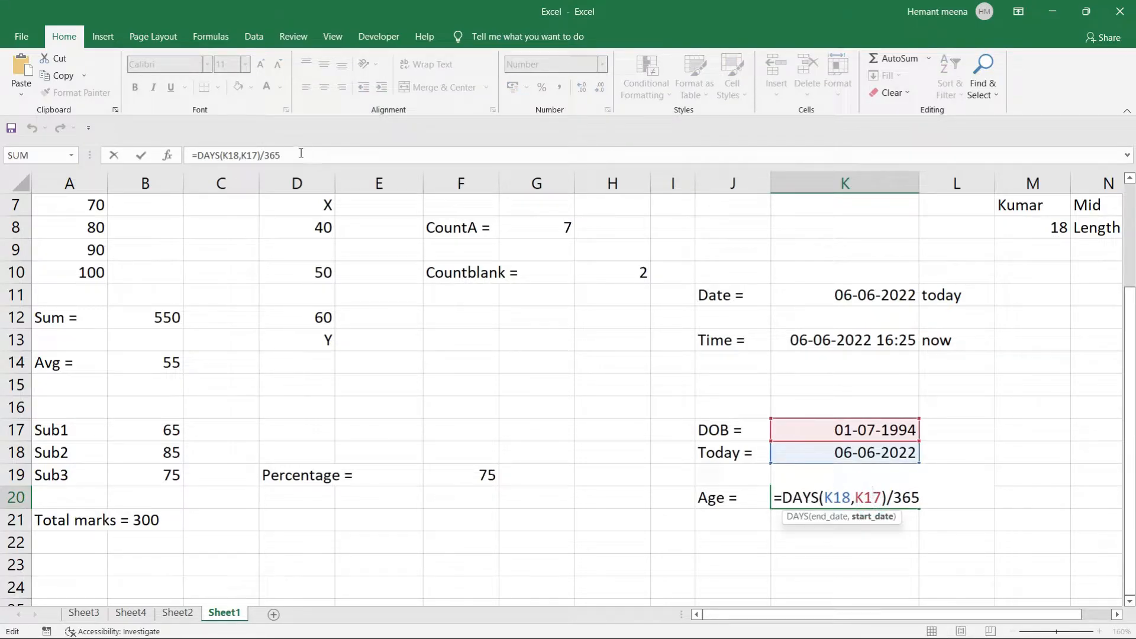
pyautogui.moveTo(296, 155); pyautogui.dragTo(191, 155)
pyautogui.hotkey('ctrl', 'c')
pyautogui.press('BackSpace')
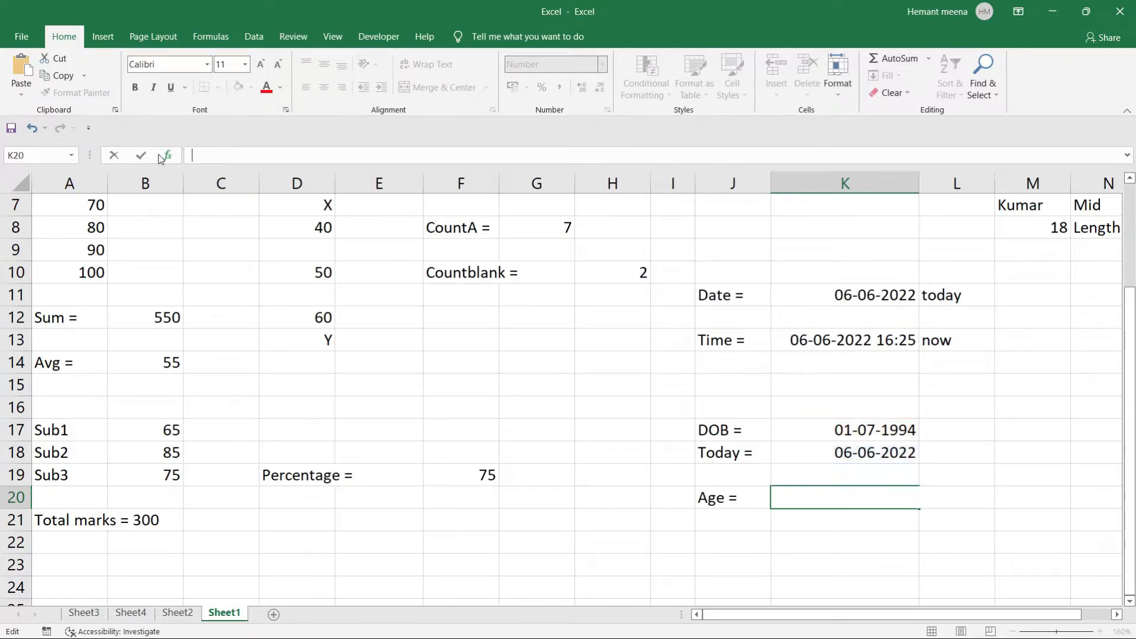
pyautogui.write('=roun')
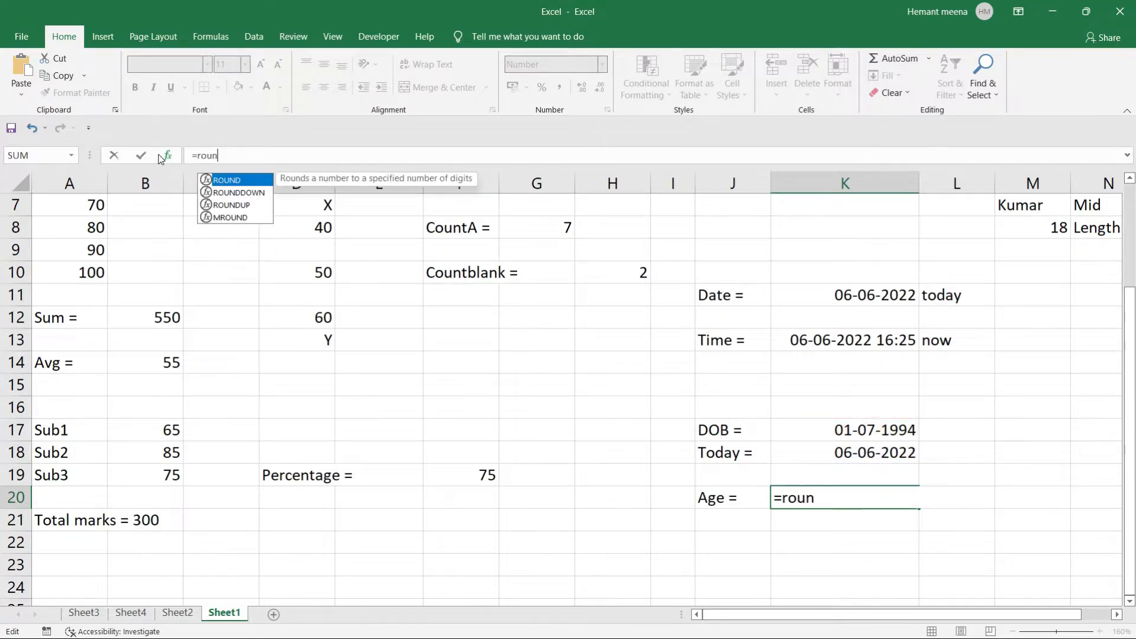
pyautogui.write('d(')
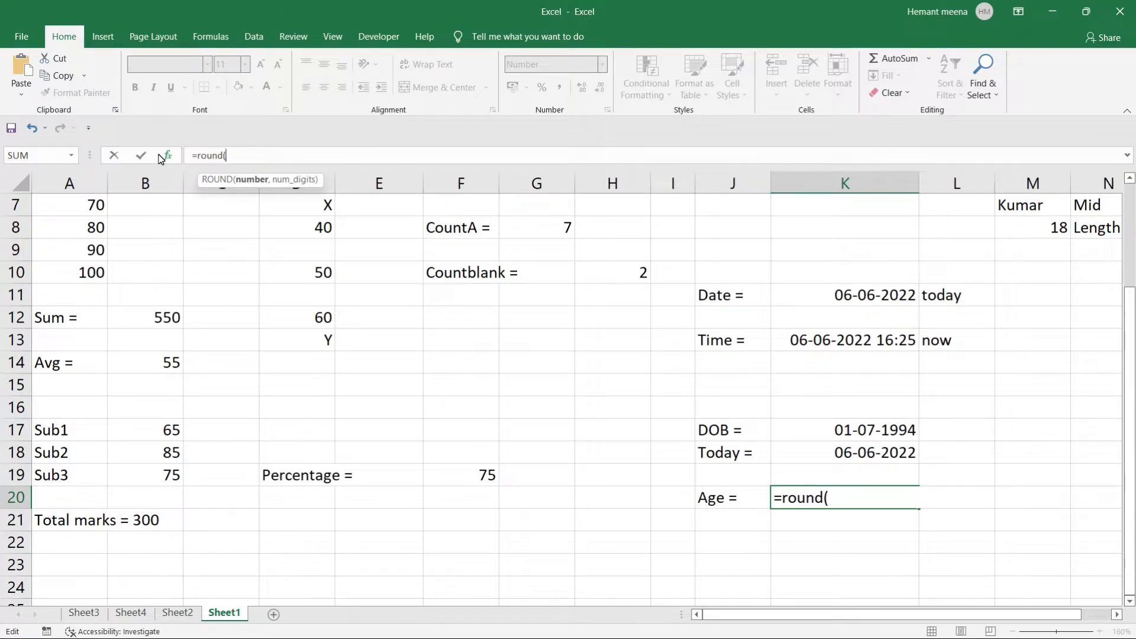
pyautogui.hotkey('ctrl', 'v')
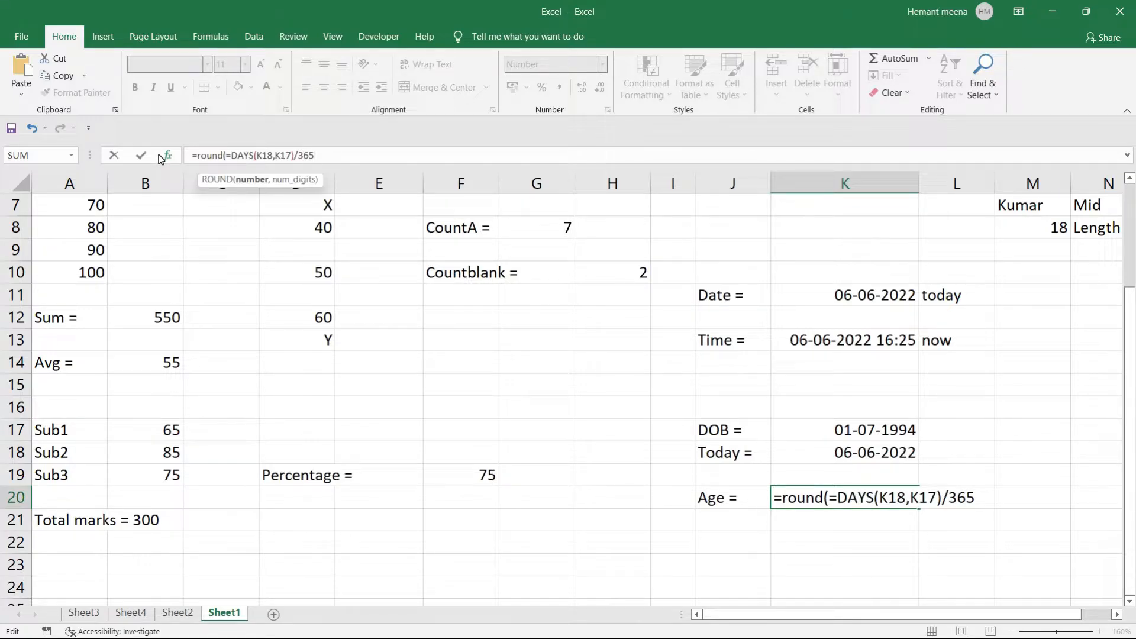
pyautogui.write(',0)')
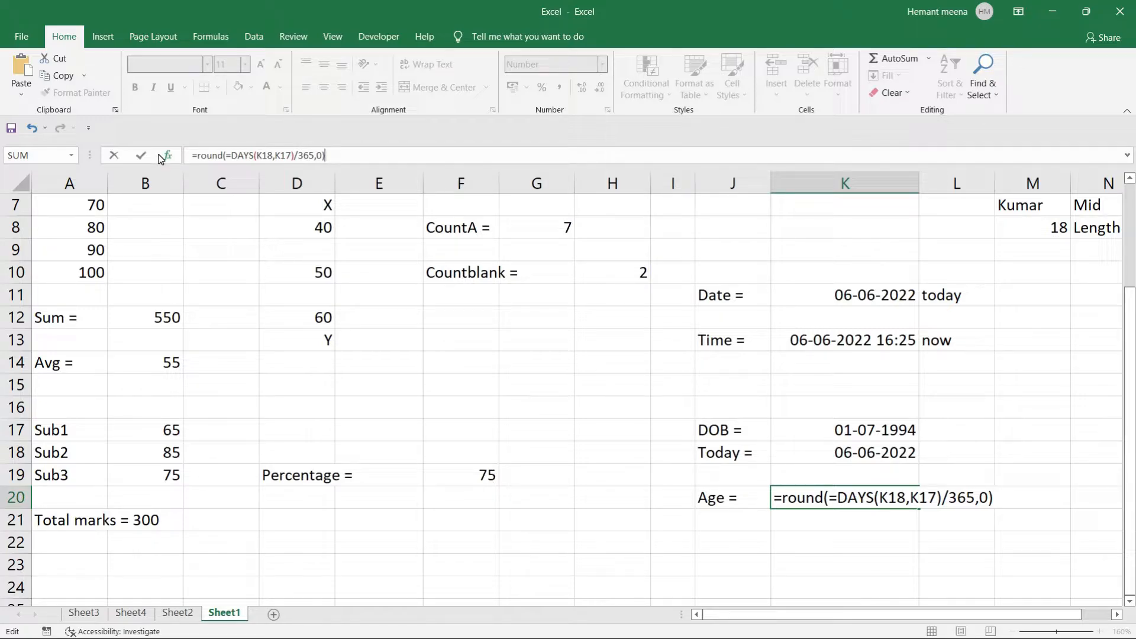
pyautogui.press('Return')
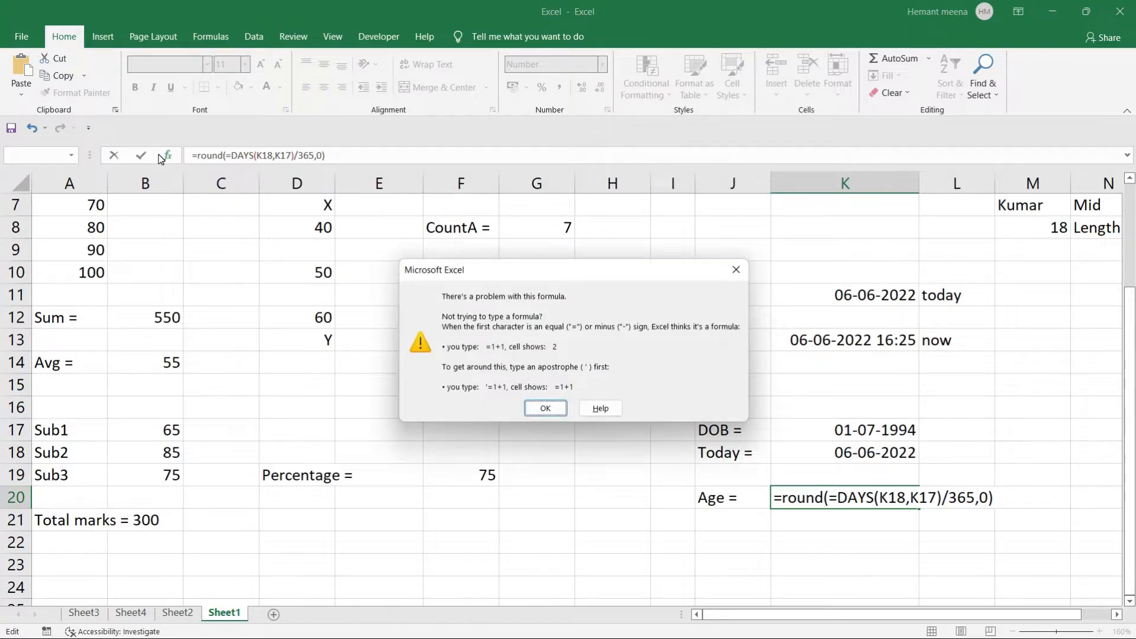
pyautogui.click(545, 408)
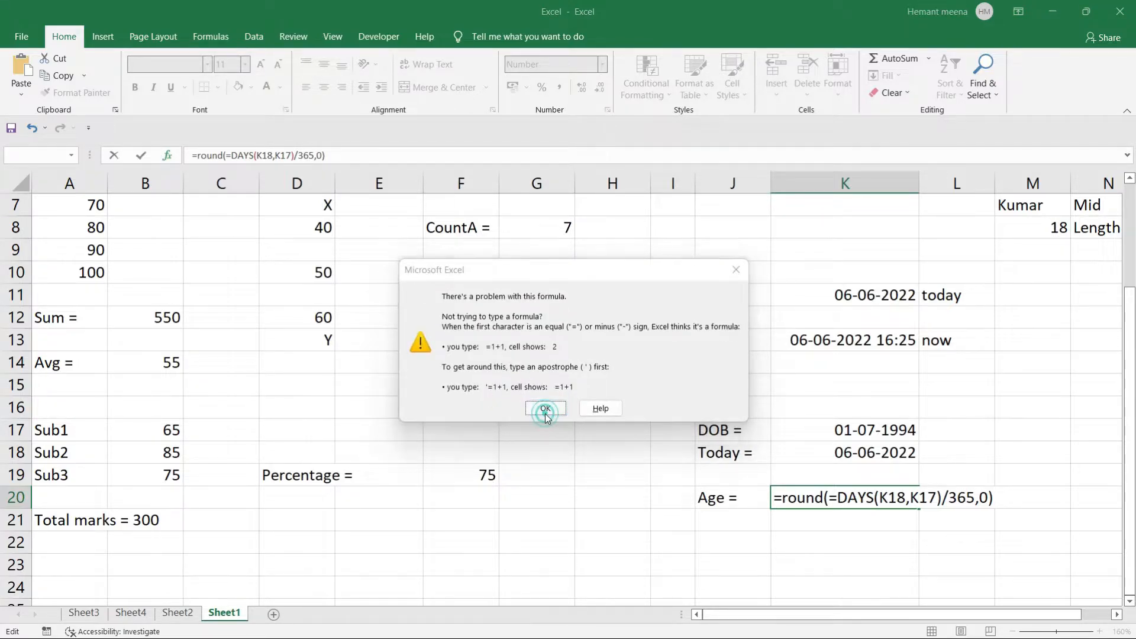
pyautogui.click(353, 157)
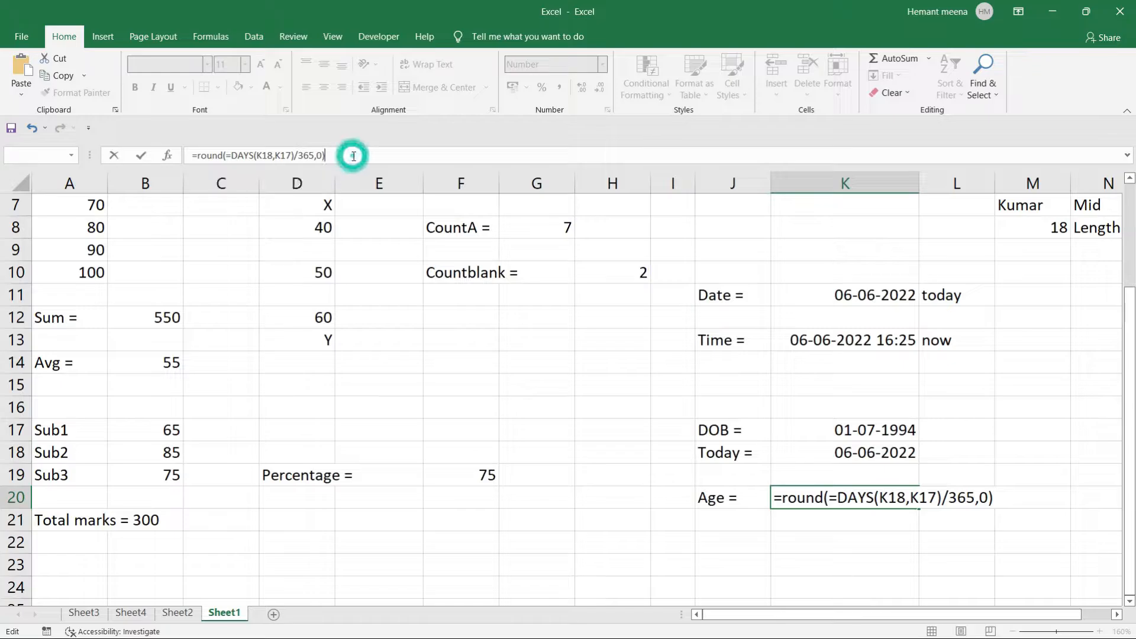
pyautogui.click(232, 156)
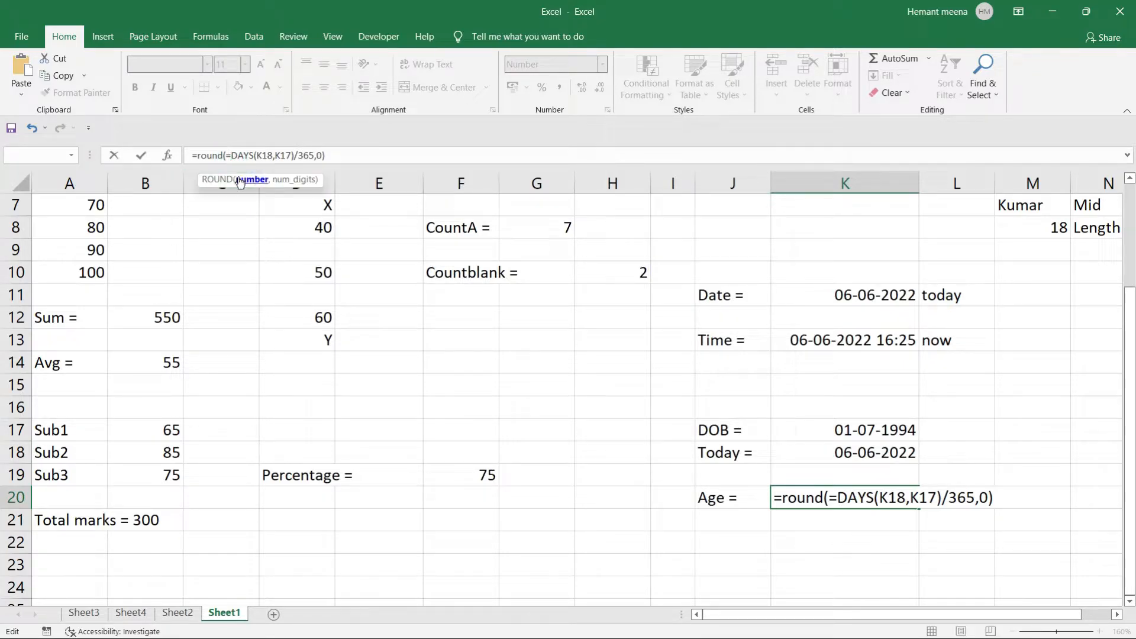
pyautogui.press('Delete')
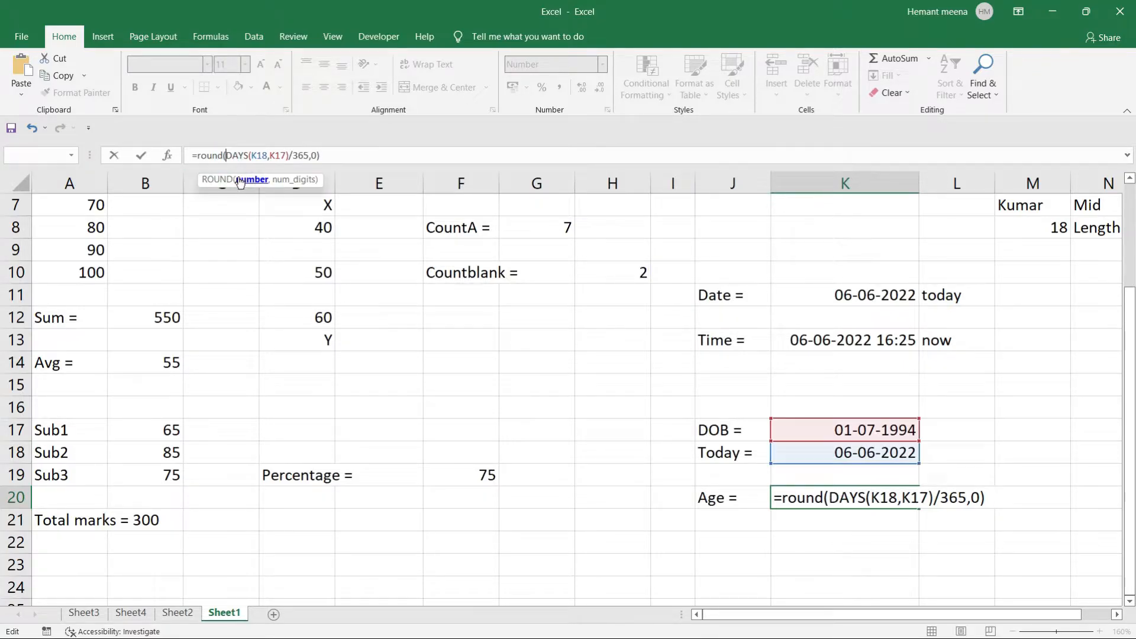
pyautogui.click(355, 156)
pyautogui.press('Return')
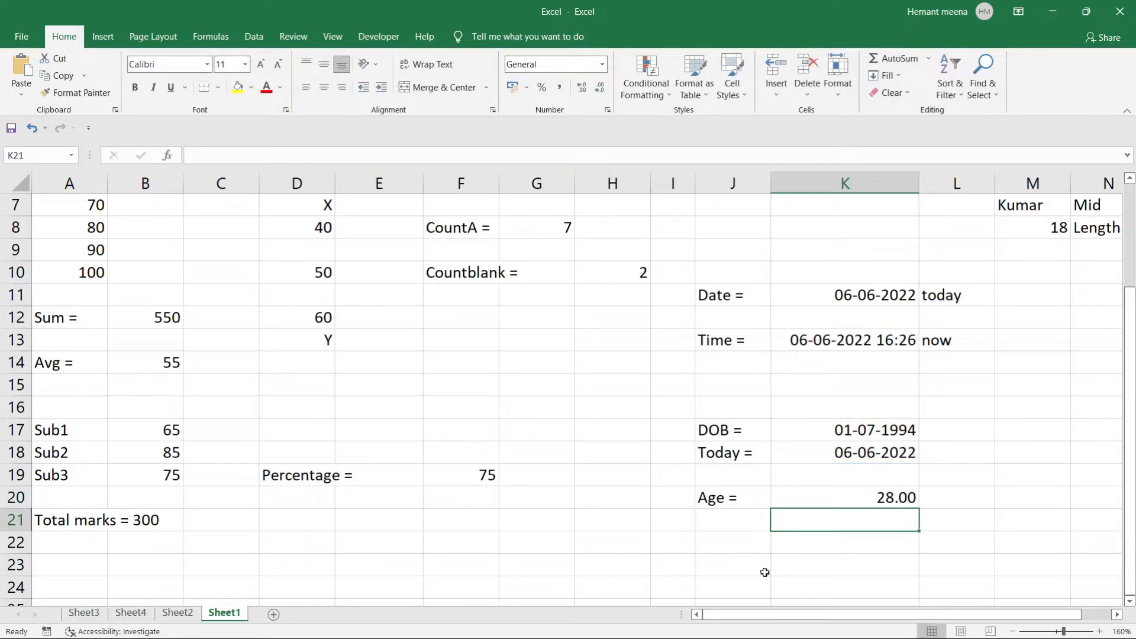
# Re-edit the ROUND formula, restoring its 0 digits argument after a too-few-arguments error, giving 28.00.
pyautogui.click(879, 499)
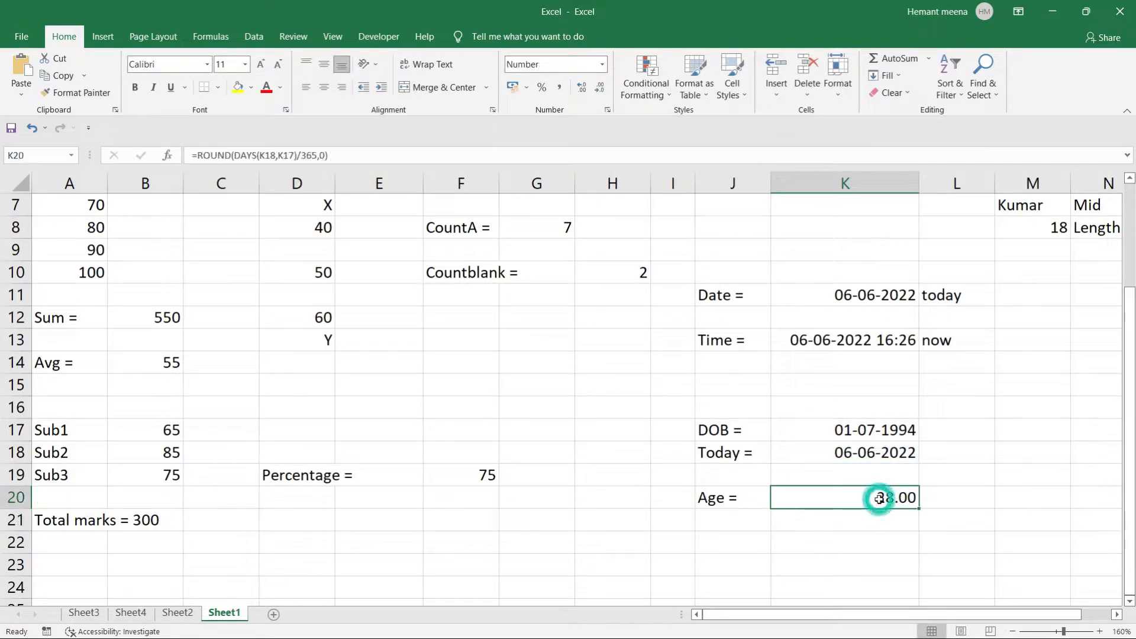
pyautogui.rightClick(880, 500)
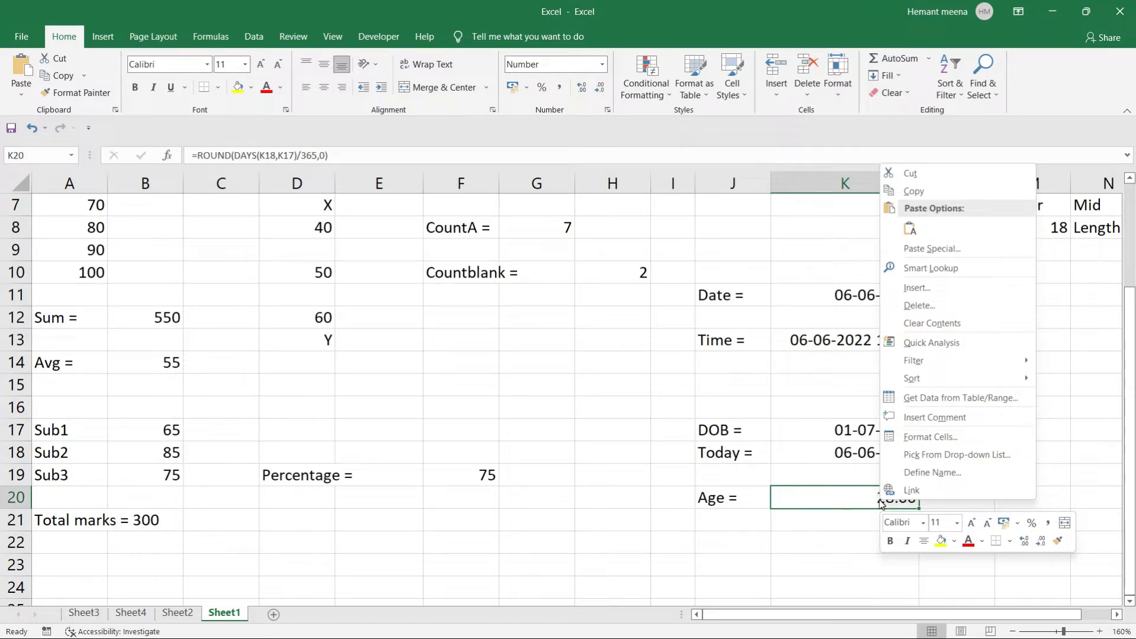
pyautogui.click(324, 156)
pyautogui.press('BackSpace')
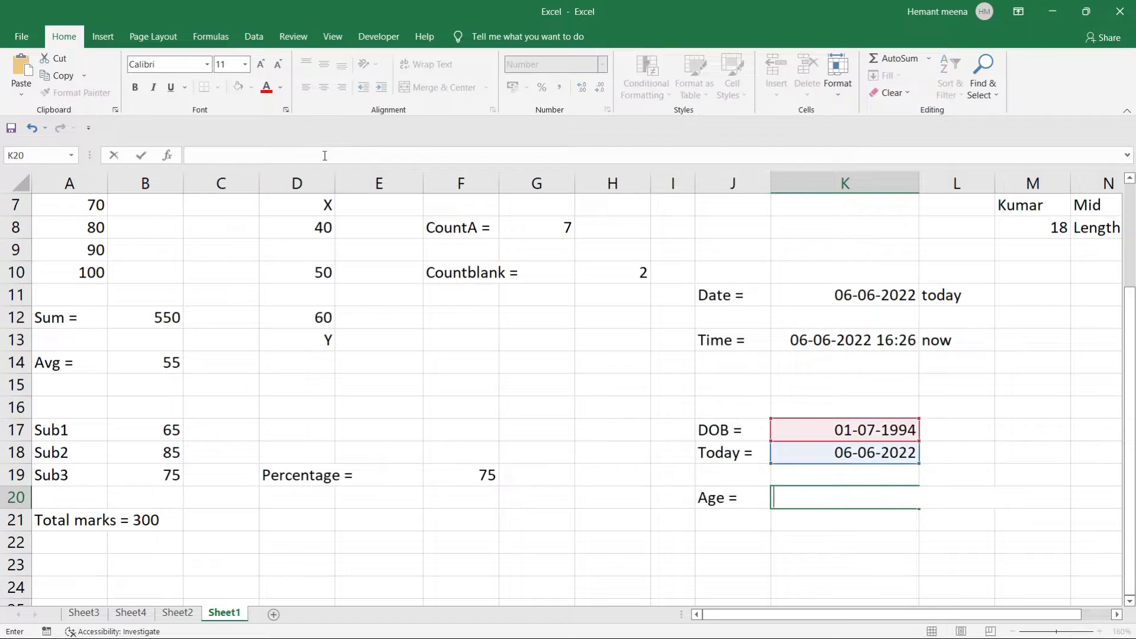
pyautogui.hotkey('ctrl', 'z')
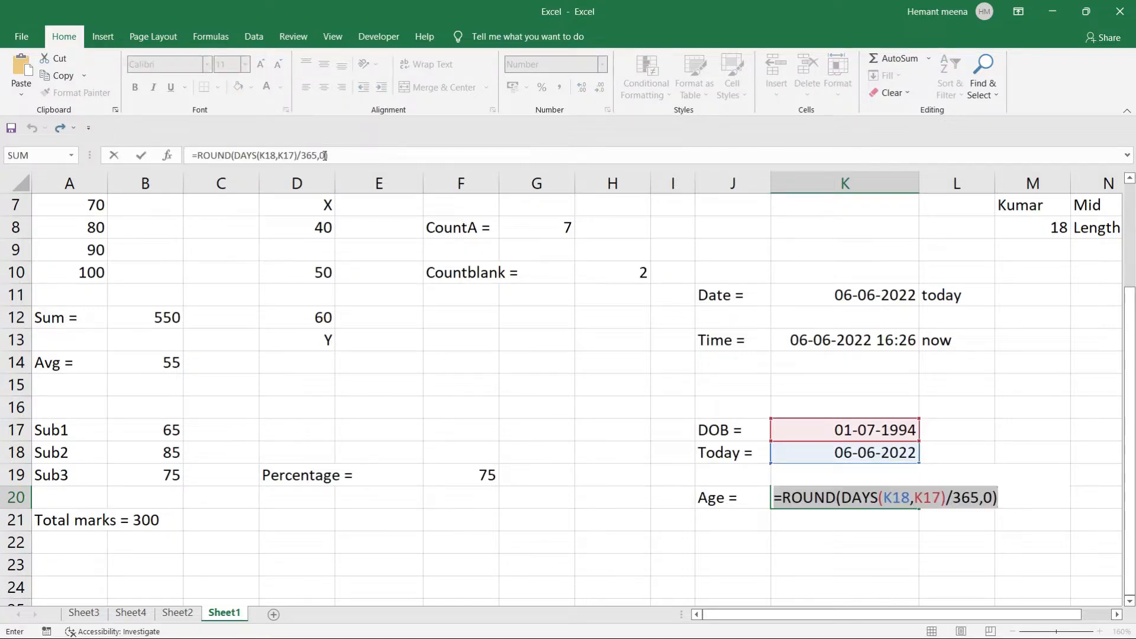
pyautogui.click(324, 155)
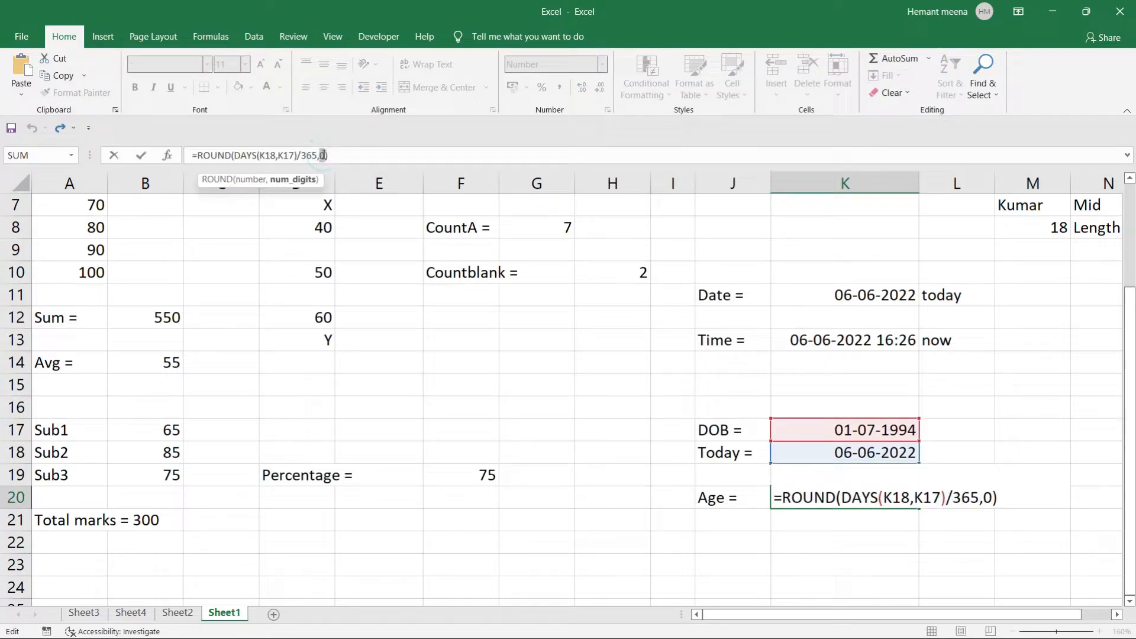
pyautogui.press('BackSpace')
pyautogui.press('BackSpace')
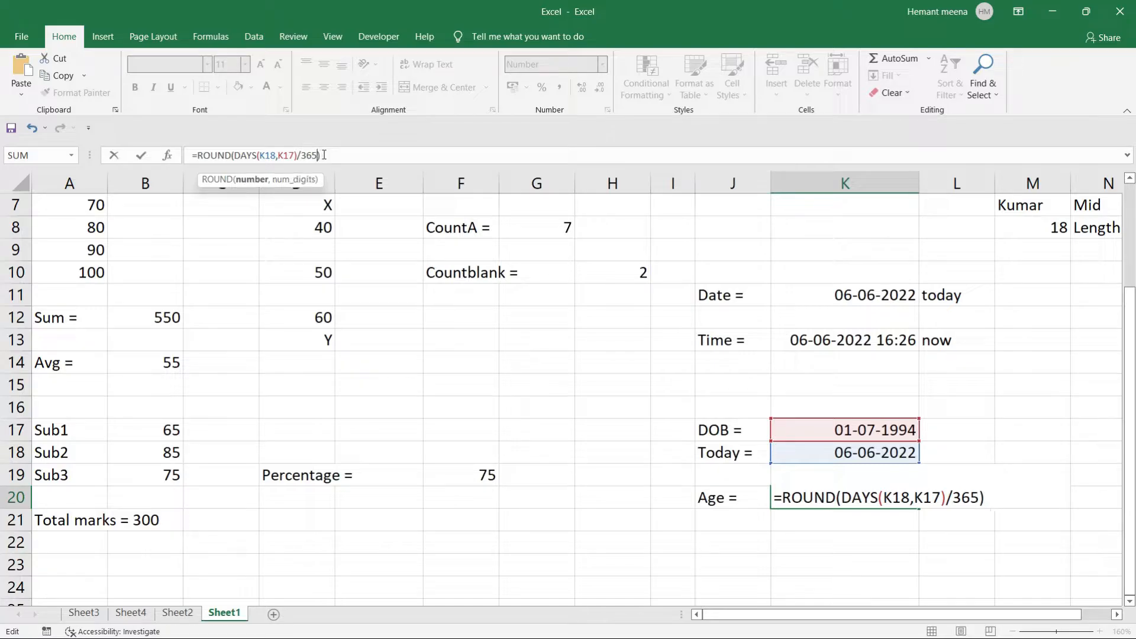
pyautogui.press('Return')
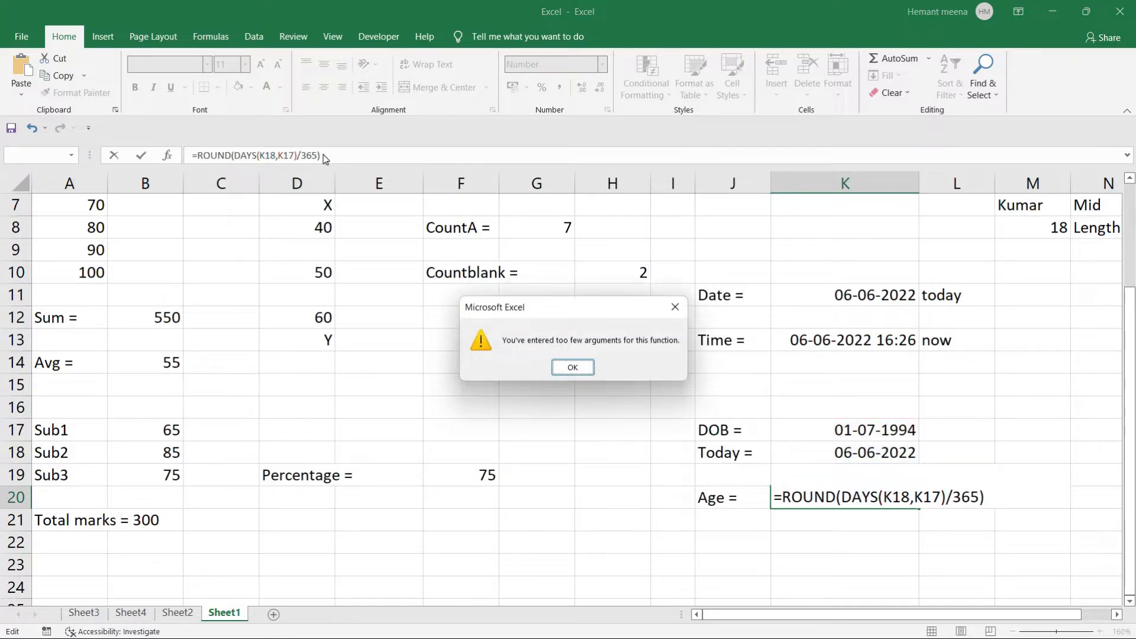
pyautogui.click(571, 369)
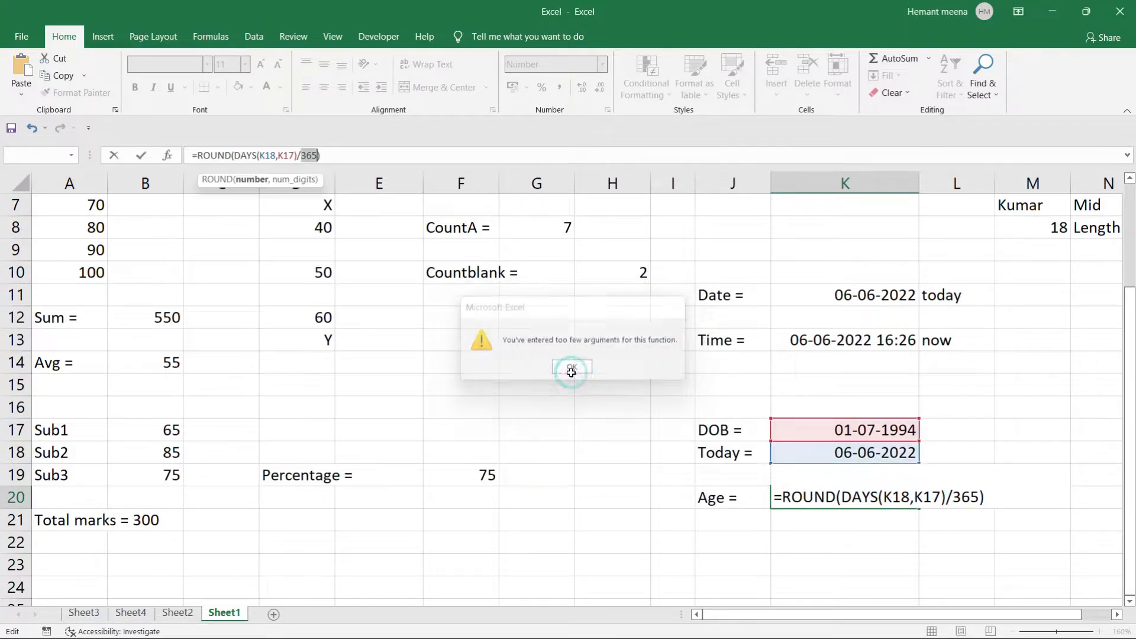
pyautogui.click(317, 154)
pyautogui.write(',')
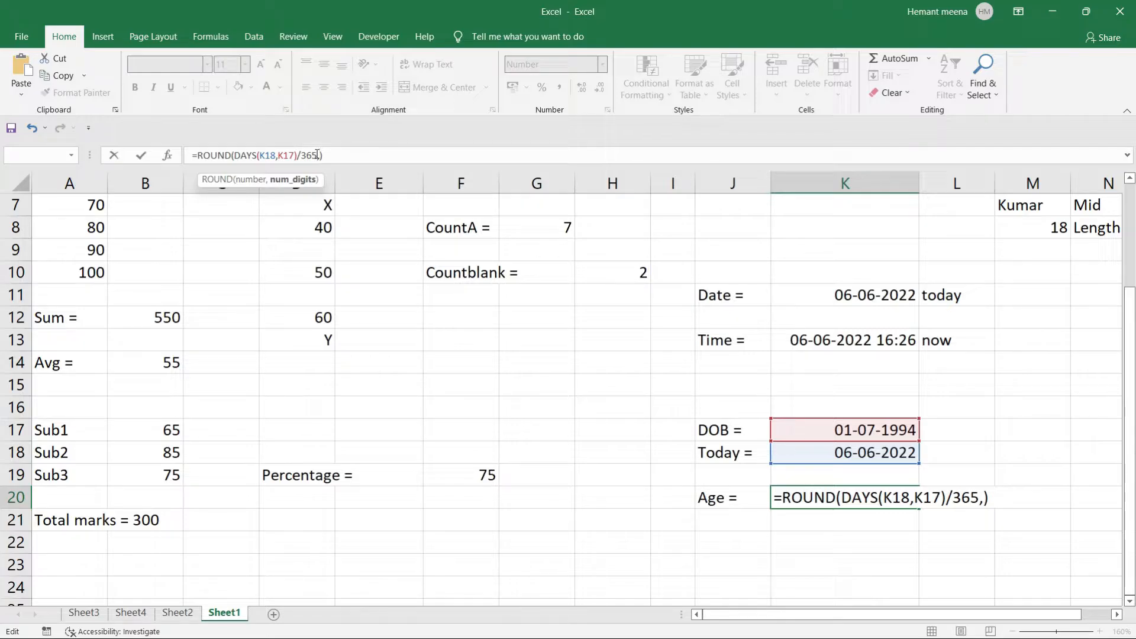
pyautogui.write('0')
pyautogui.press('Return')
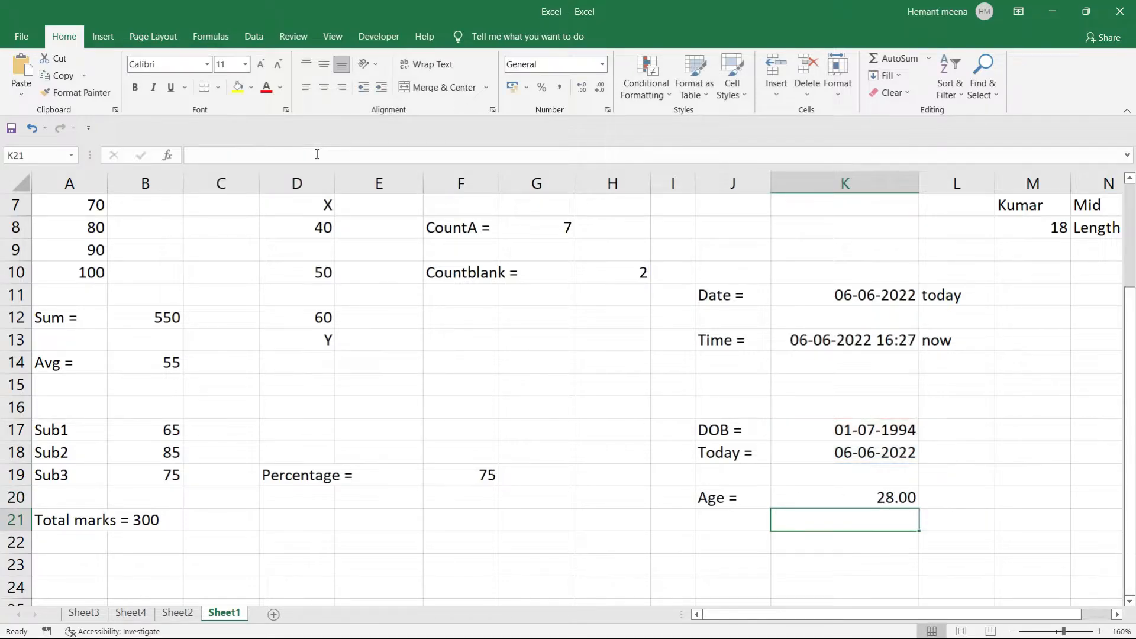
# Set K20's Number format to 0 decimal places so the age shows 28.
pyautogui.click(880, 499)
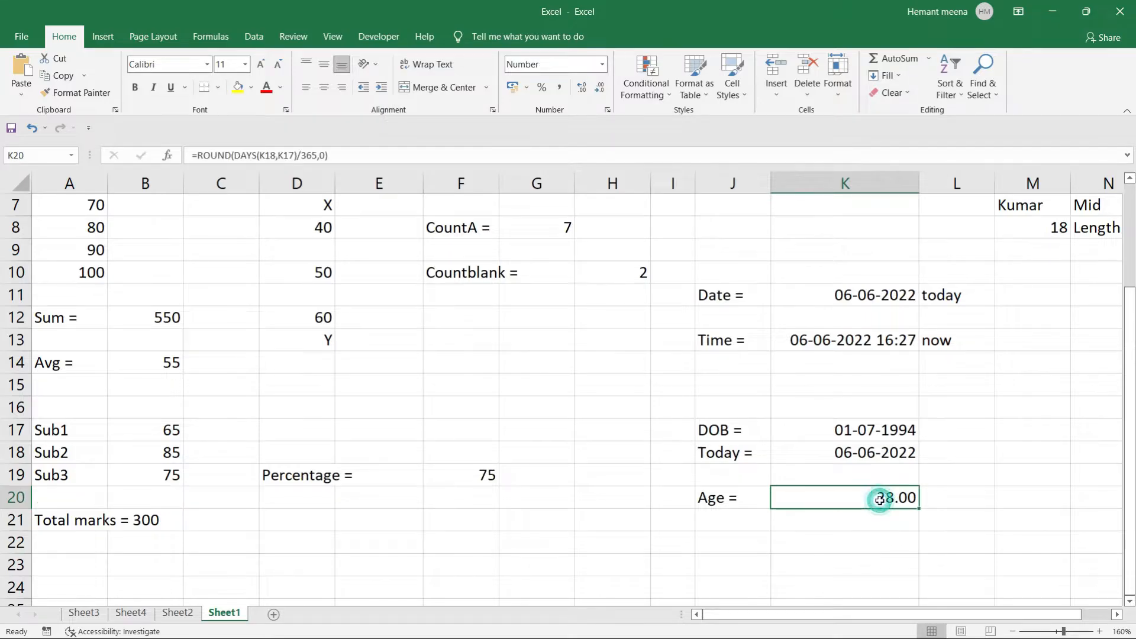
pyautogui.rightClick(880, 500)
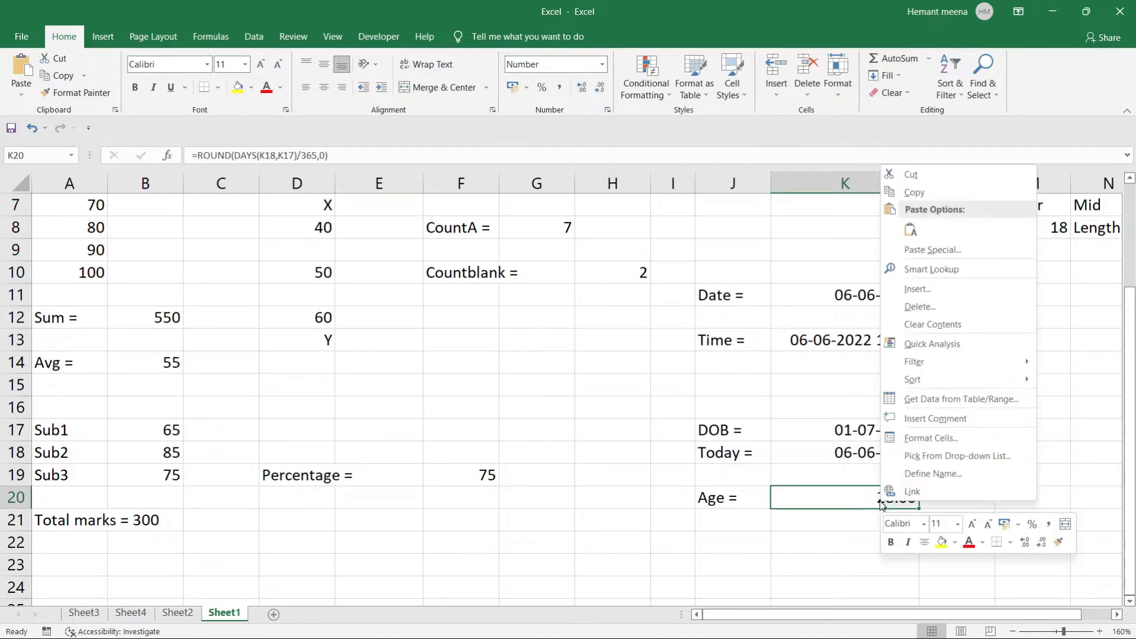
pyautogui.click(926, 437)
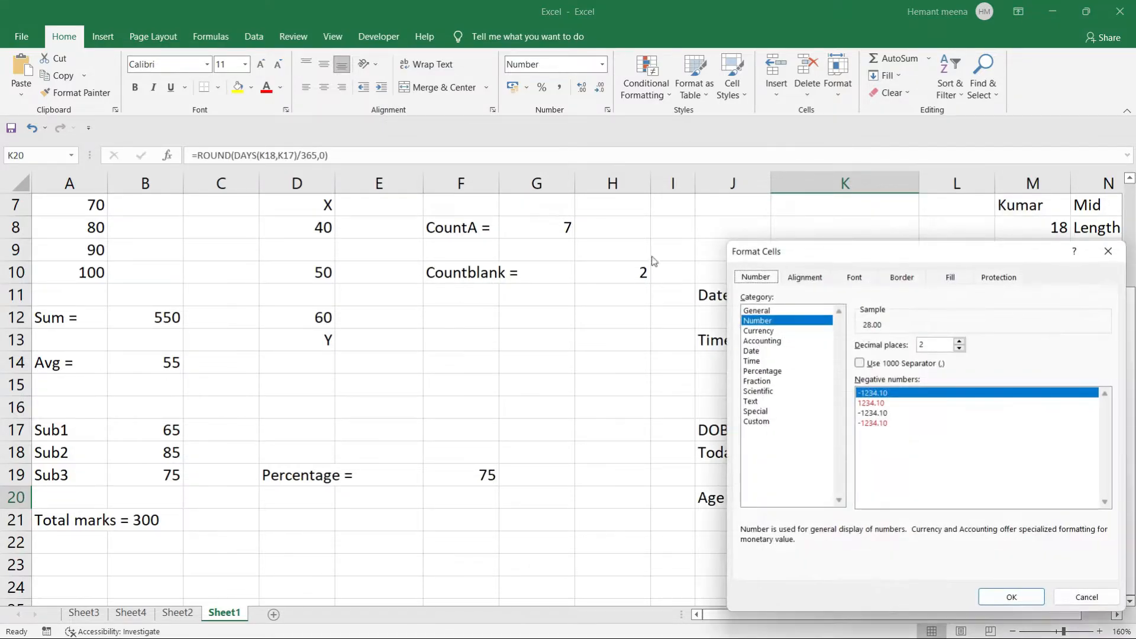
pyautogui.click(959, 343)
pyautogui.click(959, 348)
pyautogui.click(959, 348)
pyautogui.click(959, 349)
pyautogui.click(1010, 596)
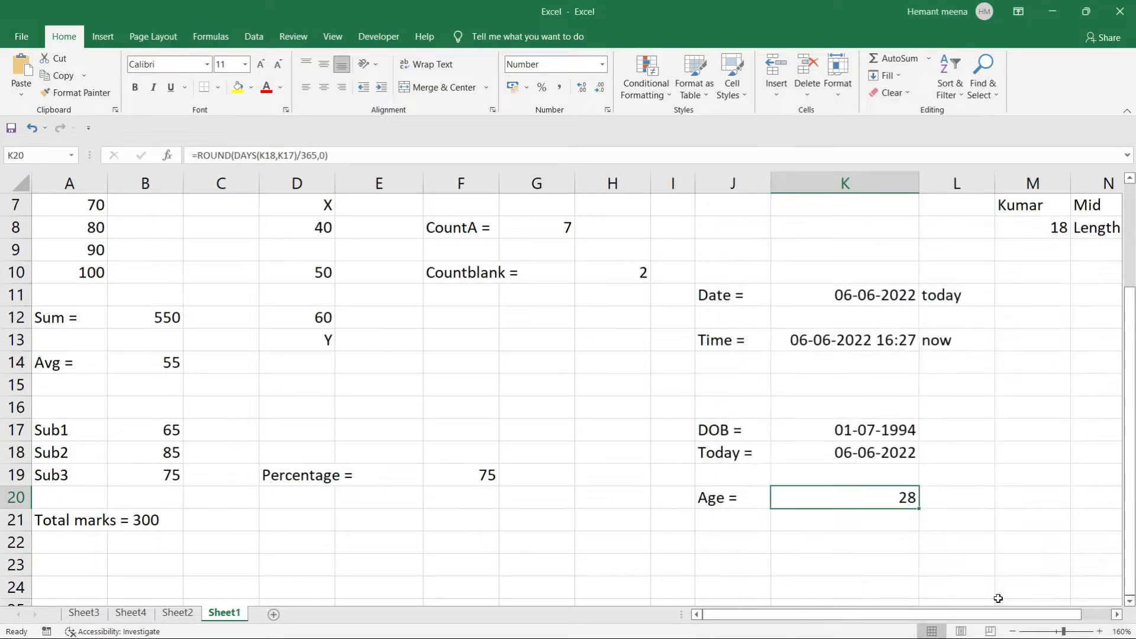
pyautogui.click(941, 511)
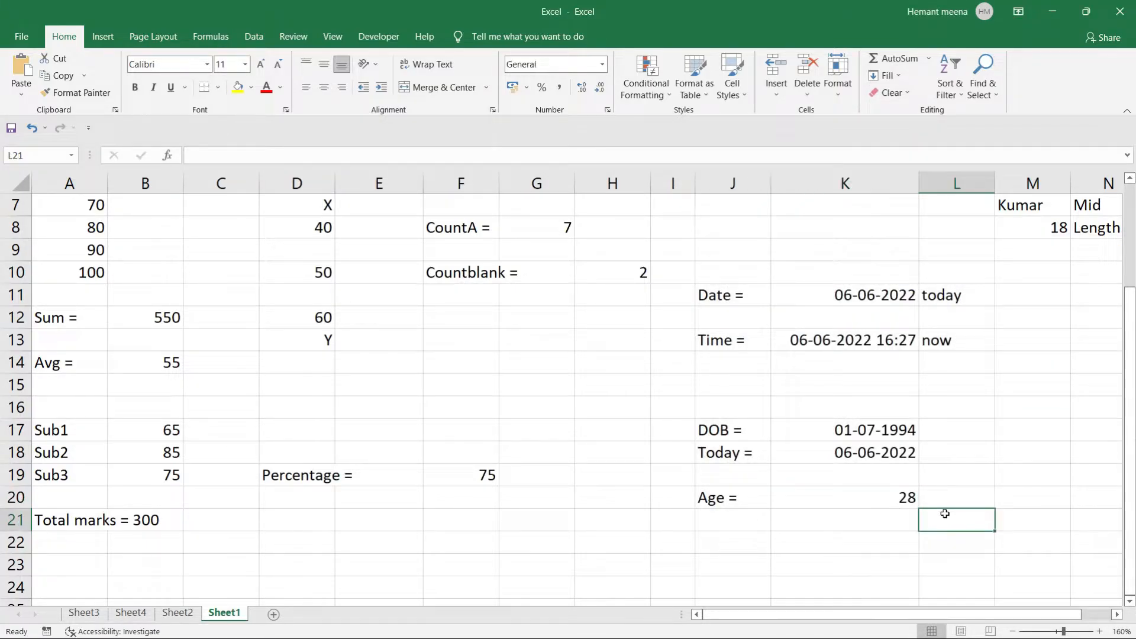
pyautogui.click(892, 507)
pyautogui.click(892, 506)
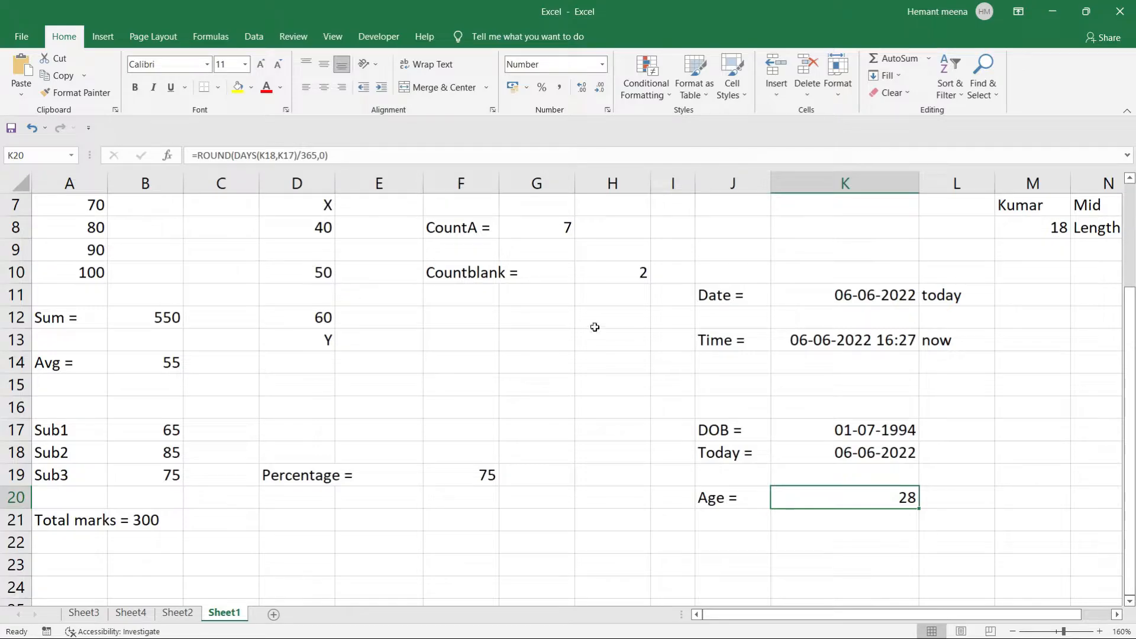
# Type 'AGE Calculator' in J16 and merge and centre it across J16:K16.
pyautogui.moveTo(685, 427); pyautogui.dragTo(887, 497)
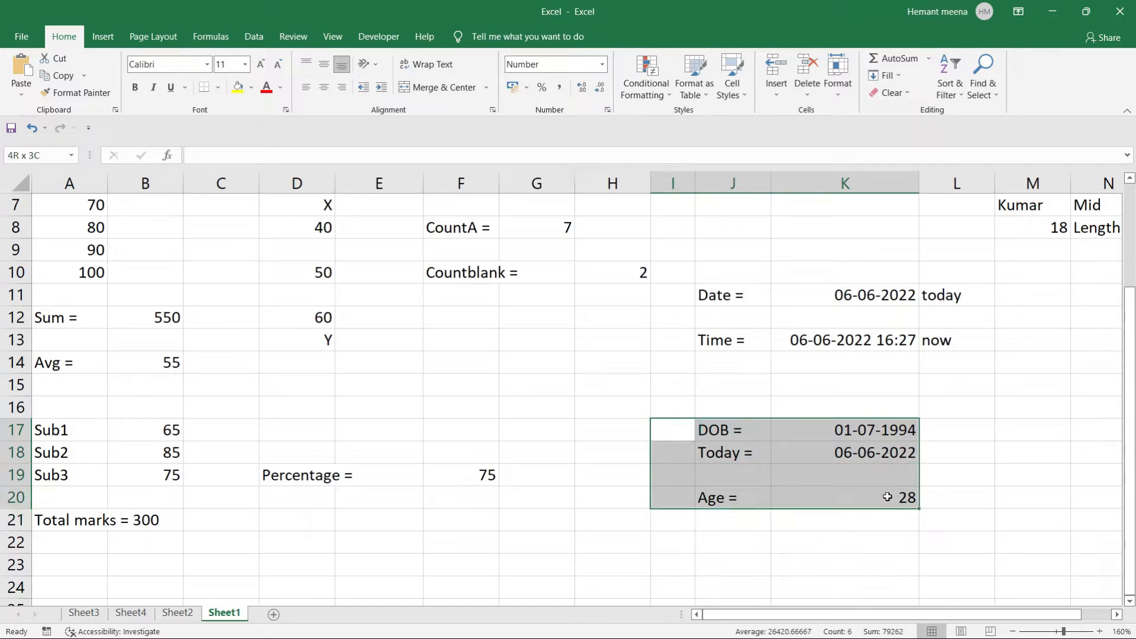
pyautogui.click(731, 403)
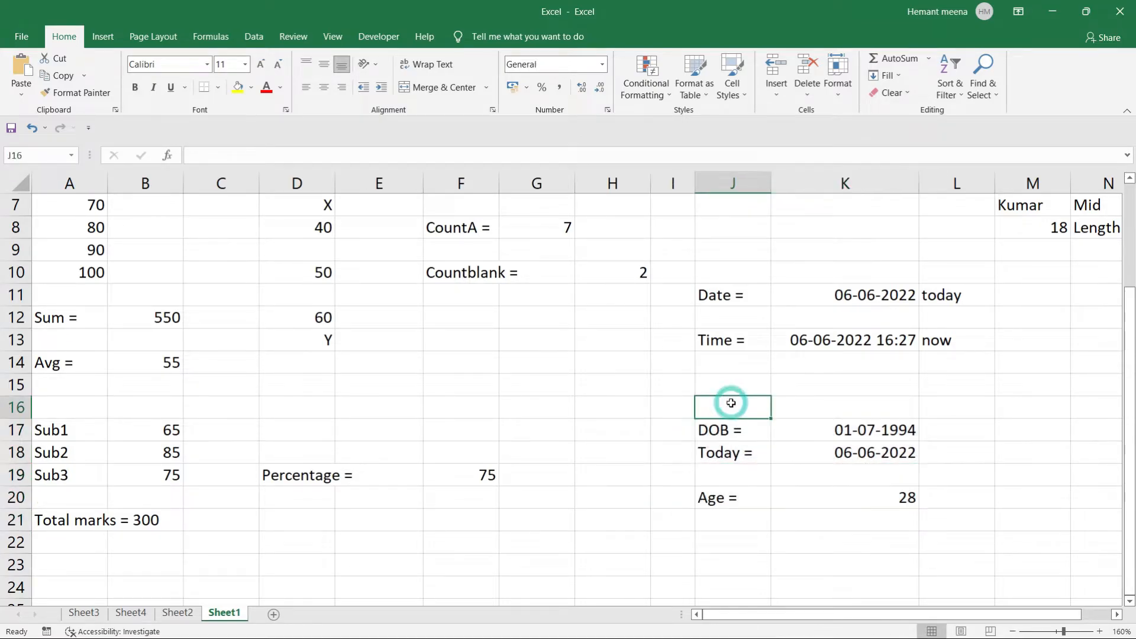
pyautogui.write('AGE Cal')
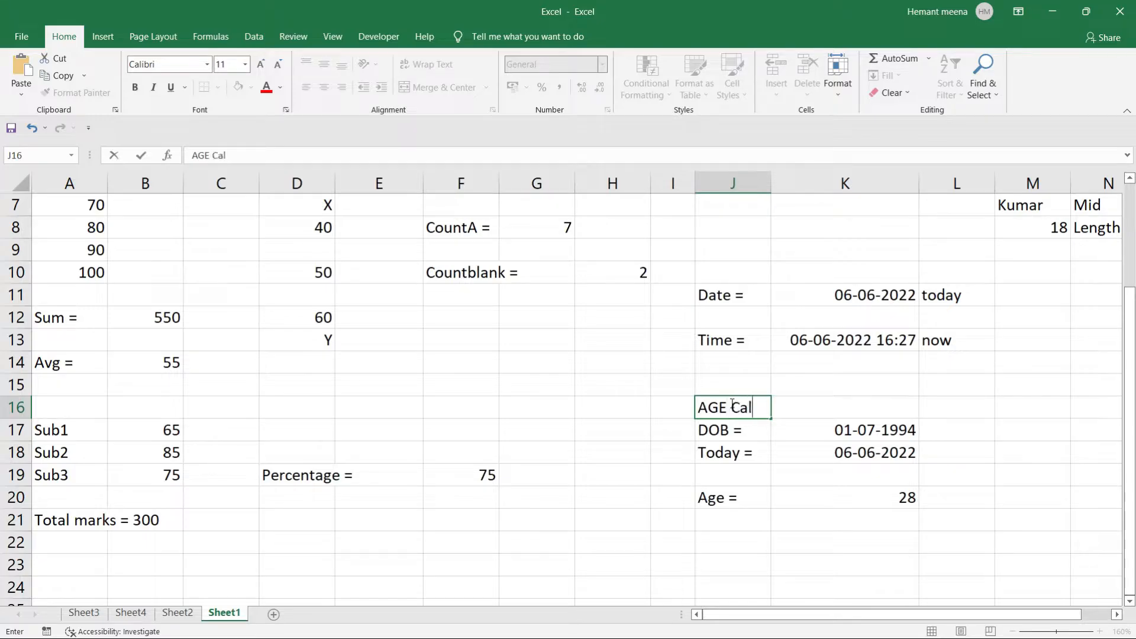
pyautogui.write('cula tor')
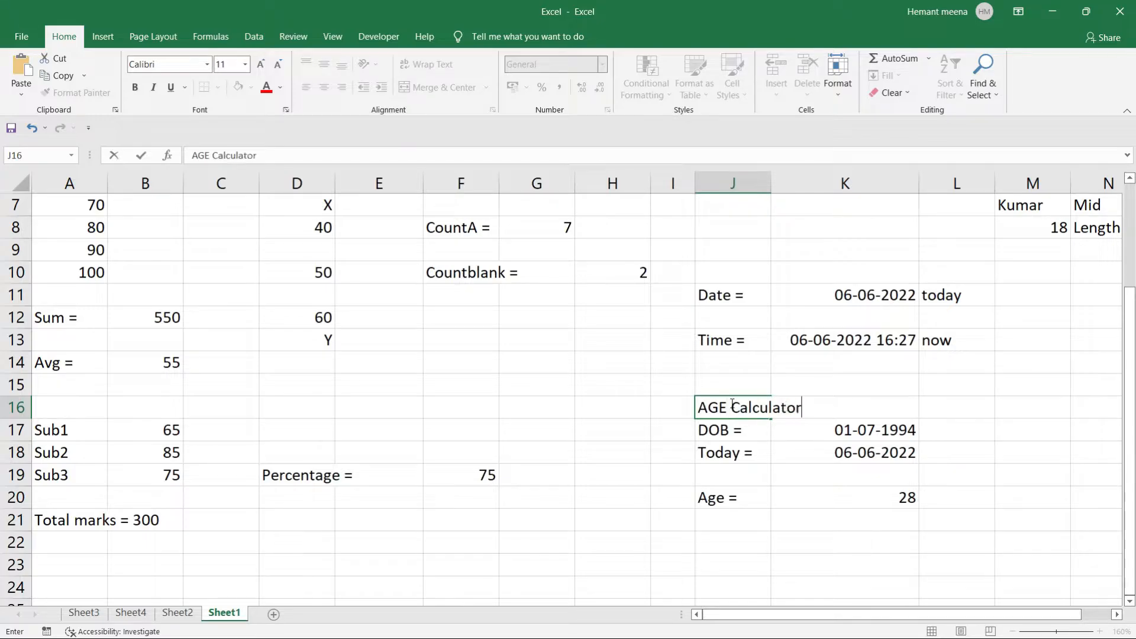
pyautogui.hotkey('shift', 'Left')
pyautogui.hotkey('shift', 'Left')
pyautogui.hotkey('shift', 'Left')
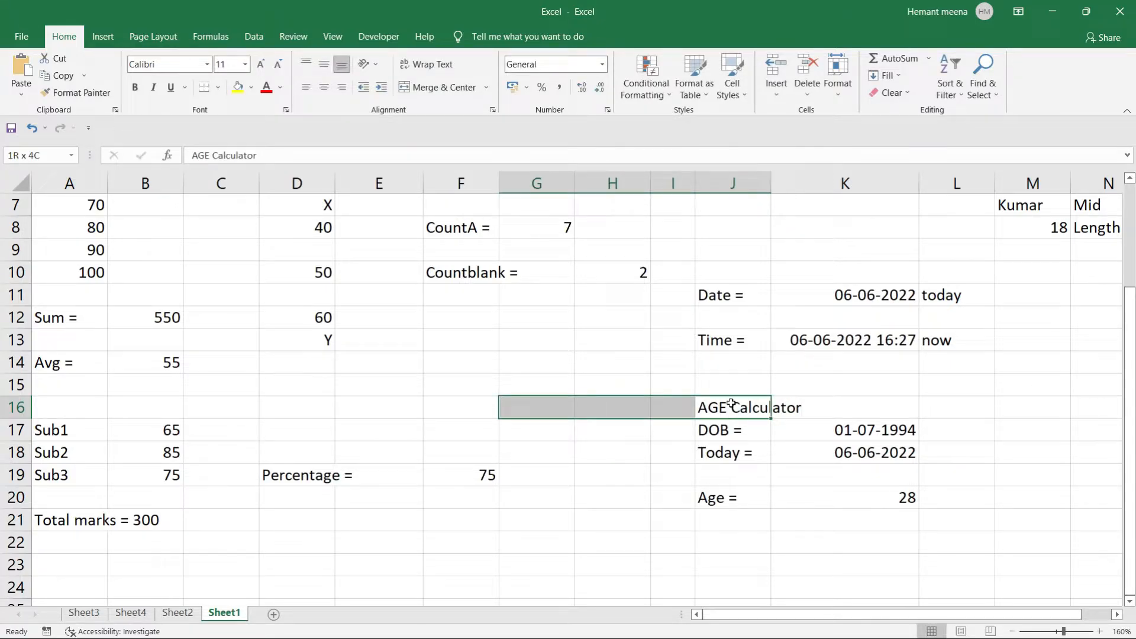
pyautogui.click(794, 405)
pyautogui.hotkey('shift', 'Left')
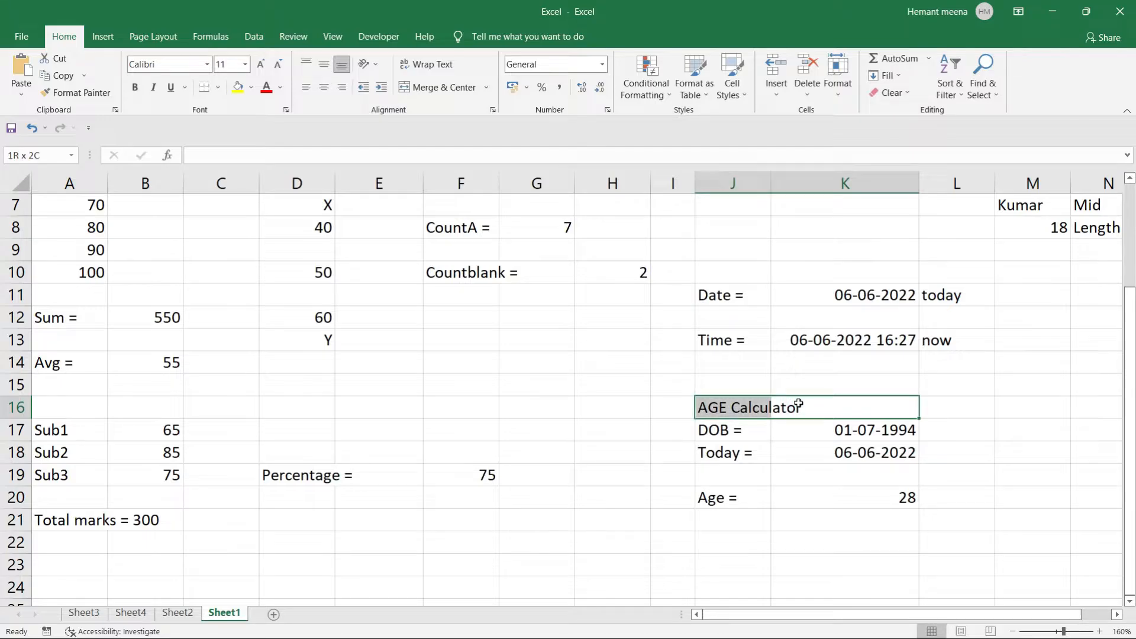
pyautogui.click(432, 85)
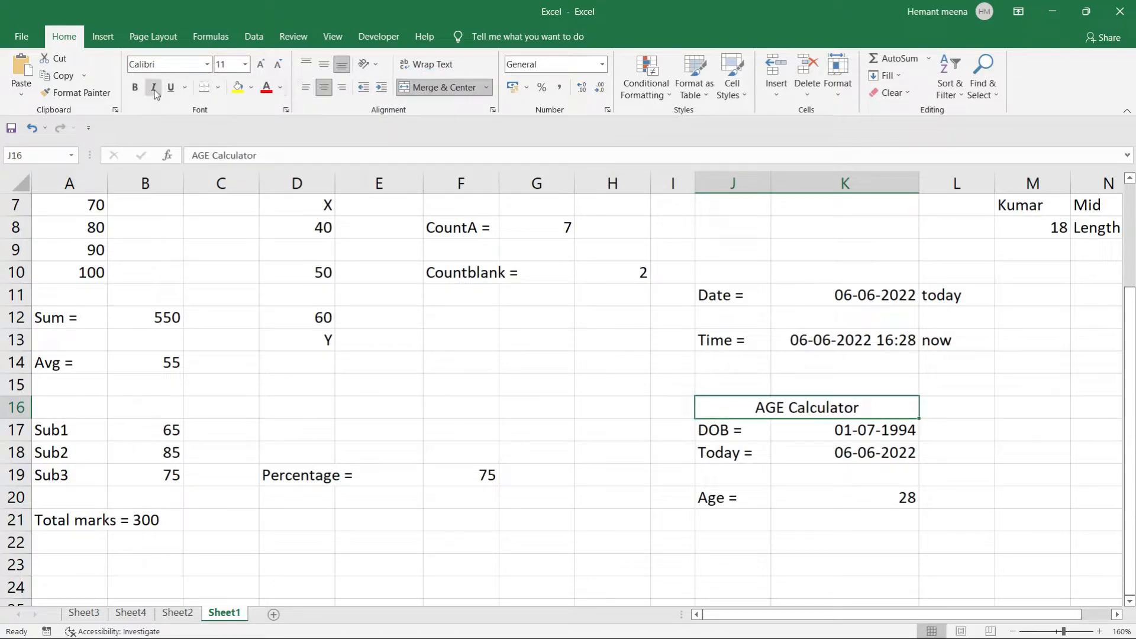
# Make the heading bold, underlined and blue with a light-green fill.
pyautogui.click(135, 87)
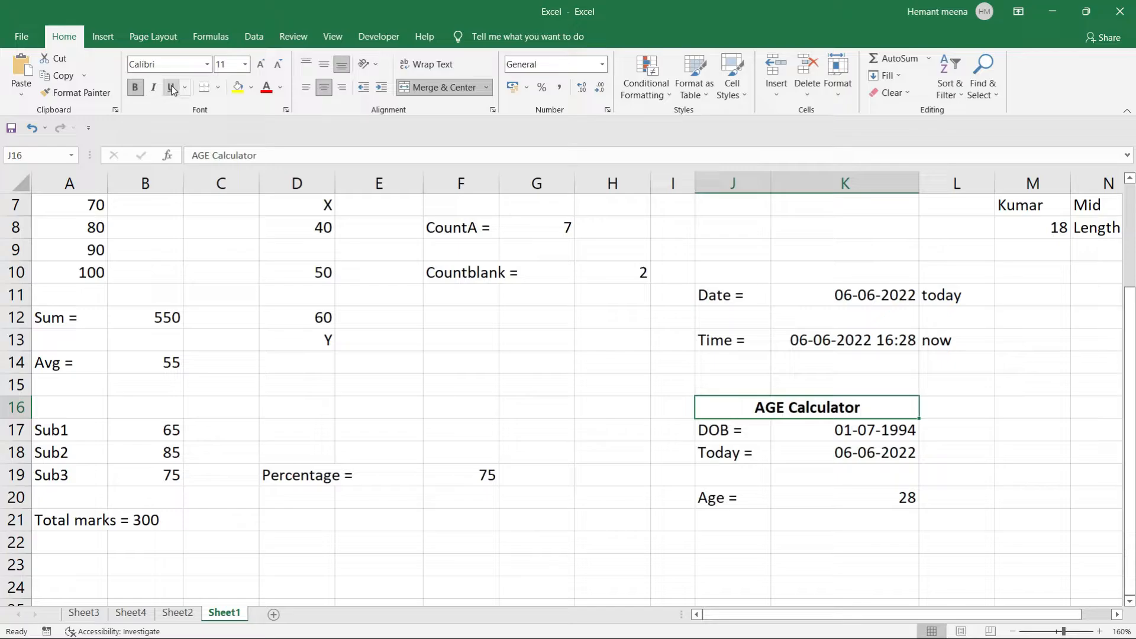
pyautogui.click(172, 89)
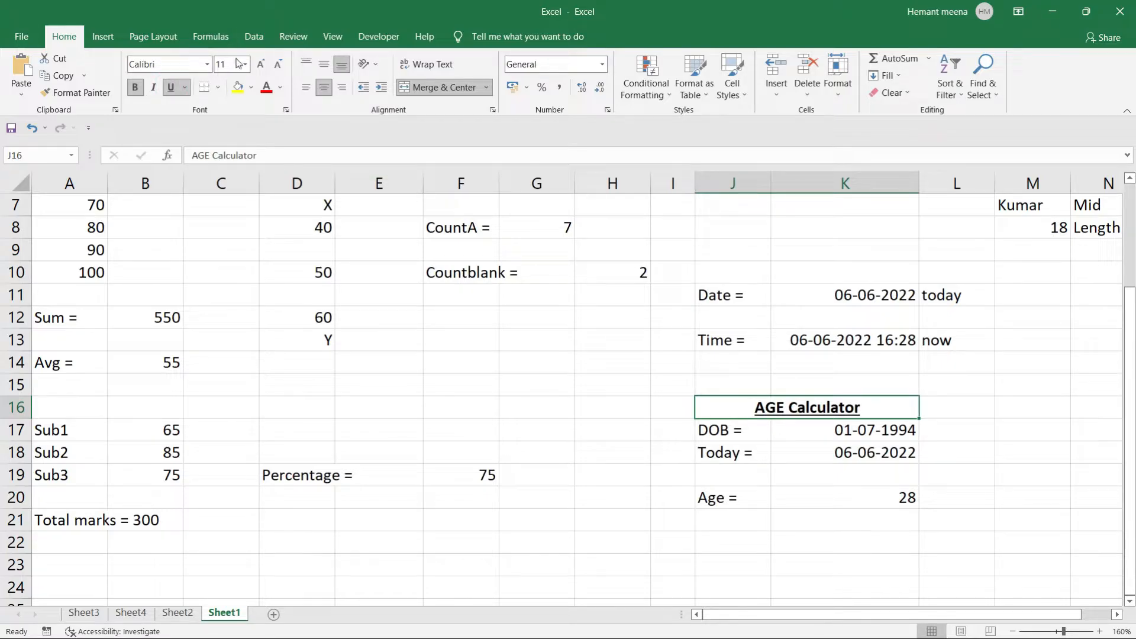
pyautogui.click(280, 87)
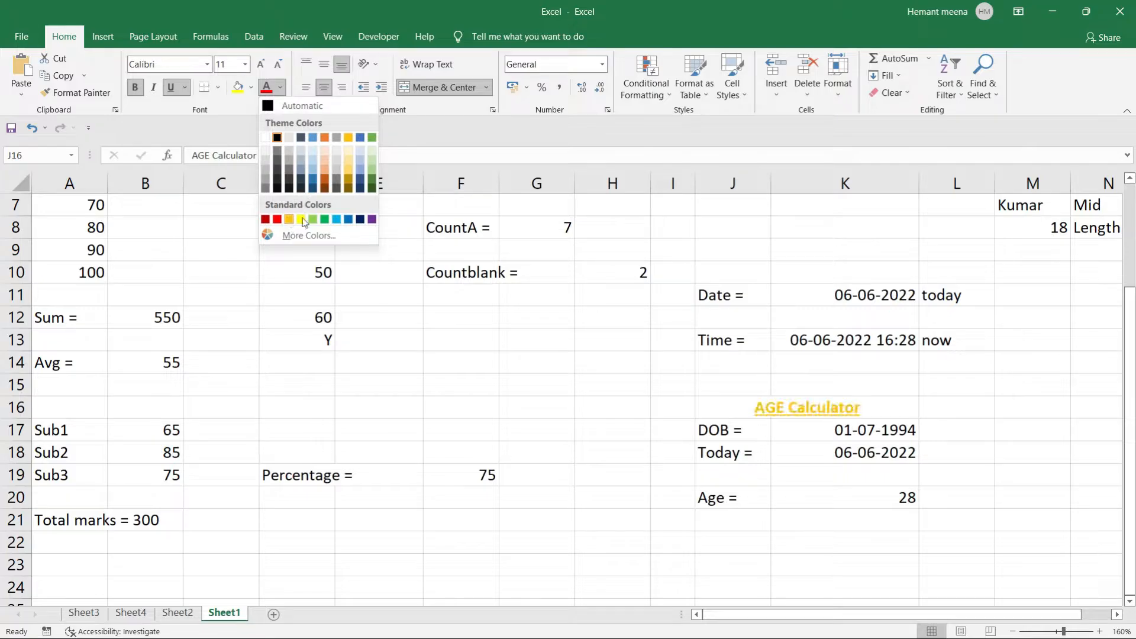
pyautogui.click(353, 220)
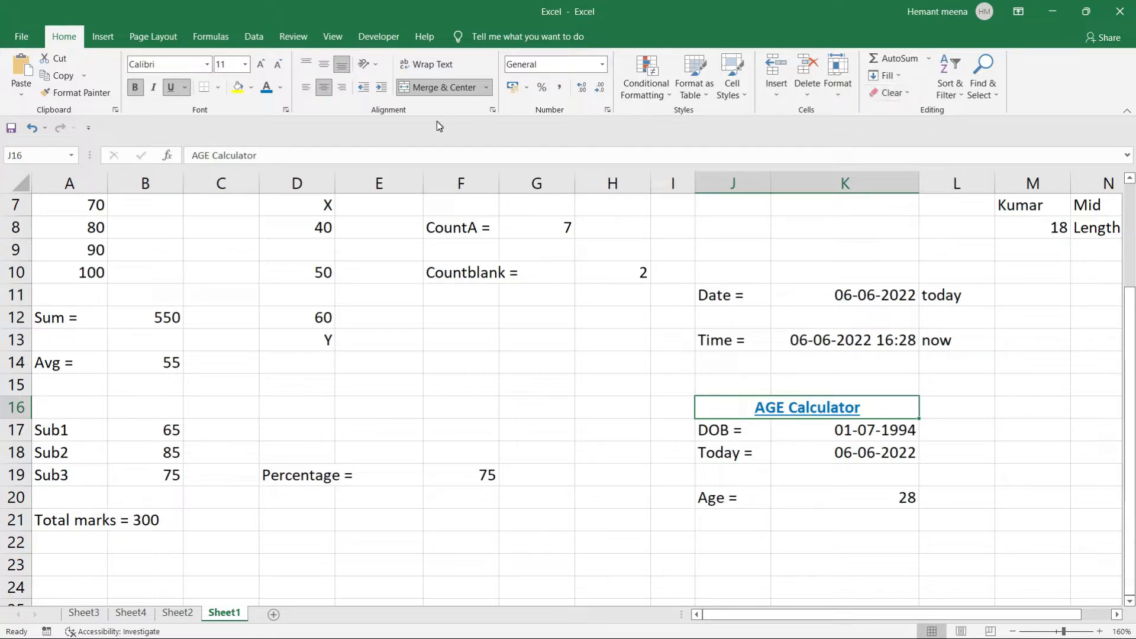
pyautogui.click(238, 89)
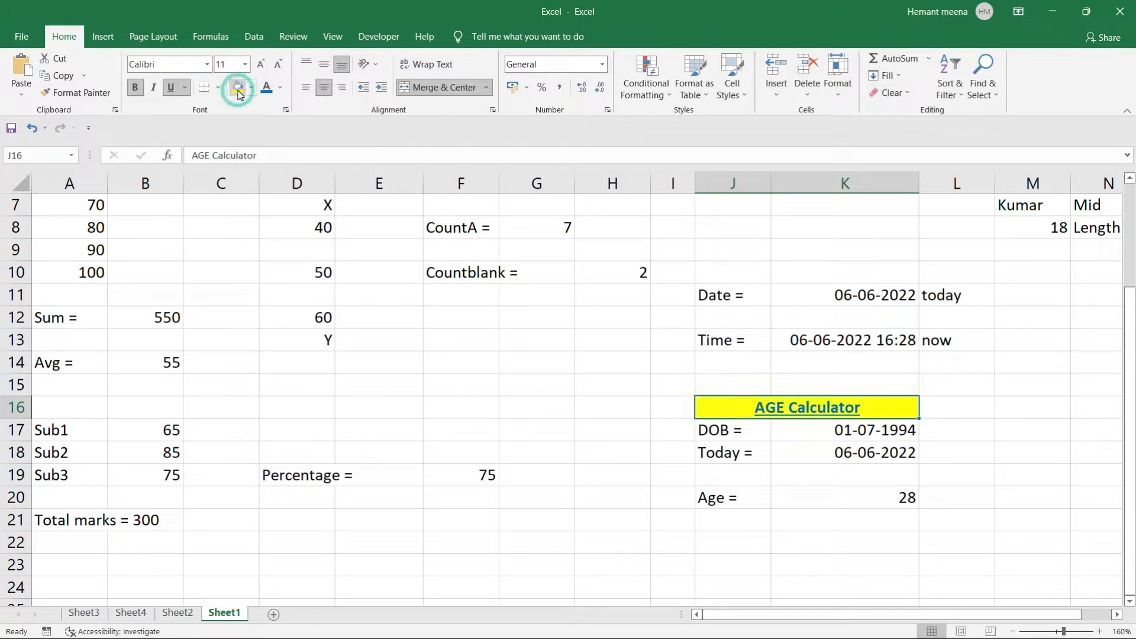
pyautogui.click(251, 88)
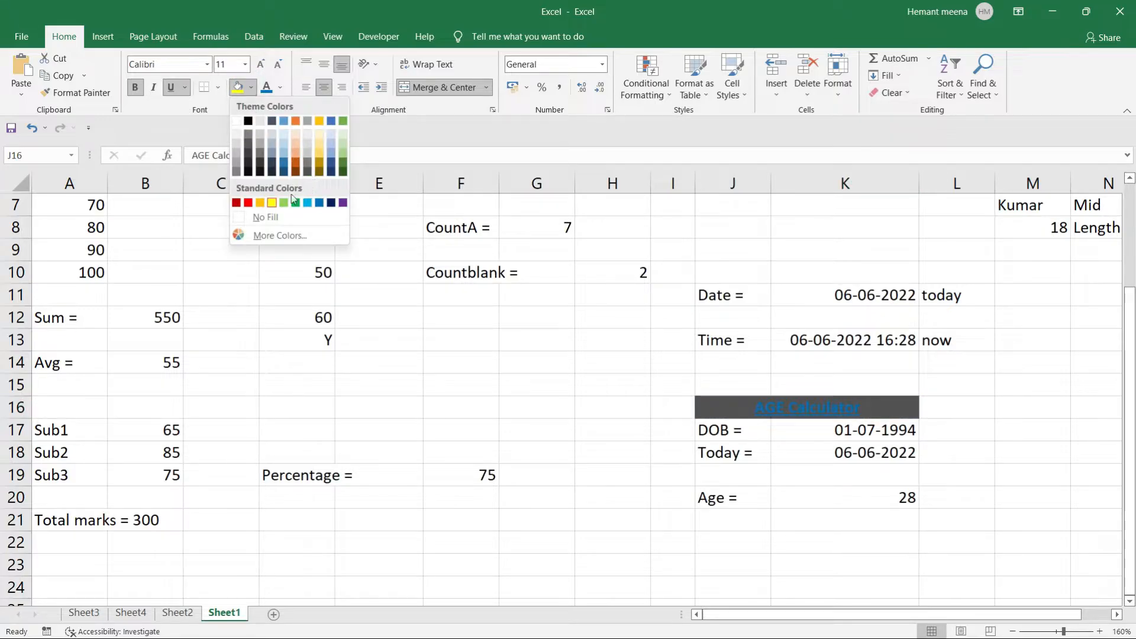
pyautogui.click(339, 146)
pyautogui.click(649, 460)
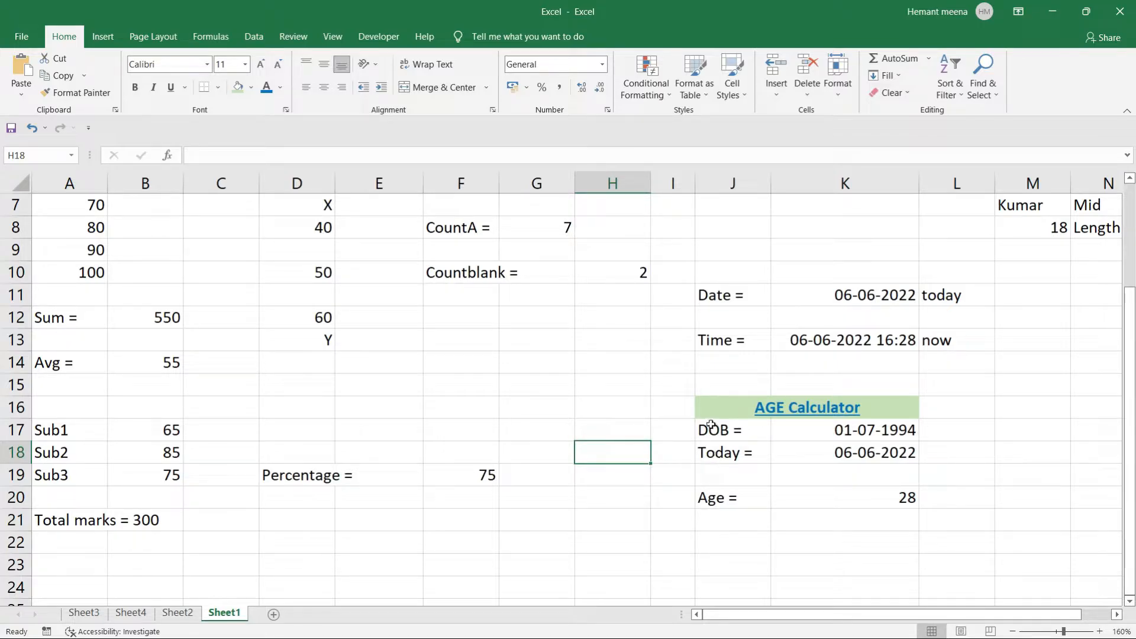
# Shade the DOB-to-Age block J17:K20 light grey.
pyautogui.moveTo(711, 424); pyautogui.dragTo(844, 497)
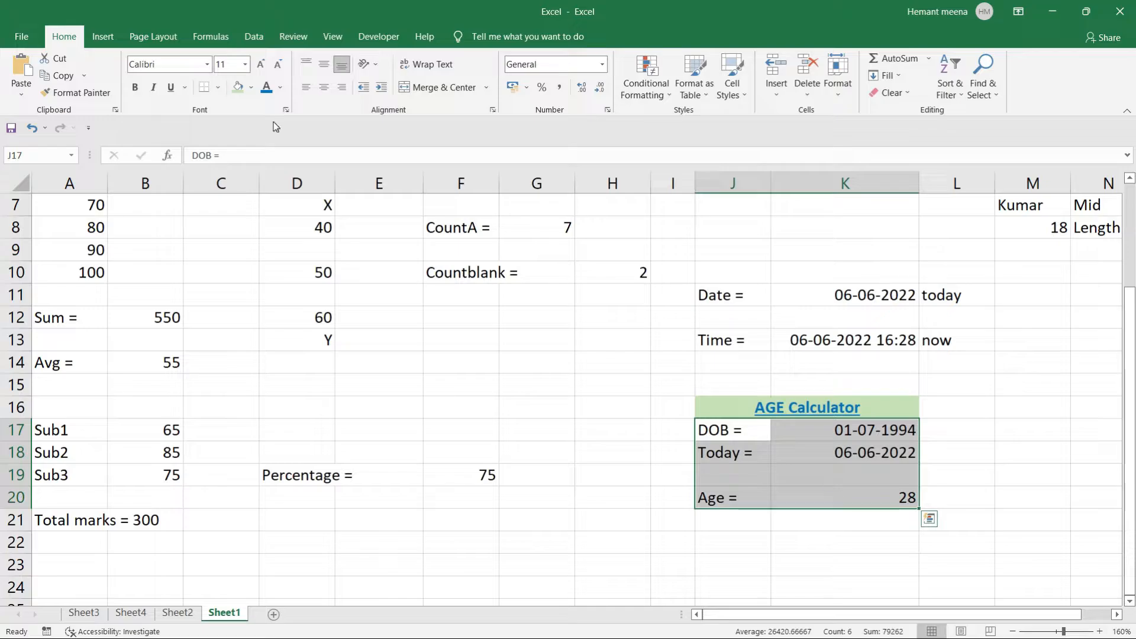
pyautogui.click(281, 91)
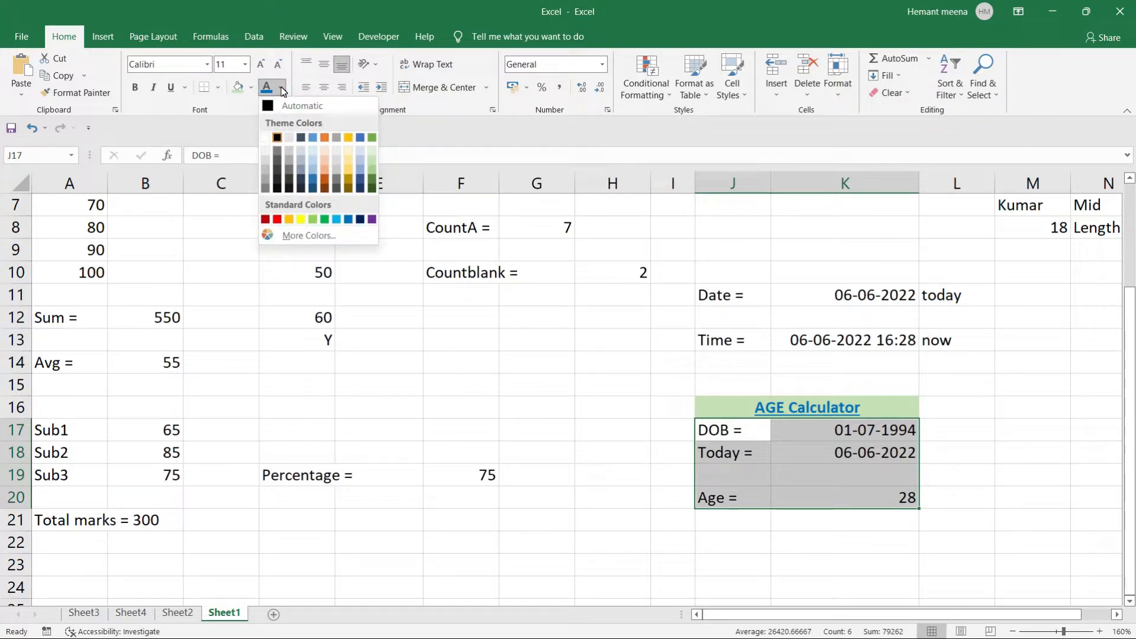
pyautogui.click(250, 88)
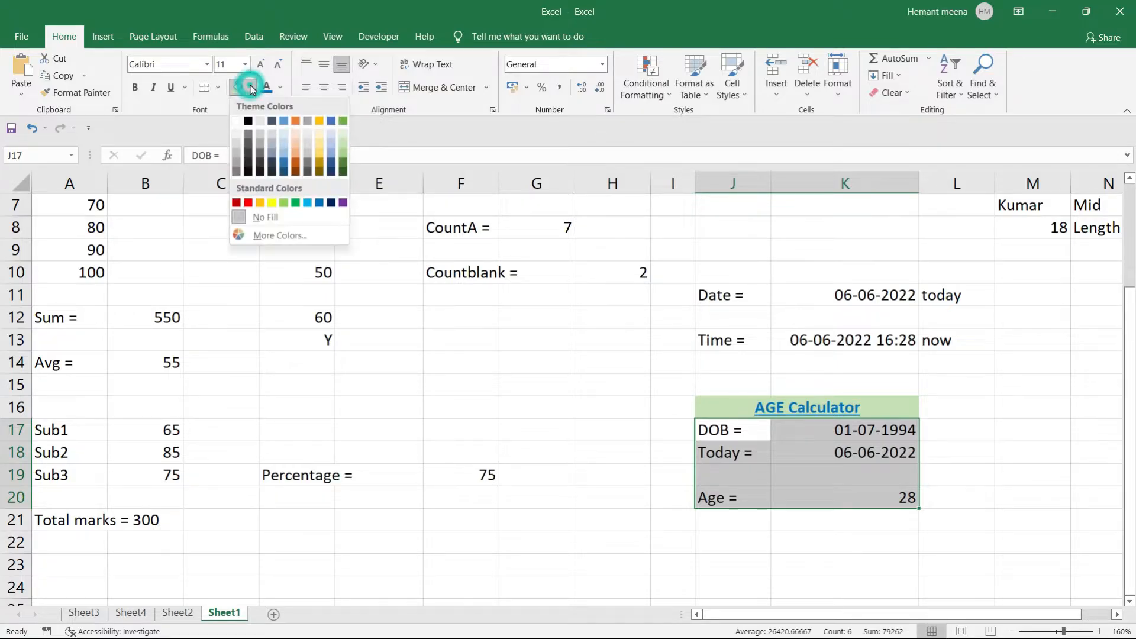
pyautogui.click(232, 144)
pyautogui.click(550, 550)
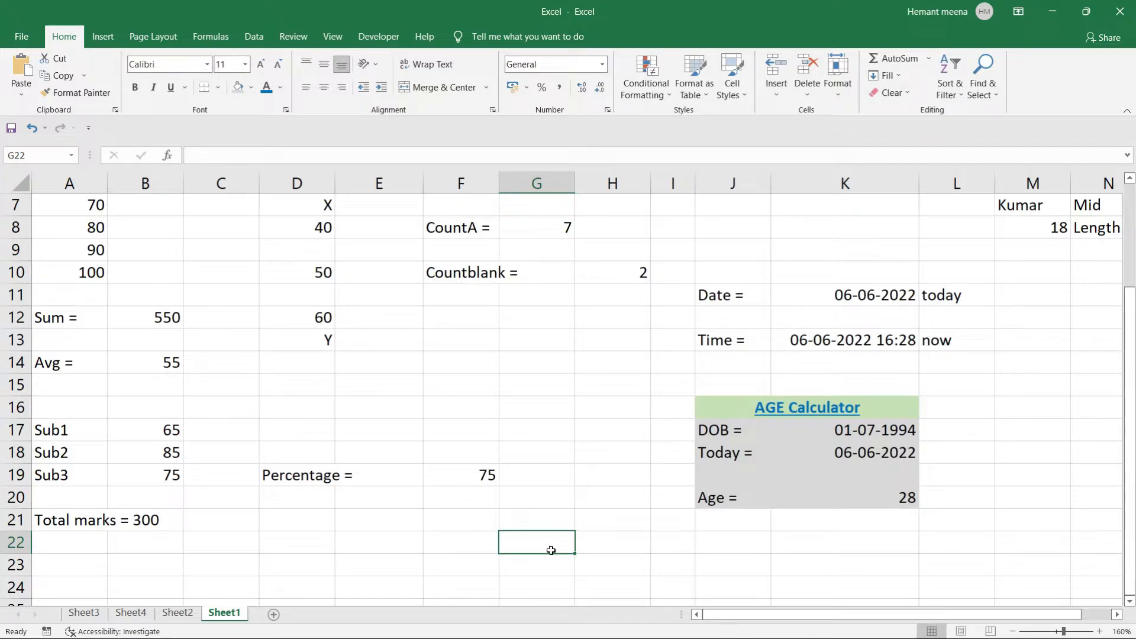
pyautogui.click(834, 431)
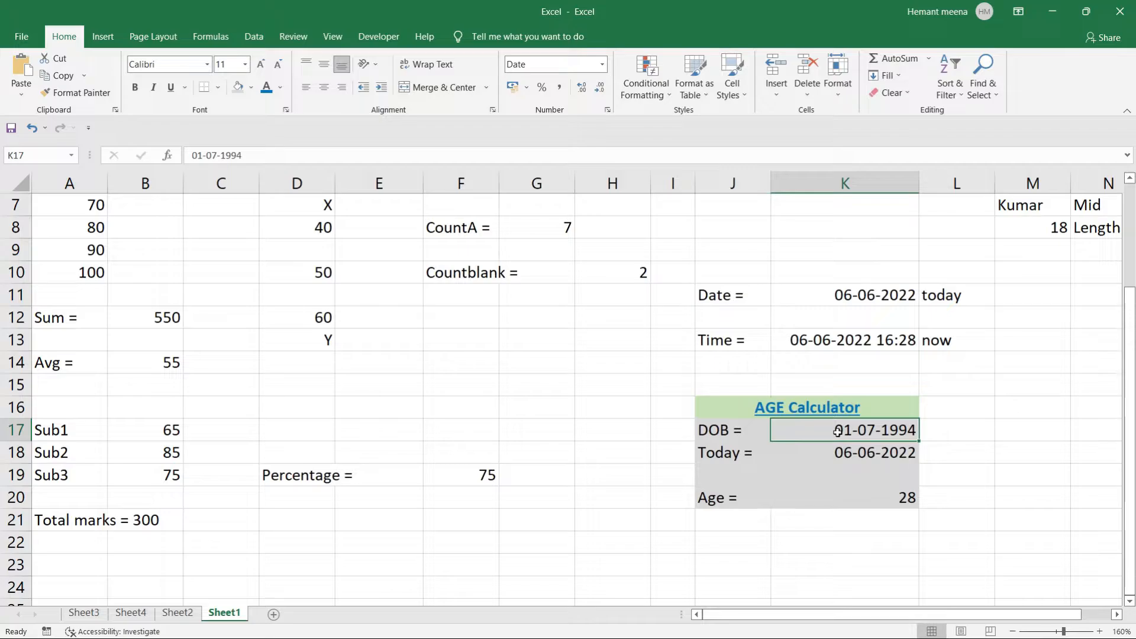
pyautogui.press('BackSpace')
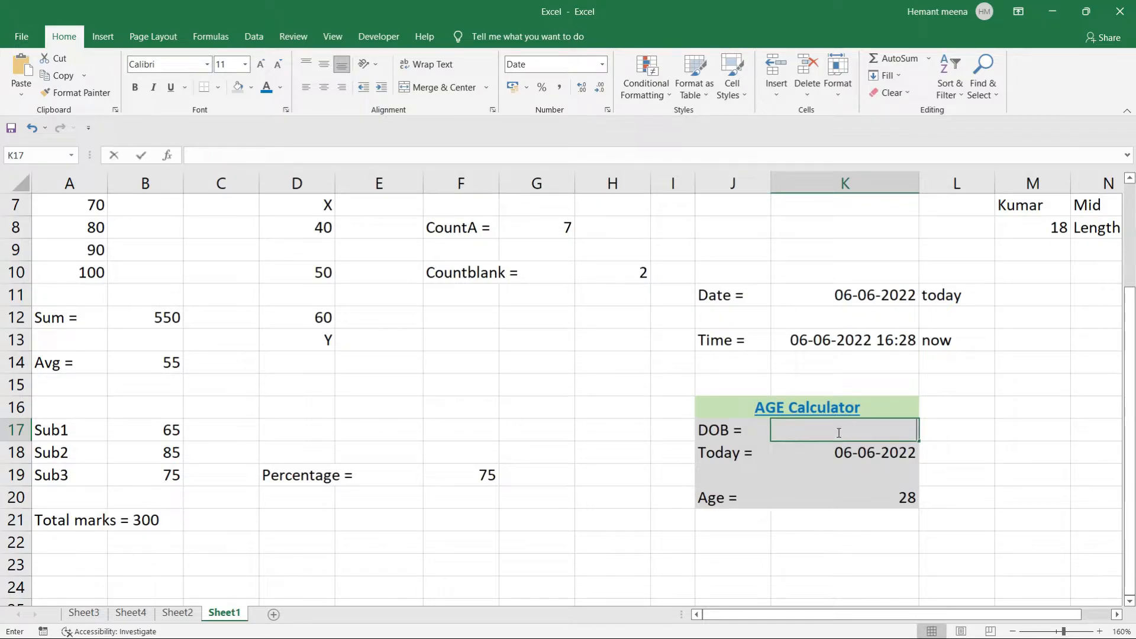
pyautogui.click(982, 433)
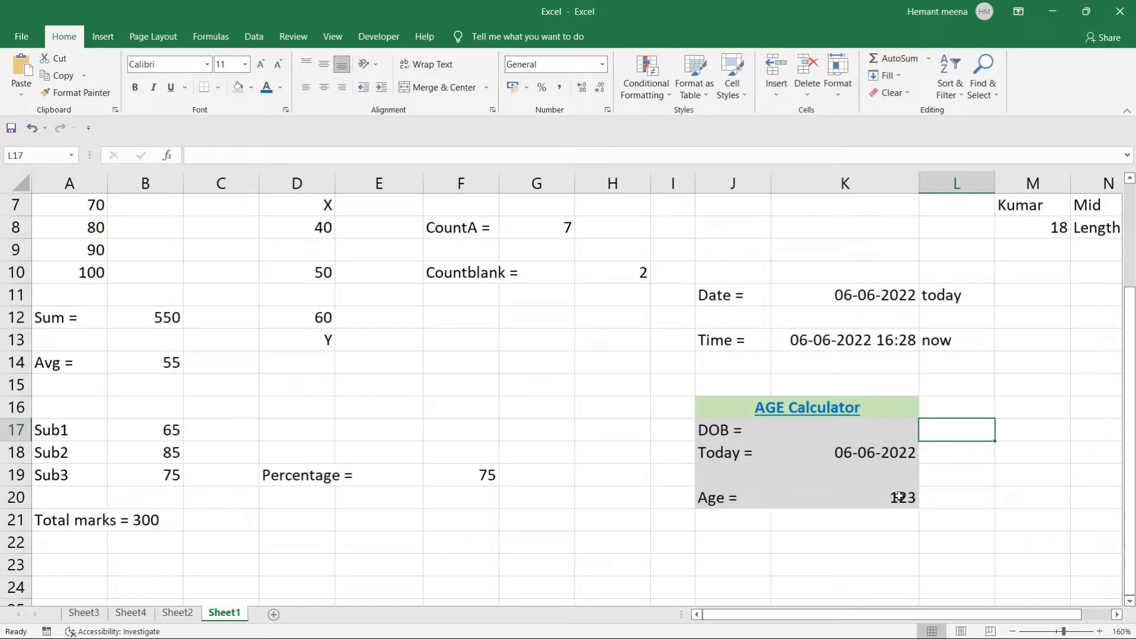
pyautogui.click(872, 430)
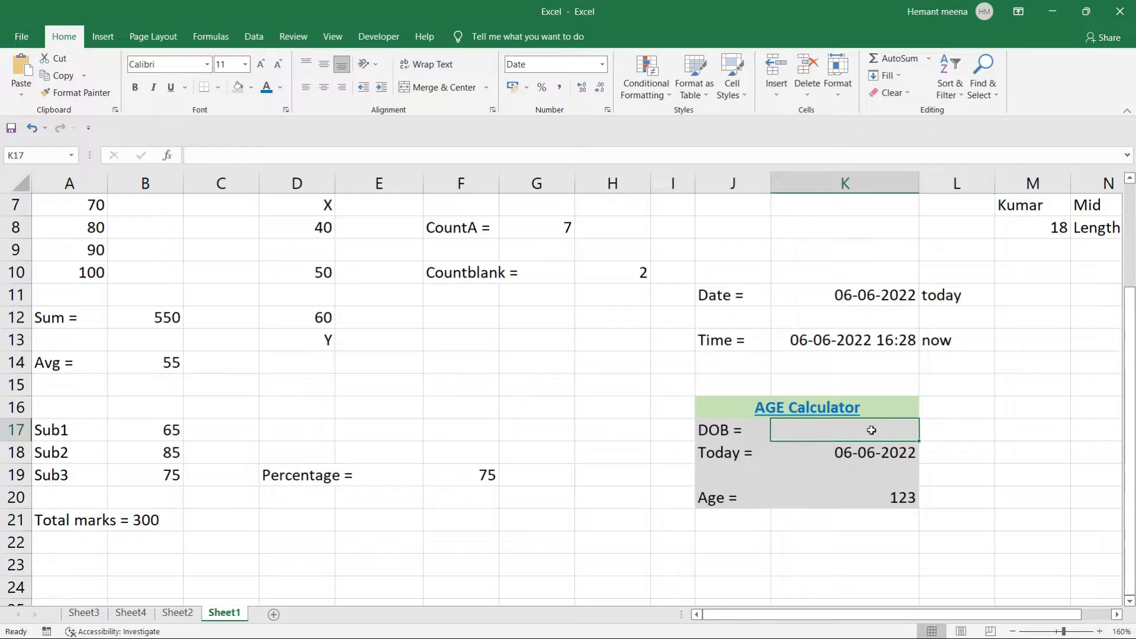
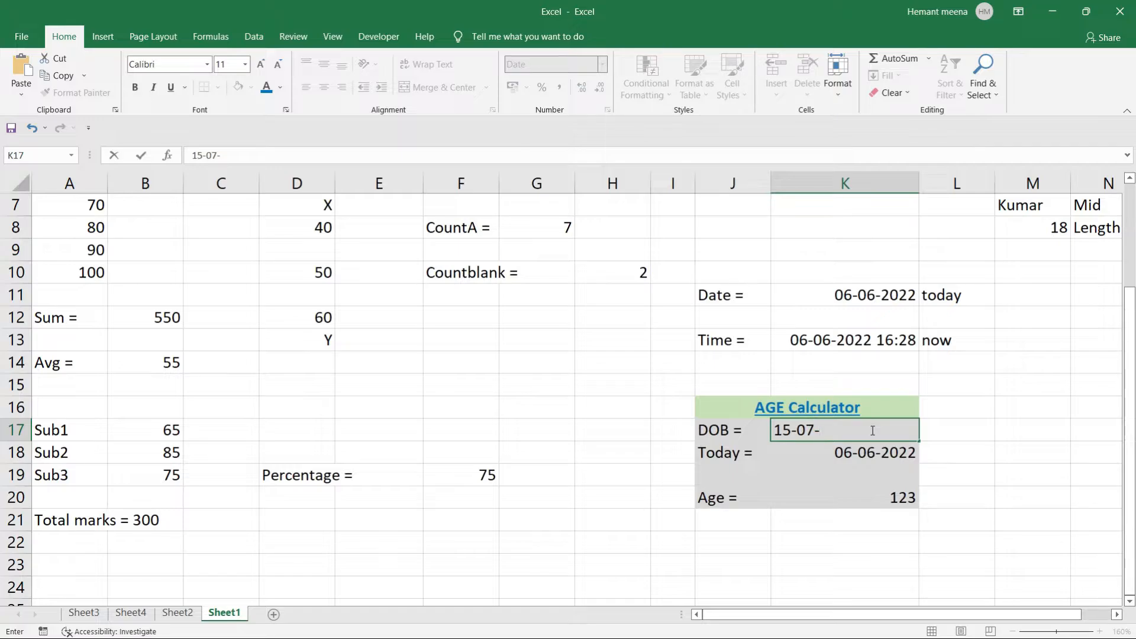
pyautogui.press('BackSpace')
pyautogui.press('BackSpace')
pyautogui.press('Return')
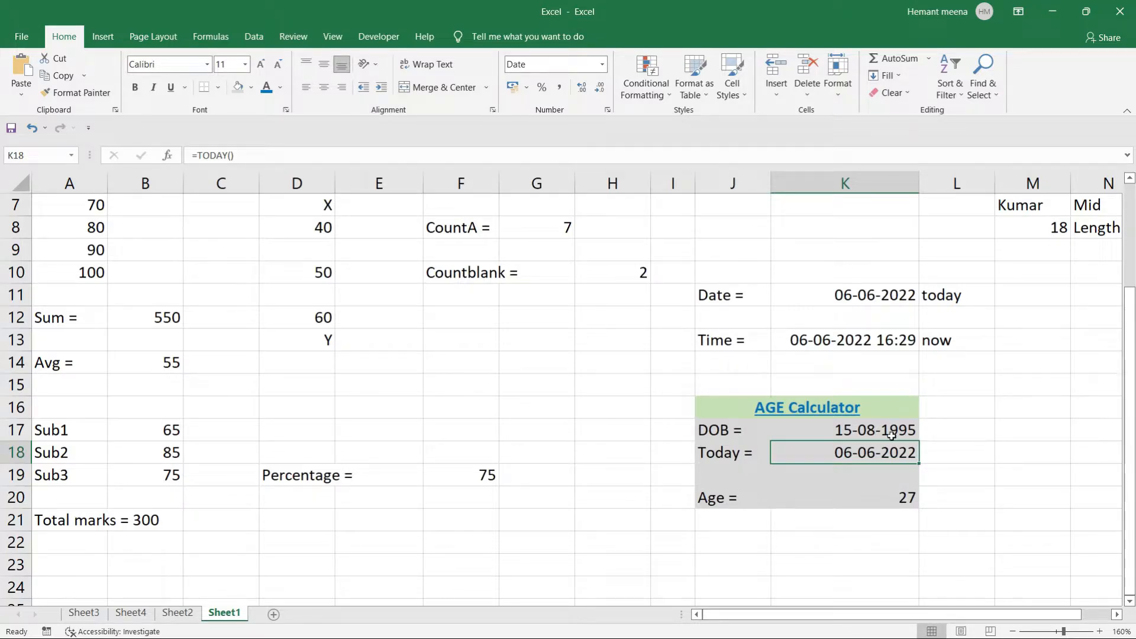
# Correct the birth year to 1997 so K20 shows an age of 25.
pyautogui.click(891, 435)
pyautogui.doubleClick(892, 434)
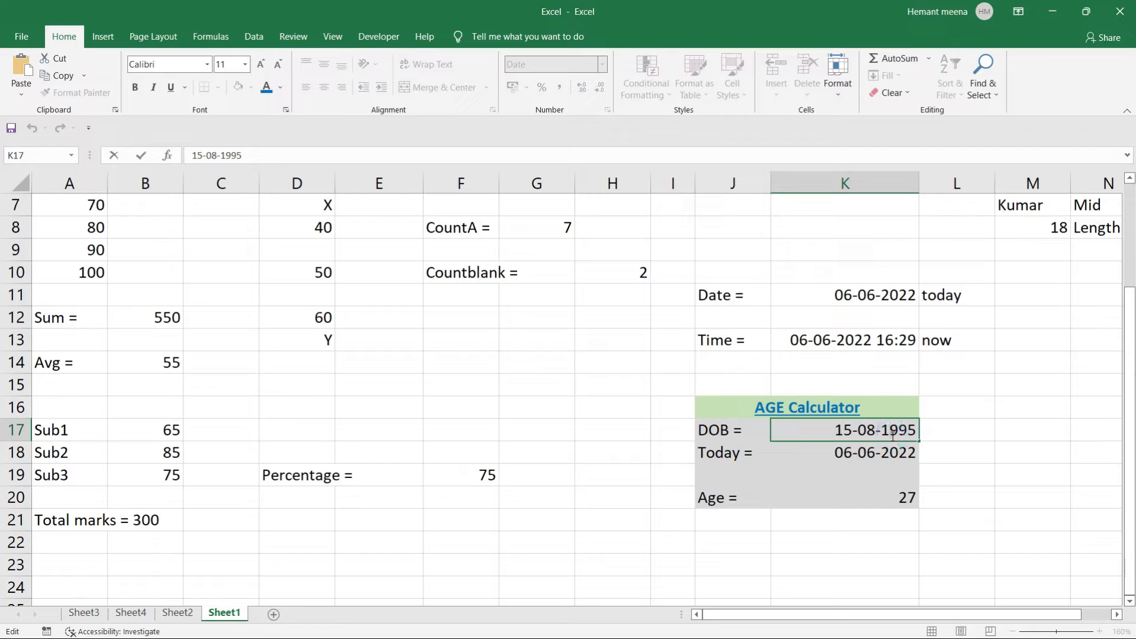
pyautogui.doubleClick(916, 431)
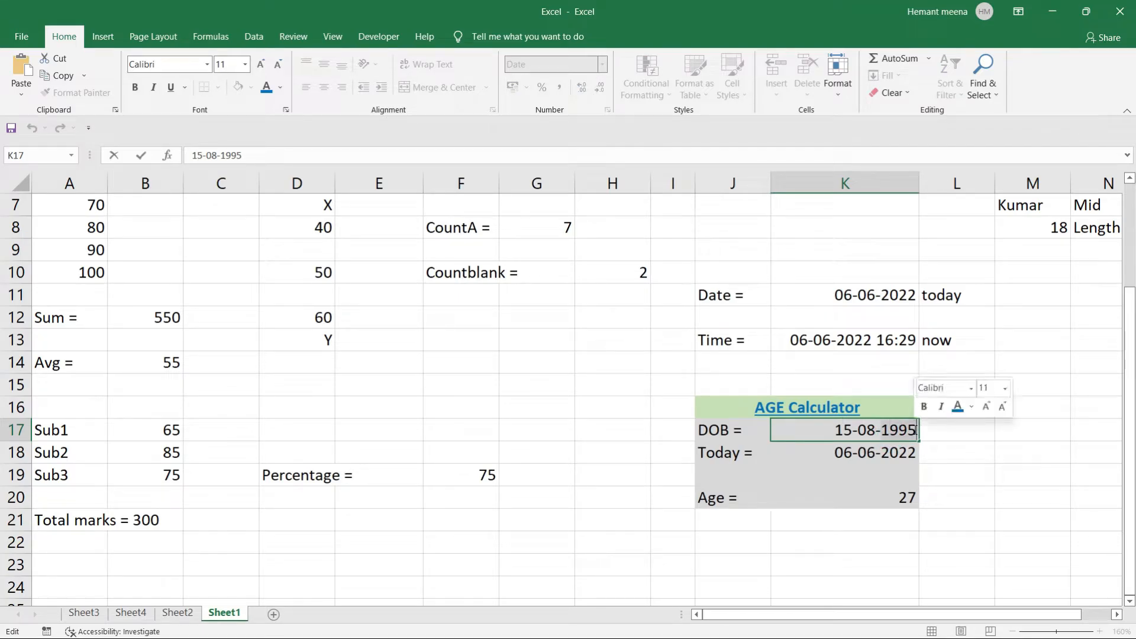
pyautogui.press('BackSpace')
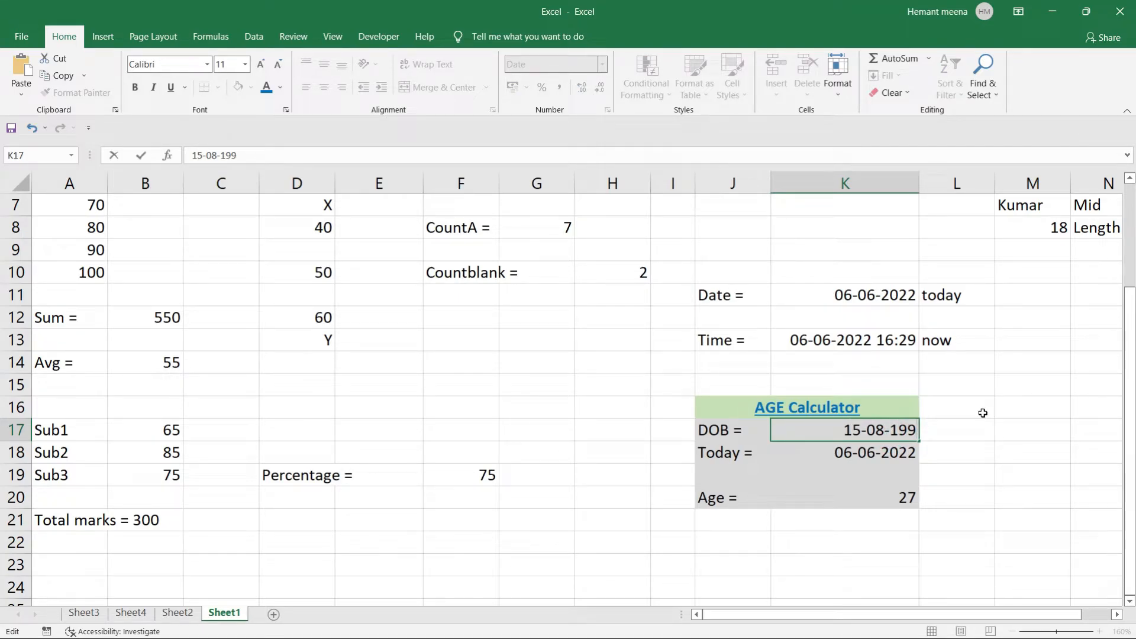
pyautogui.write('7')
pyautogui.press('Return')
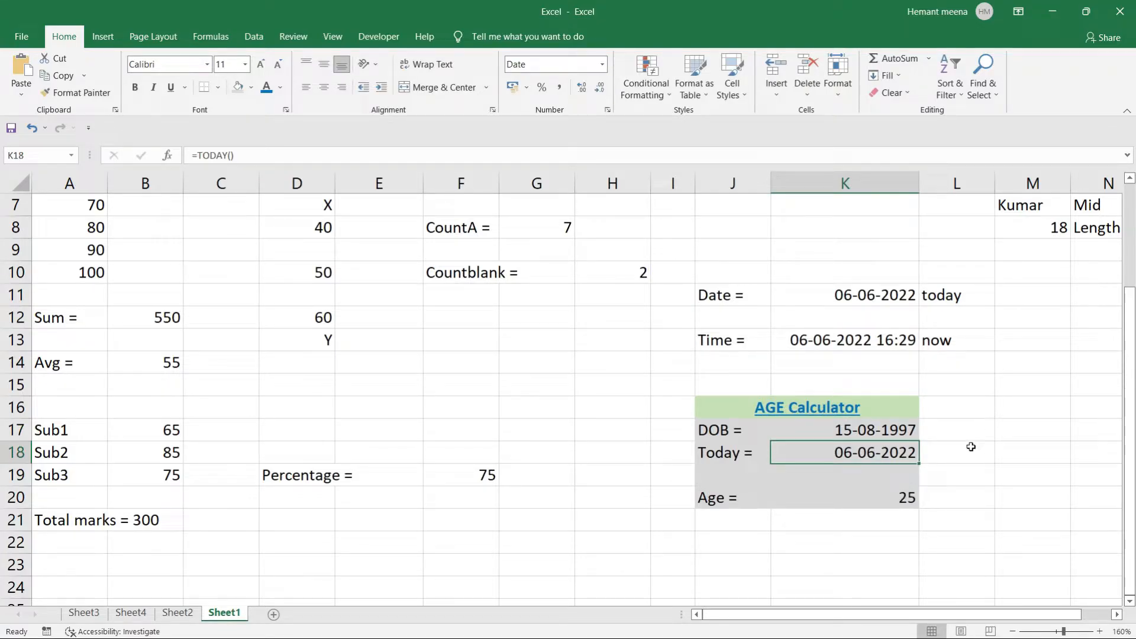
# Move down the sheet and select cell A24.
pyautogui.click(971, 446)
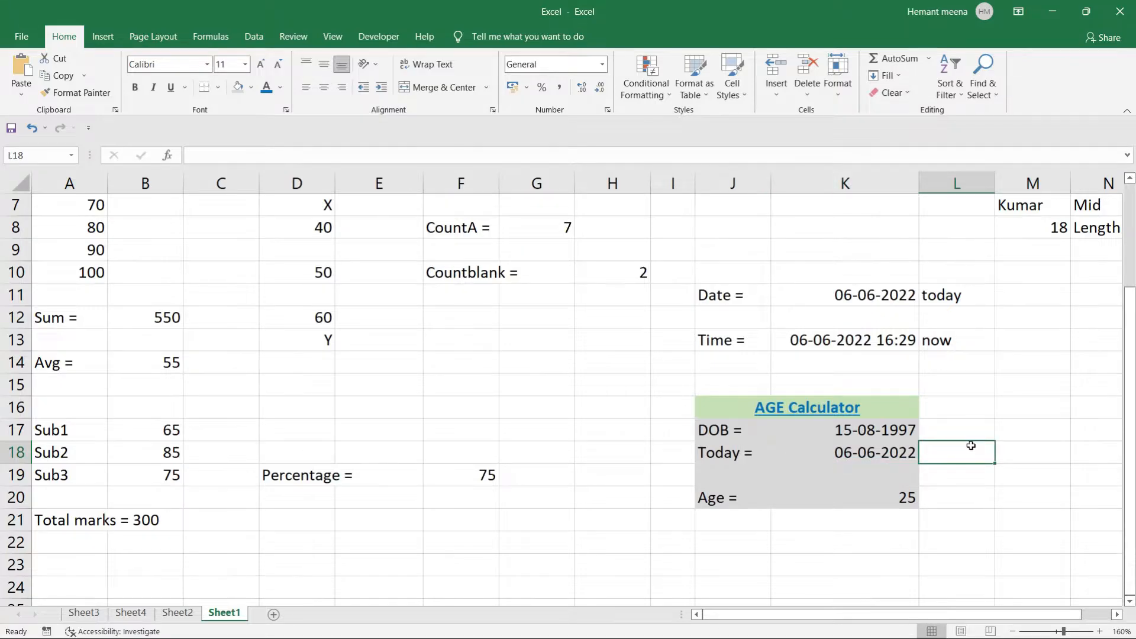
pyautogui.scroll(-4, 971, 446)
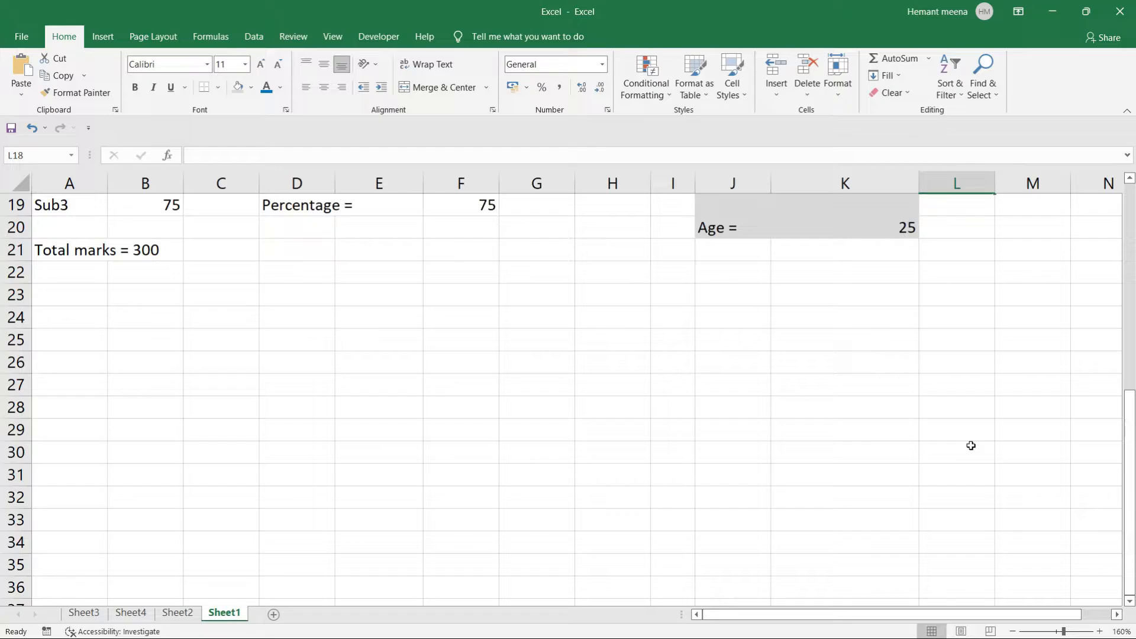
pyautogui.scroll(3, 971, 446)
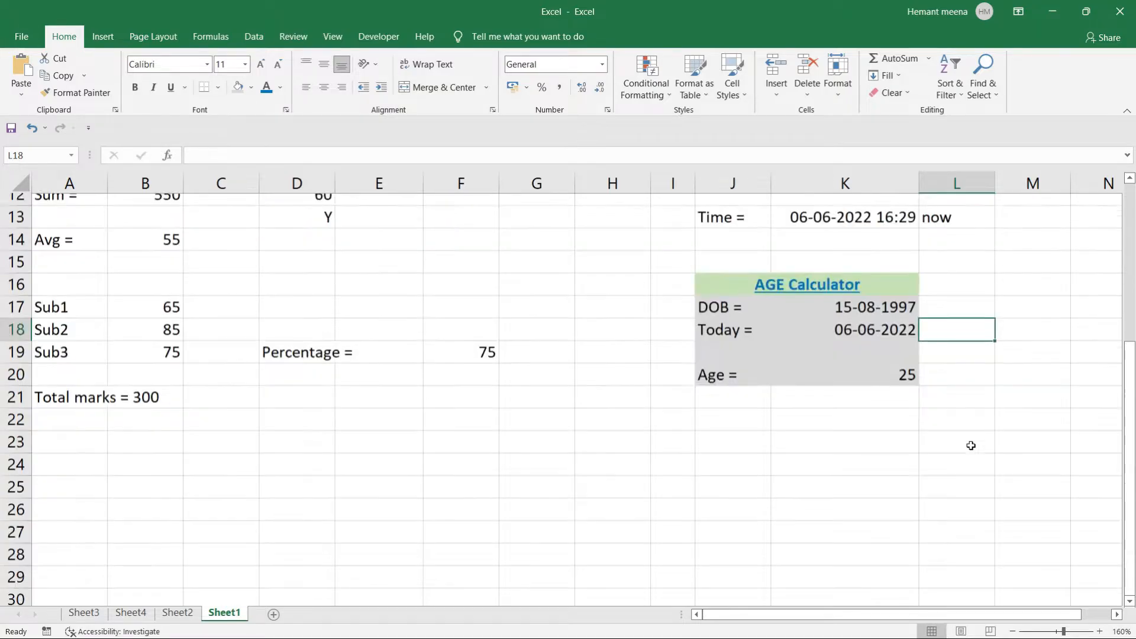
pyautogui.scroll(-3, 971, 445)
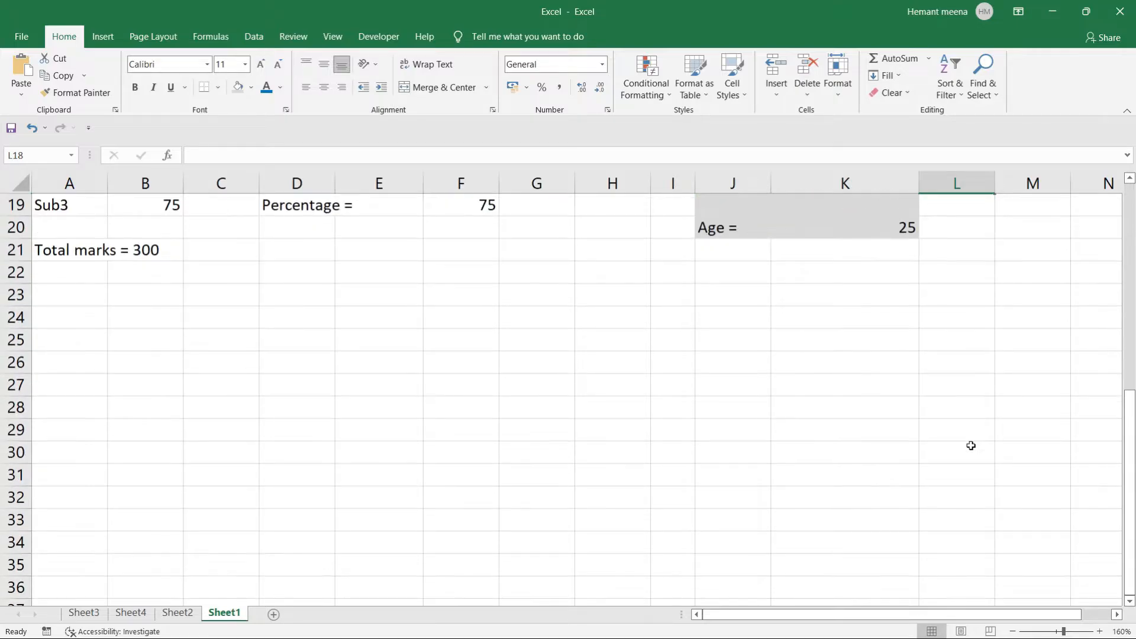
pyautogui.scroll(6, 971, 446)
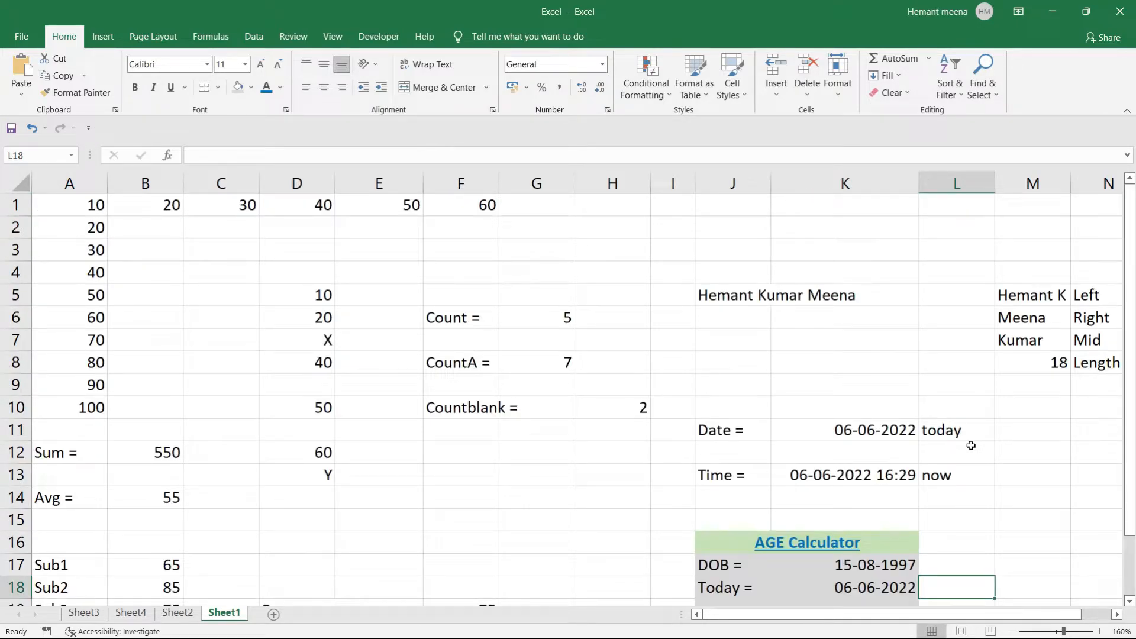
pyautogui.scroll(-6, 970, 446)
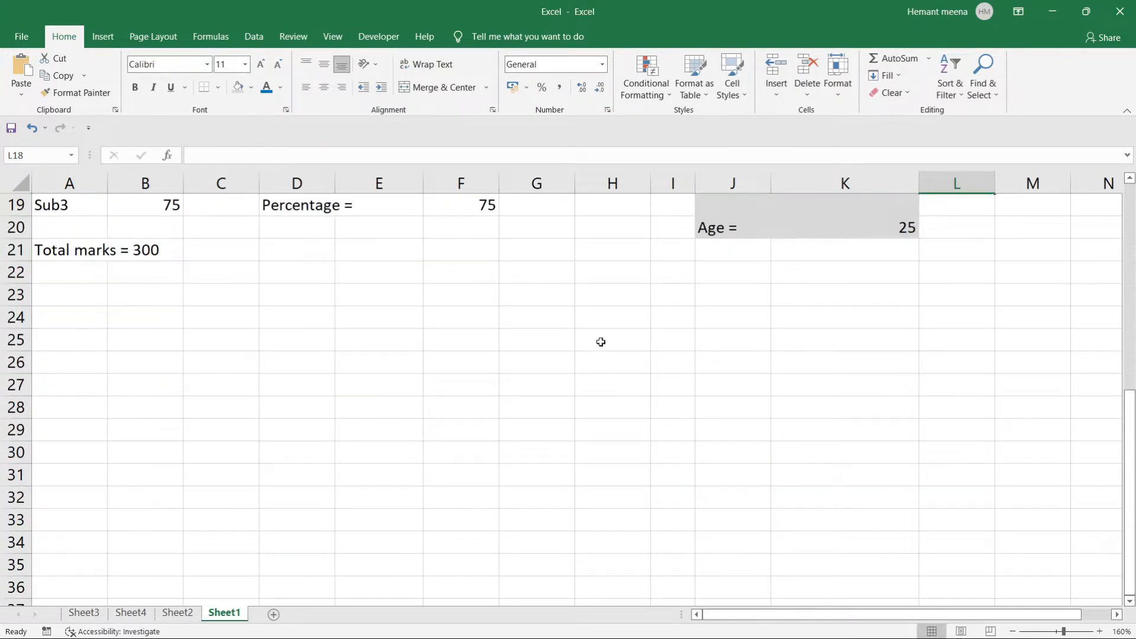
pyautogui.click(79, 319)
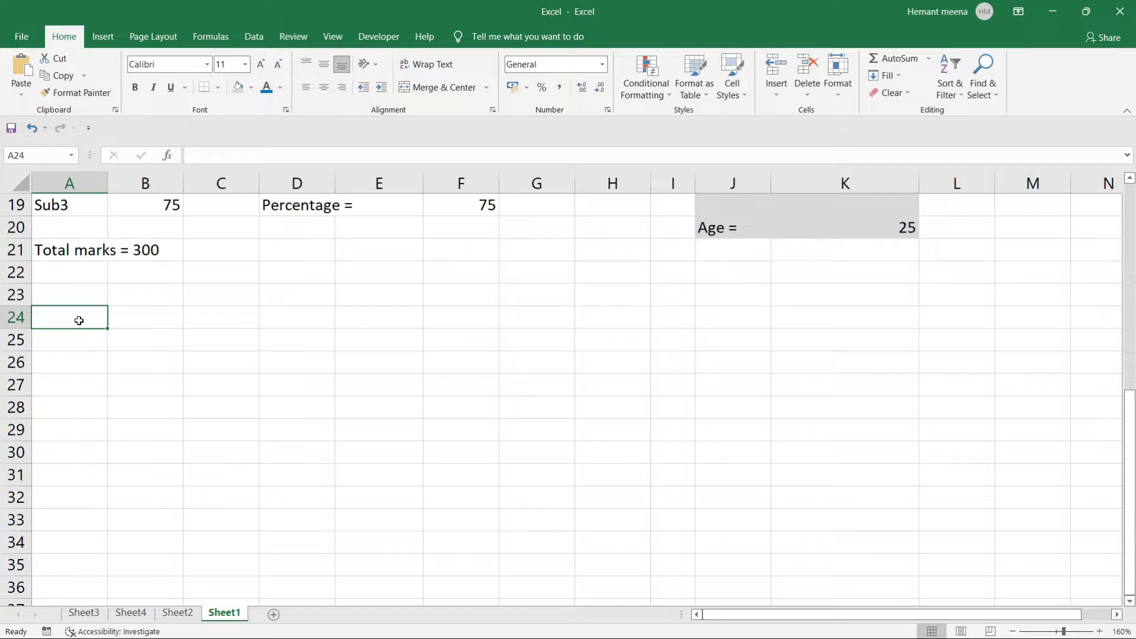
# Label A24 'Start date =' and A26 'End date =', widening columns A and B.
pyautogui.write('Start da')
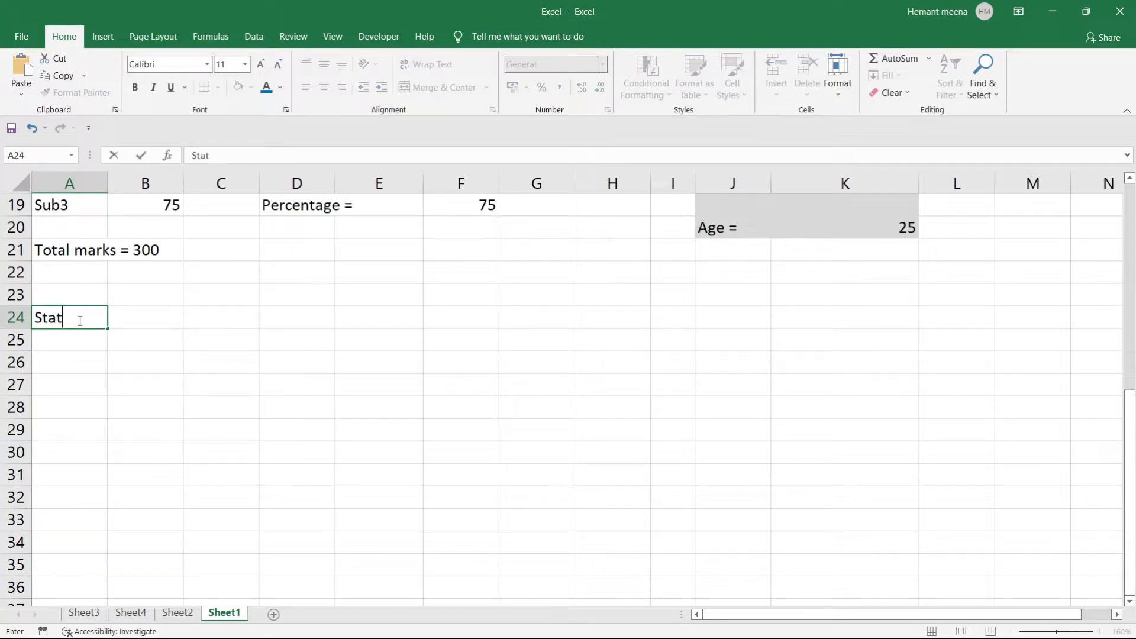
pyautogui.write('te =')
pyautogui.press('Return')
pyautogui.press('Return')
pyautogui.write('End')
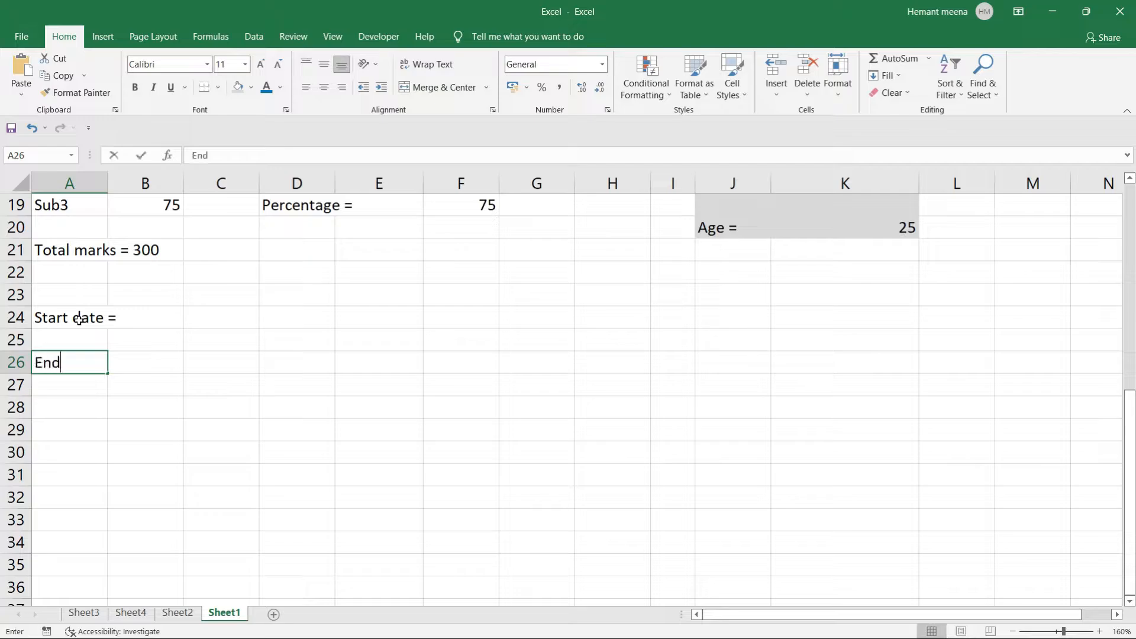
pyautogui.write(' date =')
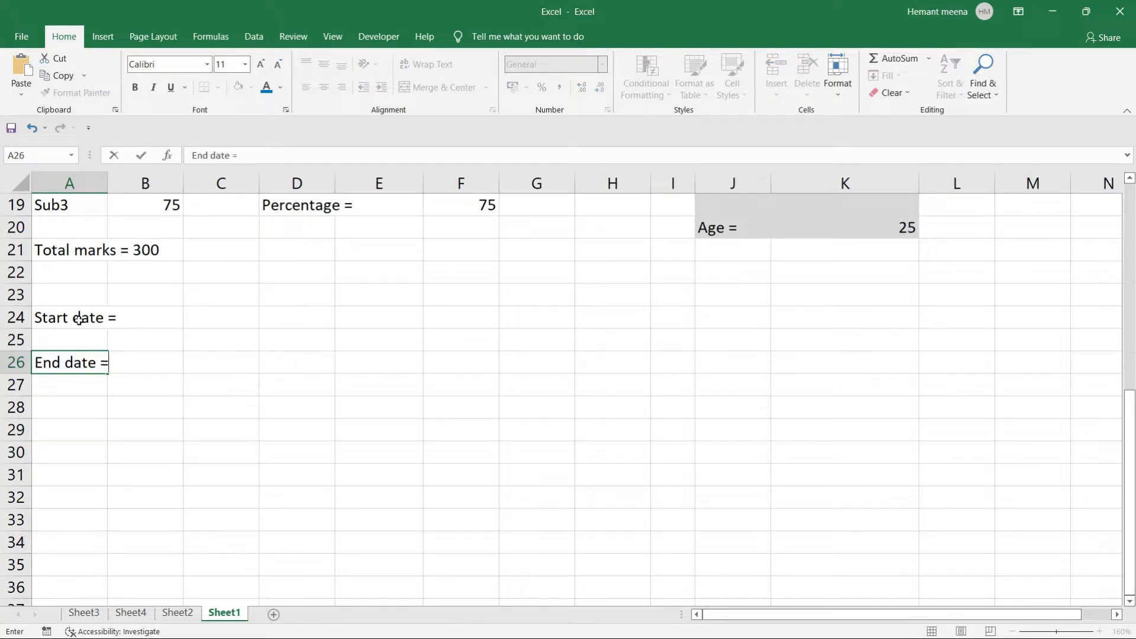
pyautogui.press('Return')
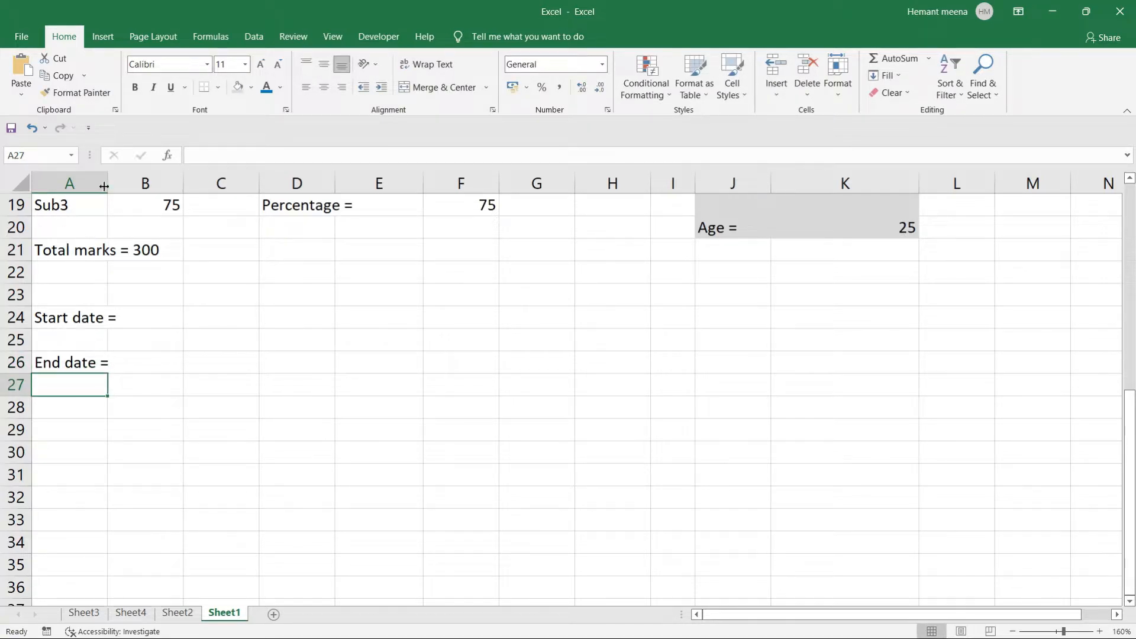
pyautogui.moveTo(107, 183); pyautogui.dragTo(125, 179)
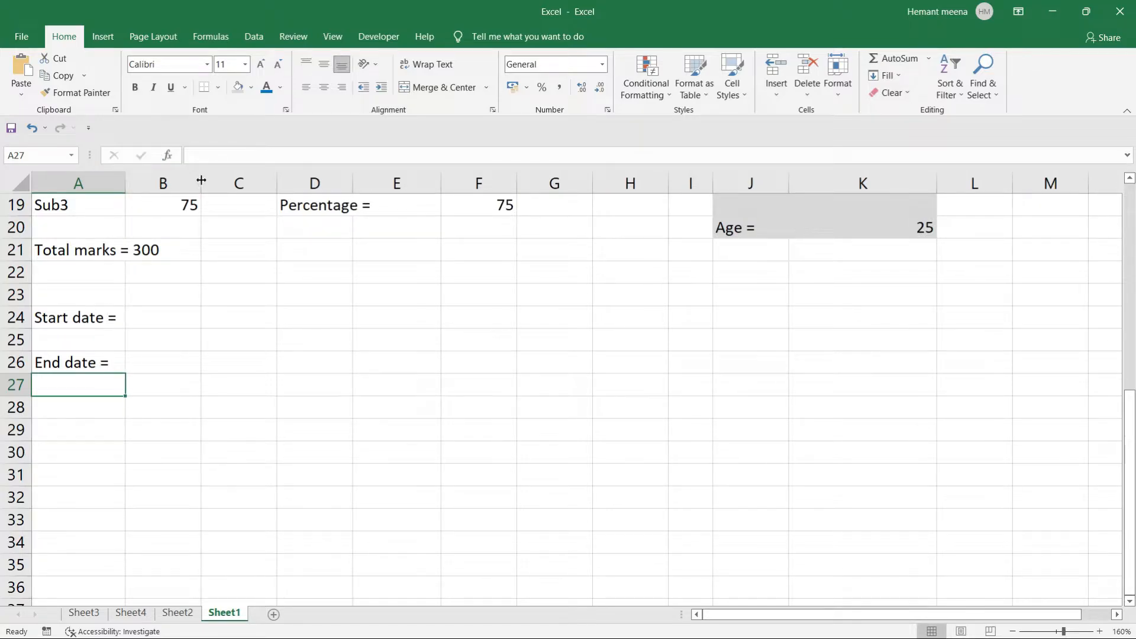
pyautogui.moveTo(201, 181); pyautogui.dragTo(216, 181)
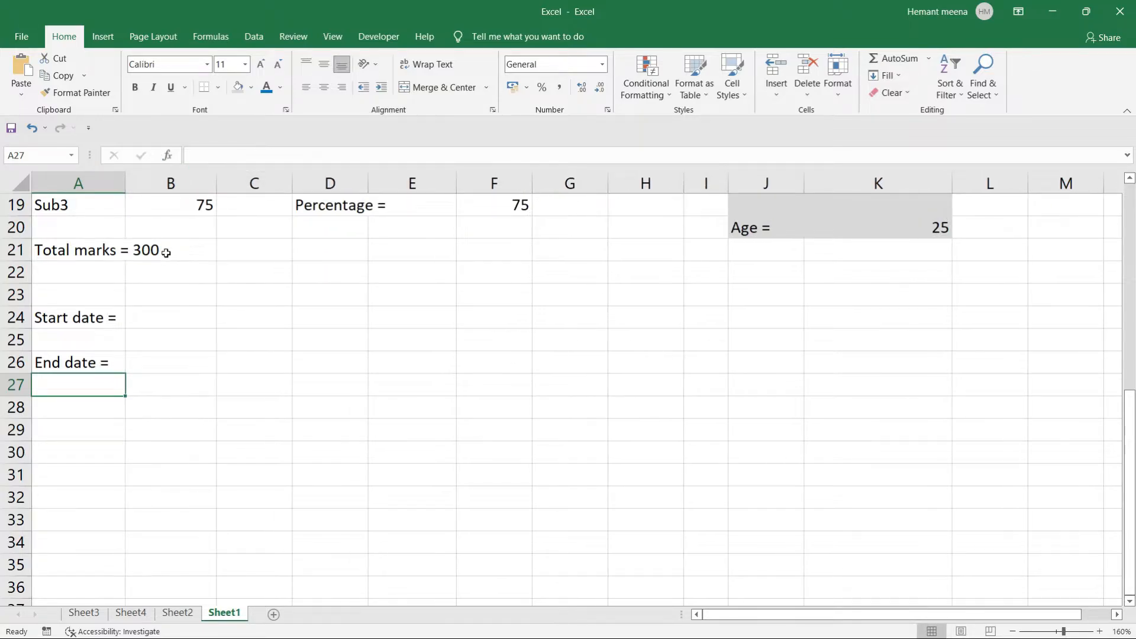
# Enter 01-06-2022 in B24 and 06-06-2022 in B26.
pyautogui.click(160, 312)
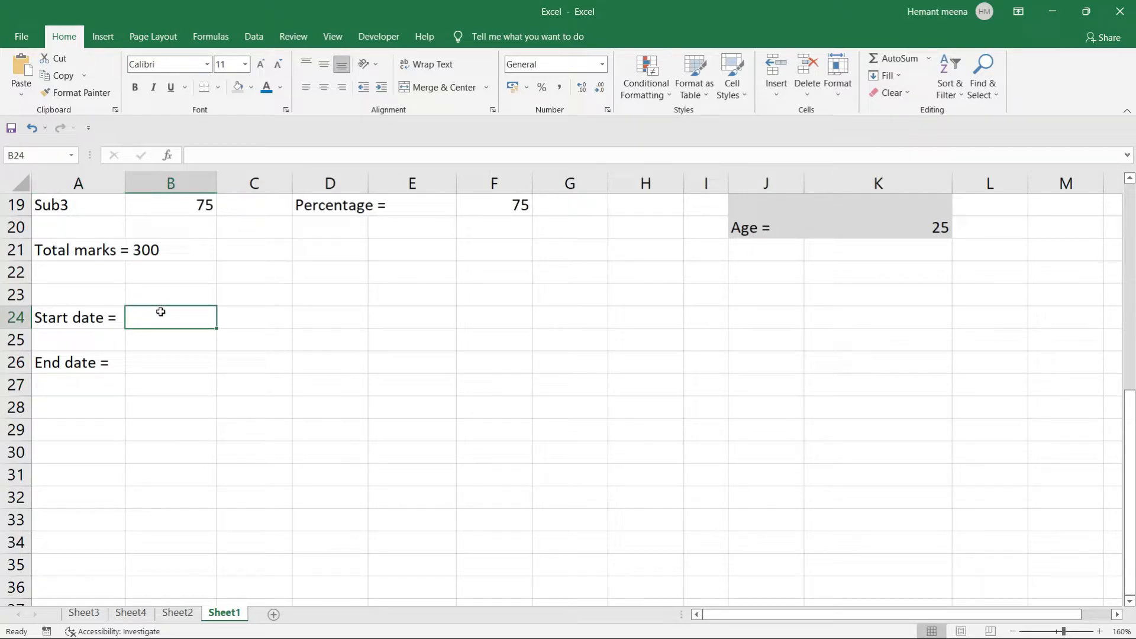
pyautogui.write('01-07')
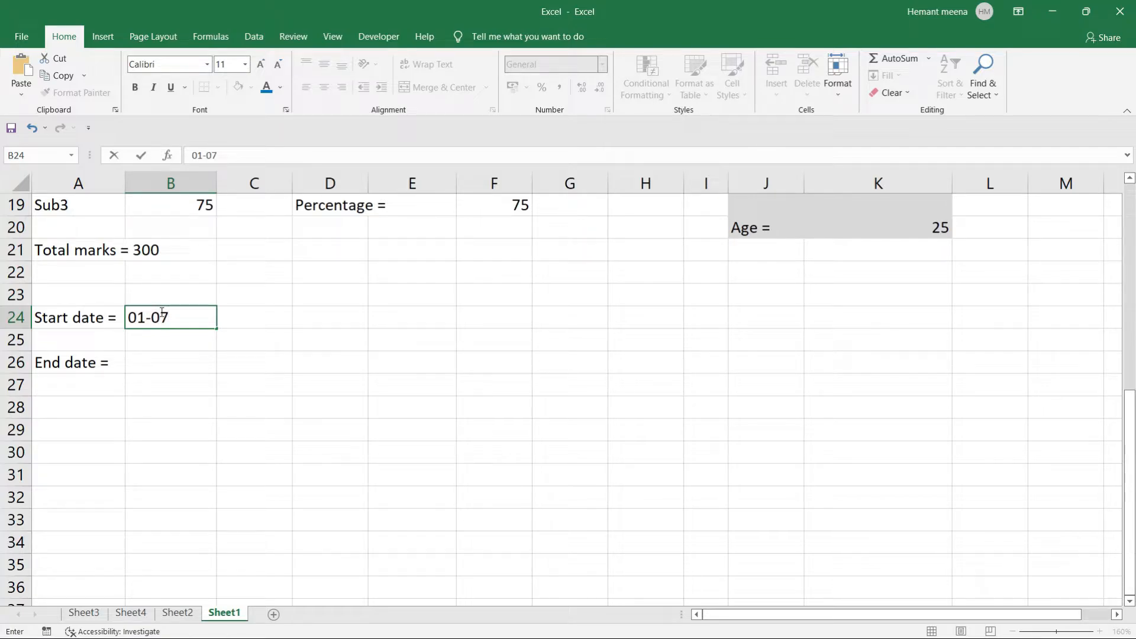
pyautogui.press('BackSpace')
pyautogui.write('6-2022')
pyautogui.press('Return')
pyautogui.press('Return')
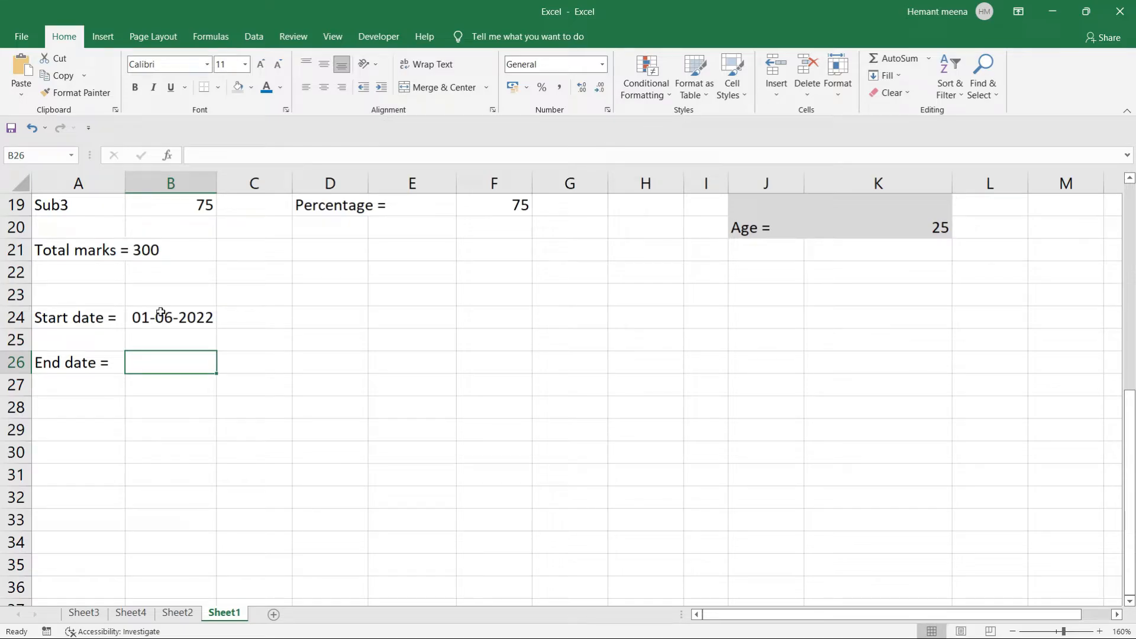
pyautogui.write('07')
pyautogui.press('BackSpace')
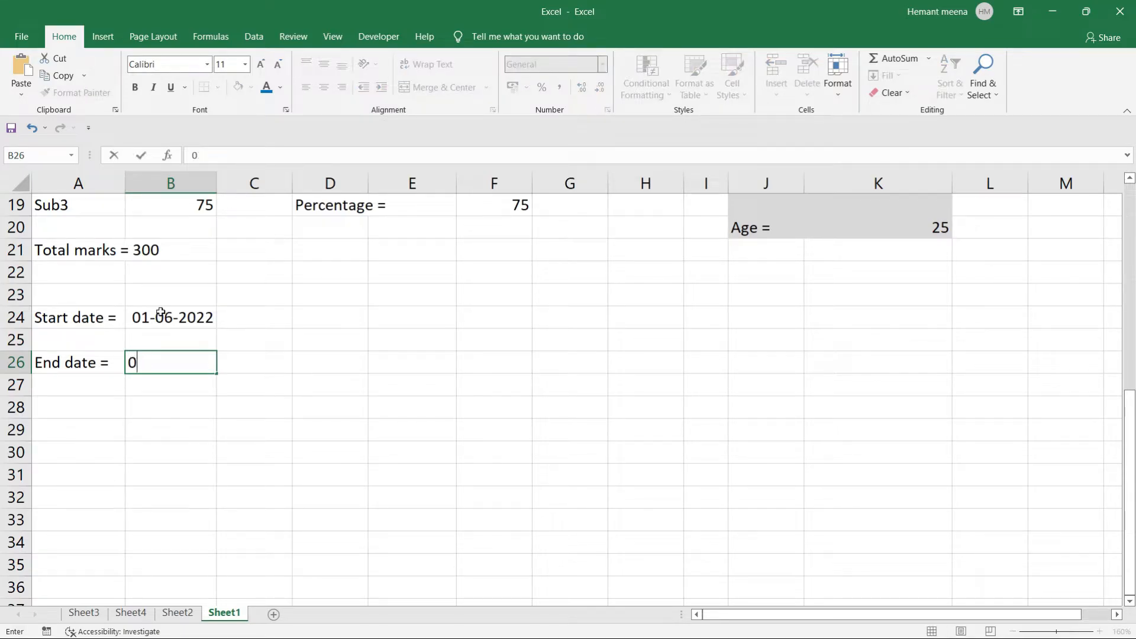
pyautogui.write('6-06-2022')
pyautogui.press('Return')
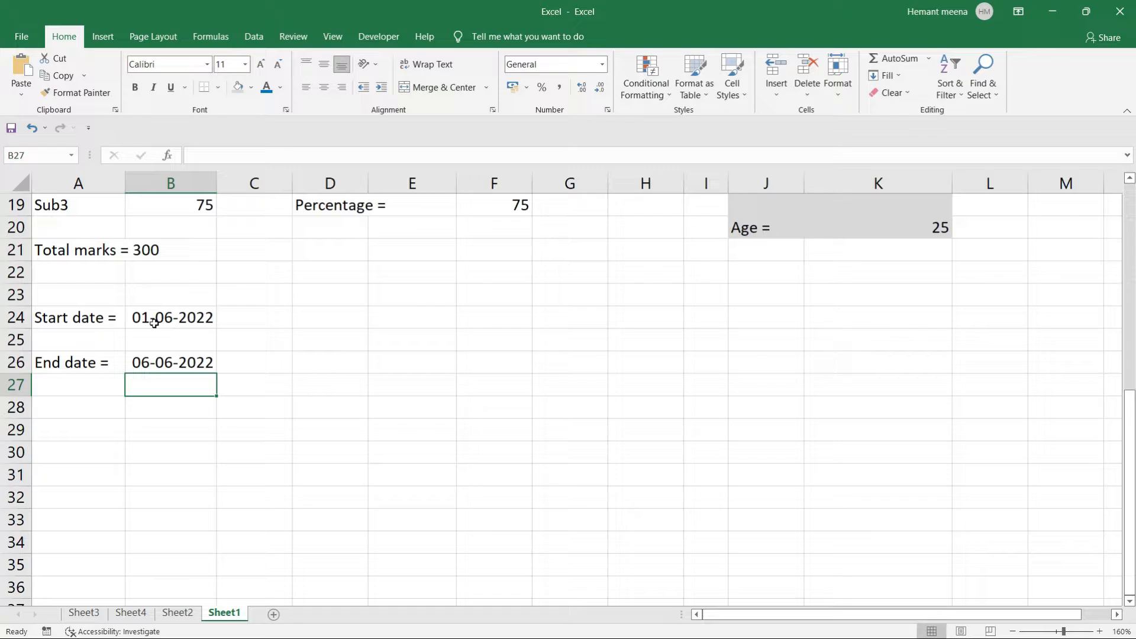
# Label cell A28 'No of days =', fixing the typos along the way.
pyautogui.click(318, 317)
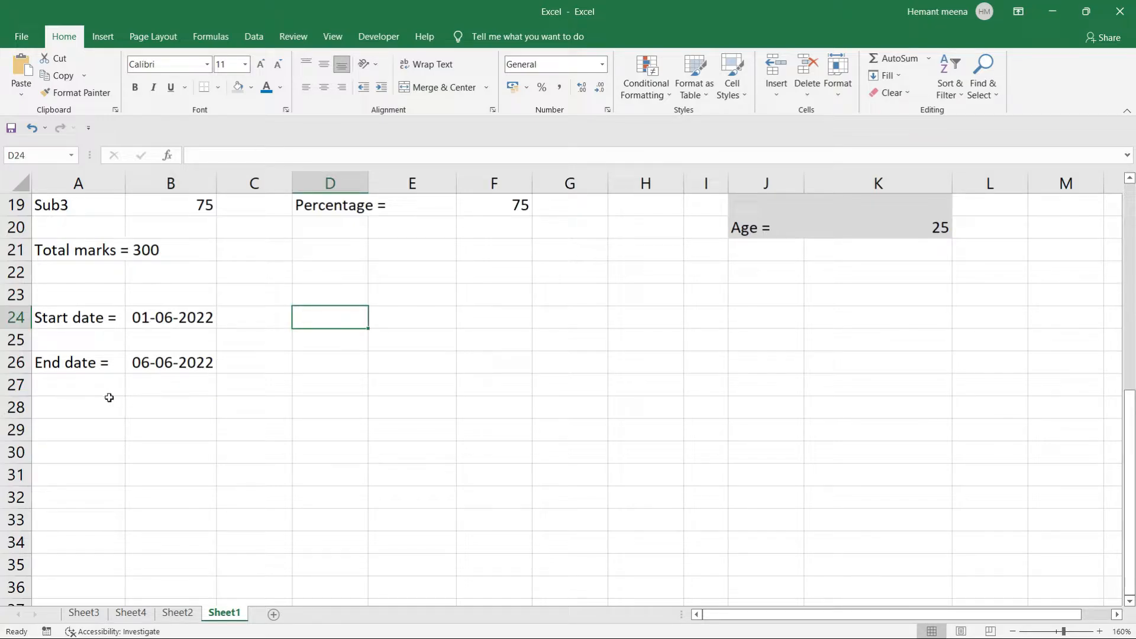
pyautogui.click(71, 404)
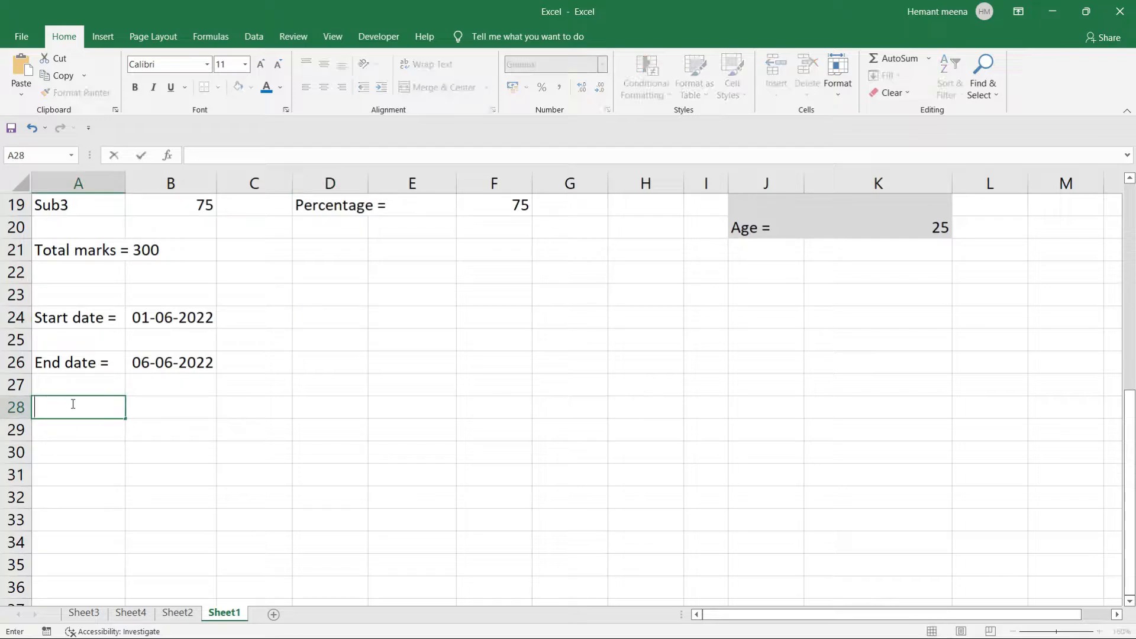
pyautogui.write('No of days =')
pyautogui.press('Tab')
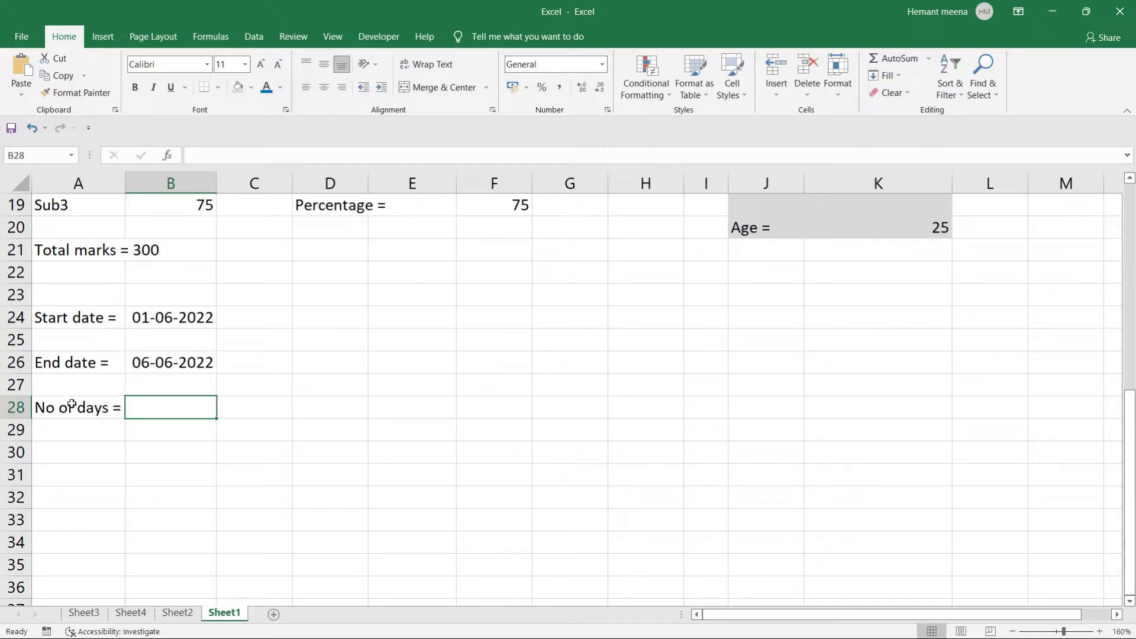
# Enter a DAYS formula in B28 with the start date first and the end date second.
pyautogui.write('=da')
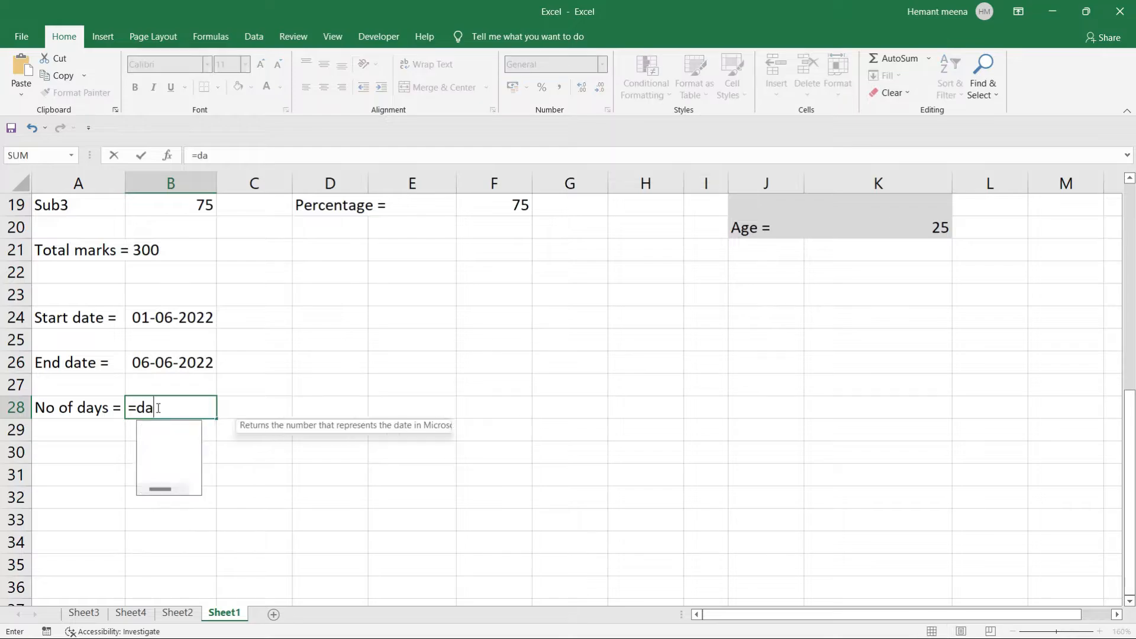
pyautogui.write('ys')
pyautogui.press('Tab')
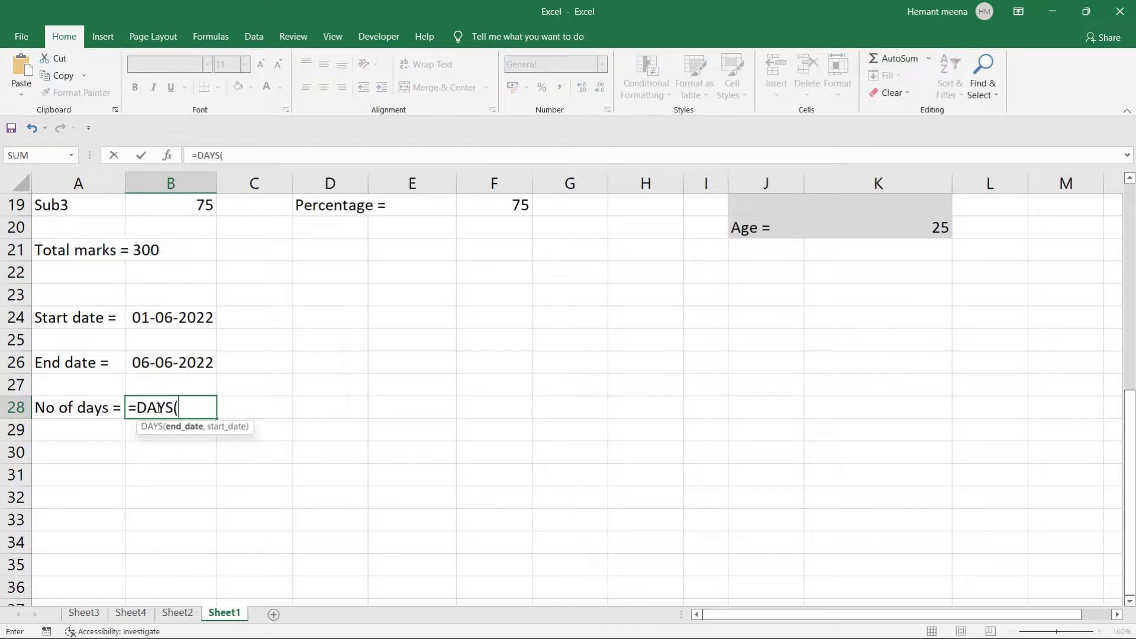
pyautogui.click(151, 317)
pyautogui.write(',')
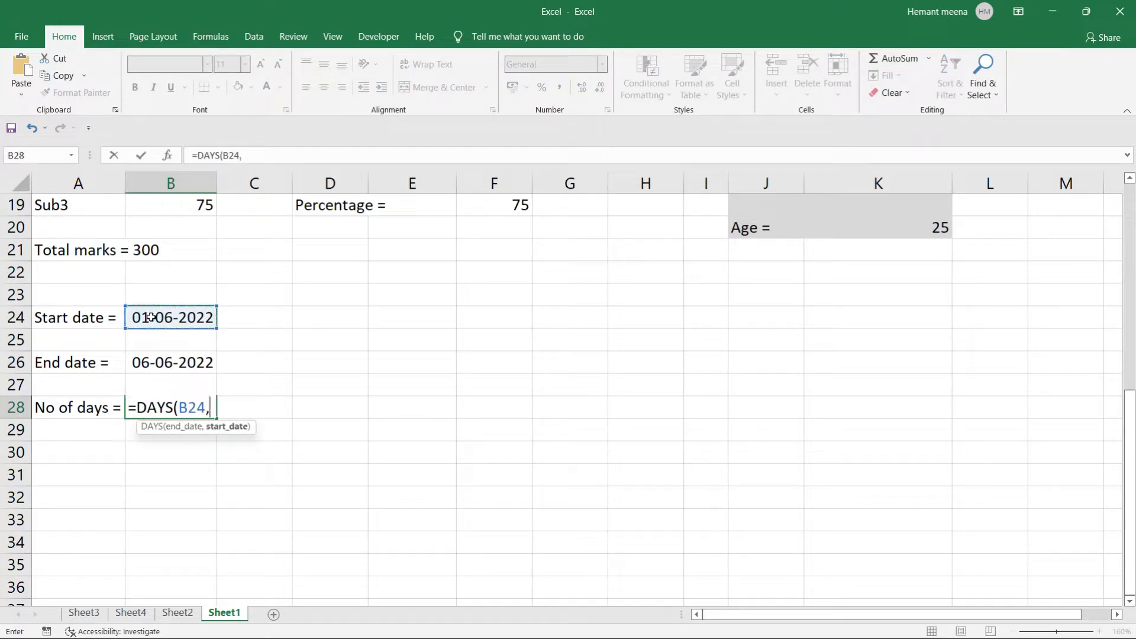
pyautogui.click(152, 361)
pyautogui.write(')')
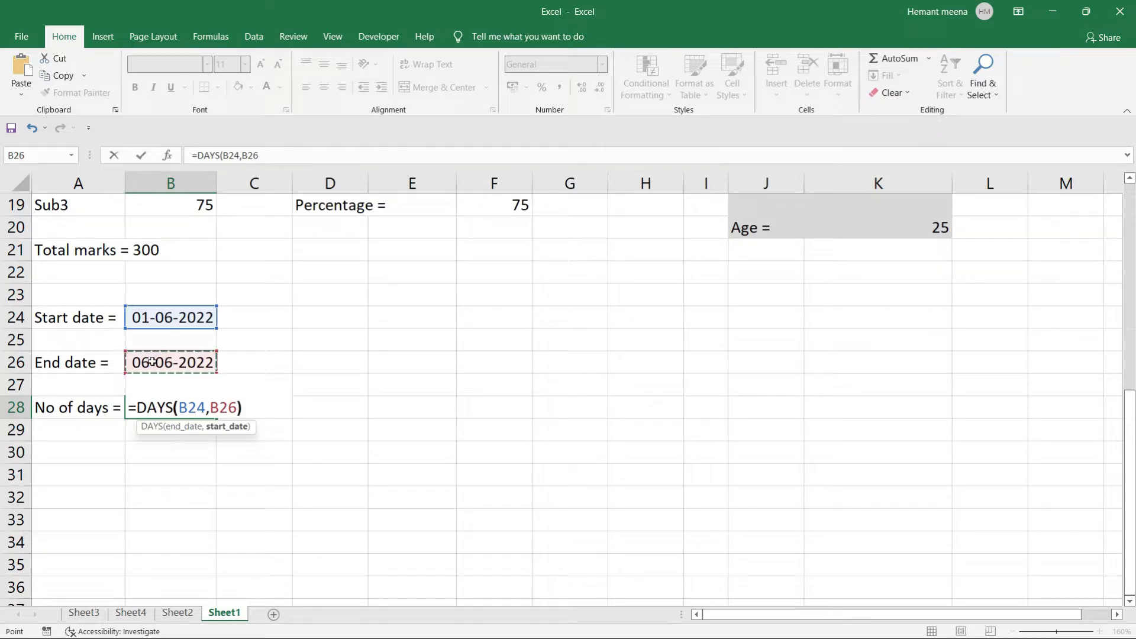
pyautogui.press('Return')
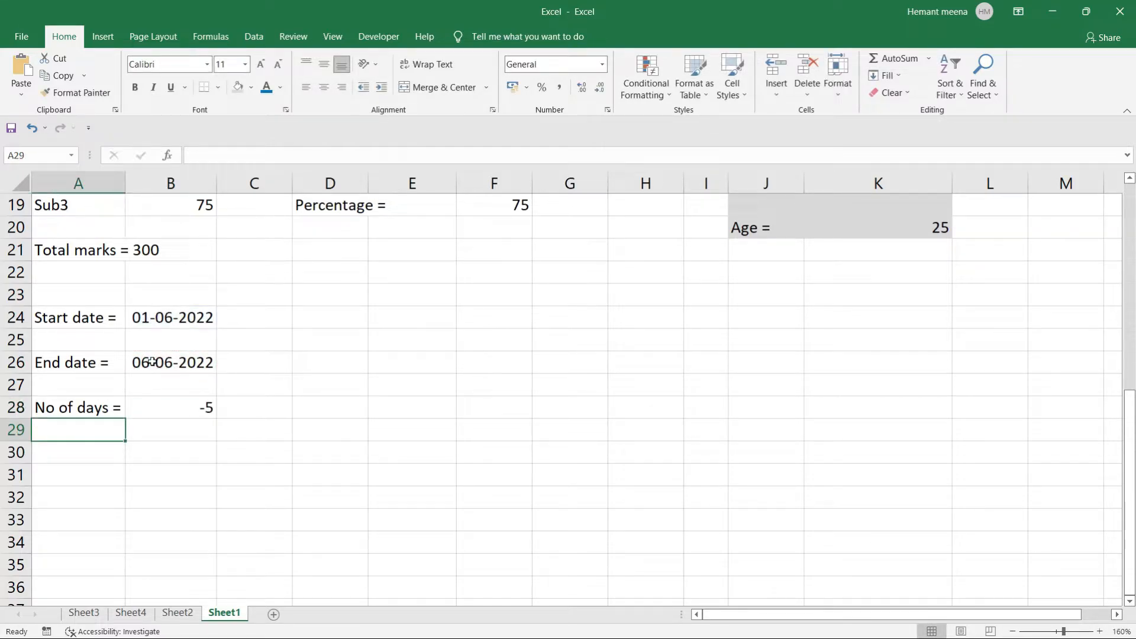
# Correct B28 to =DAYS(B26,B24), end date first, so it returns 5.
pyautogui.click(169, 403)
pyautogui.doubleClick(170, 403)
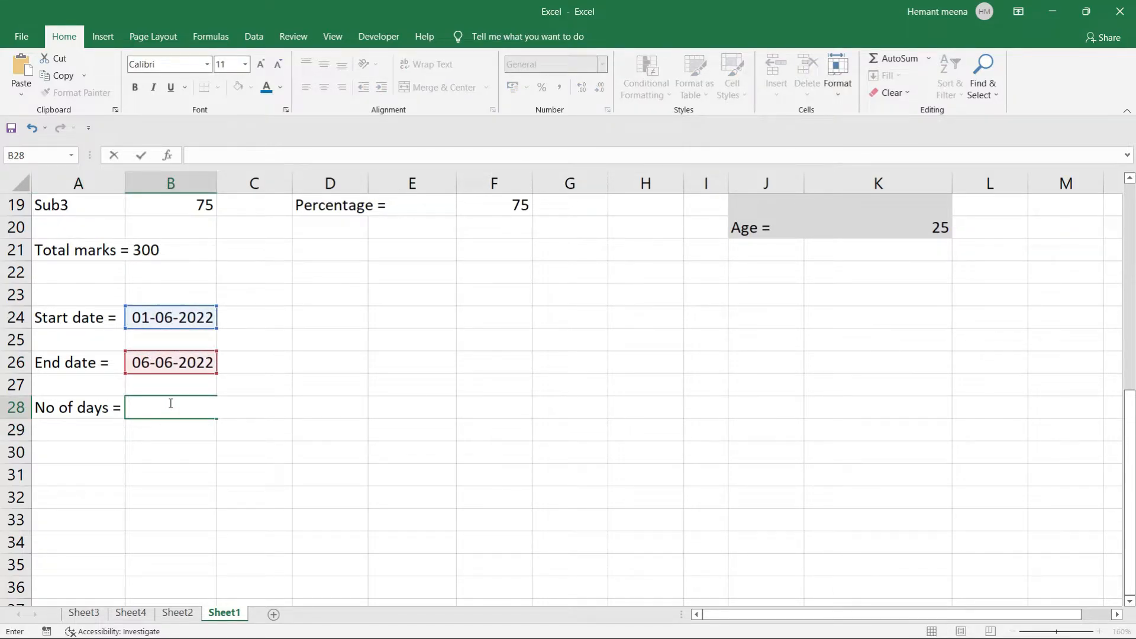
pyautogui.write('=days')
pyautogui.press('Tab')
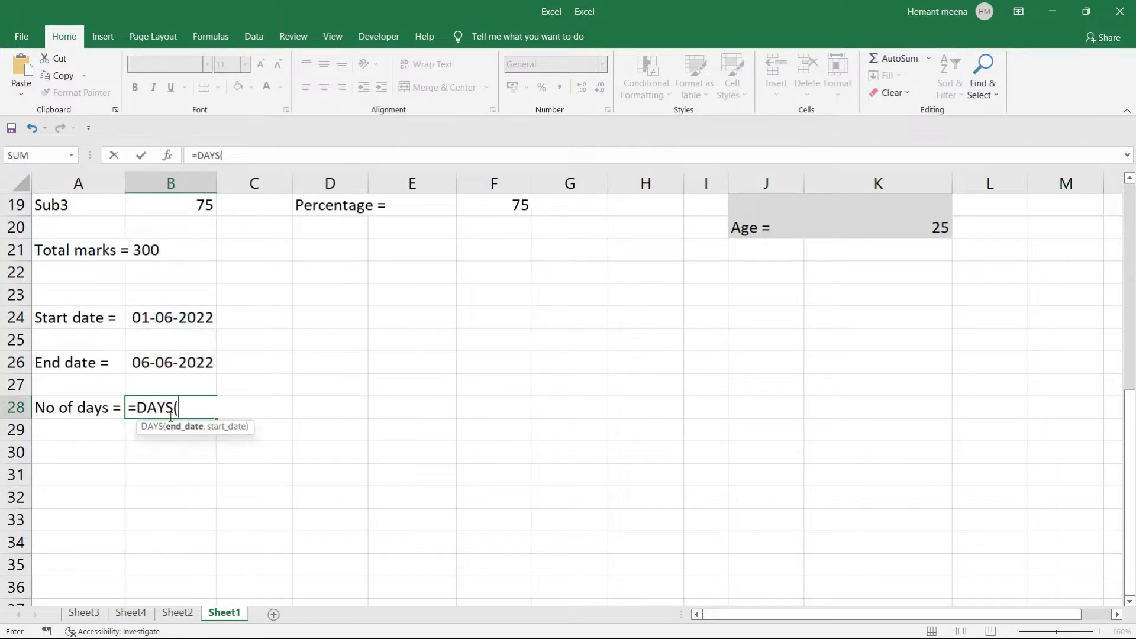
pyautogui.click(179, 362)
pyautogui.write(',')
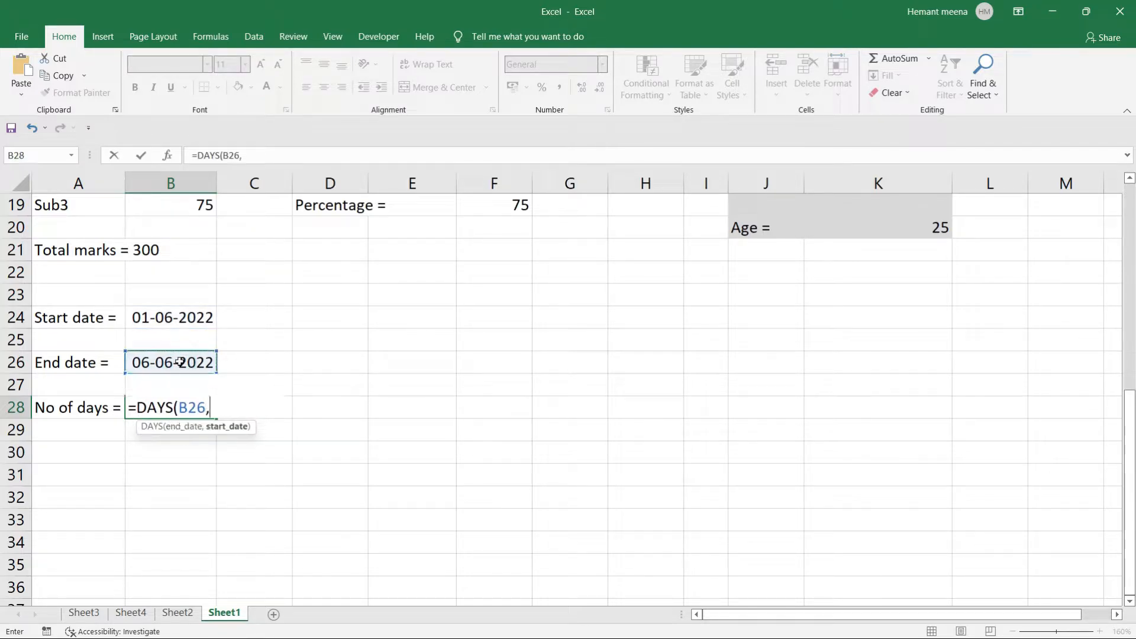
pyautogui.click(188, 320)
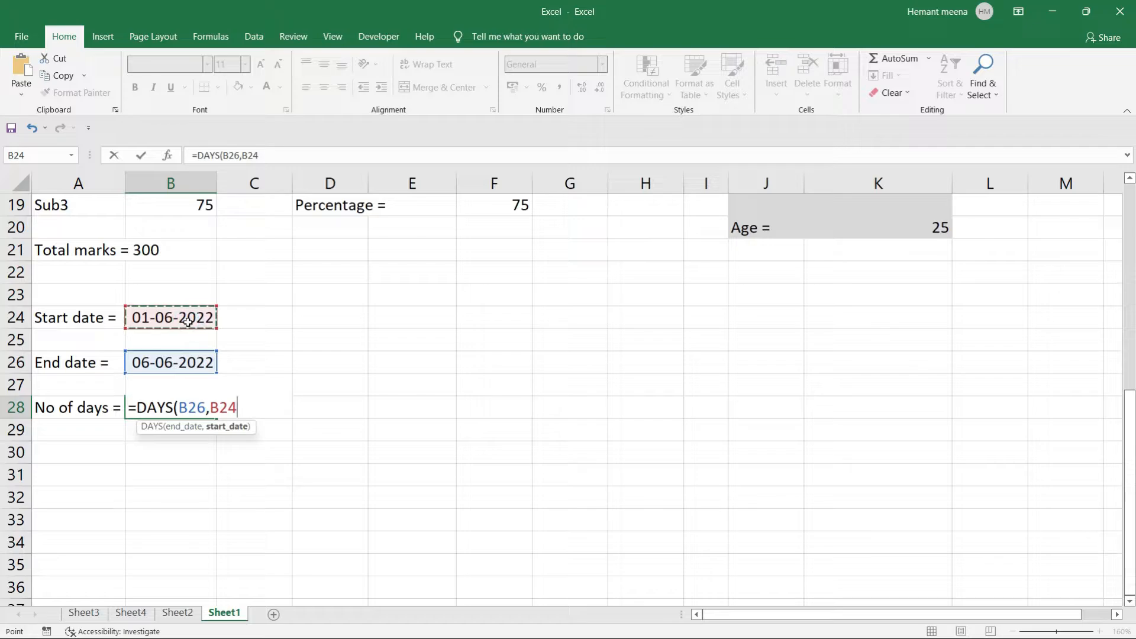
pyautogui.write(')')
pyautogui.press('Return')
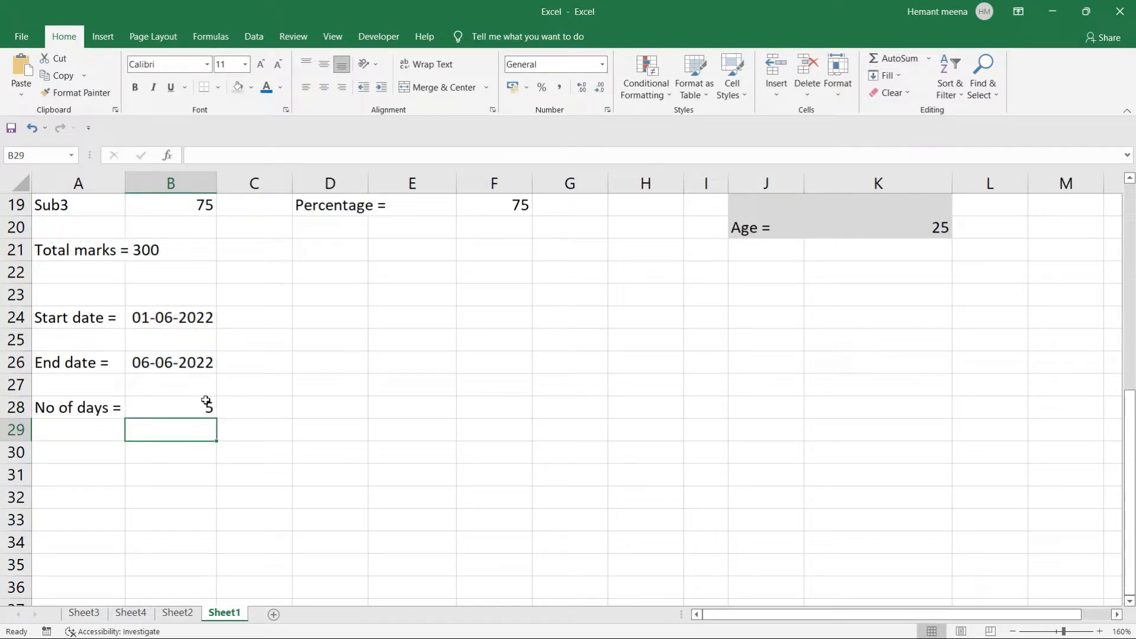
pyautogui.click(241, 405)
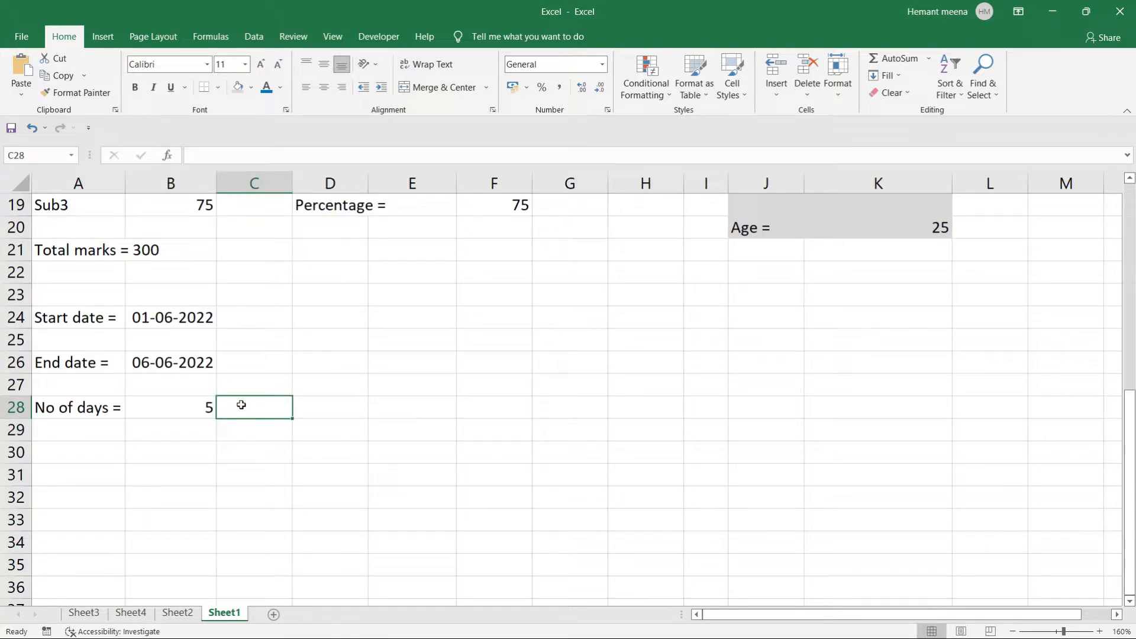
pyautogui.click(53, 451)
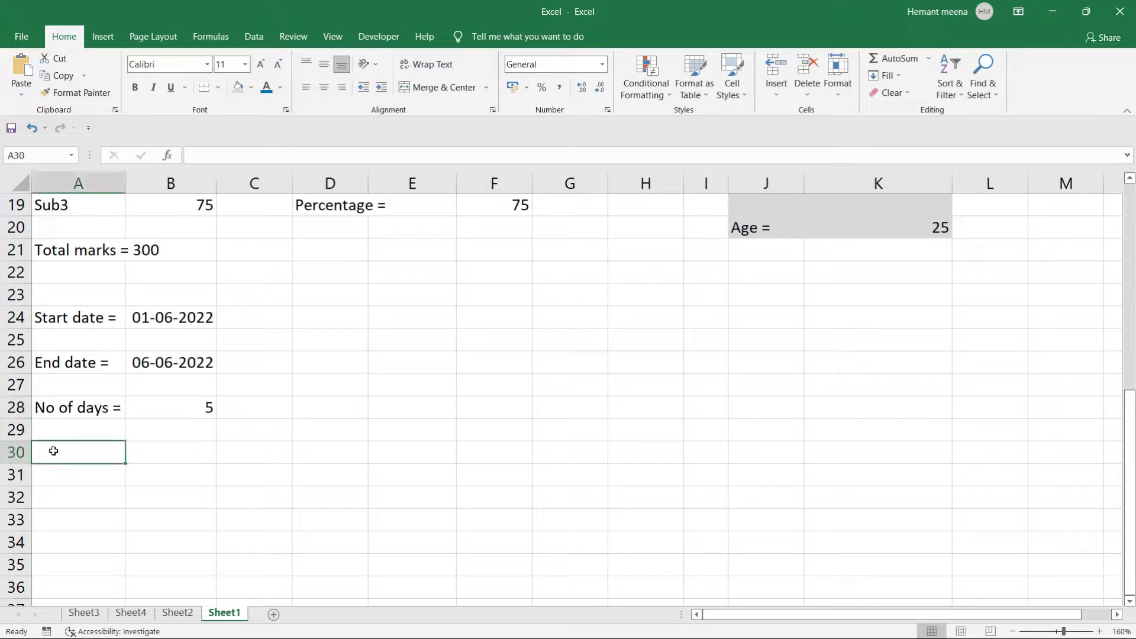
# Label cell A30 'Total work days ='.
pyautogui.click(53, 450)
pyautogui.write('n')
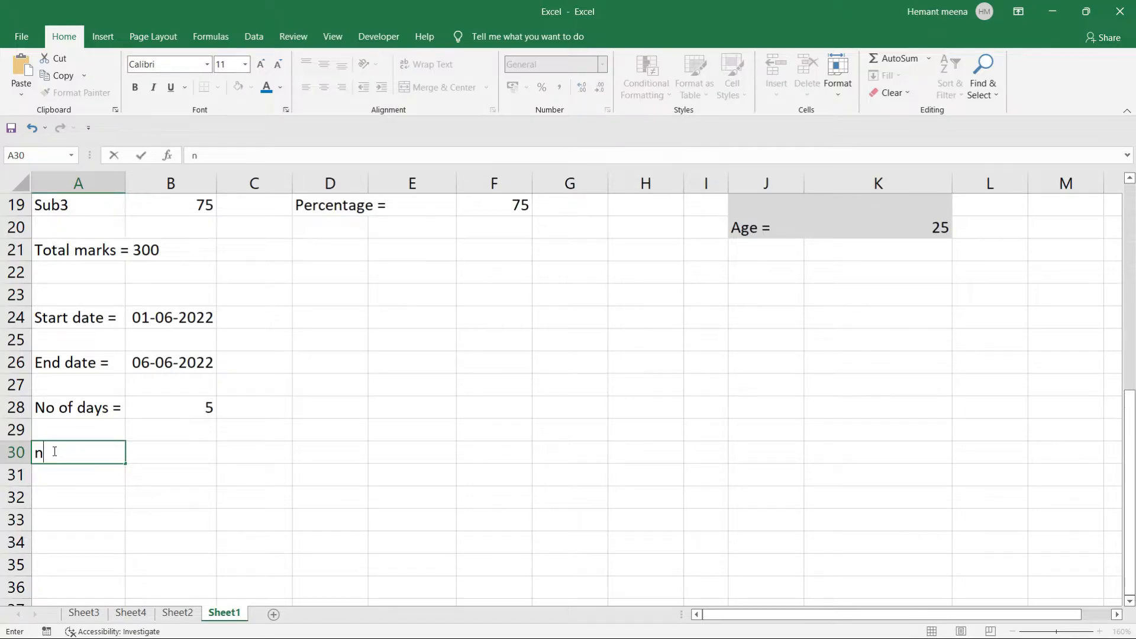
pyautogui.press('BackSpace')
pyautogui.write('Total working')
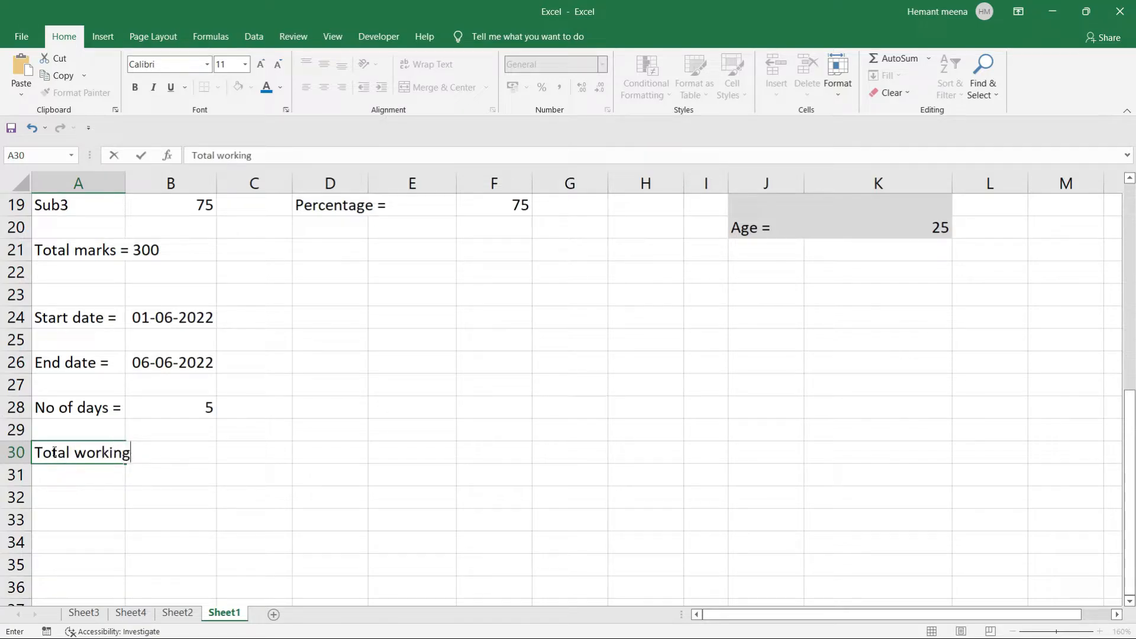
pyautogui.press('BackSpace')
pyautogui.press('BackSpace')
pyautogui.press('BackSpace')
pyautogui.press('BackSpace')
pyautogui.write('days =')
pyautogui.press('Tab')
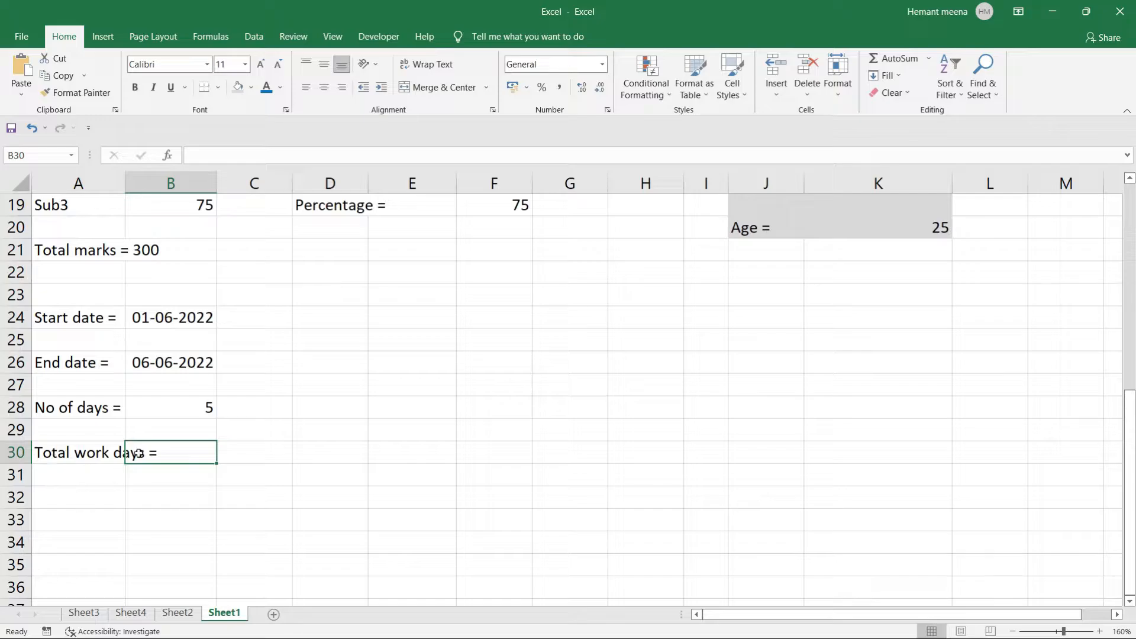
# Enter =NETWORKDAYS(B24,B26) in C30 so it returns 4 working days.
pyautogui.click(253, 452)
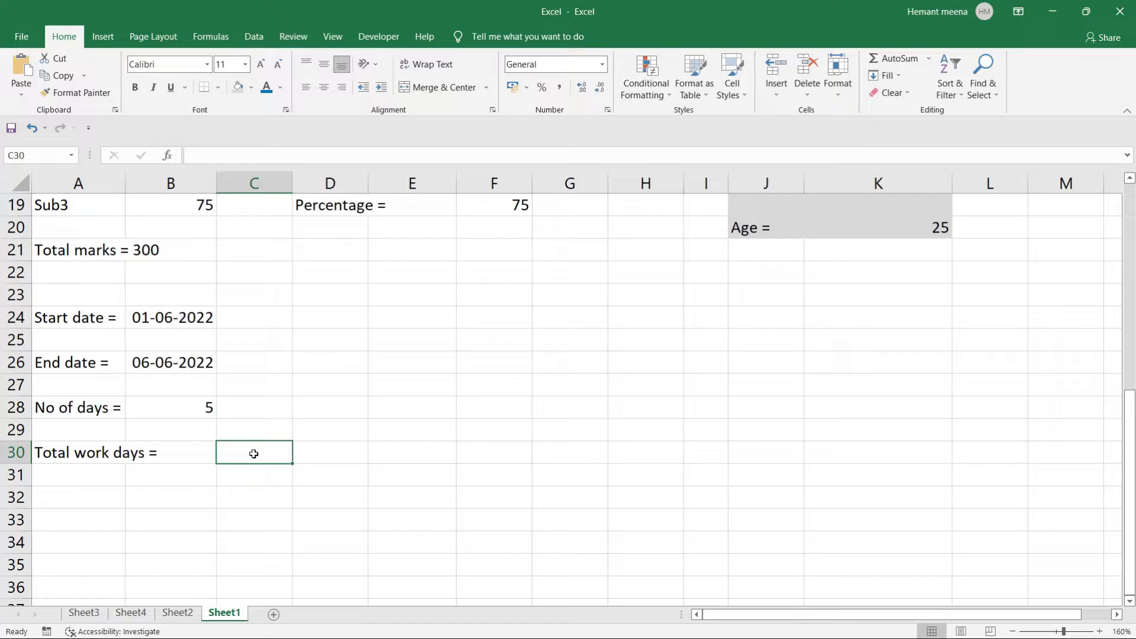
pyautogui.write('=net')
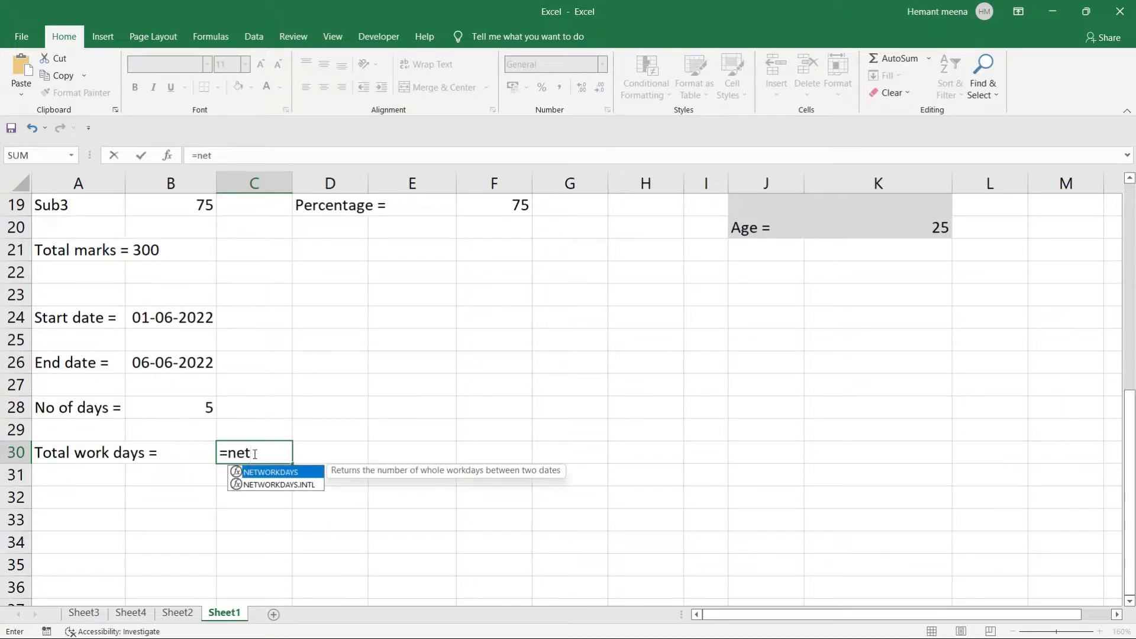
pyautogui.write('wor')
pyautogui.press('Tab')
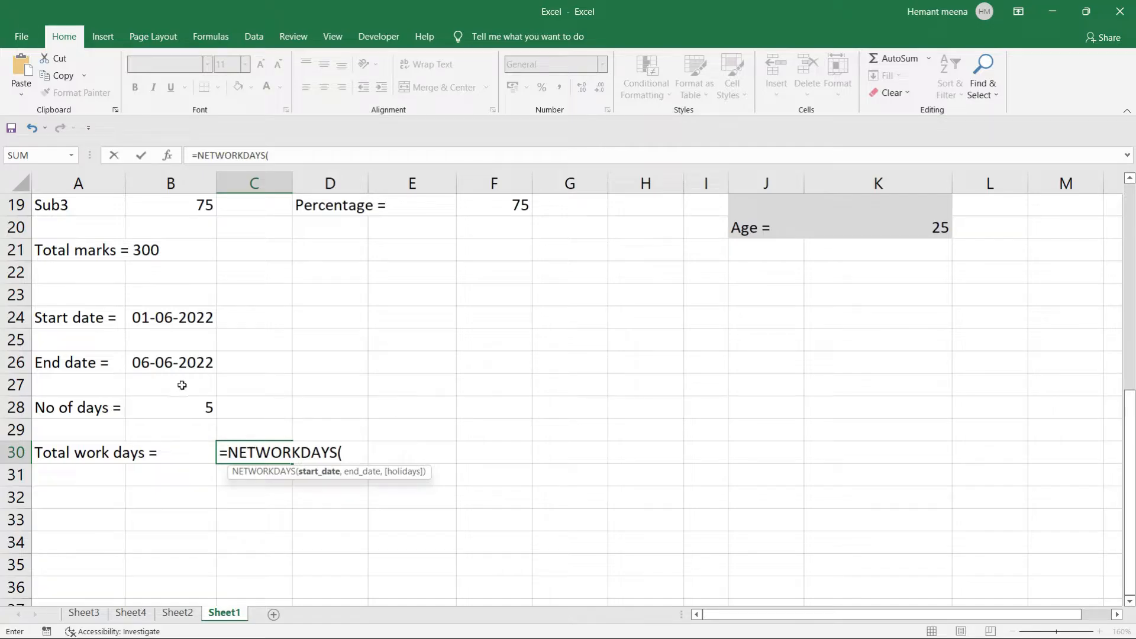
pyautogui.click(168, 322)
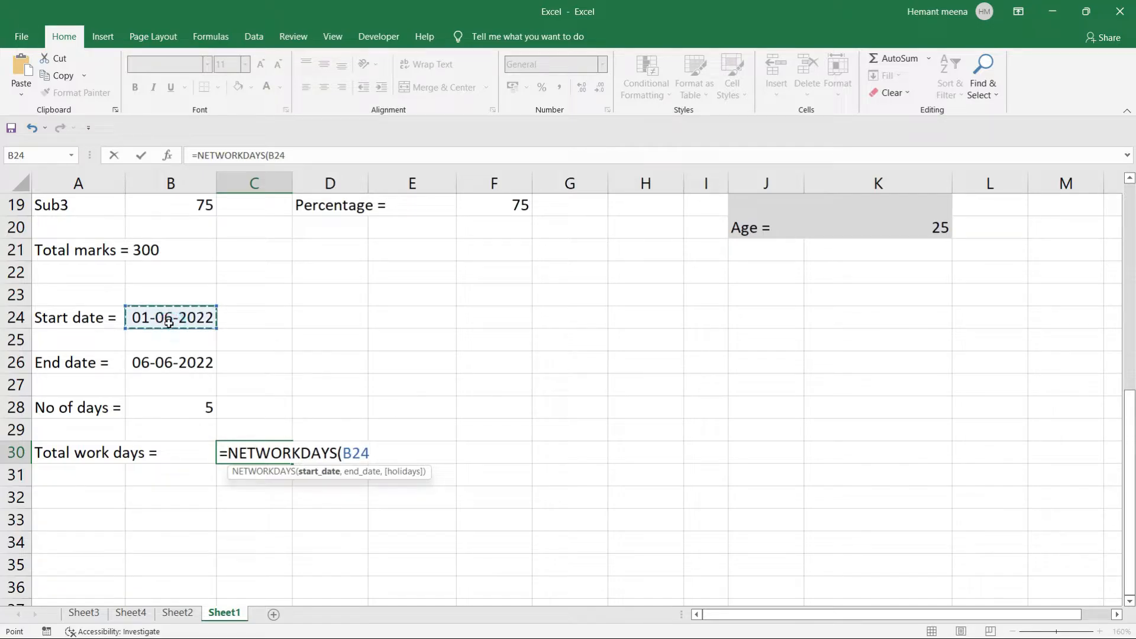
pyautogui.write(',')
pyautogui.click(165, 365)
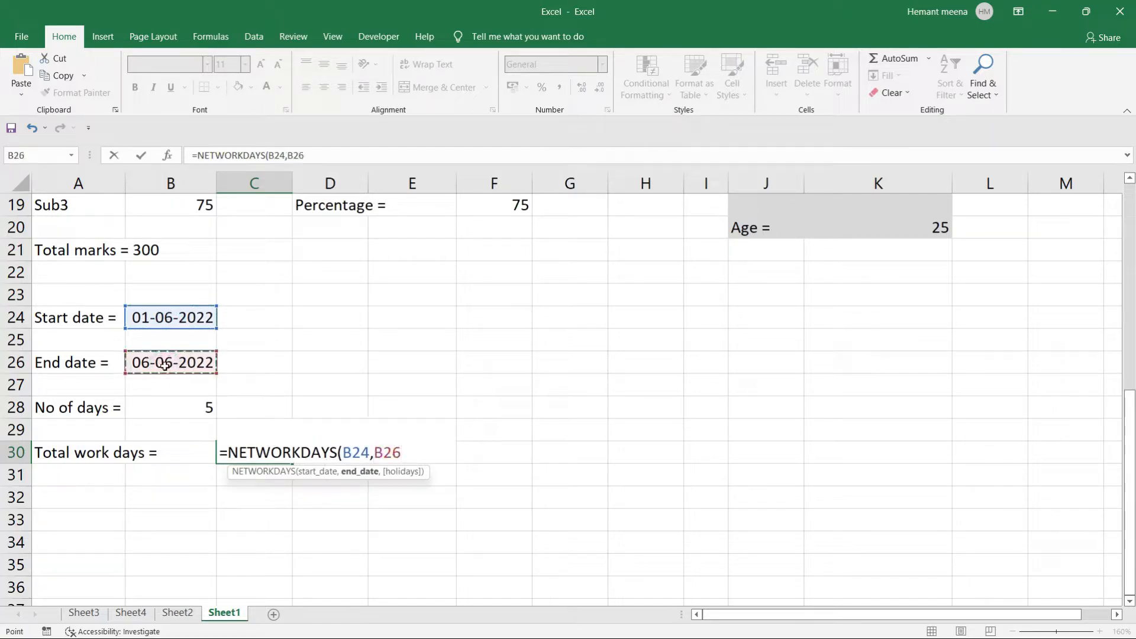
pyautogui.write(')')
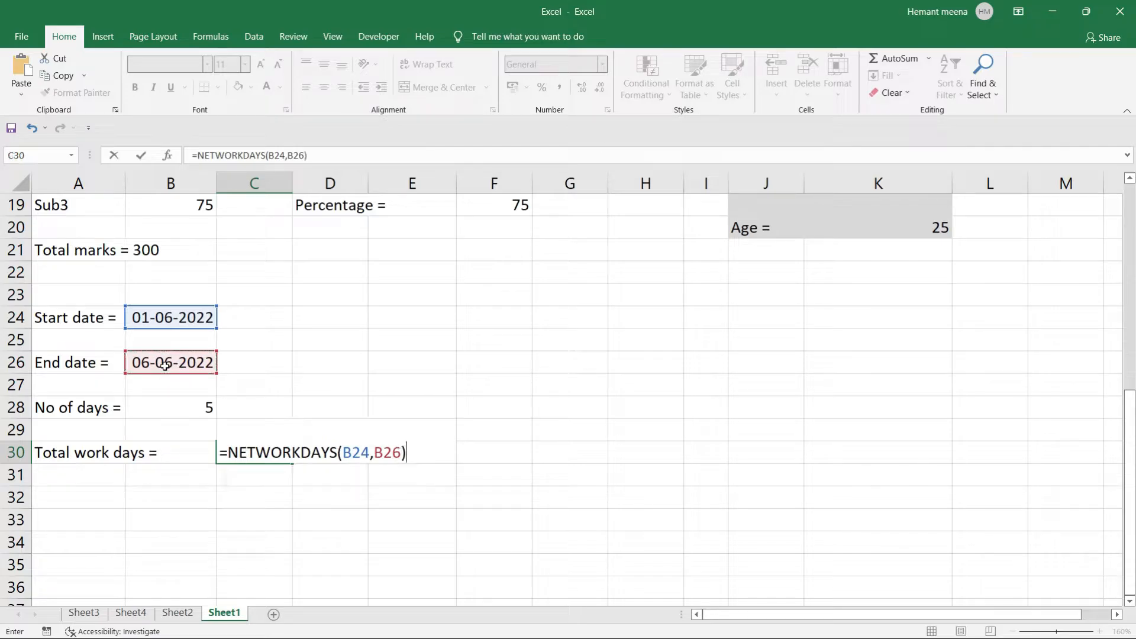
pyautogui.press('Return')
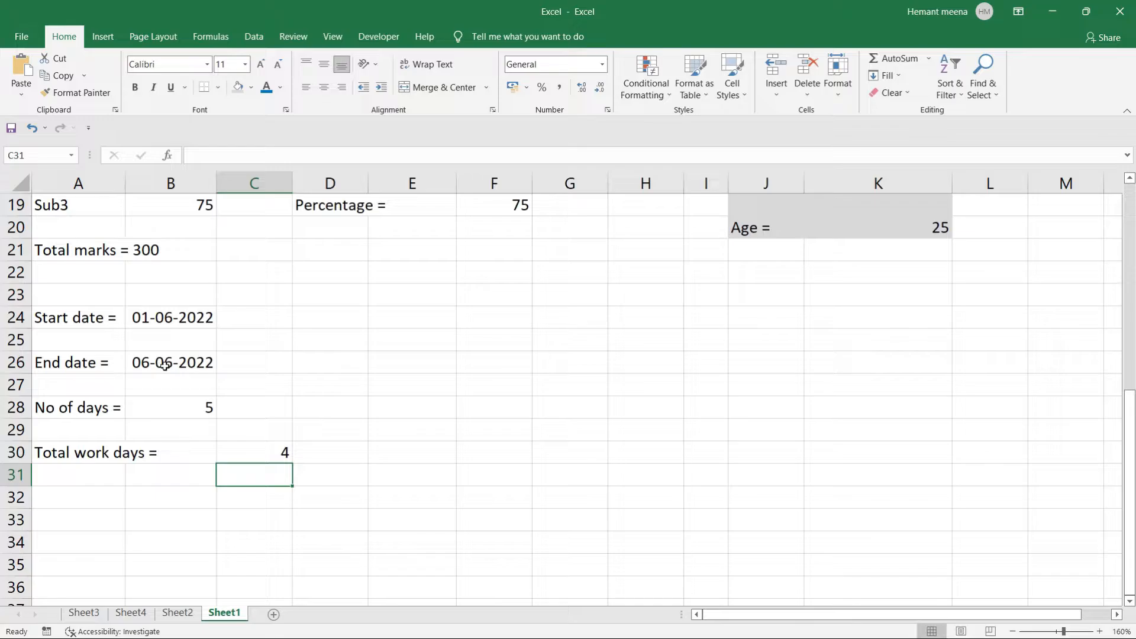
pyautogui.press('super')
pyautogui.write('calen')
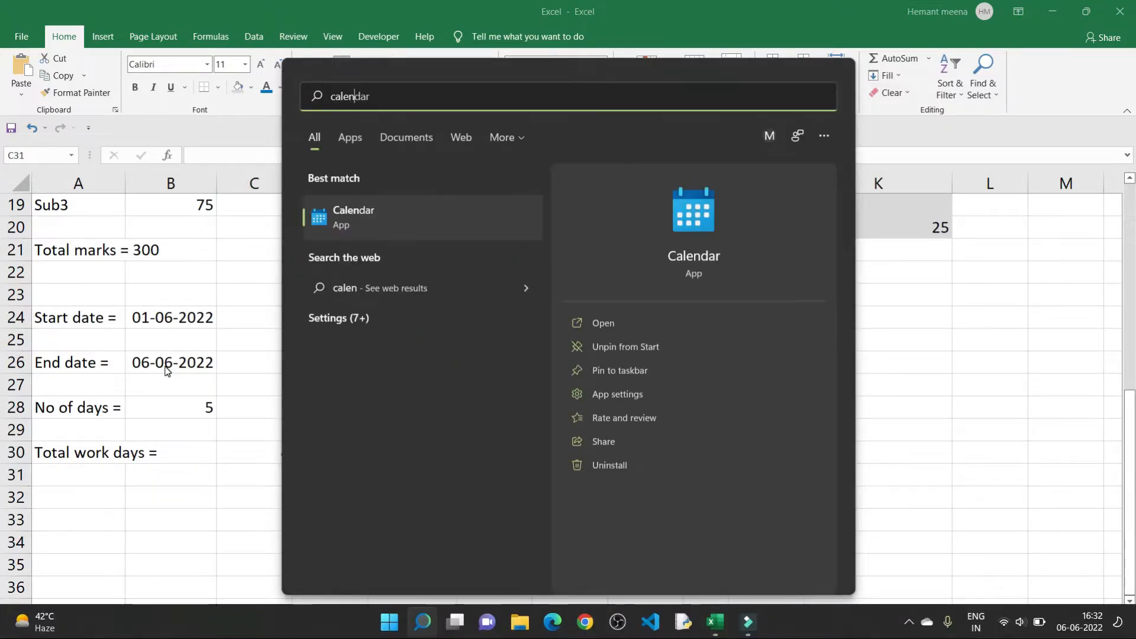
pyautogui.press('Return')
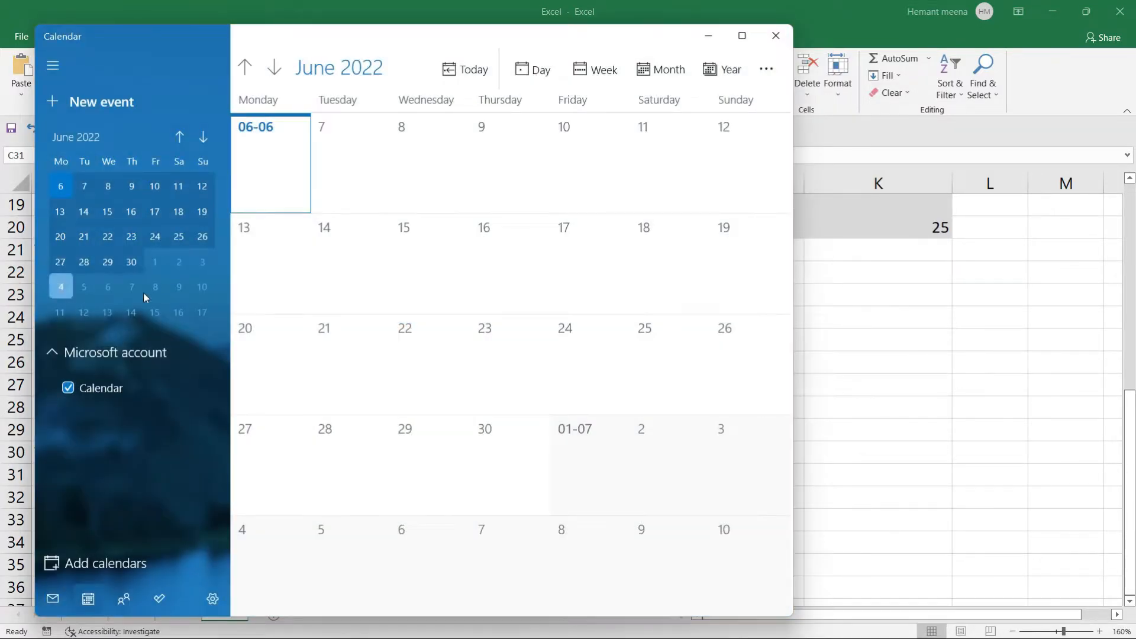
pyautogui.scroll(1, 445, 301)
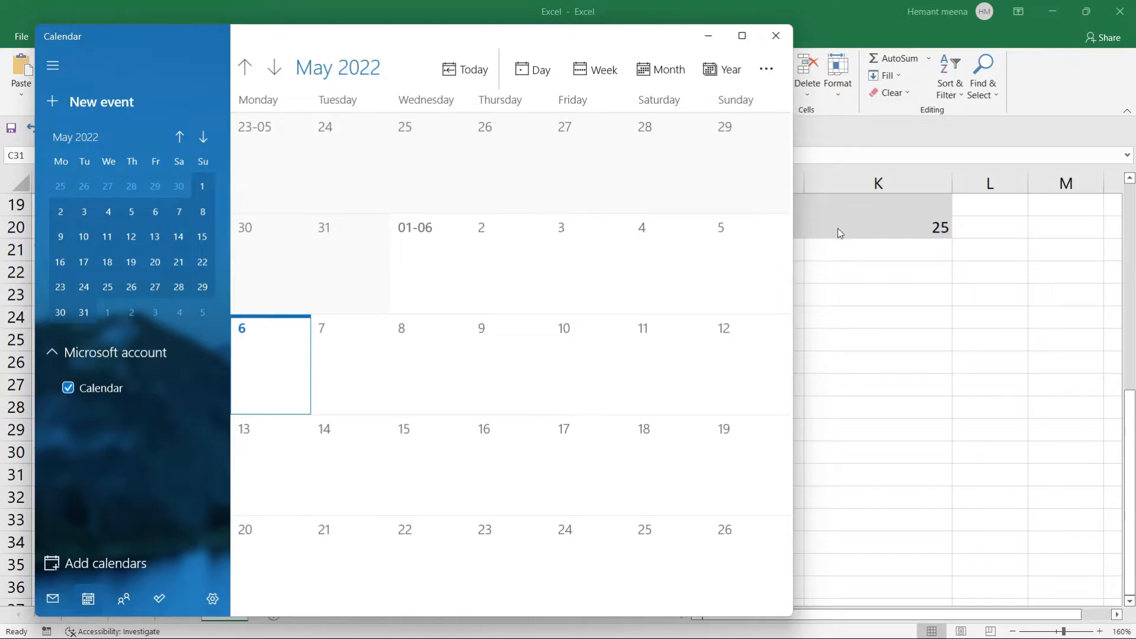
pyautogui.click(879, 337)
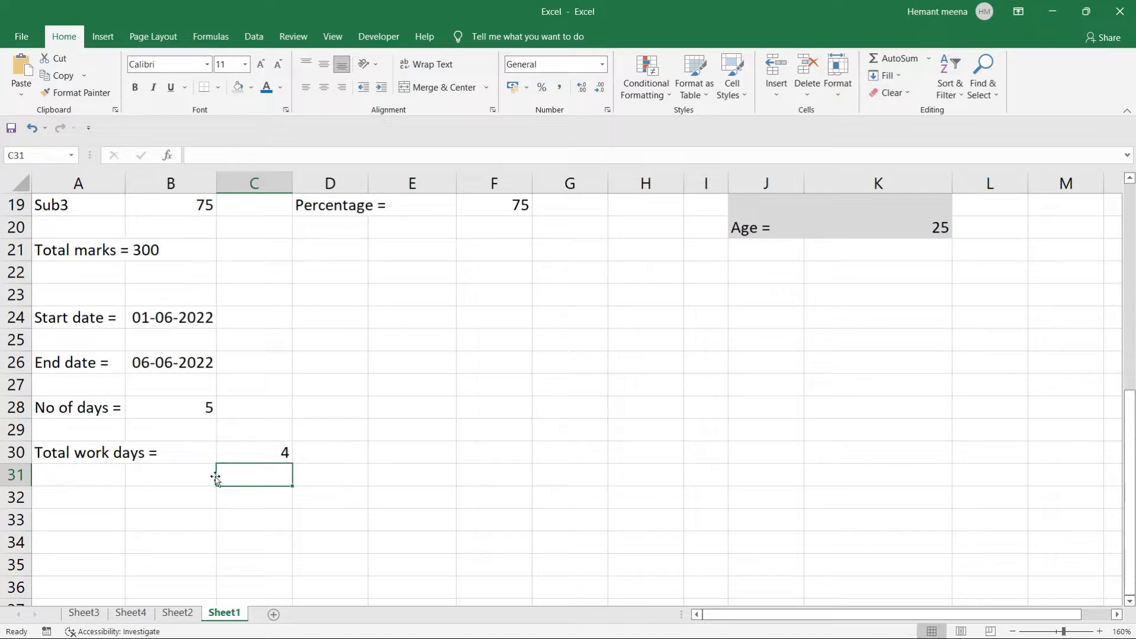
# Begin retyping a NETWORKDAYS formula in C30, correcting the mistyped function name.
pyautogui.click(246, 453)
pyautogui.press('BackSpace')
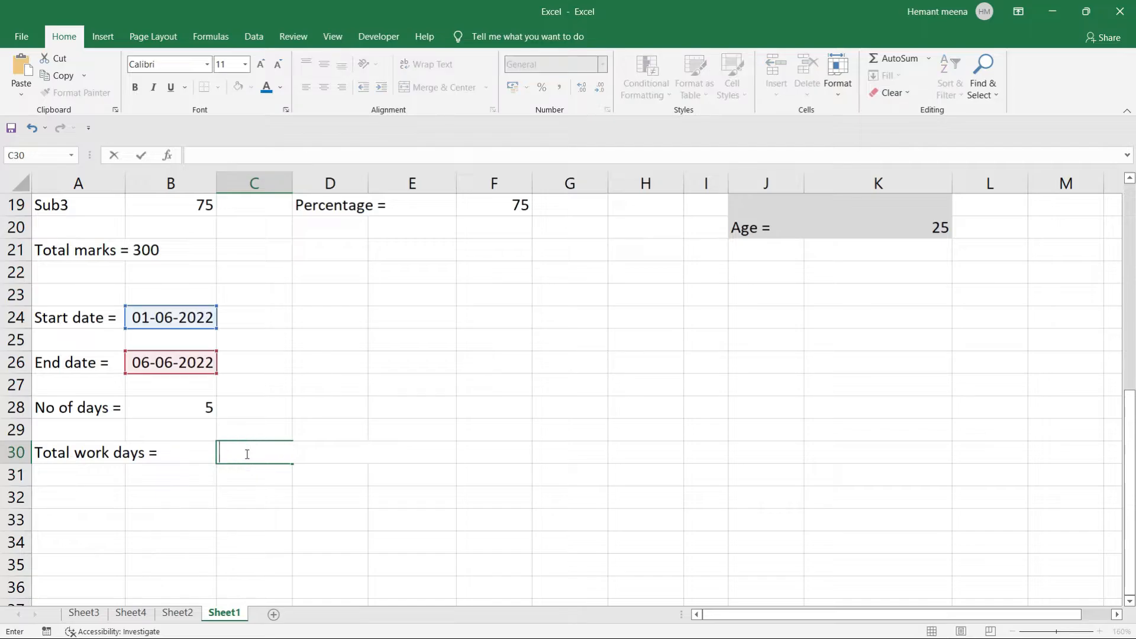
pyautogui.write('=netwoe')
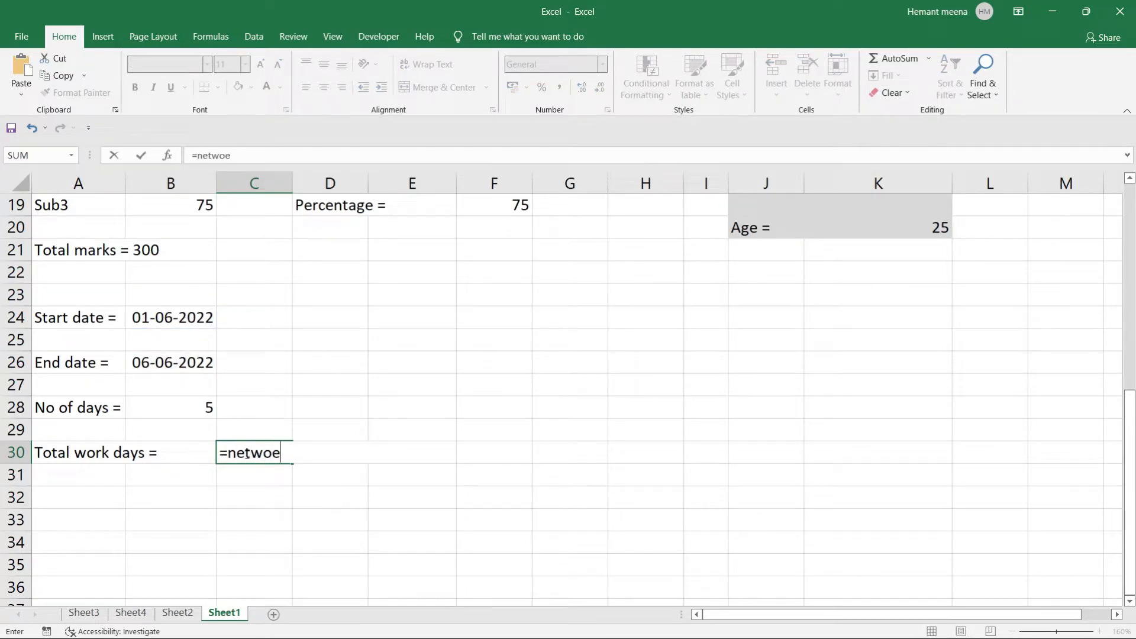
pyautogui.press('BackSpace')
pyautogui.write('rk')
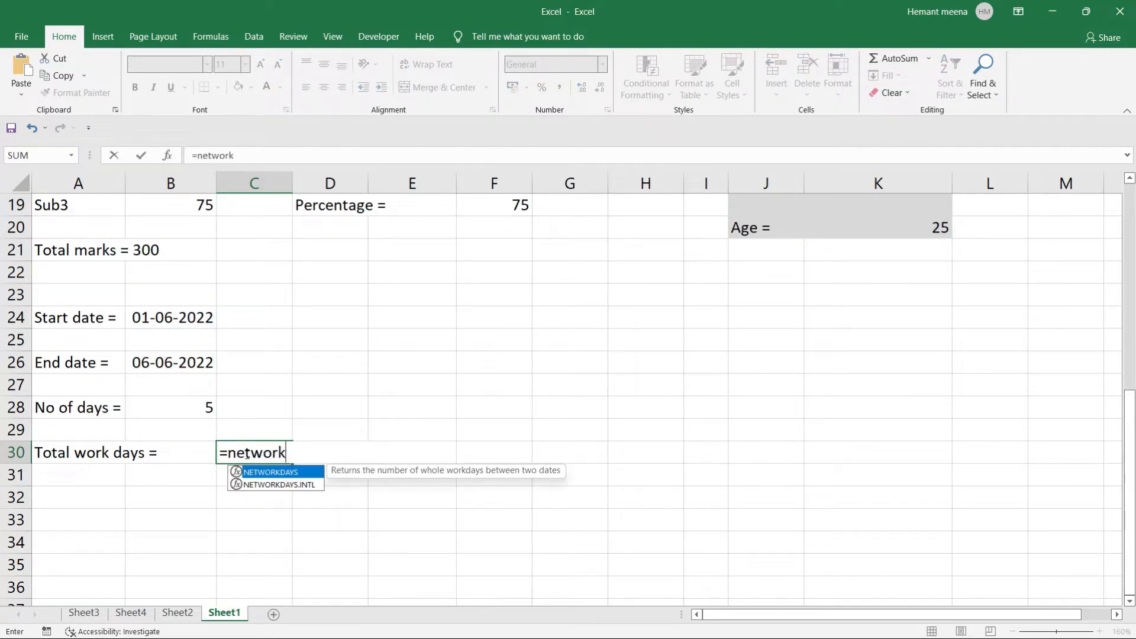
pyautogui.press('Tab')
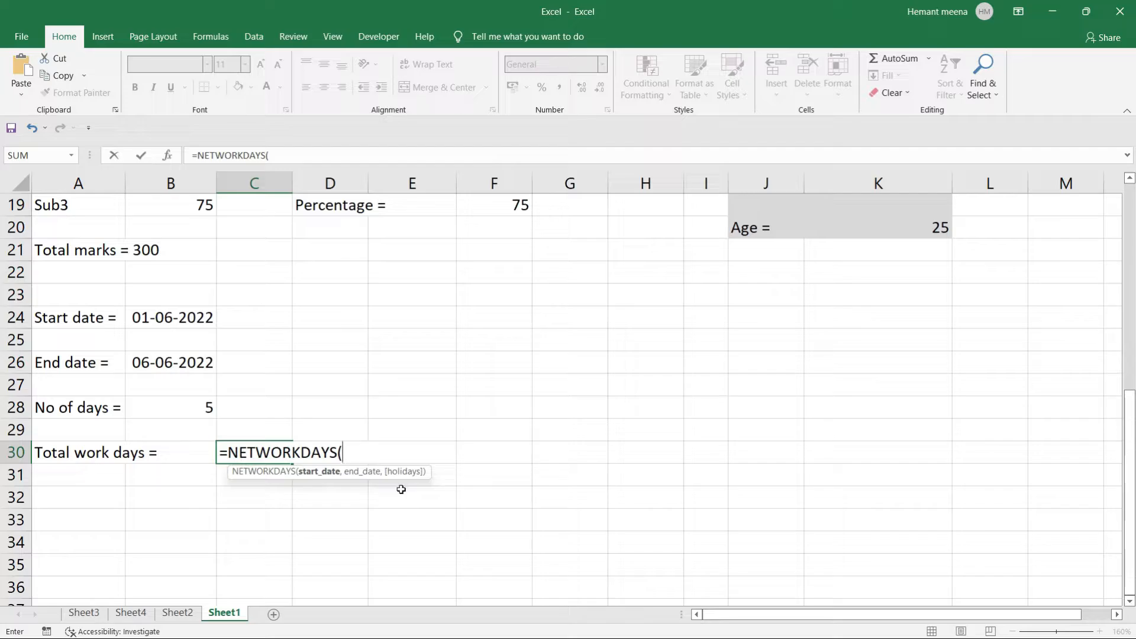
# Abandon the incomplete formula after the too-few-arguments warning, leaving C30 empty.
pyautogui.click(142, 365)
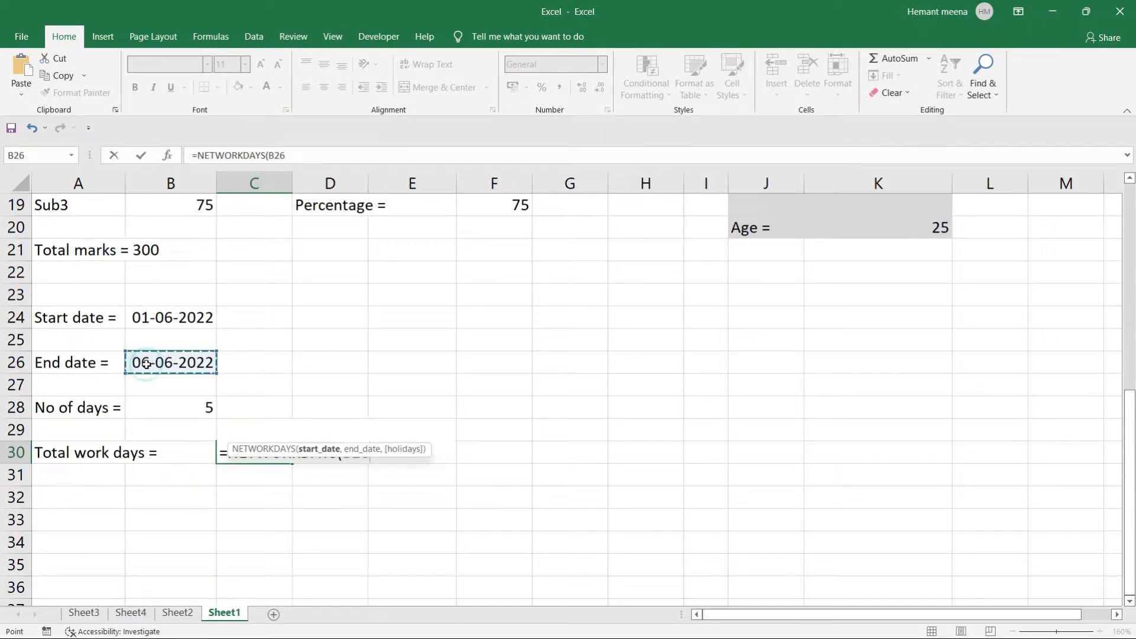
pyautogui.click(405, 362)
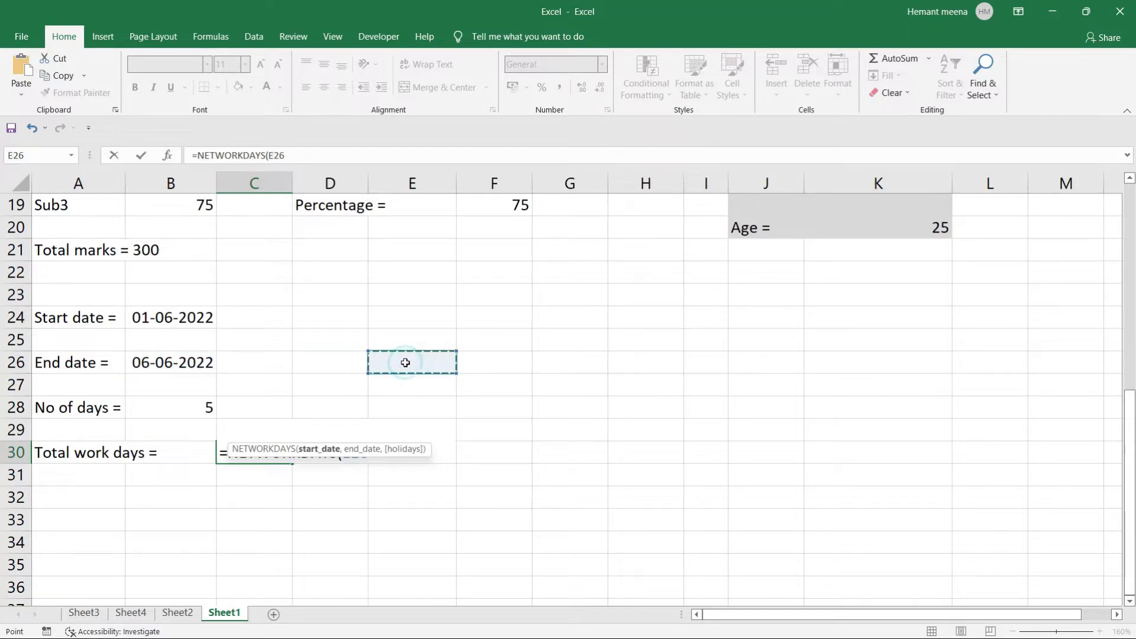
pyautogui.press('Return')
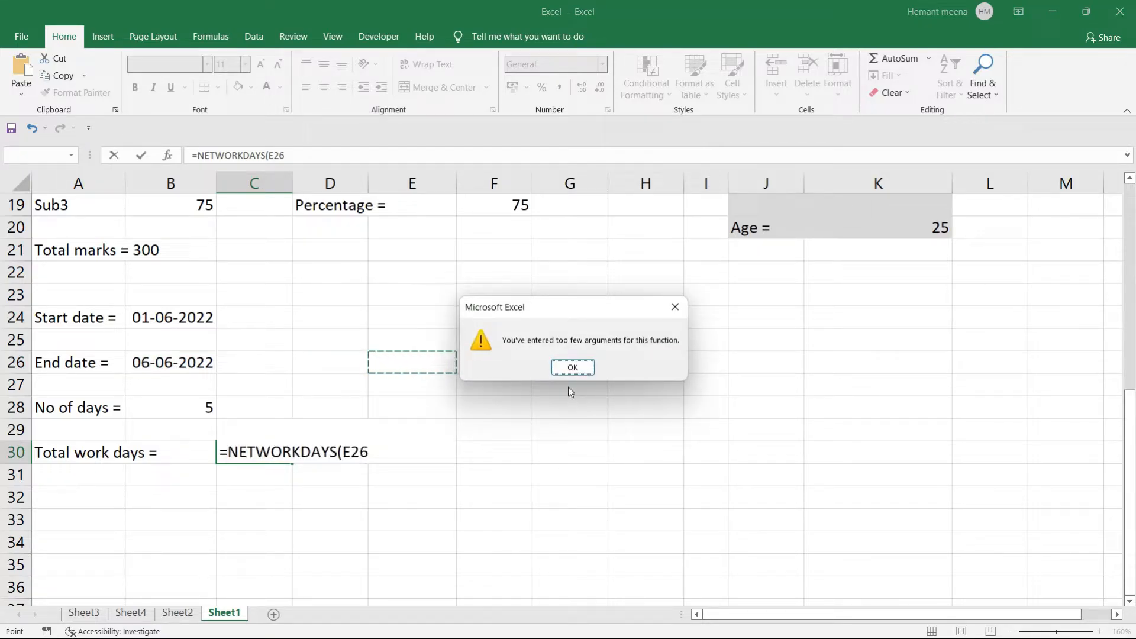
pyautogui.click(573, 367)
pyautogui.write('`')
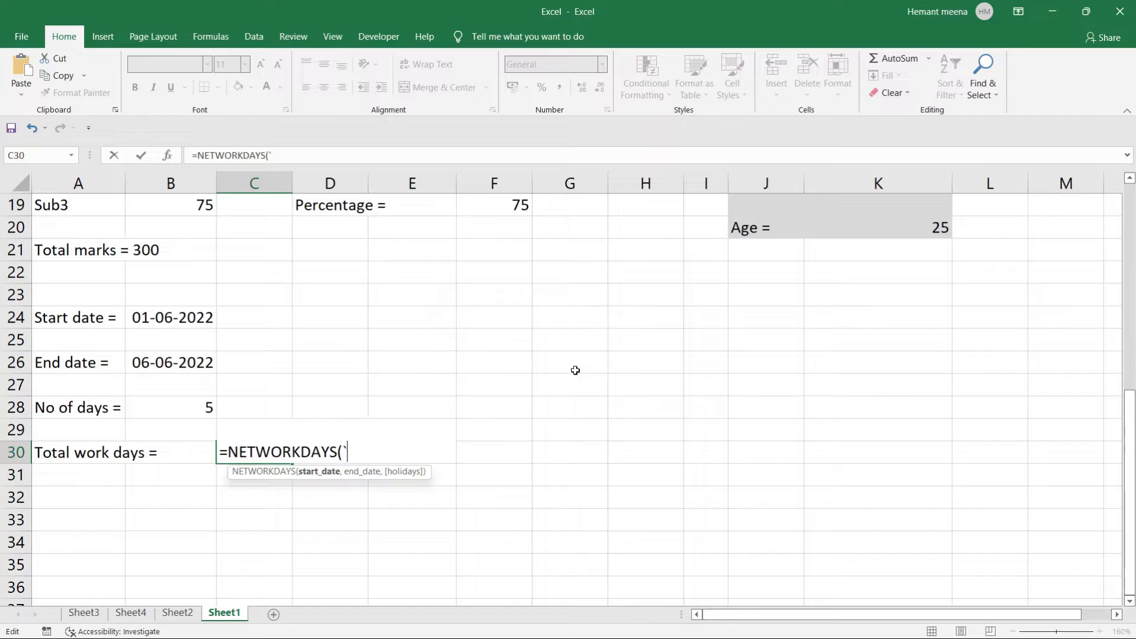
pyautogui.press('BackSpace')
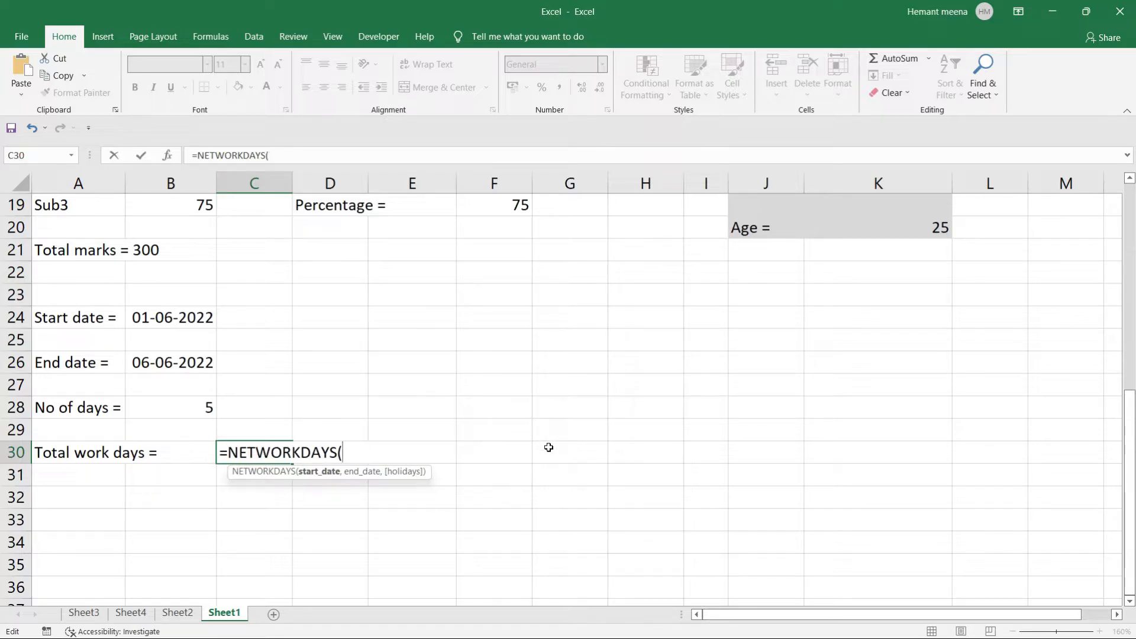
pyautogui.press('BackSpace')
pyautogui.press('BackSpace')
pyautogui.press('BackSpace')
pyautogui.press('BackSpace')
pyautogui.press('BackSpace')
pyautogui.press('BackSpace')
pyautogui.press('BackSpace')
pyautogui.press('BackSpace')
pyautogui.press('BackSpace')
pyautogui.press('BackSpace')
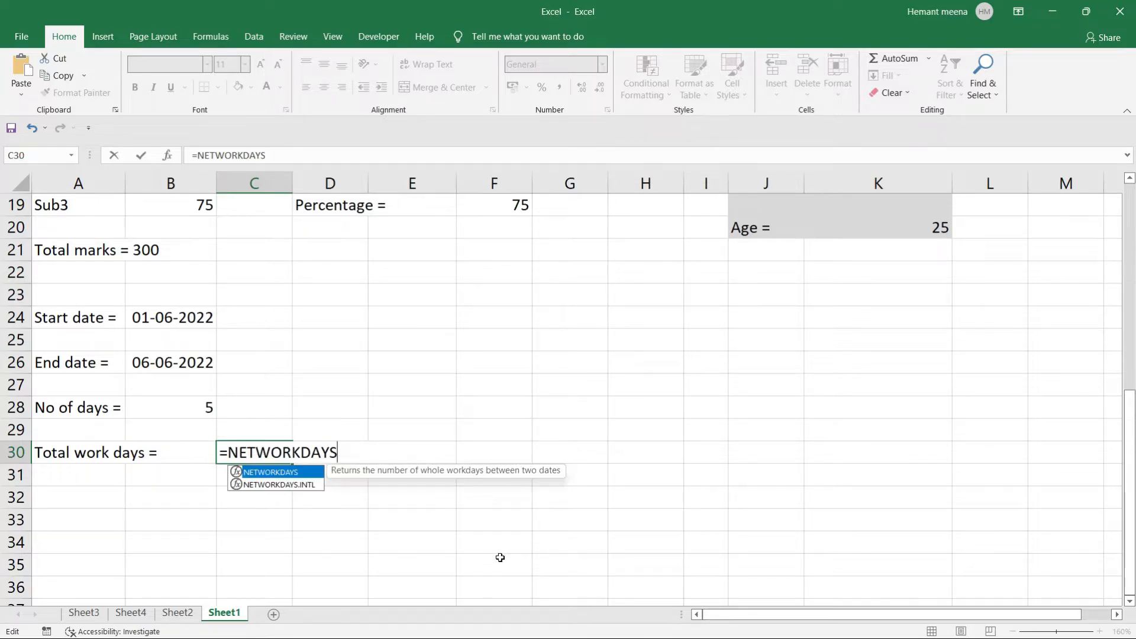
pyautogui.press('Escape')
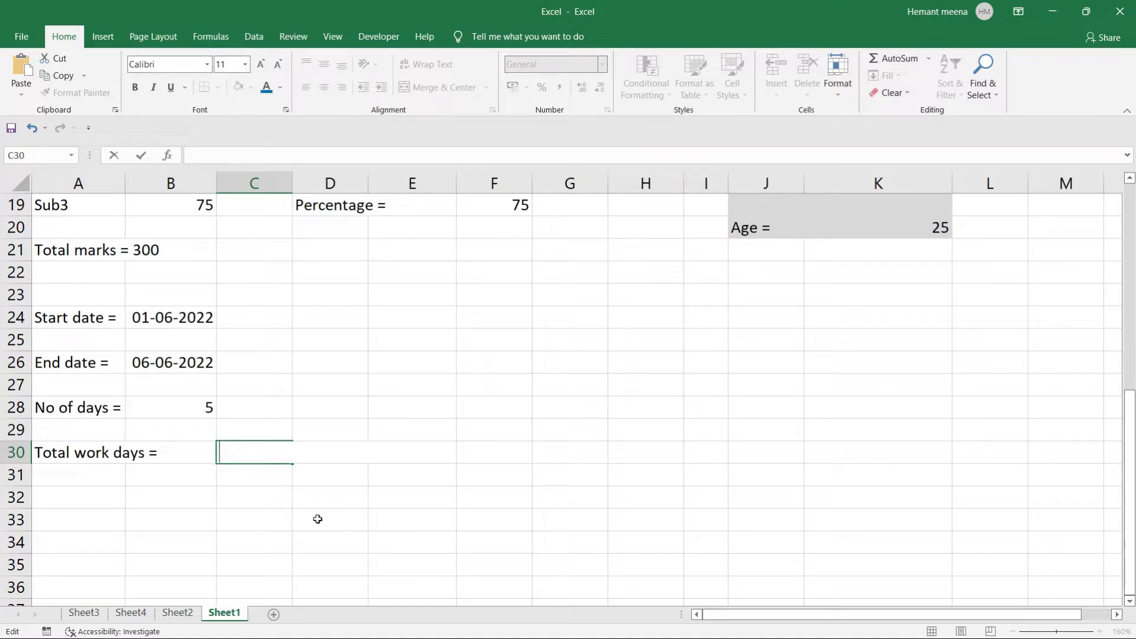
pyautogui.click(317, 519)
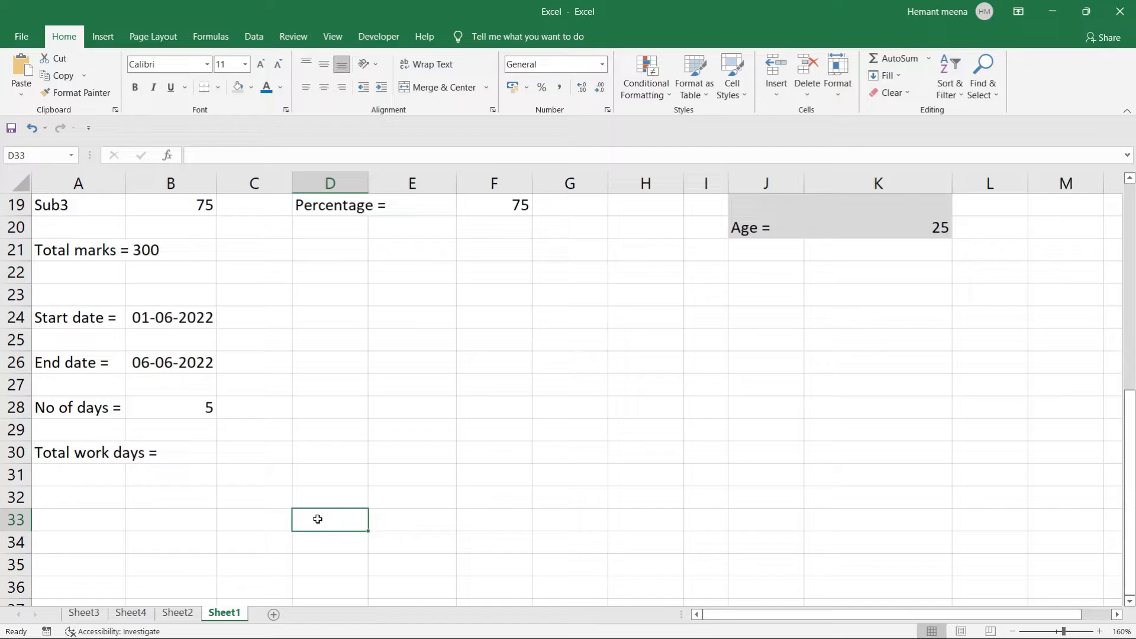
# Edit End date B26 from 06-06-2022 to 07-06-2022 so No of days shows 6.
pyautogui.click(434, 338)
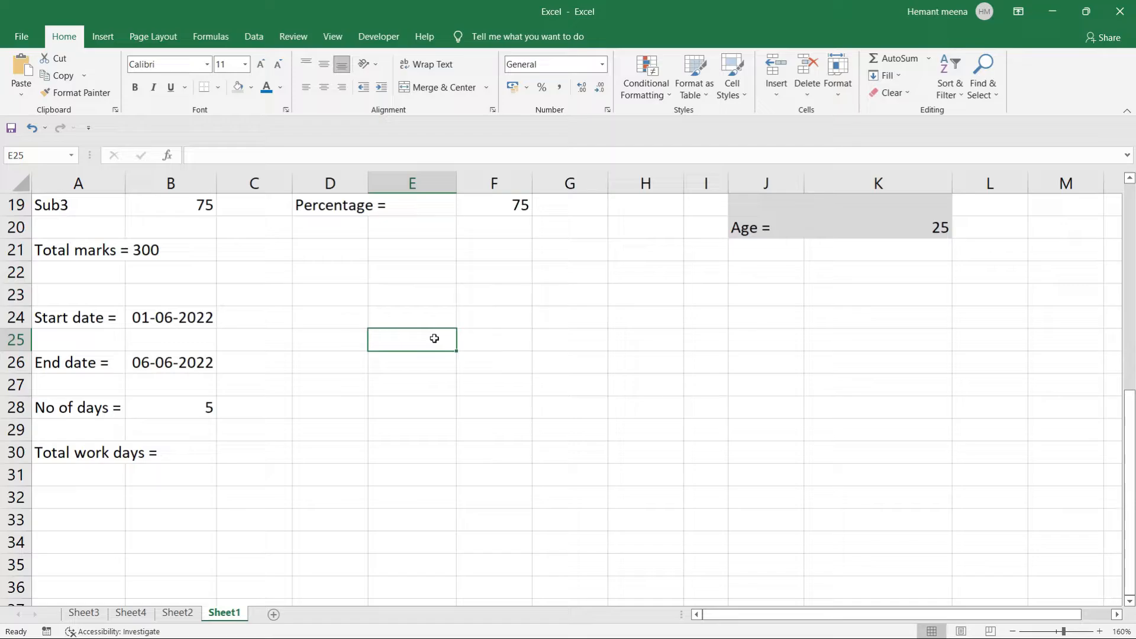
pyautogui.click(148, 362)
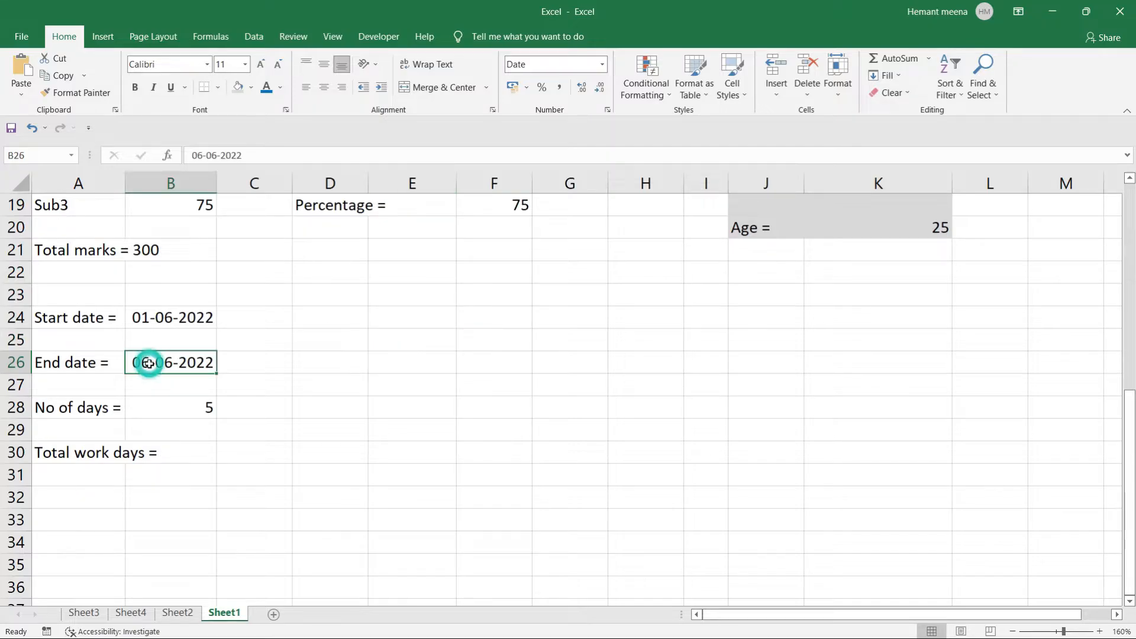
pyautogui.doubleClick(148, 363)
pyautogui.press('BackSpace')
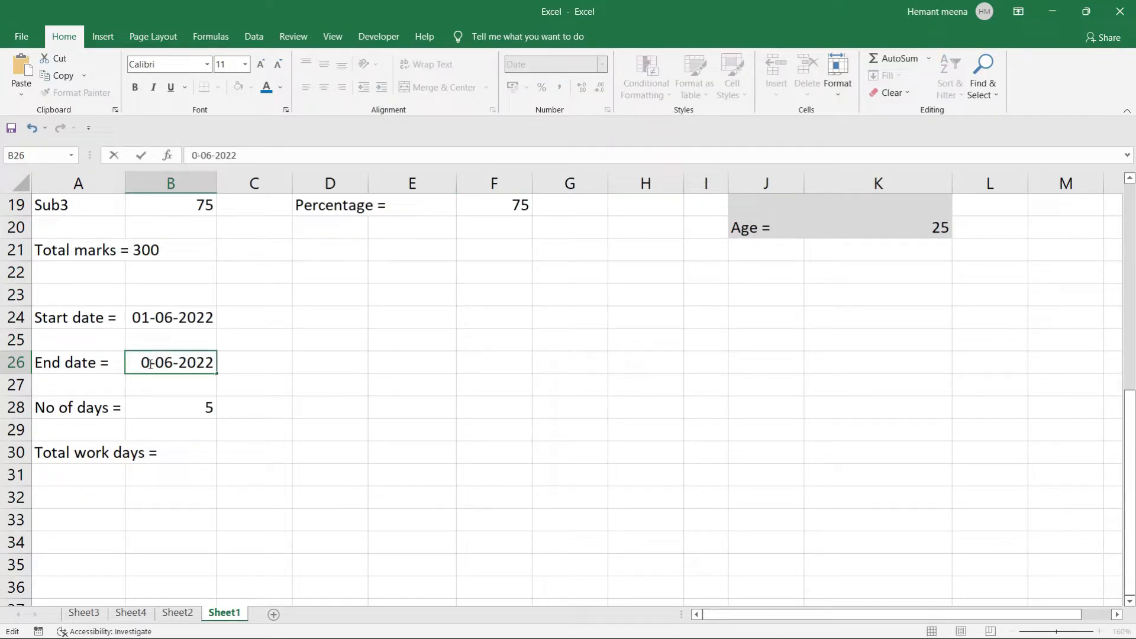
pyautogui.write('7')
pyautogui.press('Return')
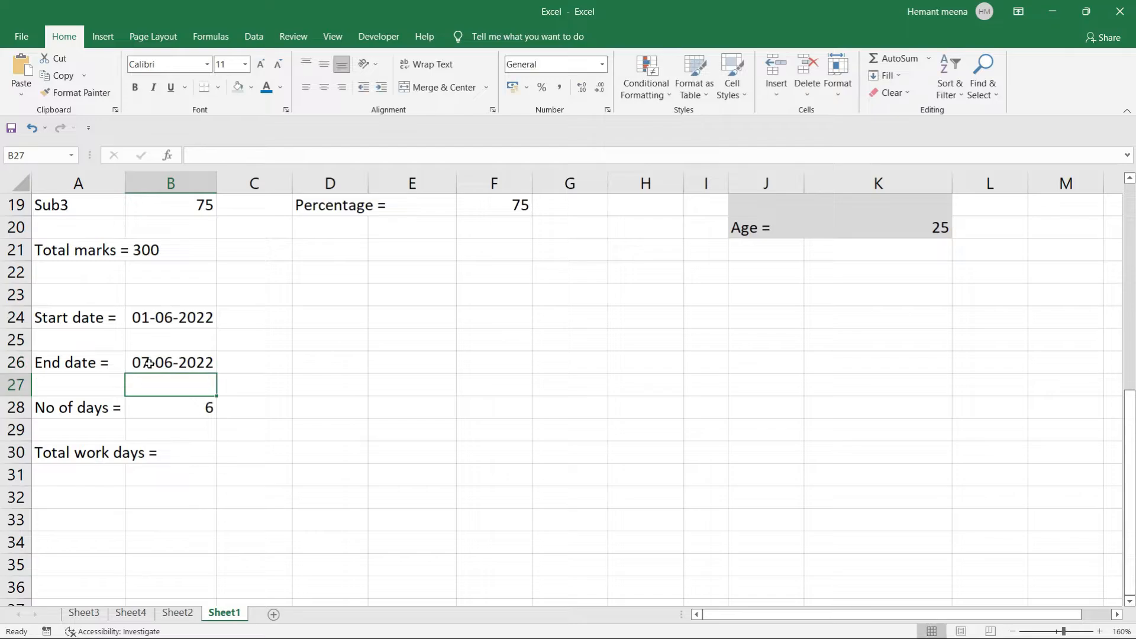
pyautogui.click(325, 445)
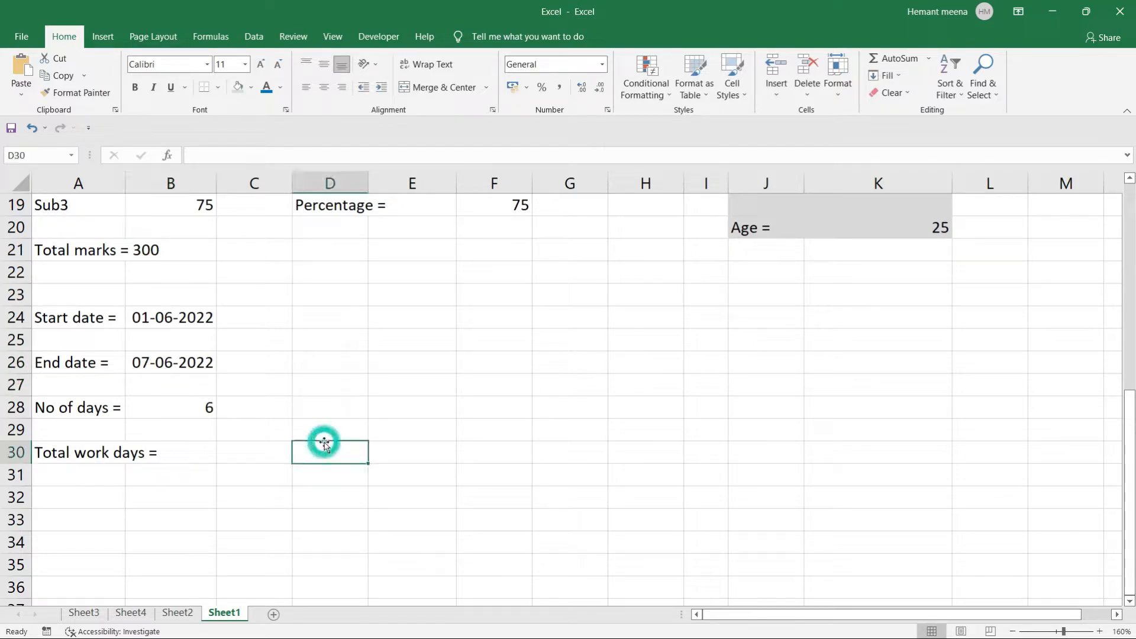
pyautogui.click(385, 338)
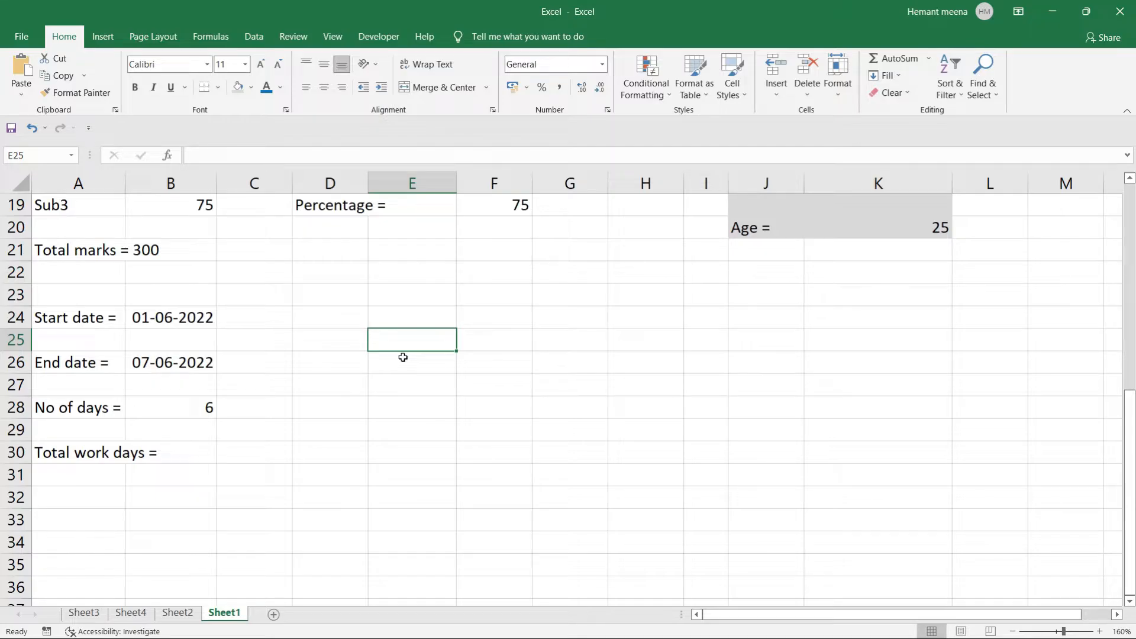
# Type 'Holidays' in E25, with 02-06-2022 in E26 and 06-06-2022 in E27.
pyautogui.write('Hol')
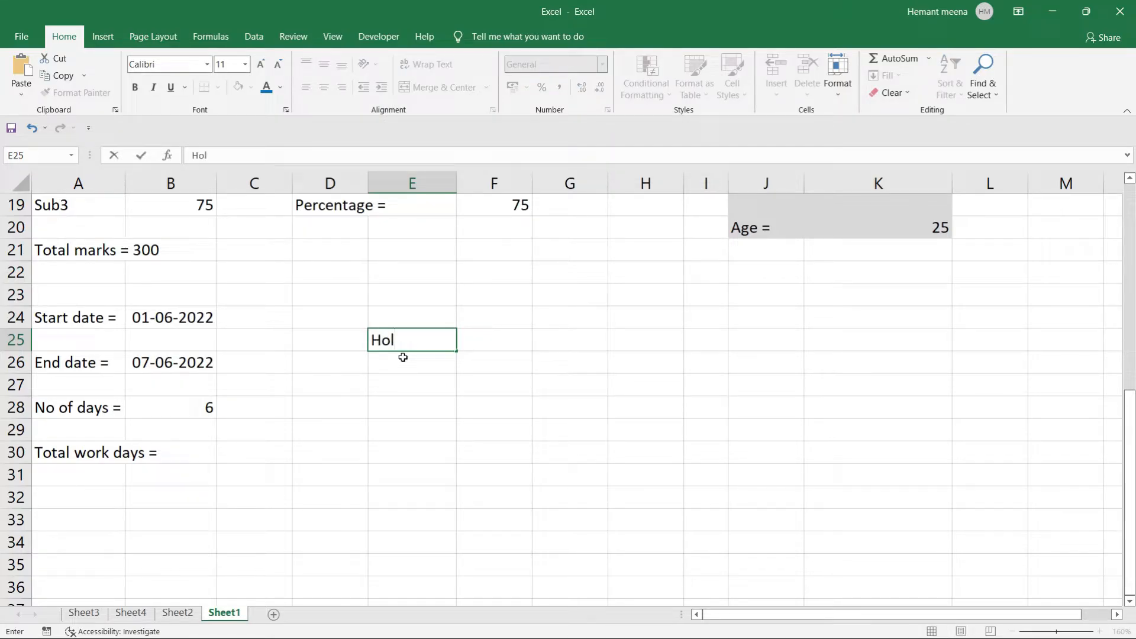
pyautogui.write('idays')
pyautogui.press('Return')
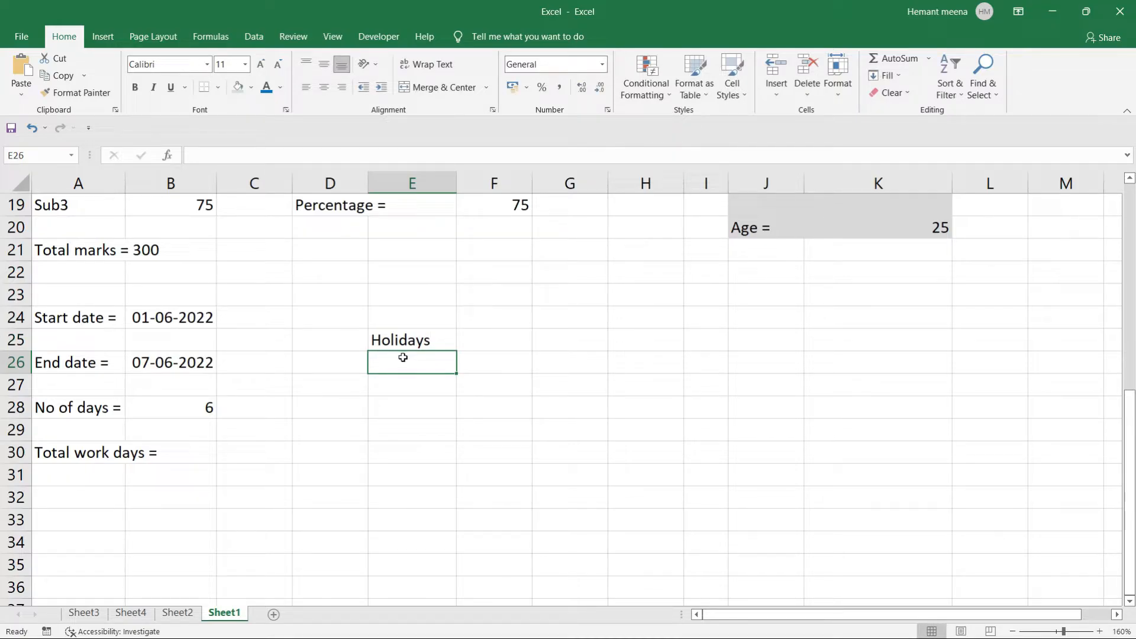
pyautogui.write('02-')
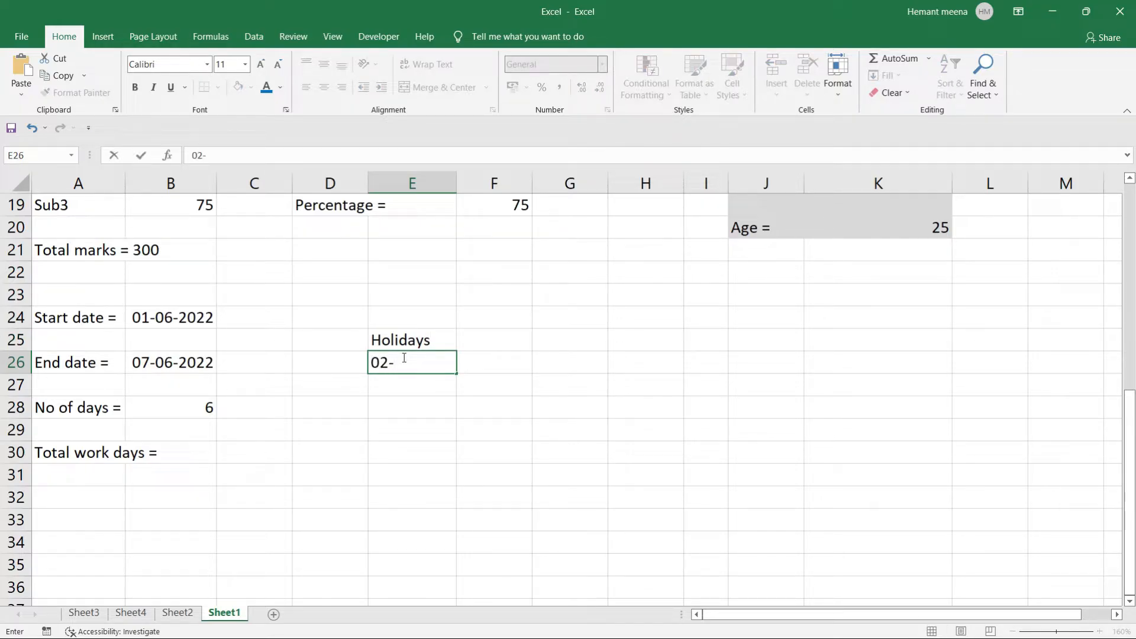
pyautogui.write('06-2022')
pyautogui.press('Return')
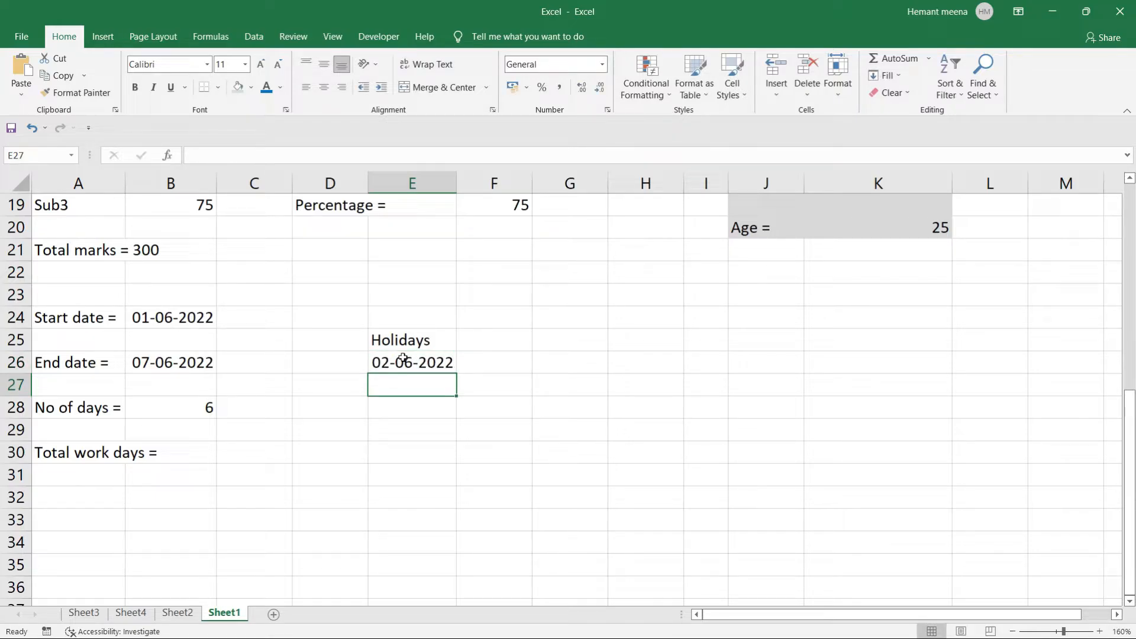
pyautogui.write('06-02')
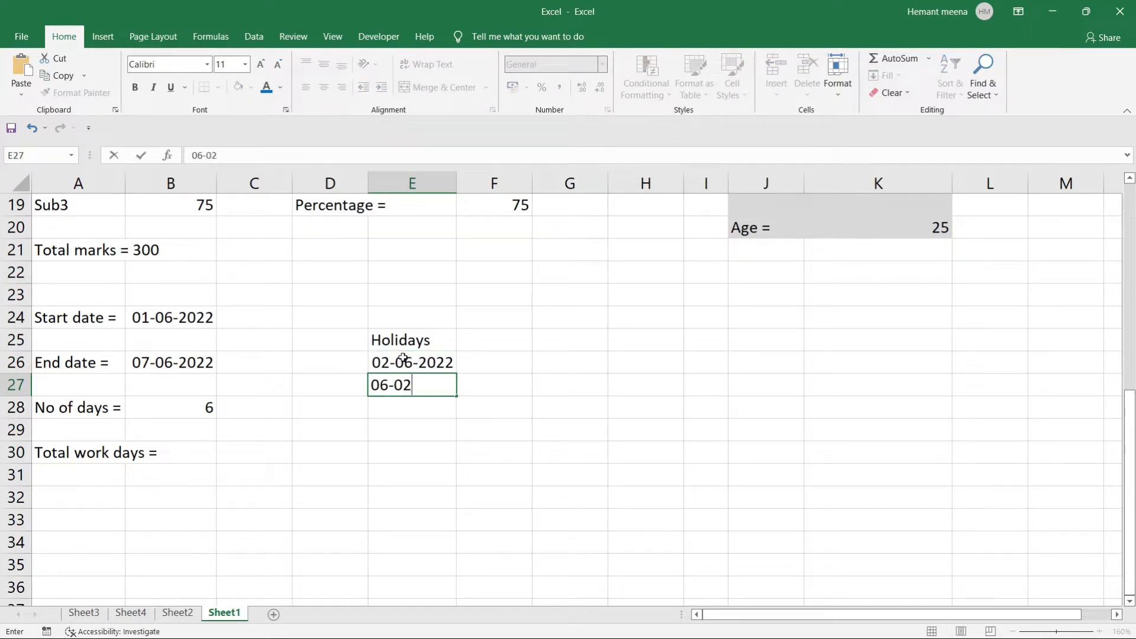
pyautogui.press('BackSpace')
pyautogui.press('BackSpace')
pyautogui.write('06-200')
pyautogui.press('BackSpace')
pyautogui.write('22')
pyautogui.press('Return')
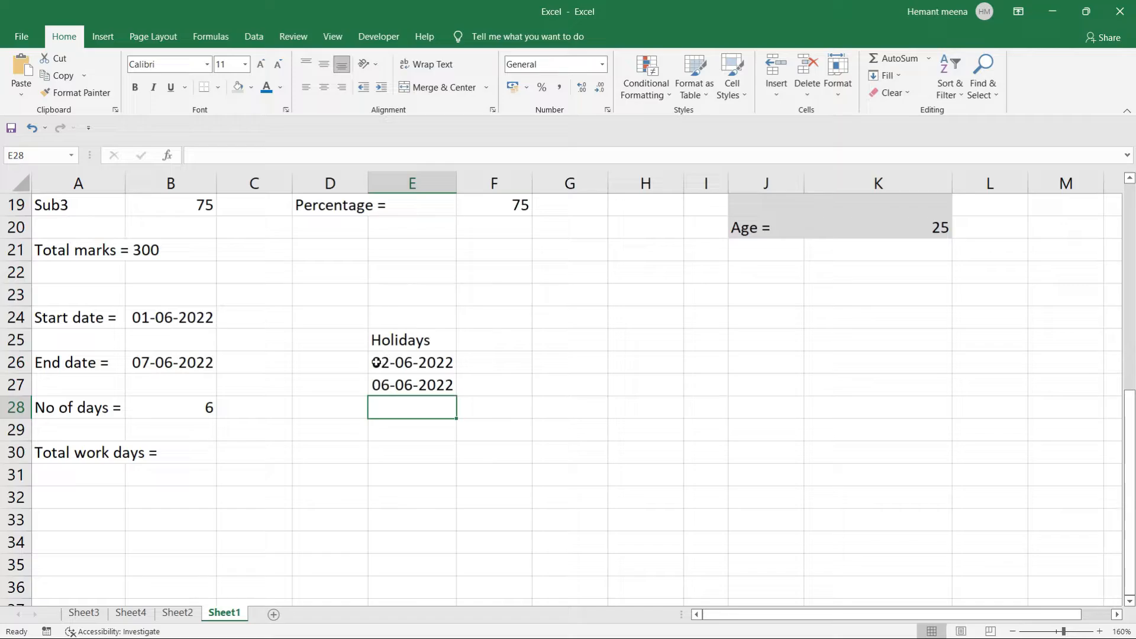
pyautogui.moveTo(376, 363); pyautogui.dragTo(413, 387)
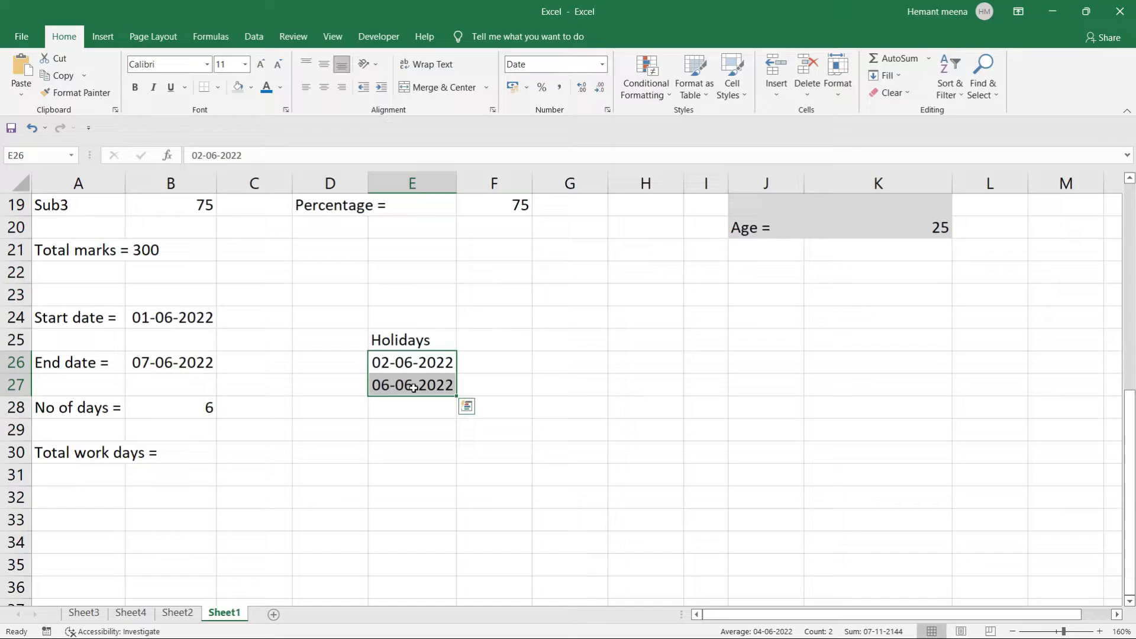
pyautogui.click(241, 451)
# Enter a NETWORKDAYS formula in C30 using End date B26 and Start date B24.
pyautogui.write('=net')
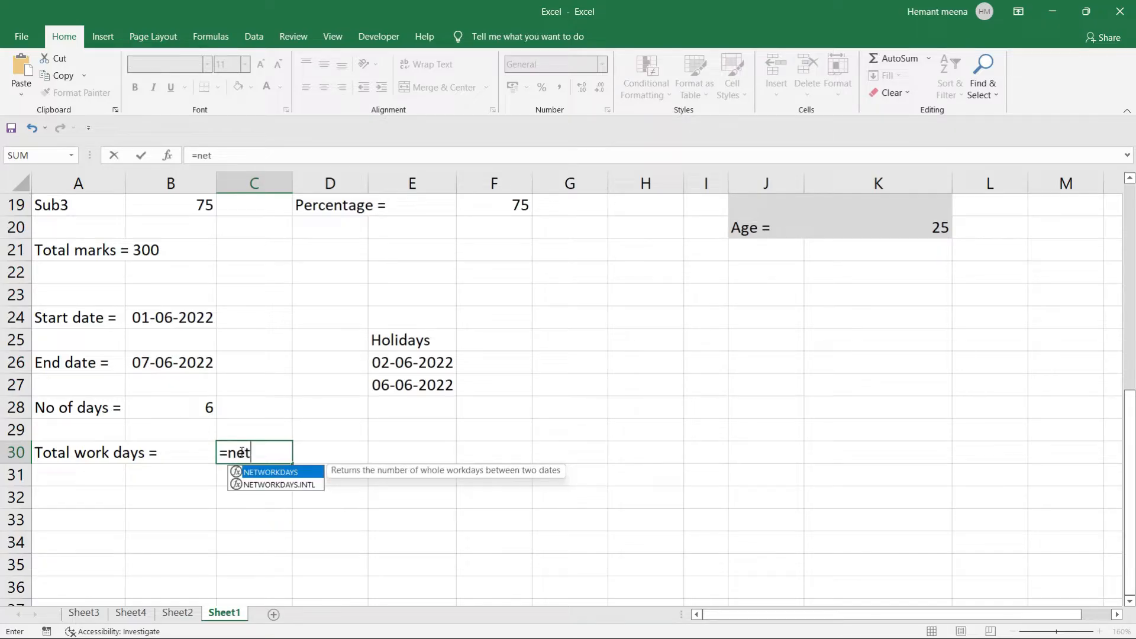
pyautogui.press('Tab')
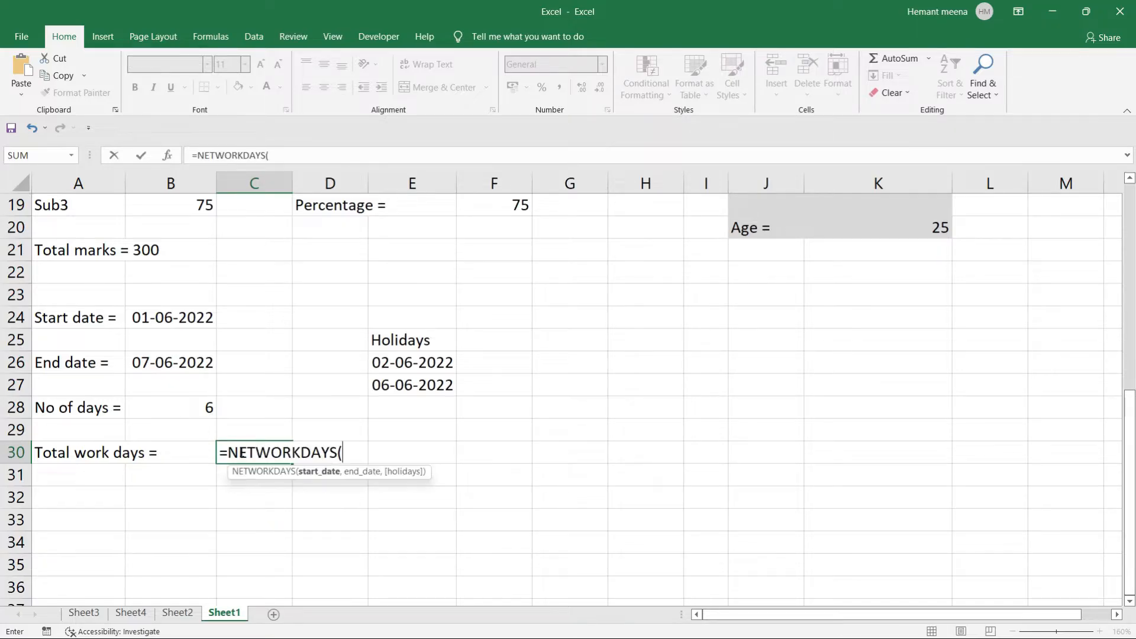
pyautogui.click(168, 362)
pyautogui.write(',')
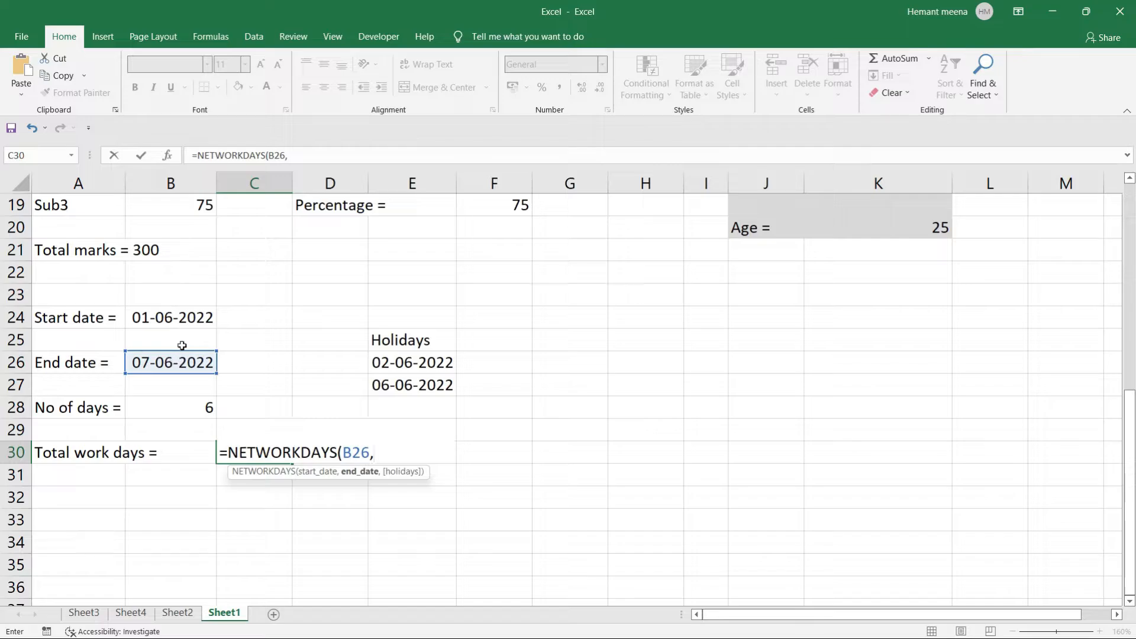
pyautogui.click(179, 312)
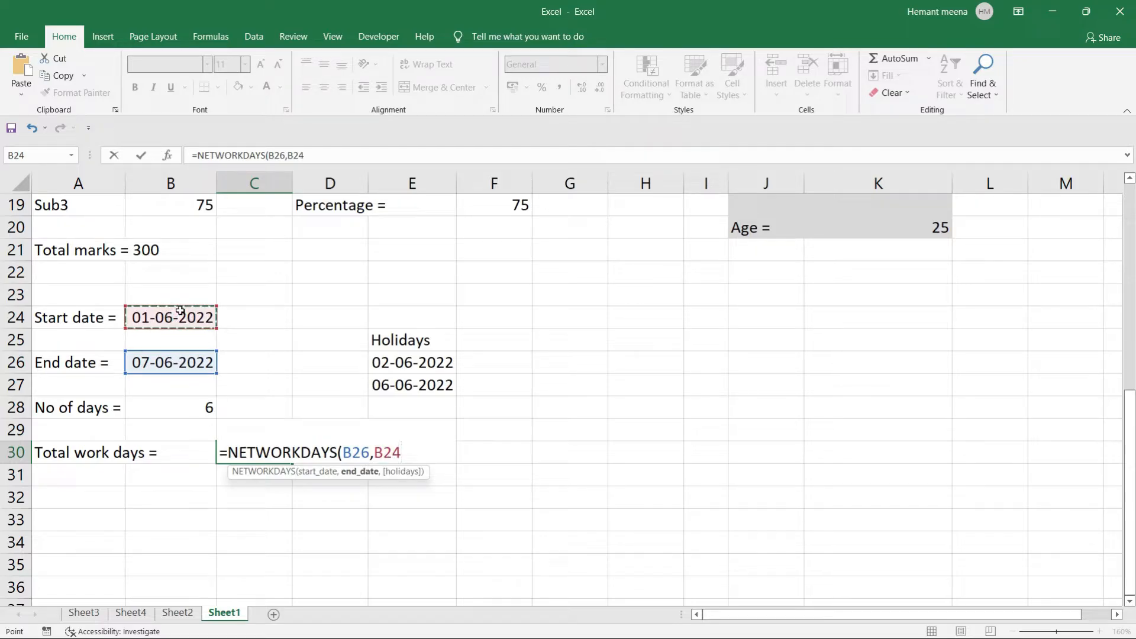
pyautogui.write(')')
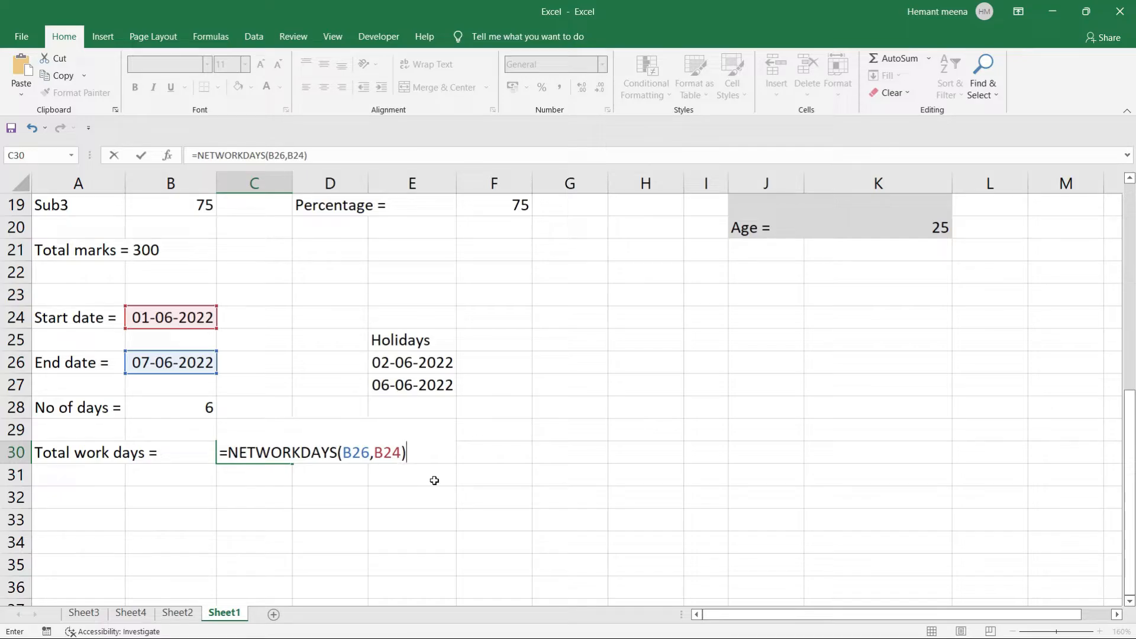
pyautogui.press('Return')
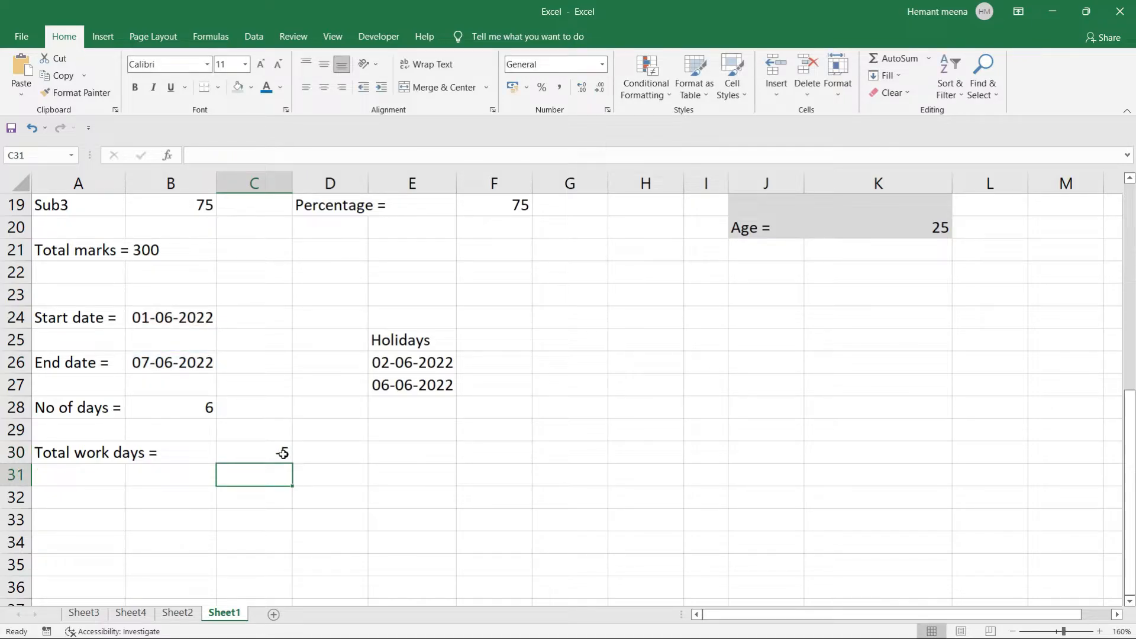
# Clear the reversed formula from C30 and start a fresh NETWORKDAYS entry.
pyautogui.doubleClick(261, 452)
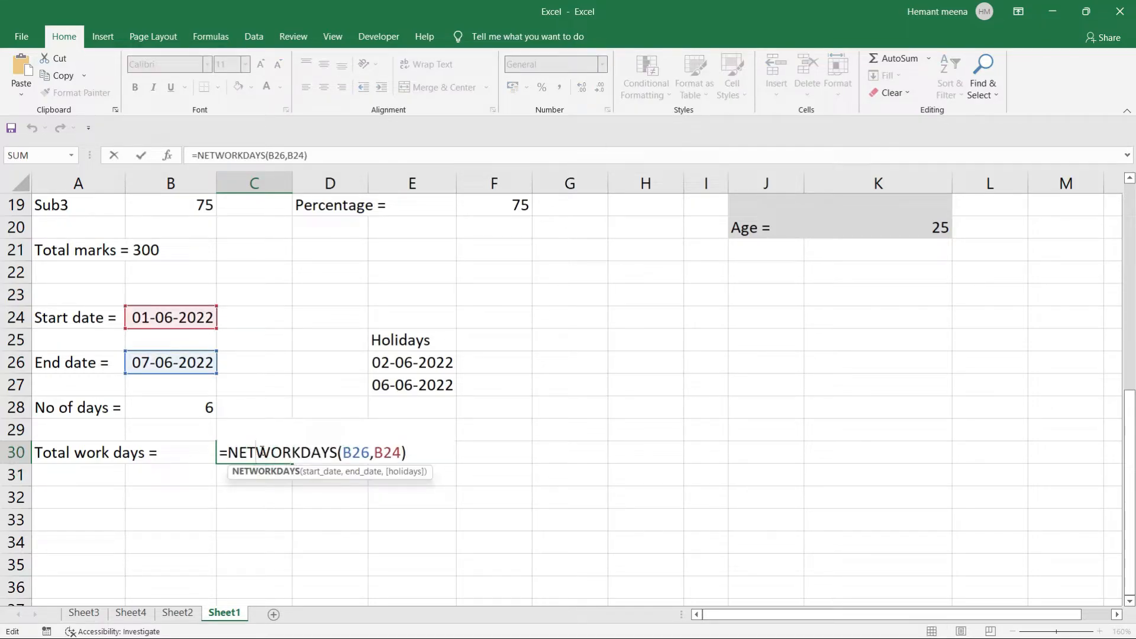
pyautogui.press('BackSpace')
pyautogui.press('BackSpace')
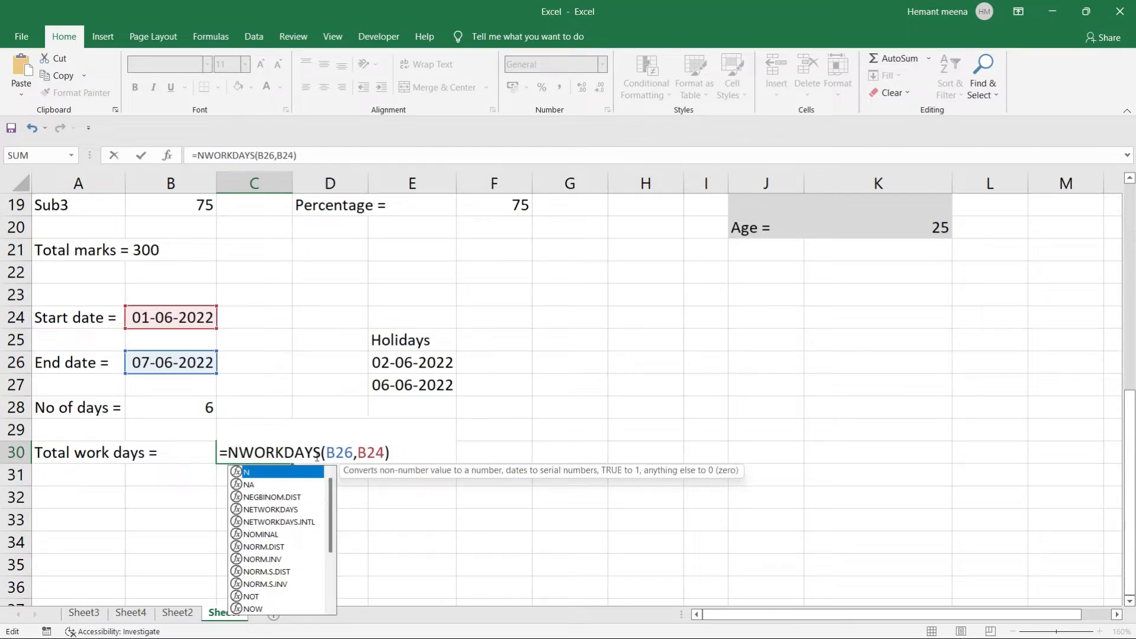
pyautogui.click(365, 452)
pyautogui.press('BackSpace')
pyautogui.press('BackSpace')
pyautogui.press('BackSpace')
pyautogui.press('BackSpace')
pyautogui.press('BackSpace')
pyautogui.press('BackSpace')
pyautogui.press('BackSpace')
pyautogui.press('BackSpace')
pyautogui.press('BackSpace')
pyautogui.press('BackSpace')
pyautogui.press('BackSpace')
pyautogui.press('BackSpace')
pyautogui.press('BackSpace')
pyautogui.press('BackSpace')
pyautogui.press('BackSpace')
pyautogui.press('BackSpace')
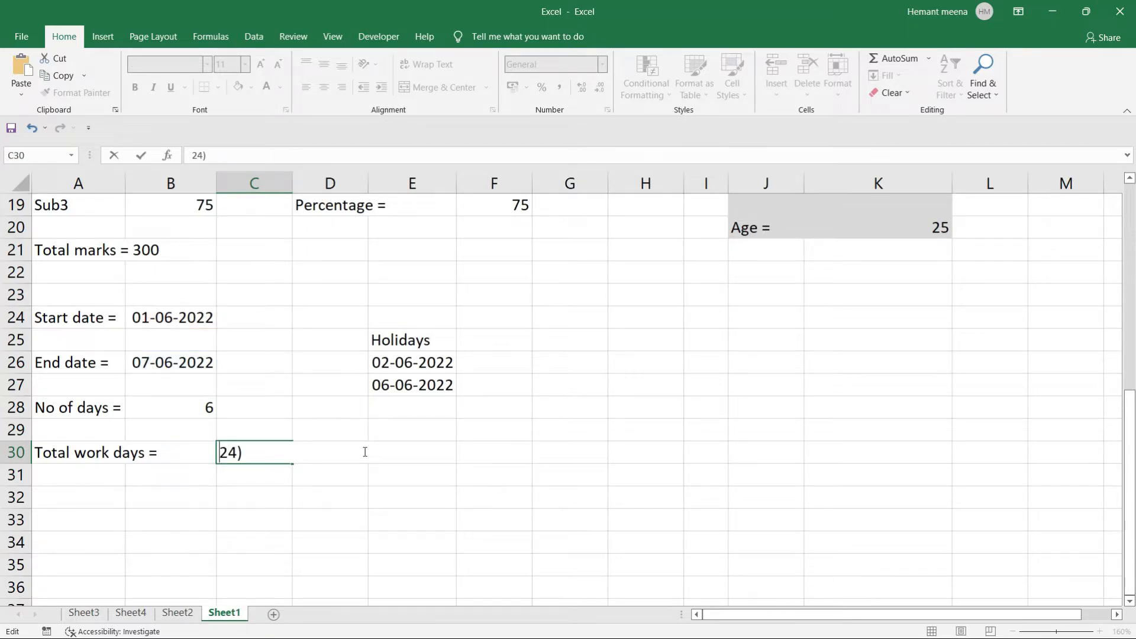
pyautogui.press('Right')
pyautogui.press('Right')
pyautogui.press('Right')
pyautogui.press('BackSpace')
pyautogui.press('BackSpace')
pyautogui.press('BackSpace')
pyautogui.write('=nw')
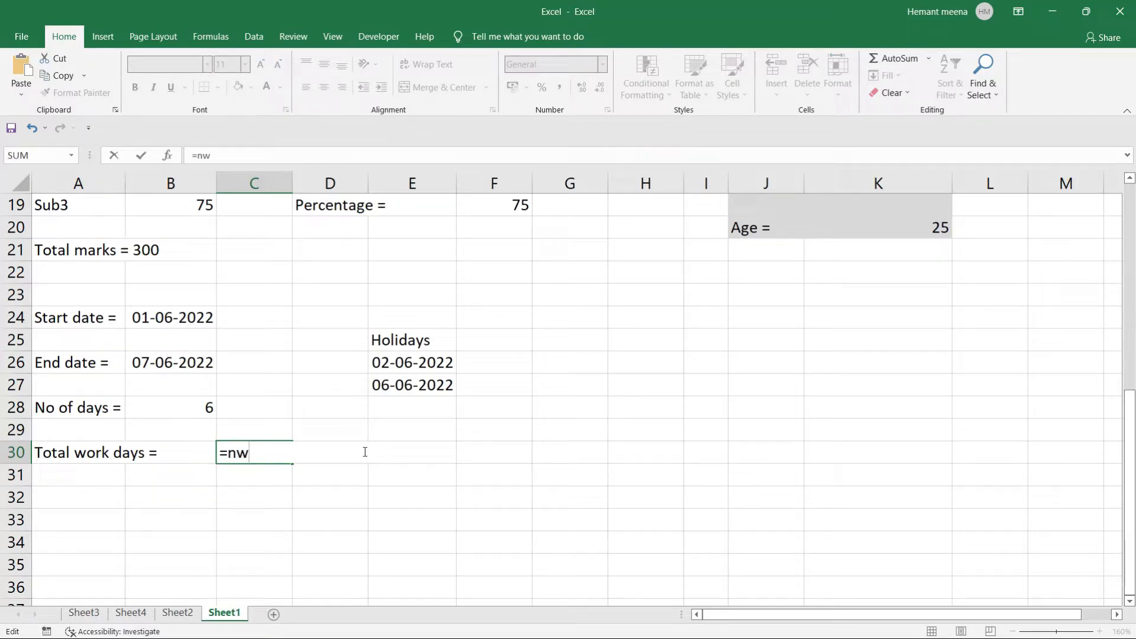
pyautogui.press('BackSpace')
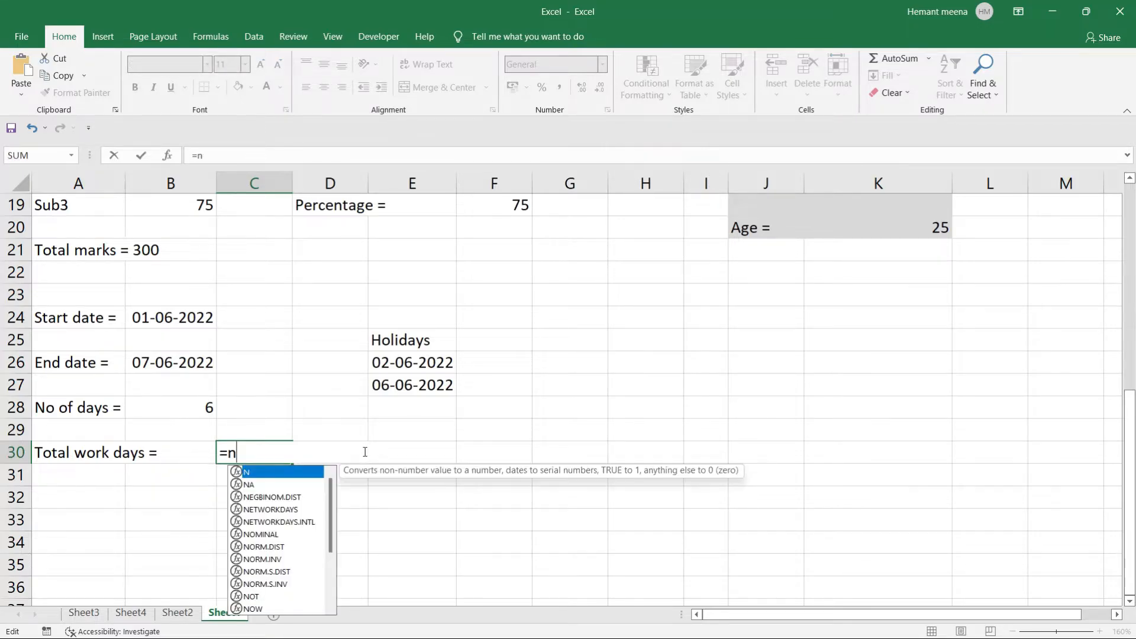
pyautogui.write('etw')
pyautogui.press('Tab')
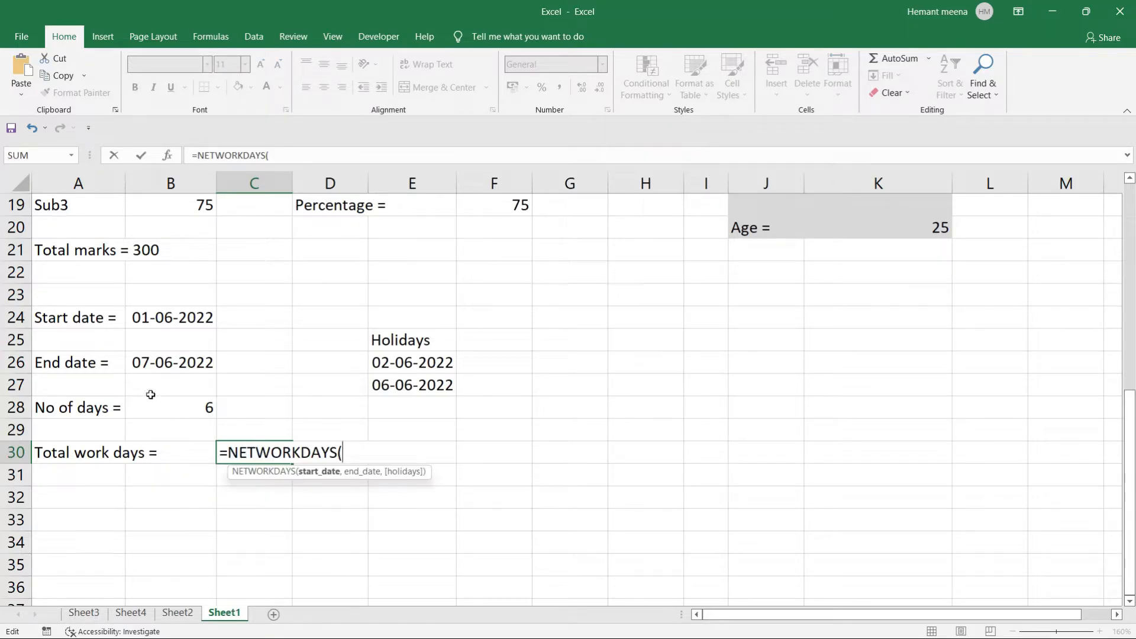
# Complete =NETWORKDAYS(B24,B26) in C30 so it shows 5, then review the Holidays list.
pyautogui.click(165, 362)
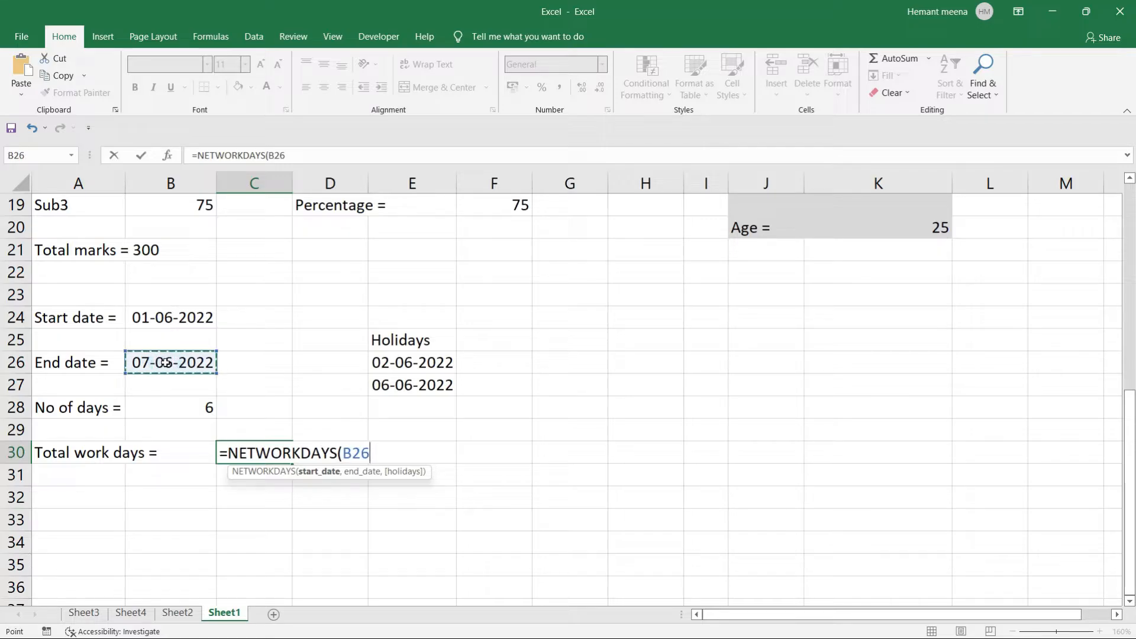
pyautogui.press('BackSpace')
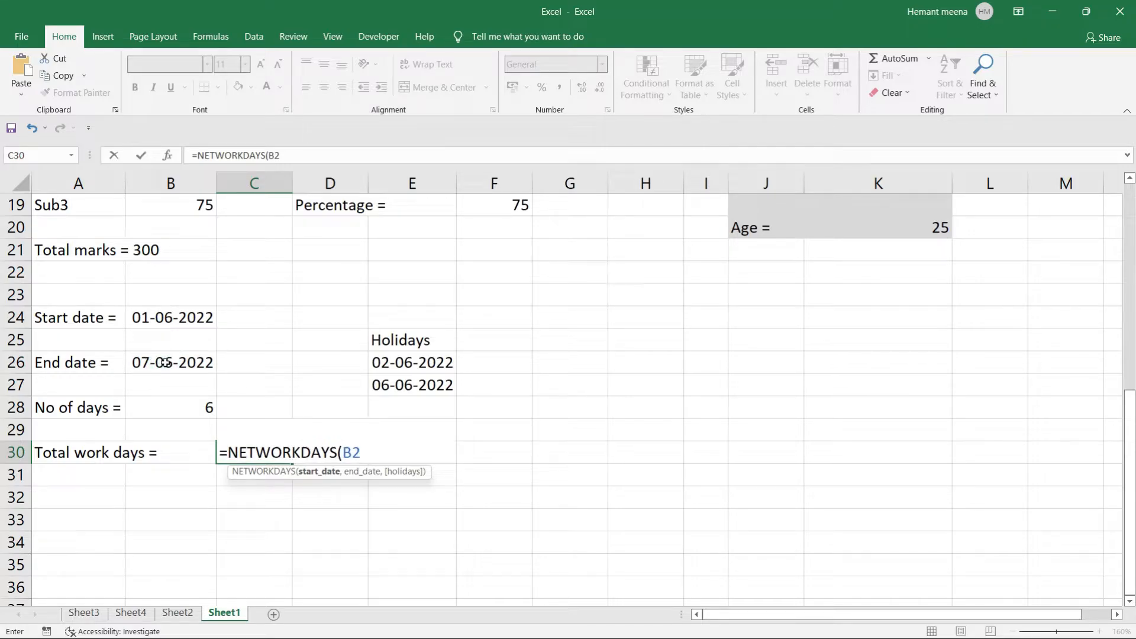
pyautogui.press('BackSpace')
pyautogui.press('BackSpace')
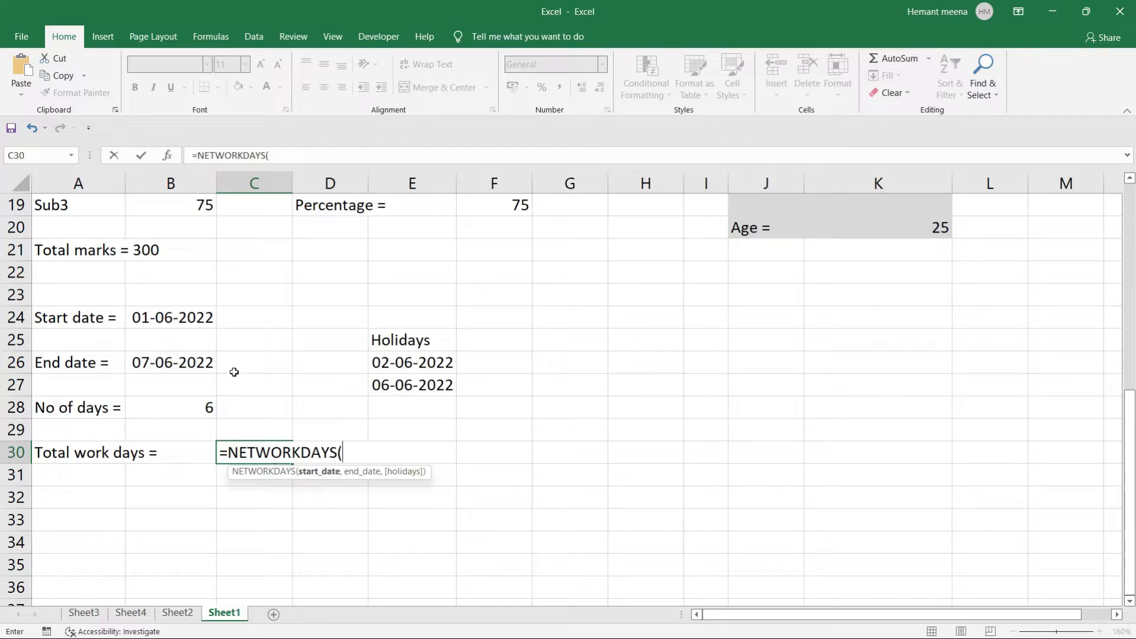
pyautogui.click(173, 319)
pyautogui.write(',')
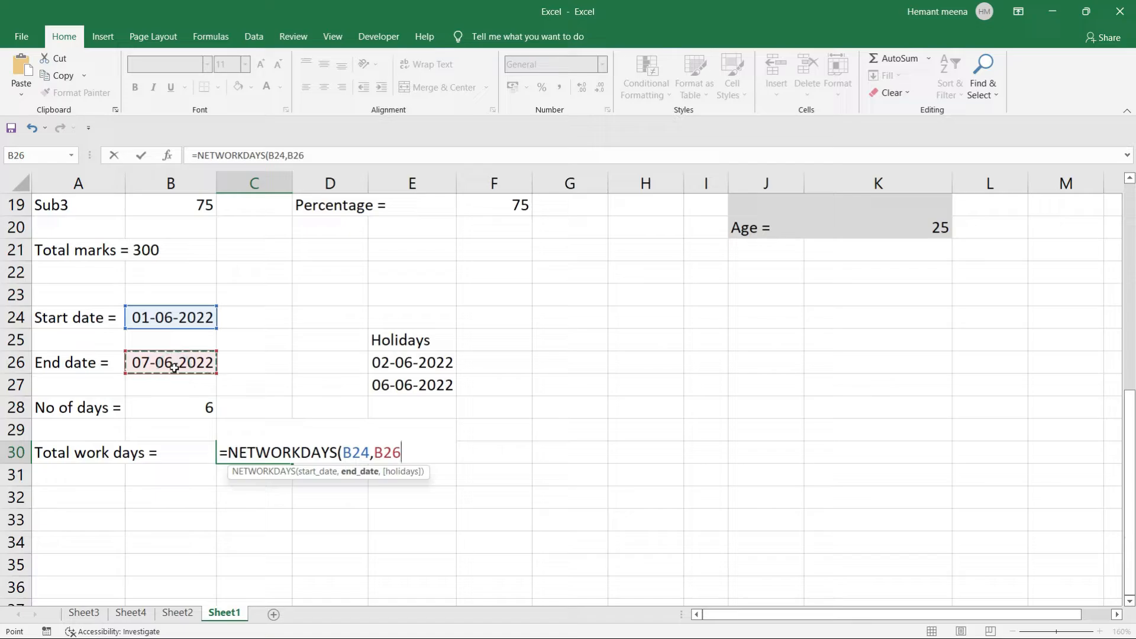
pyautogui.write(')')
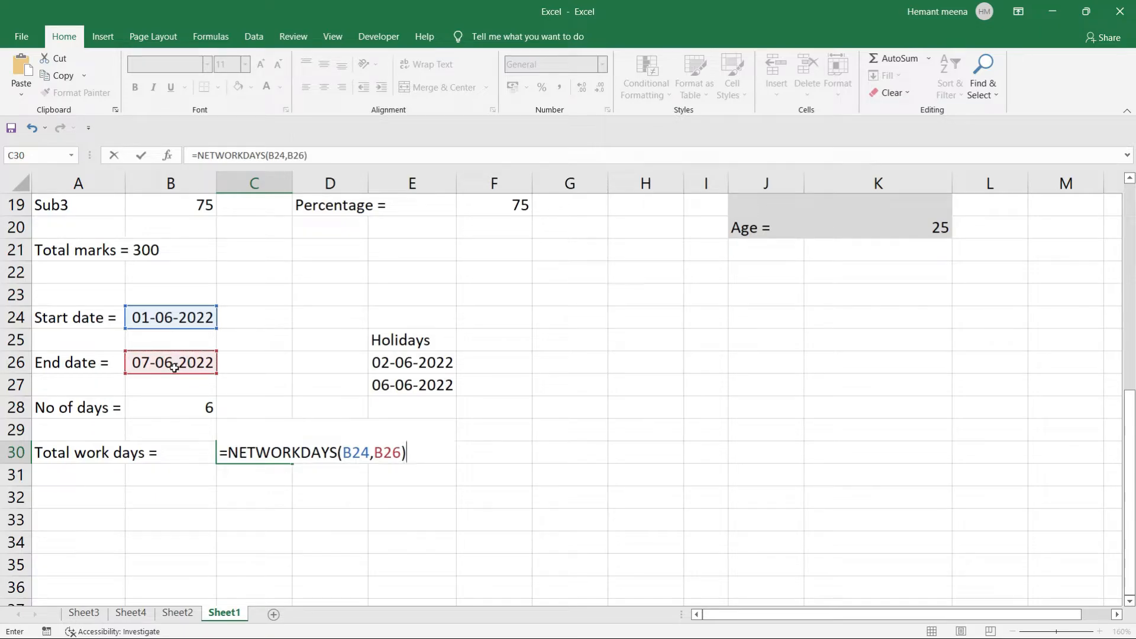
pyautogui.press('Return')
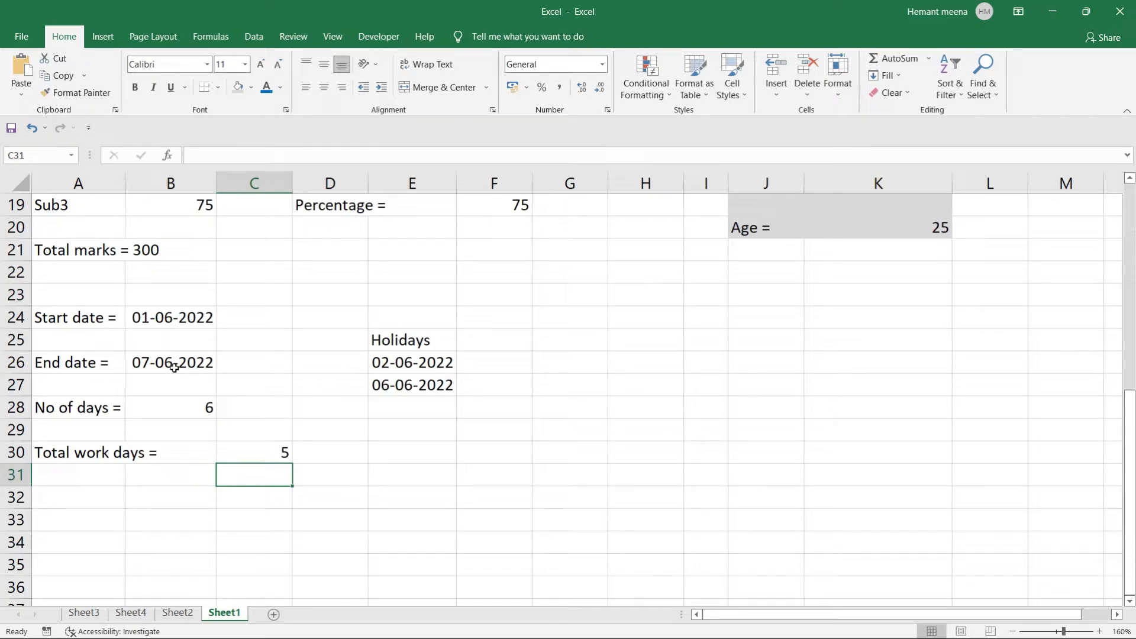
pyautogui.click(251, 453)
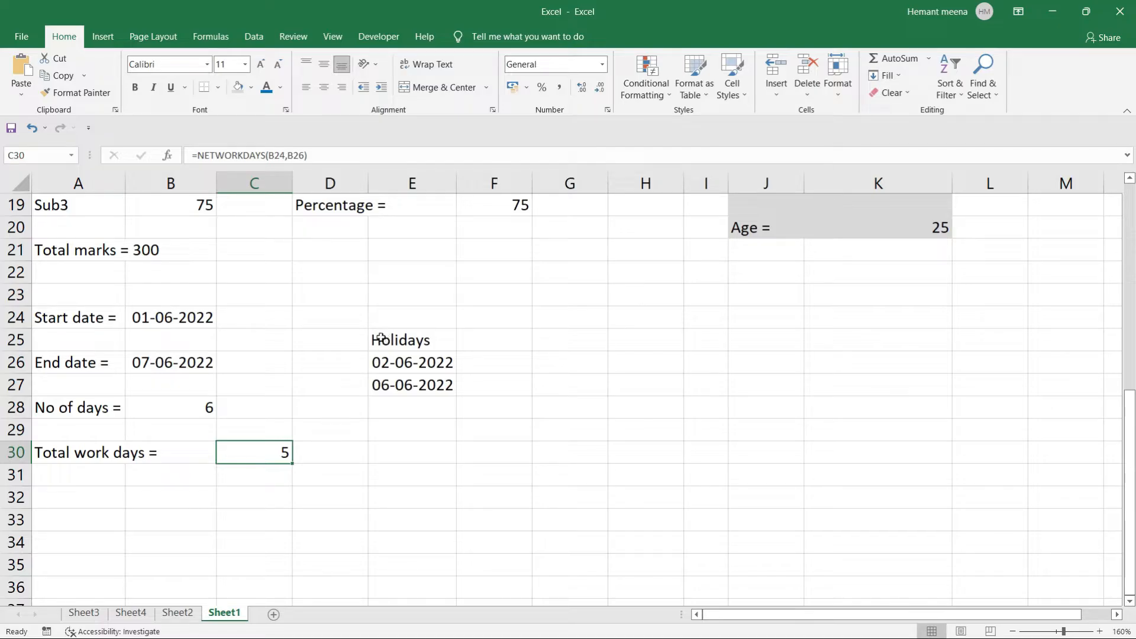
pyautogui.moveTo(381, 339); pyautogui.dragTo(402, 533)
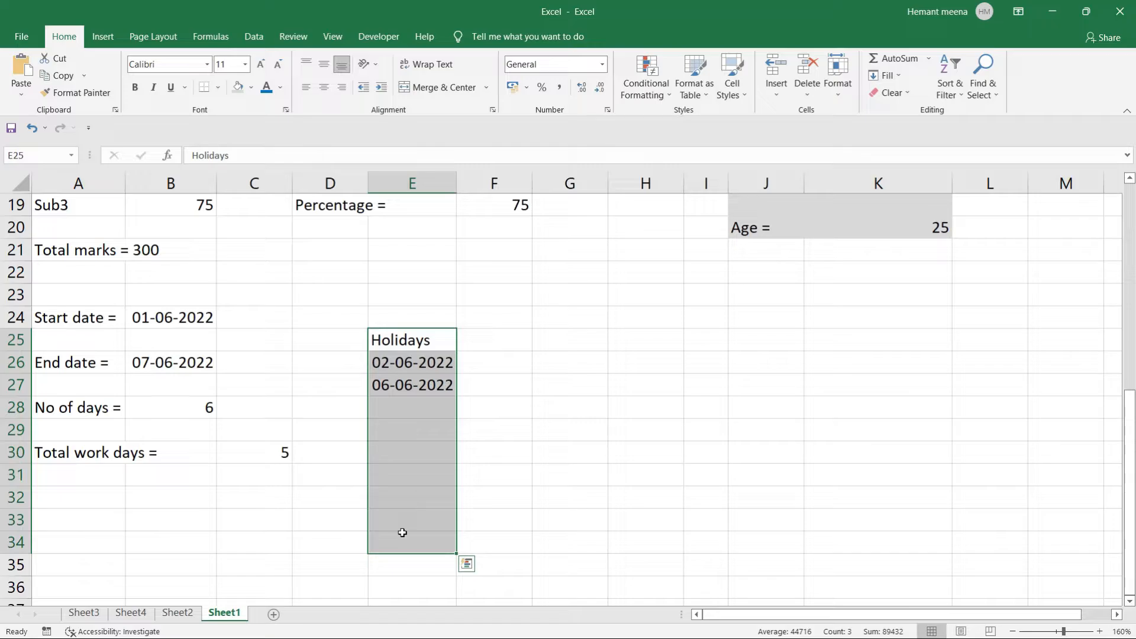
pyautogui.click(492, 497)
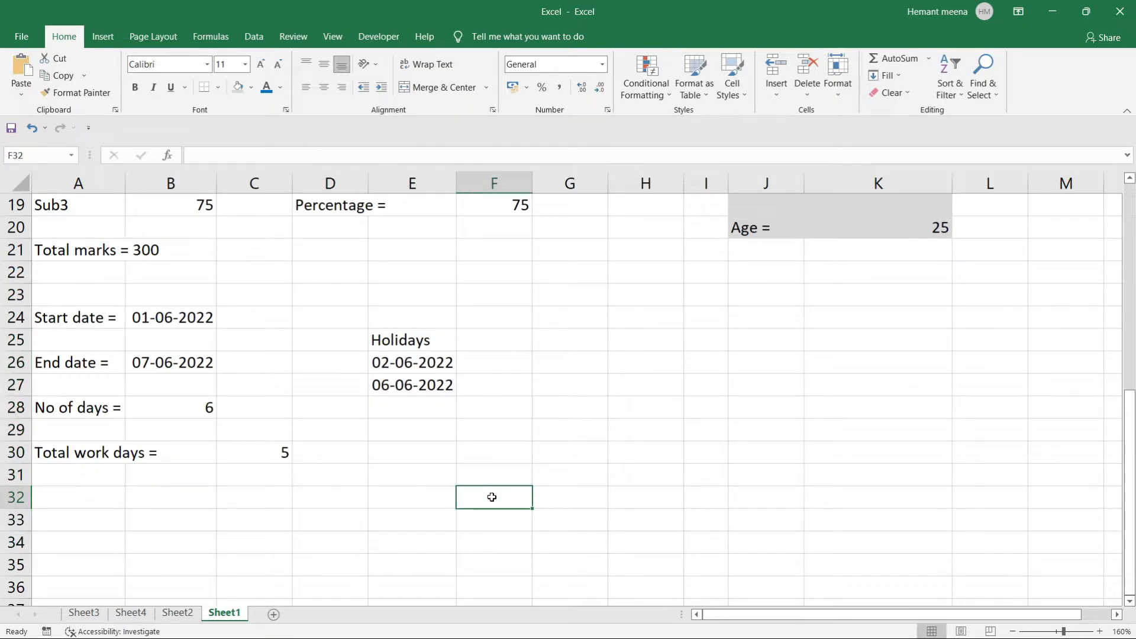
pyautogui.click(262, 453)
# Rebuild C30 as NETWORKDAYS with start date B24 and end date B26 as arguments.
pyautogui.press('BackSpace')
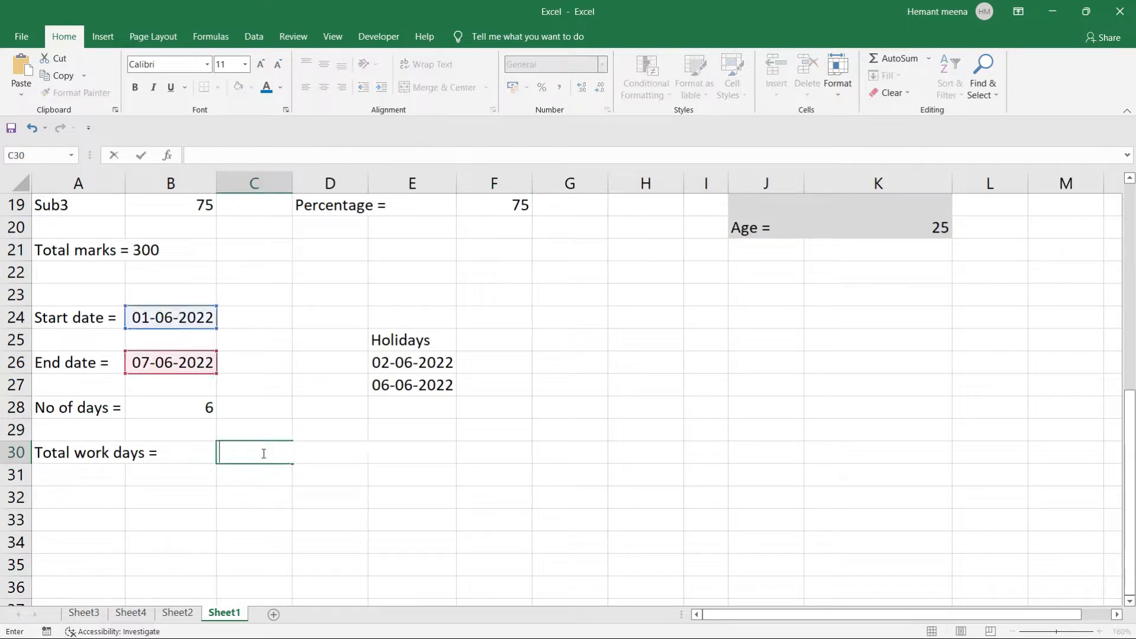
pyautogui.write('=netw')
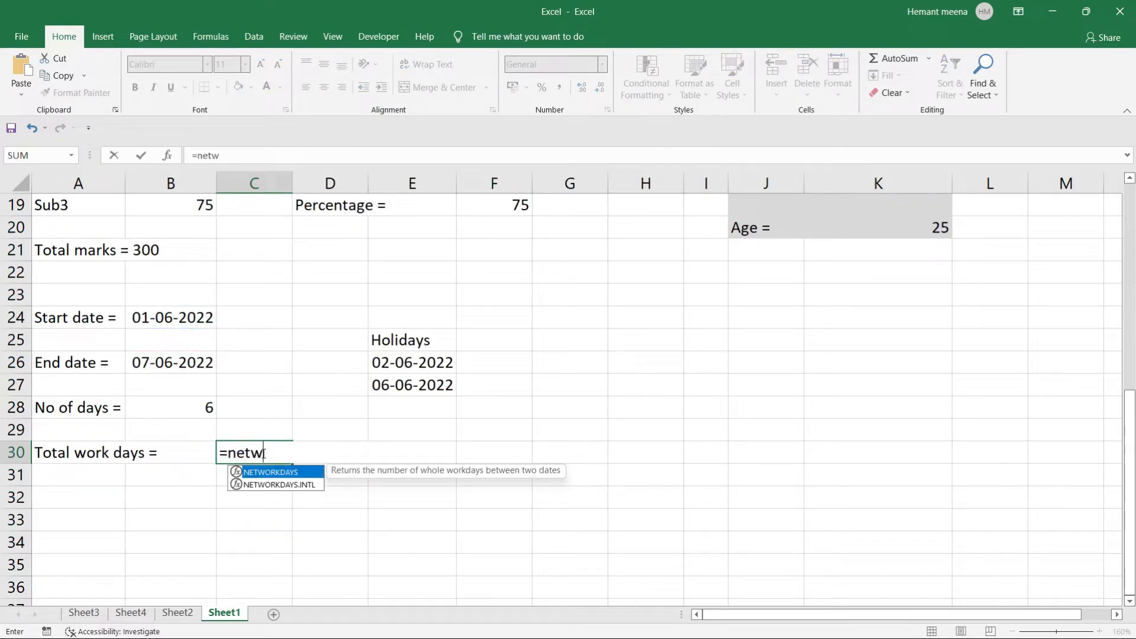
pyautogui.press('Tab')
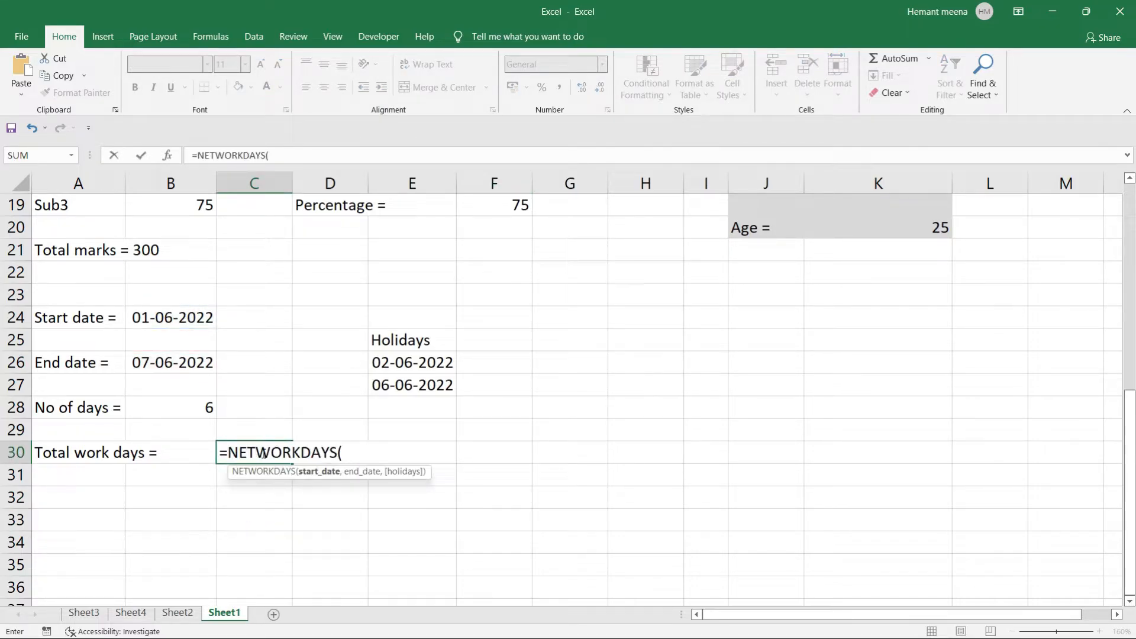
pyautogui.click(176, 314)
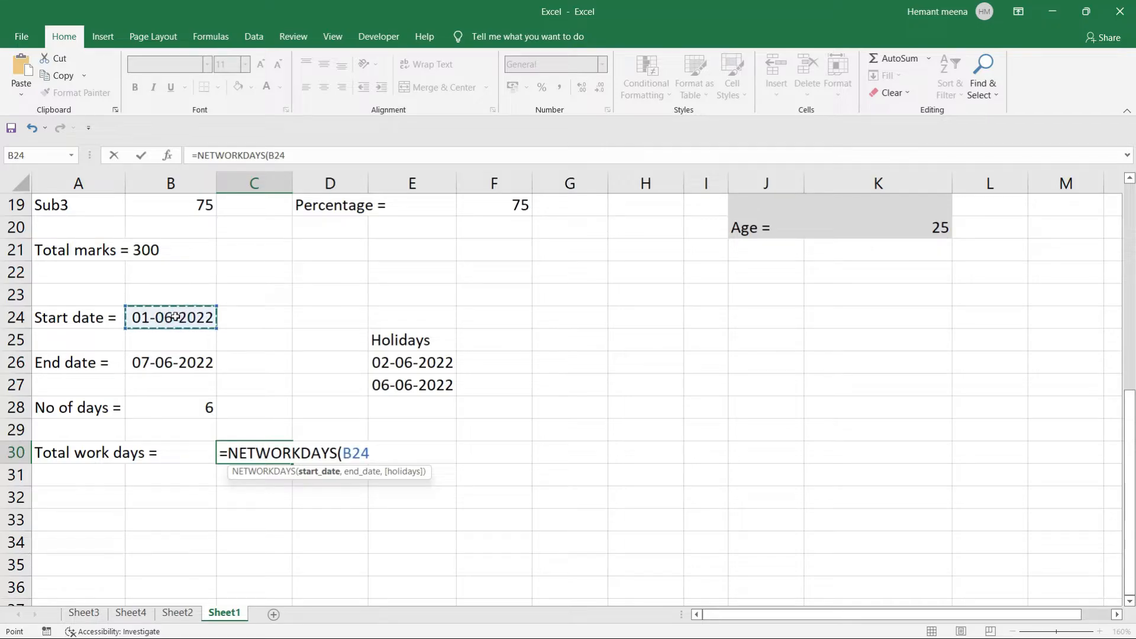
pyautogui.click(163, 363)
pyautogui.write(',')
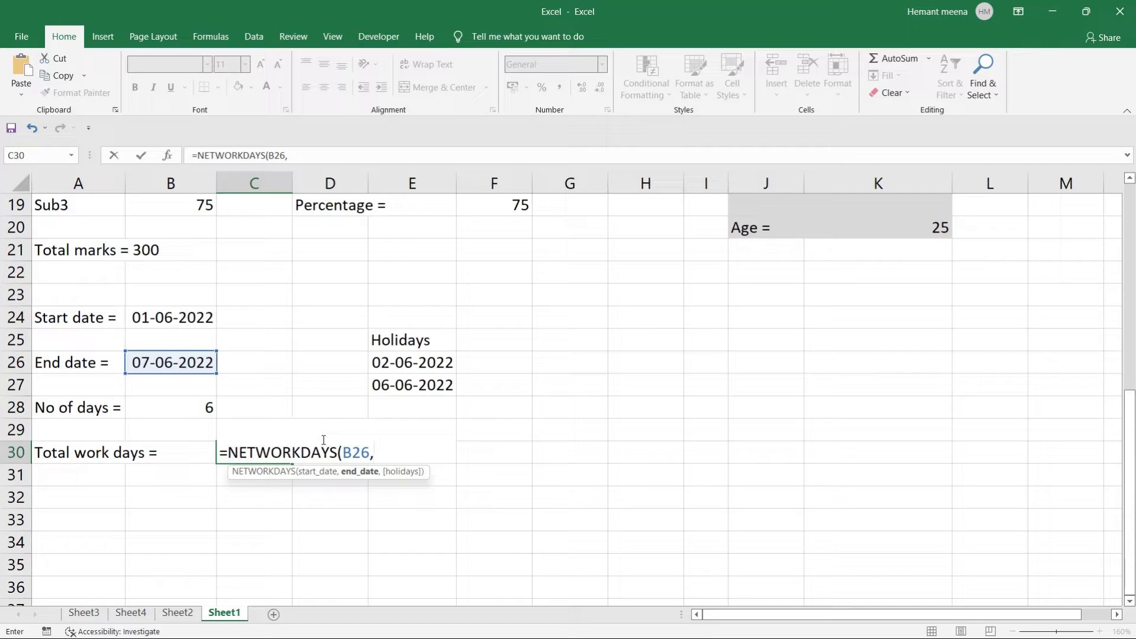
pyautogui.press('BackSpace')
pyautogui.press('BackSpace')
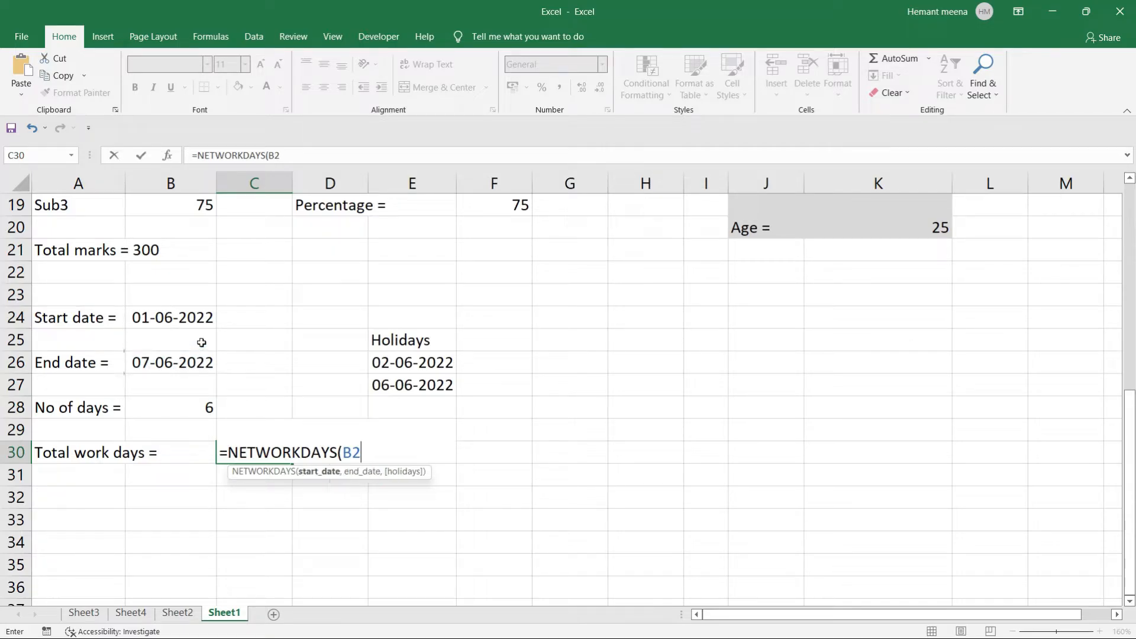
pyautogui.press('BackSpace')
pyautogui.press('BackSpace')
pyautogui.click(181, 318)
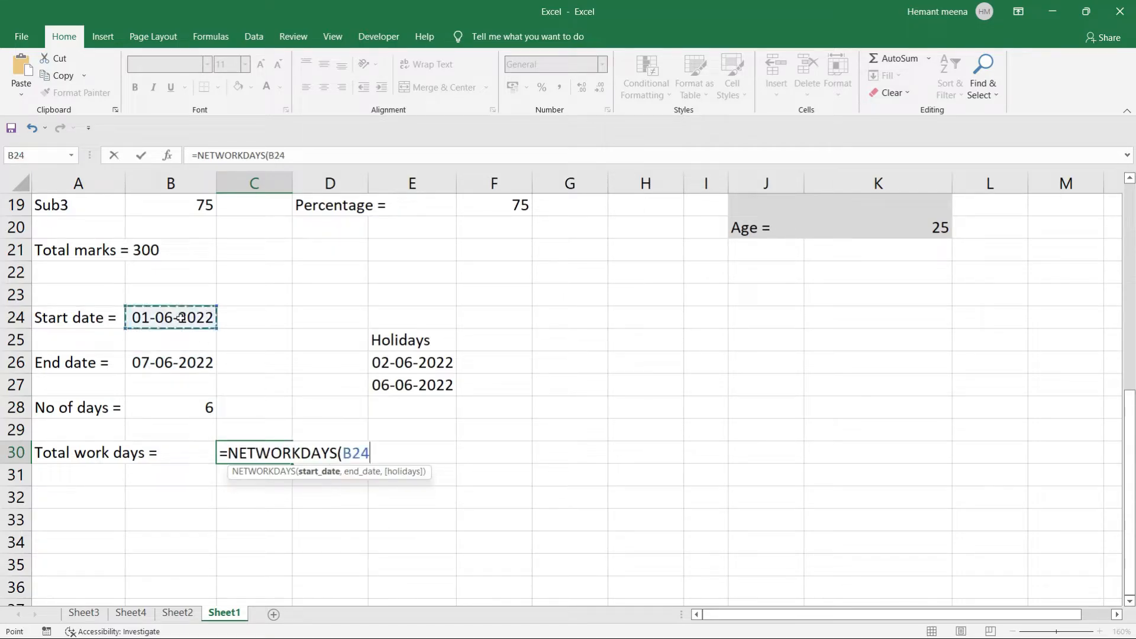
pyautogui.write(',')
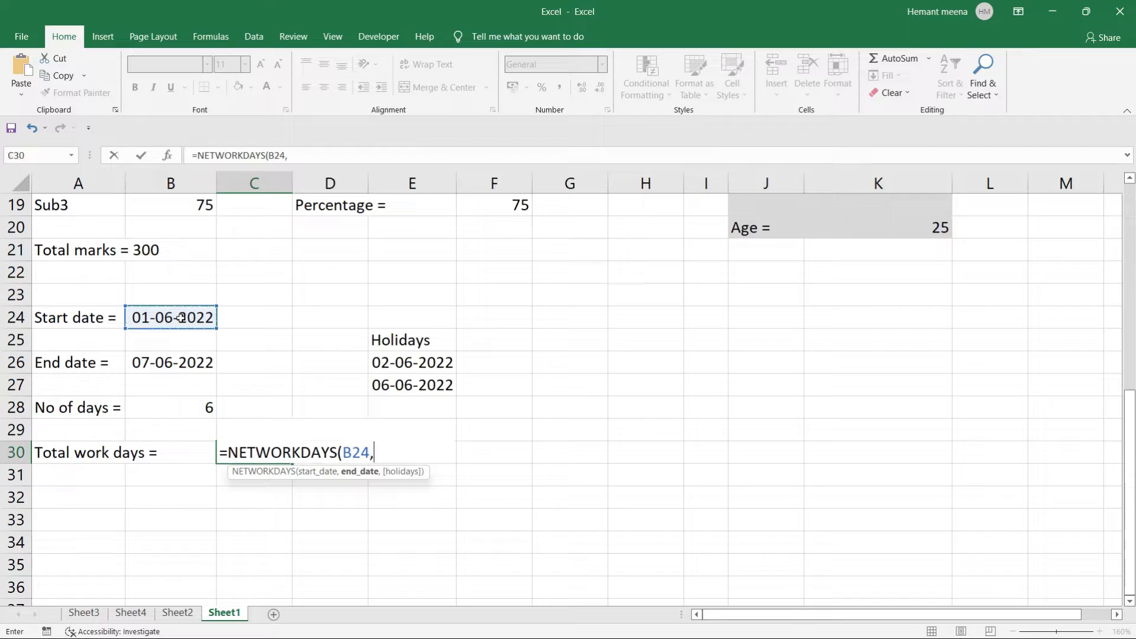
pyautogui.click(182, 363)
pyautogui.write(',')
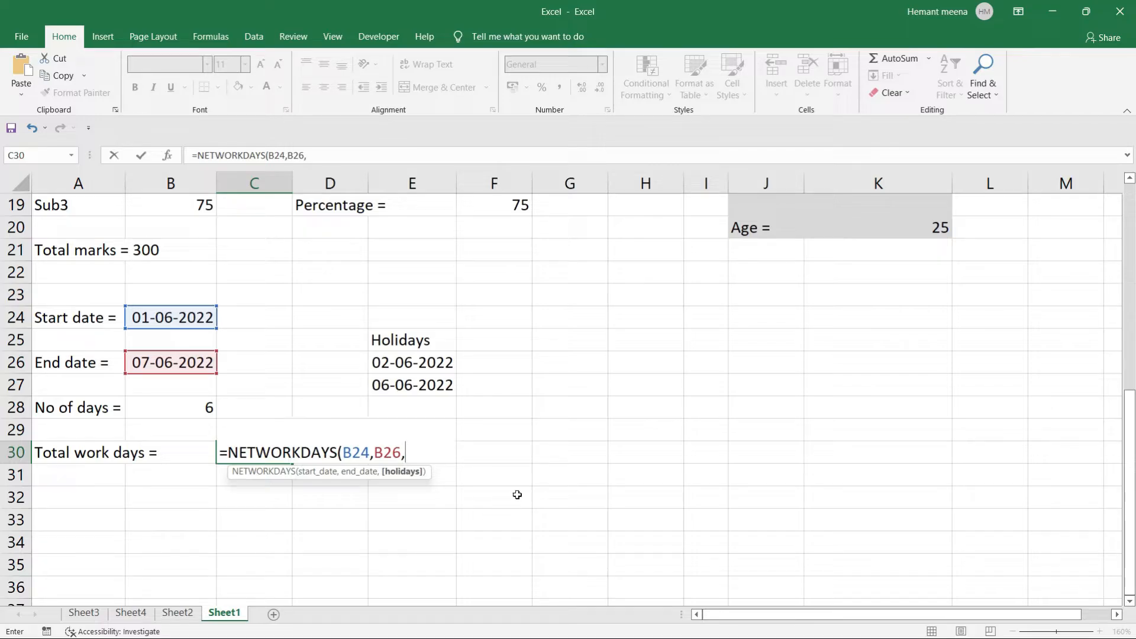
# Add holidays E26:E27 as the third argument so Total work days shows 3.
pyautogui.moveTo(376, 360); pyautogui.dragTo(378, 385)
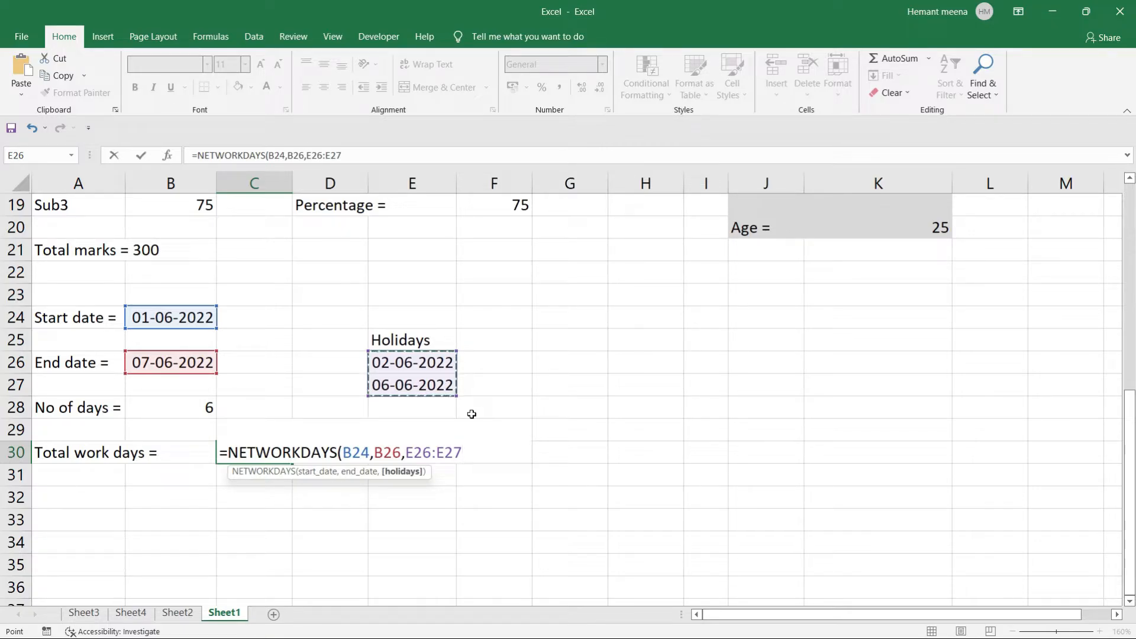
pyautogui.write(')')
pyautogui.press('Return')
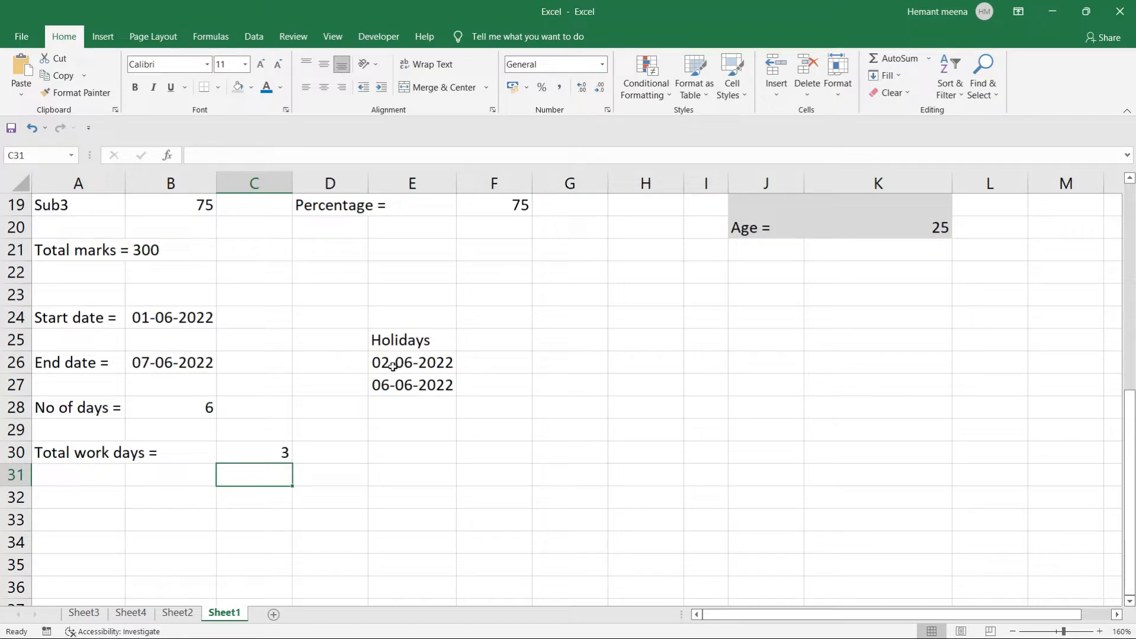
pyautogui.click(377, 385)
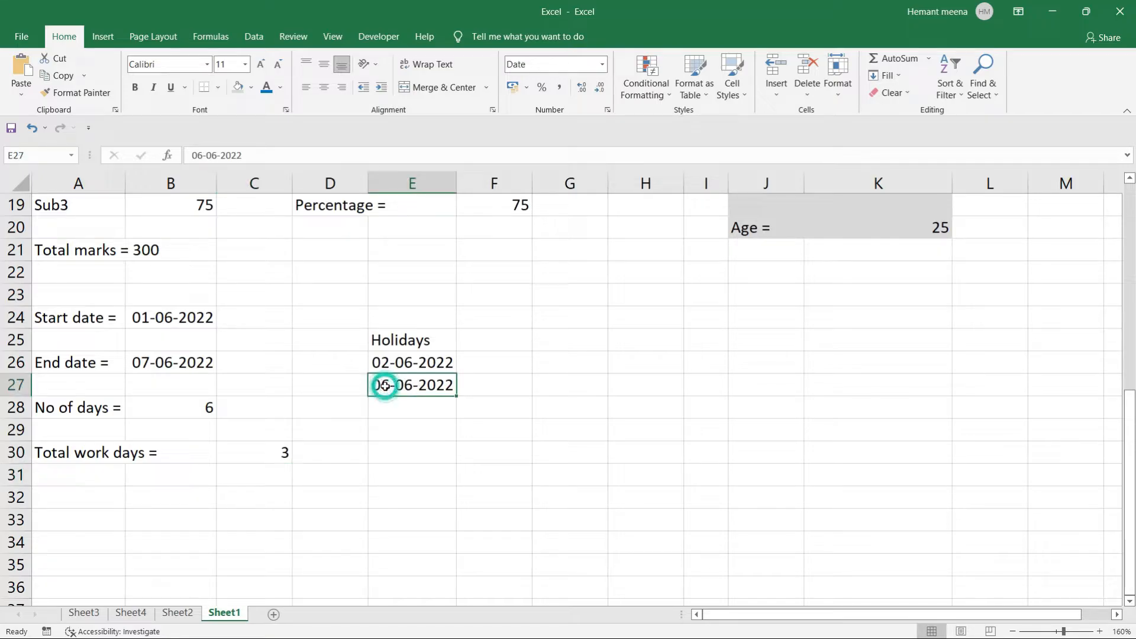
pyautogui.click(486, 389)
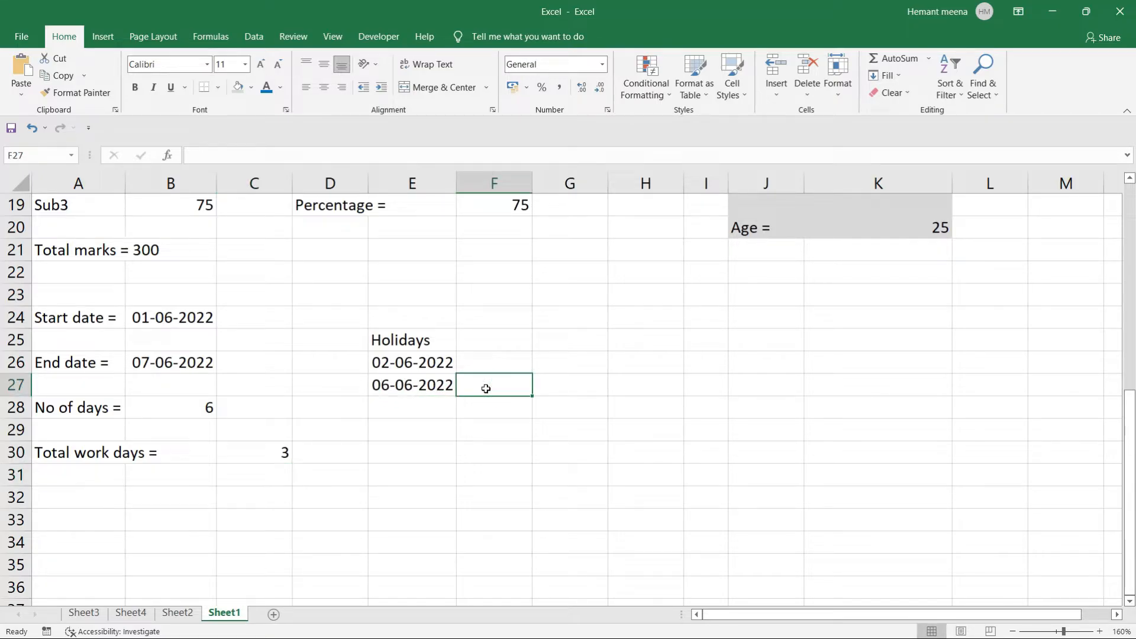
pyautogui.press('super')
# Open the Calendar app to check June 2022's weekdays, then return to Excel.
pyautogui.write('c')
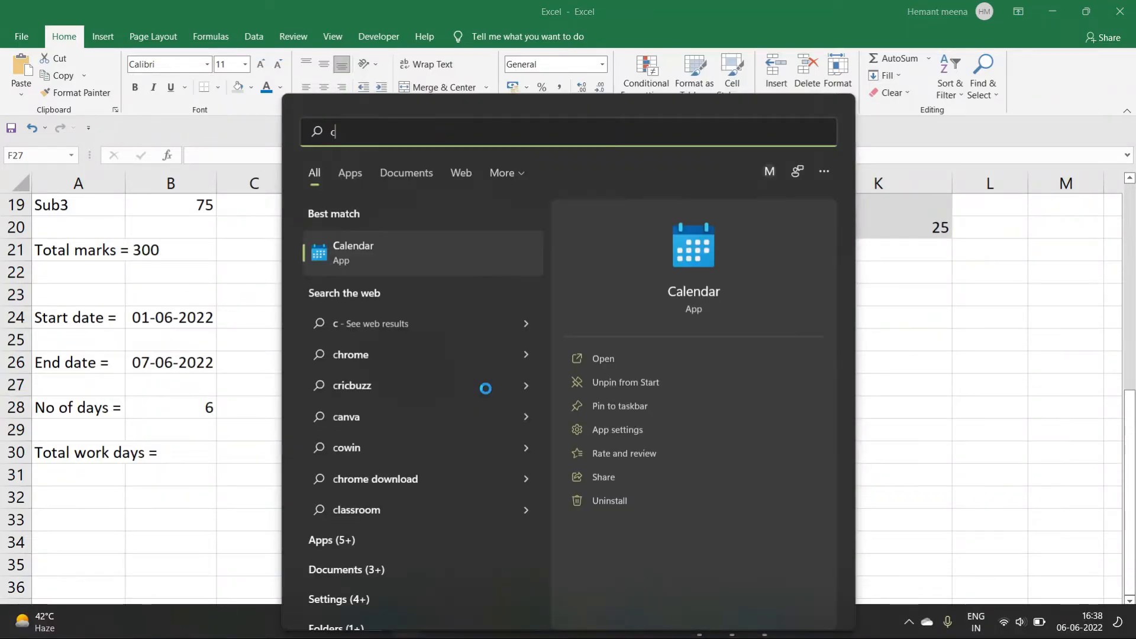
pyautogui.write('a')
pyautogui.press('Return')
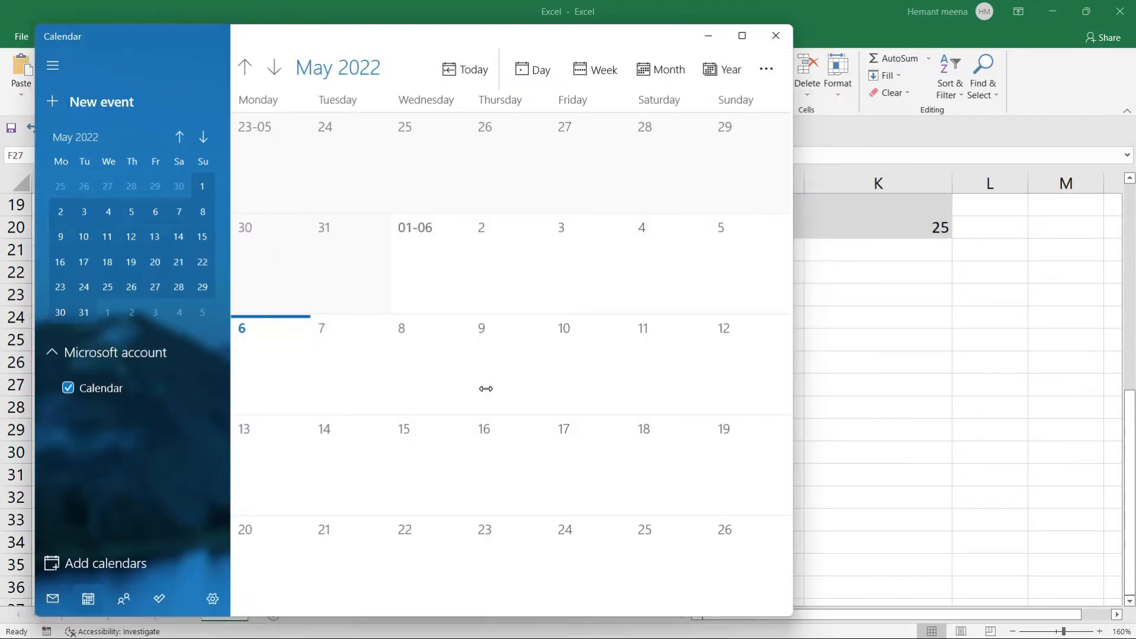
pyautogui.scroll(2, 297, 360)
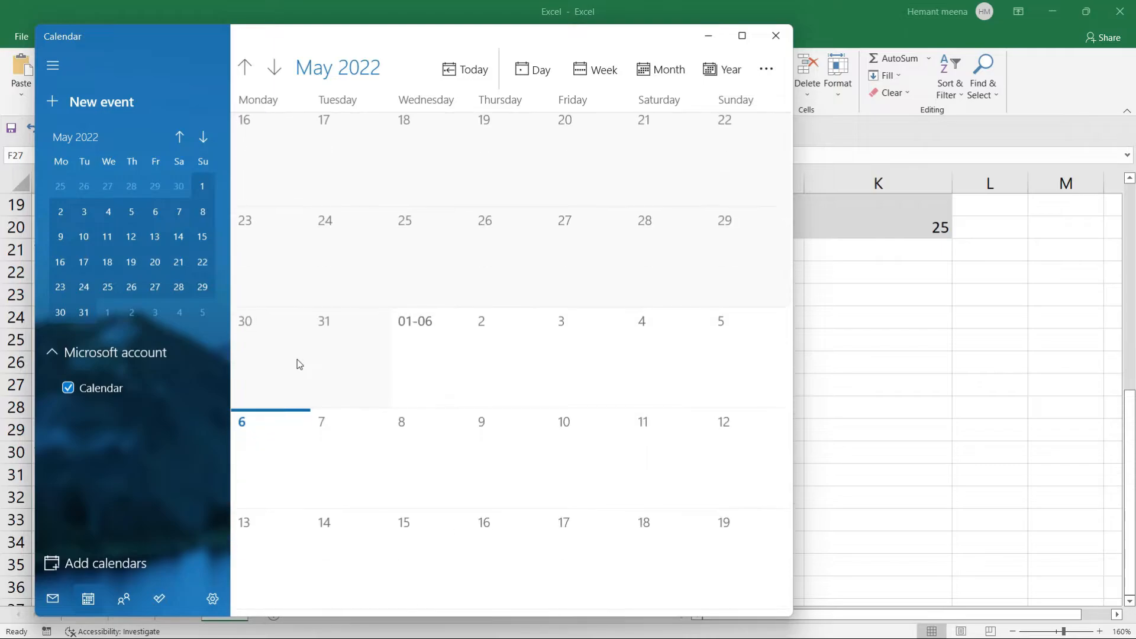
pyautogui.scroll(-1, 297, 364)
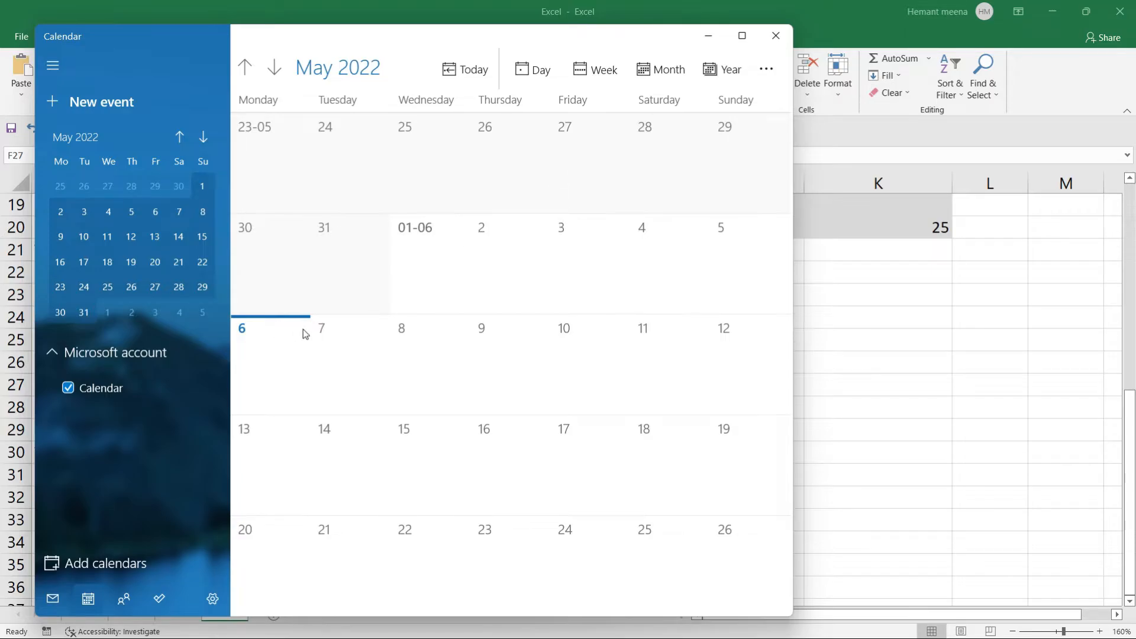
pyautogui.click(865, 348)
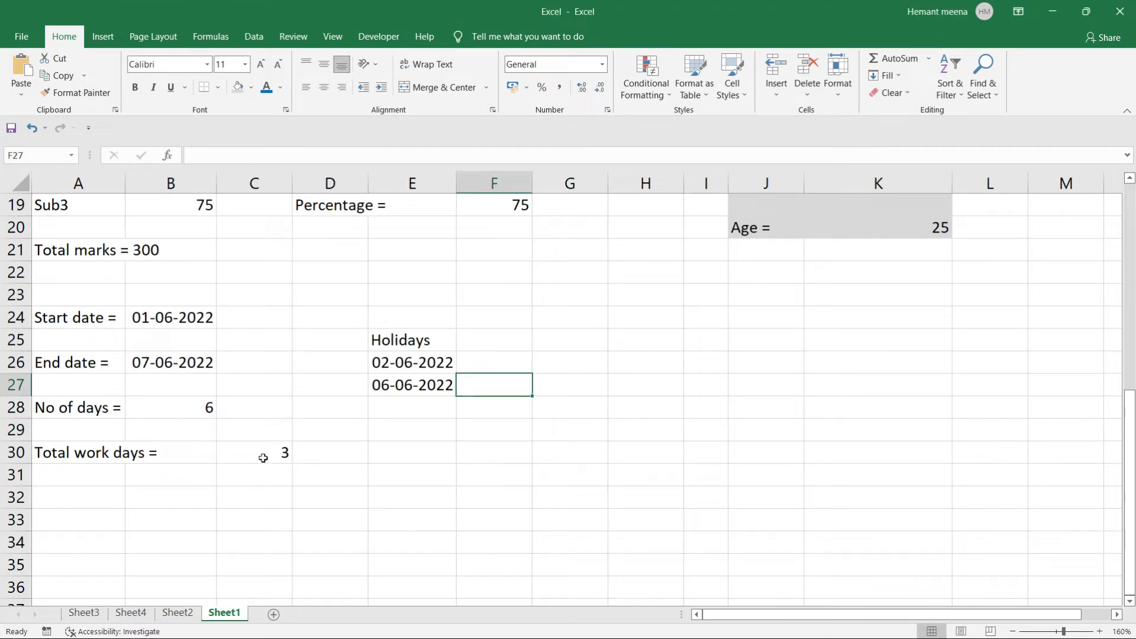
pyautogui.click(220, 455)
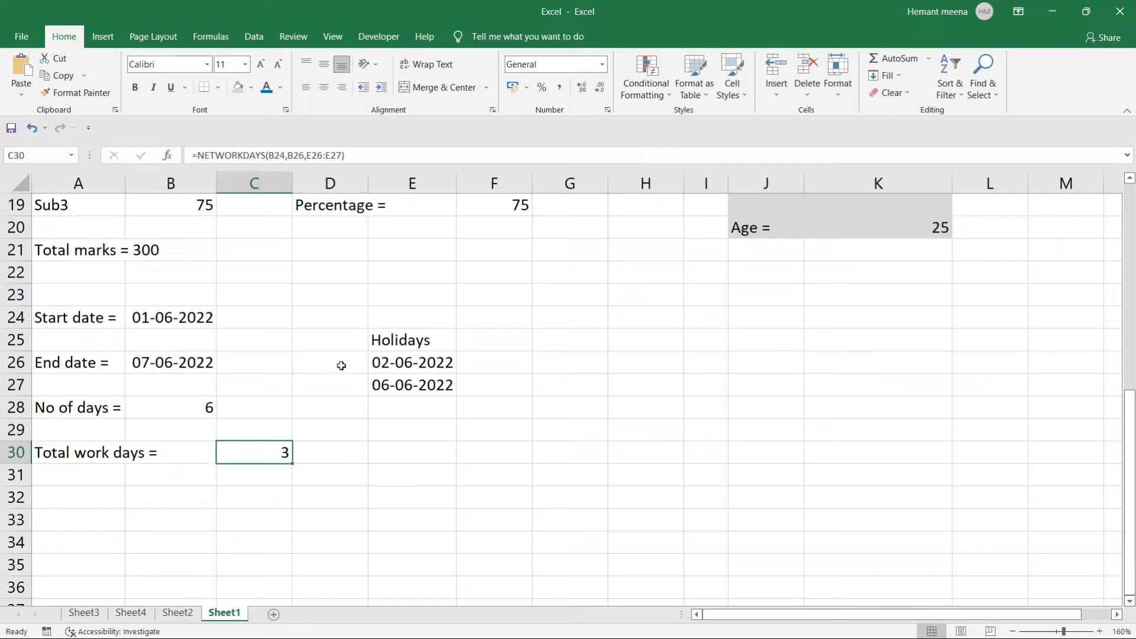
pyautogui.moveTo(384, 362); pyautogui.dragTo(387, 533)
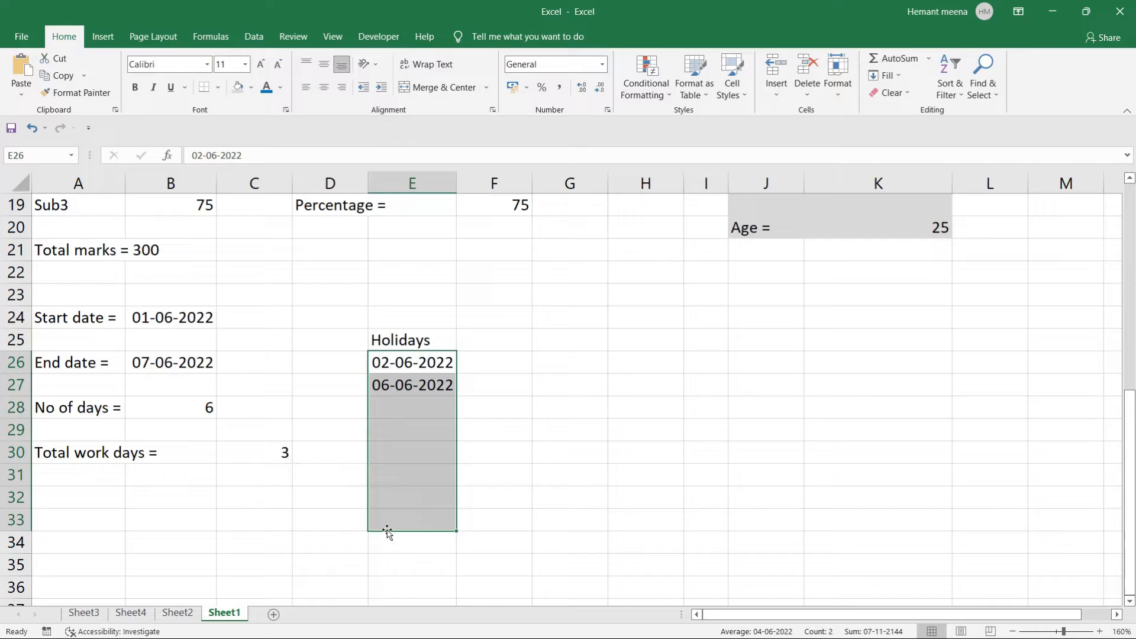
pyautogui.click(486, 497)
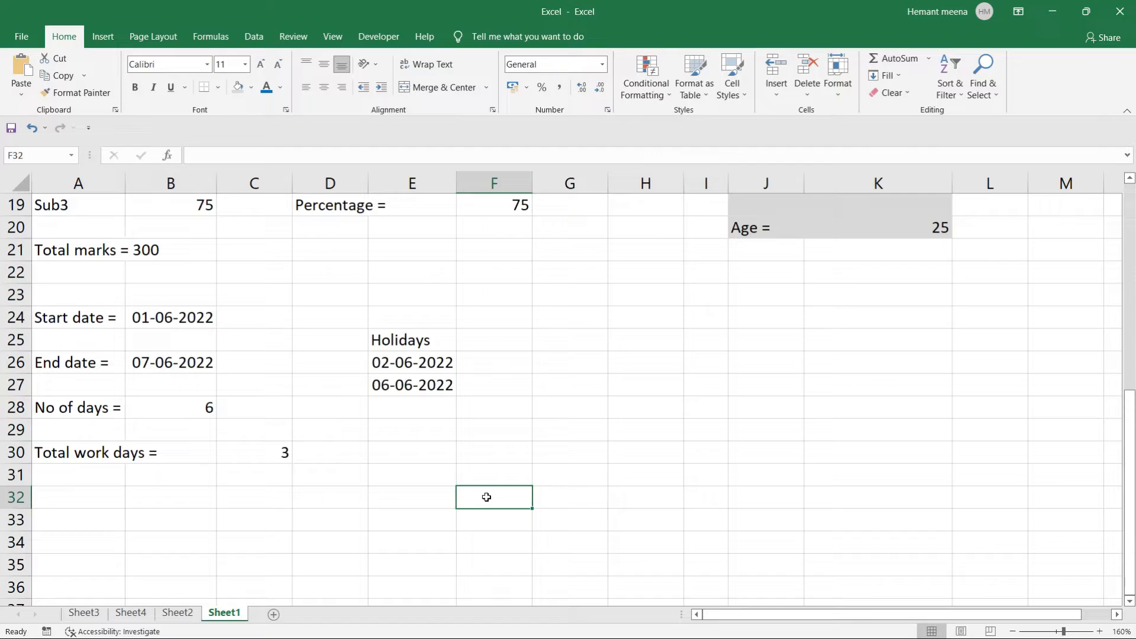
pyautogui.click(400, 361)
pyautogui.moveTo(399, 360); pyautogui.dragTo(396, 403)
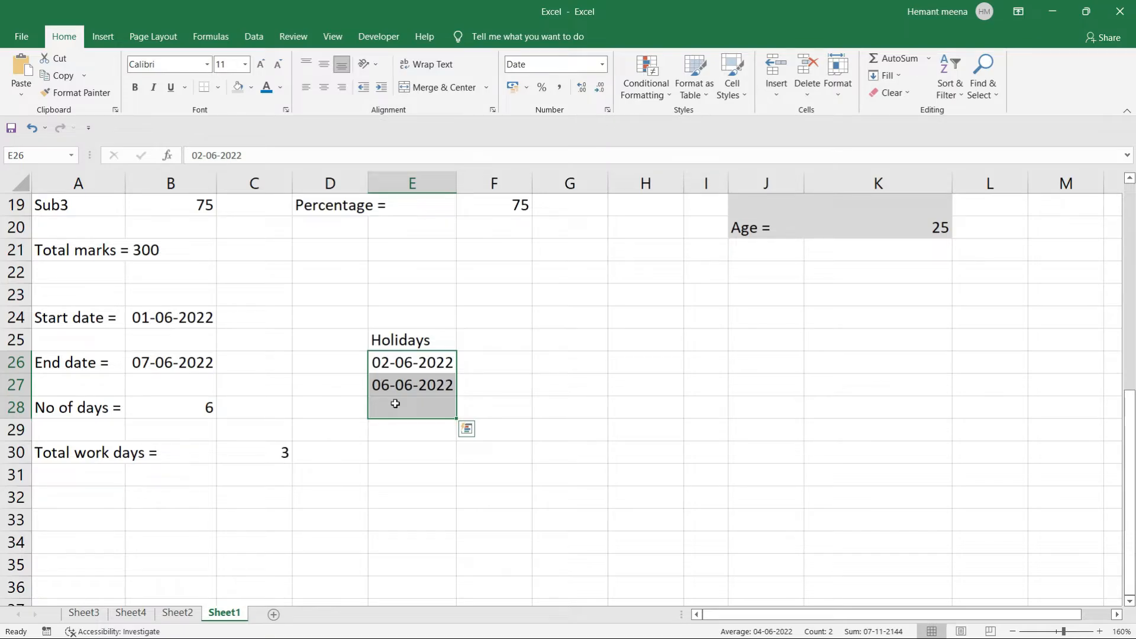
pyautogui.click(396, 446)
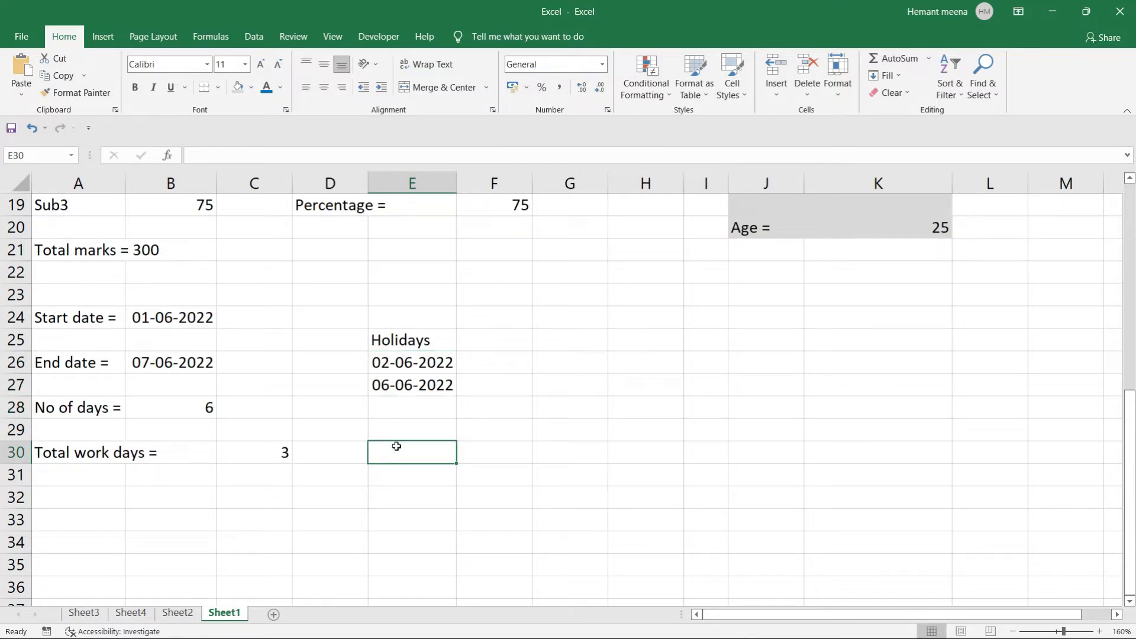
pyautogui.scroll(1, 397, 446)
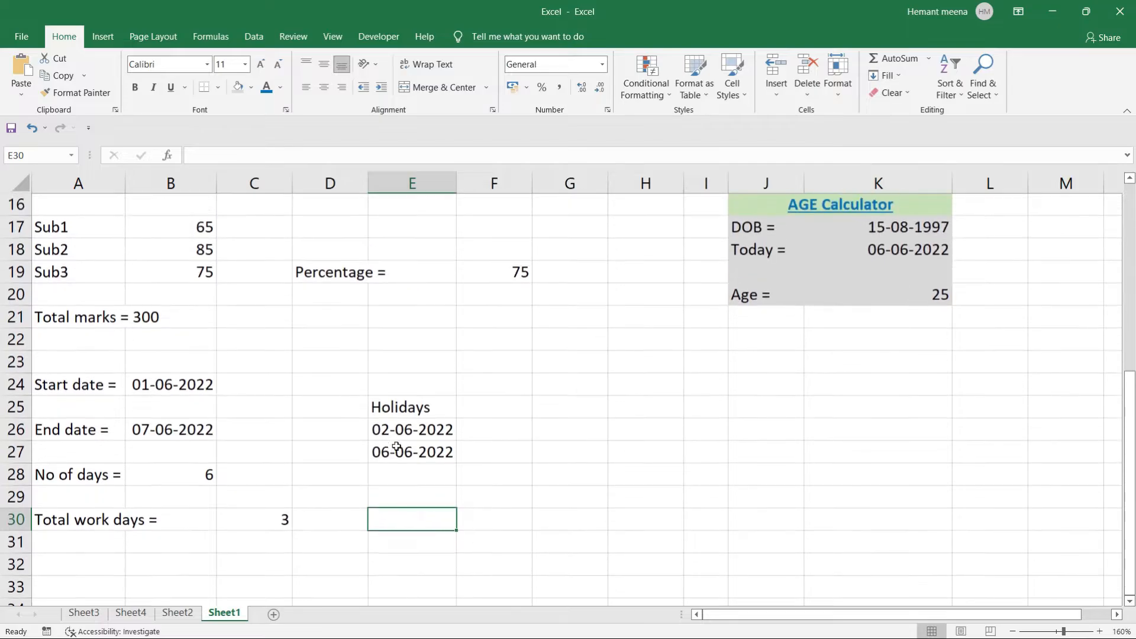
pyautogui.scroll(-1, 396, 446)
pyautogui.click(634, 342)
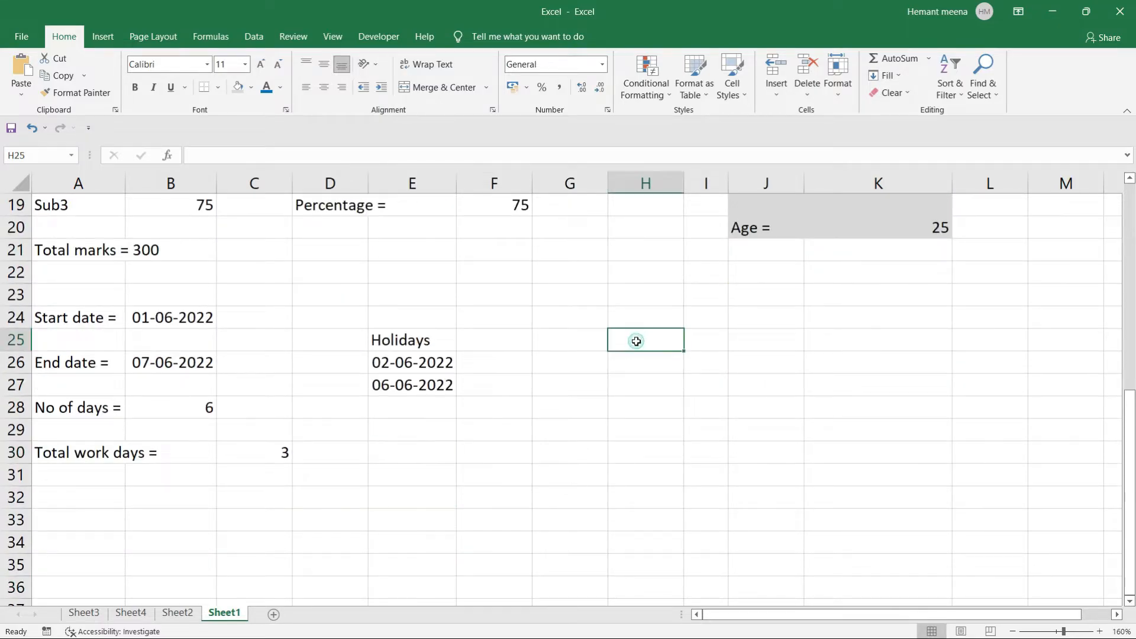
pyautogui.scroll(6, 636, 341)
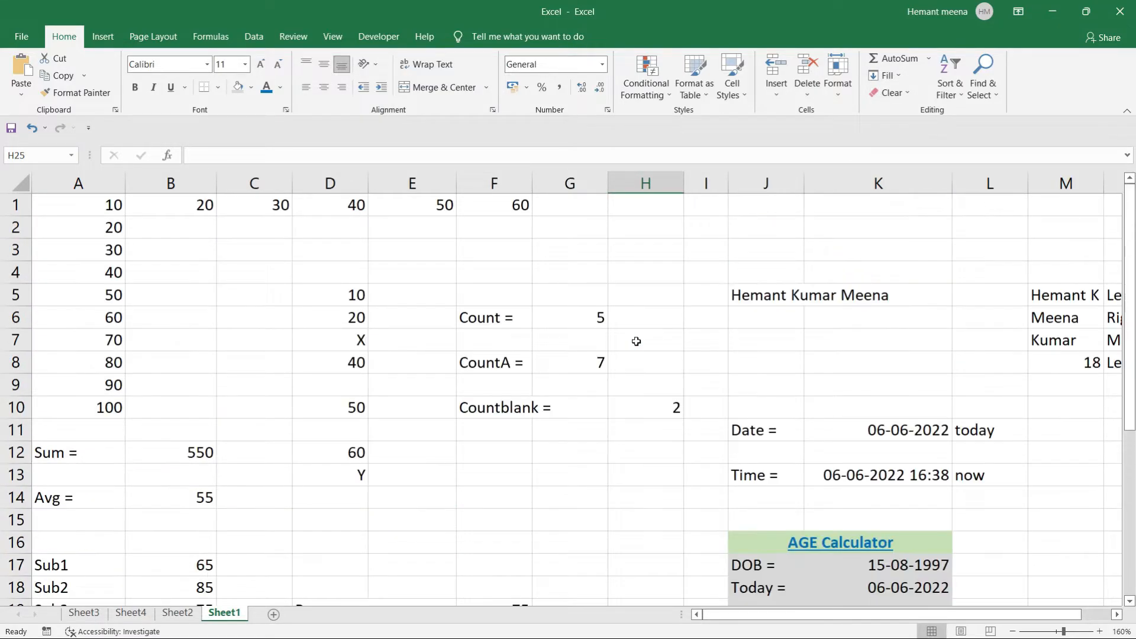
pyautogui.scroll(-5, 636, 341)
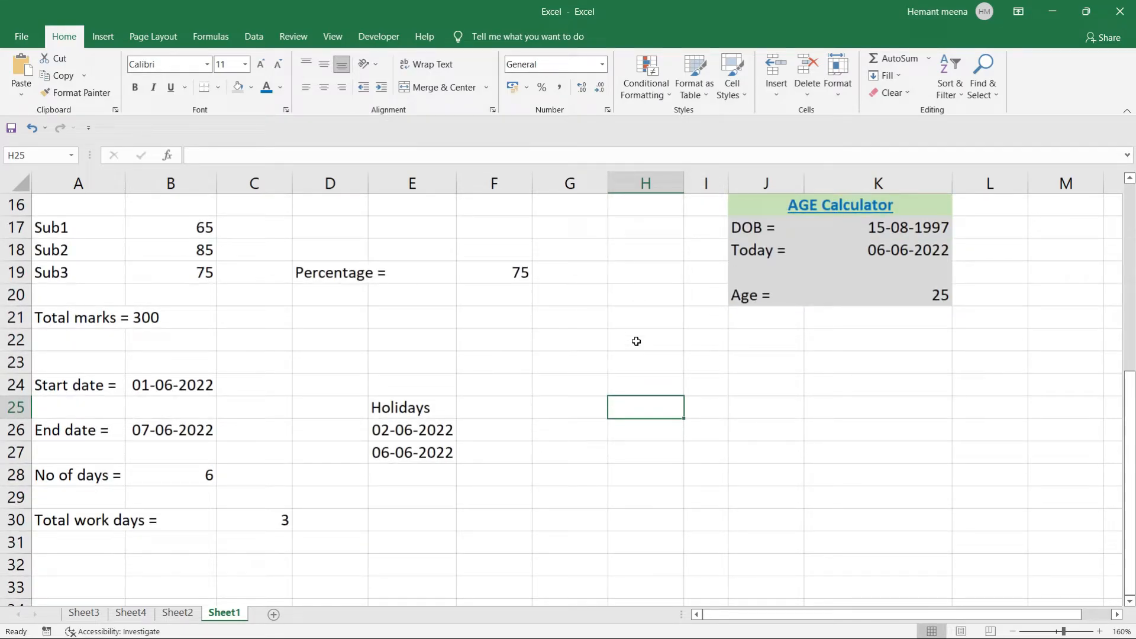
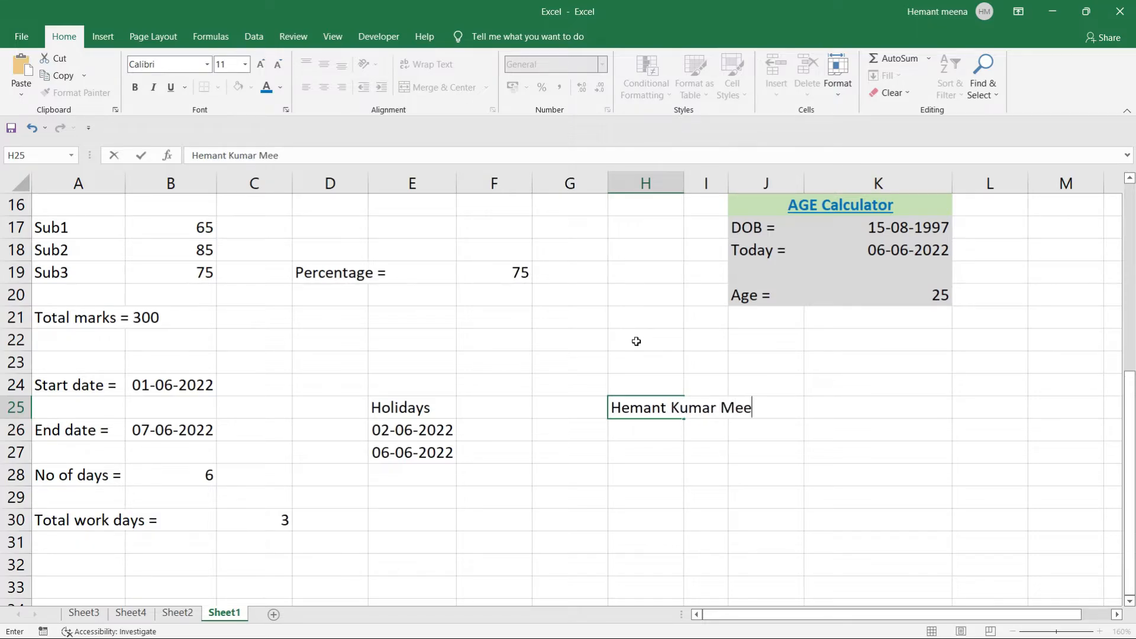
# Enter a full name in H25 and the label 'Upper =' in H27.
pyautogui.press('Tab')
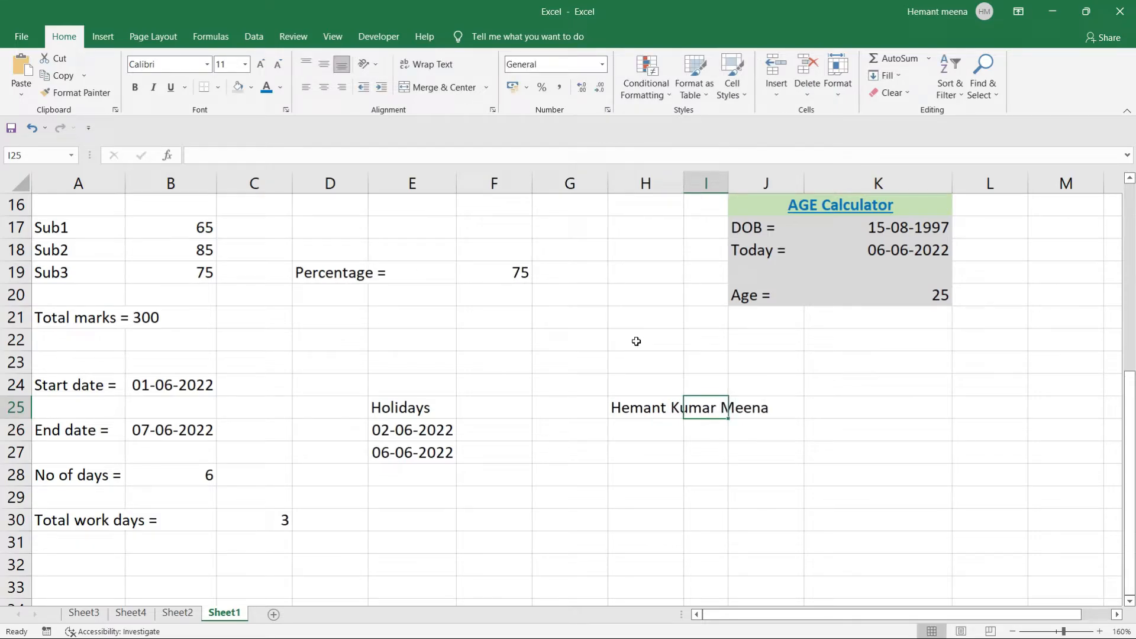
pyautogui.click(630, 453)
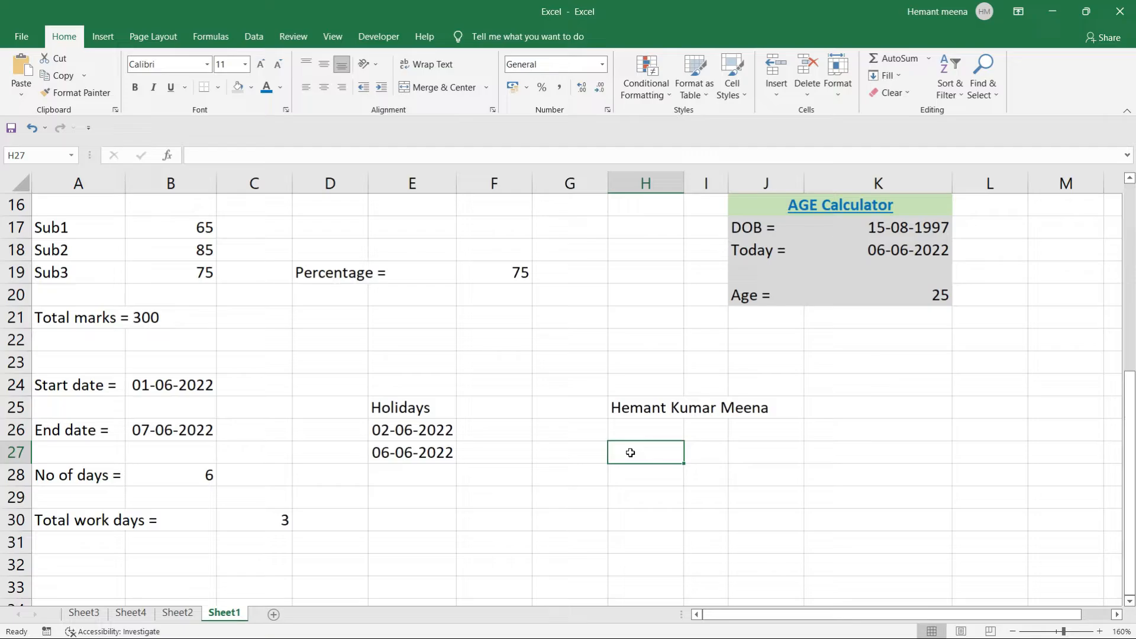
pyautogui.write('P')
pyautogui.press('BackSpace')
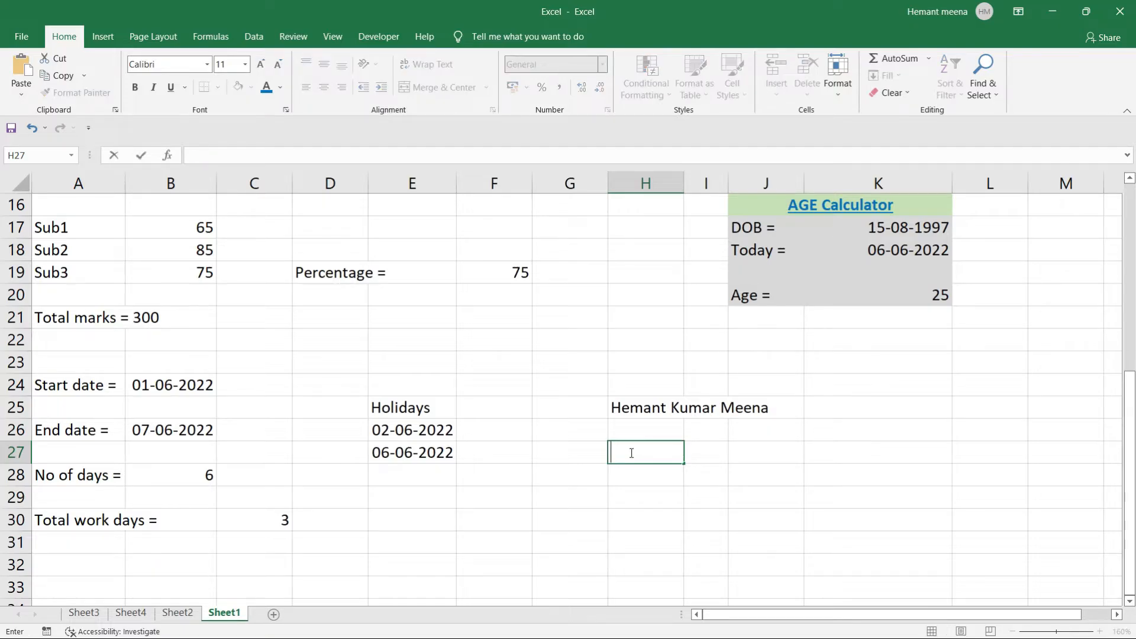
pyautogui.write('Upper =')
pyautogui.hotkey('ctrl', 'Return')
pyautogui.press('Tab')
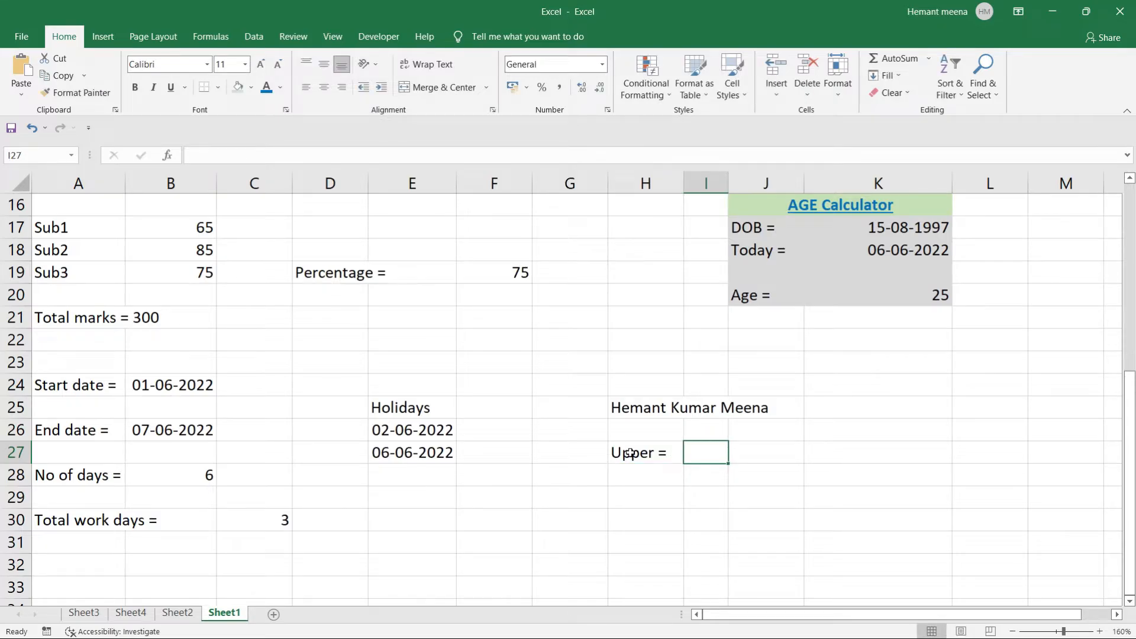
# Enter =UPPER(H25) in I27 to show the name in capitals.
pyautogui.write('=u')
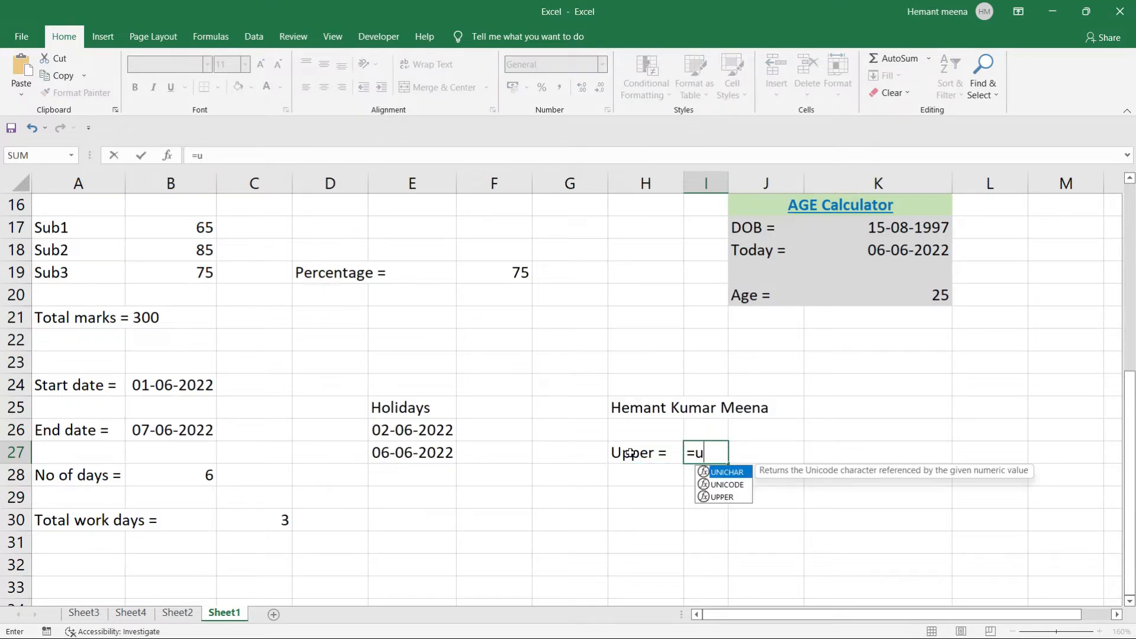
pyautogui.write('ppe')
pyautogui.press('Tab')
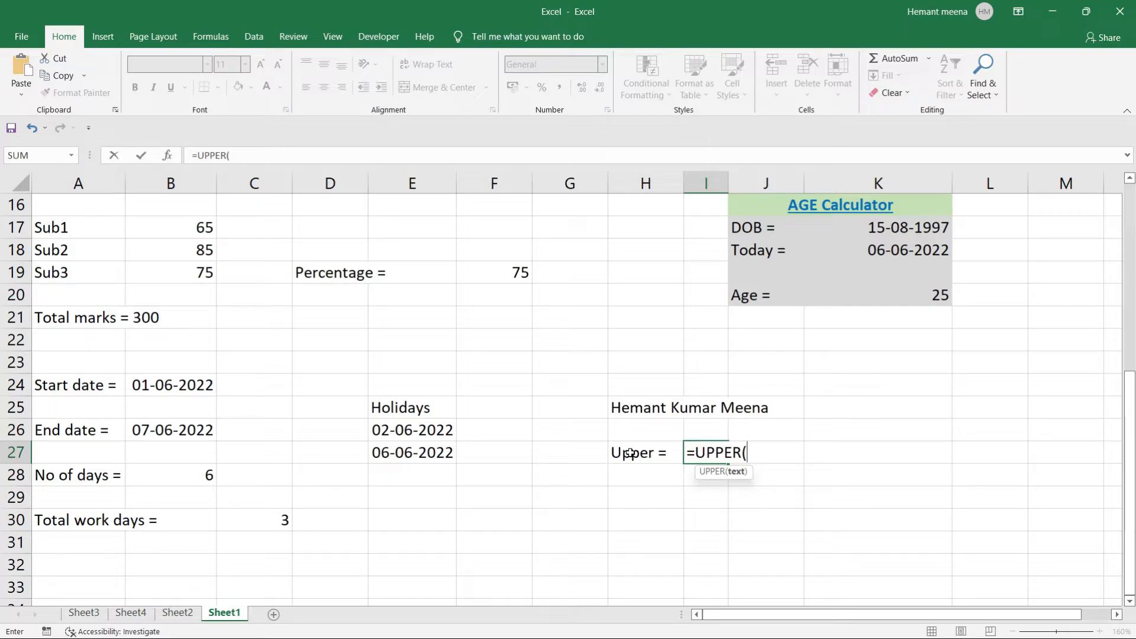
pyautogui.click(630, 406)
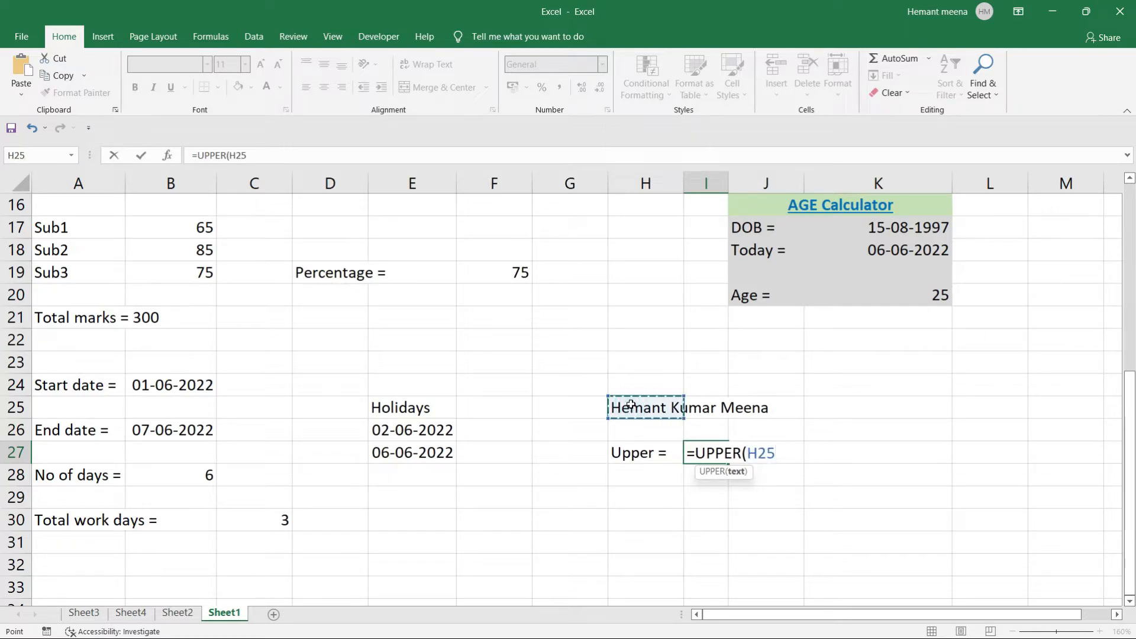
pyautogui.write(')')
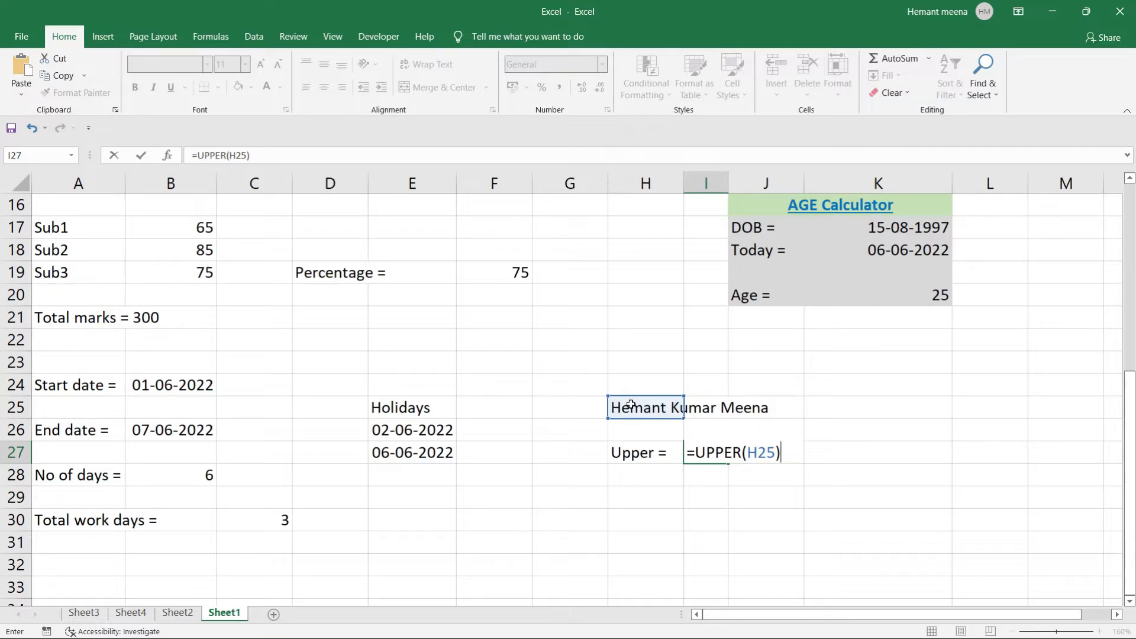
pyautogui.press('Return')
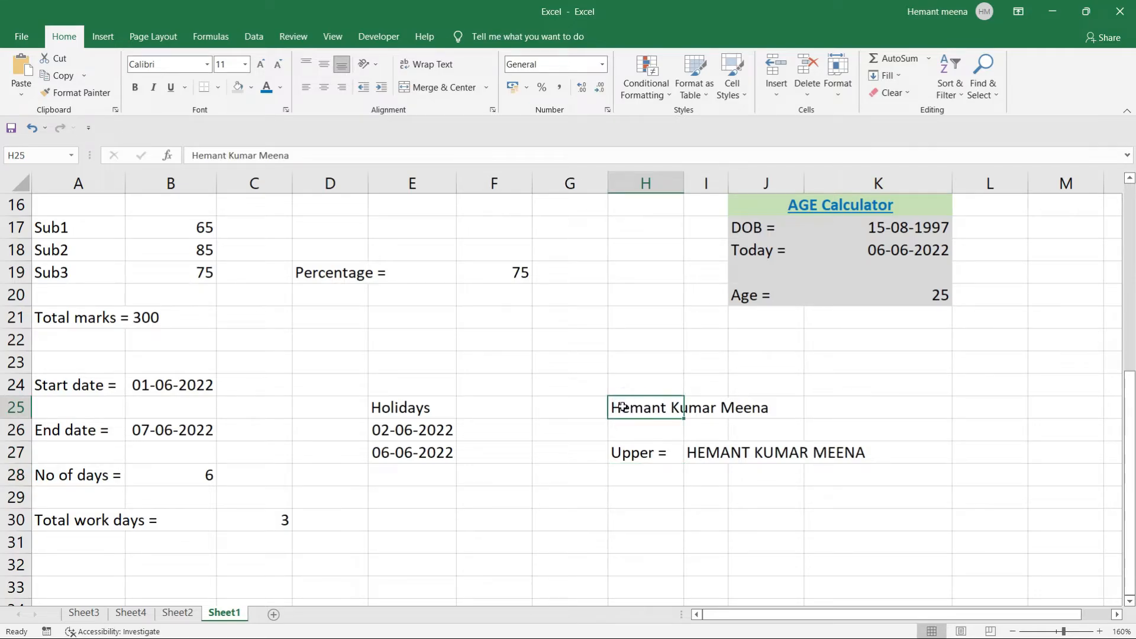
# Retype the name in H25 with lowercase first letters on all three words.
pyautogui.doubleClick(621, 407)
pyautogui.press('BackSpace')
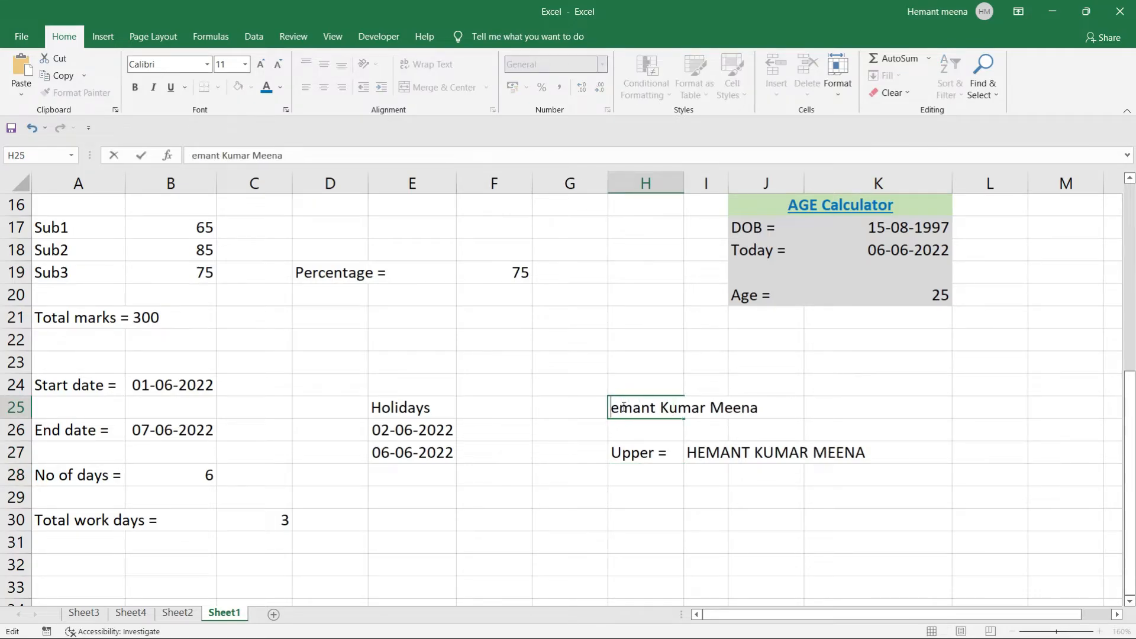
pyautogui.write('h')
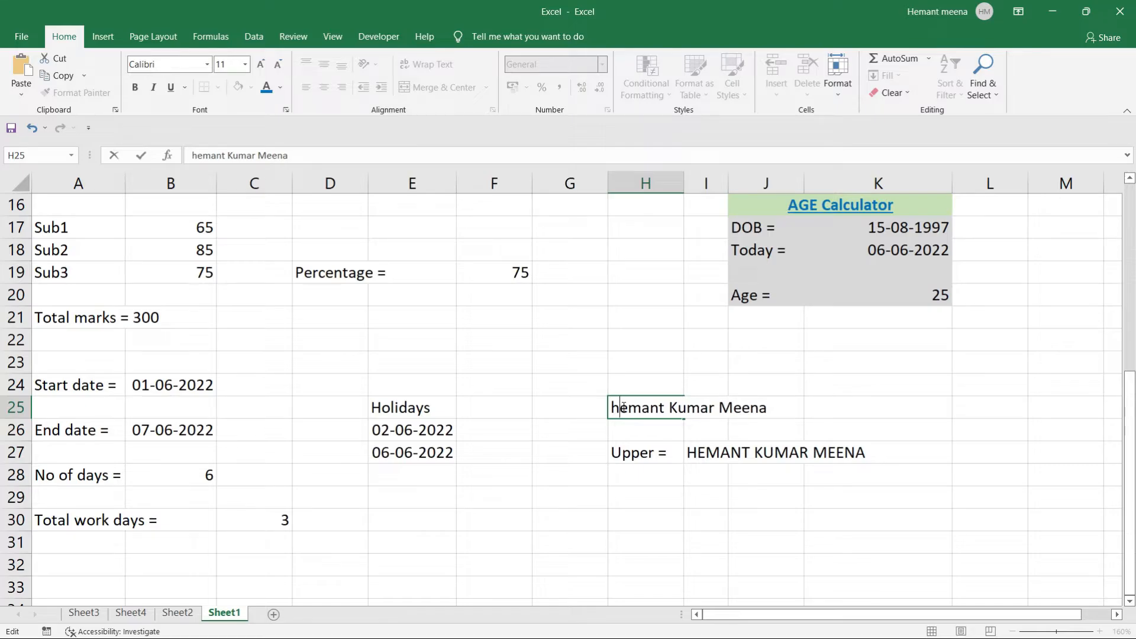
pyautogui.click(679, 407)
pyautogui.press('BackSpace')
pyautogui.write('k')
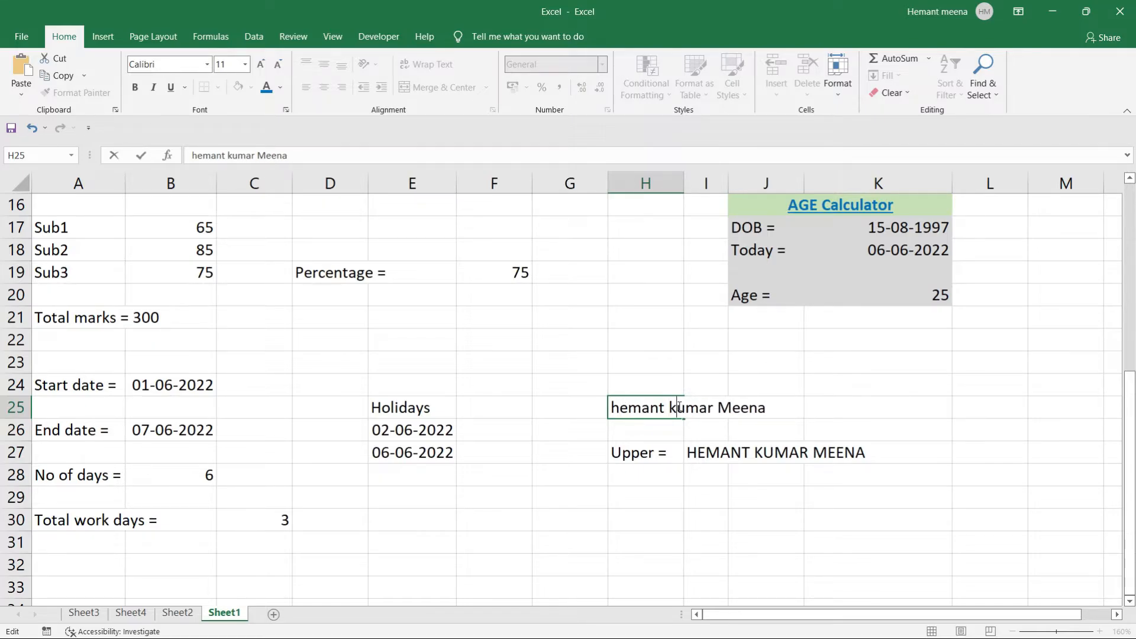
pyautogui.doubleClick(732, 407)
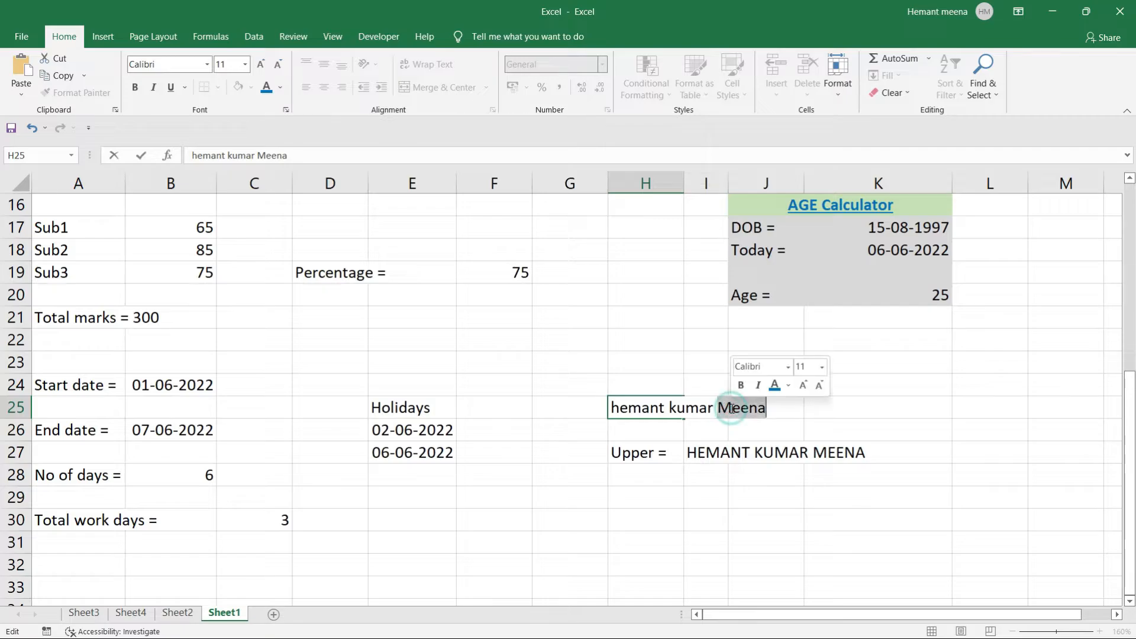
pyautogui.click(731, 408)
pyautogui.press('BackSpace')
pyautogui.write('m')
pyautogui.press('Return')
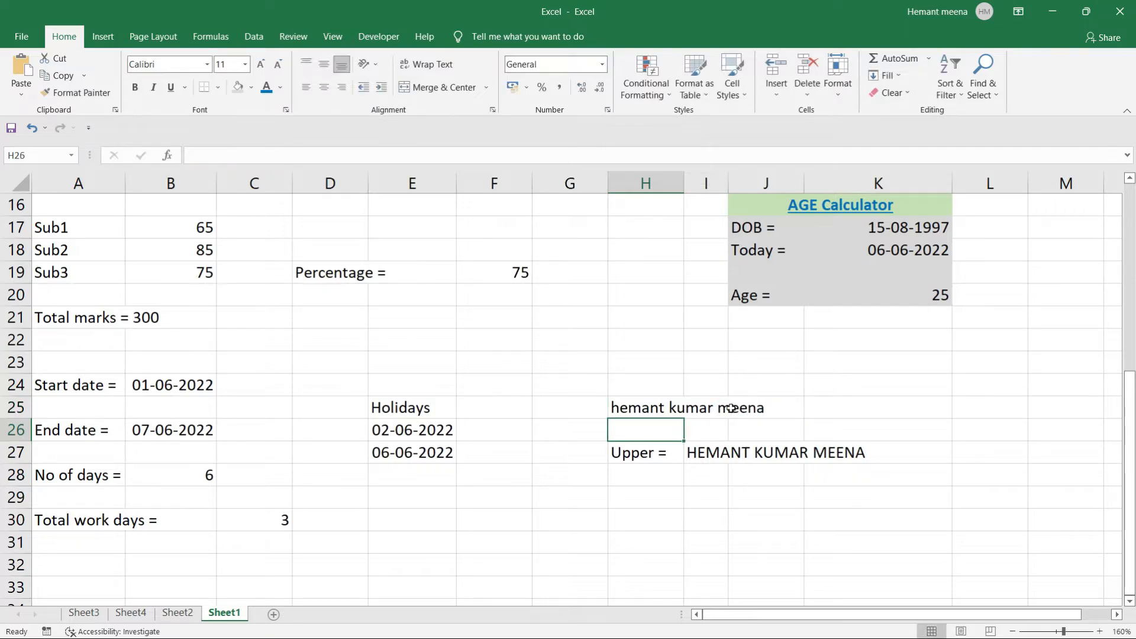
pyautogui.click(834, 410)
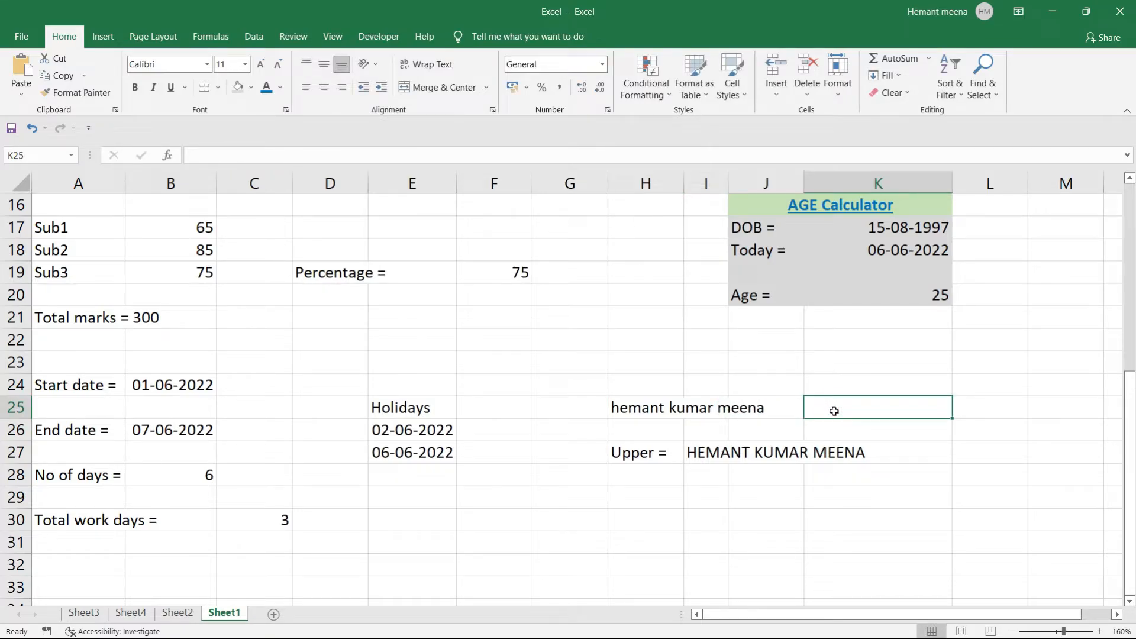
# Label H29 'Lower=' and enter =LOWER(H25) in I29.
pyautogui.click(638, 494)
pyautogui.write('Lowe')
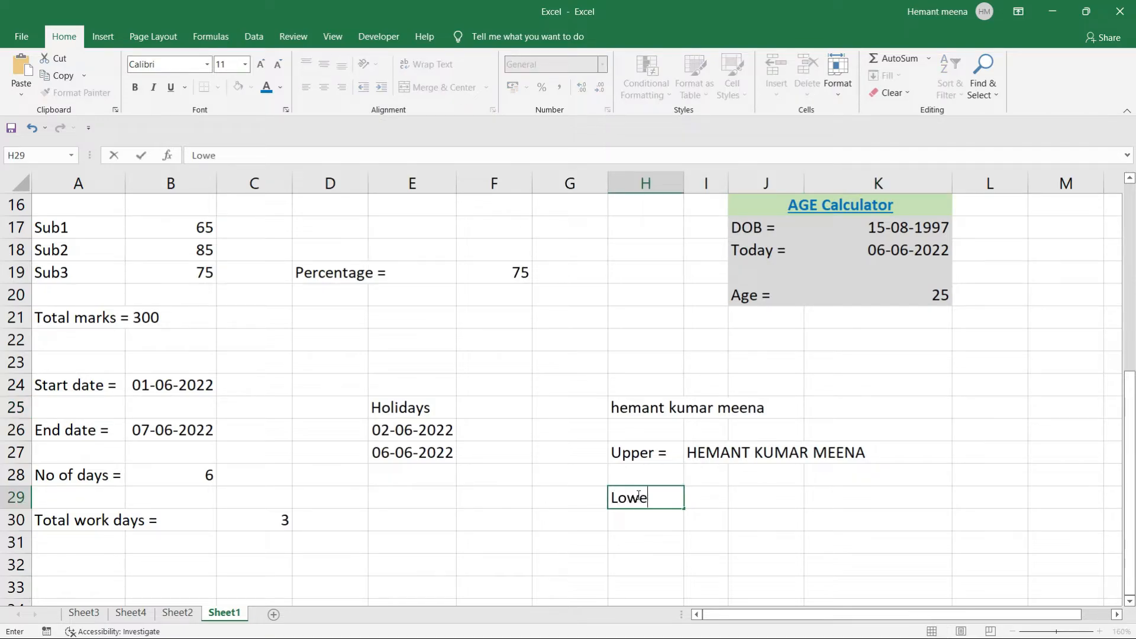
pyautogui.write('r=')
pyautogui.press('Tab')
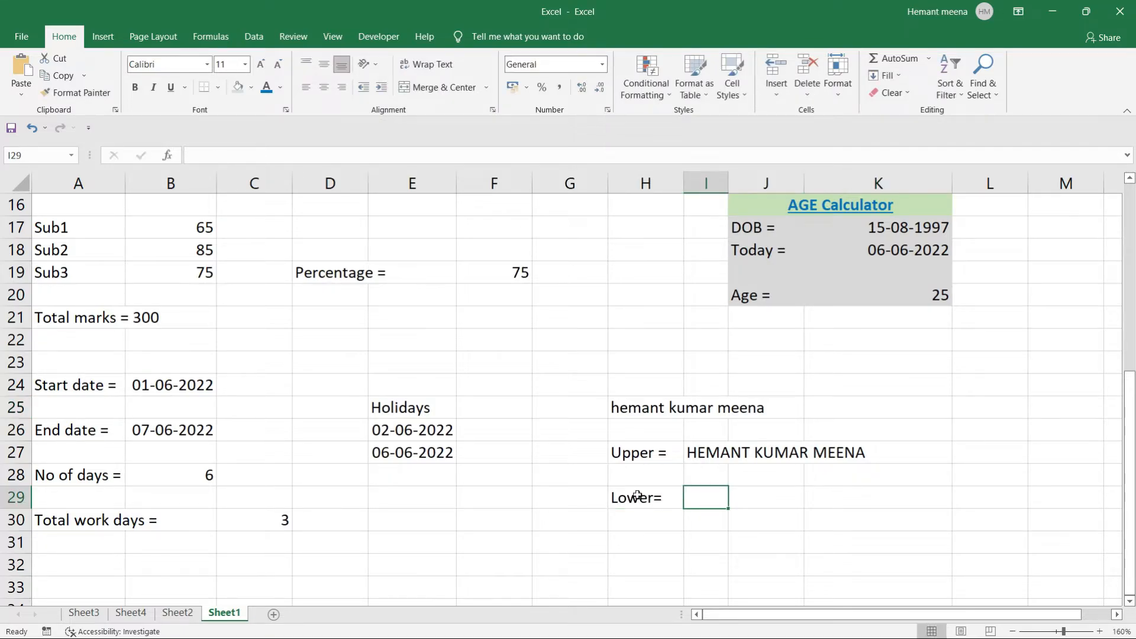
pyautogui.write('=lower')
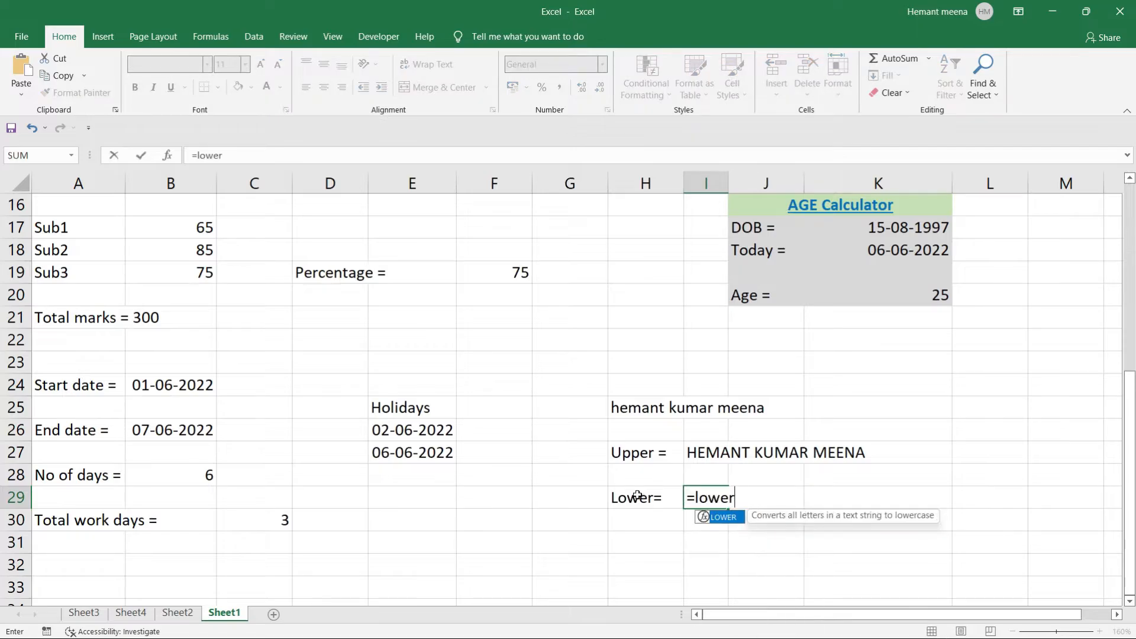
pyautogui.press('Tab')
pyautogui.click(628, 408)
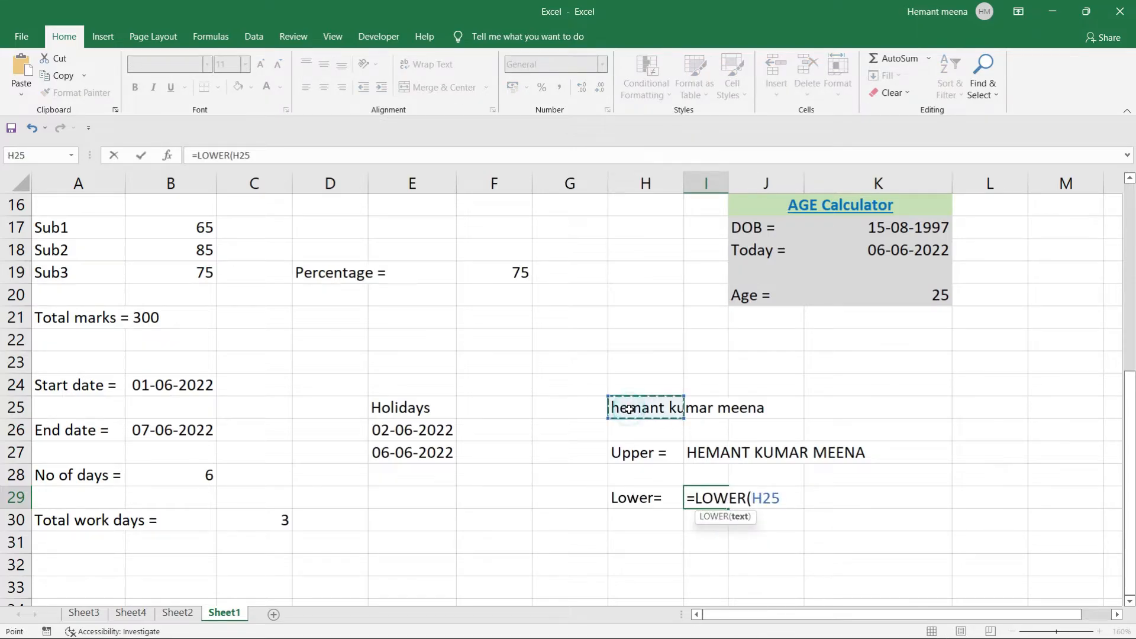
pyautogui.write(')')
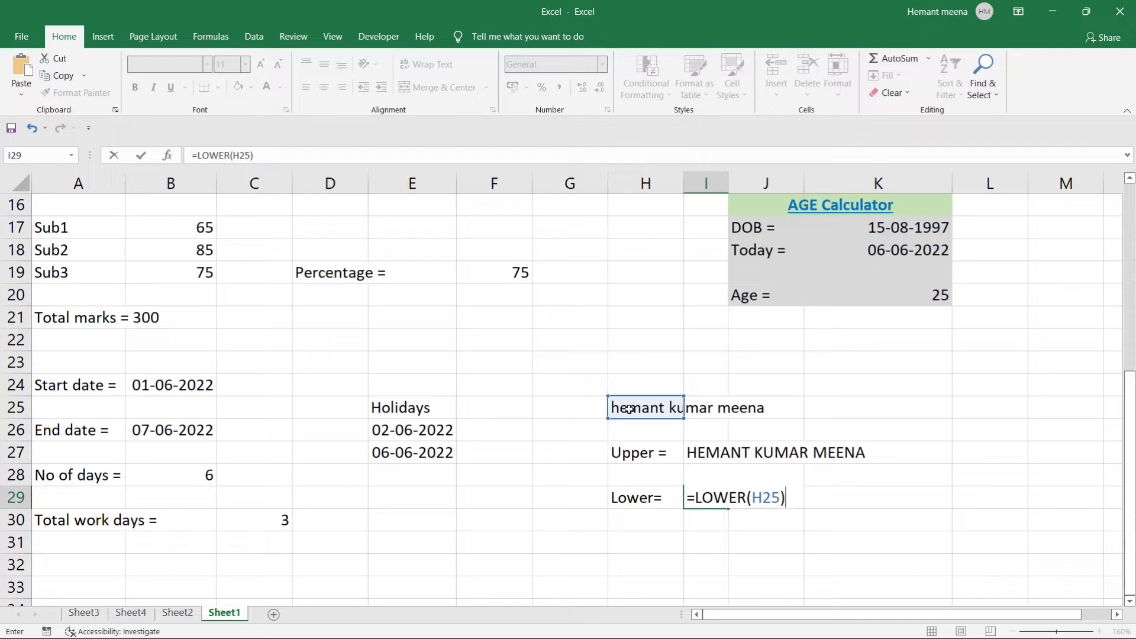
pyautogui.press('Return')
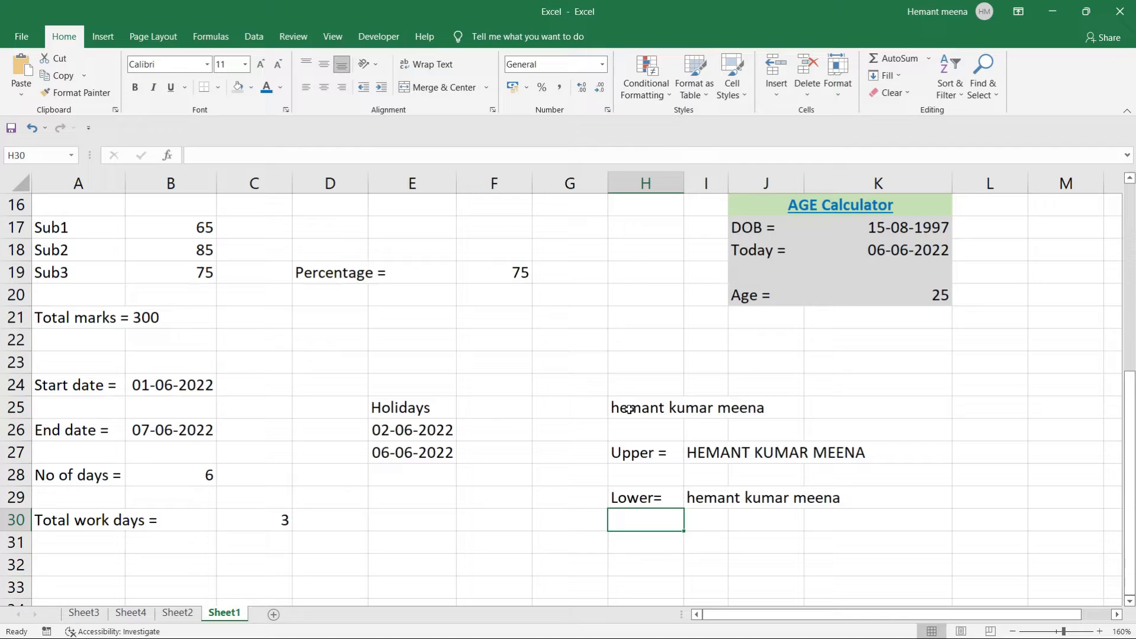
# Type the label 'Proper=' in H31.
pyautogui.press('Down')
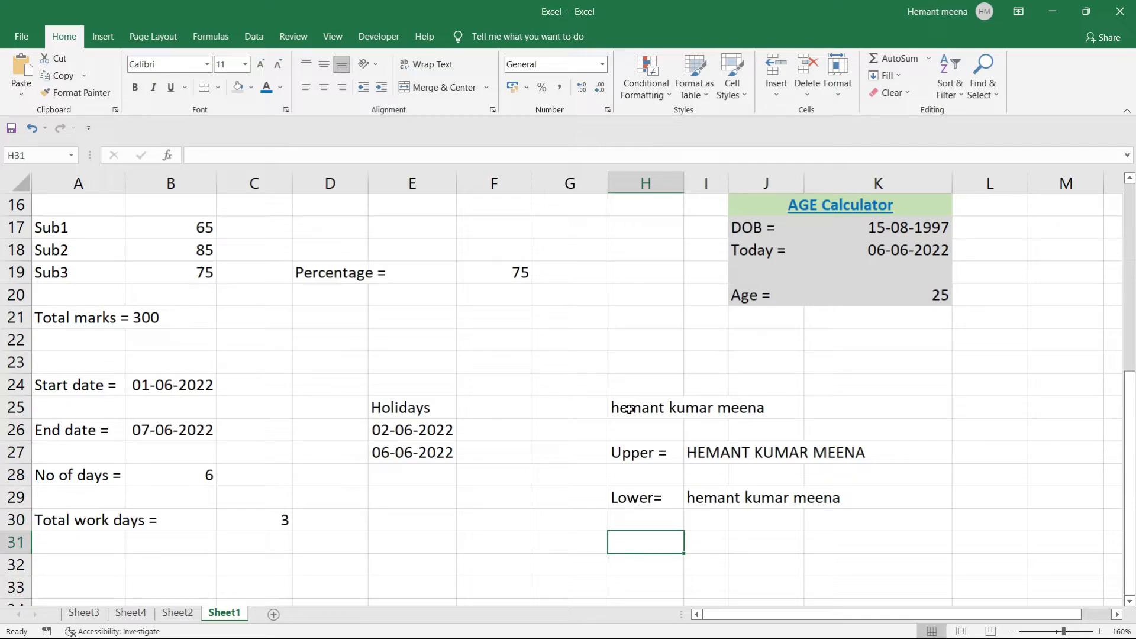
pyautogui.write('Proper ')
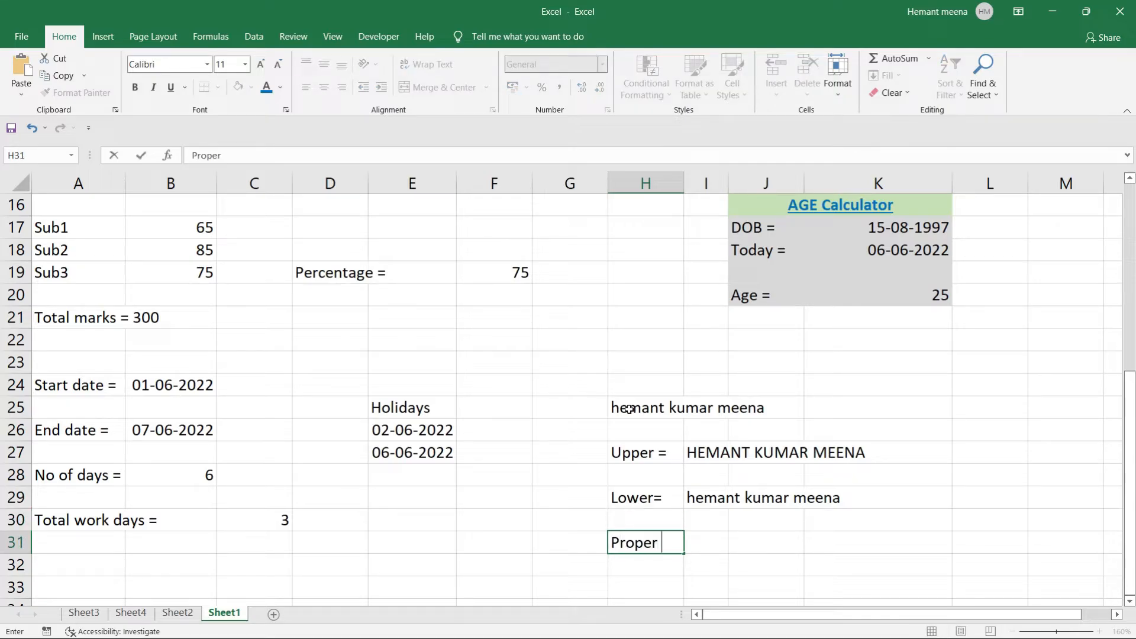
pyautogui.write('=')
pyautogui.press('BackSpace')
pyautogui.press('BackSpace')
pyautogui.write('=')
pyautogui.press('Tab')
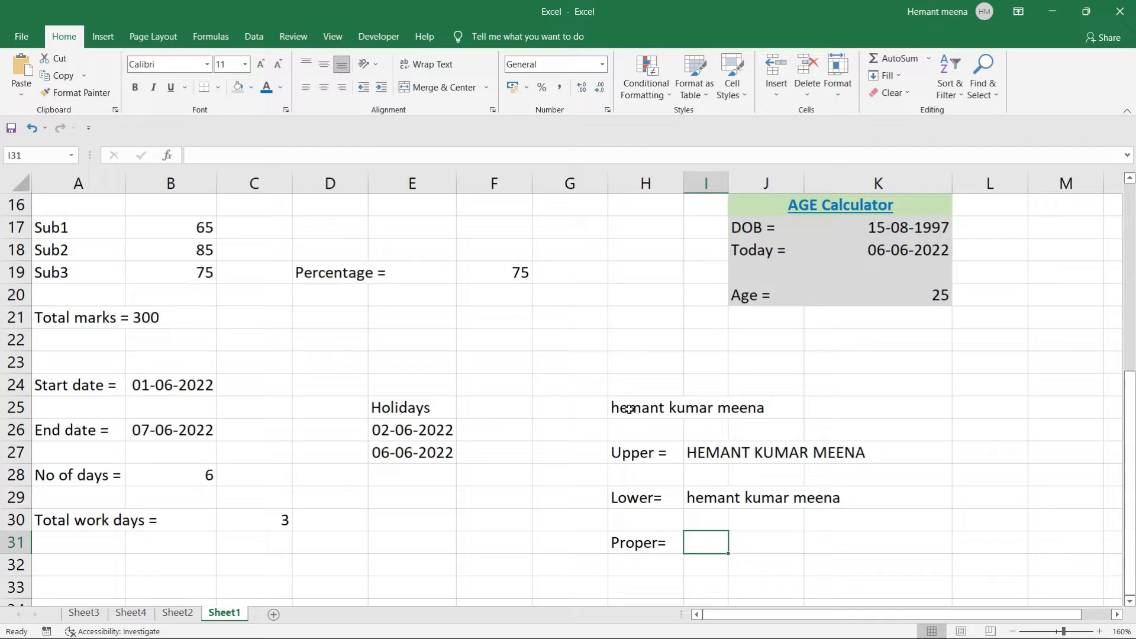
# Enter =PROPER(H25) in I31, fixing the mistaken PROB autocomplete.
pyautogui.write('=pro')
pyautogui.press('Tab')
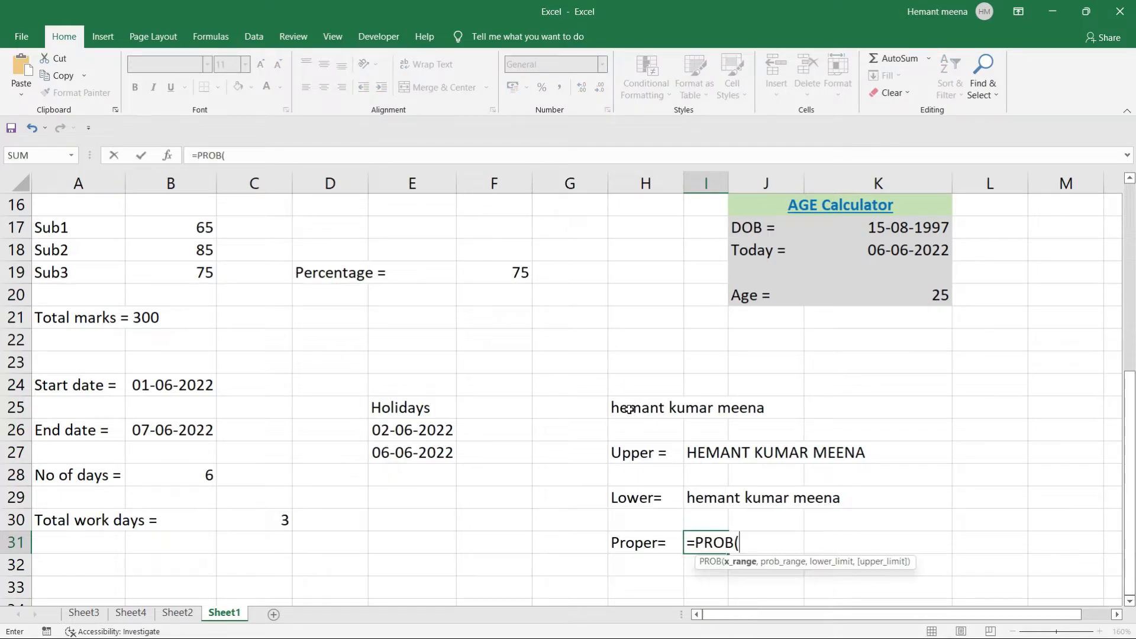
pyautogui.press('BackSpace')
pyautogui.press('BackSpace')
pyautogui.press('BackSpace')
pyautogui.press('BackSpace')
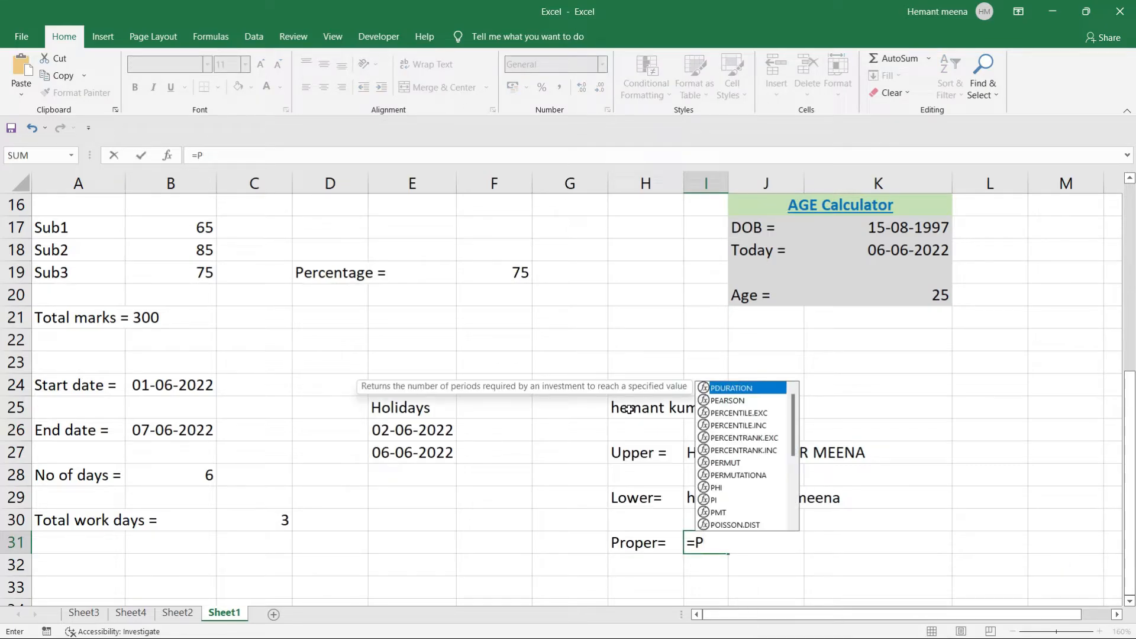
pyautogui.write('roper')
pyautogui.press('Tab')
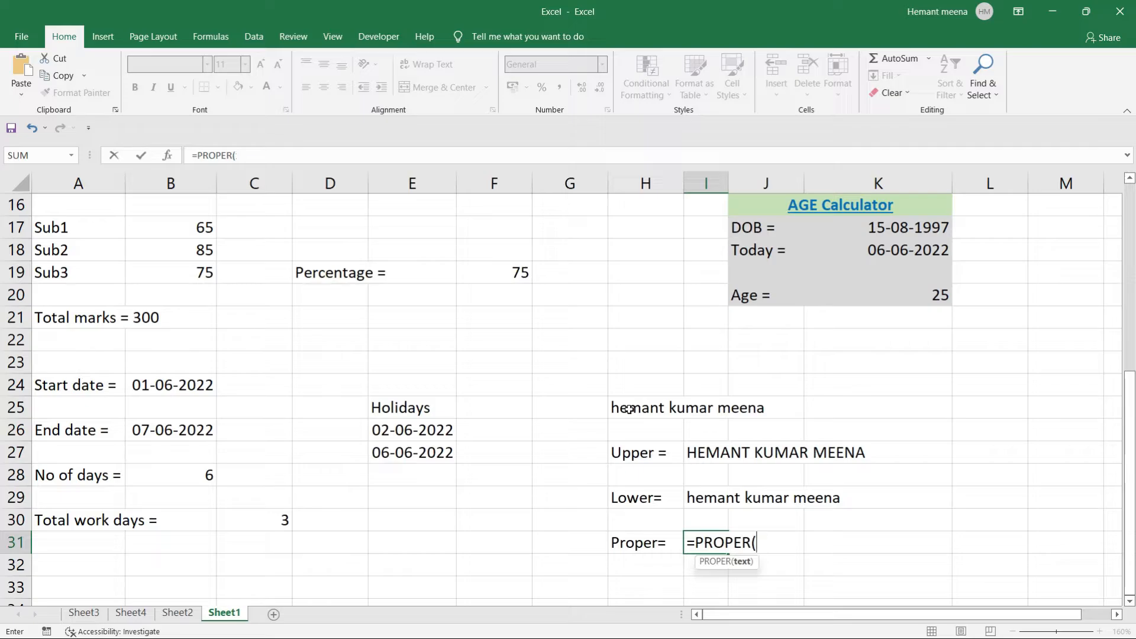
pyautogui.click(638, 407)
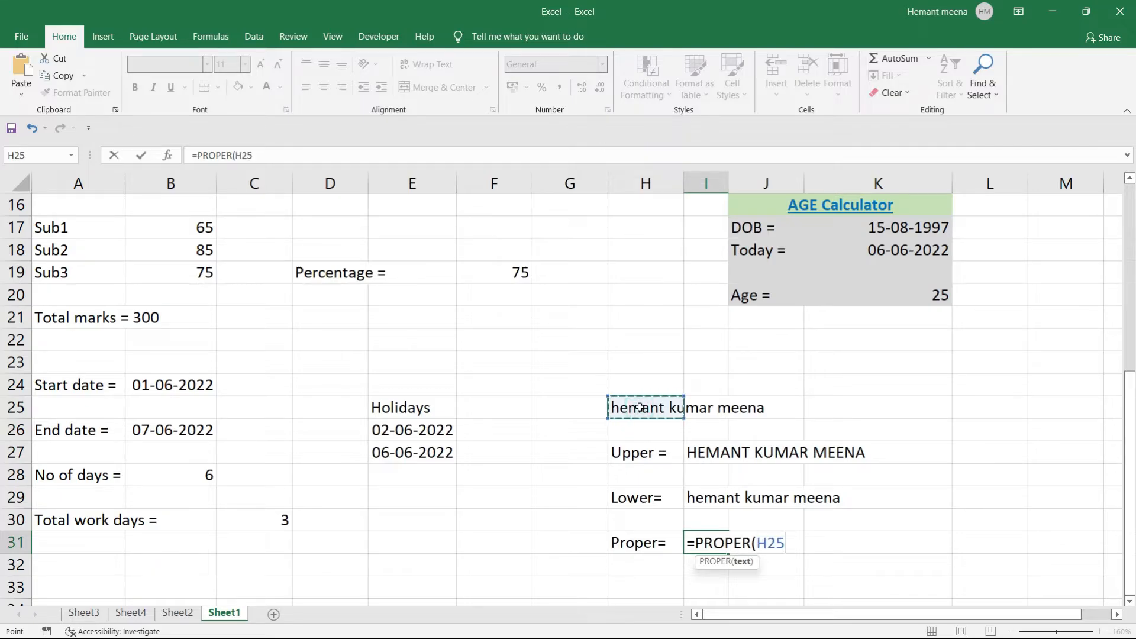
pyautogui.write(')')
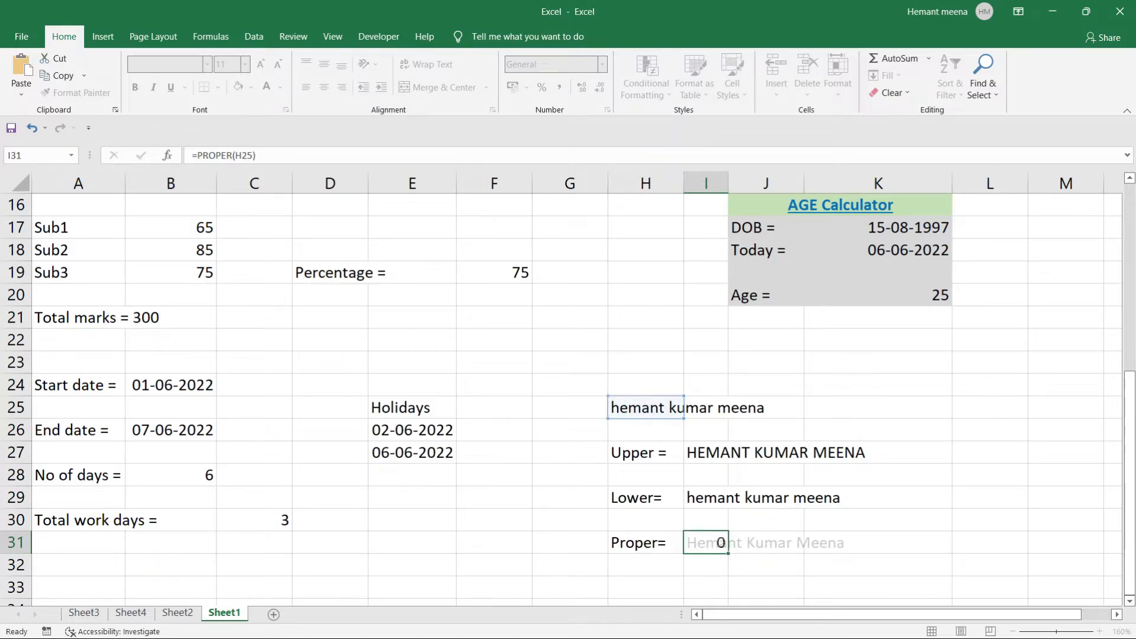
pyautogui.press('Return')
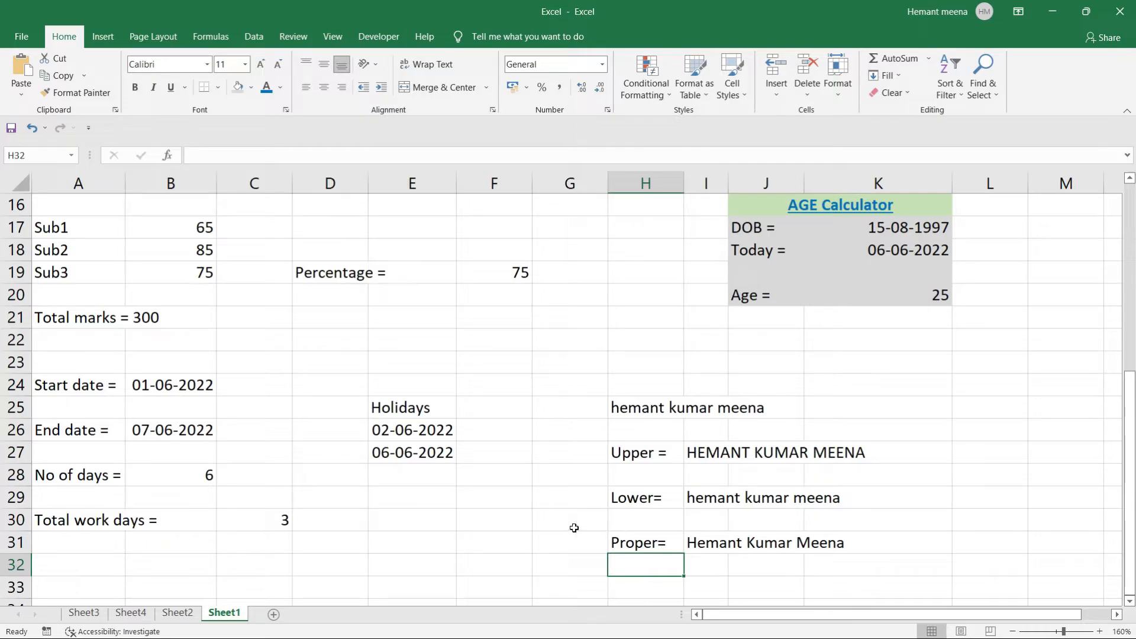
# Type 'Replace =' into H33 and move across to I33.
pyautogui.scroll(-2, 576, 527)
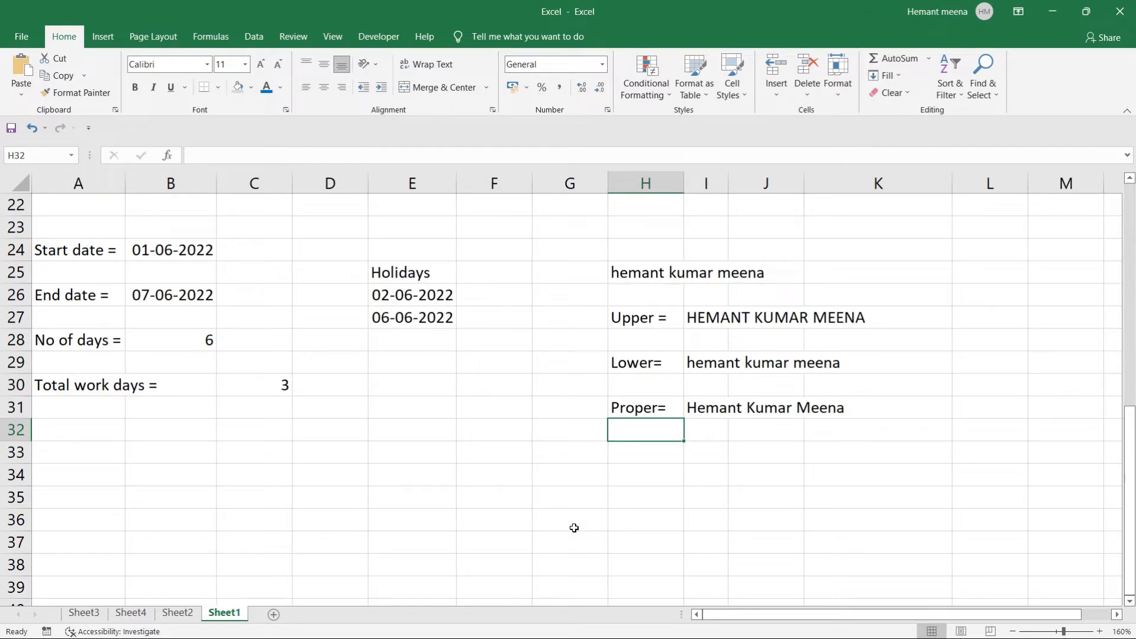
pyautogui.click(654, 453)
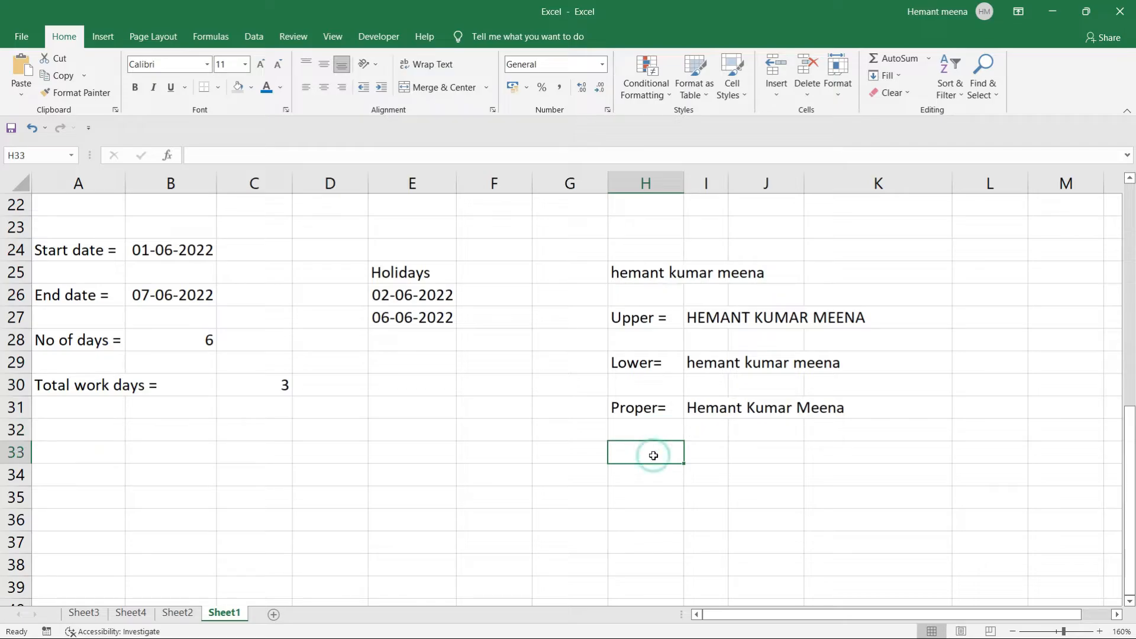
pyautogui.write('Reo')
pyautogui.press('BackSpace')
pyautogui.write('p')
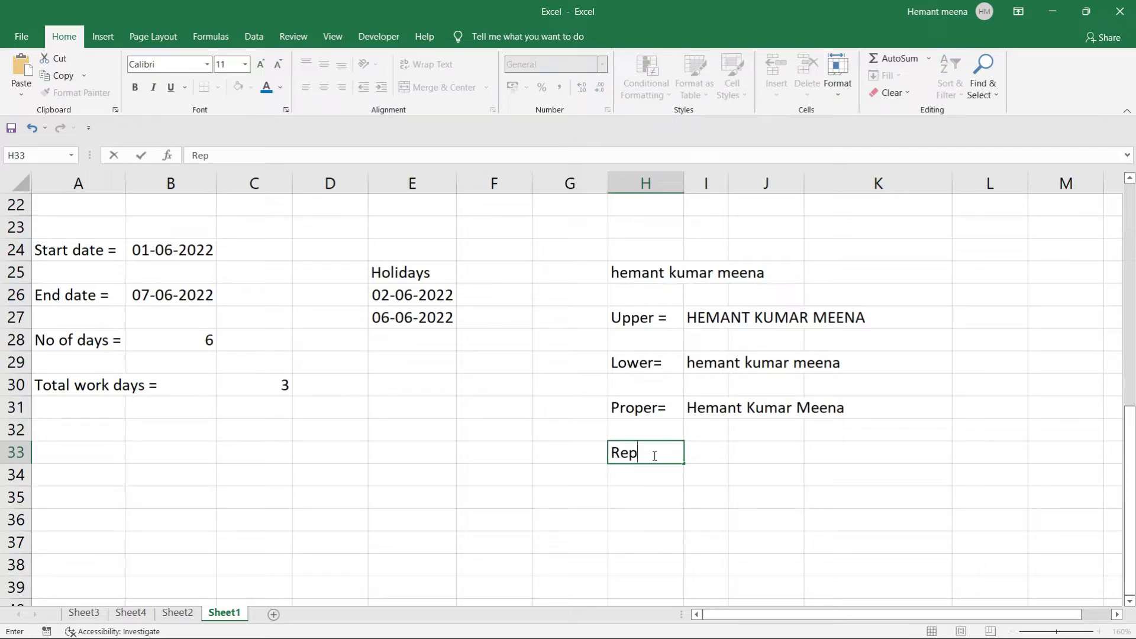
pyautogui.write('lace =')
pyautogui.press('Tab')
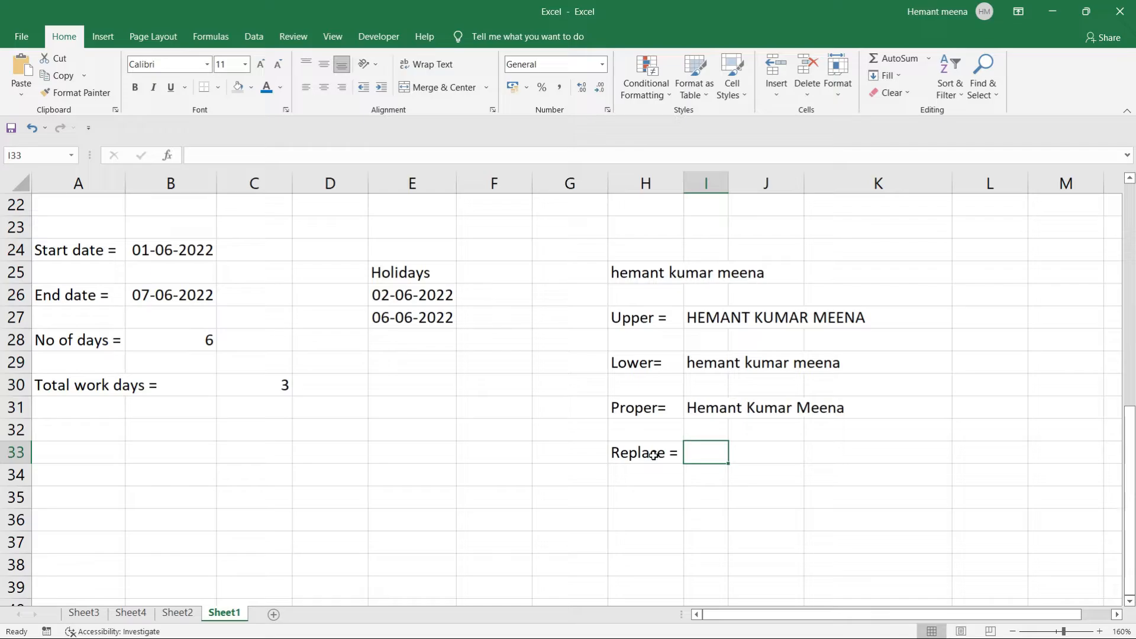
# Start a REPLACE formula on H25 in I33, then abandon the garbled attempt.
pyautogui.write('=')
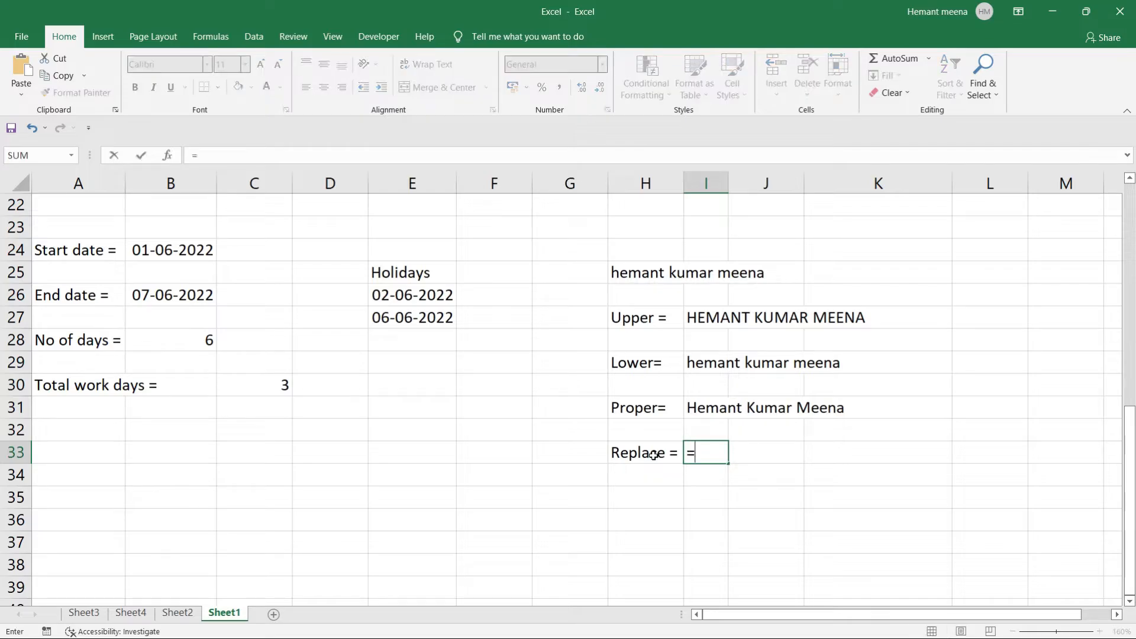
pyautogui.write('repla')
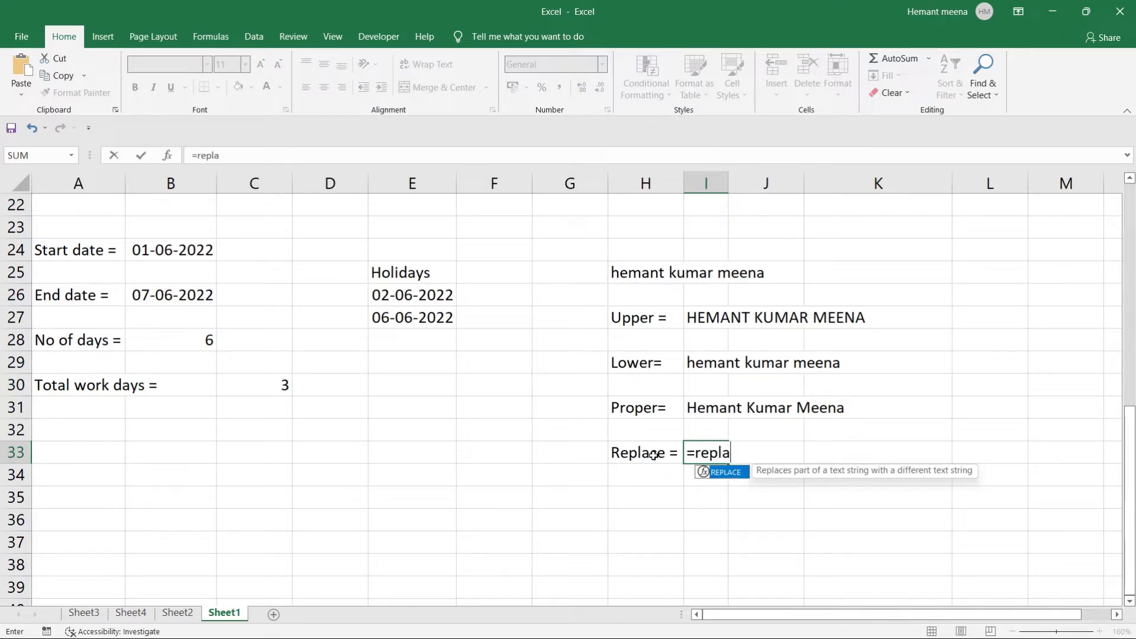
pyautogui.press('Tab')
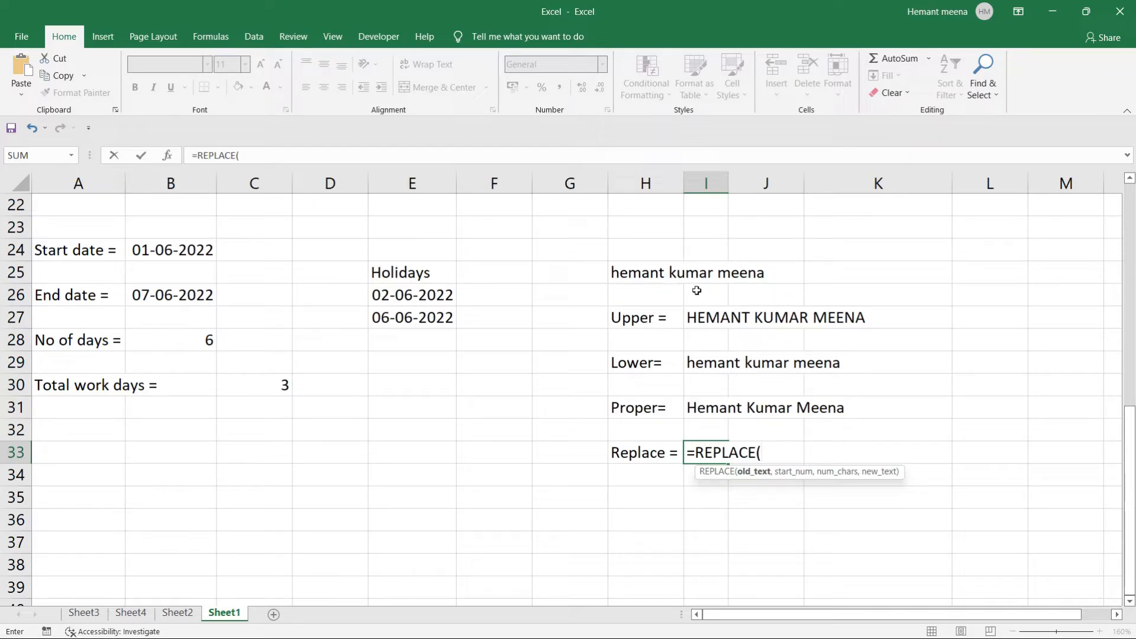
pyautogui.click(659, 273)
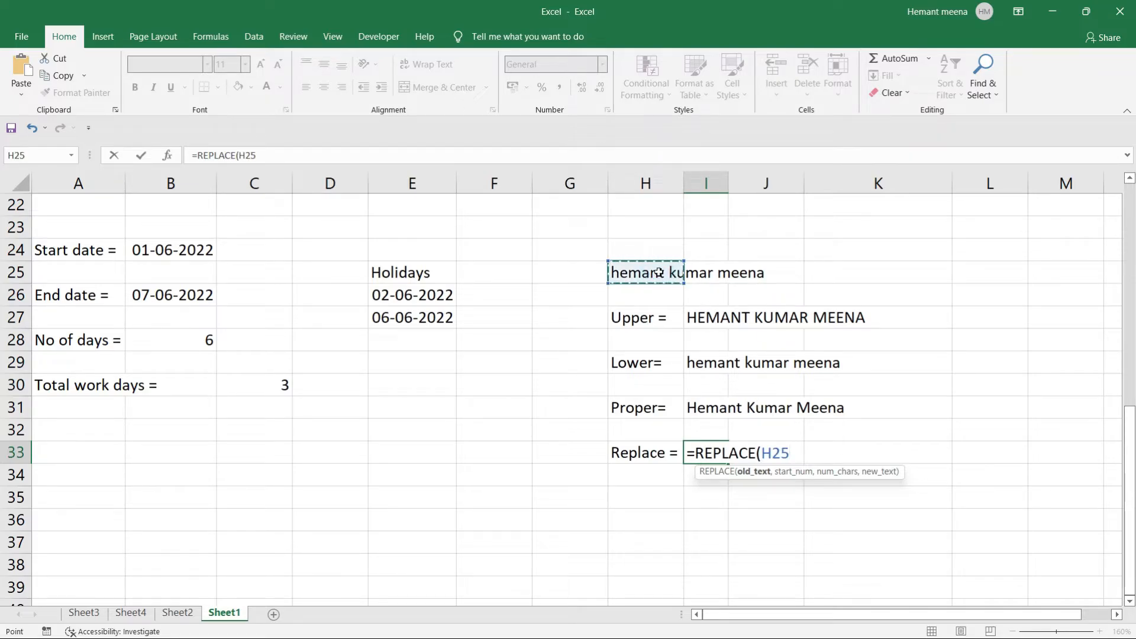
pyautogui.write(',')
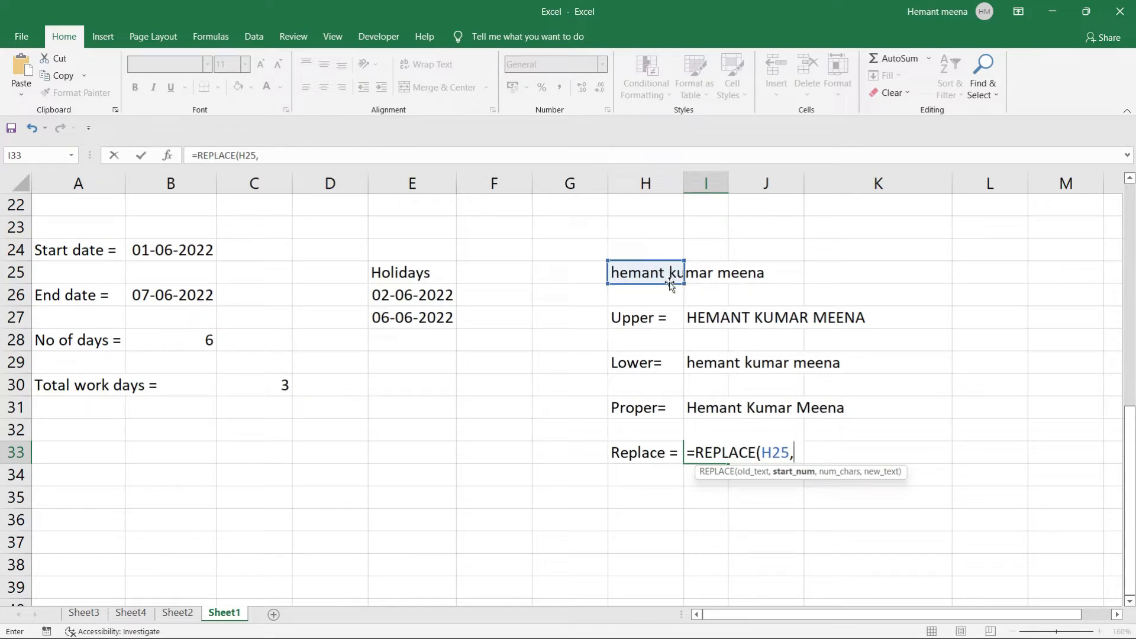
pyautogui.press('Up')
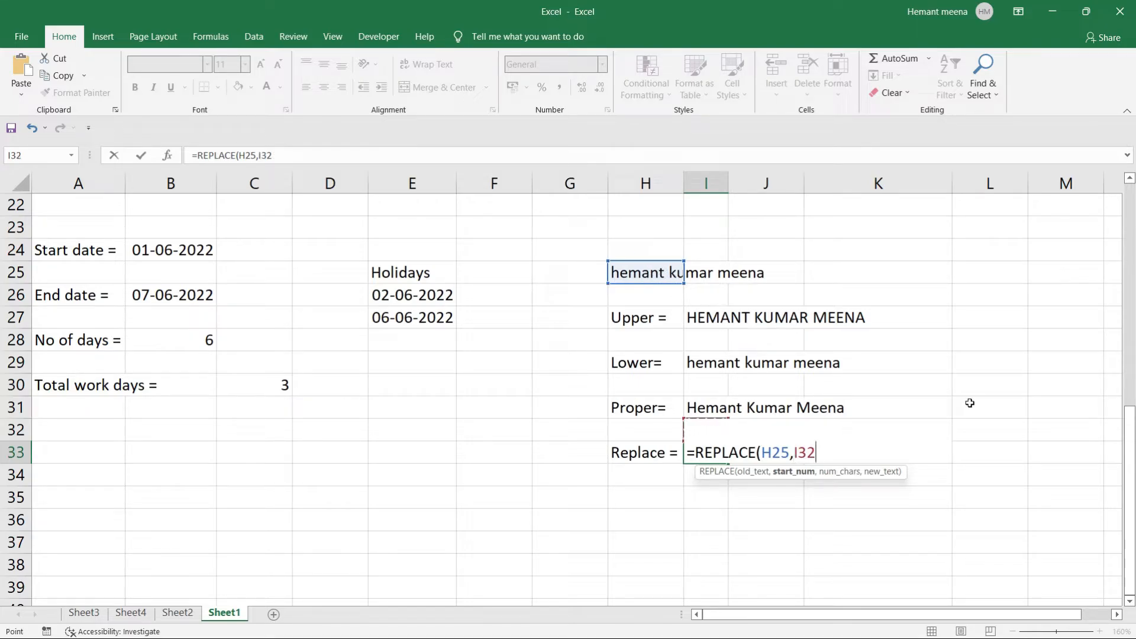
pyautogui.press('BackSpace')
pyautogui.press('BackSpace')
pyautogui.press('BackSpace')
pyautogui.press('Up')
pyautogui.press('BackSpace')
pyautogui.press('BackSpace')
pyautogui.press('BackSpace')
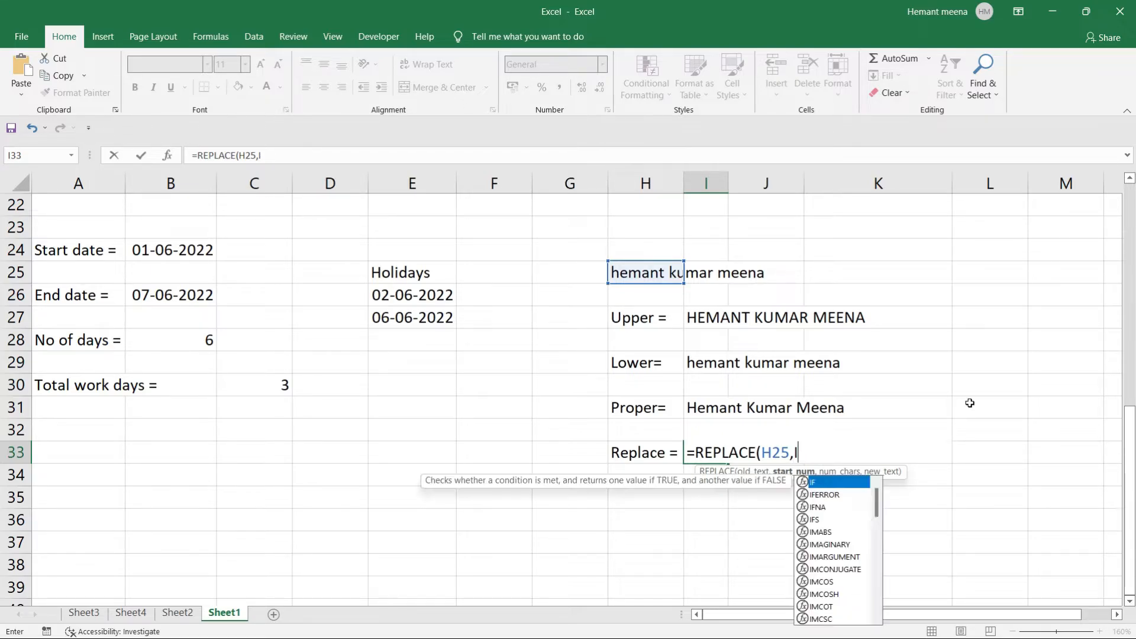
pyautogui.press('BackSpace')
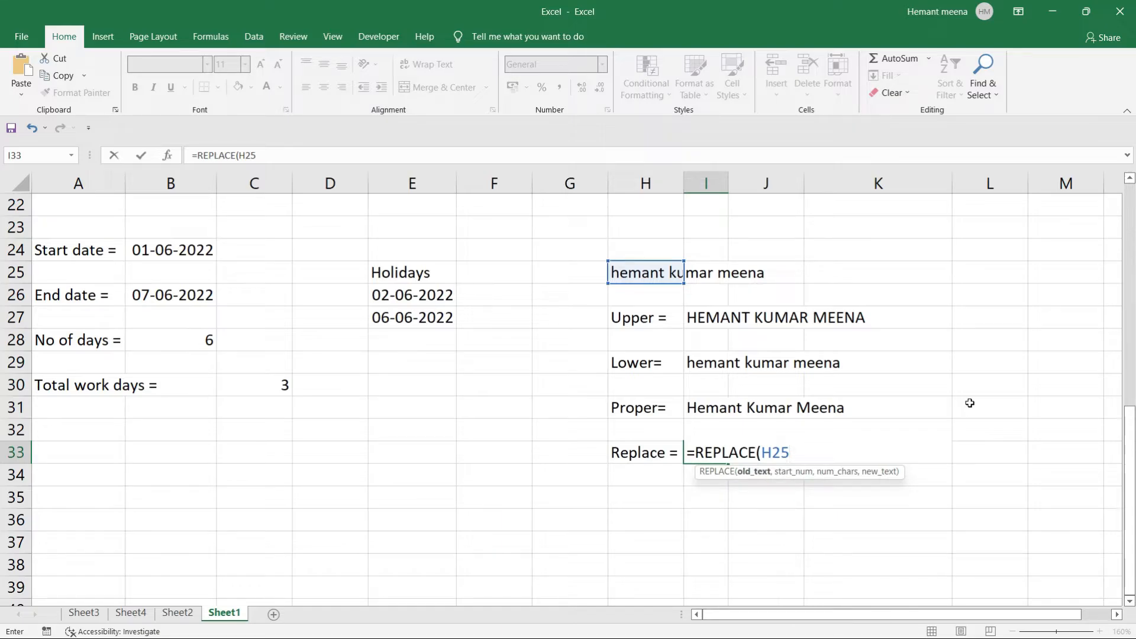
pyautogui.write(',')
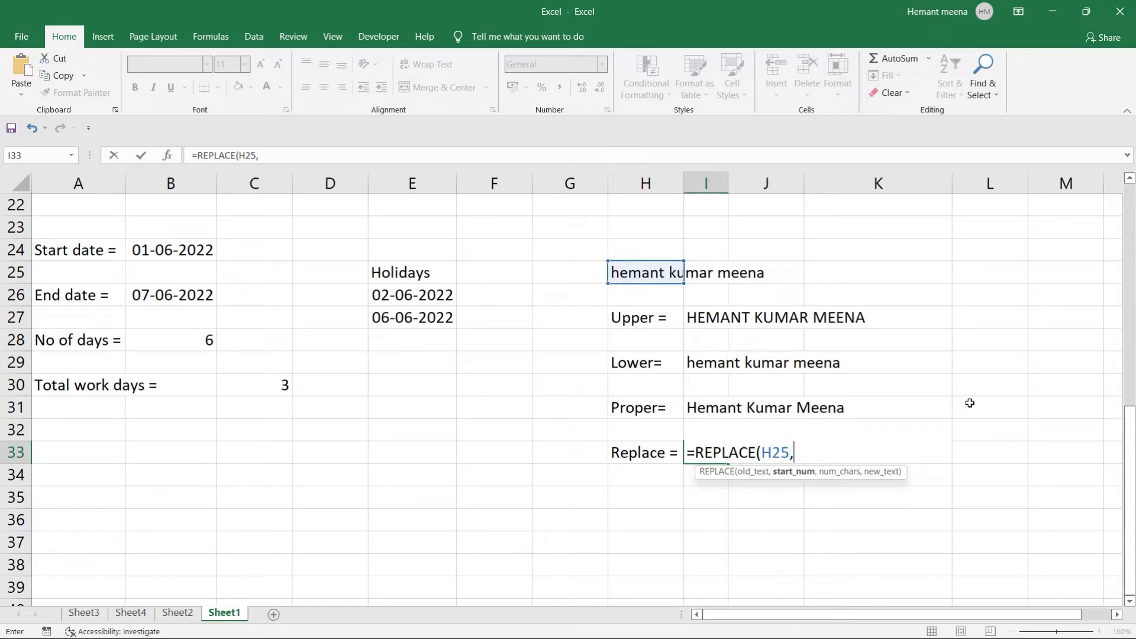
pyautogui.click(790, 495)
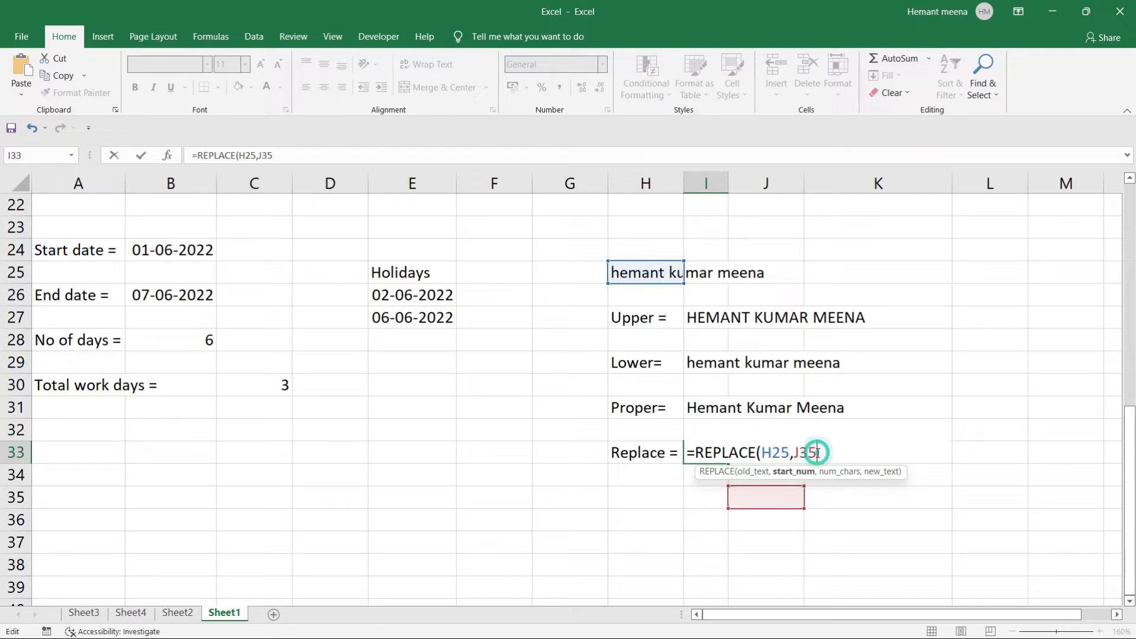
pyautogui.press('Escape')
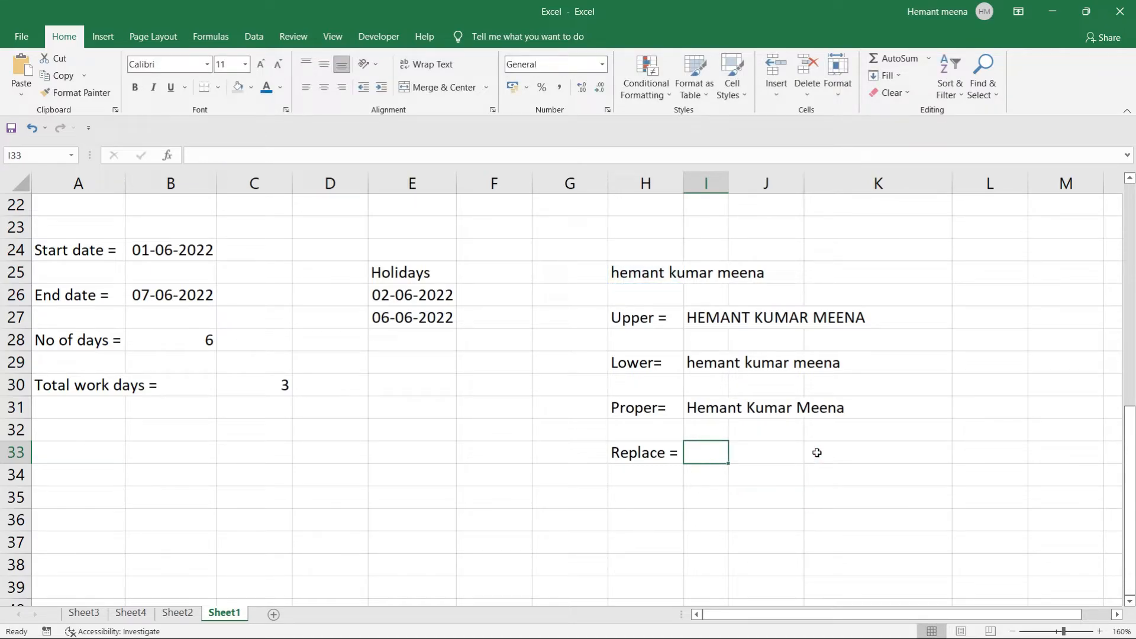
pyautogui.click(789, 491)
# Enter =REPLACE(H25,8,5,"Sharma") in I33 and check the result.
pyautogui.click(696, 449)
pyautogui.write('=rep')
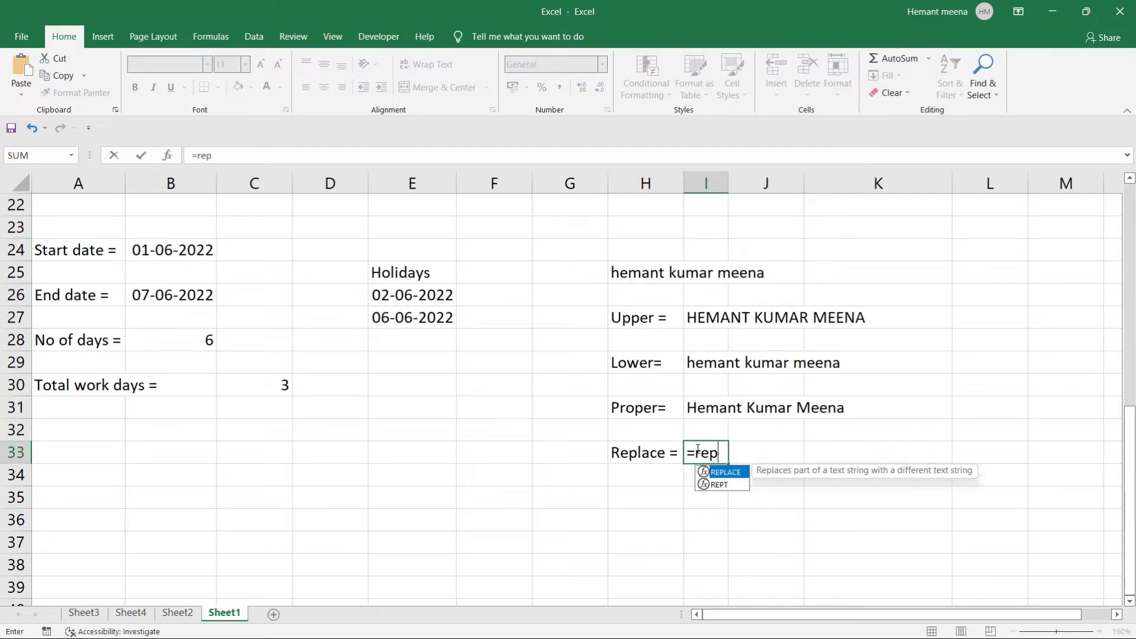
pyautogui.press('Tab')
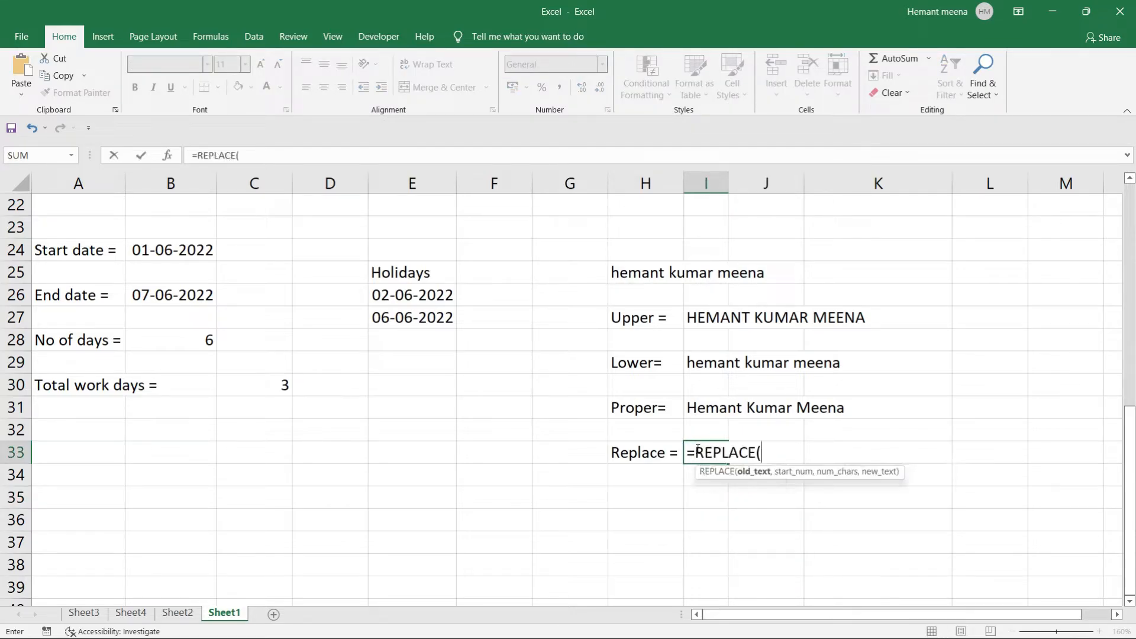
pyautogui.click(637, 276)
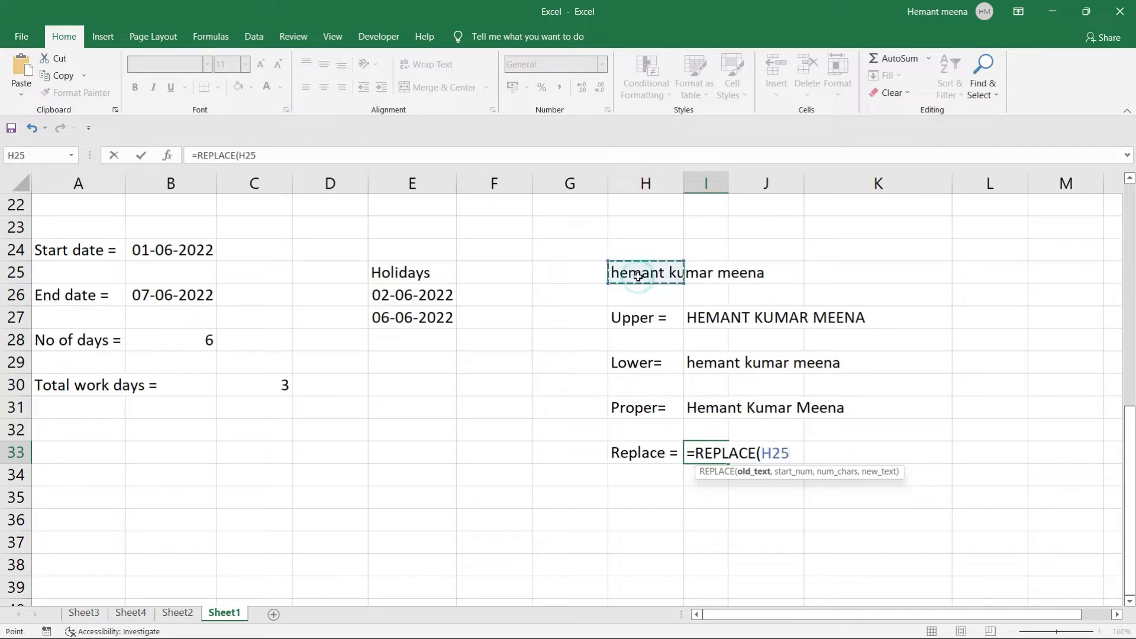
pyautogui.write(',')
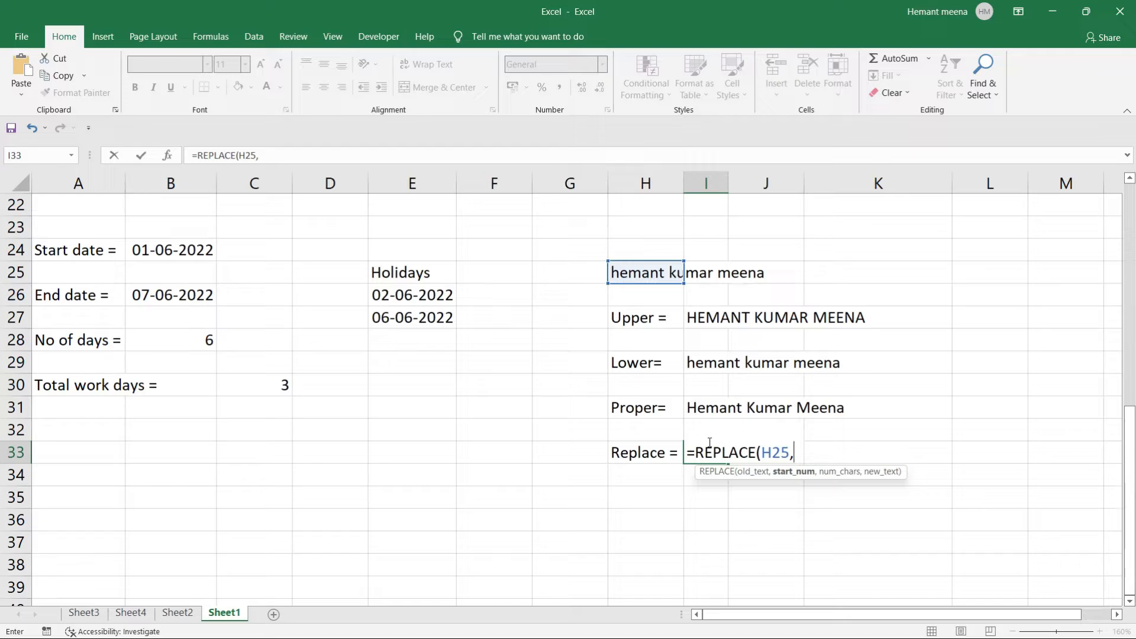
pyautogui.press('Up')
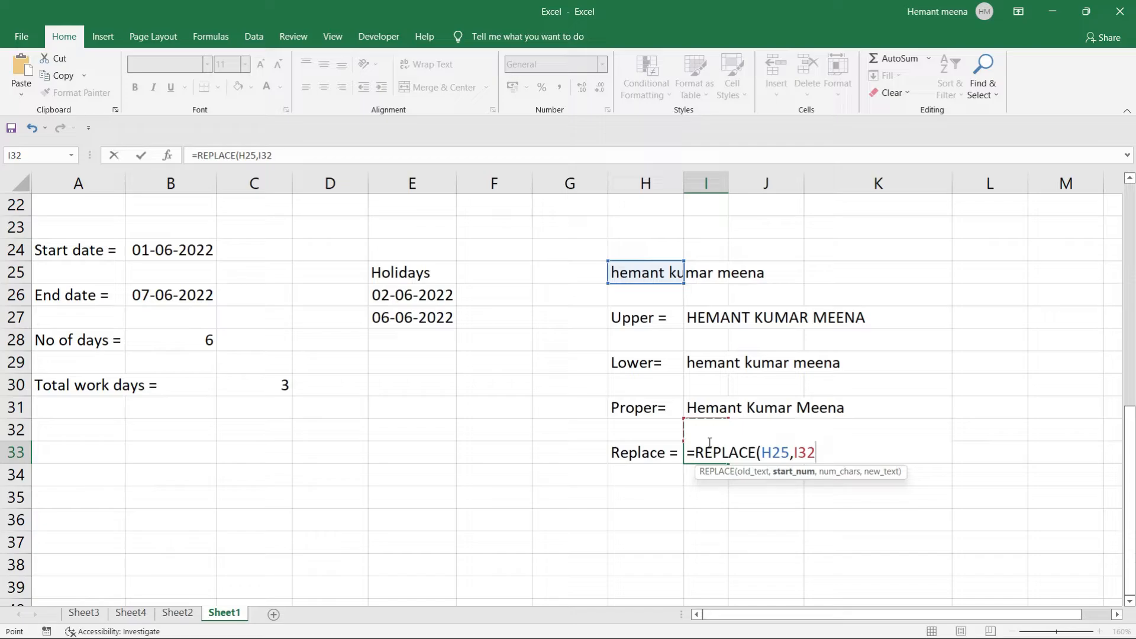
pyautogui.press('BackSpace')
pyautogui.press('BackSpace')
pyautogui.press('BackSpace')
pyautogui.write('8')
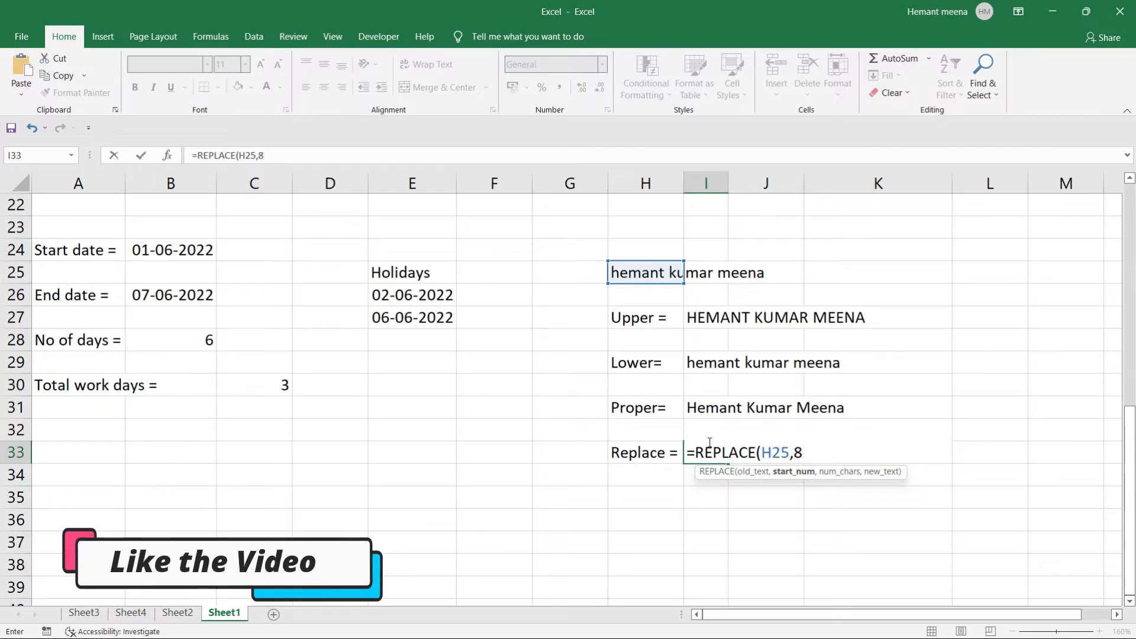
pyautogui.write(',')
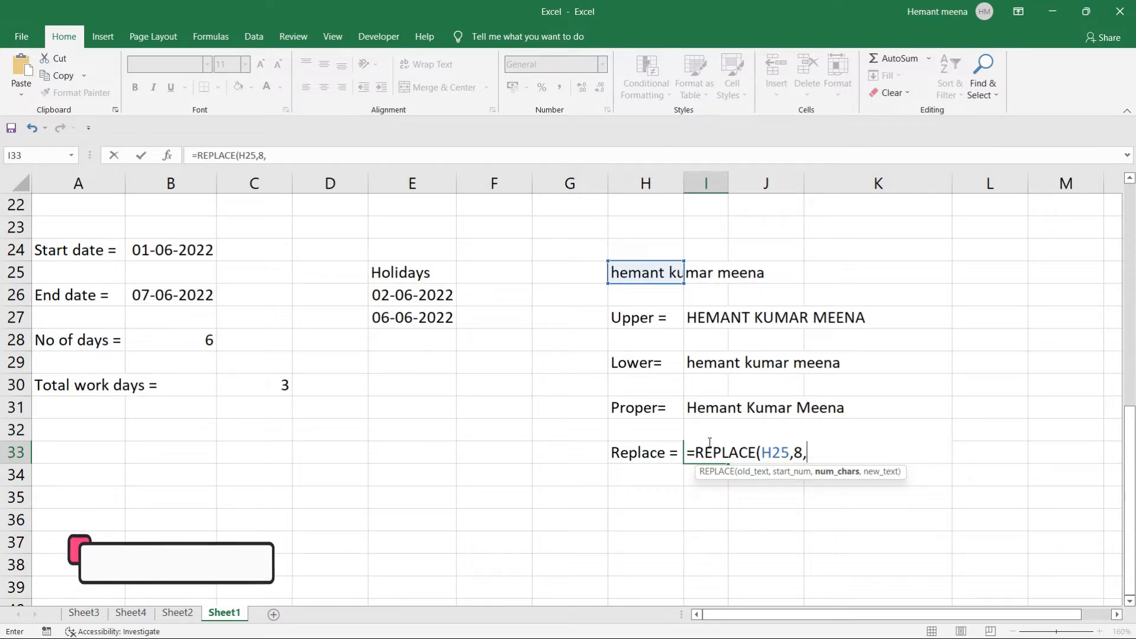
pyautogui.write('5')
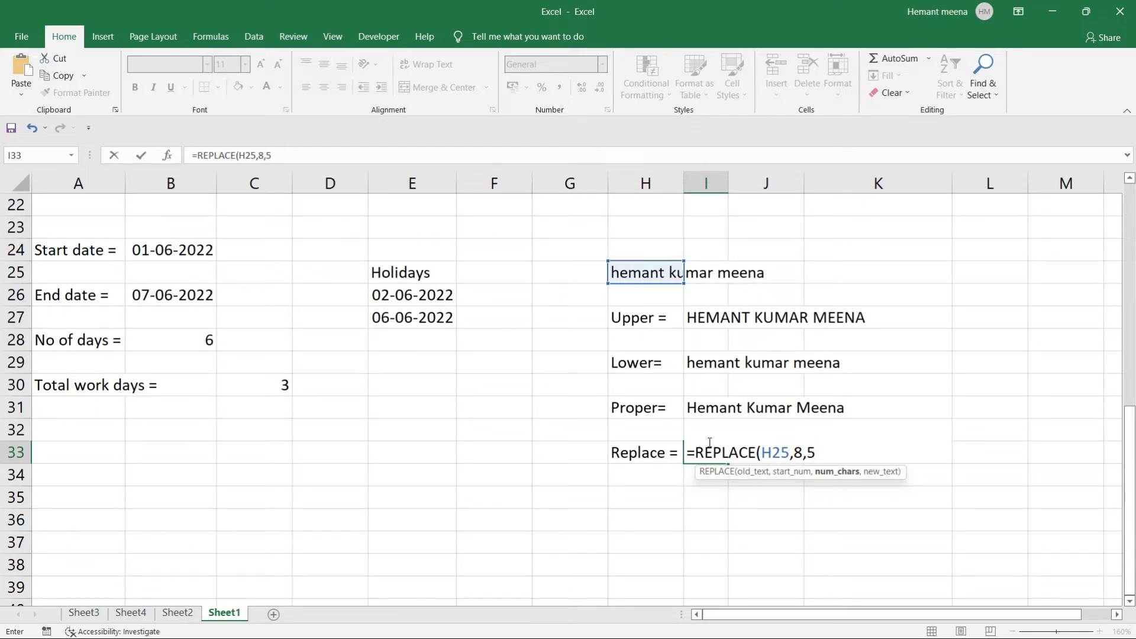
pyautogui.write(',"Sha')
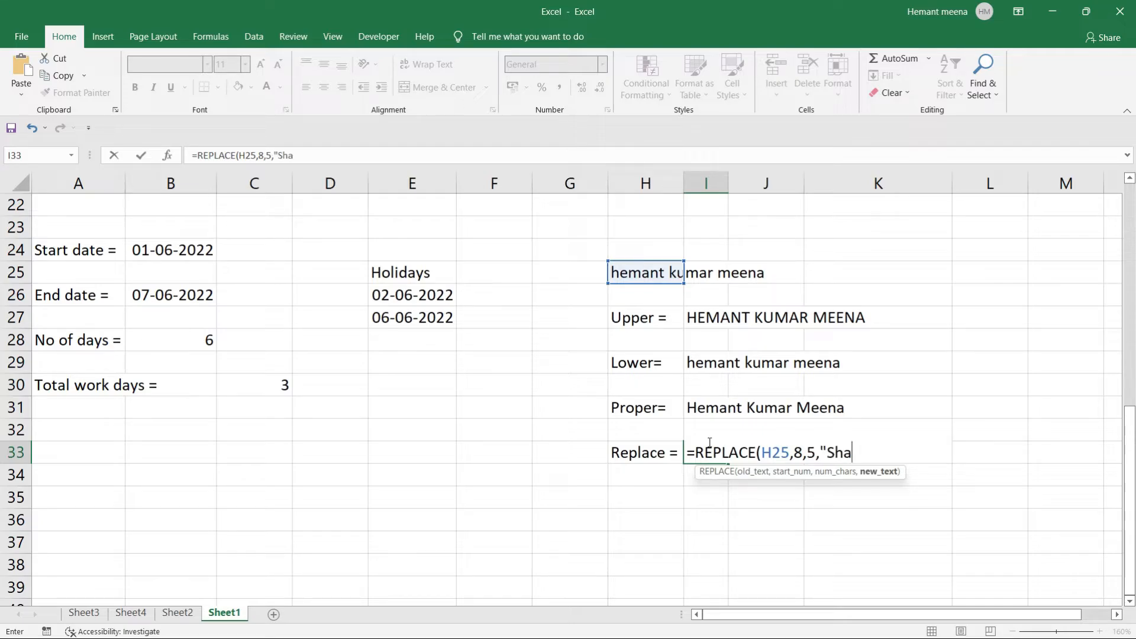
pyautogui.write('rma")')
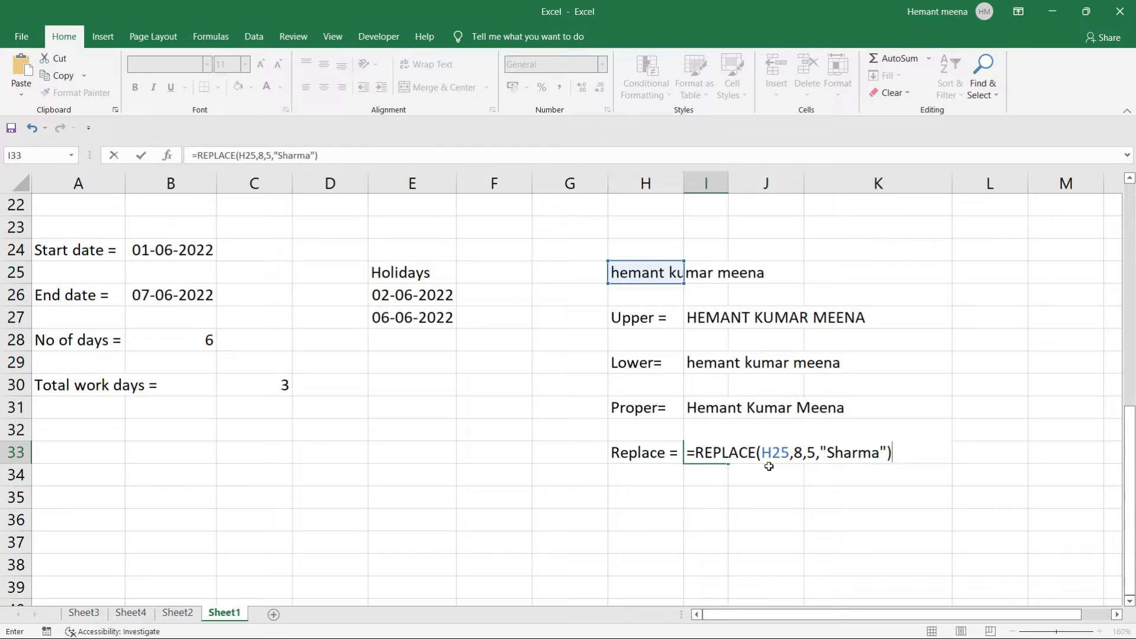
pyautogui.press('Return')
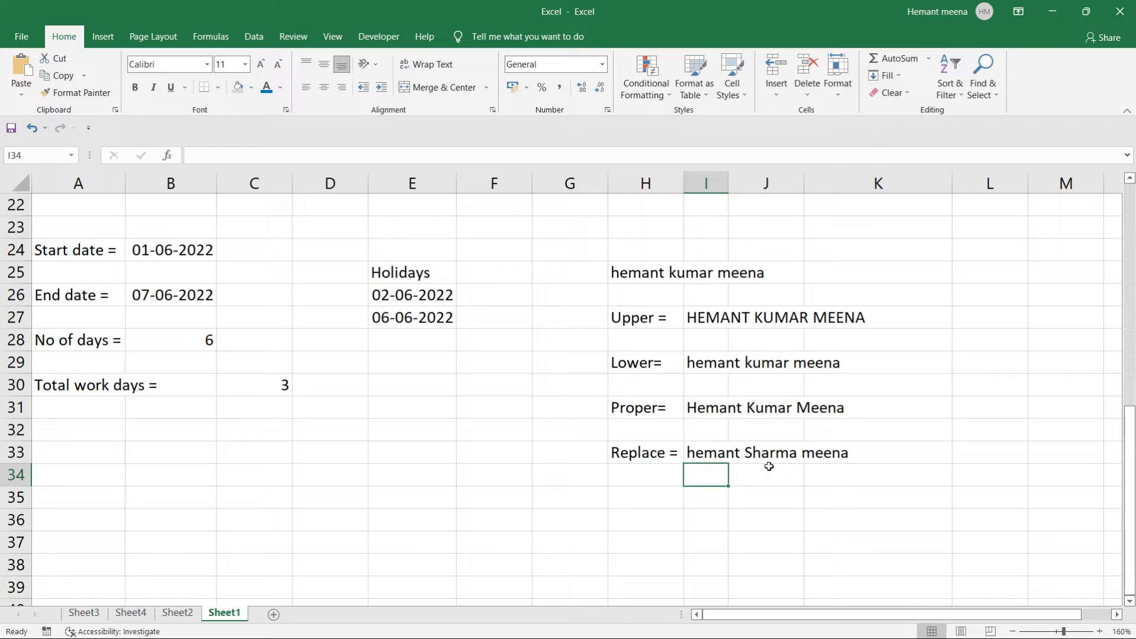
pyautogui.click(710, 450)
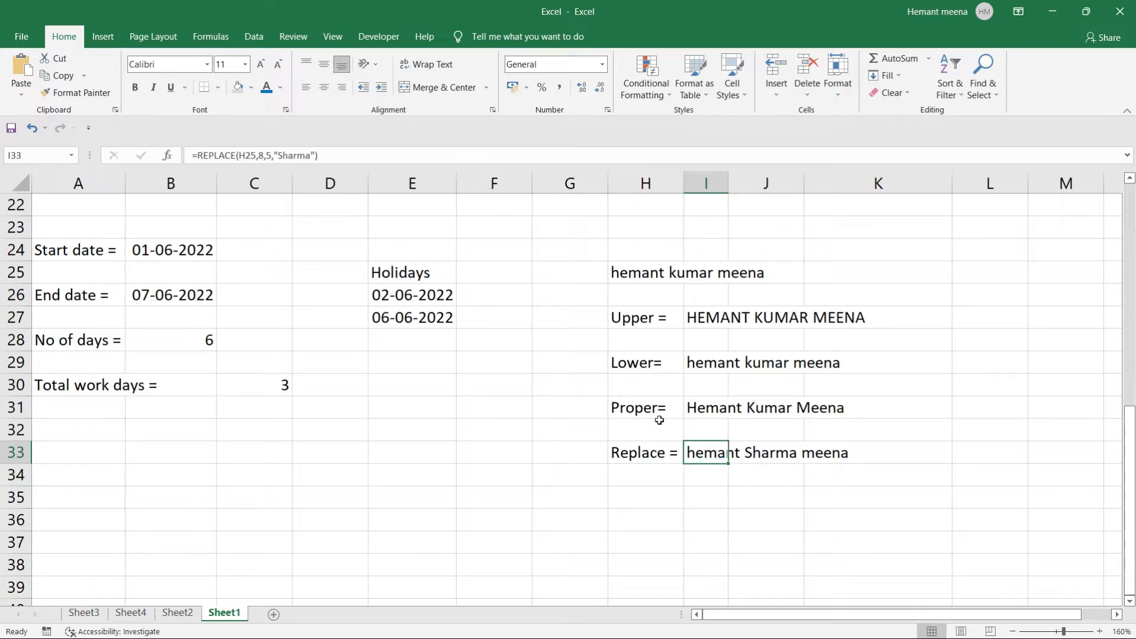
pyautogui.moveTo(329, 155); pyautogui.dragTo(185, 152)
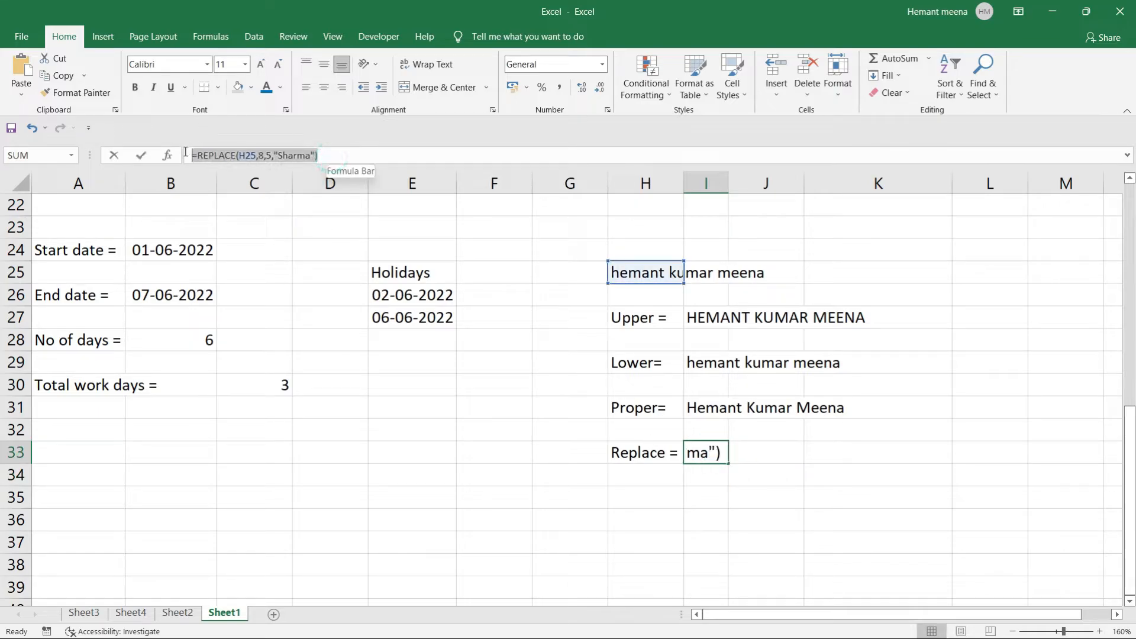
pyautogui.click(752, 494)
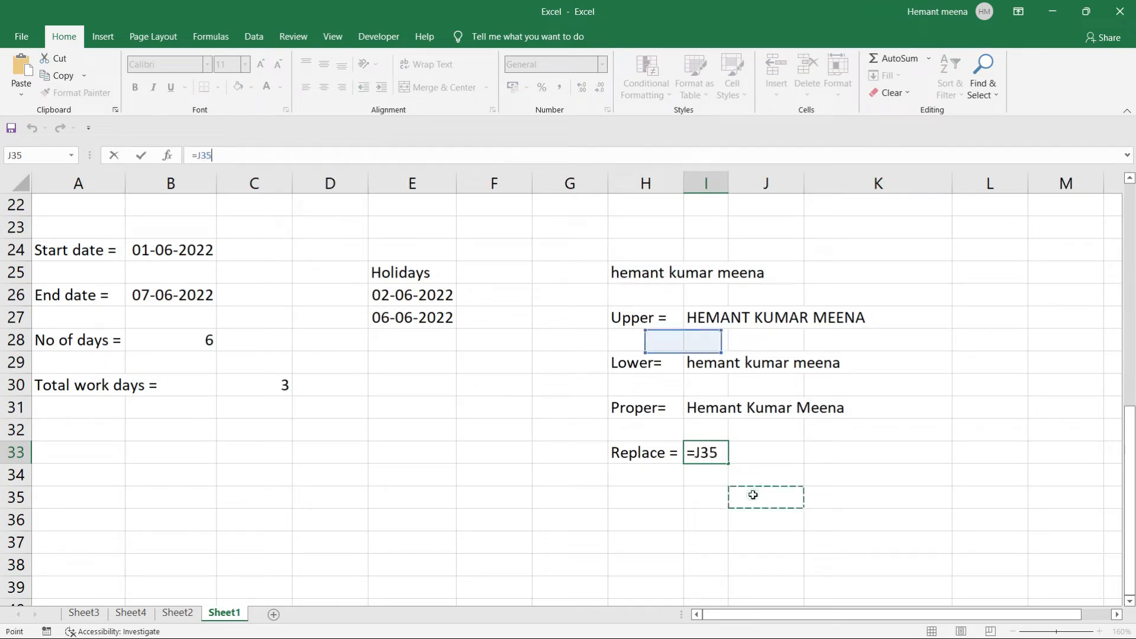
pyautogui.press('Escape')
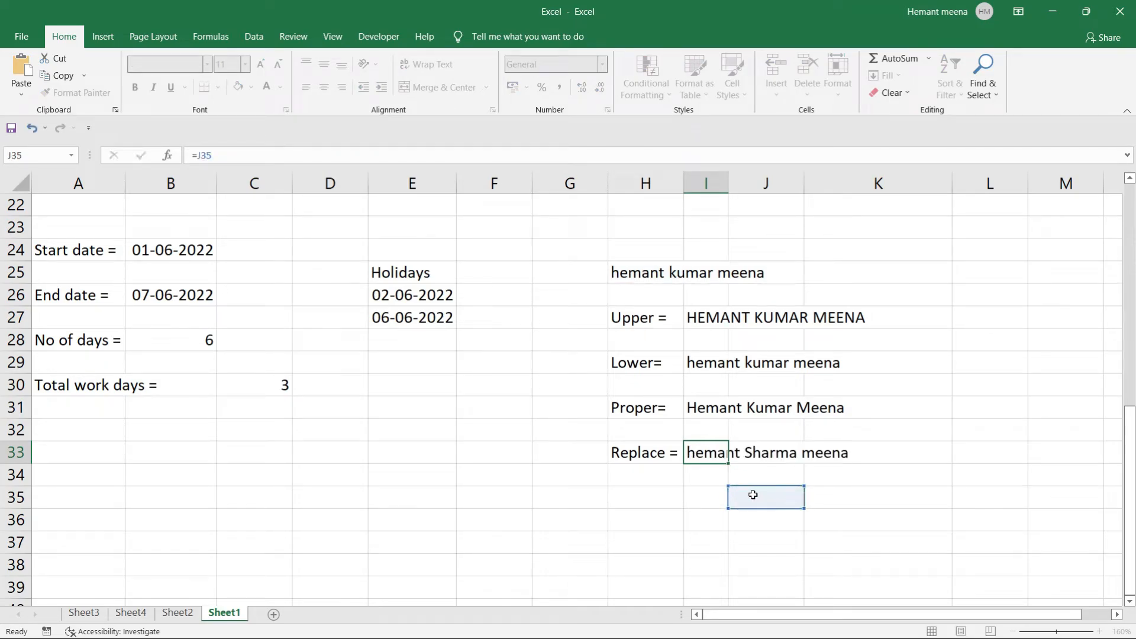
pyautogui.click(692, 496)
pyautogui.write('=')
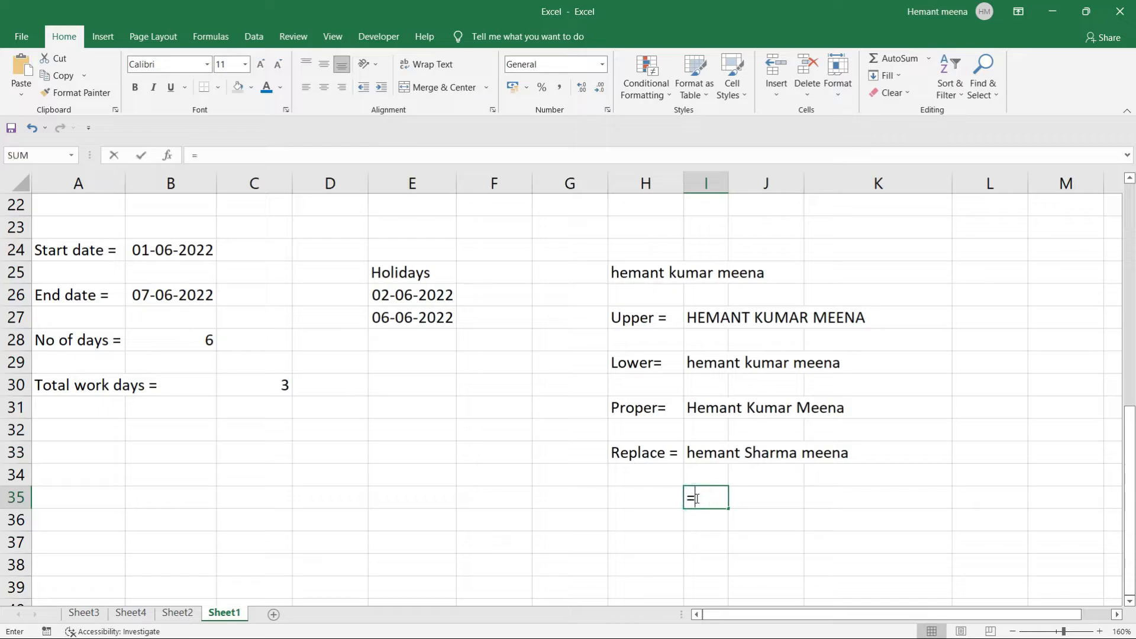
pyautogui.write('replace')
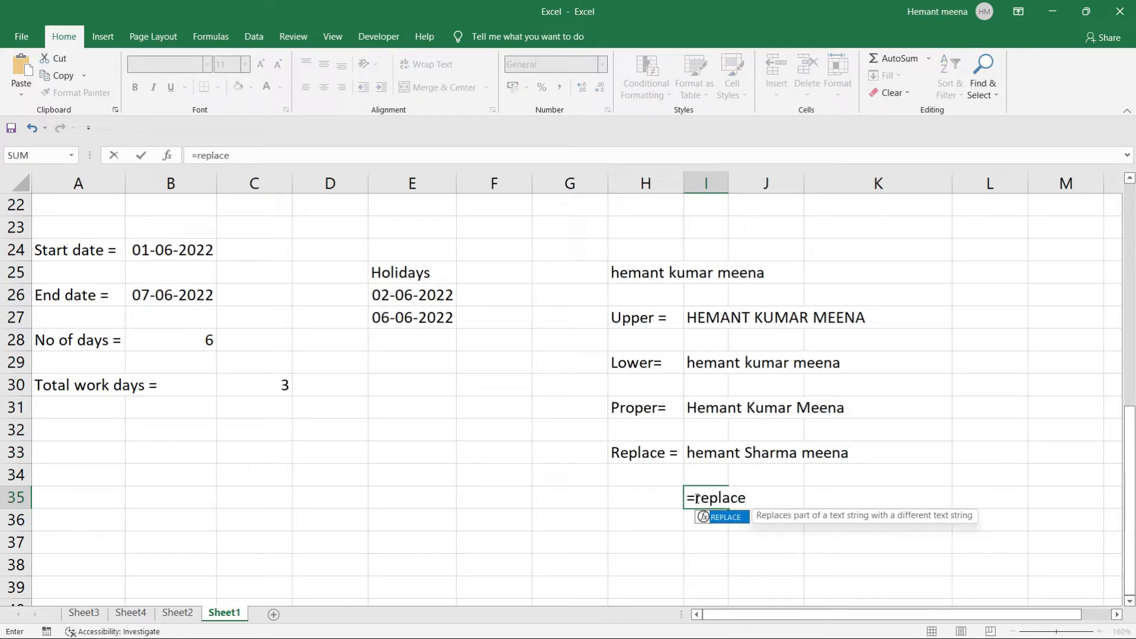
pyautogui.press('Tab')
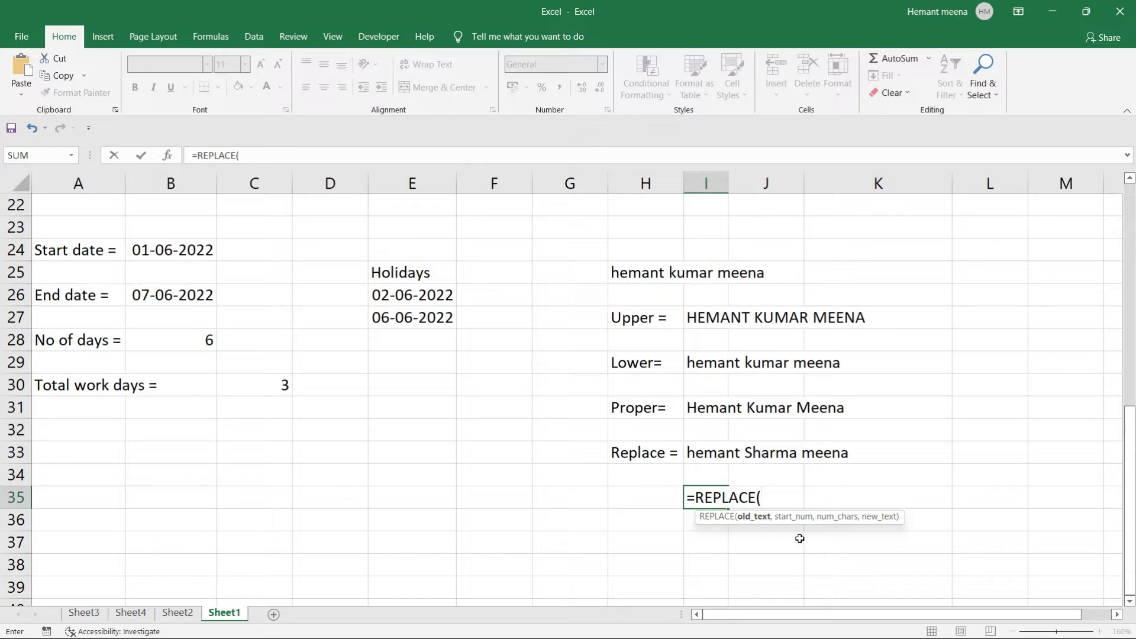
pyautogui.press('BackSpace')
pyautogui.press('BackSpace')
pyautogui.press('BackSpace')
pyautogui.press('BackSpace')
pyautogui.press('BackSpace')
pyautogui.press('BackSpace')
pyautogui.press('BackSpace')
pyautogui.press('BackSpace')
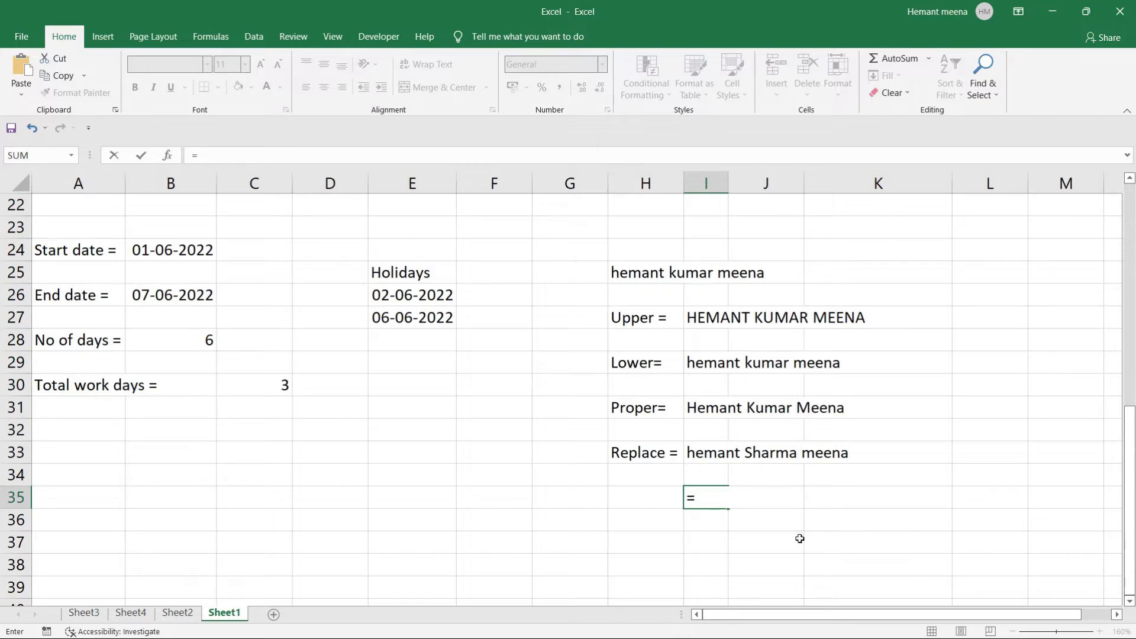
pyautogui.press('Escape')
pyautogui.click(799, 538)
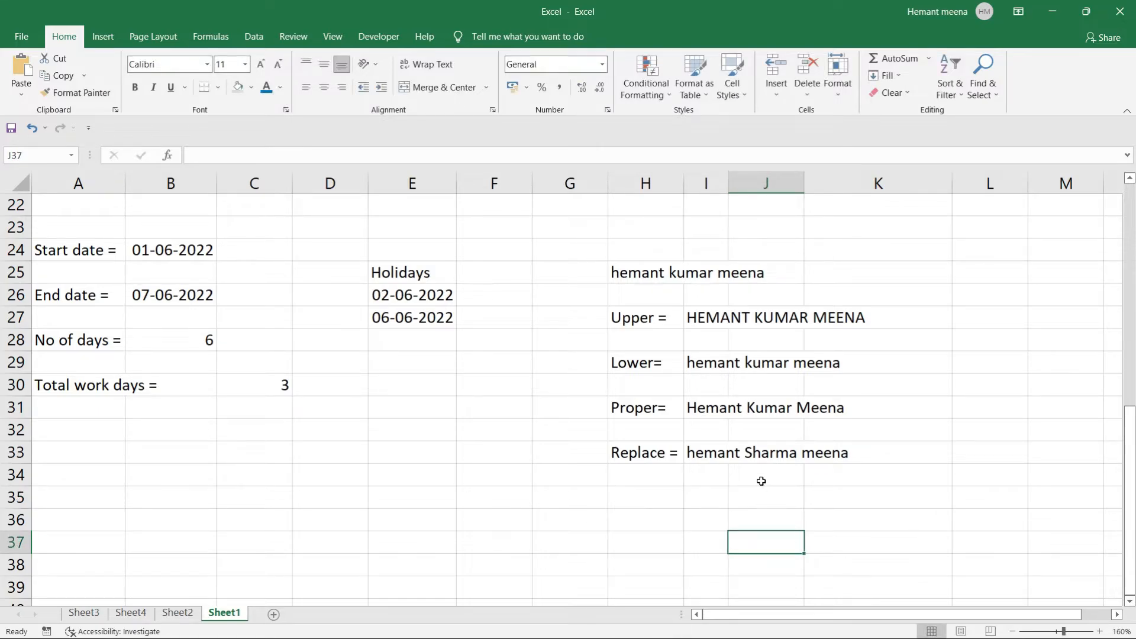
pyautogui.click(763, 499)
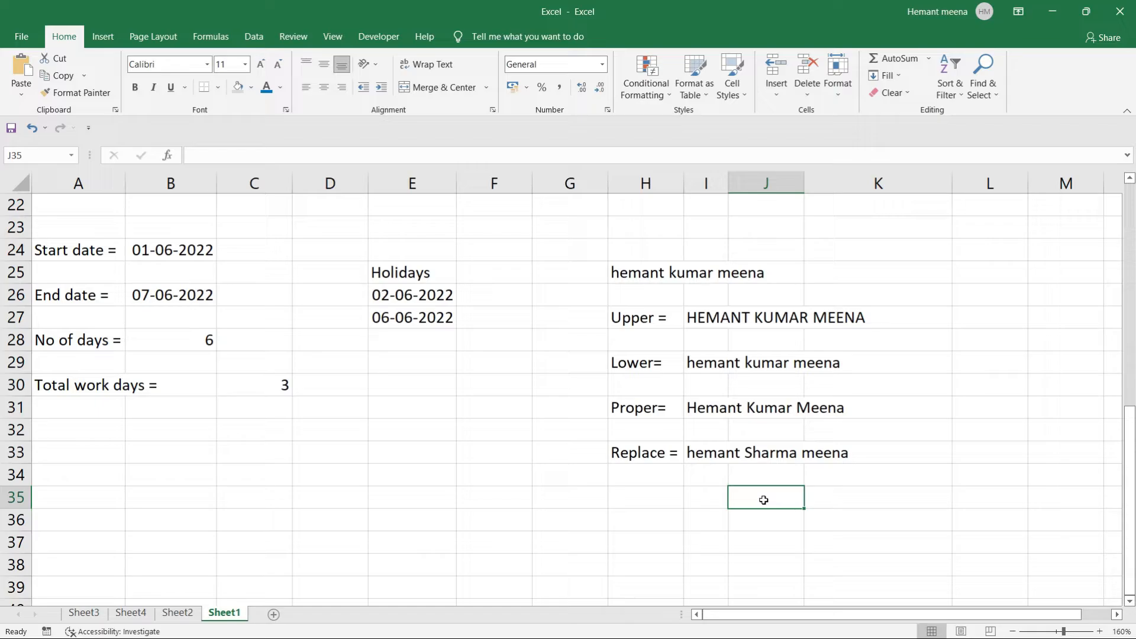
# Type the label 'Substitute =' in H35, fixing the 'Substitude' misspelling.
pyautogui.click(644, 501)
pyautogui.write('Su')
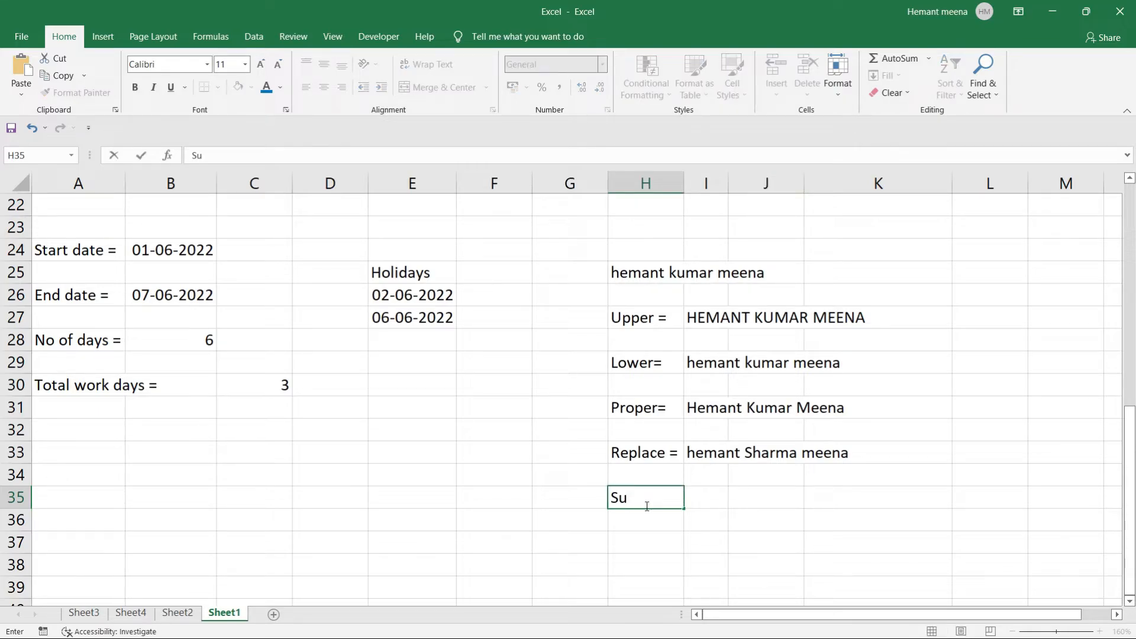
pyautogui.write('bsti')
pyautogui.write('tude')
pyautogui.press('BackSpace')
pyautogui.press('BackSpace')
pyautogui.write('te')
pyautogui.press('Tab')
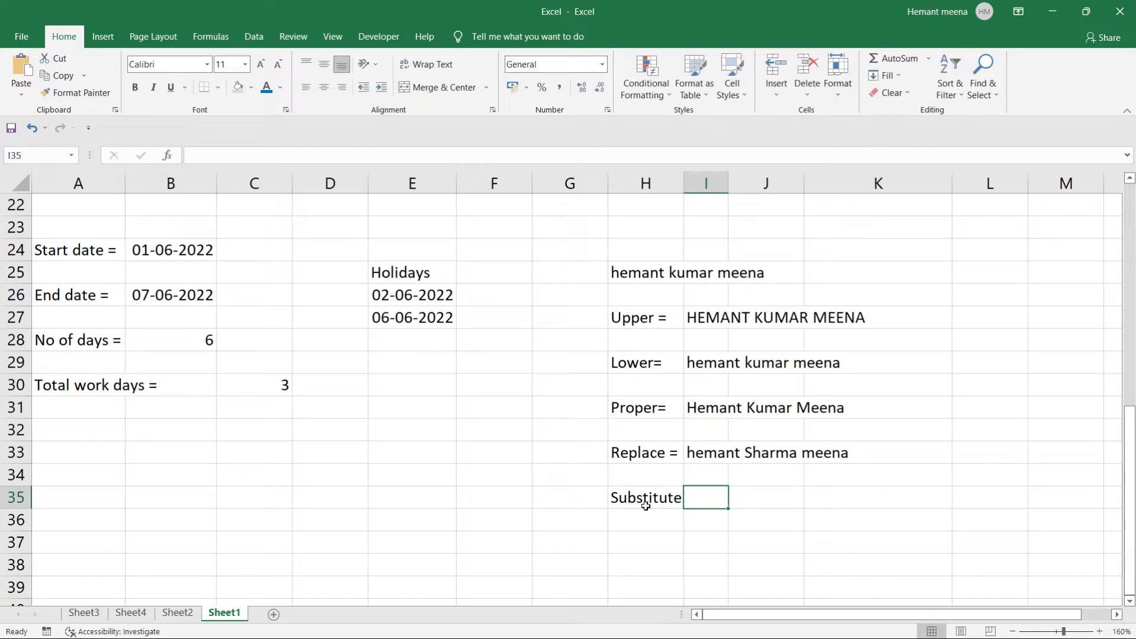
pyautogui.doubleClick(656, 500)
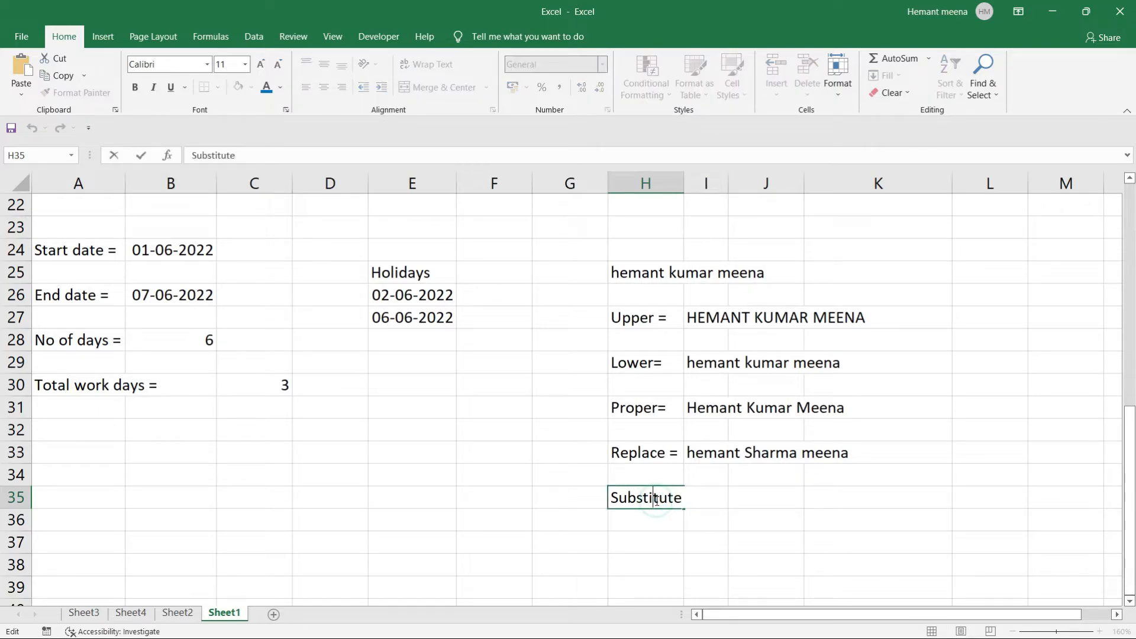
pyautogui.press('Right')
pyautogui.press('Right')
pyautogui.press('Right')
pyautogui.press('Right')
pyautogui.write('=')
pyautogui.press('Tab')
pyautogui.click(754, 499)
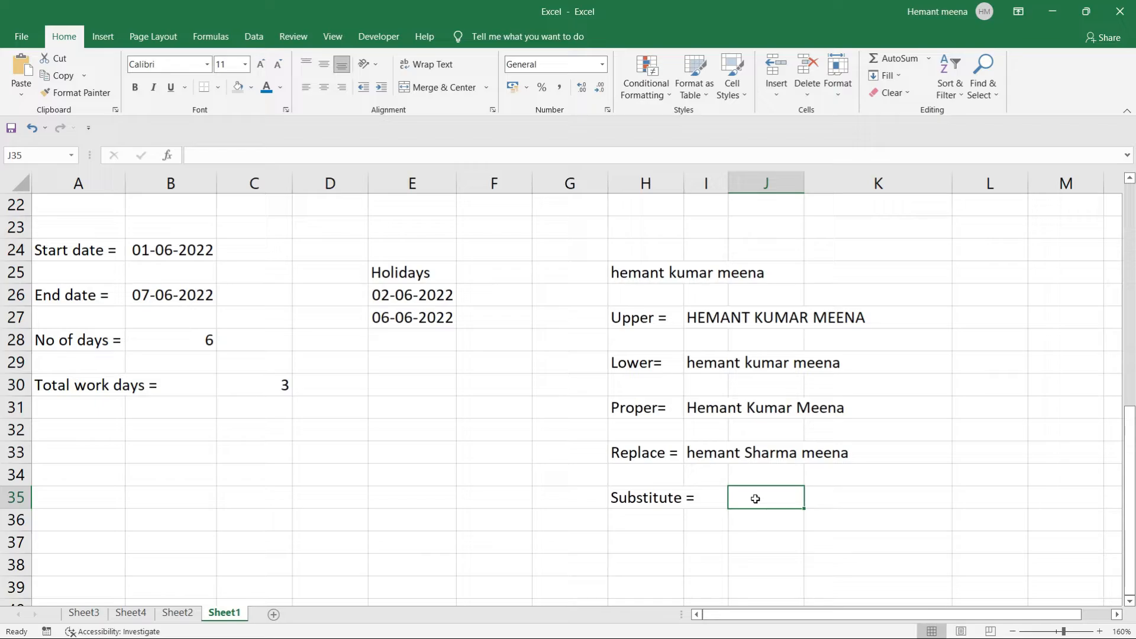
# Enter =SUBSTITUTE(H25,"meena","Verma") in J35 to replace meena with Verma.
pyautogui.write('=')
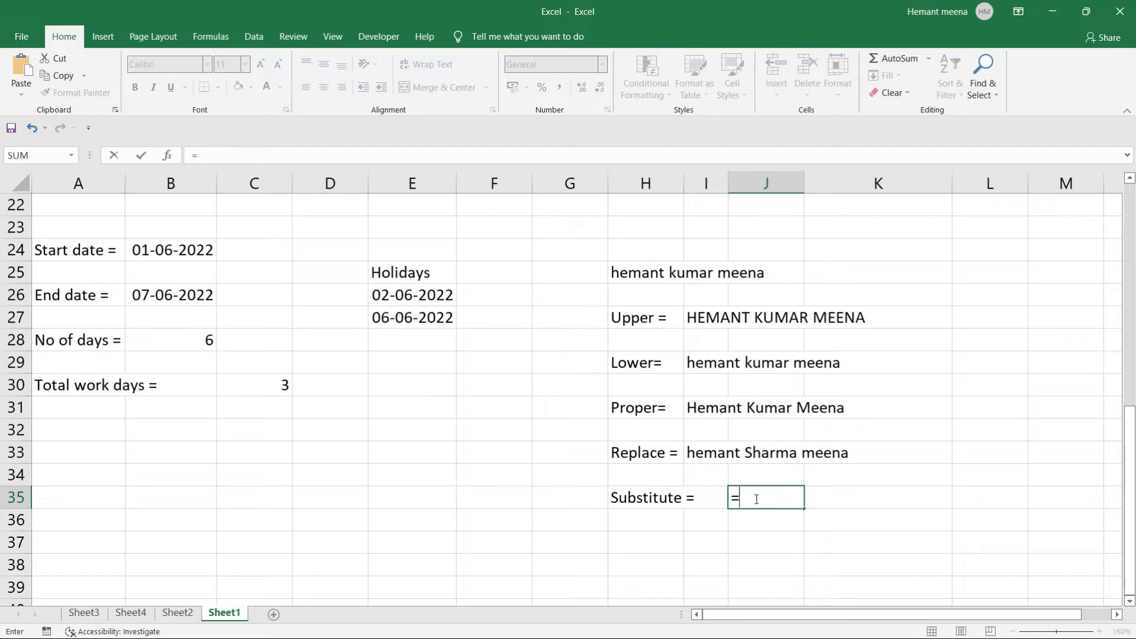
pyautogui.write('sub')
pyautogui.press('Tab')
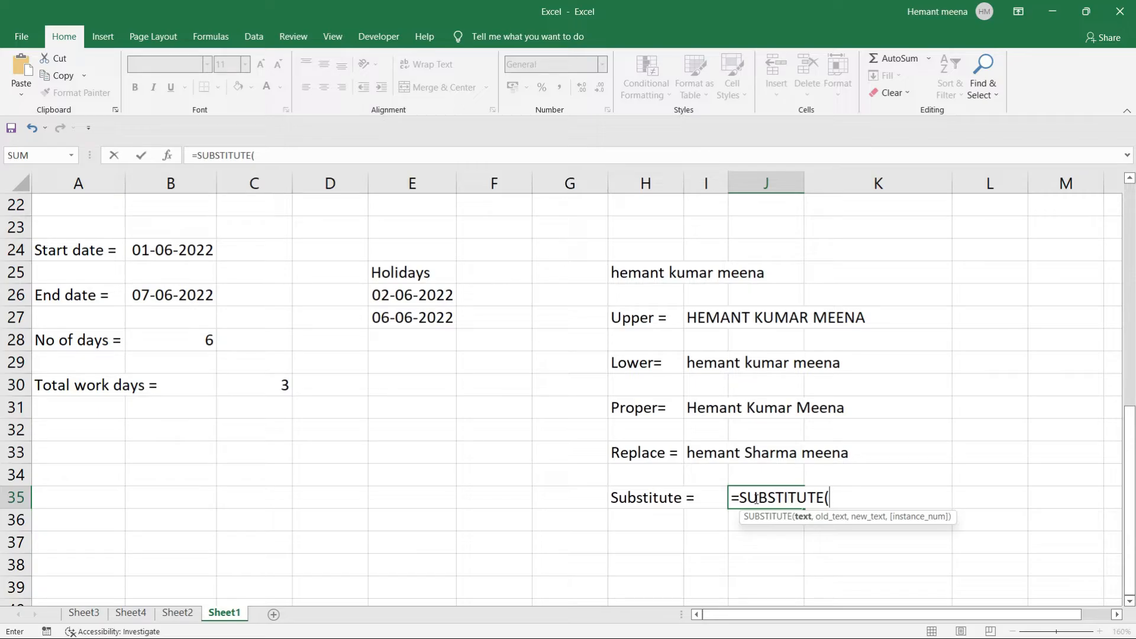
pyautogui.click(628, 273)
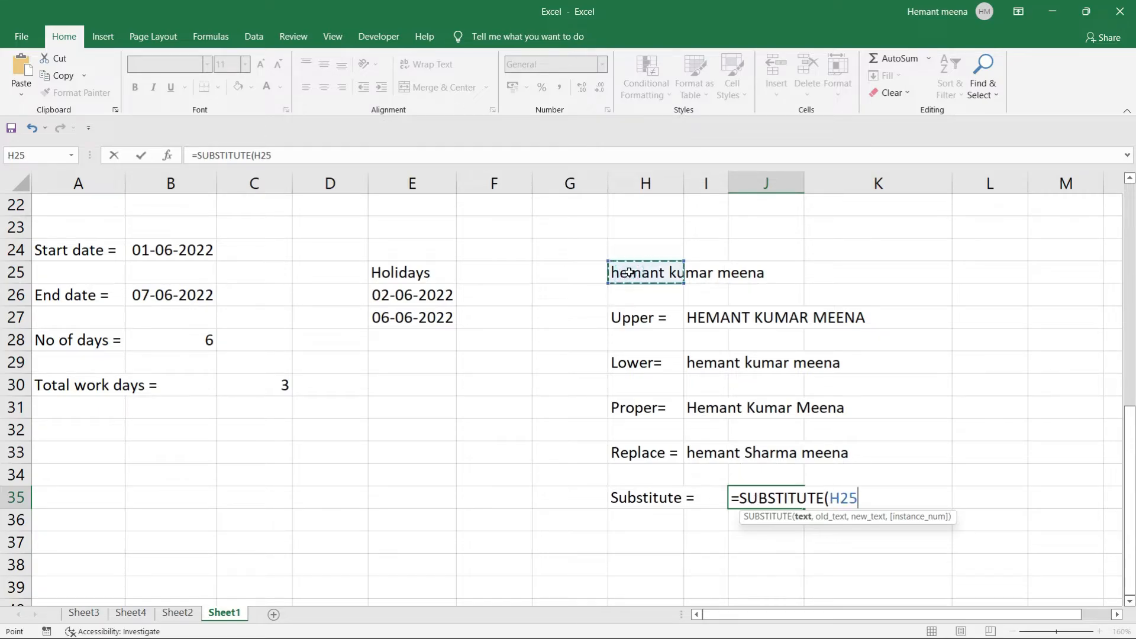
pyautogui.write(',')
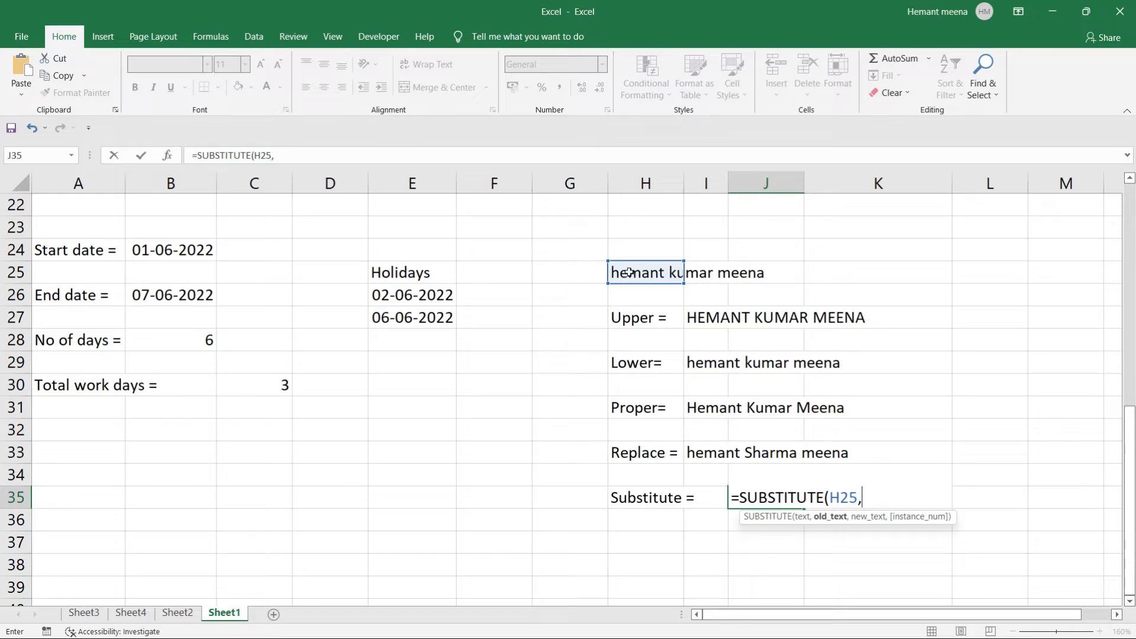
pyautogui.write('"Mee')
pyautogui.press('BackSpace')
pyautogui.press('BackSpace')
pyautogui.press('BackSpace')
pyautogui.write('meena"')
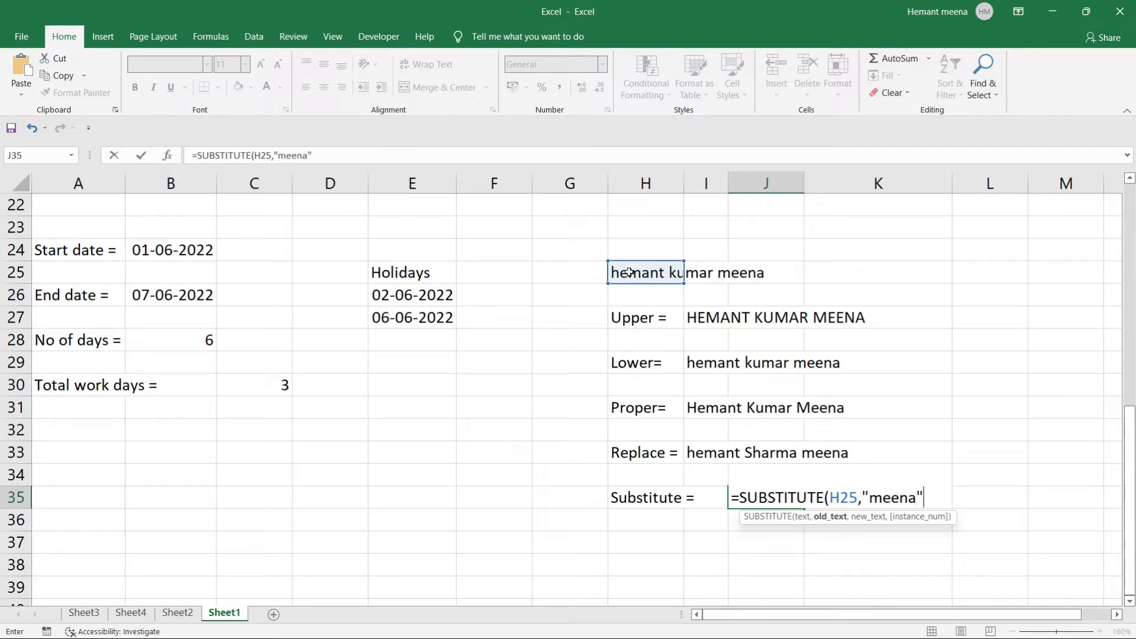
pyautogui.write(',')
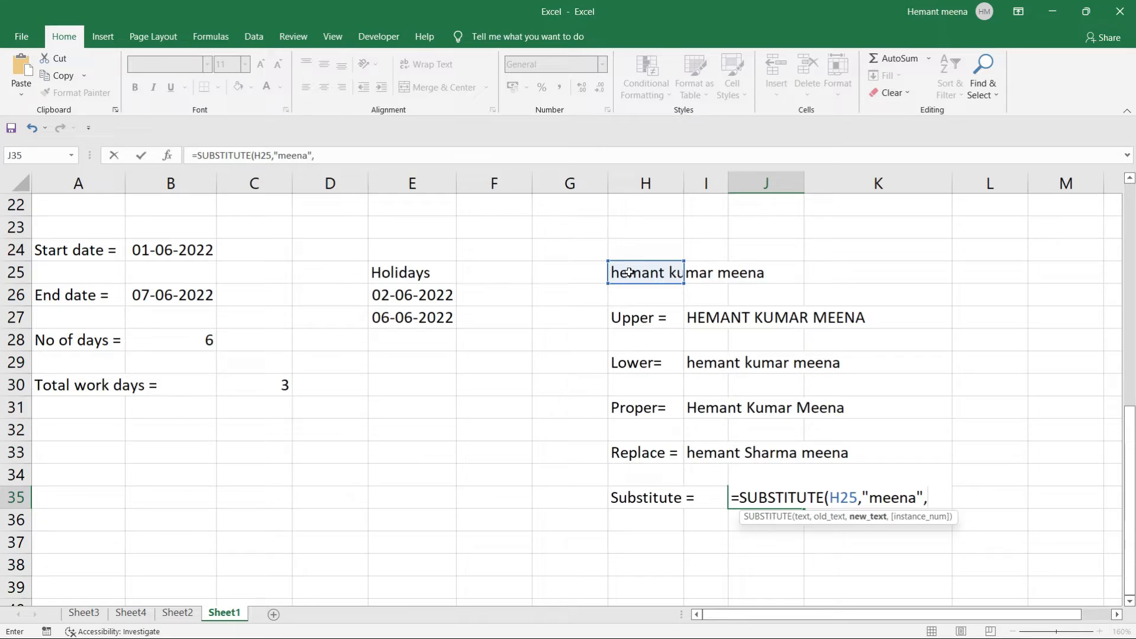
pyautogui.write('"A')
pyautogui.press('BackSpace')
pyautogui.write('Verma"')
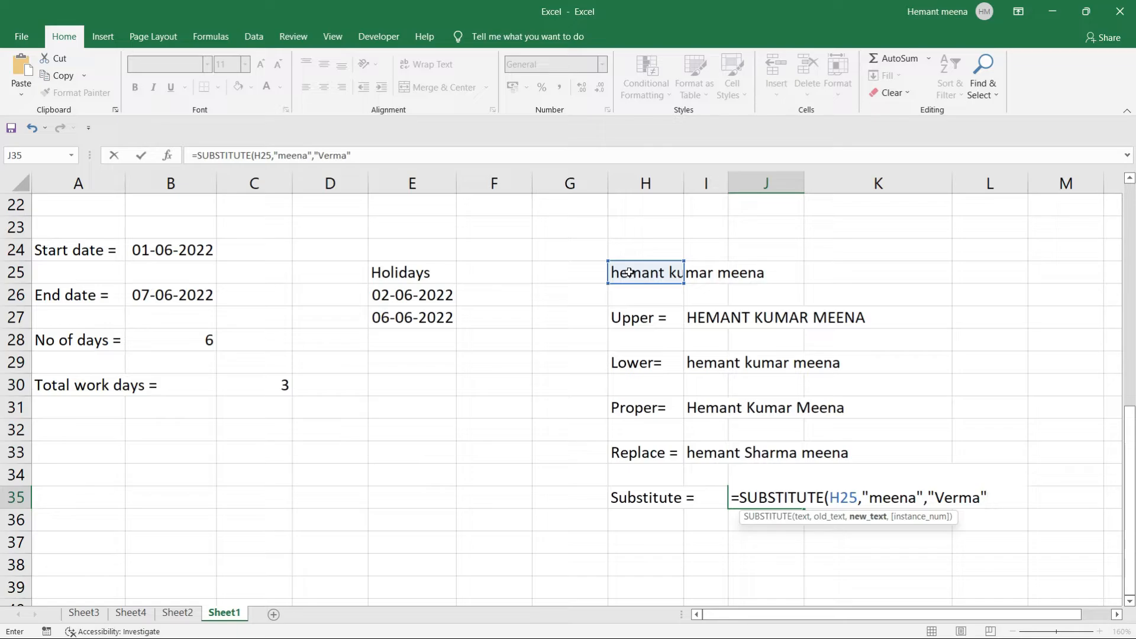
pyautogui.write(')')
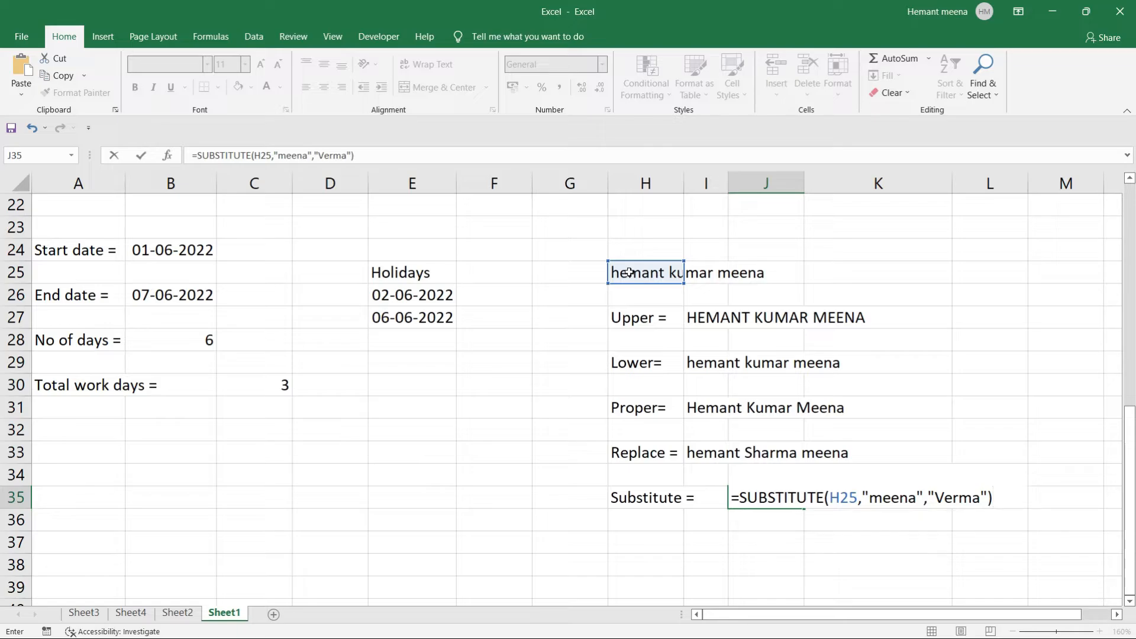
pyautogui.press('Return')
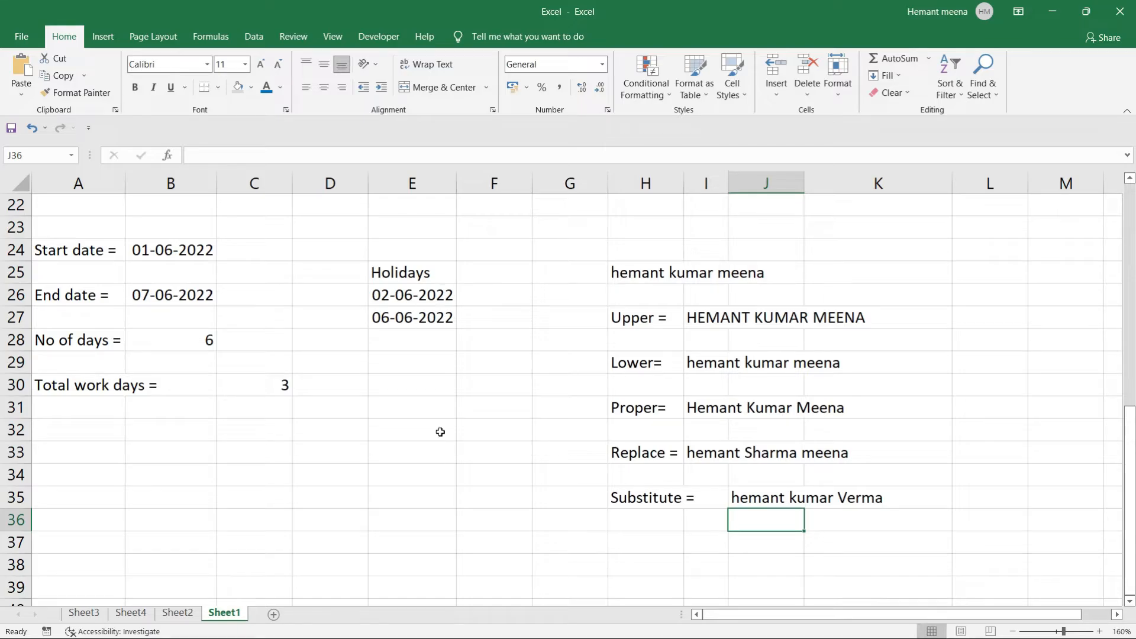
pyautogui.click(436, 497)
# Type 10, 20, 30 … 100 down A38 through A47, one value per cell.
pyautogui.scroll(-5, 434, 498)
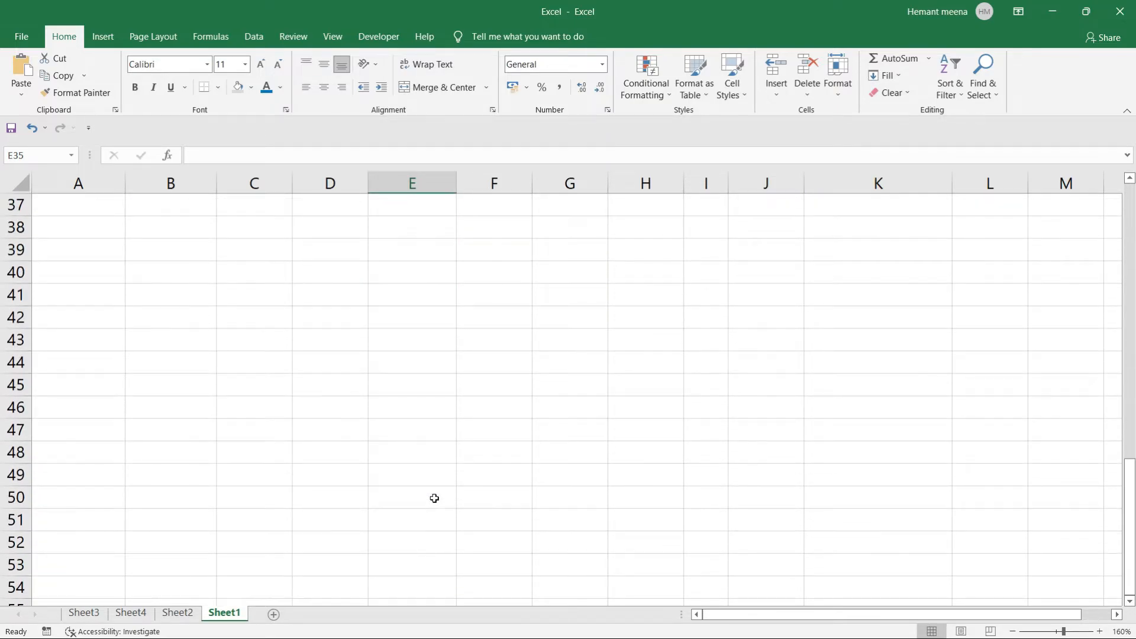
pyautogui.click(84, 233)
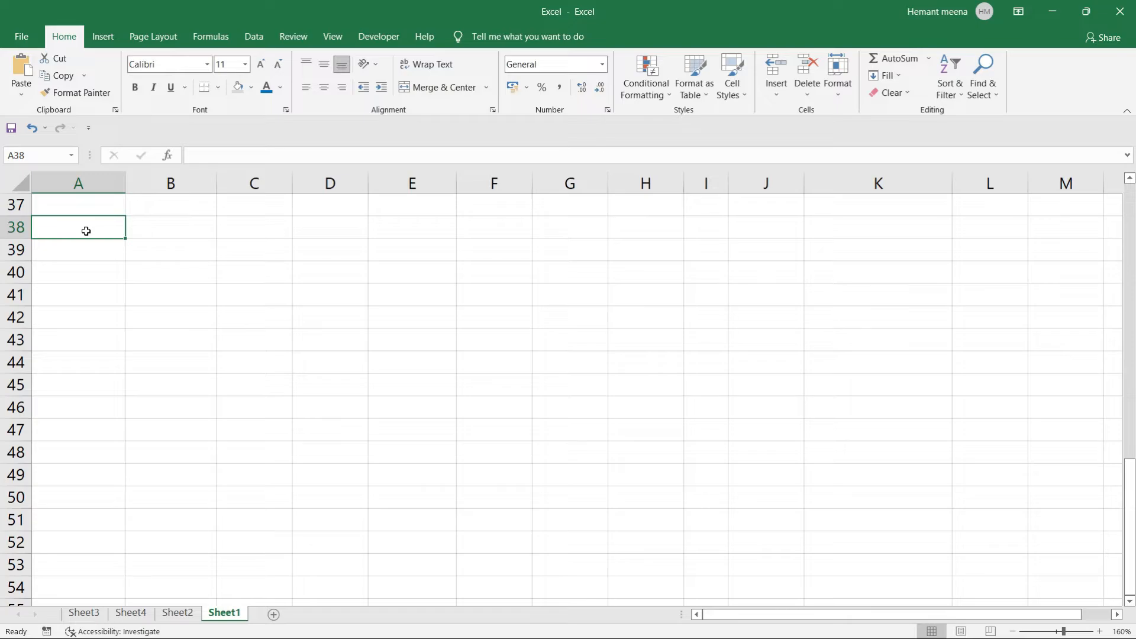
pyautogui.write('10')
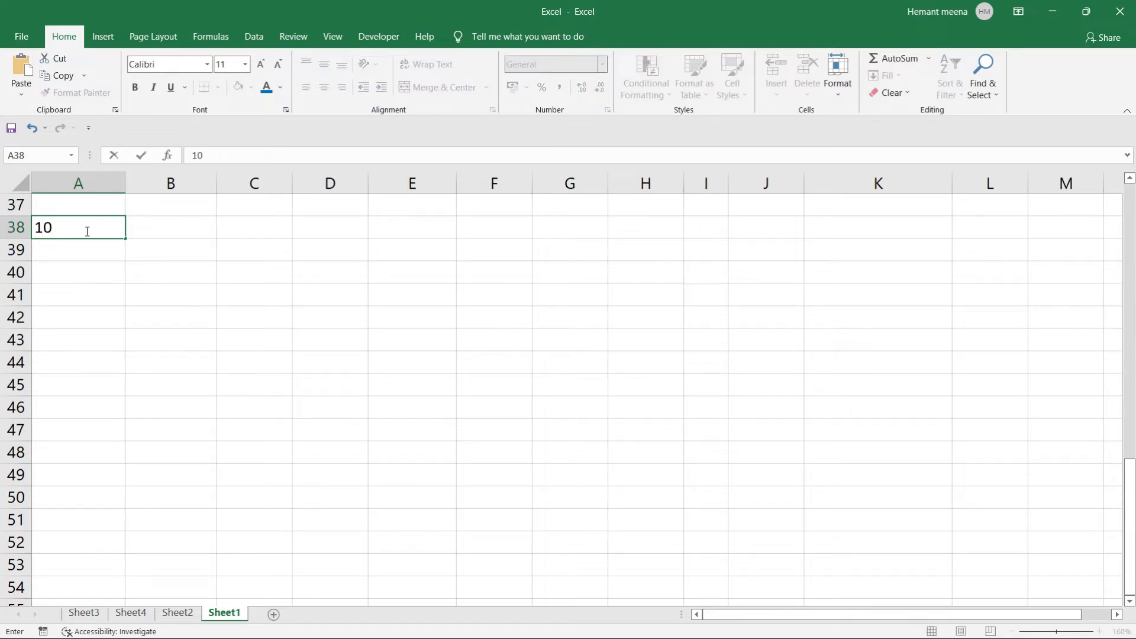
pyautogui.press('Return')
pyautogui.write('20')
pyautogui.press('Return')
pyautogui.write('30')
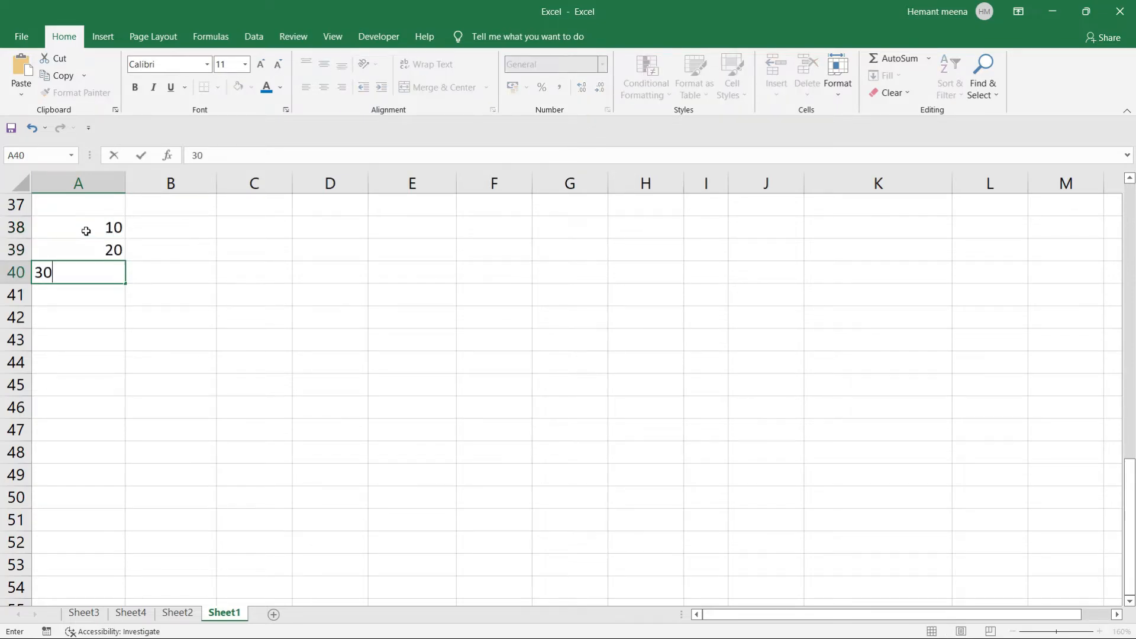
pyautogui.press('Return')
pyautogui.write('40')
pyautogui.press('Return')
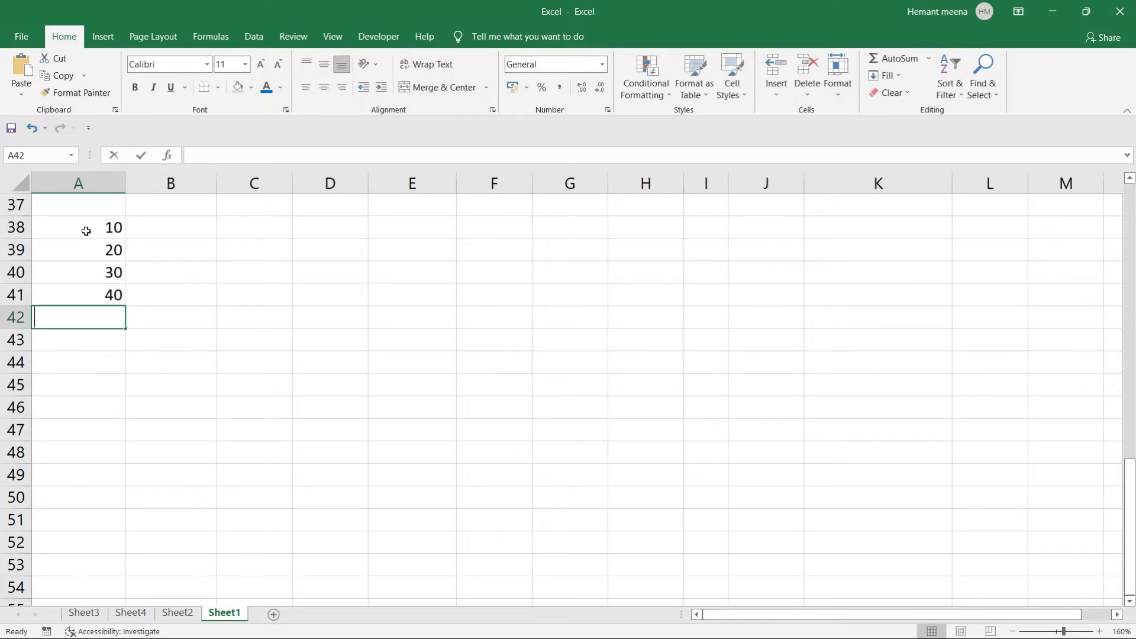
pyautogui.write('50')
pyautogui.press('Return')
pyautogui.write('60')
pyautogui.press('Return')
pyautogui.write('70')
pyautogui.press('Return')
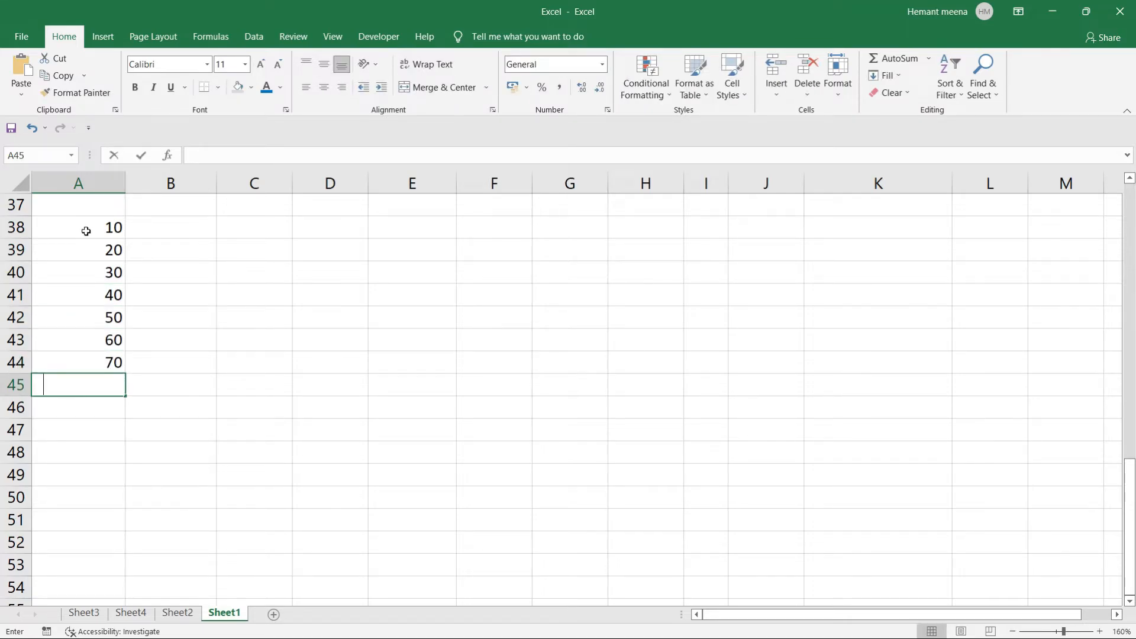
pyautogui.write('80')
pyautogui.press('Return')
pyautogui.write('90')
pyautogui.press('Return')
pyautogui.write('100')
pyautogui.press('Return')
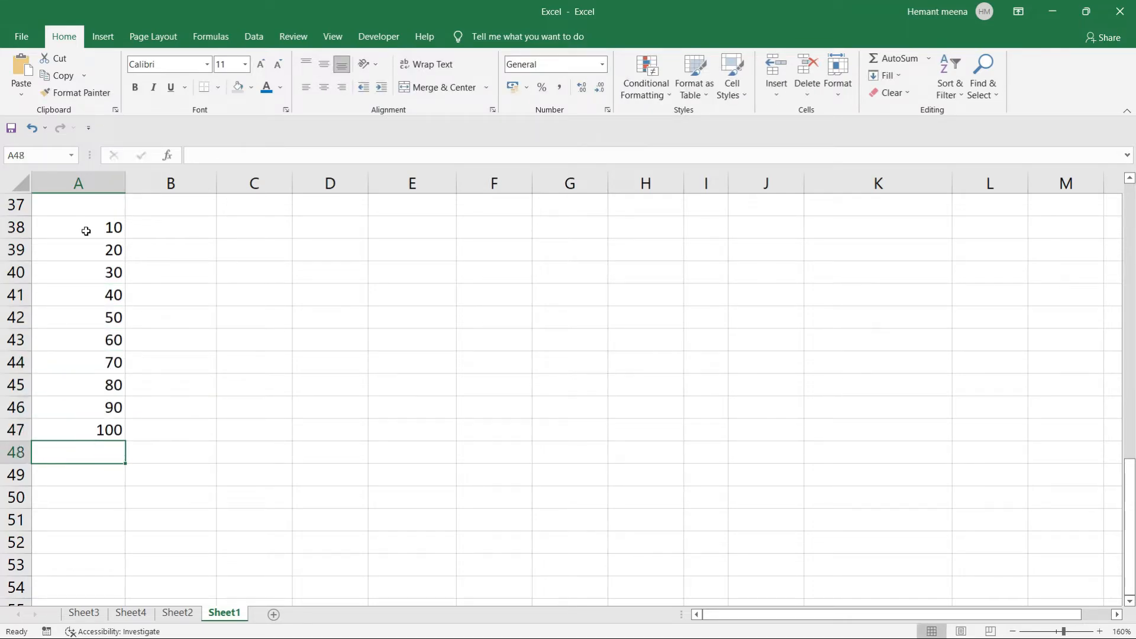
pyautogui.scroll(1, 86, 230)
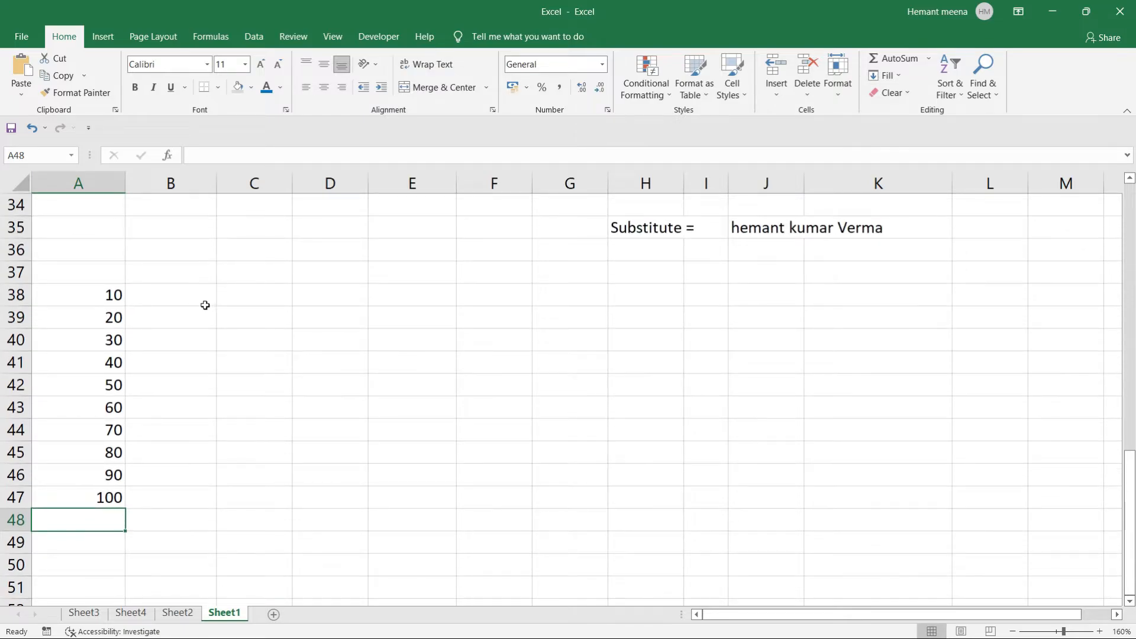
# Apply a Greater Than 30 rule with light red fill and dark red text to A38:A47.
pyautogui.scroll(-1, 205, 304)
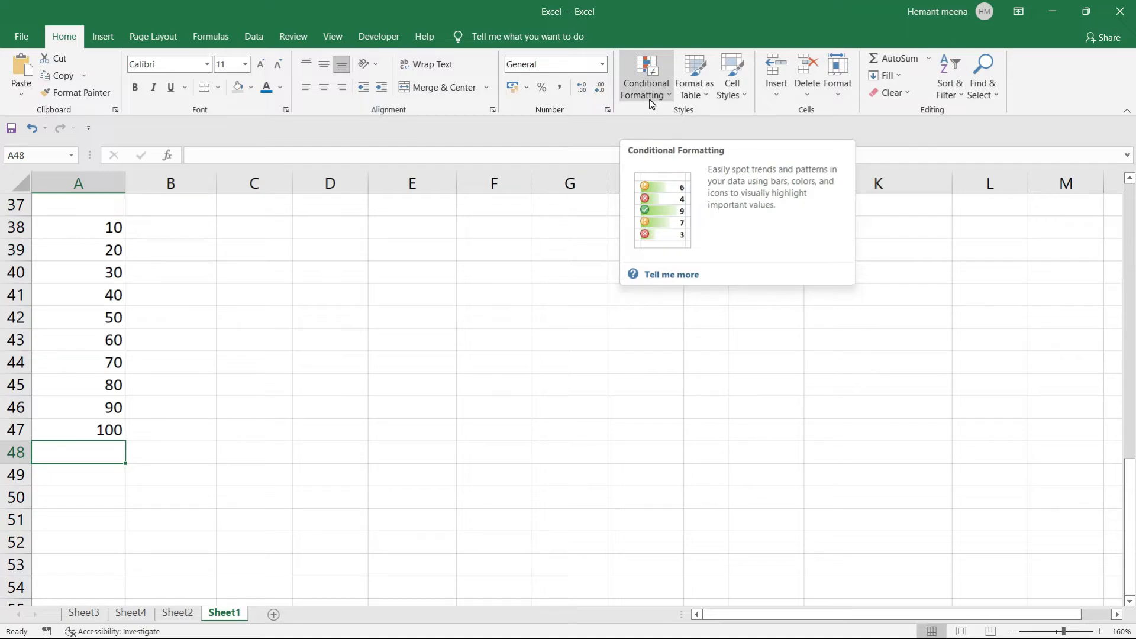
pyautogui.moveTo(97, 224); pyautogui.dragTo(105, 423)
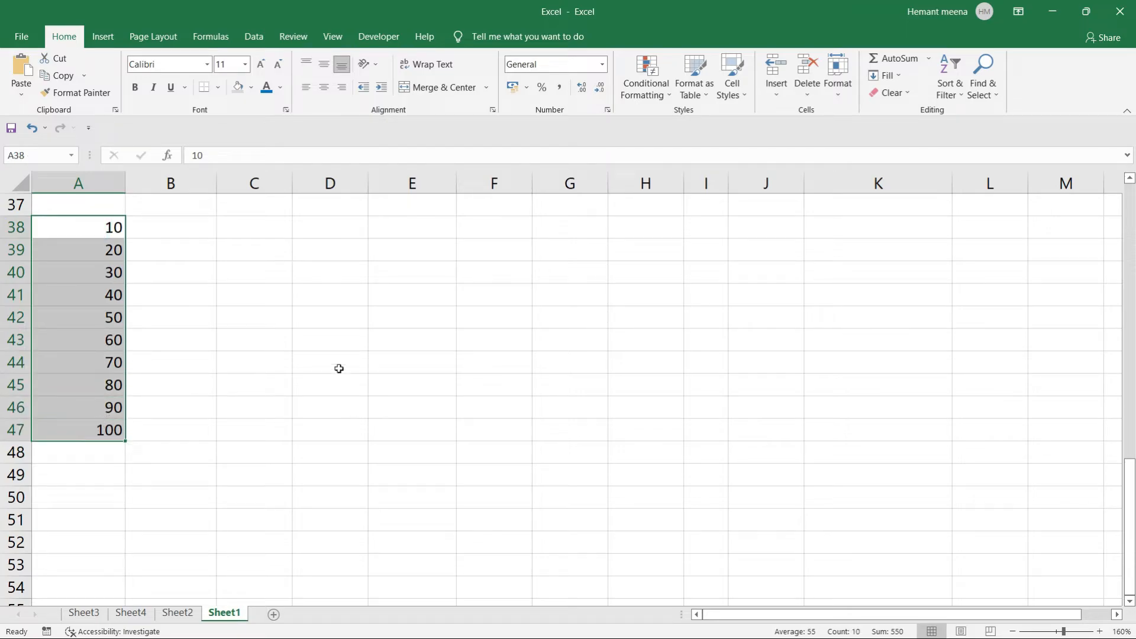
pyautogui.click(668, 97)
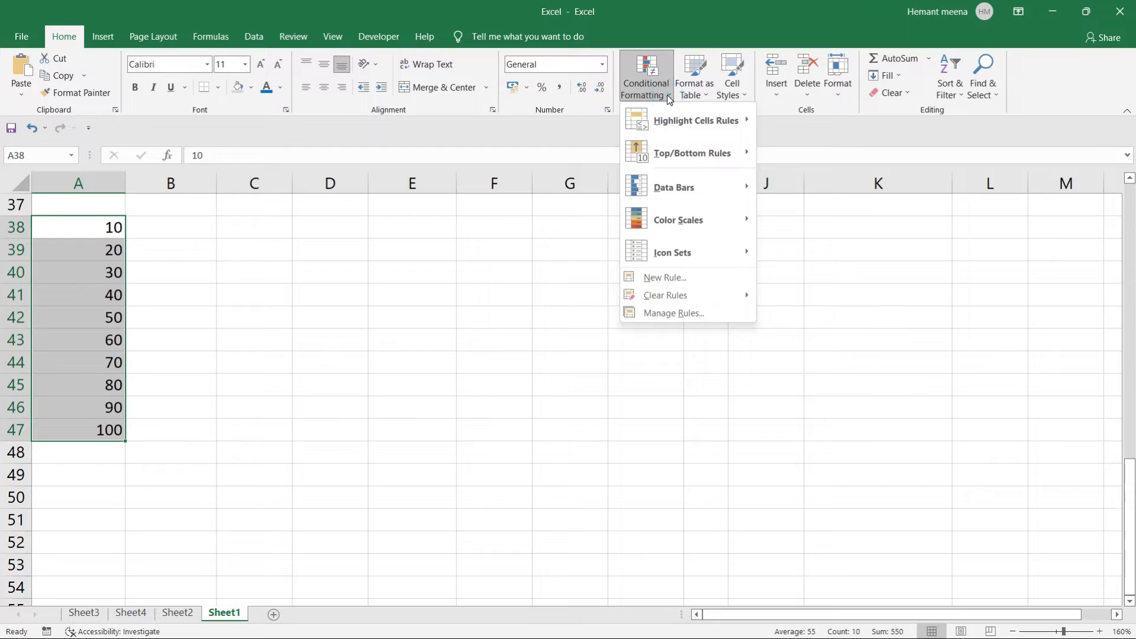
pyautogui.moveTo(703, 118)
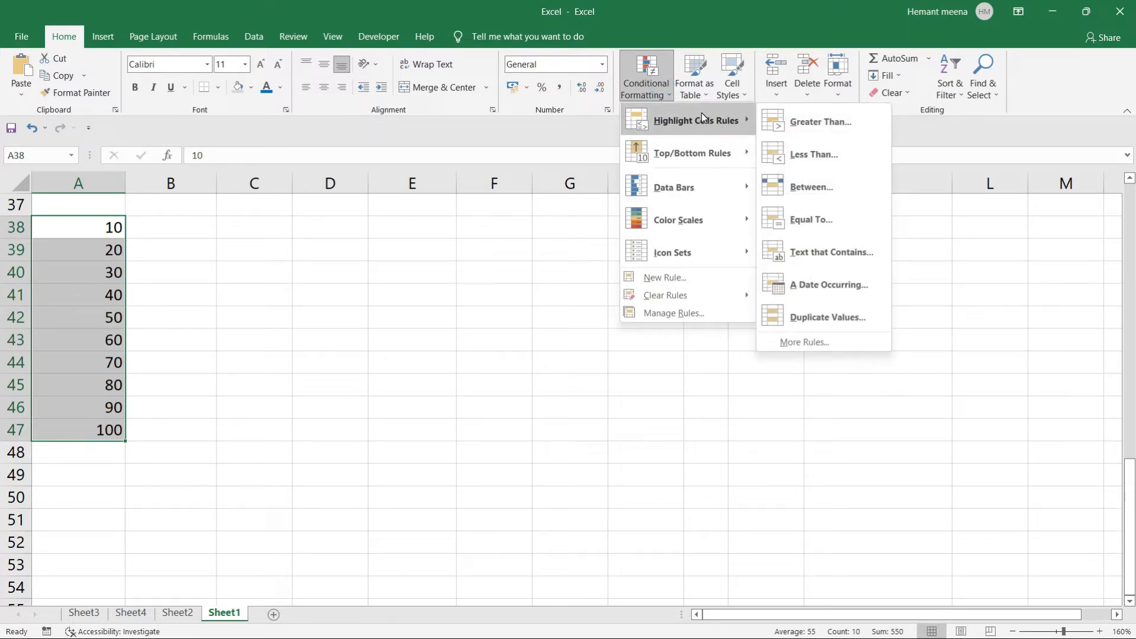
pyautogui.click(809, 123)
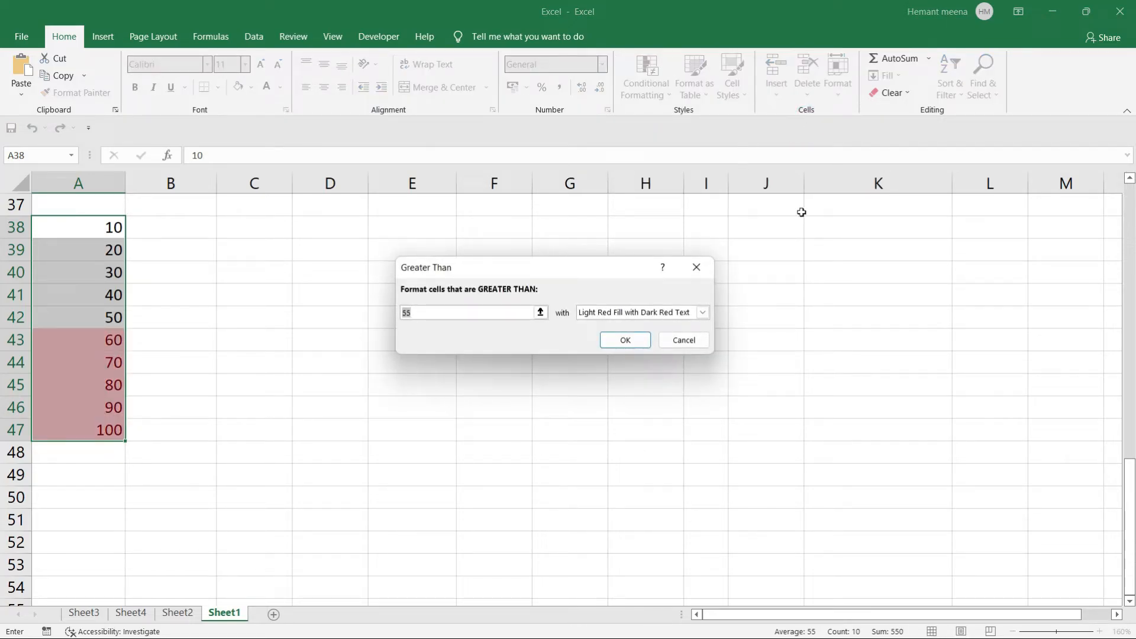
pyautogui.press('BackSpace')
pyautogui.write('30')
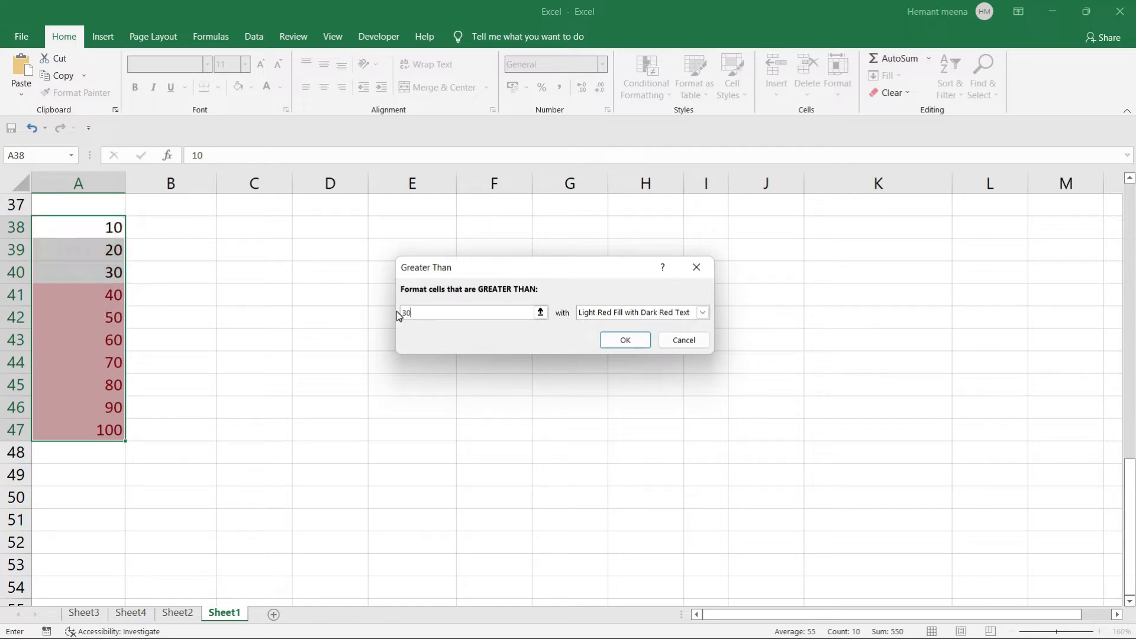
pyautogui.click(623, 340)
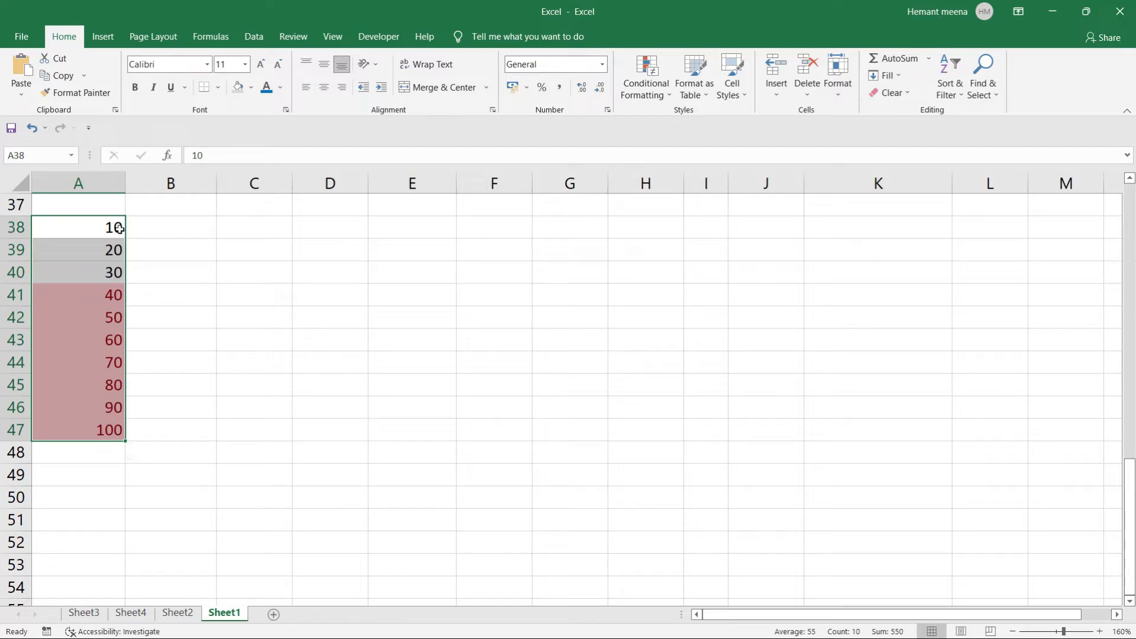
# Add a Less Than 30 light red rule to A38:A47, highlighting 10 and 20.
pyautogui.moveTo(77, 225); pyautogui.dragTo(101, 429)
pyautogui.click(661, 94)
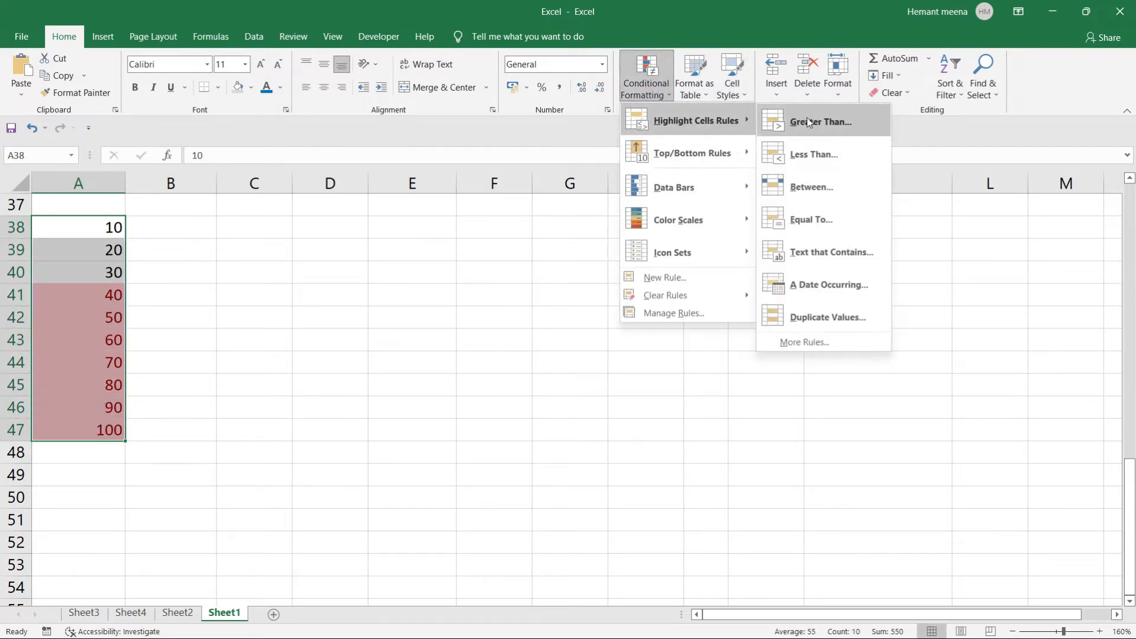
pyautogui.click(816, 155)
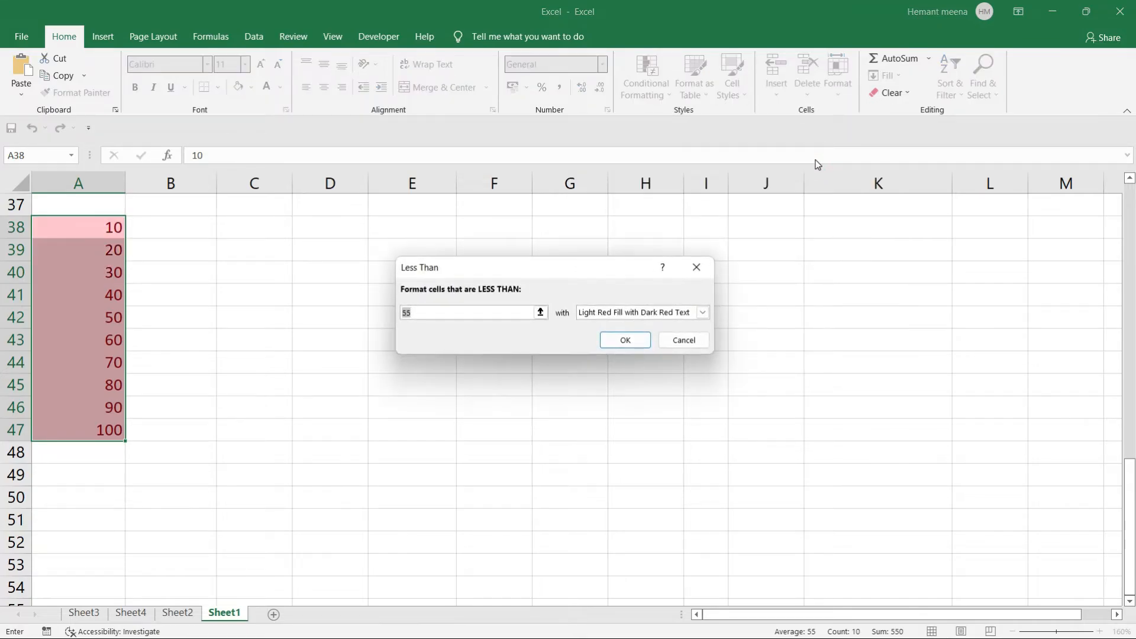
pyautogui.write('30')
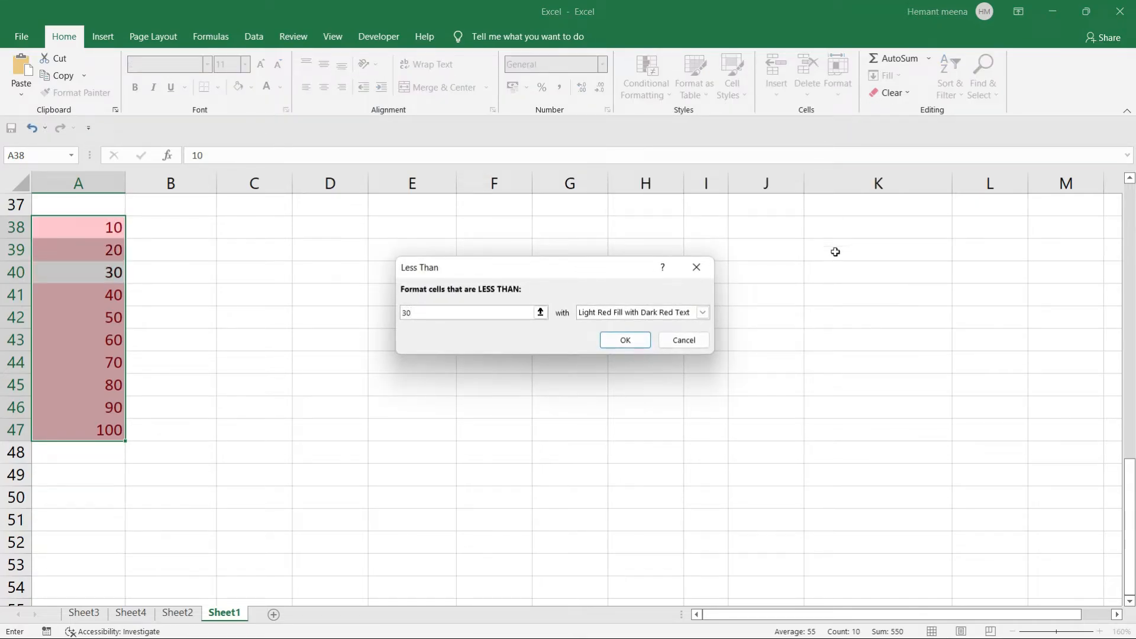
pyautogui.click(625, 341)
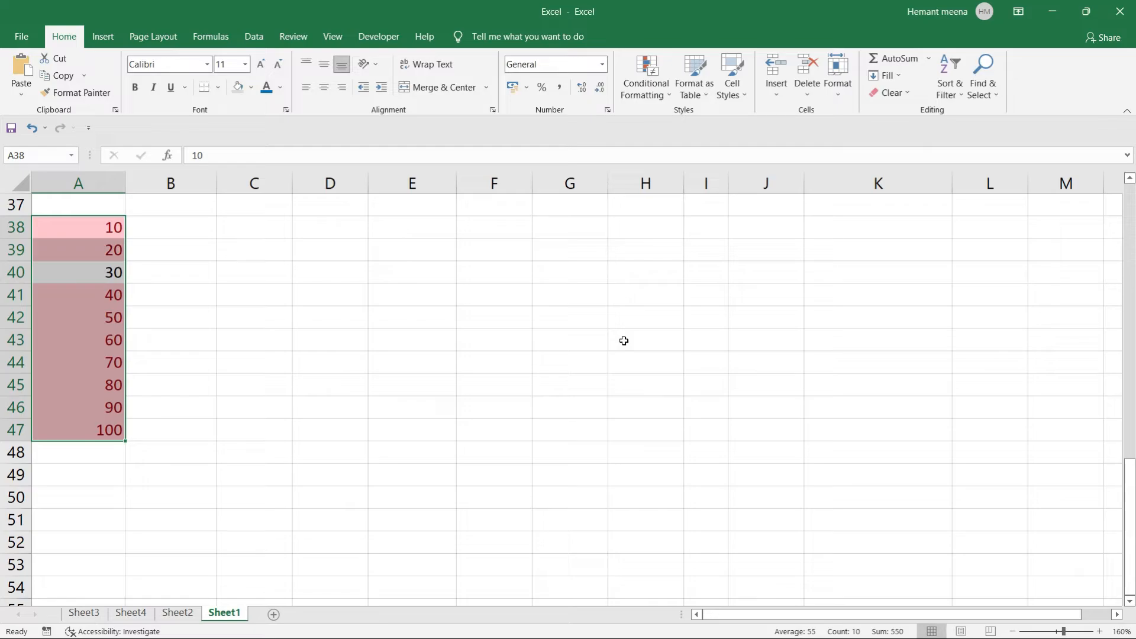
pyautogui.moveTo(54, 222); pyautogui.dragTo(83, 429)
# Clear the conditional formatting rules from A38:A47 and reselect the range.
pyautogui.click(669, 96)
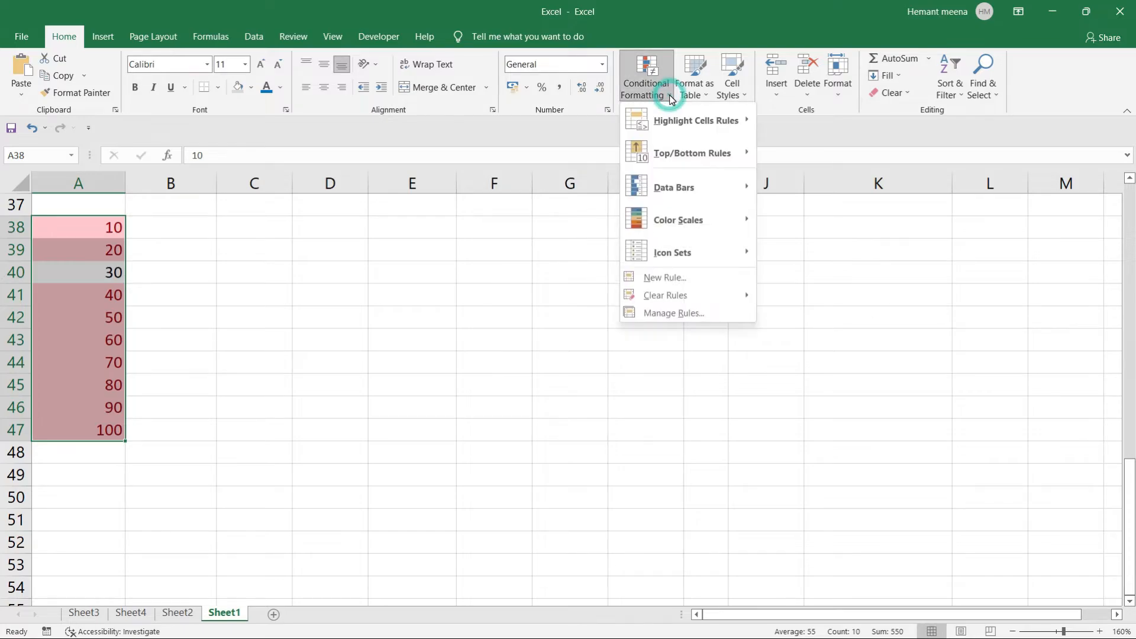
pyautogui.moveTo(674, 152)
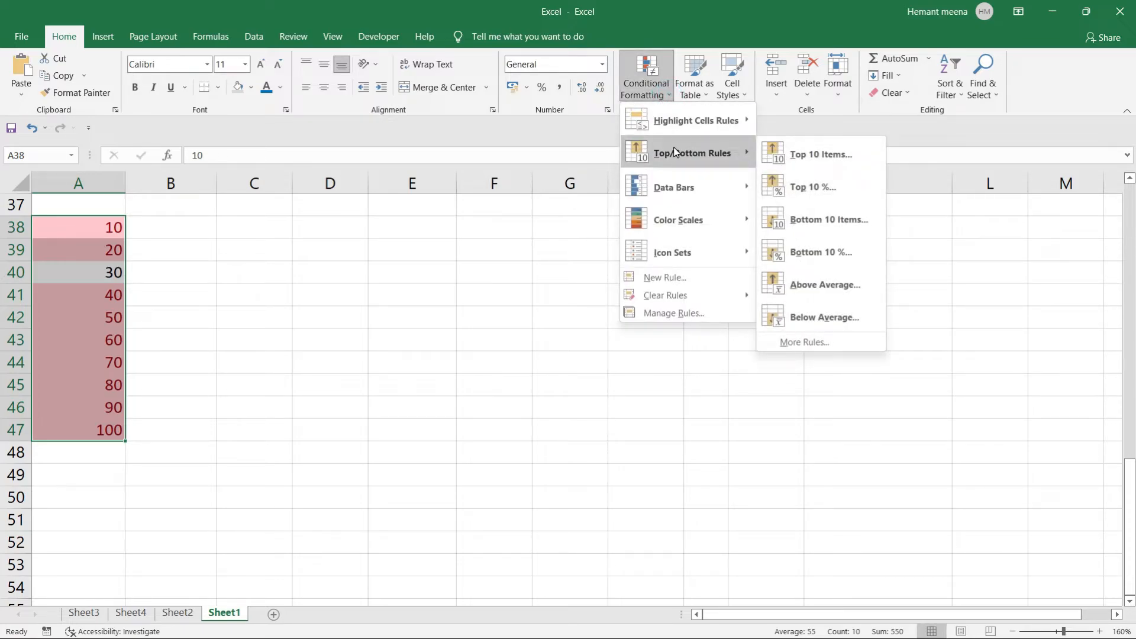
pyautogui.moveTo(672, 298)
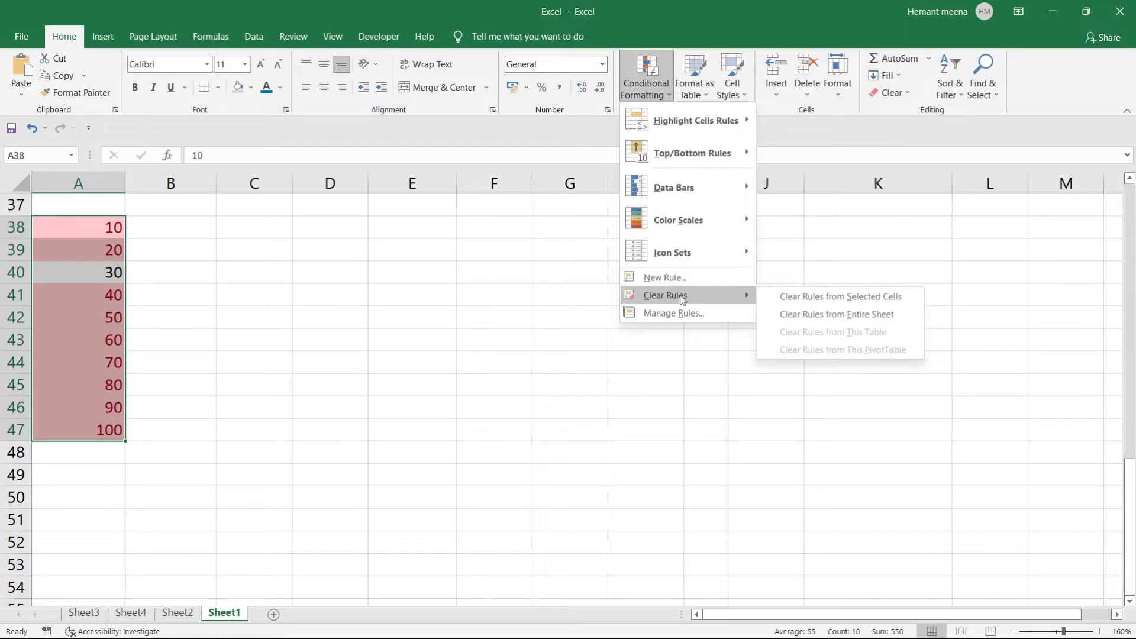
pyautogui.click(842, 296)
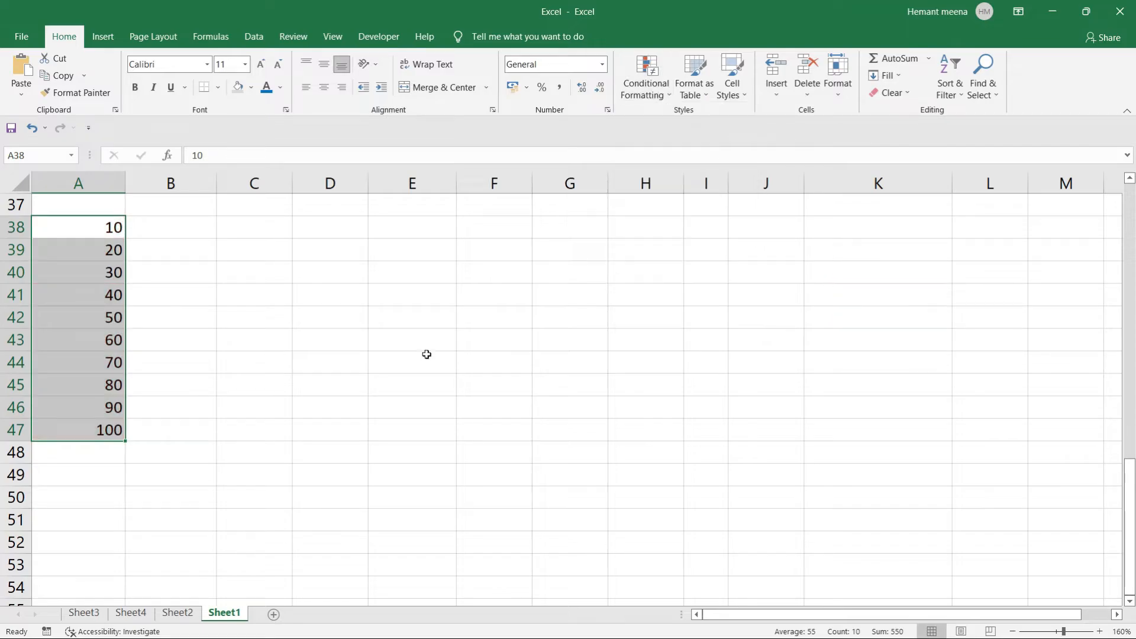
pyautogui.click(190, 392)
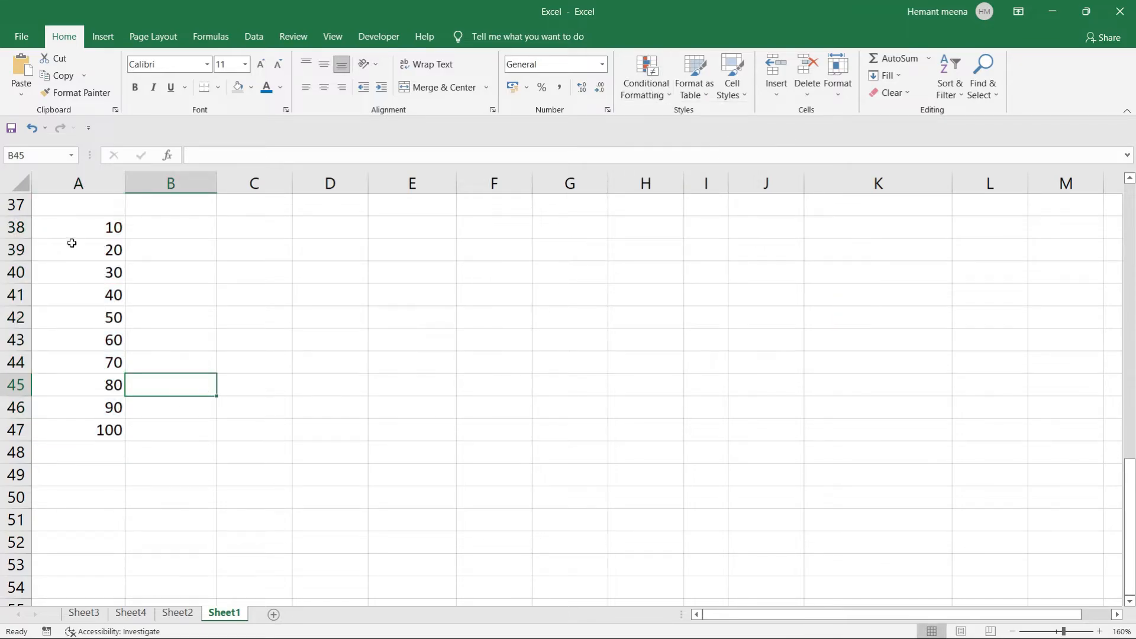
pyautogui.moveTo(76, 227); pyautogui.dragTo(94, 431)
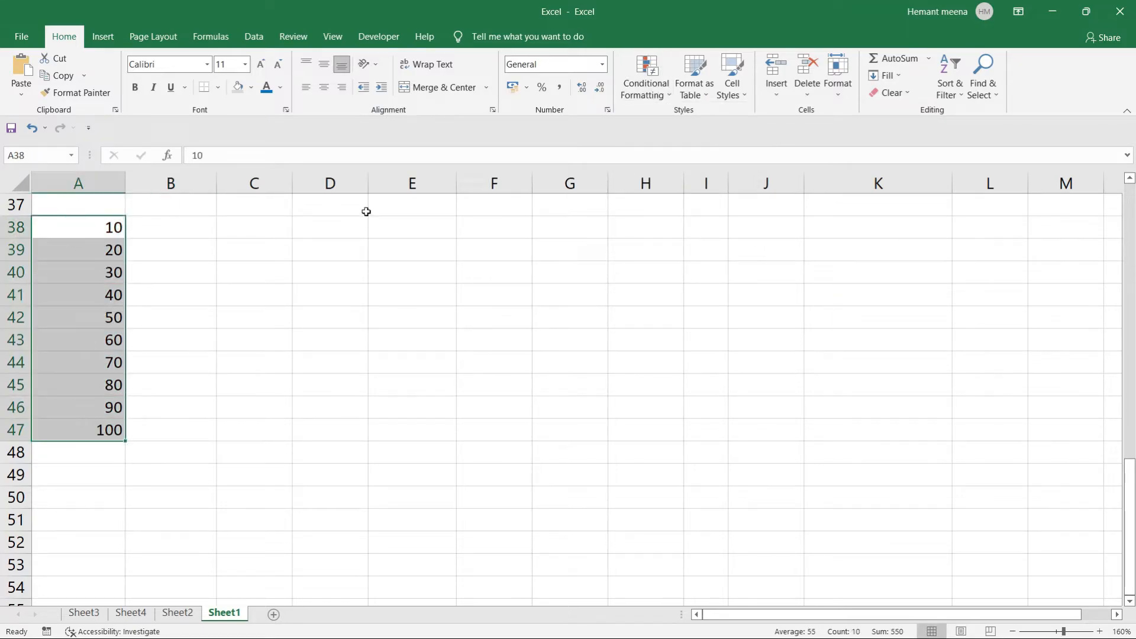
# Apply another Less Than 30 highlight rule to the selected values.
pyautogui.click(657, 94)
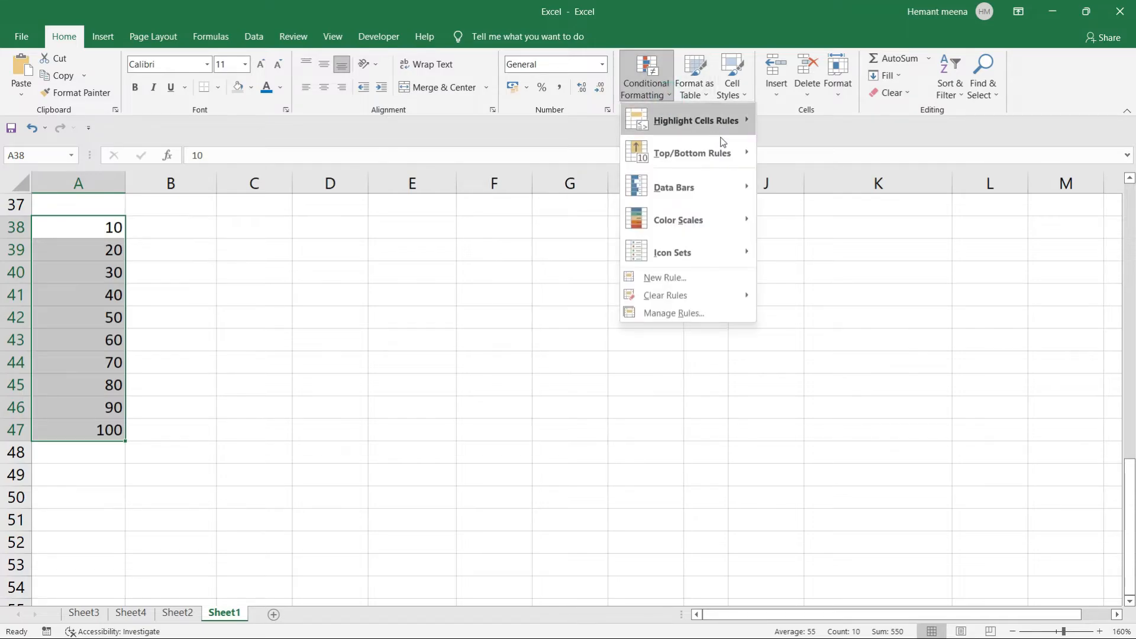
pyautogui.moveTo(727, 121)
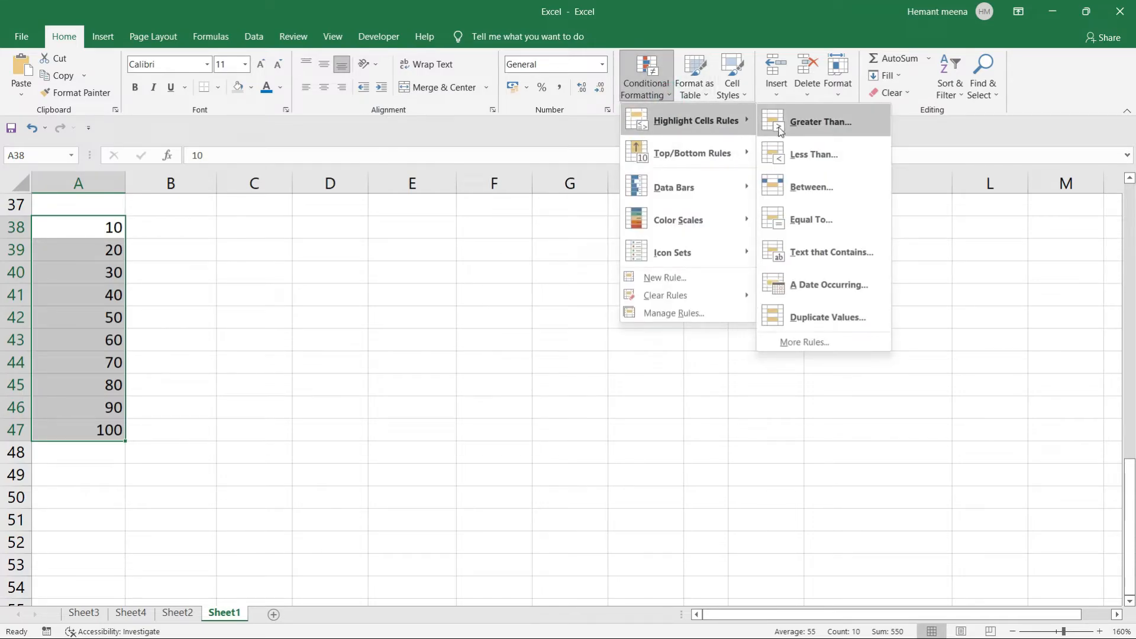
pyautogui.click(805, 153)
pyautogui.write('30')
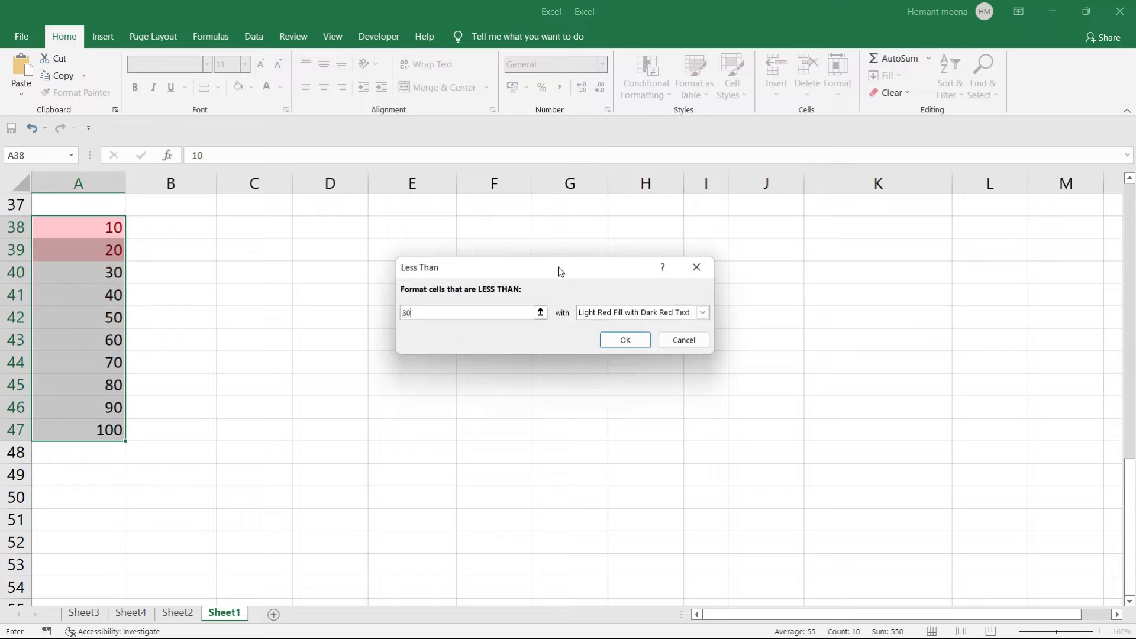
pyautogui.click(626, 340)
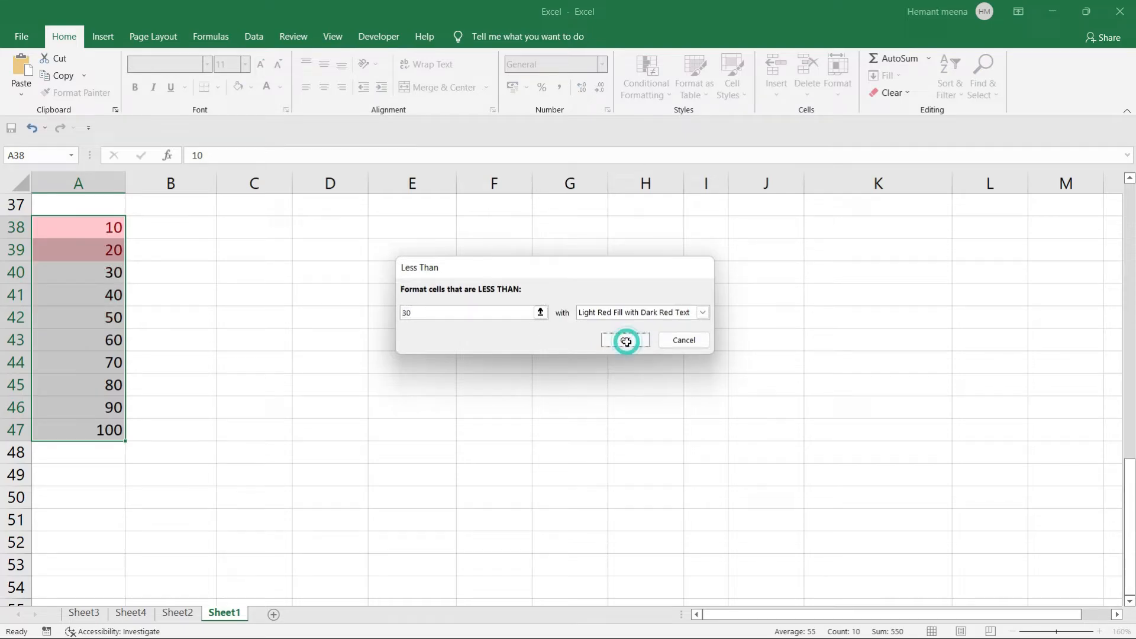
pyautogui.click(375, 359)
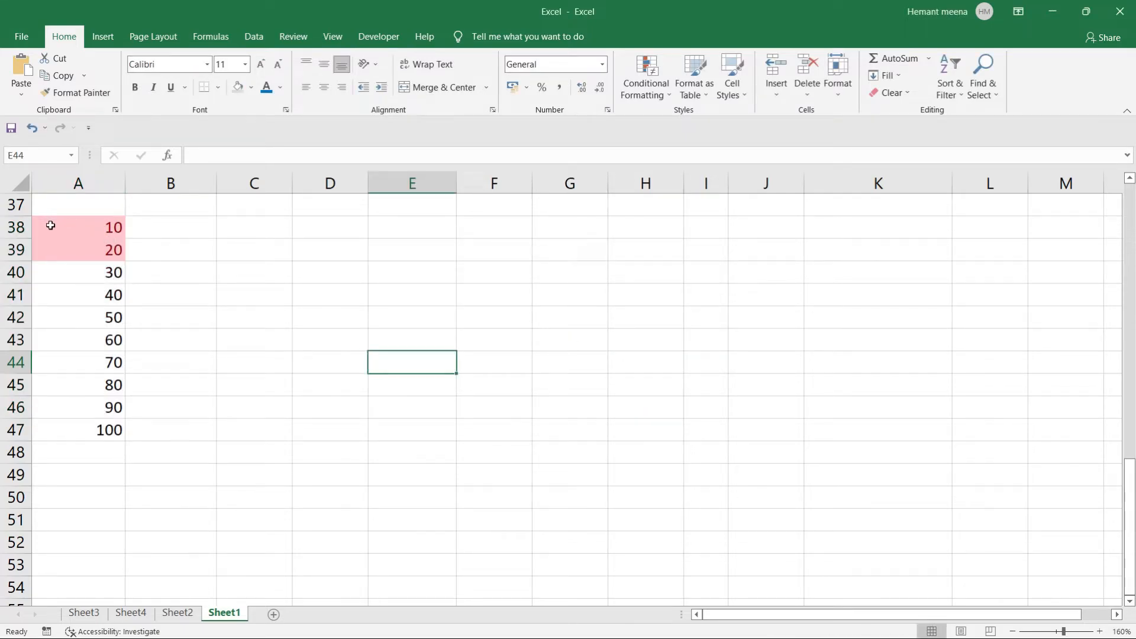
# Reselect A38:A47 and clear all rules from the selected cells.
pyautogui.moveTo(50, 225); pyautogui.dragTo(91, 426)
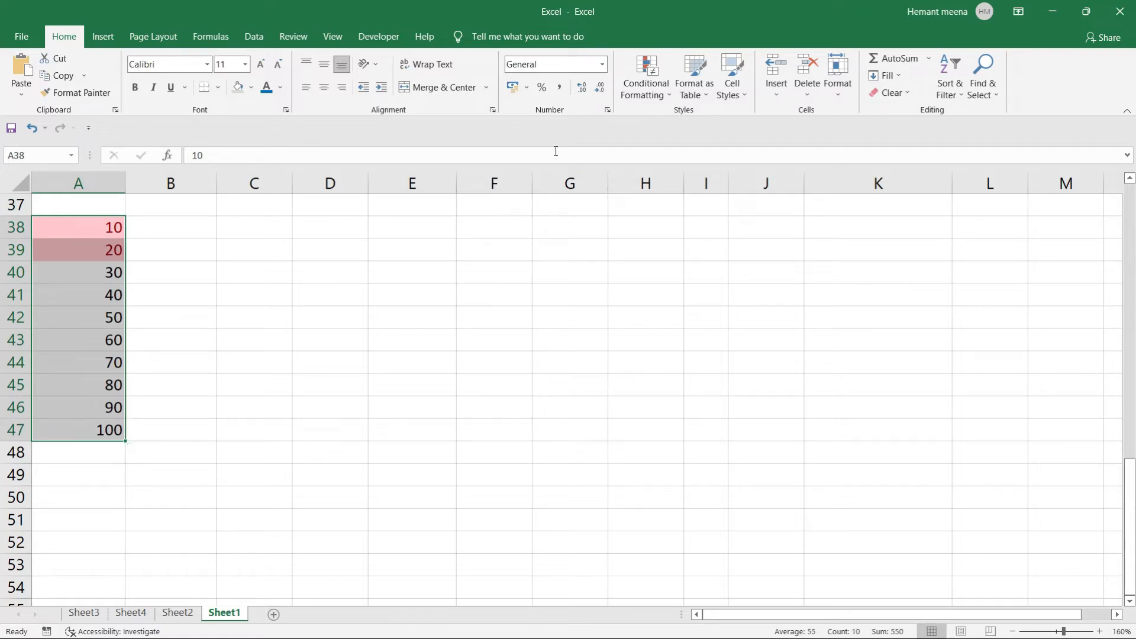
pyautogui.click(669, 96)
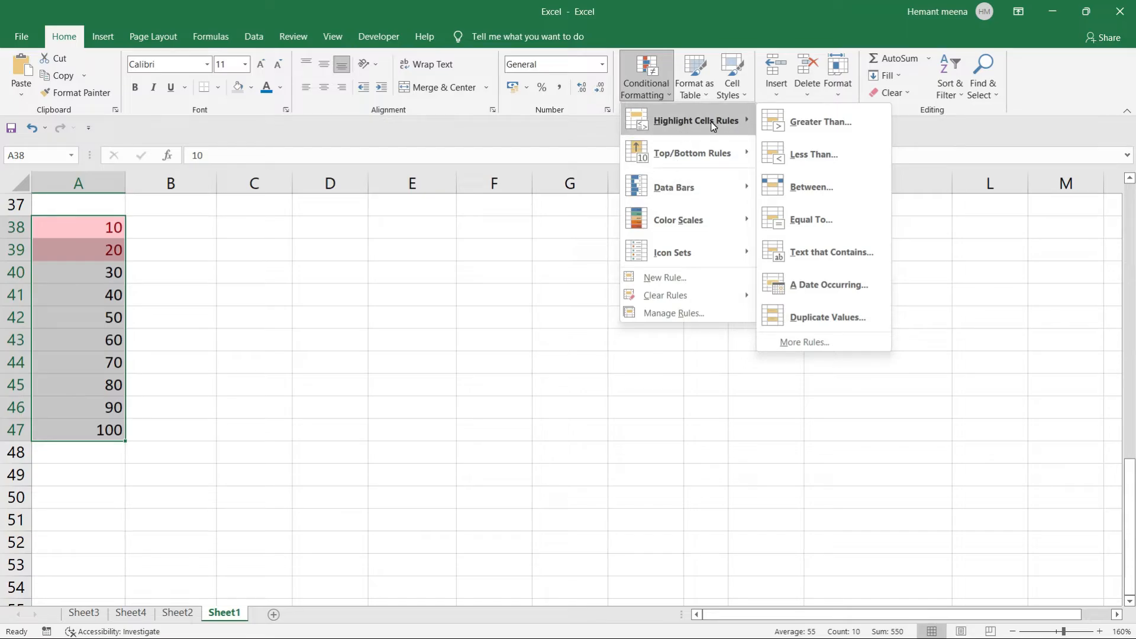
pyautogui.click(656, 296)
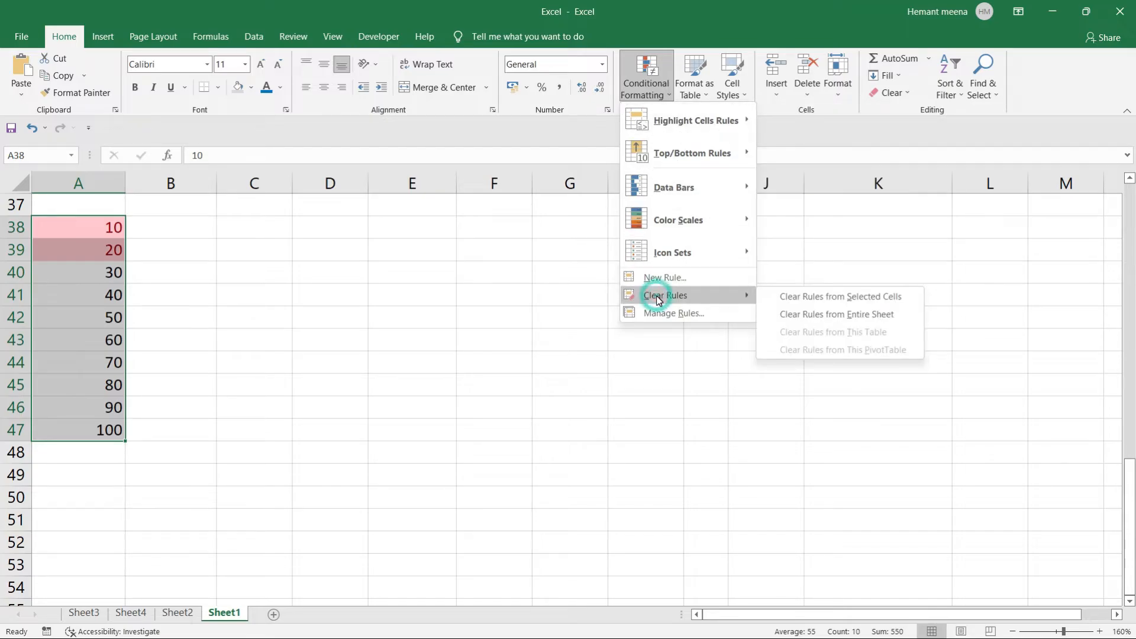
pyautogui.click(793, 297)
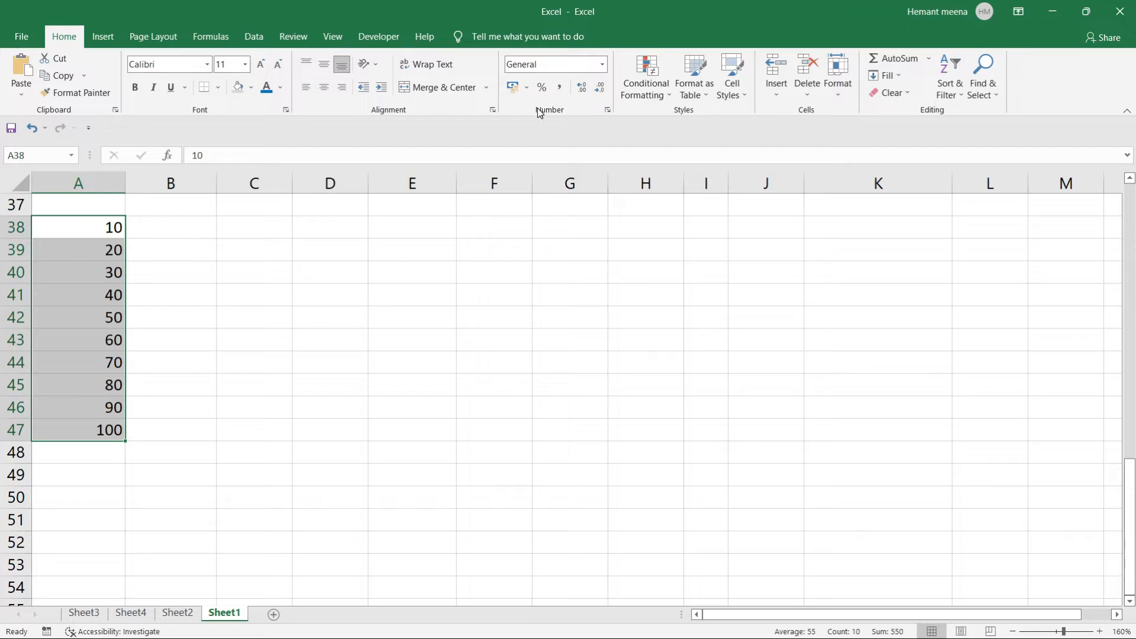
# Apply a Between 30 and 80 rule with light red fill and dark red text to A38:A47.
pyautogui.click(669, 96)
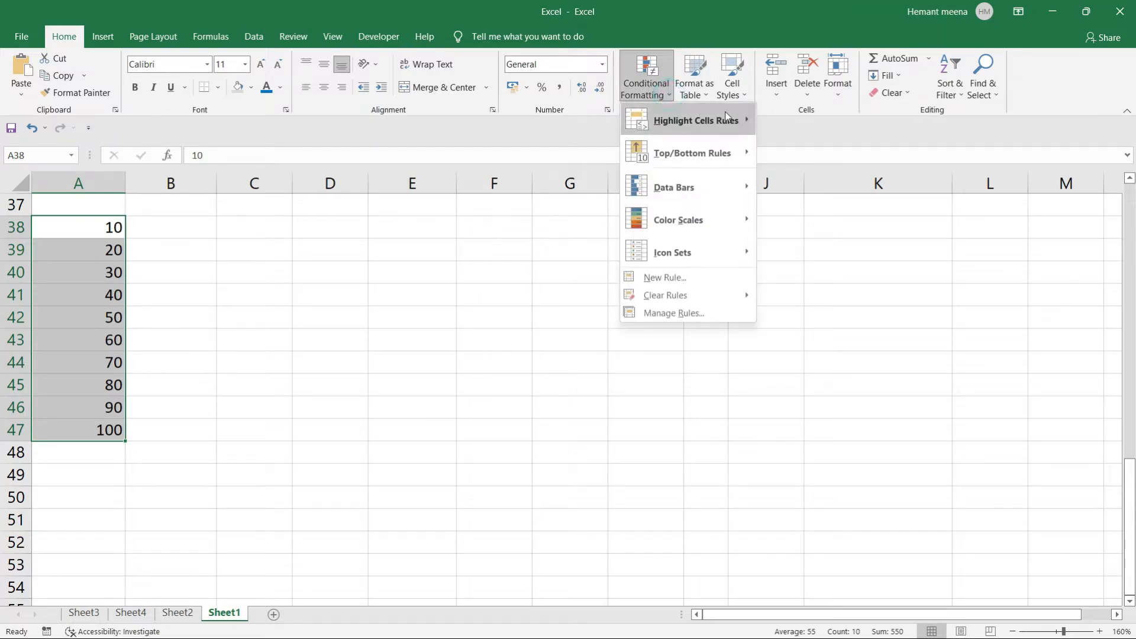
pyautogui.moveTo(695, 120)
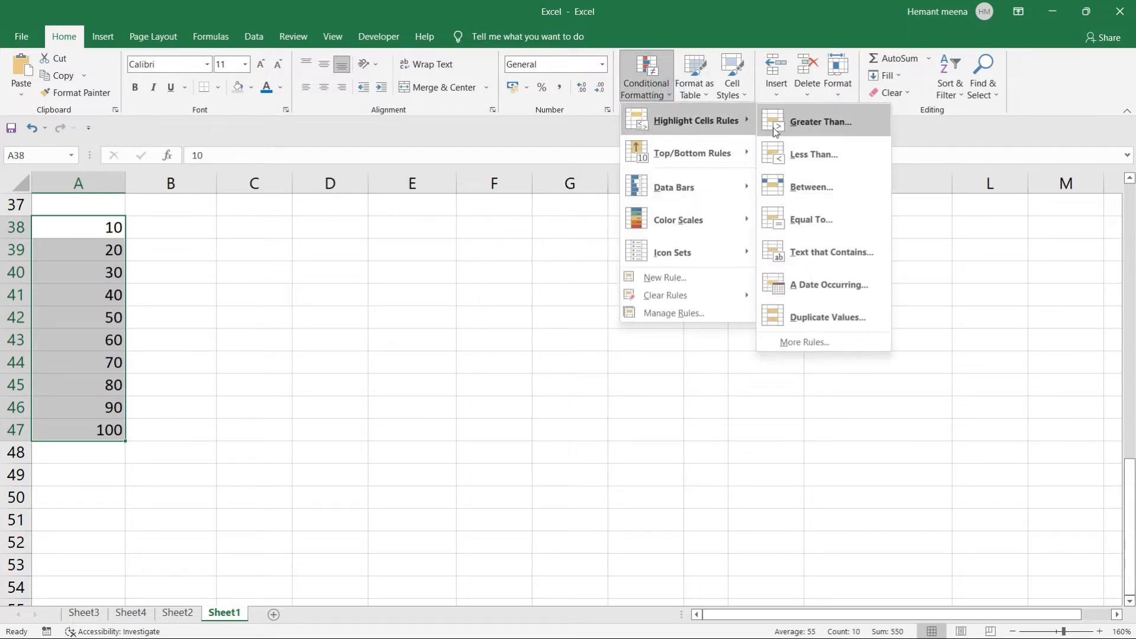
pyautogui.click(817, 189)
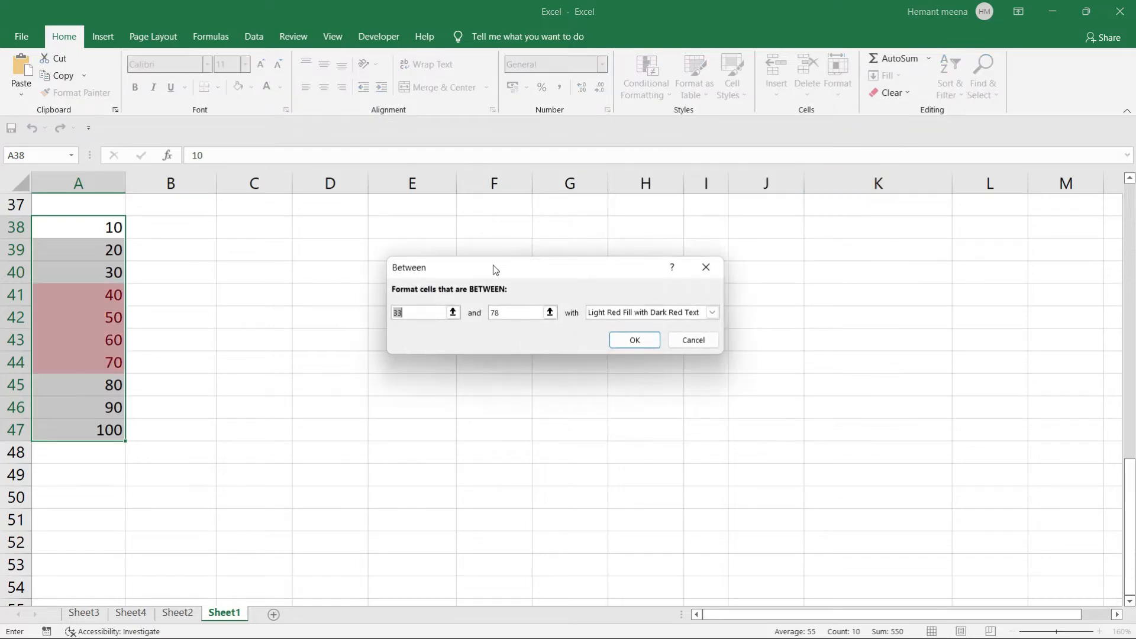
pyautogui.click(423, 313)
pyautogui.press('BackSpace')
pyautogui.write('0')
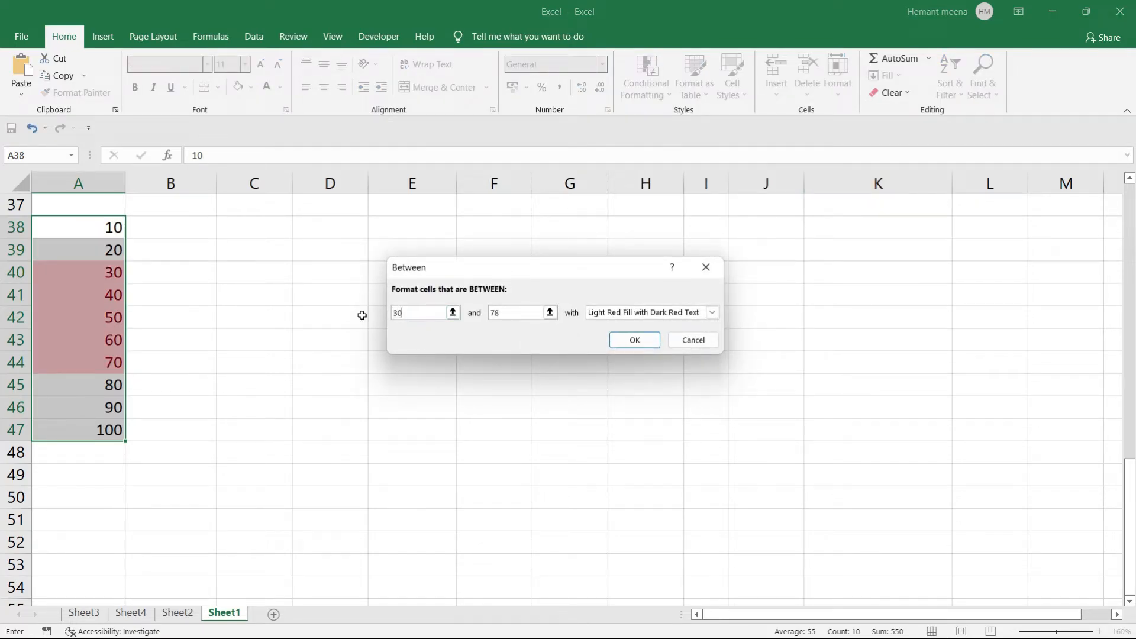
pyautogui.doubleClick(501, 312)
pyautogui.write('80')
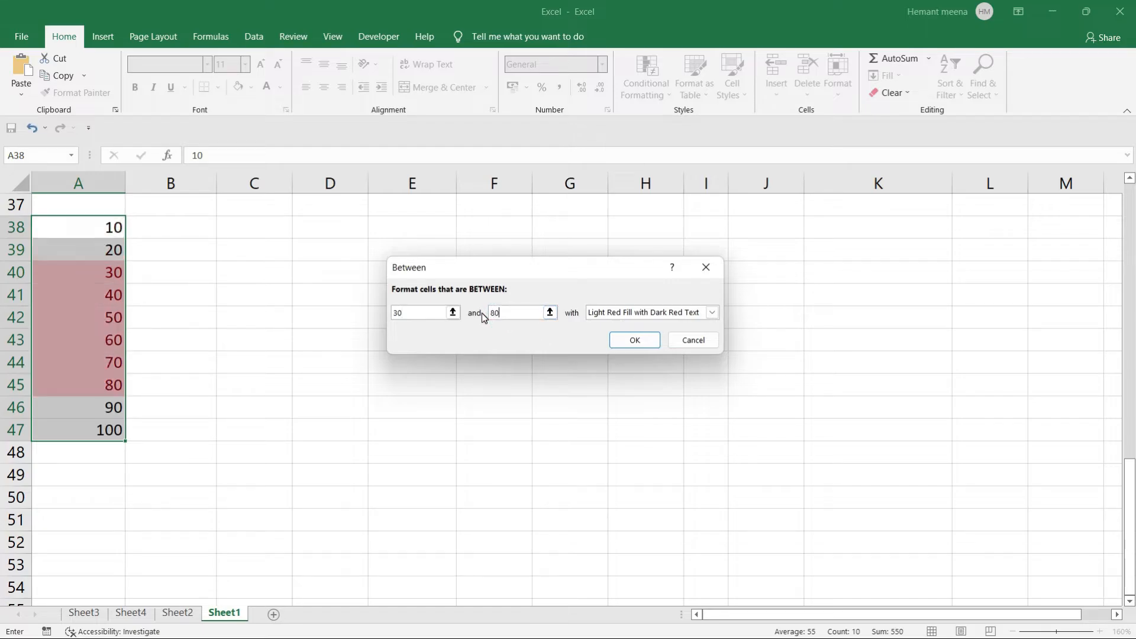
pyautogui.click(643, 340)
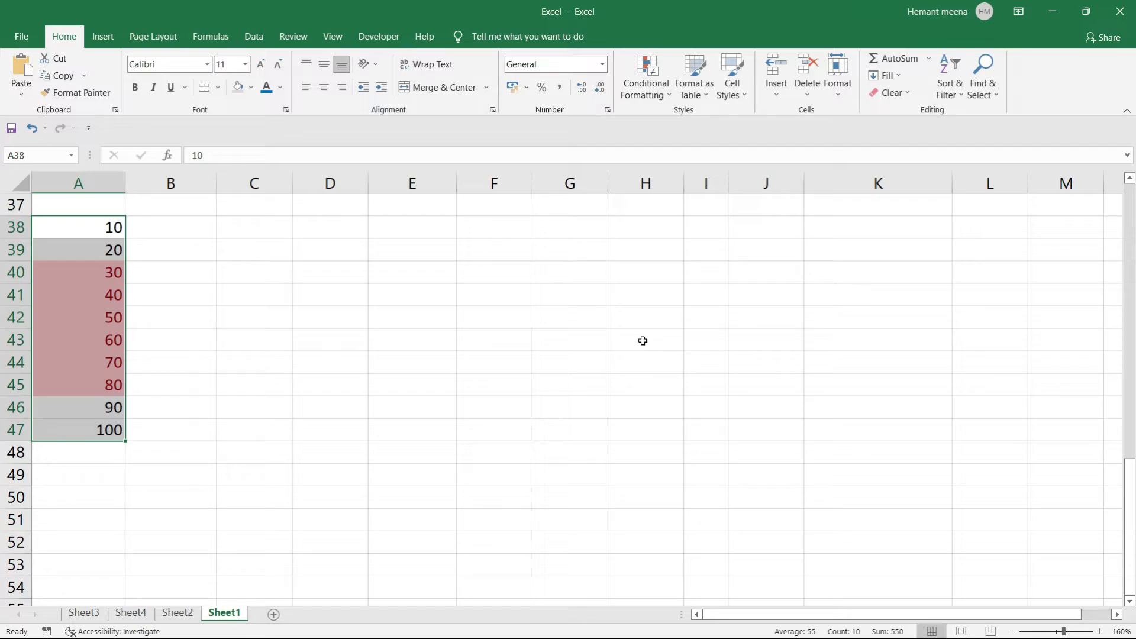
pyautogui.click(471, 428)
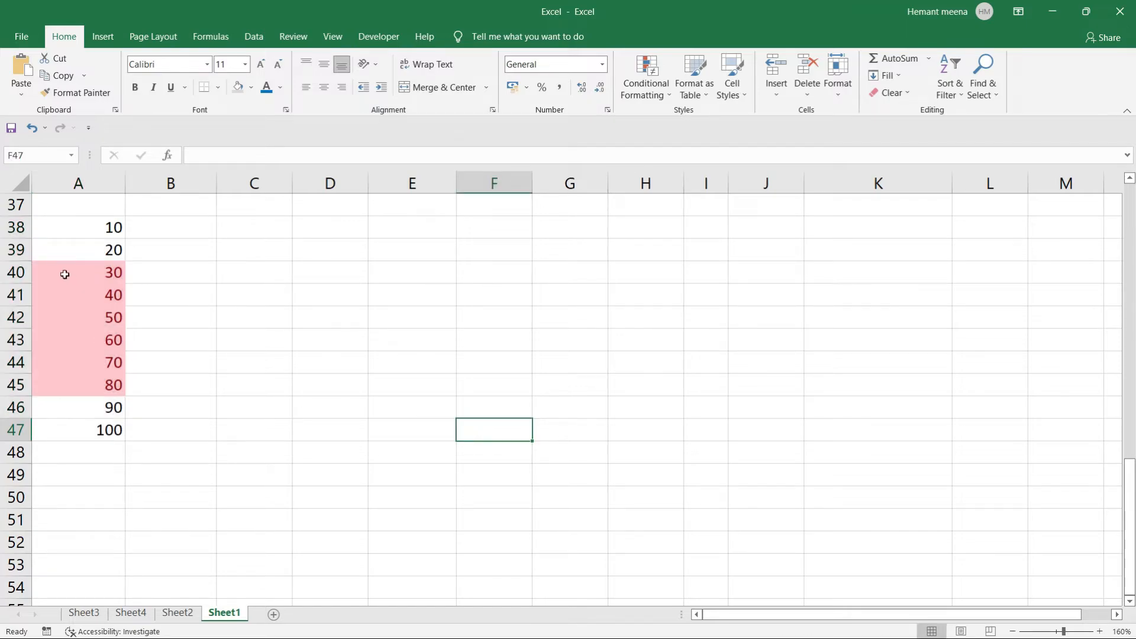
pyautogui.moveTo(51, 225); pyautogui.dragTo(74, 422)
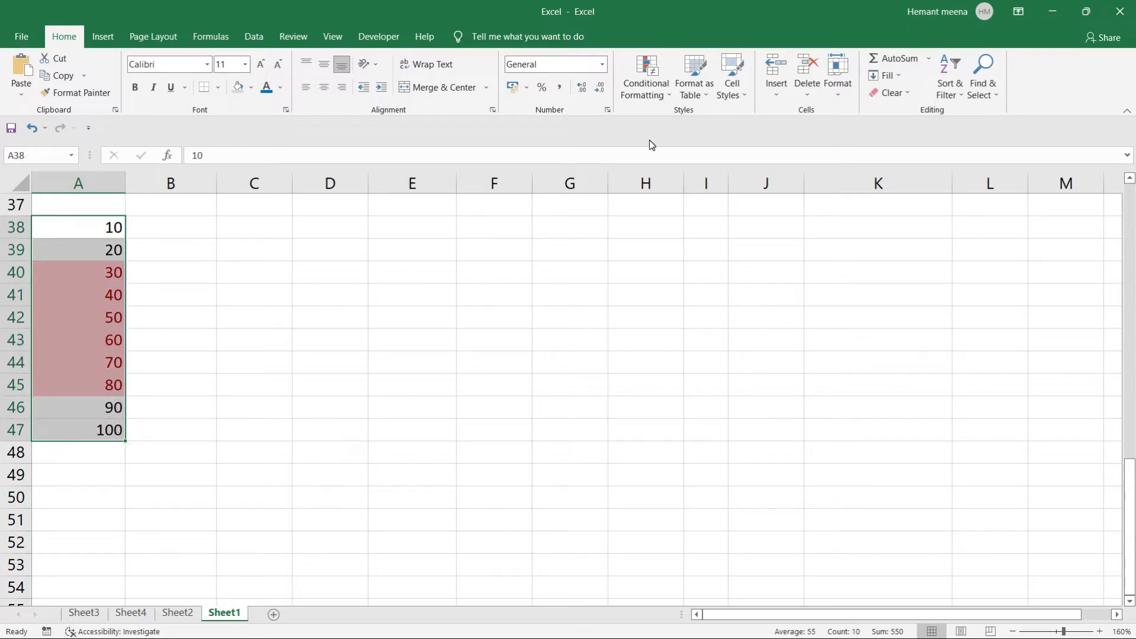
# Set up a Between 30 and 80 rule using Green Fill with Dark Green Text.
pyautogui.click(670, 101)
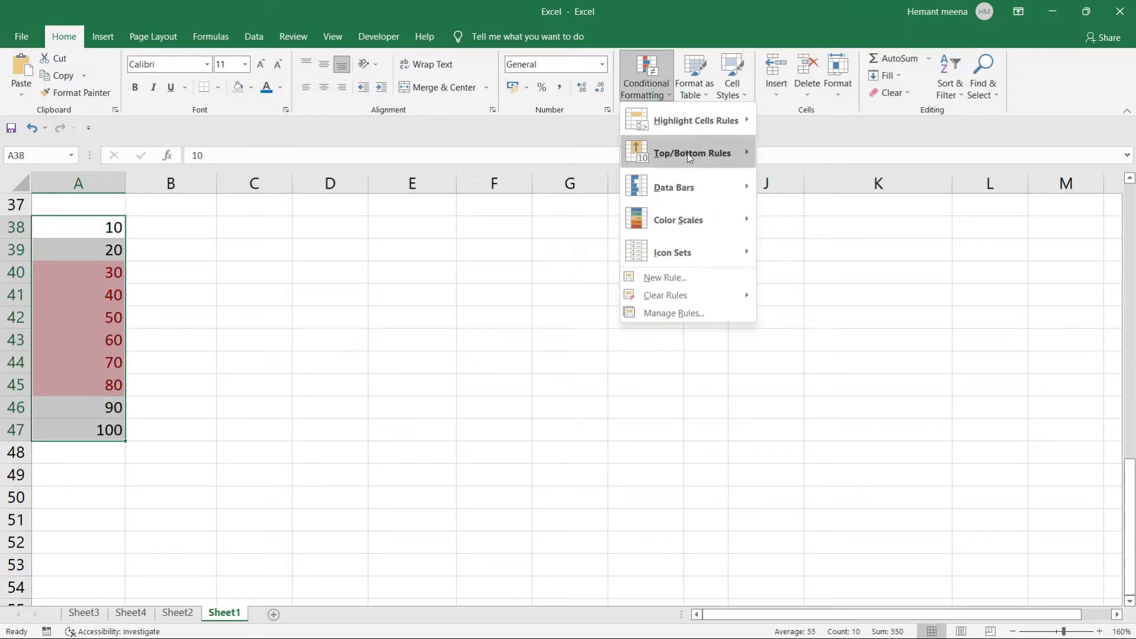
pyautogui.moveTo(700, 123)
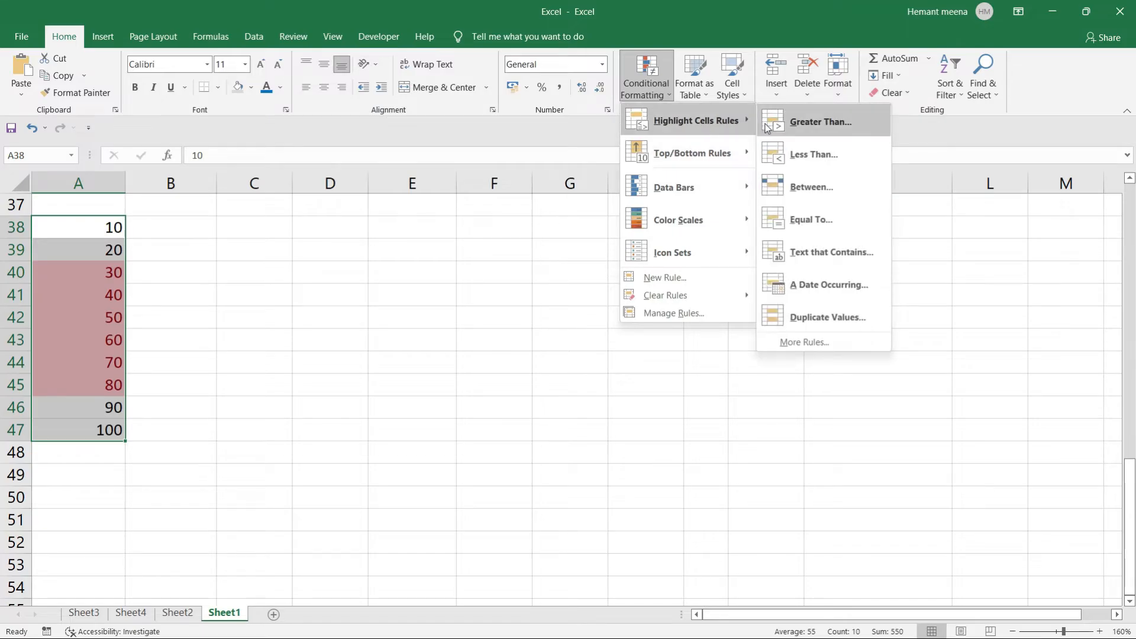
pyautogui.click(806, 185)
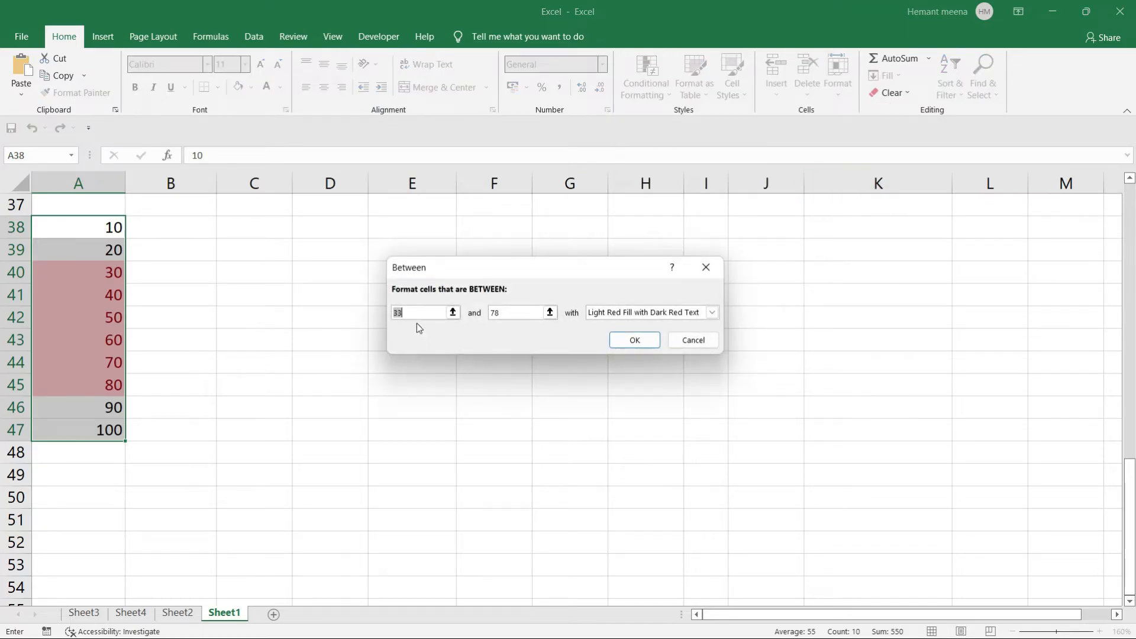
pyautogui.write('30')
pyautogui.moveTo(515, 310); pyautogui.dragTo(480, 314)
pyautogui.write('80')
pyautogui.click(712, 314)
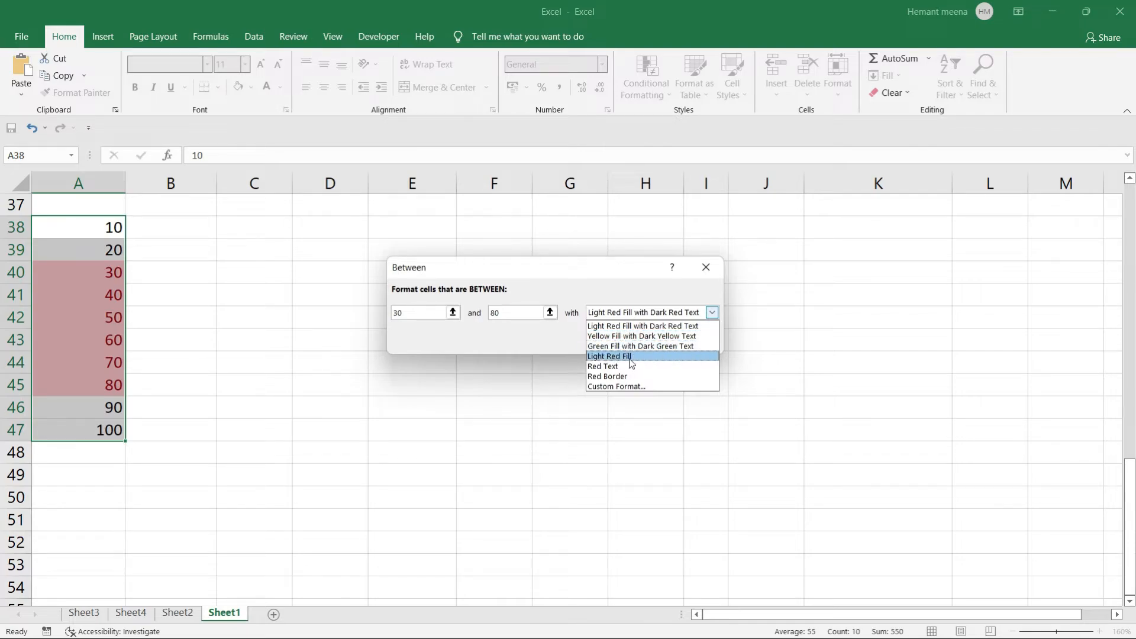
pyautogui.click(609, 387)
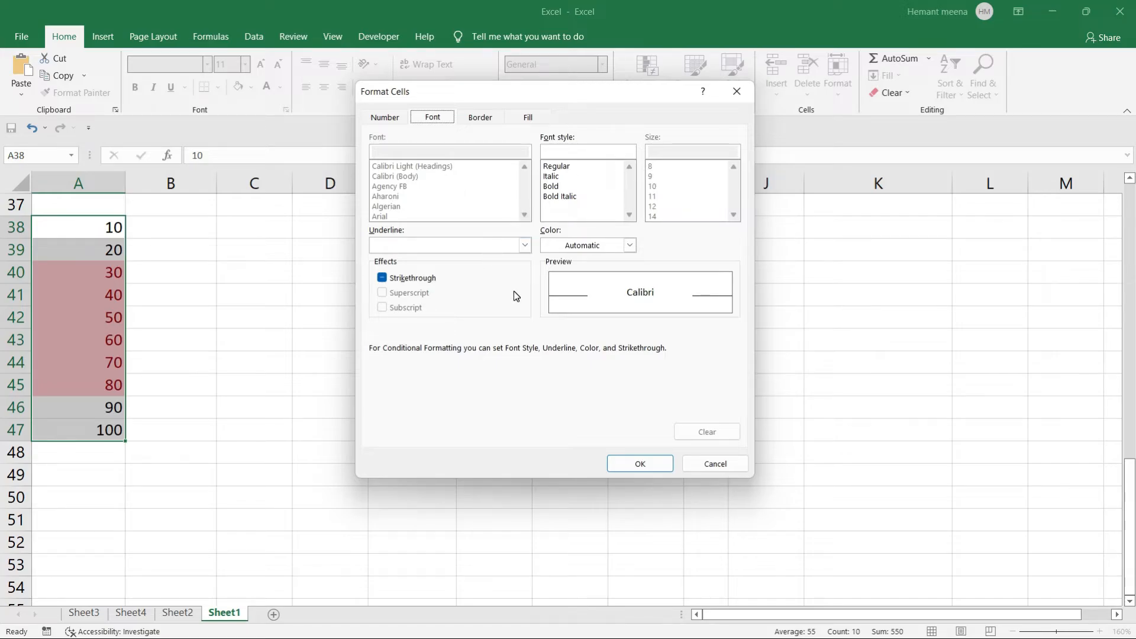
pyautogui.click(714, 464)
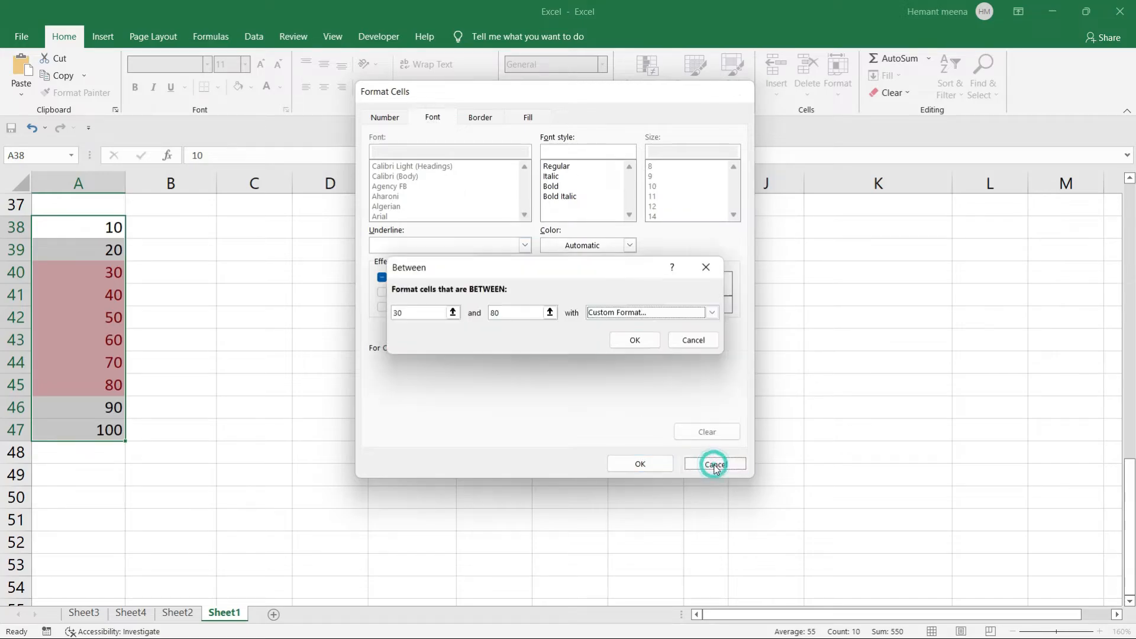
pyautogui.click(712, 312)
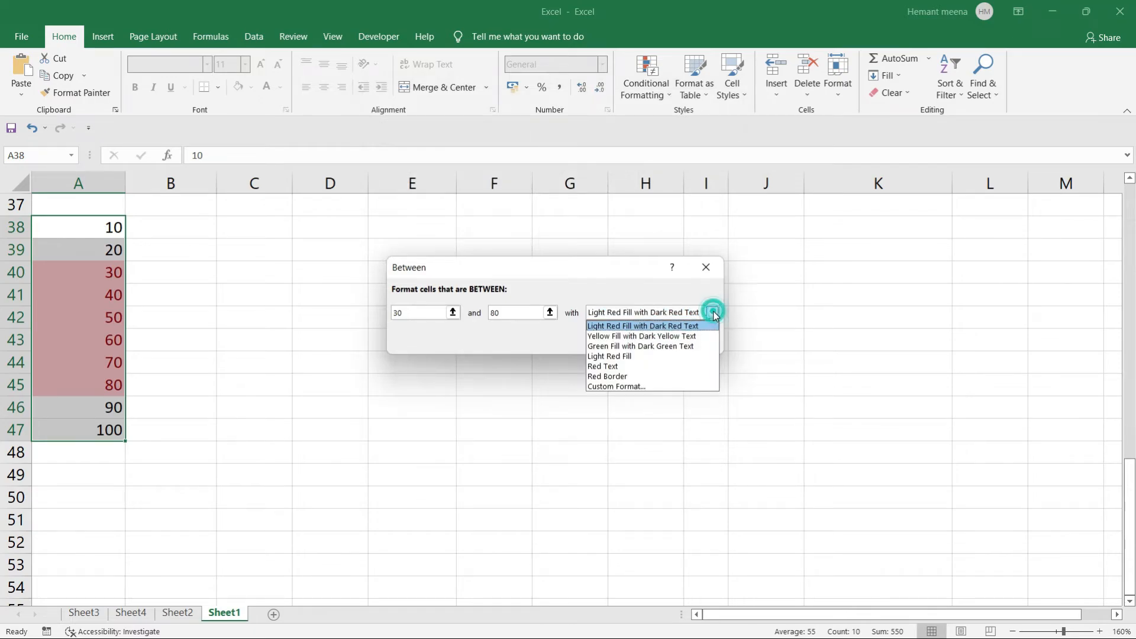
pyautogui.click(607, 347)
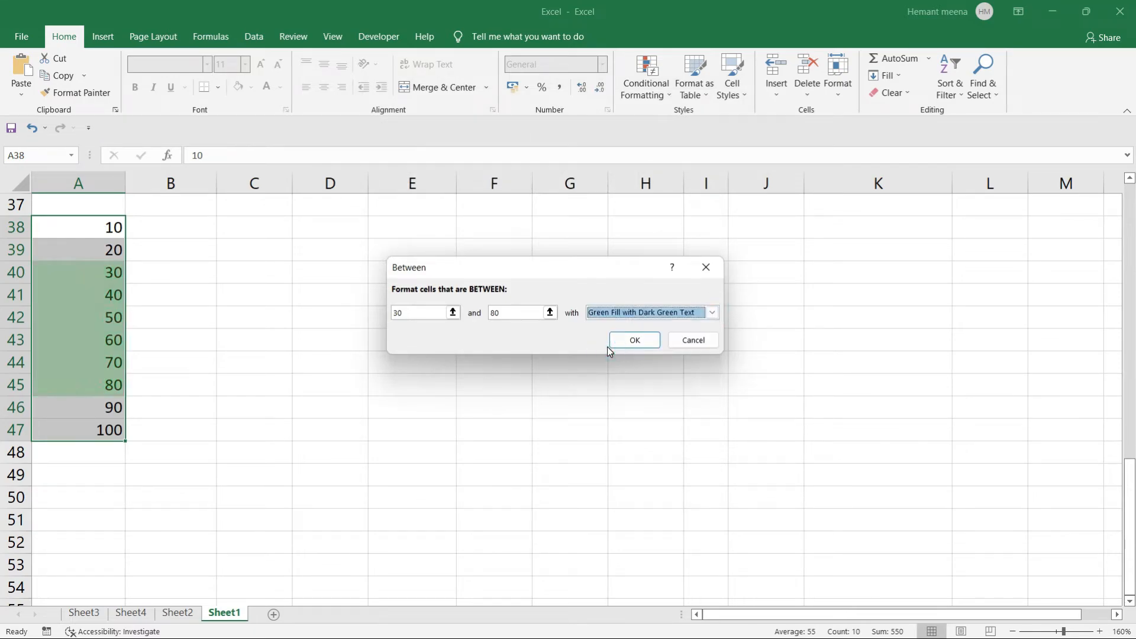
# Apply the green 30-to-80 highlight, then clear the rules from the reselected A38:A47.
pyautogui.click(631, 341)
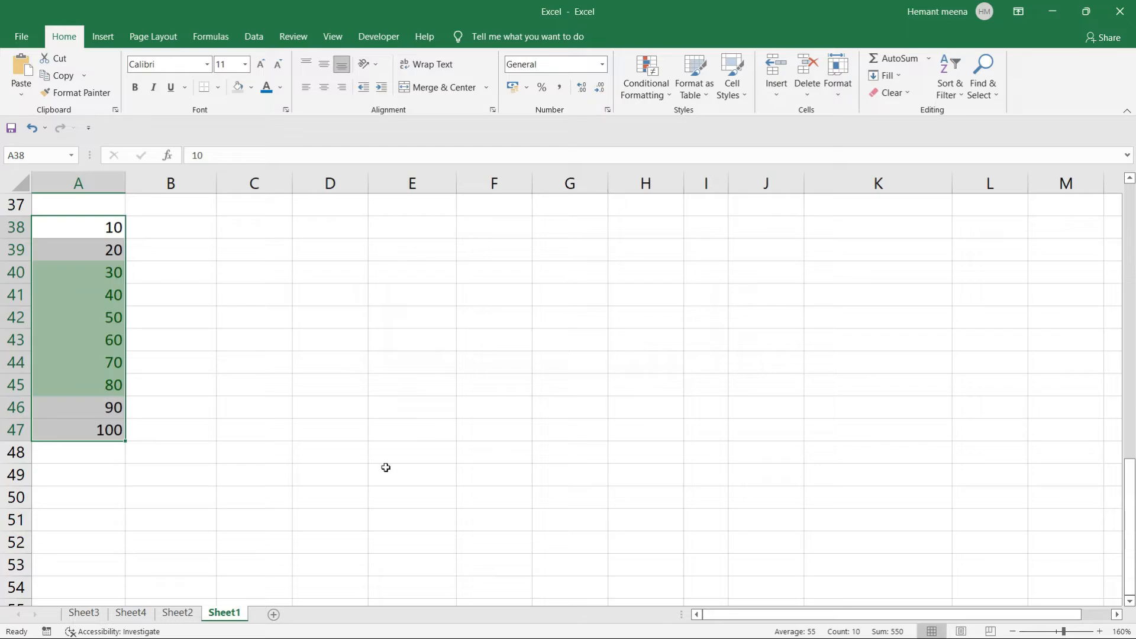
pyautogui.click(236, 459)
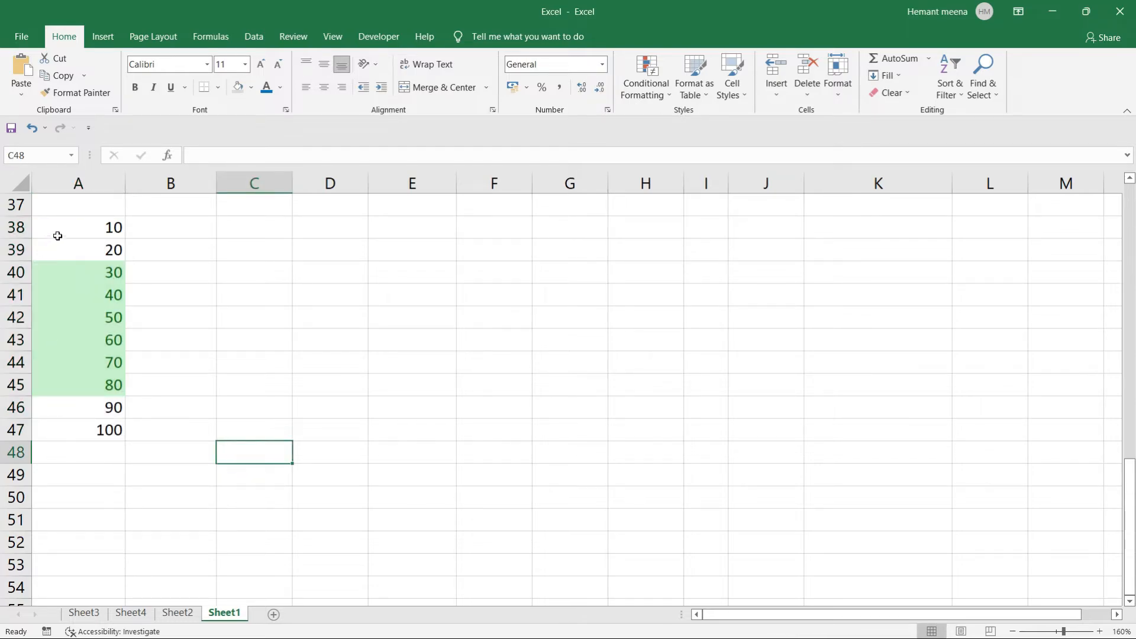
pyautogui.moveTo(55, 233); pyautogui.dragTo(79, 428)
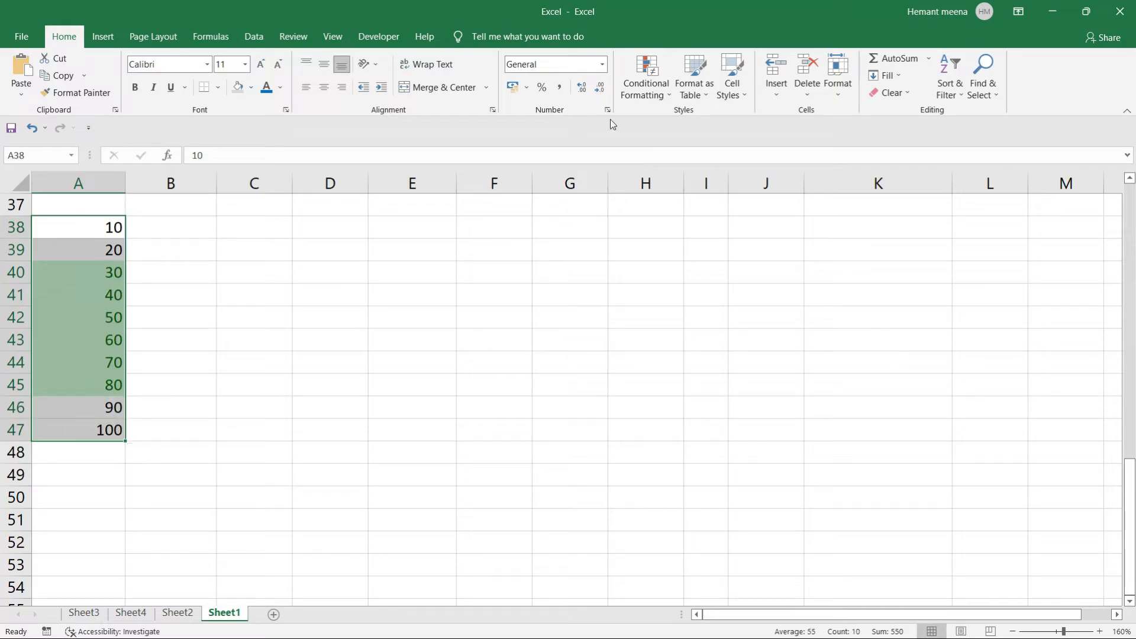
pyautogui.click(667, 94)
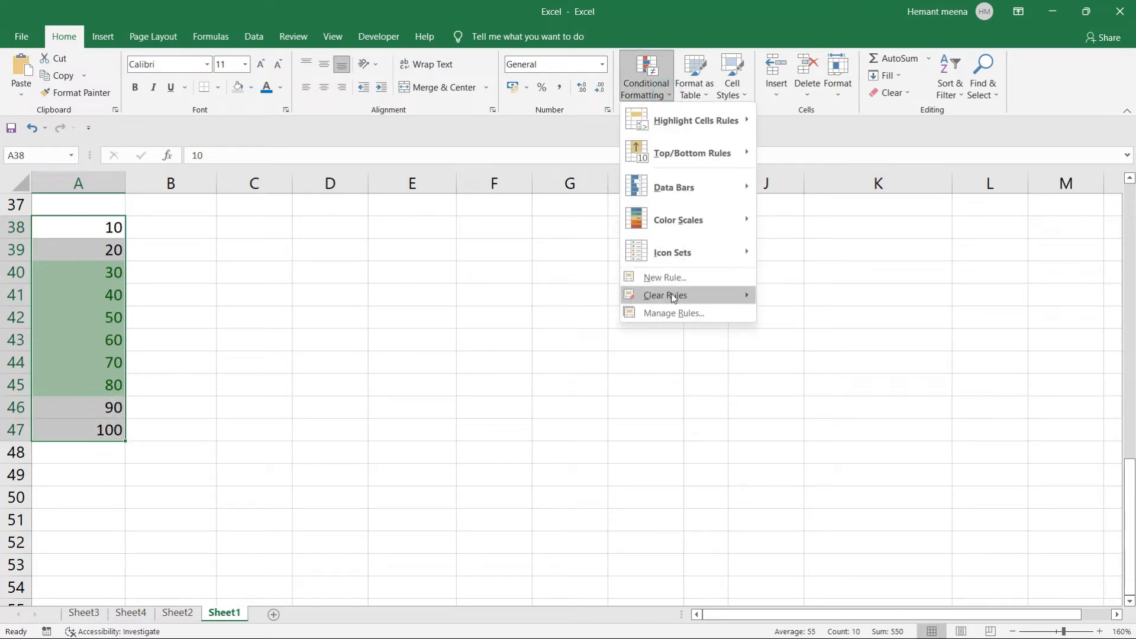
pyautogui.moveTo(671, 295)
pyautogui.click(835, 297)
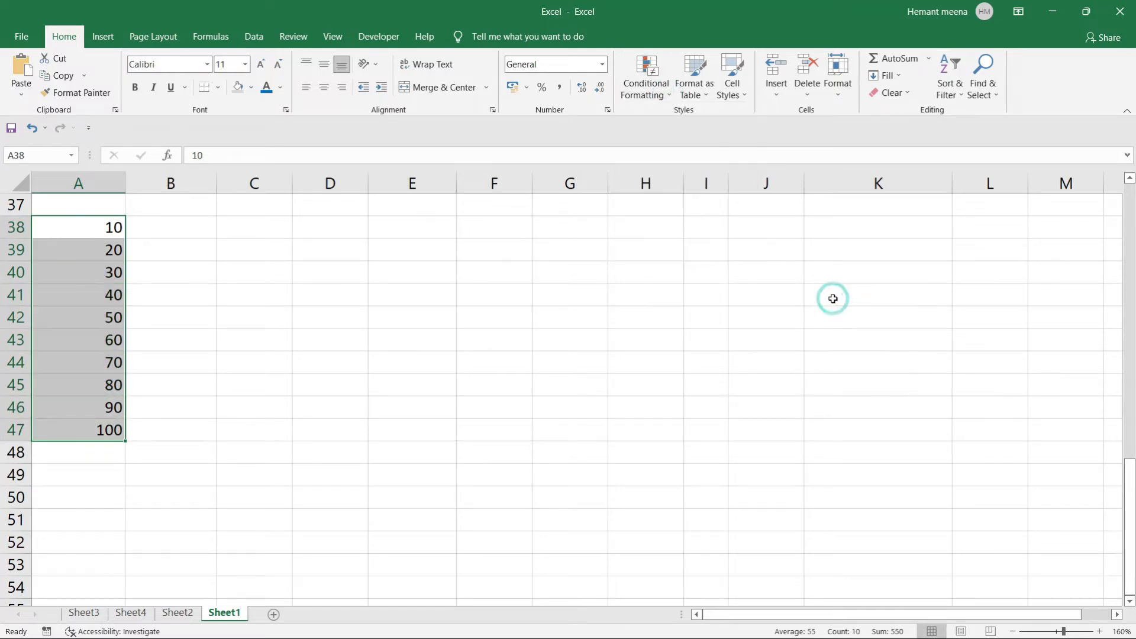
# Browse the Conditional Formatting menu and close it without choosing anything.
pyautogui.click(673, 99)
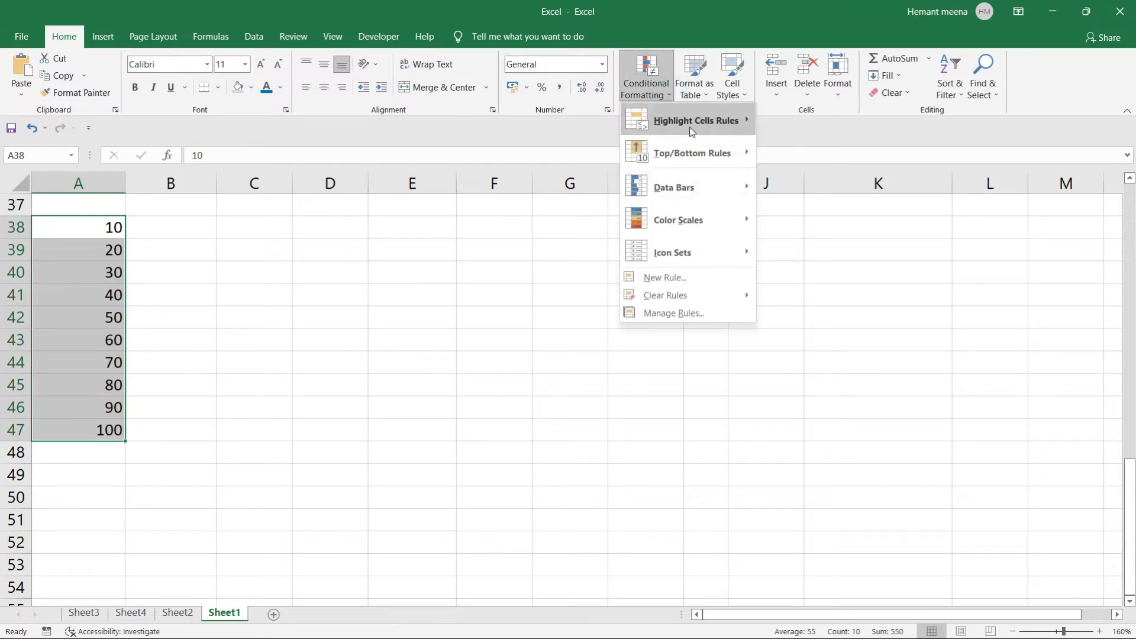
pyautogui.moveTo(704, 120)
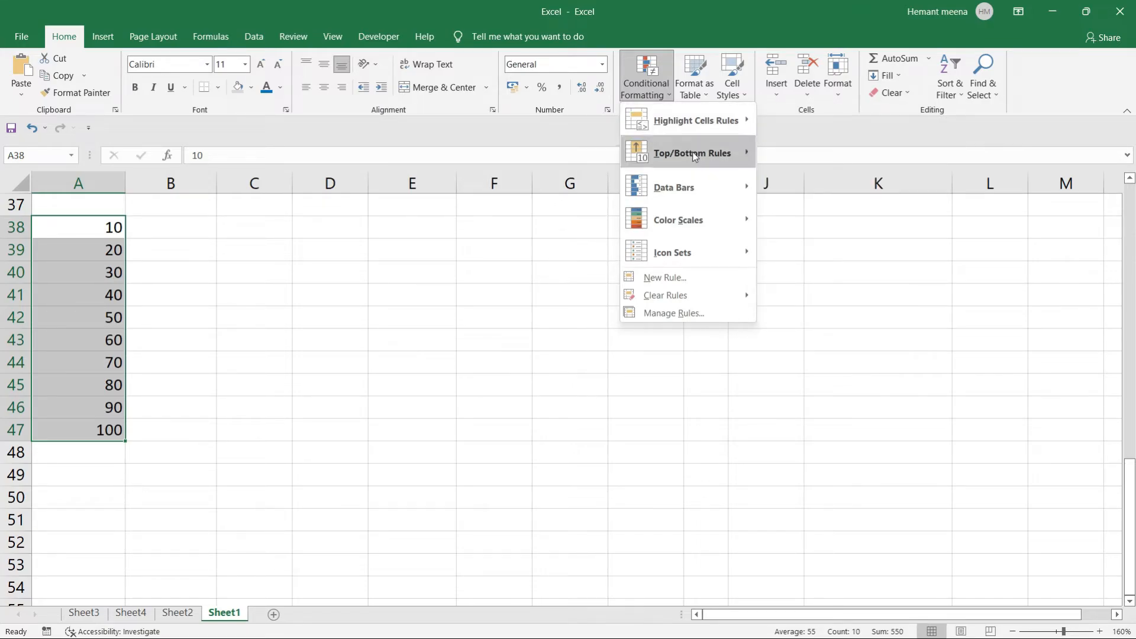
pyautogui.moveTo(749, 127)
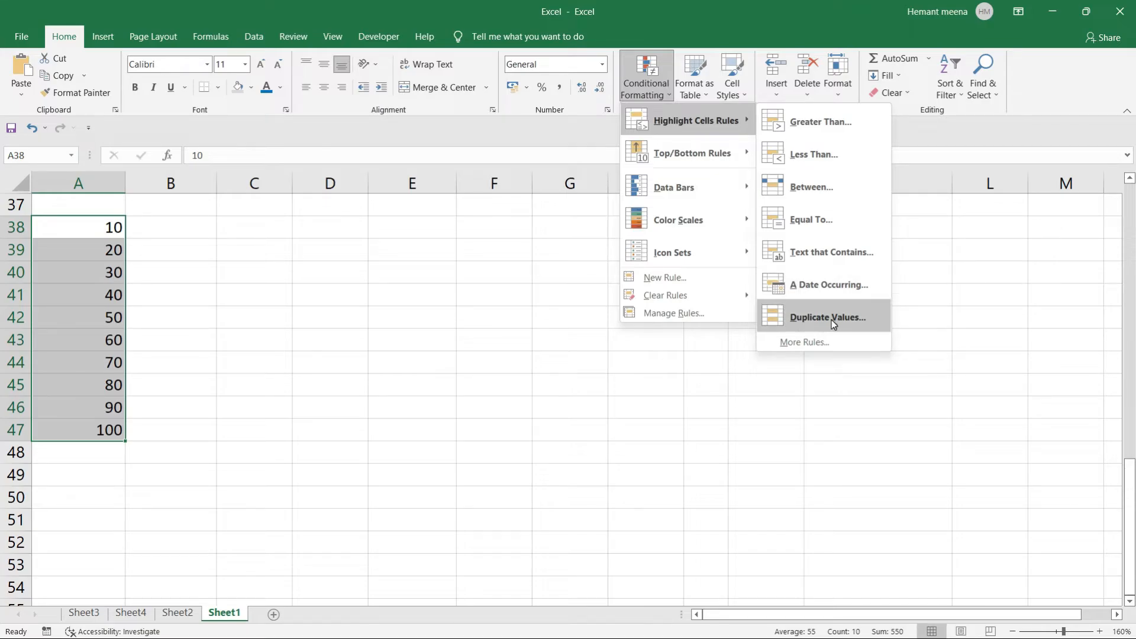
pyautogui.click(395, 324)
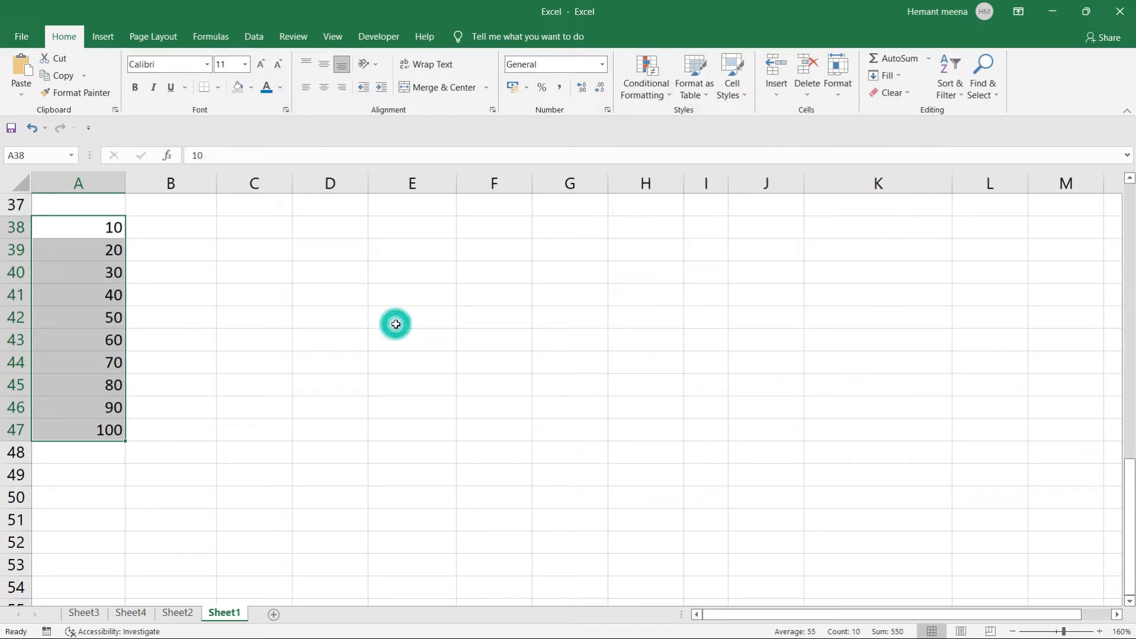
# Add the heading 'Percentage' in cell C39.
pyautogui.click(239, 301)
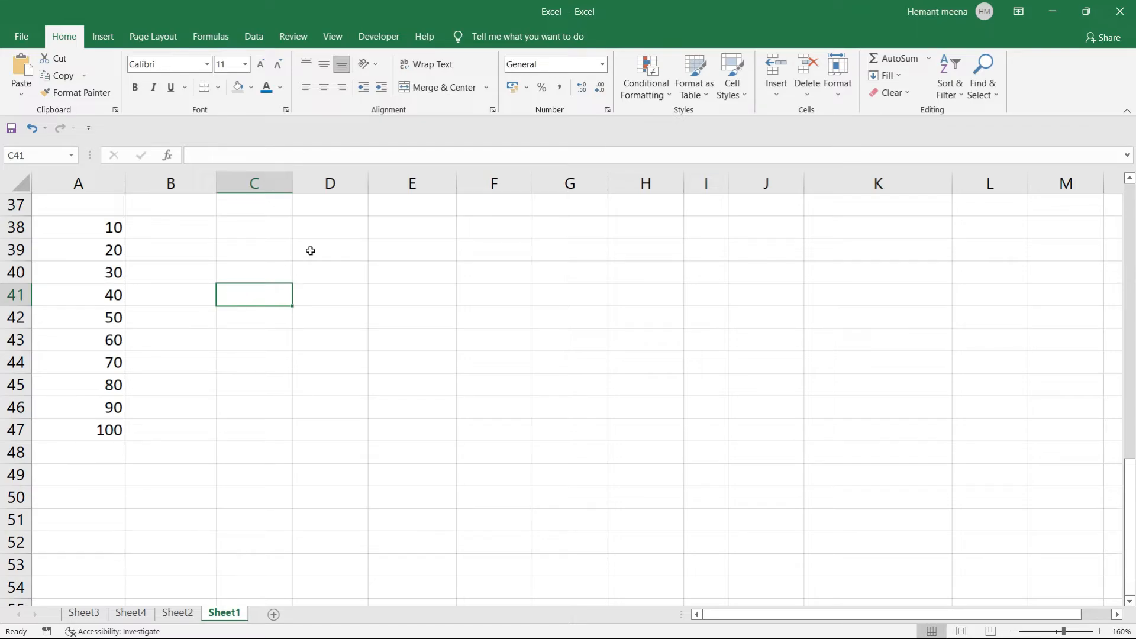
pyautogui.click(253, 247)
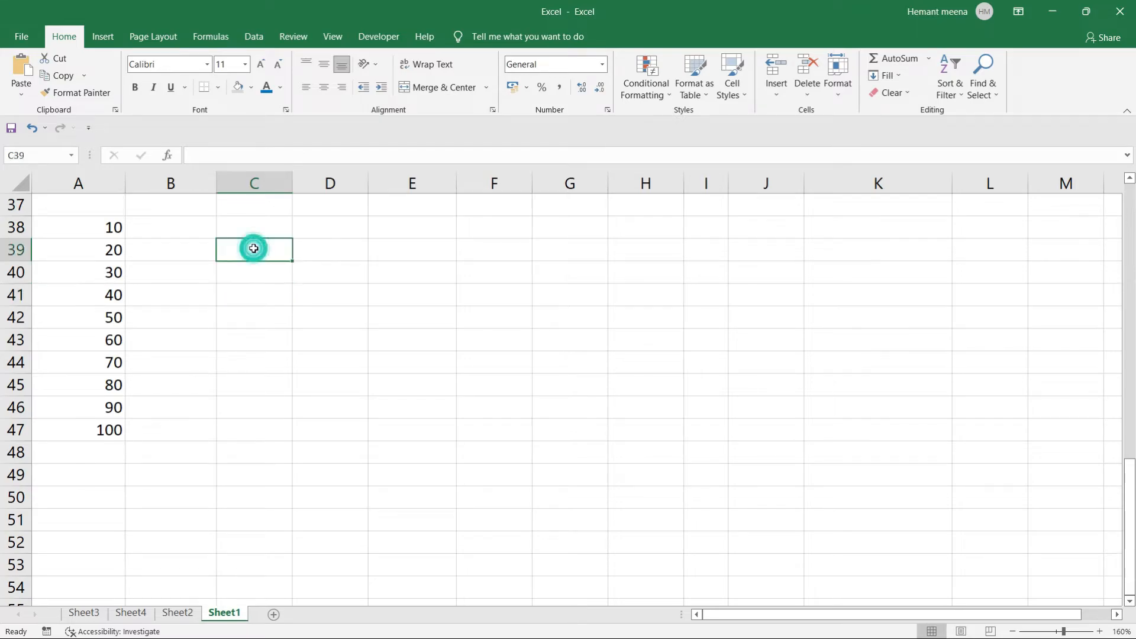
pyautogui.write('Percentage')
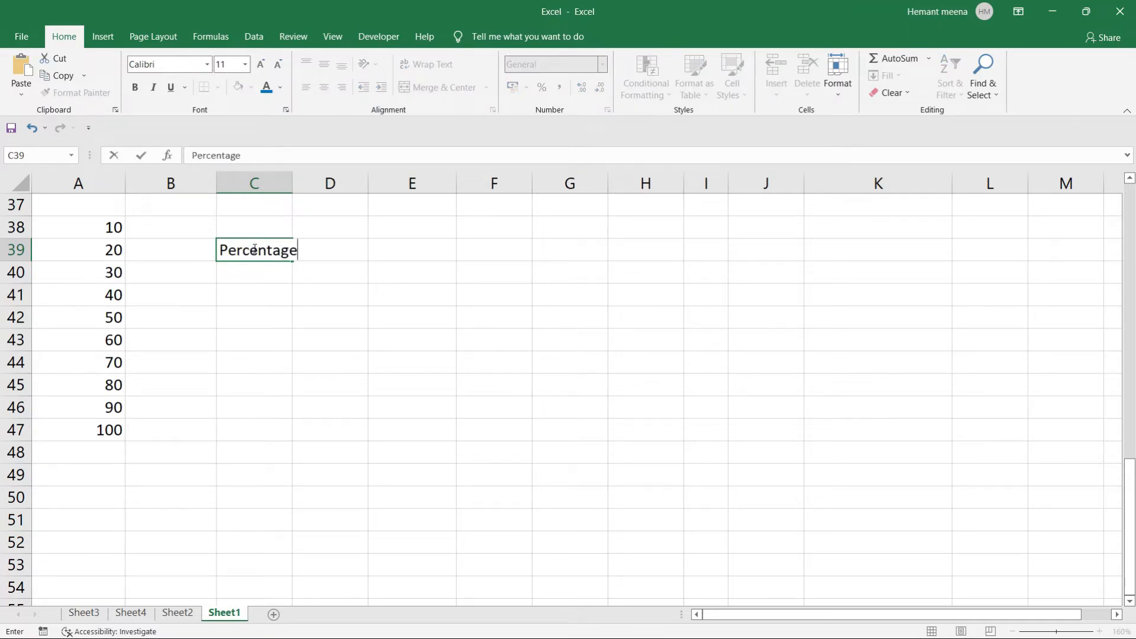
pyautogui.press('Return')
pyautogui.press('Return')
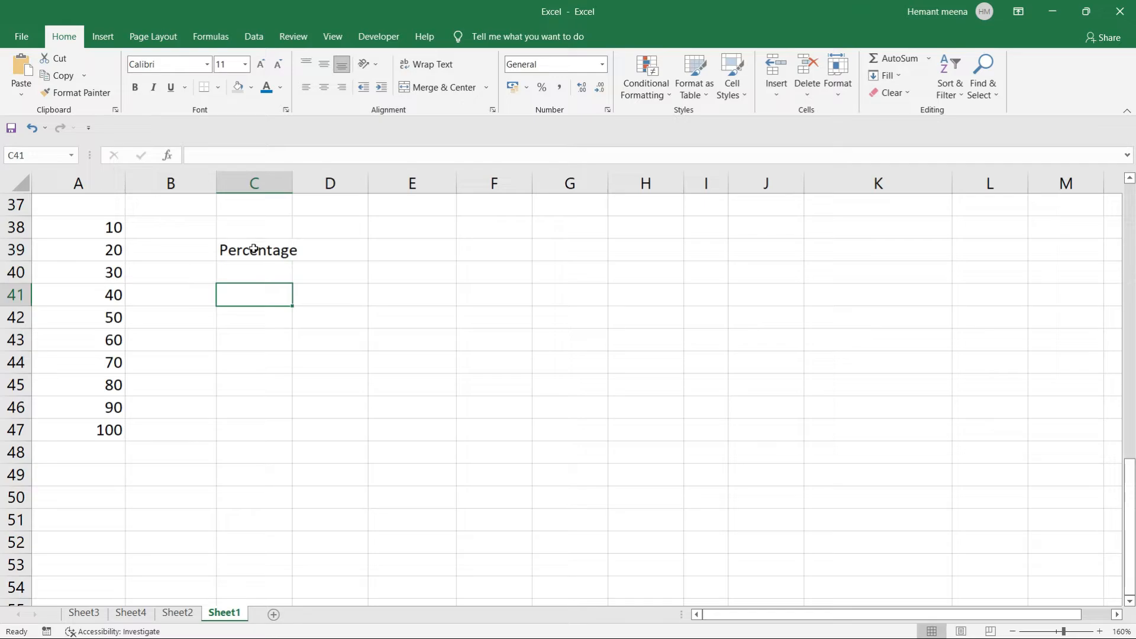
# Type trial values 75, 30 and 60 below the heading, discard a stray 68, and return to C41.
pyautogui.write('75')
pyautogui.press('Return')
pyautogui.write('30')
pyautogui.press('Return')
pyautogui.write('6')
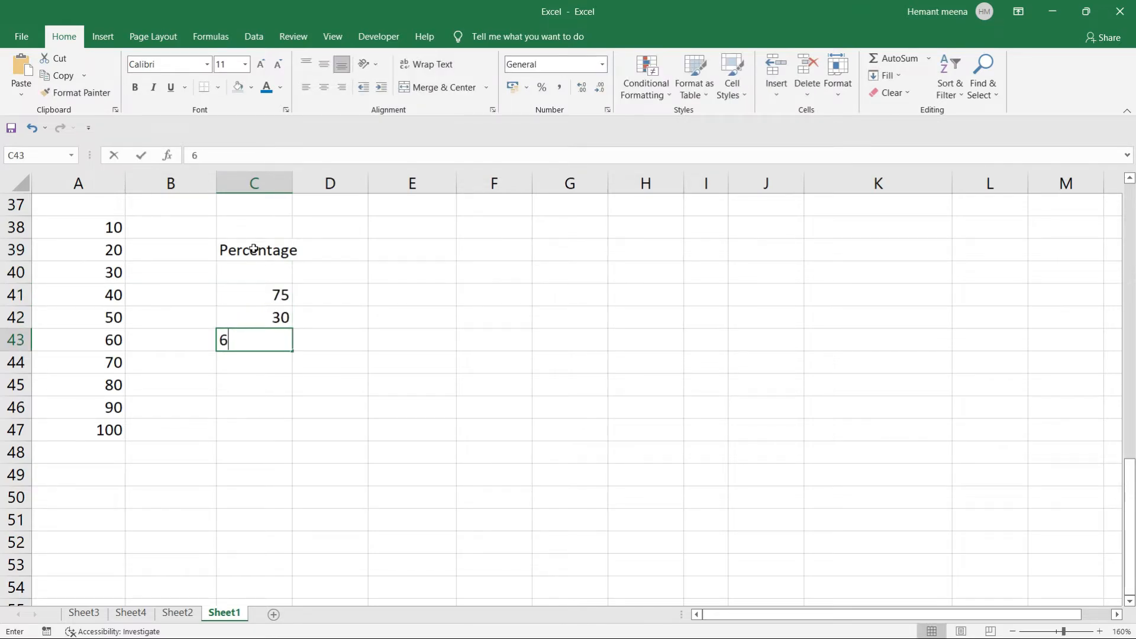
pyautogui.write('0')
pyautogui.press('Return')
pyautogui.write('68')
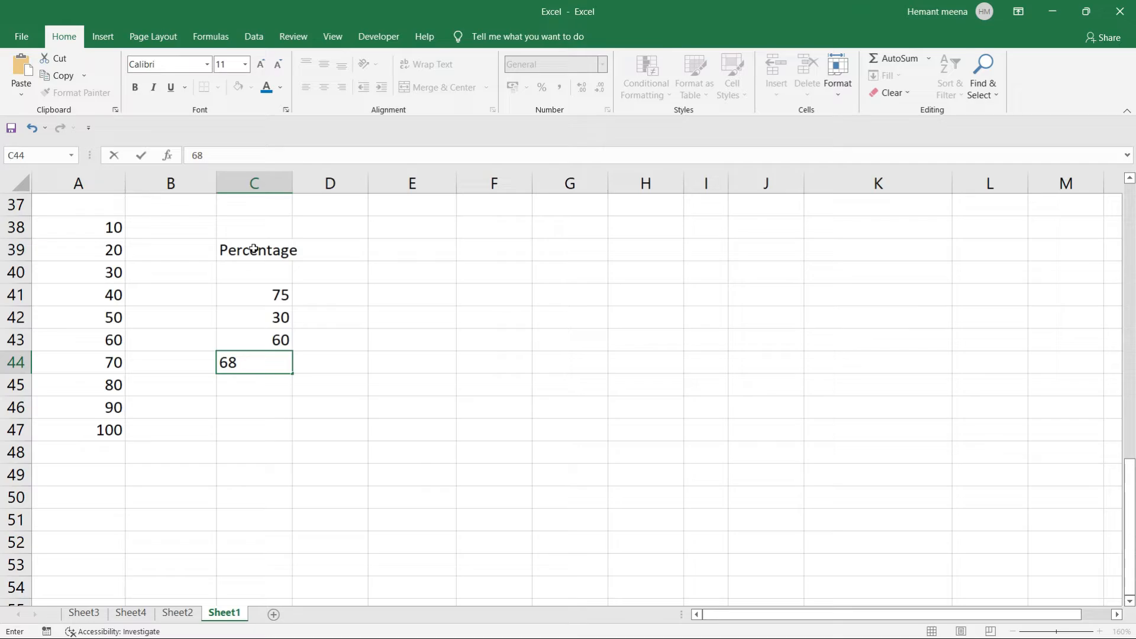
pyautogui.press('BackSpace')
pyautogui.press('BackSpace')
pyautogui.press('Right')
pyautogui.press('Up')
pyautogui.press('Up')
pyautogui.press('Up')
pyautogui.press('Left')
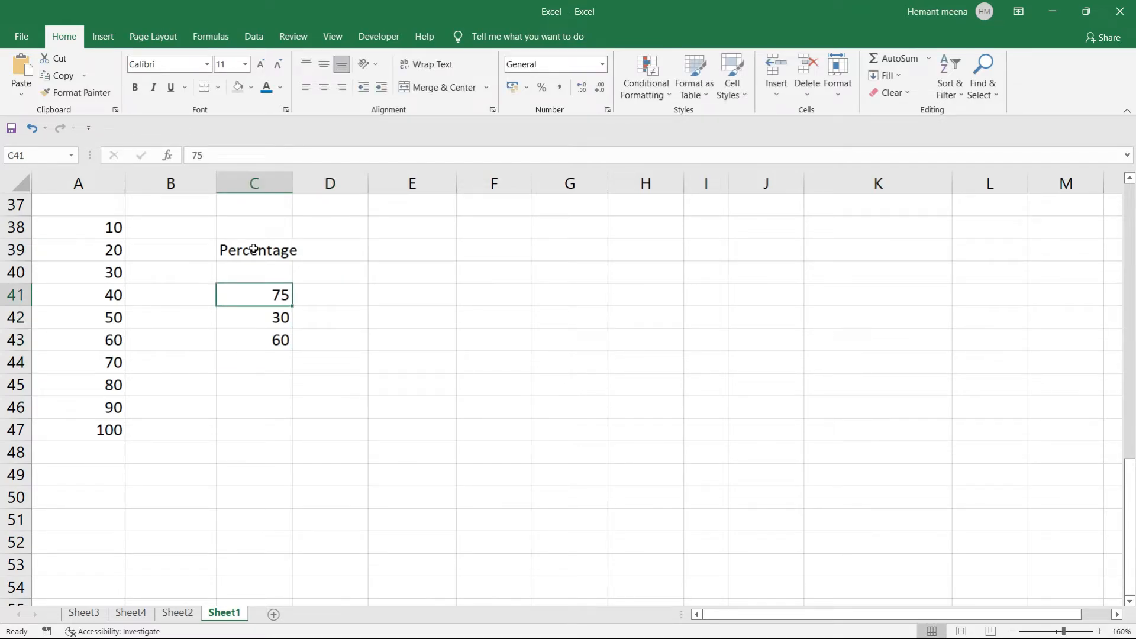
# Overwrite C41:C43 with the percentages 30, 50 and 80.
pyautogui.write('30')
pyautogui.press('Return')
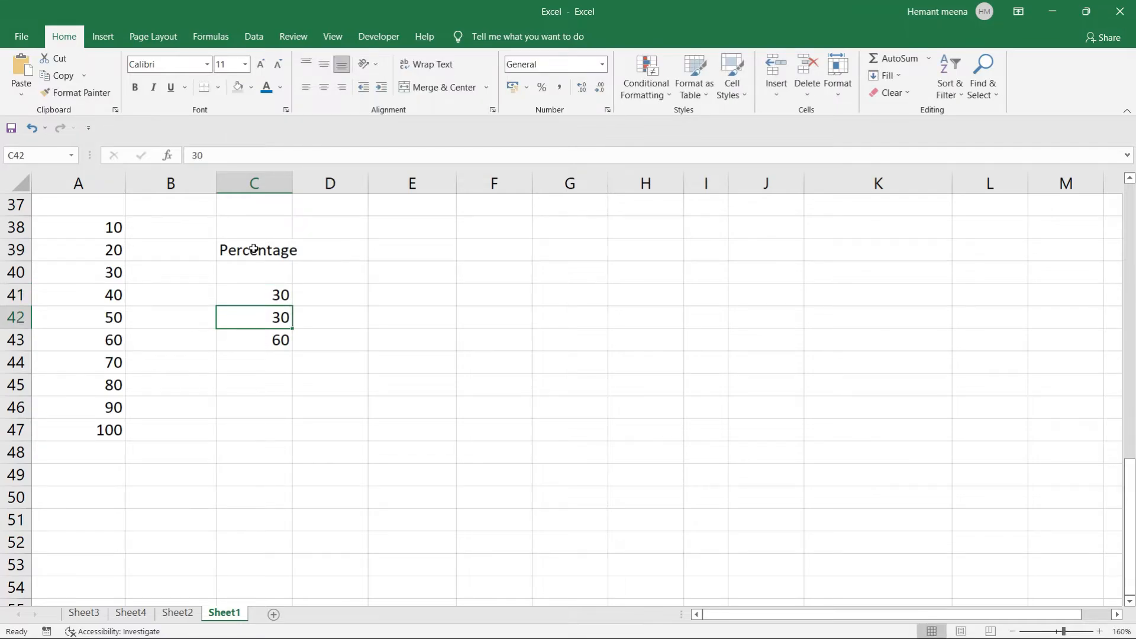
pyautogui.write('50')
pyautogui.press('Return')
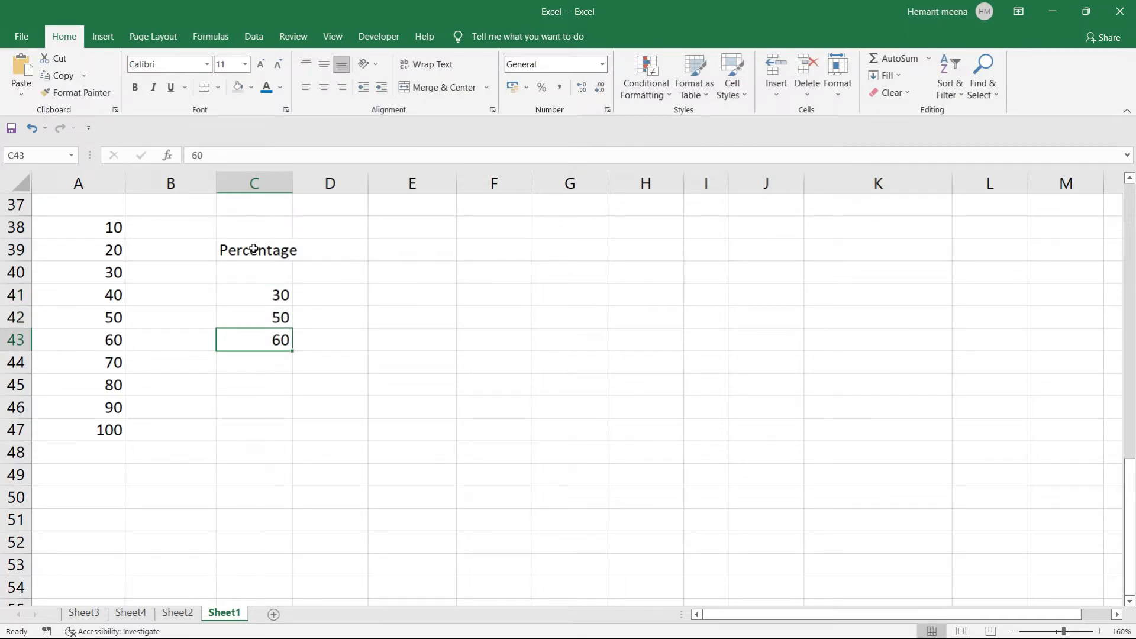
pyautogui.write('80')
pyautogui.press('Return')
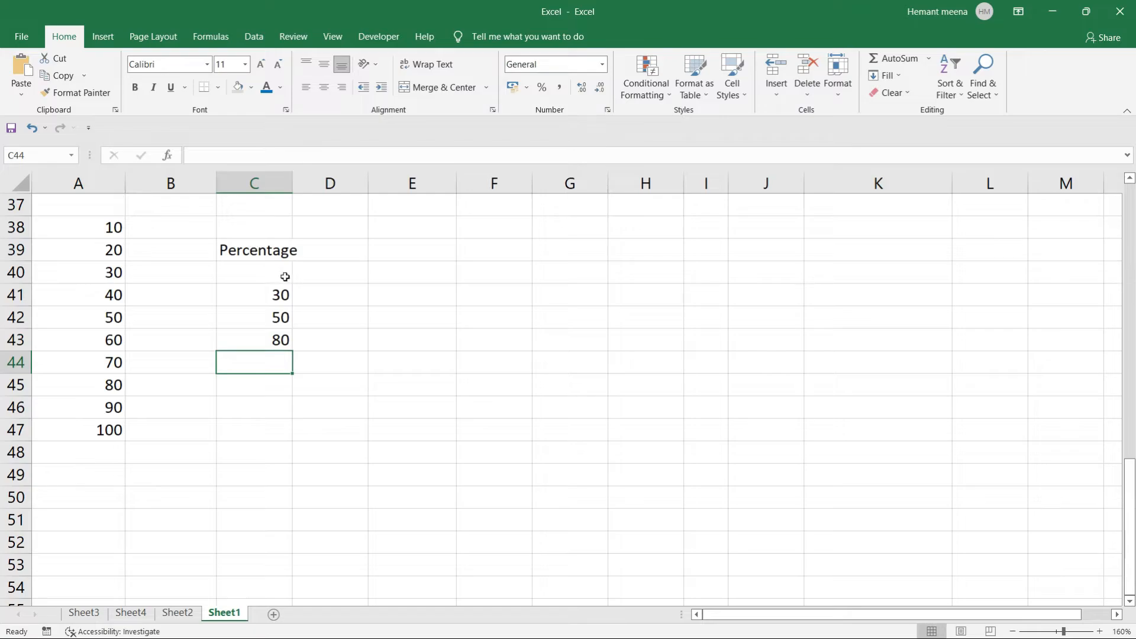
pyautogui.click(322, 296)
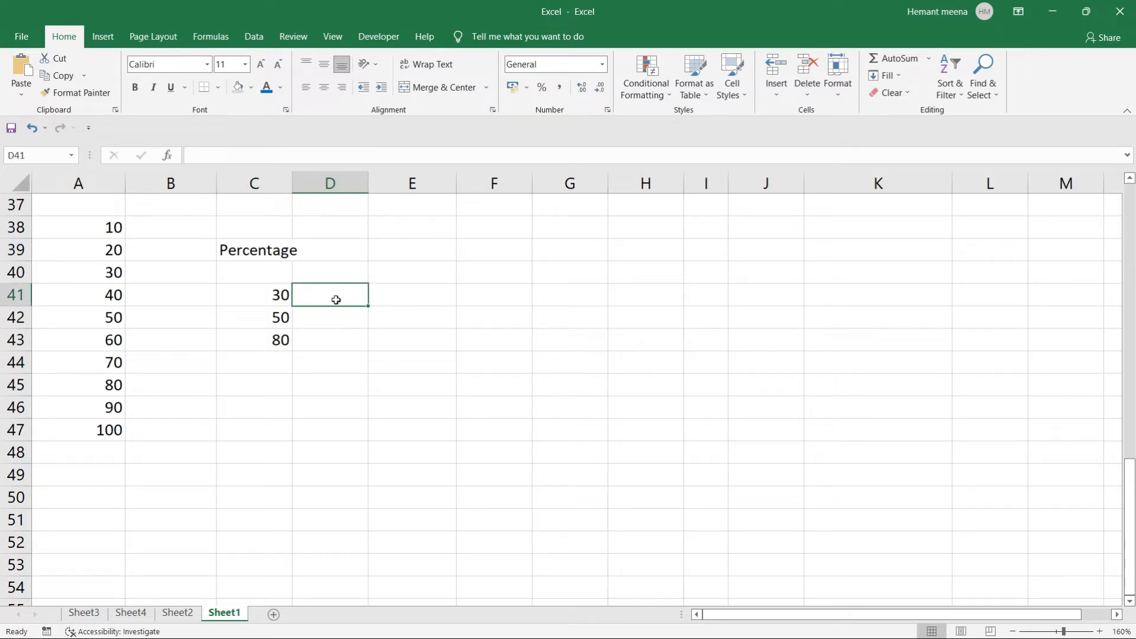
pyautogui.click(385, 296)
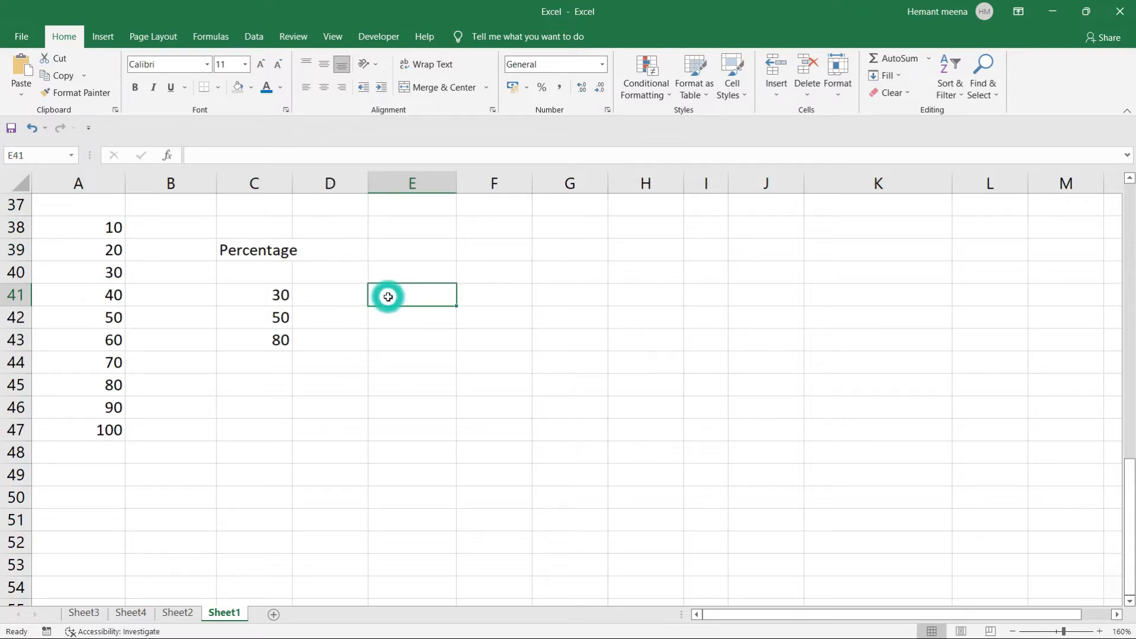
# Enter =IF(C41>30,"Pass","Fail") in E41, which returns Fail for the 30 in C41.
pyautogui.write('=IF(')
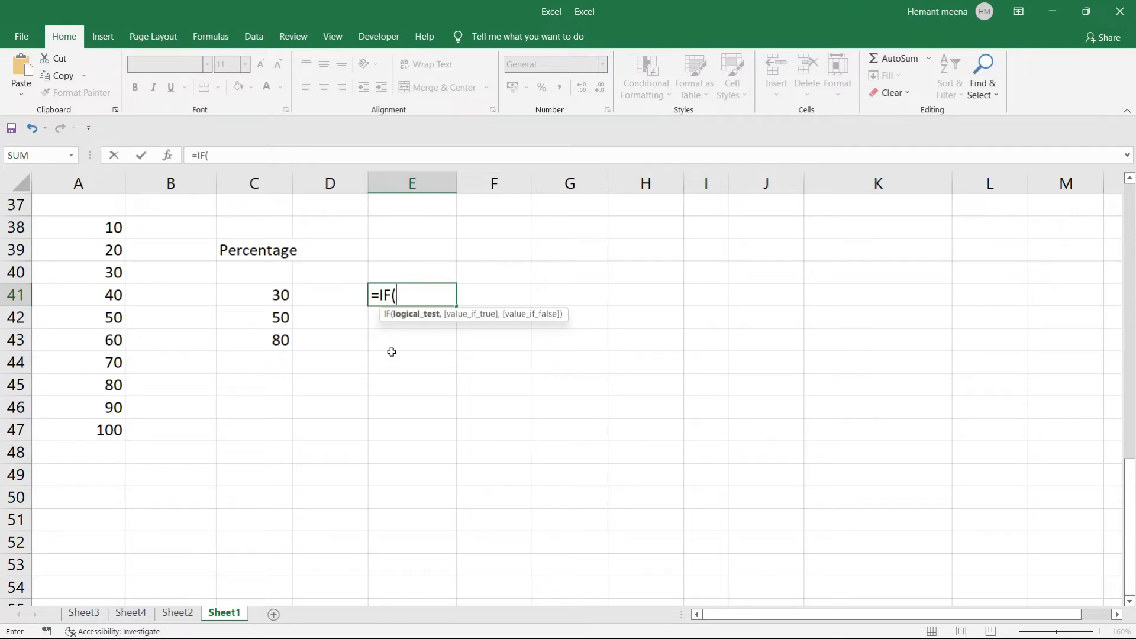
pyautogui.click(260, 294)
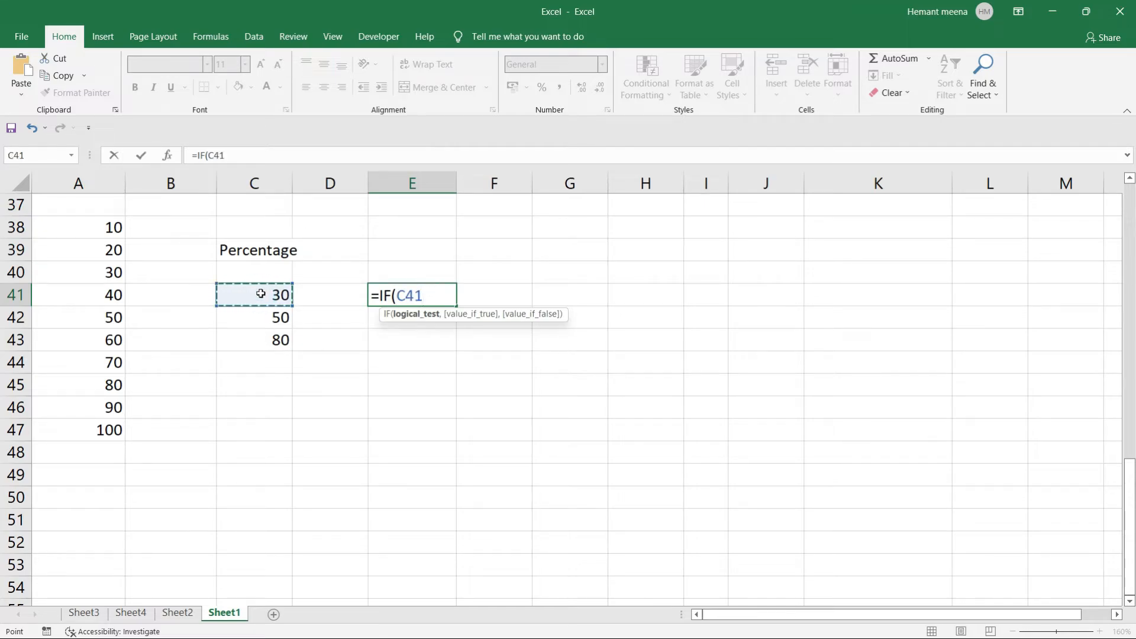
pyautogui.write('>')
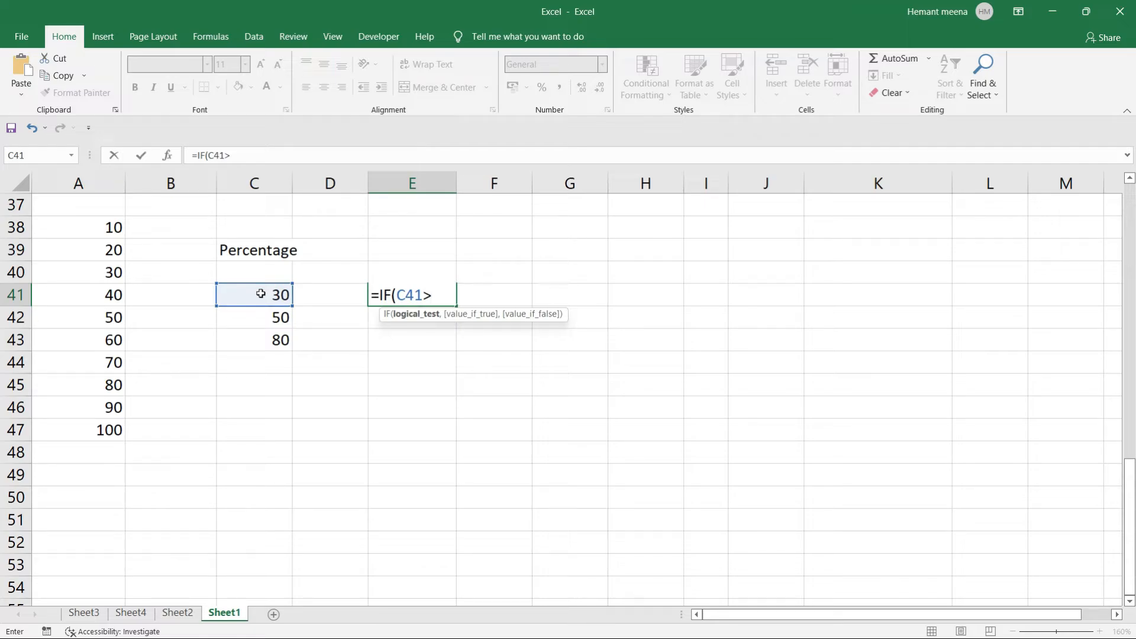
pyautogui.write('30')
pyautogui.write(',')
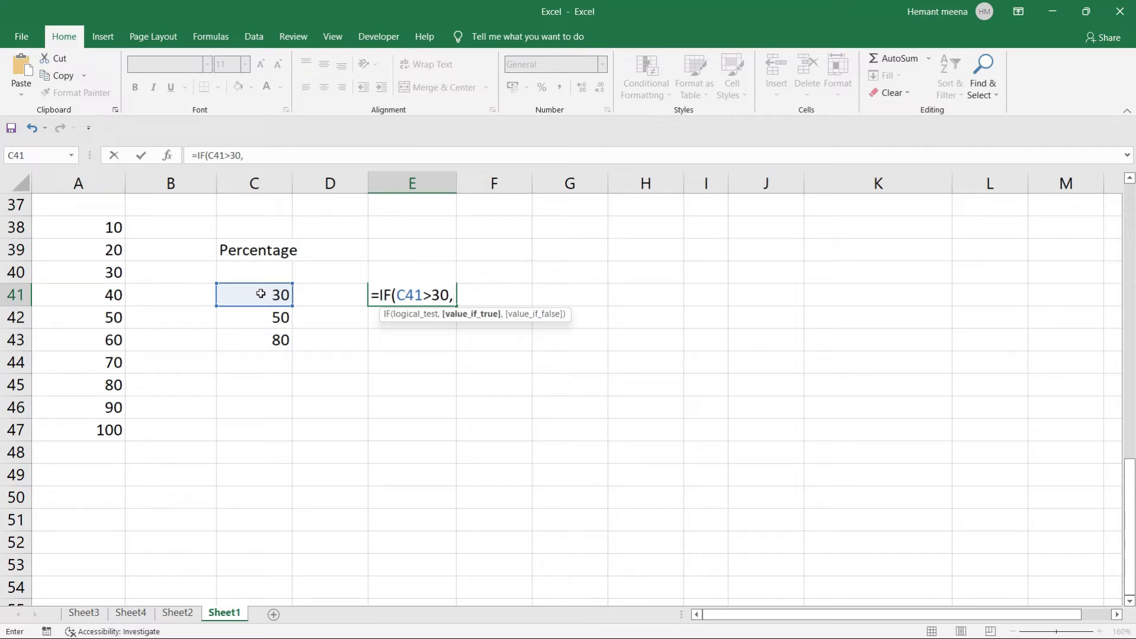
pyautogui.write('"Pass","')
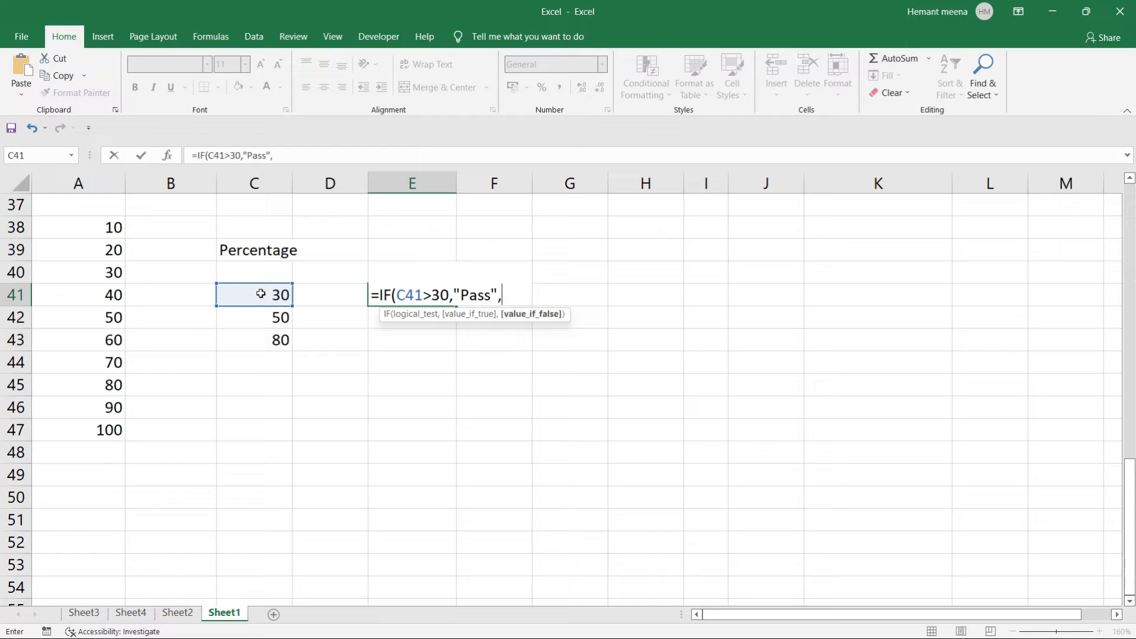
pyautogui.write('Fail")')
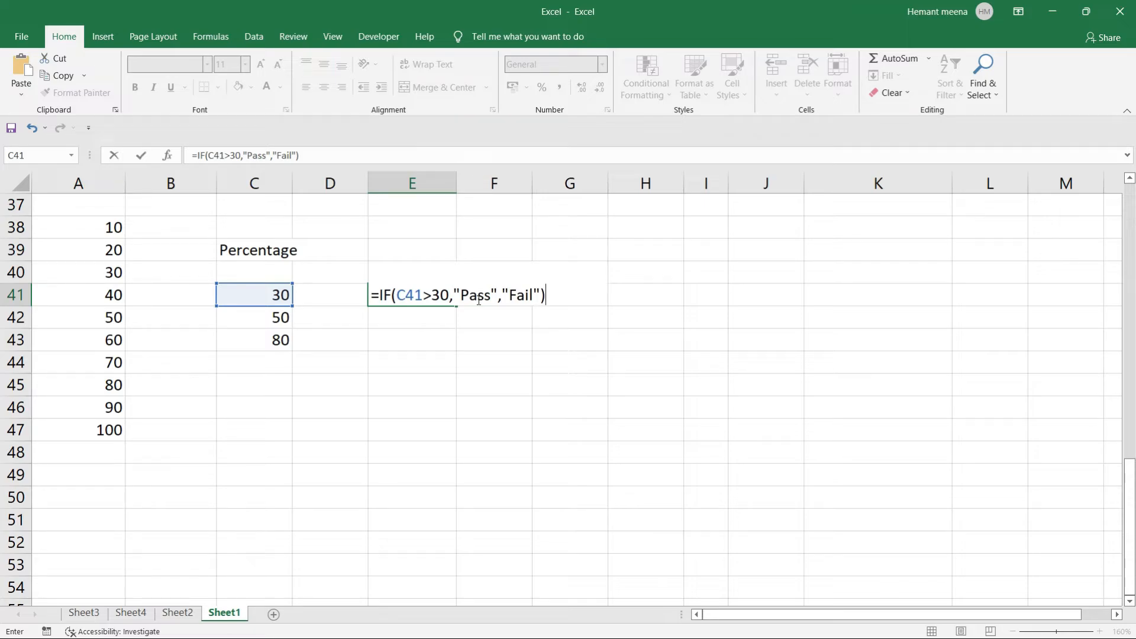
pyautogui.press('Return')
pyautogui.click(438, 296)
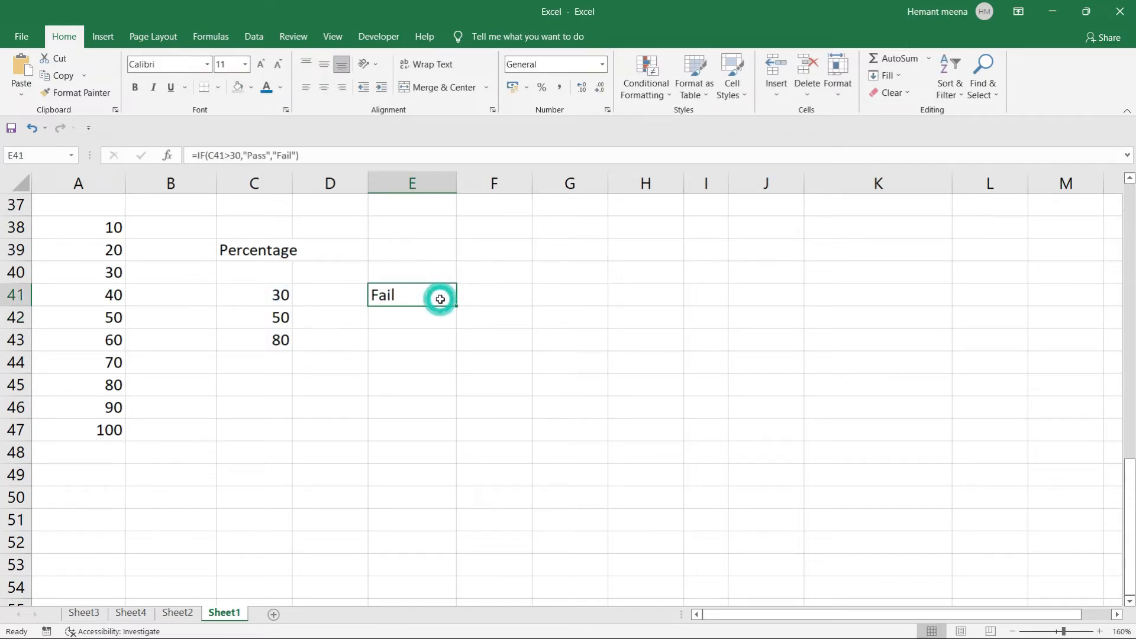
# Fill the E41 Pass/Fail formula down to E43 and check the copied formulas.
pyautogui.click(276, 295)
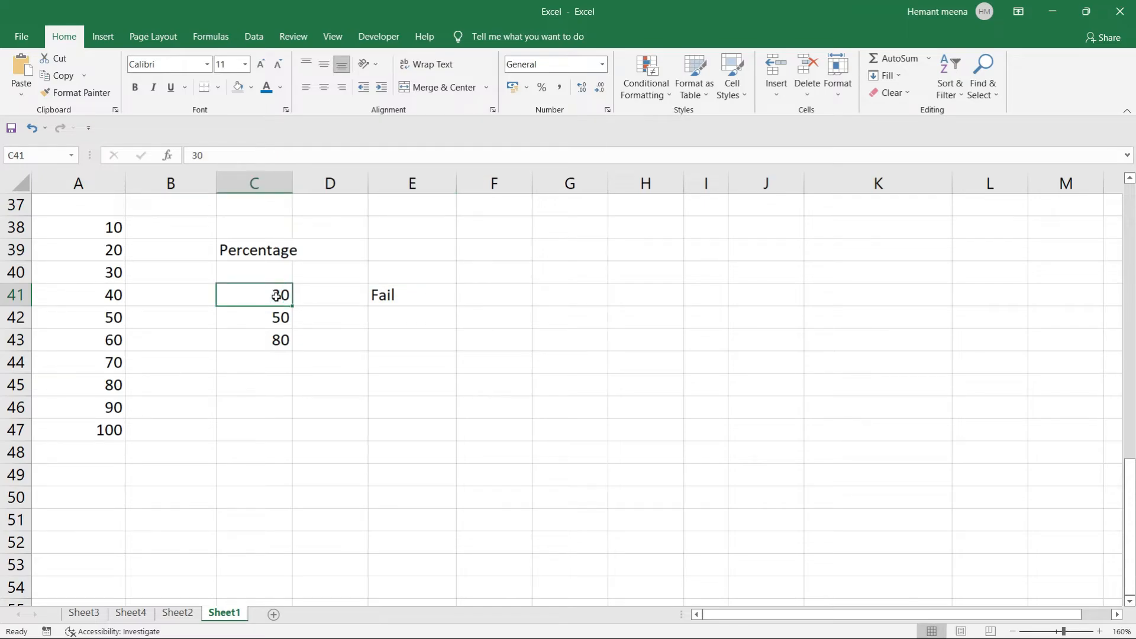
pyautogui.click(391, 294)
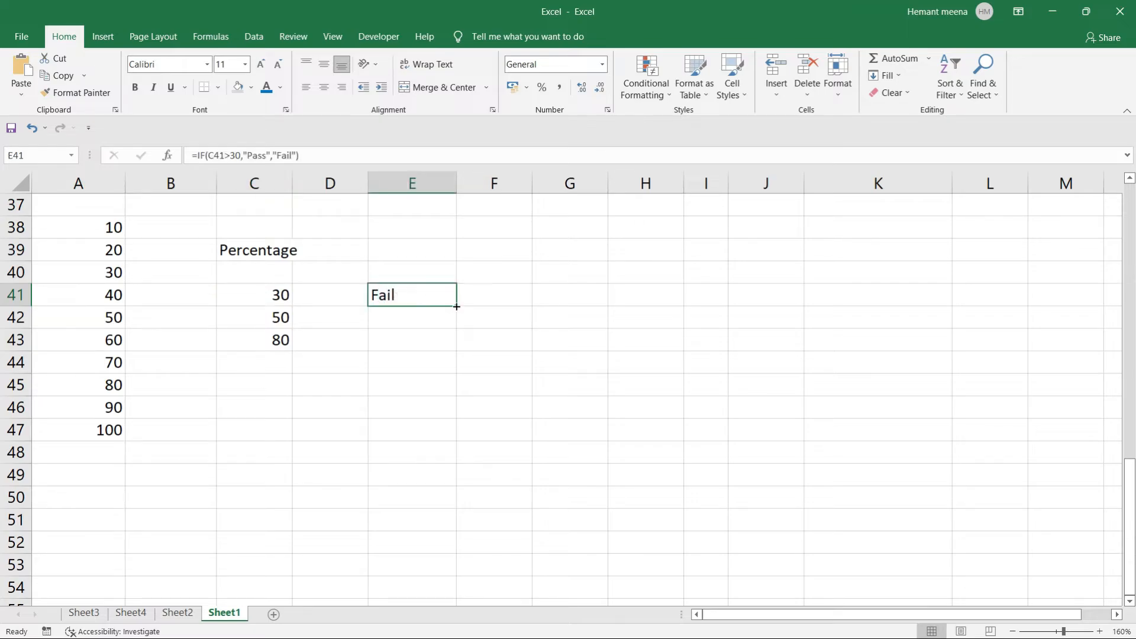
pyautogui.moveTo(456, 306); pyautogui.dragTo(459, 352)
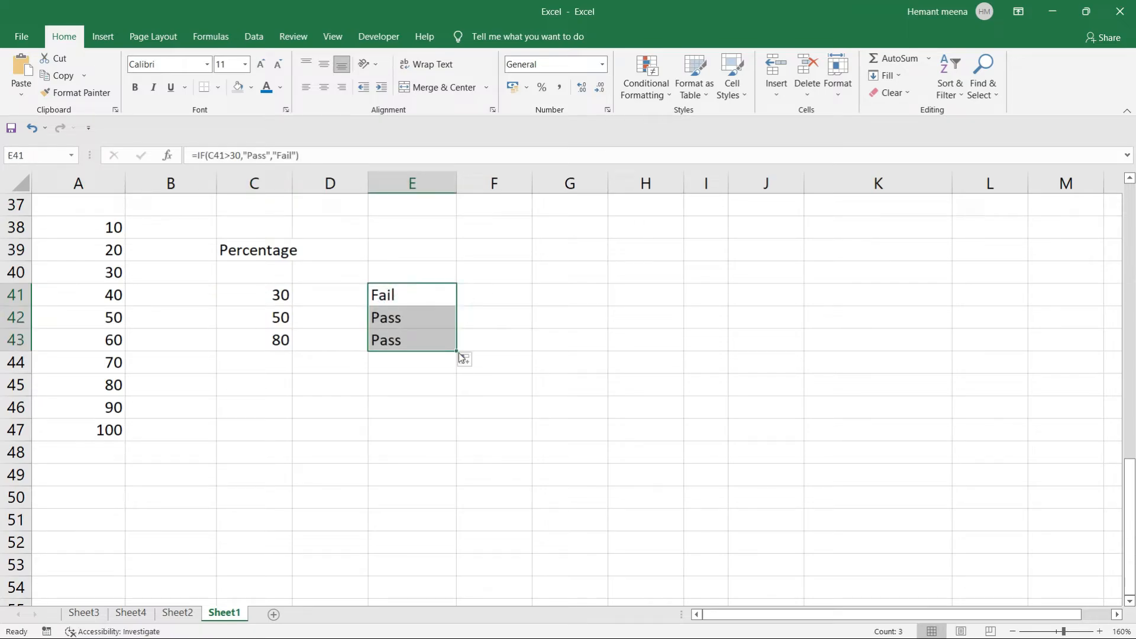
pyautogui.click(425, 421)
pyautogui.click(398, 320)
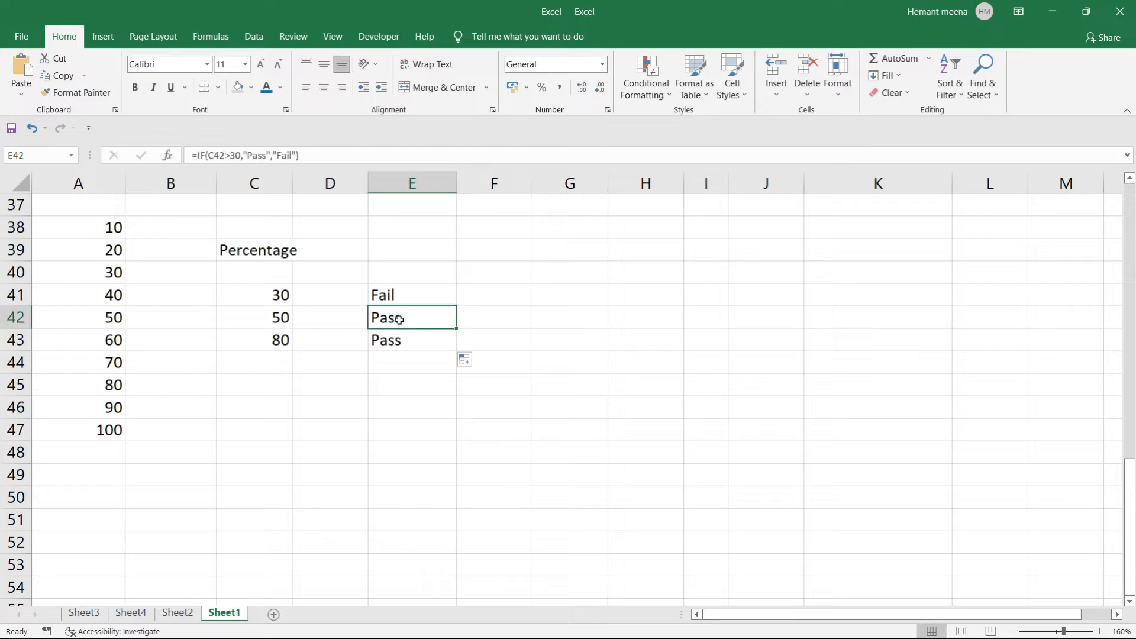
pyautogui.click(400, 340)
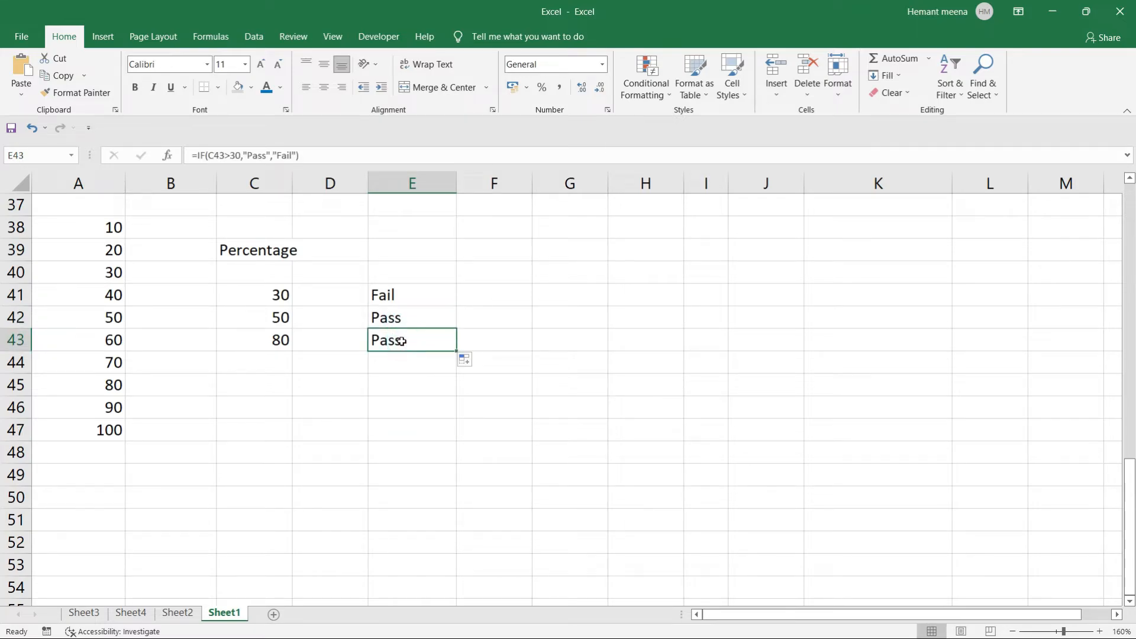
pyautogui.click(281, 320)
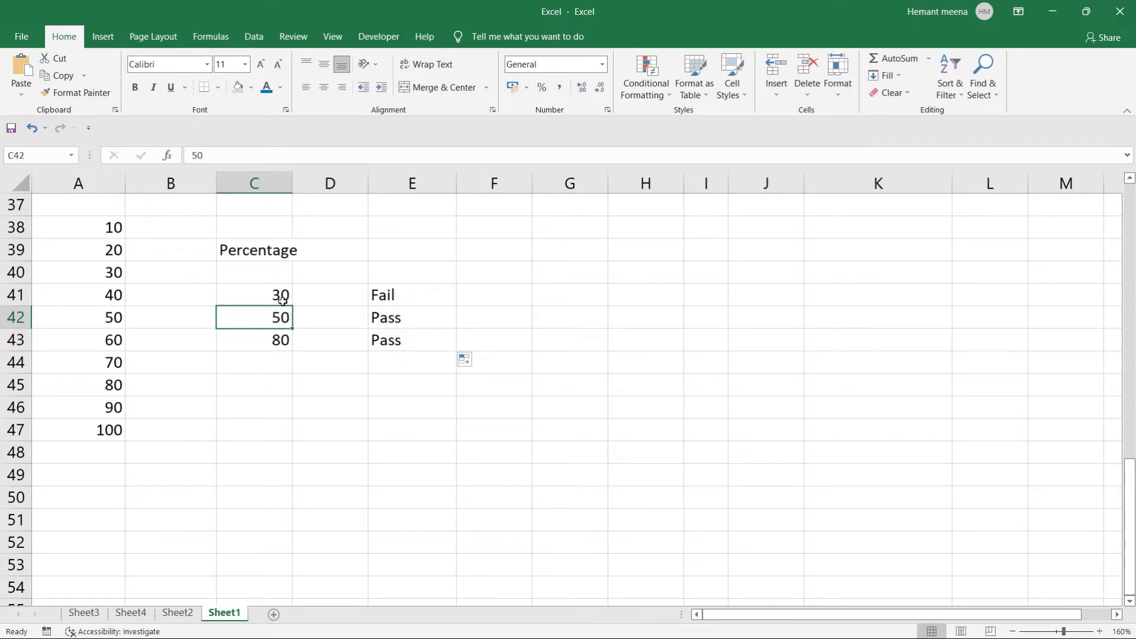
# Change C41 to 35 and C43 to 25 to test that Pass/Fail updates.
pyautogui.click(282, 293)
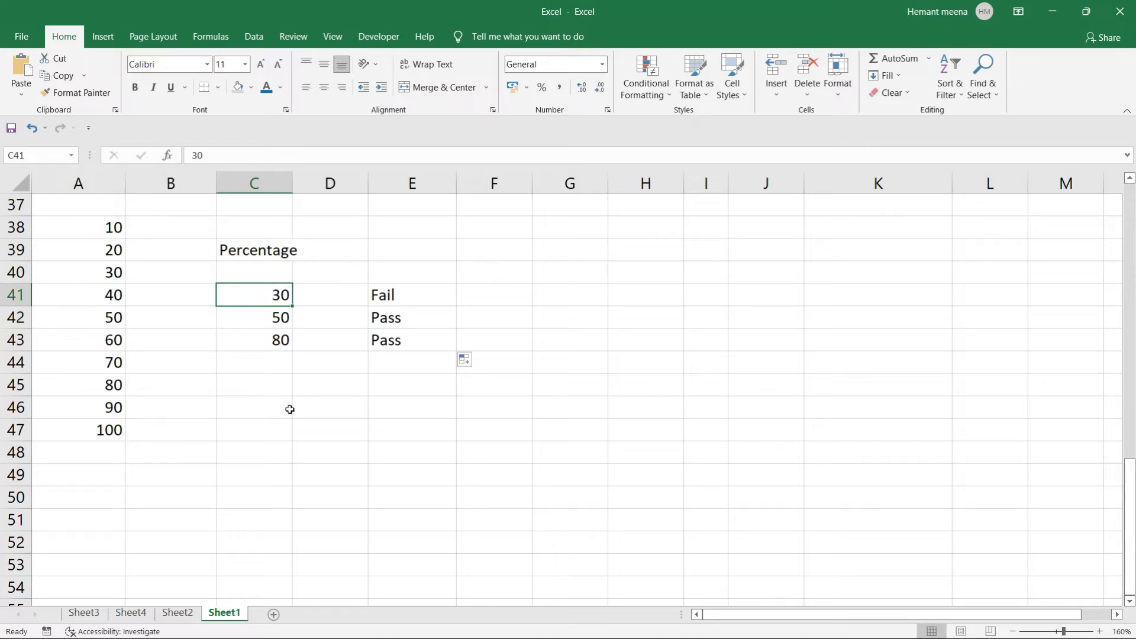
pyautogui.write('35')
pyautogui.press('Return')
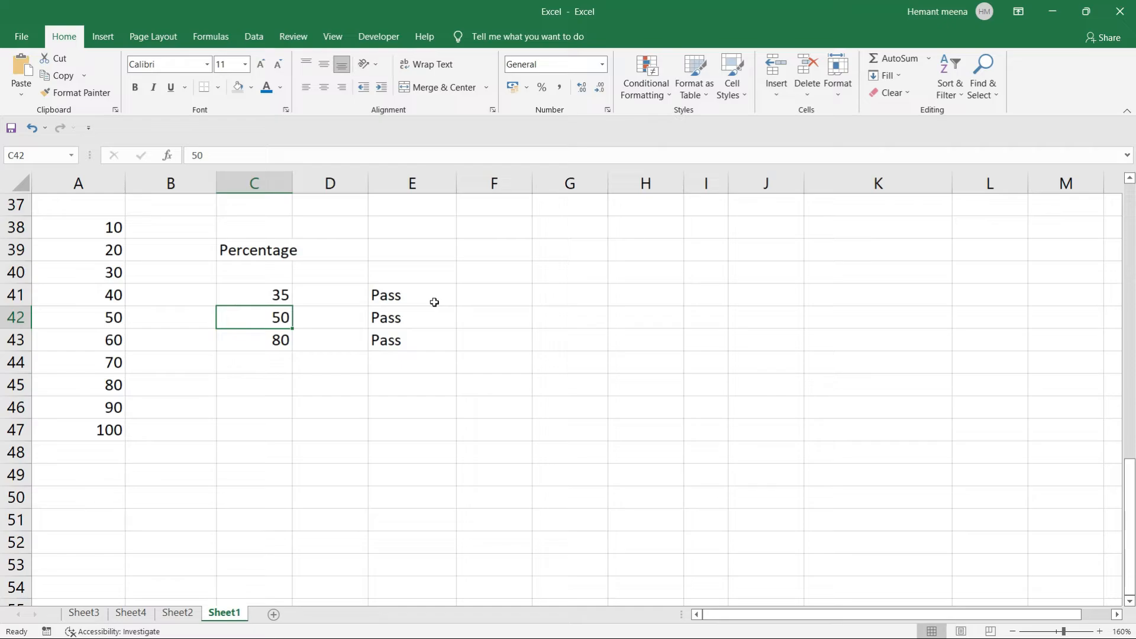
pyautogui.click(286, 339)
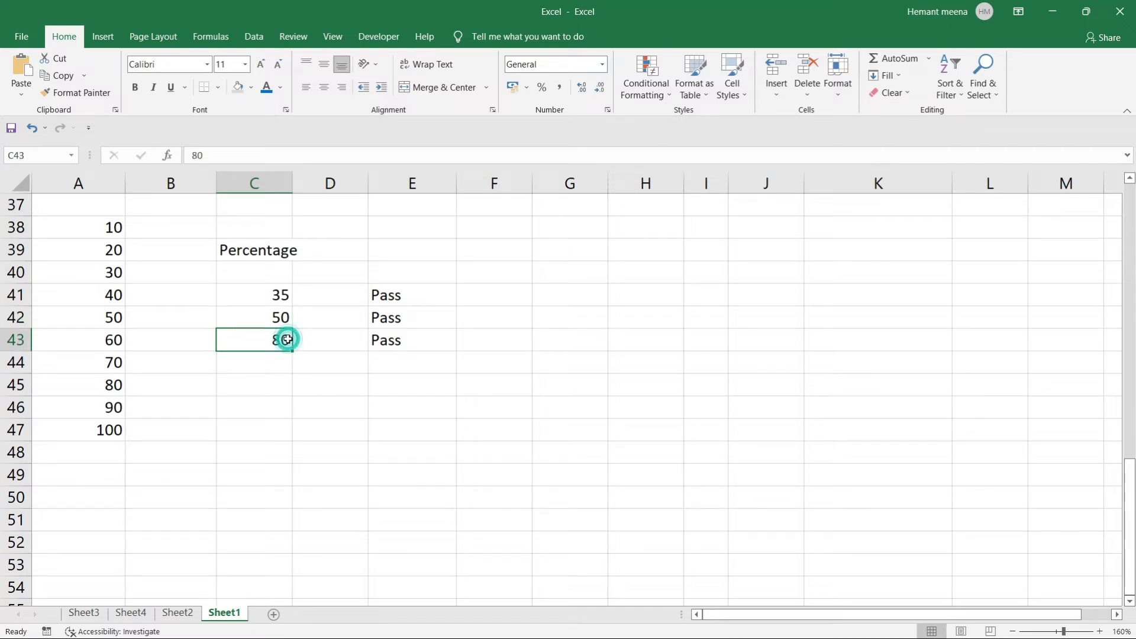
pyautogui.write('25')
pyautogui.press('Return')
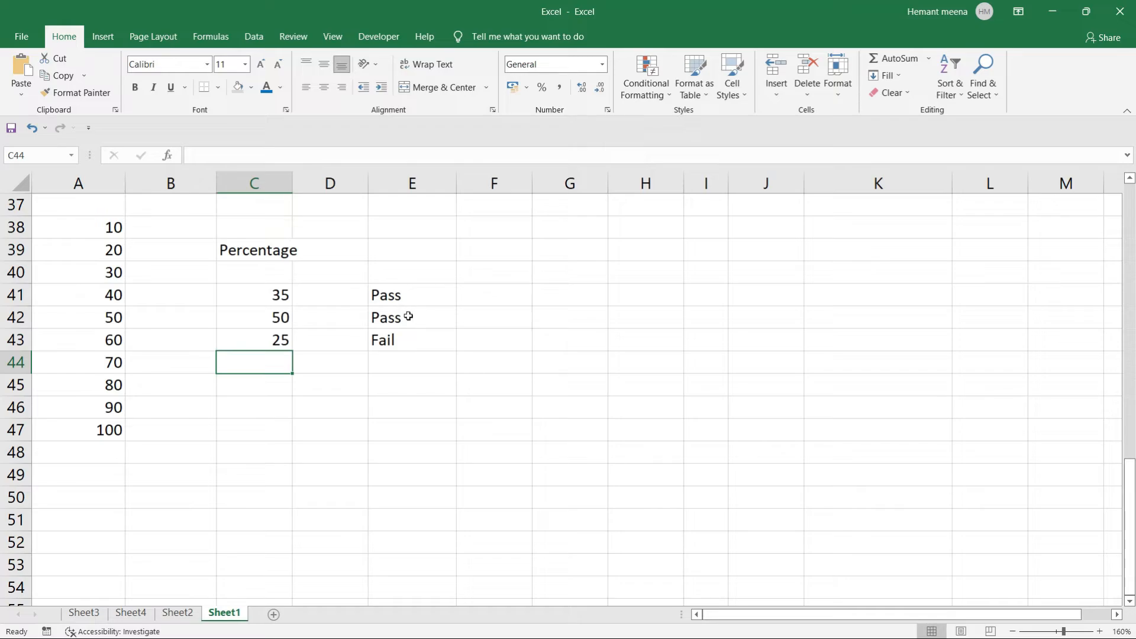
pyautogui.click(467, 297)
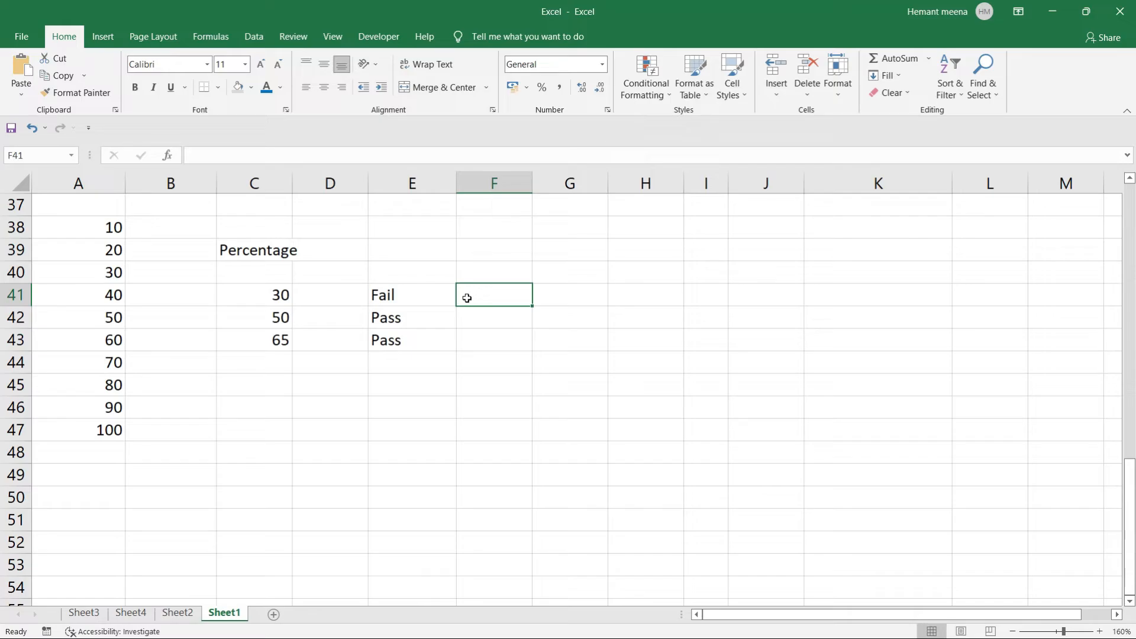
# Move from Sheet4 to Sheet2, which holds the ID, Name and Email table.
pyautogui.click(132, 612)
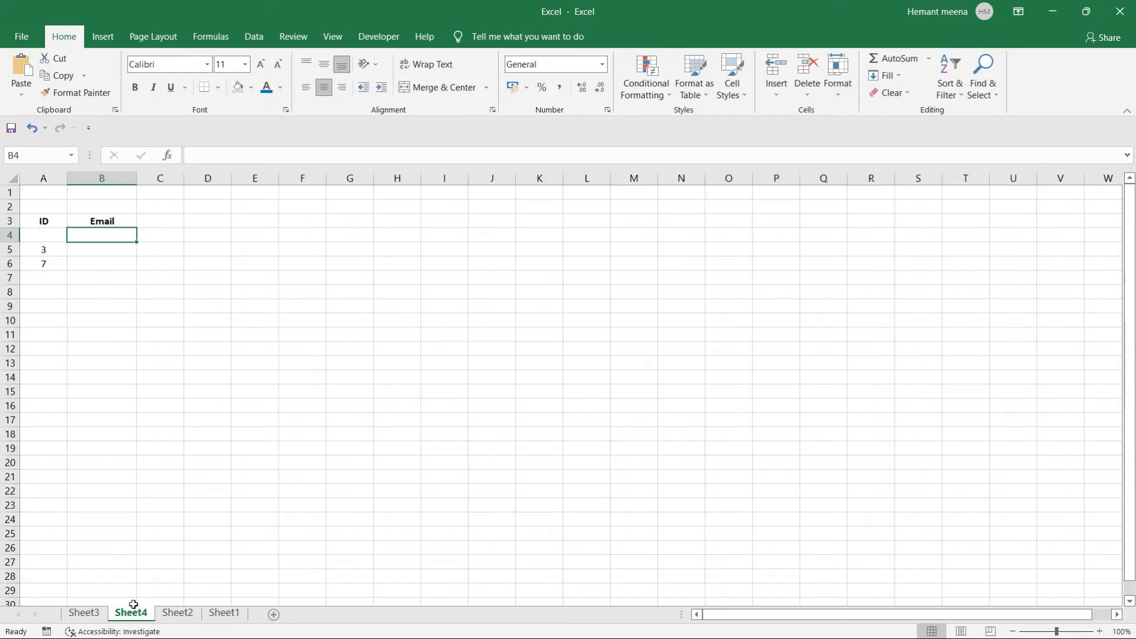
pyautogui.click(178, 614)
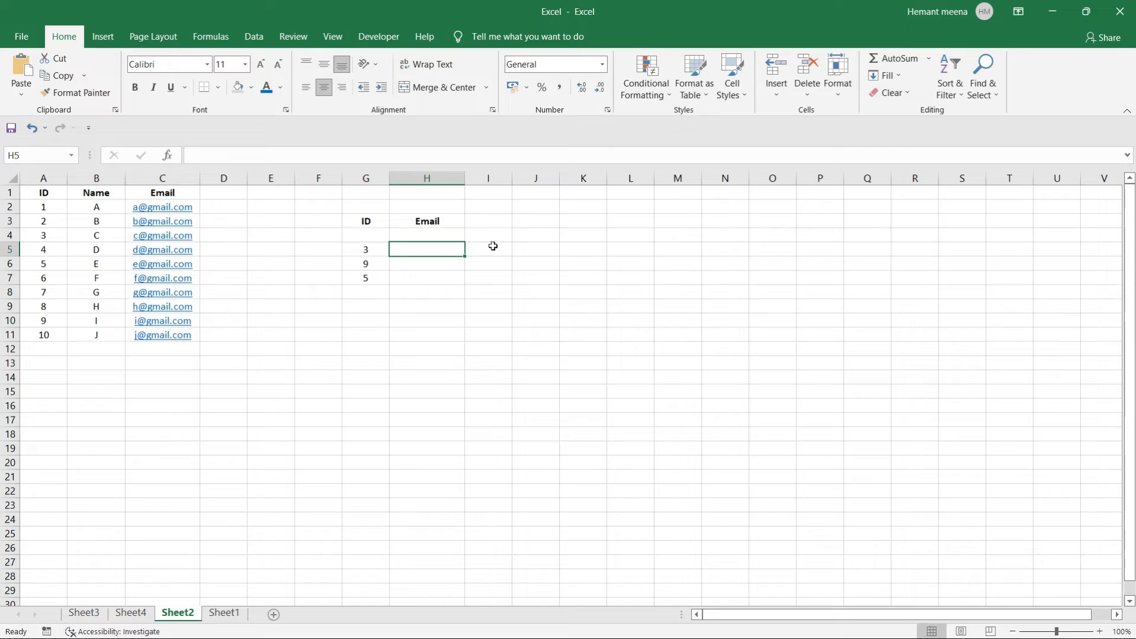
# Select the ID, Name and Email table on Sheet2 to check its range.
pyautogui.click(527, 251)
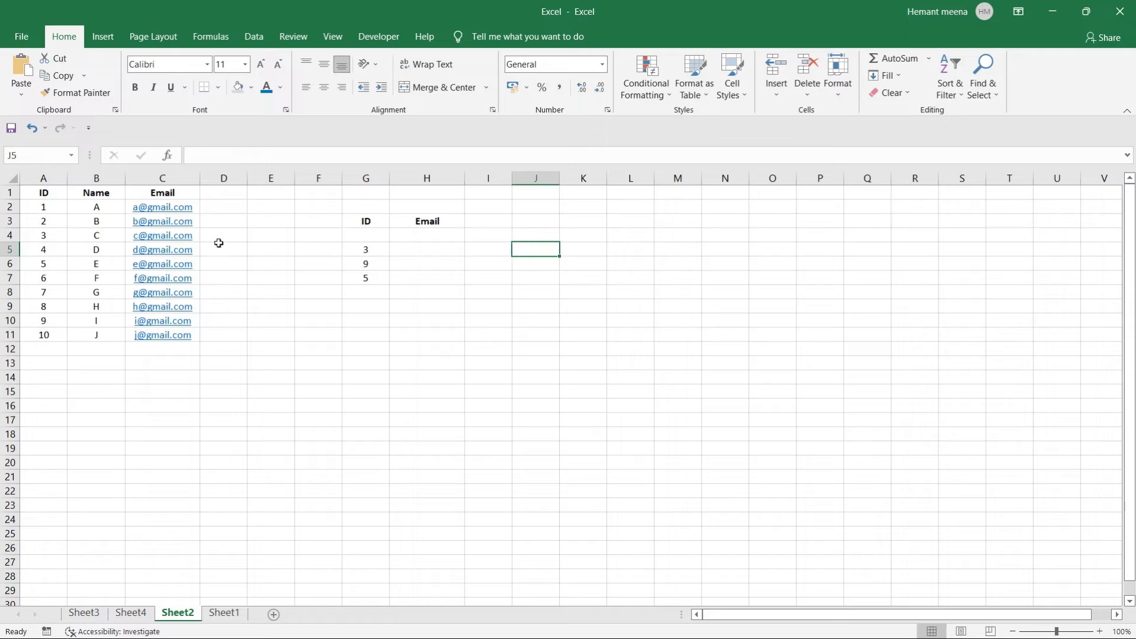
pyautogui.click(31, 191)
pyautogui.moveTo(62, 191); pyautogui.dragTo(166, 349)
pyautogui.click(417, 247)
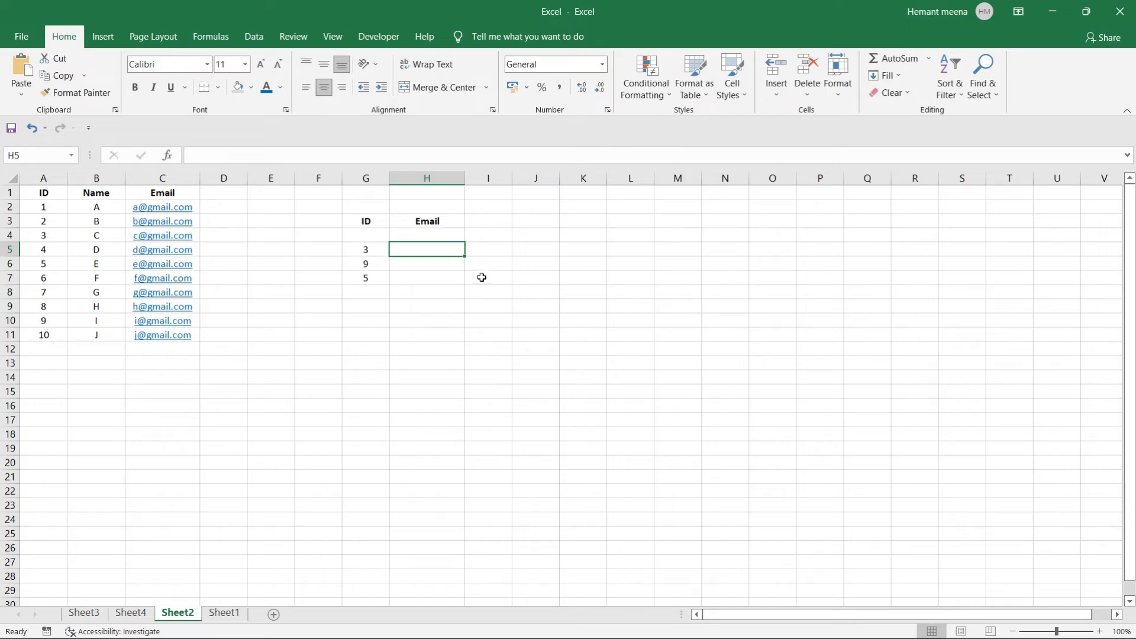
pyautogui.click(481, 277)
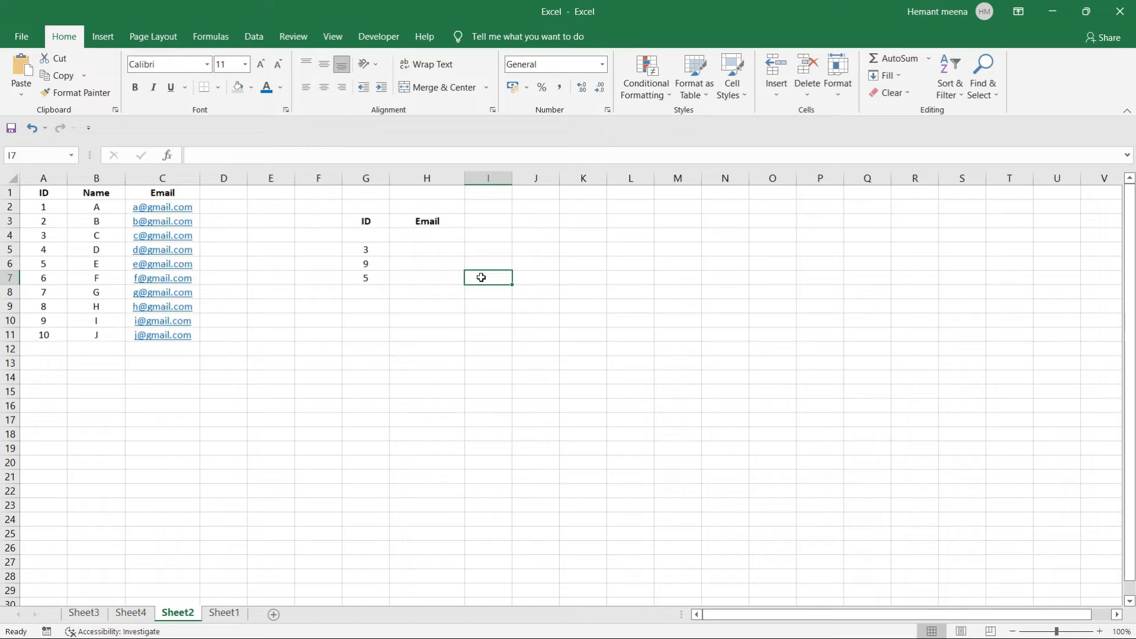
# Start a VLOOKUP in H5 from G5 over A1:C11, then cancel it.
pyautogui.click(424, 246)
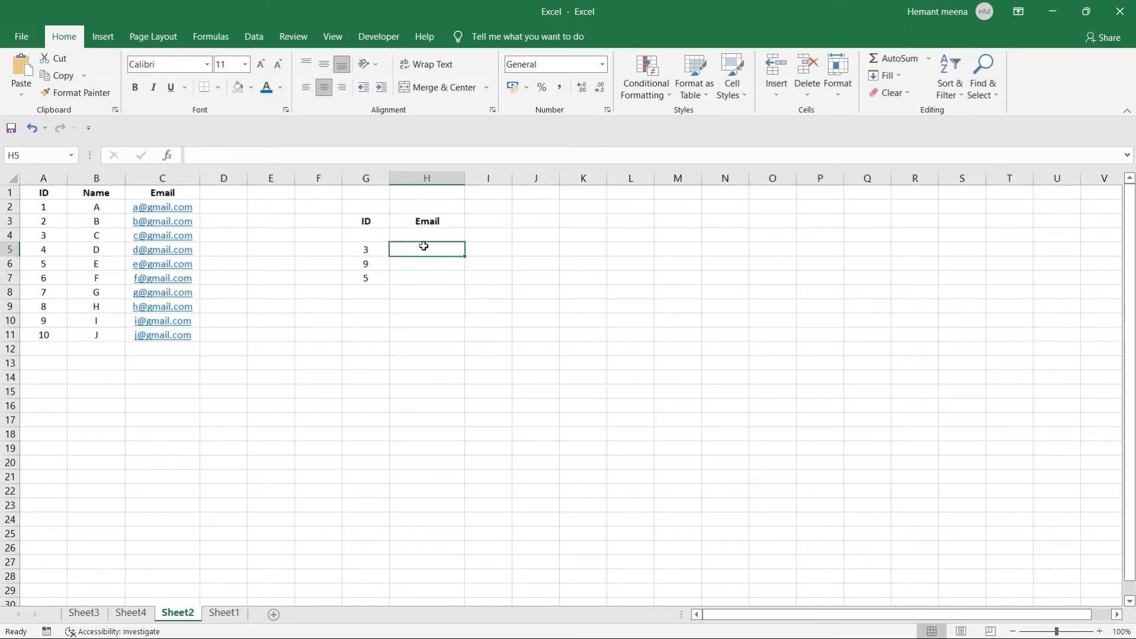
pyautogui.write('=vloo')
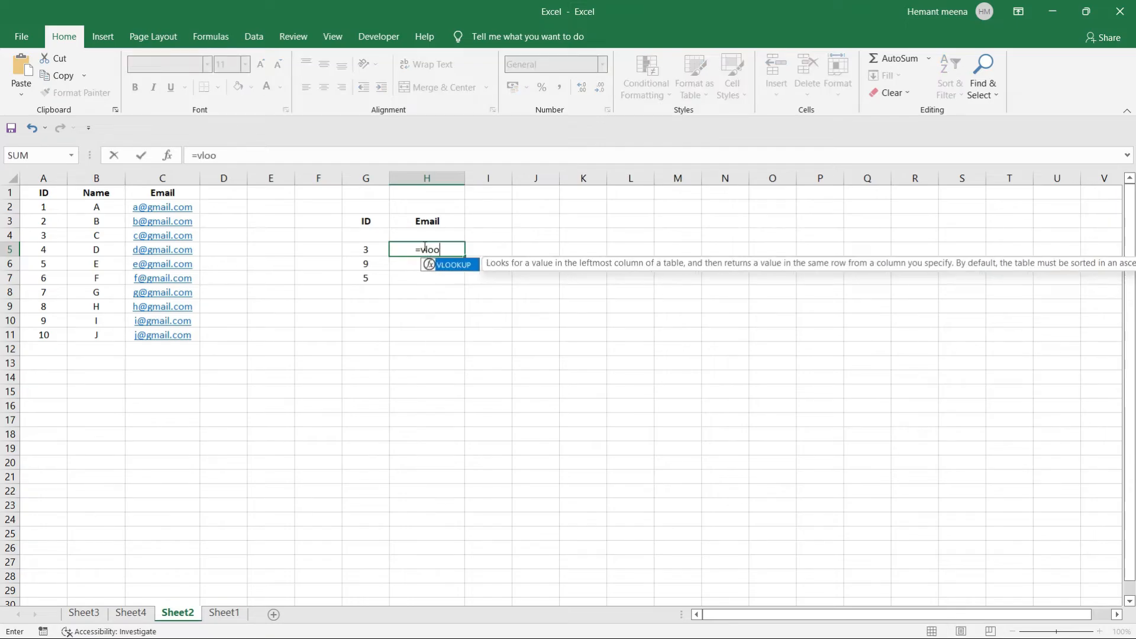
pyautogui.press('Tab')
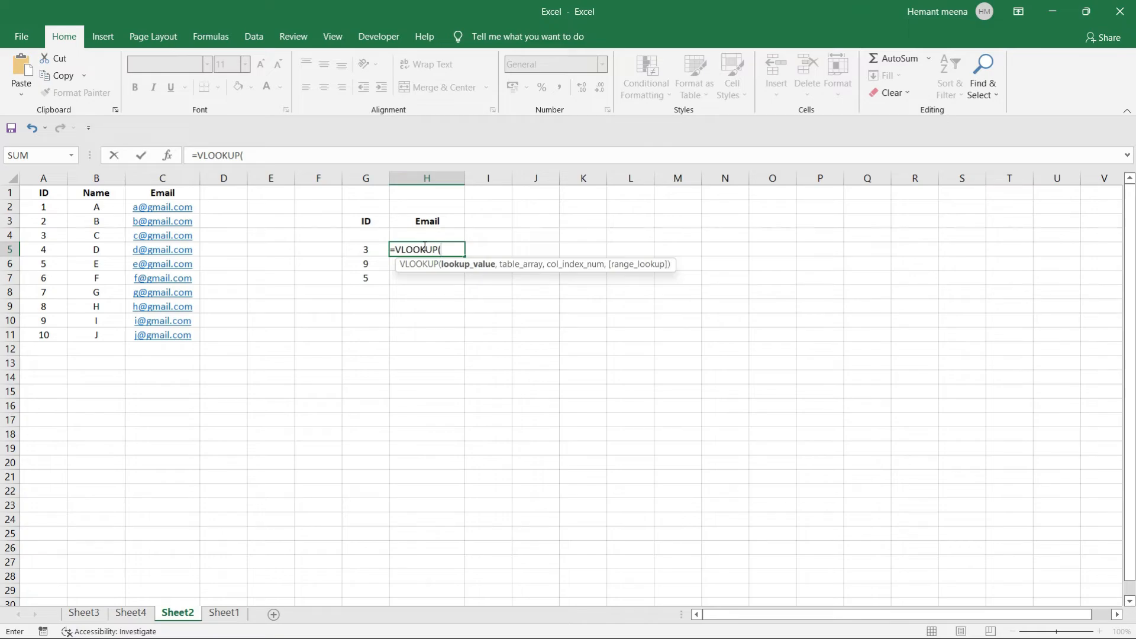
pyautogui.click(364, 249)
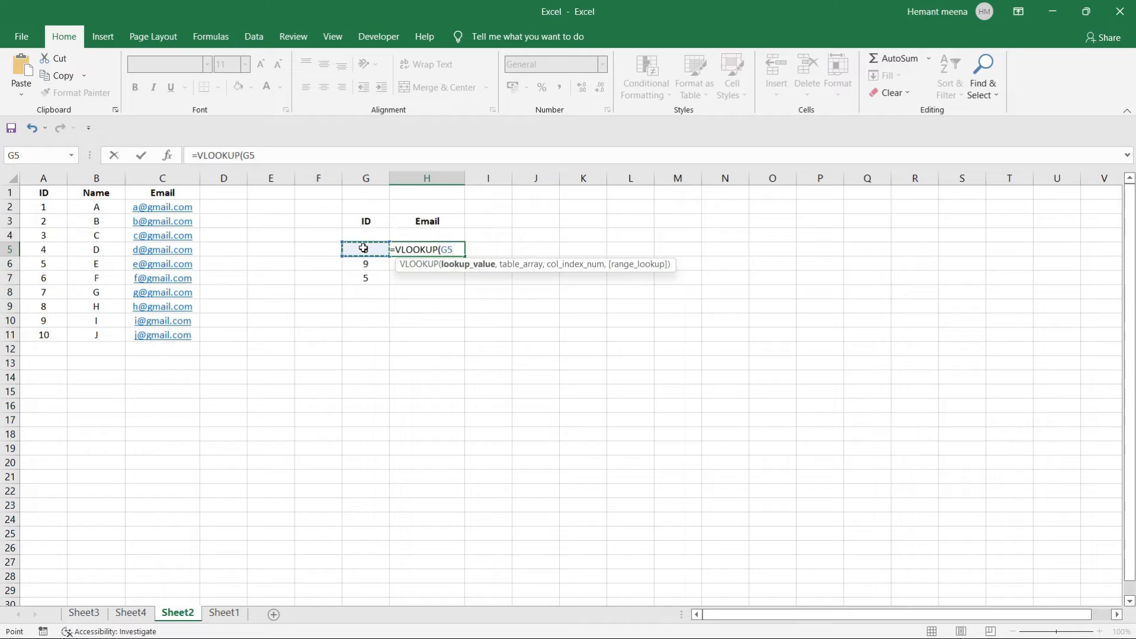
pyautogui.write(',')
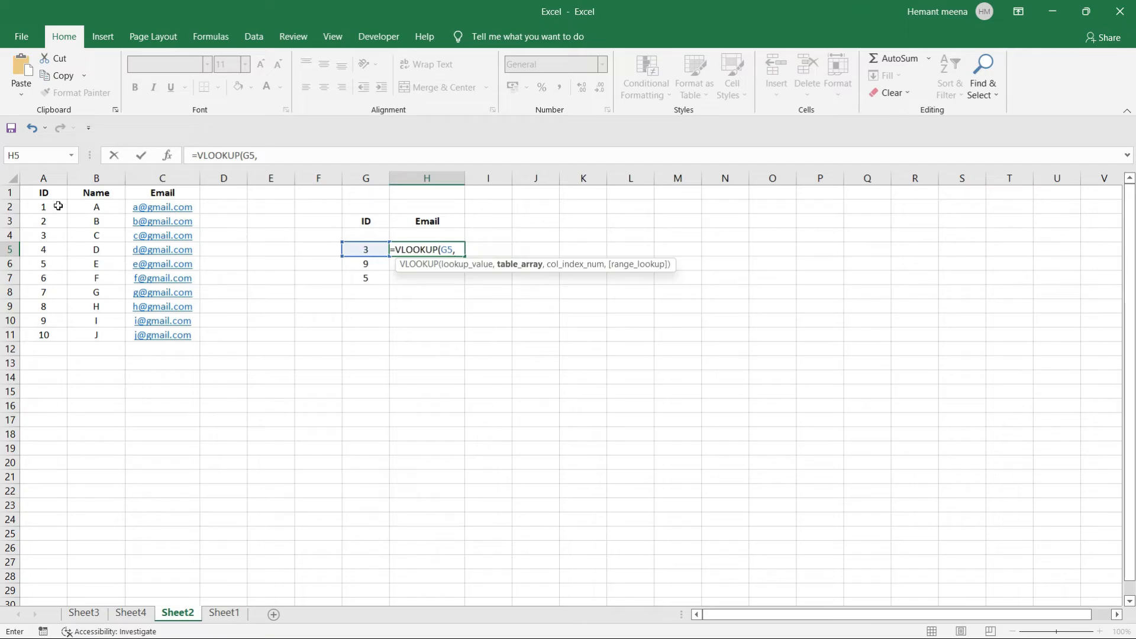
pyautogui.moveTo(33, 192); pyautogui.dragTo(182, 346)
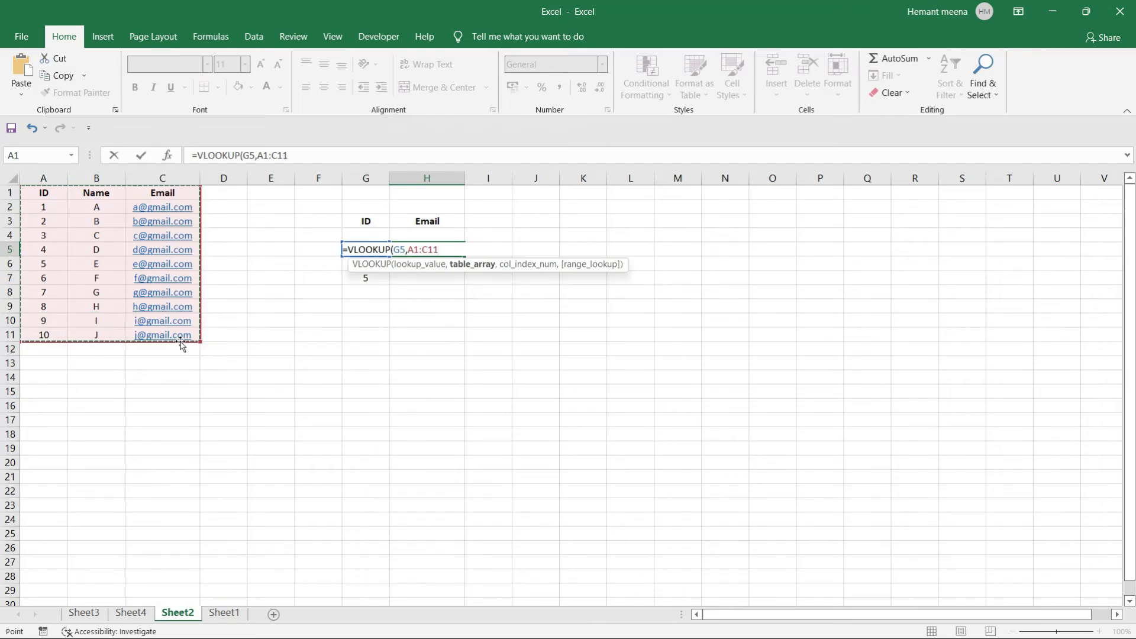
pyautogui.write(',')
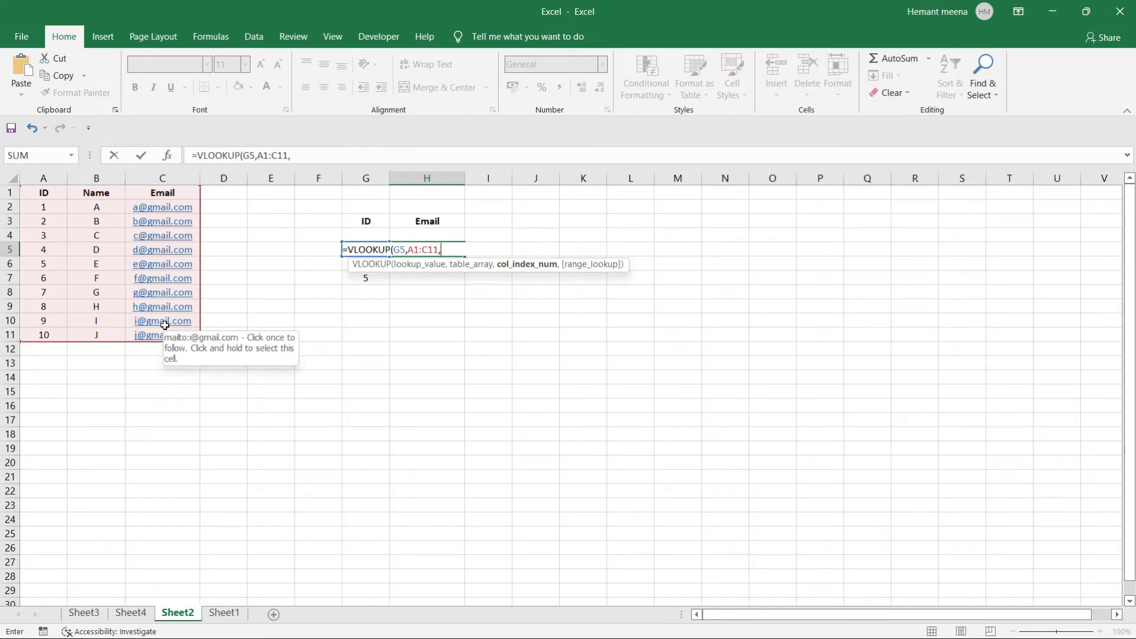
pyautogui.press('Escape')
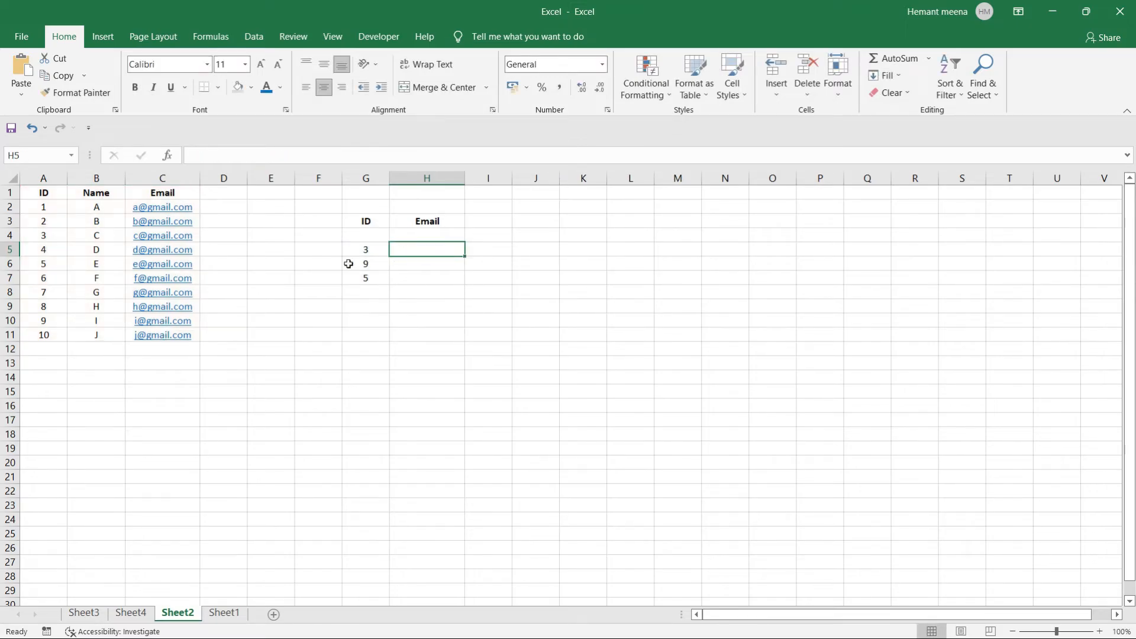
pyautogui.click(441, 267)
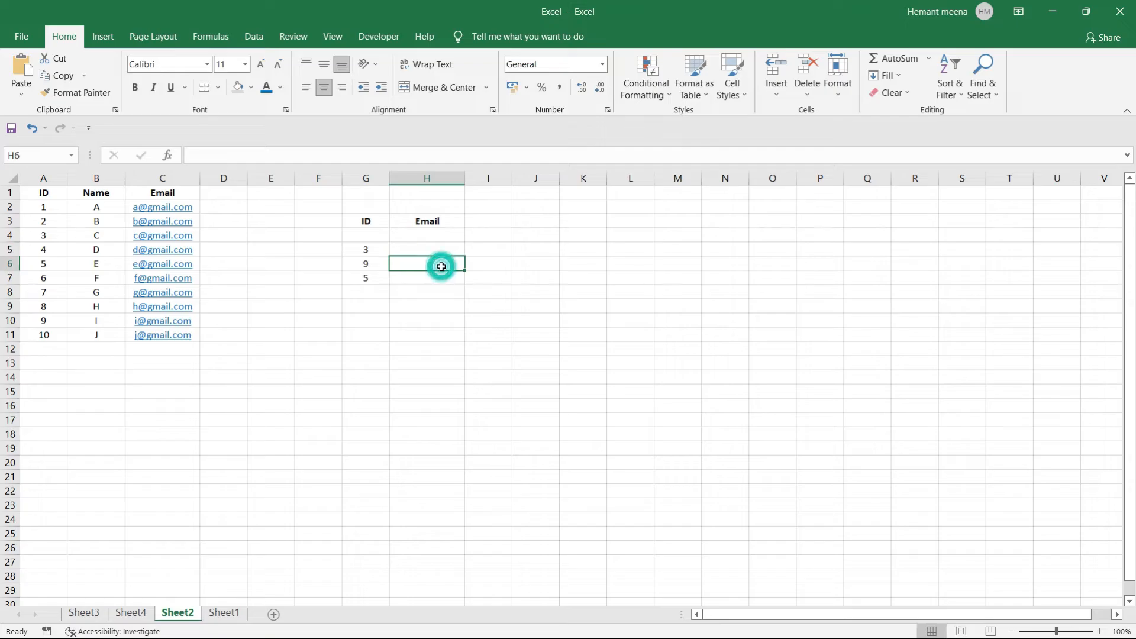
pyautogui.click(420, 247)
pyautogui.write('=')
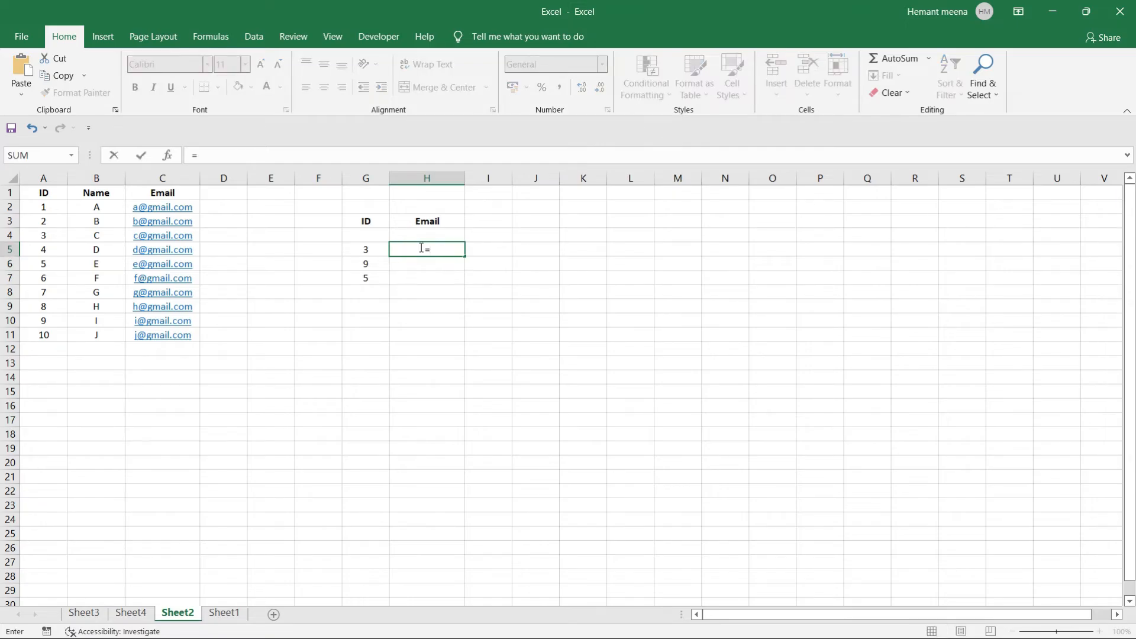
pyautogui.write('vlo')
pyautogui.press('Tab')
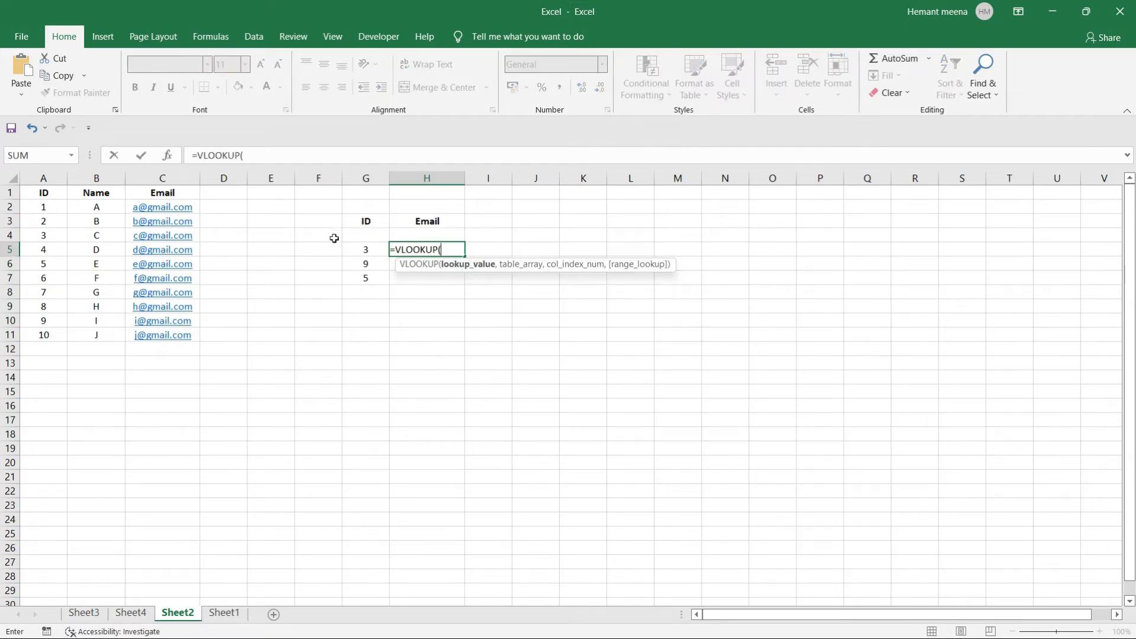
pyautogui.click(362, 249)
pyautogui.write(',')
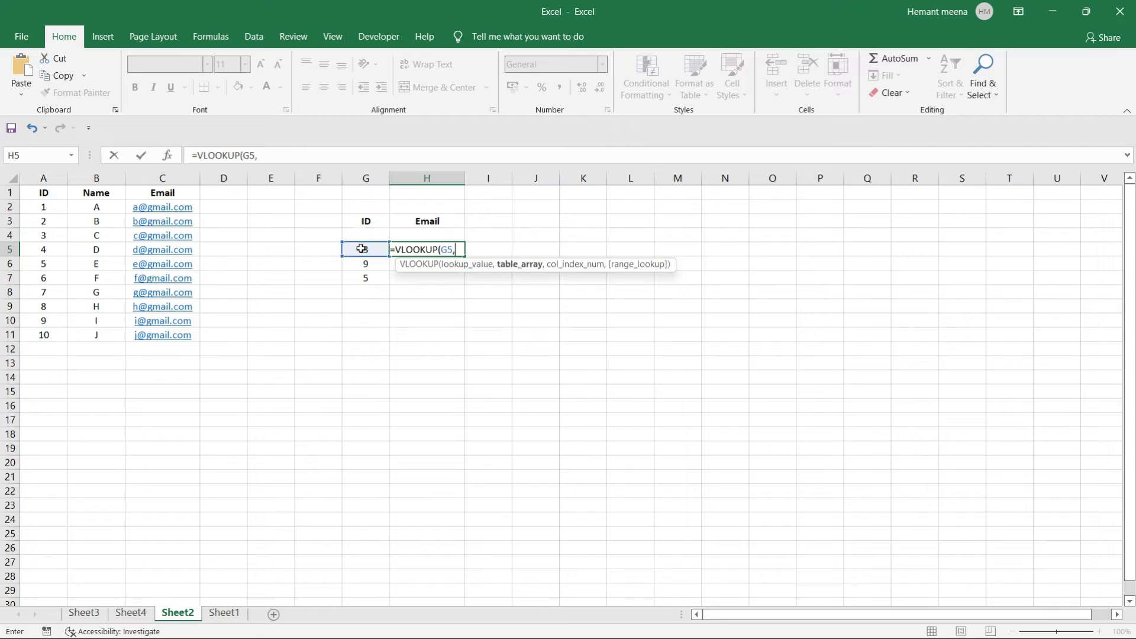
pyautogui.moveTo(46, 207); pyautogui.dragTo(177, 341)
pyautogui.write(',3')
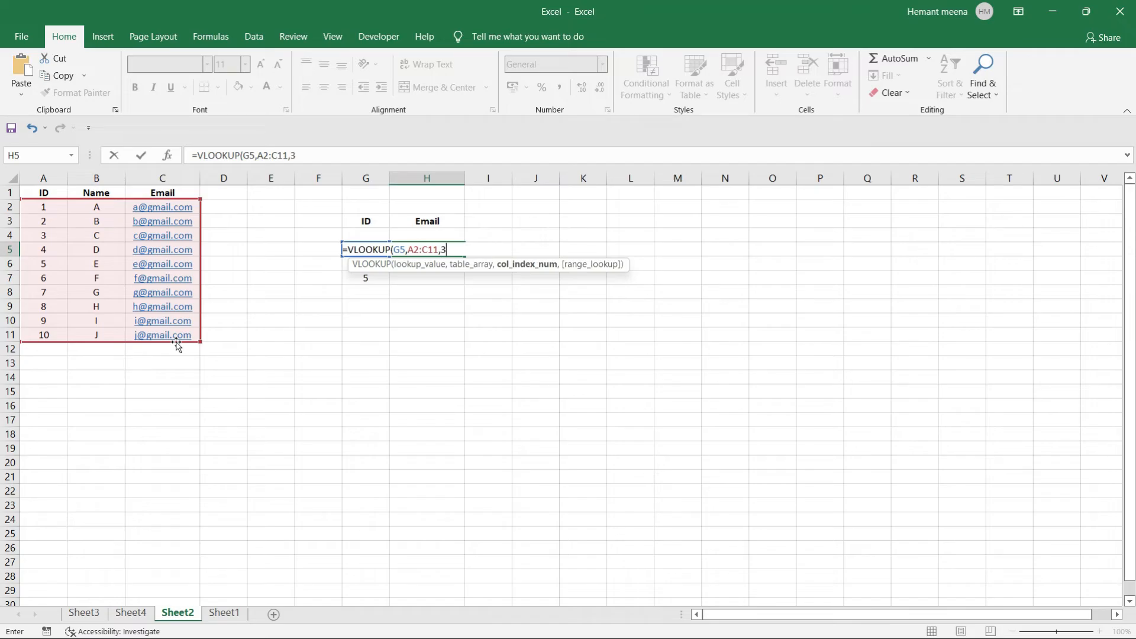
pyautogui.write(',')
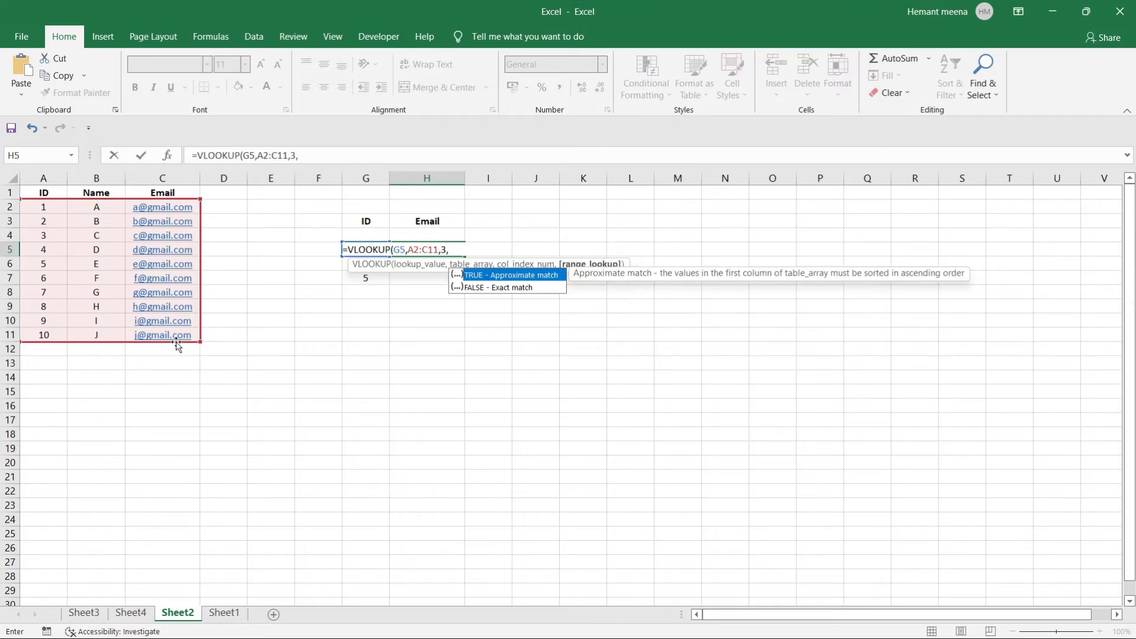
pyautogui.write('false)')
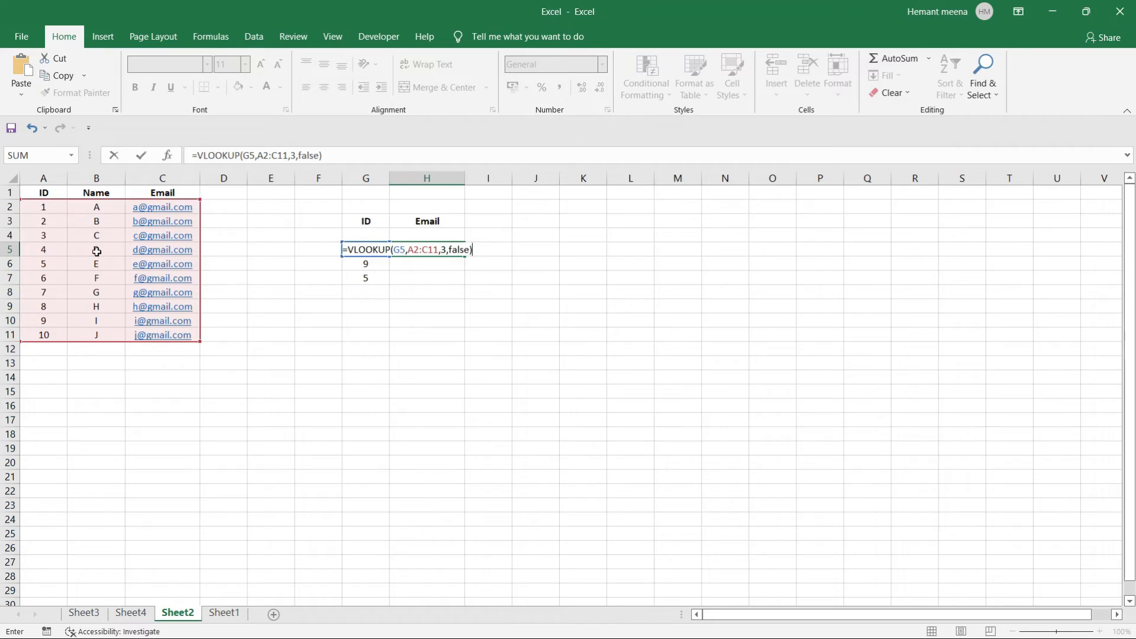
pyautogui.press('Return')
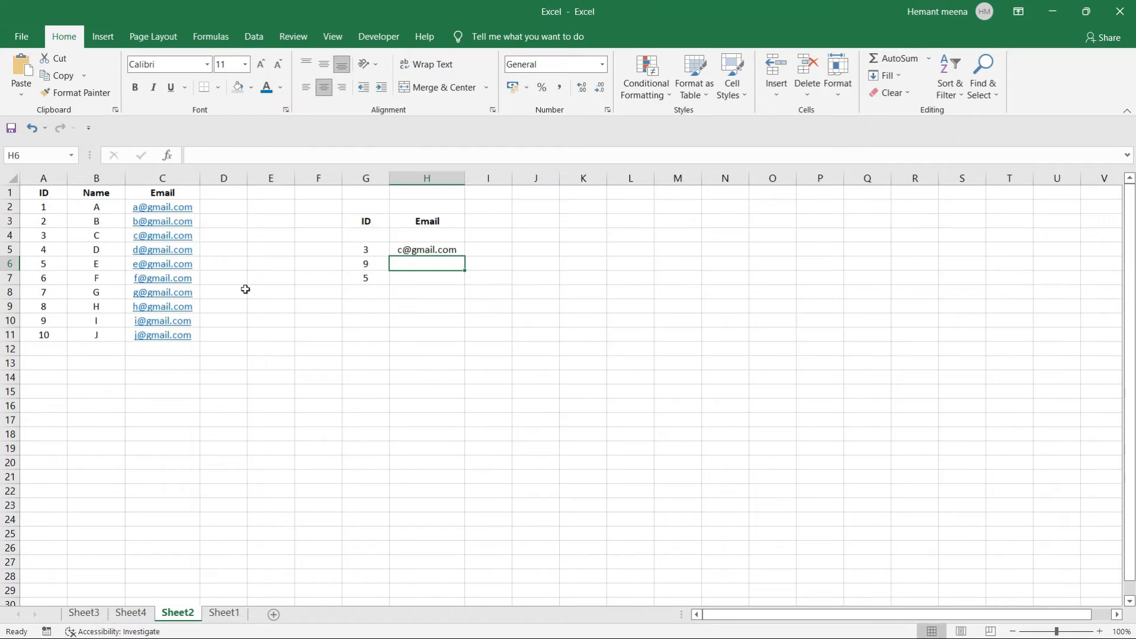
# Close the Mail window that the C4 email link opened.
pyautogui.click(137, 241)
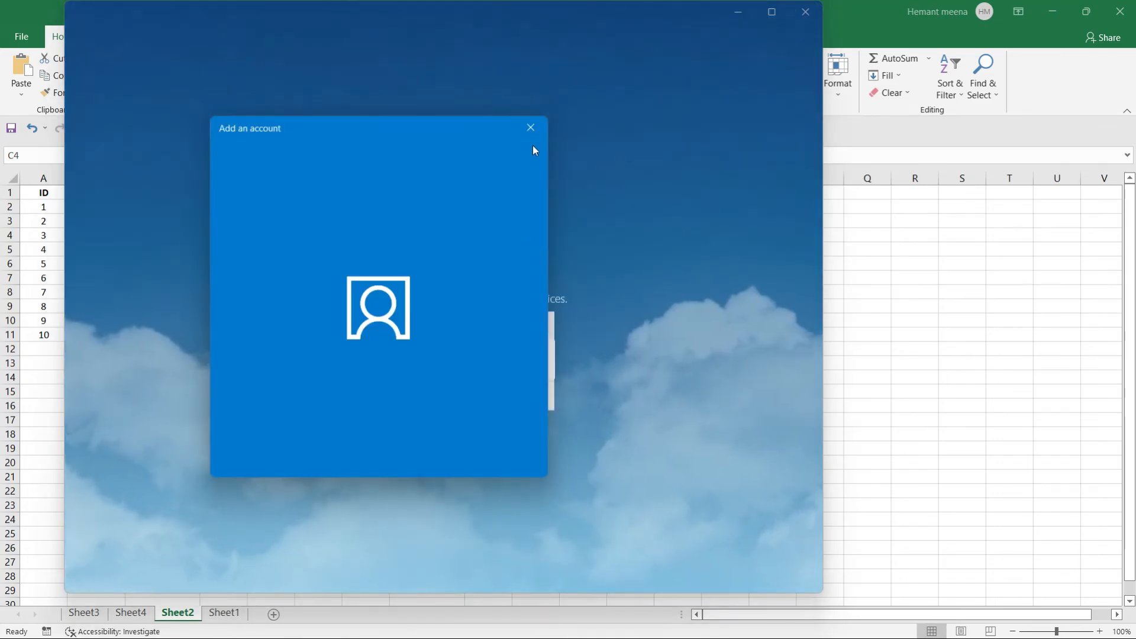
pyautogui.click(530, 127)
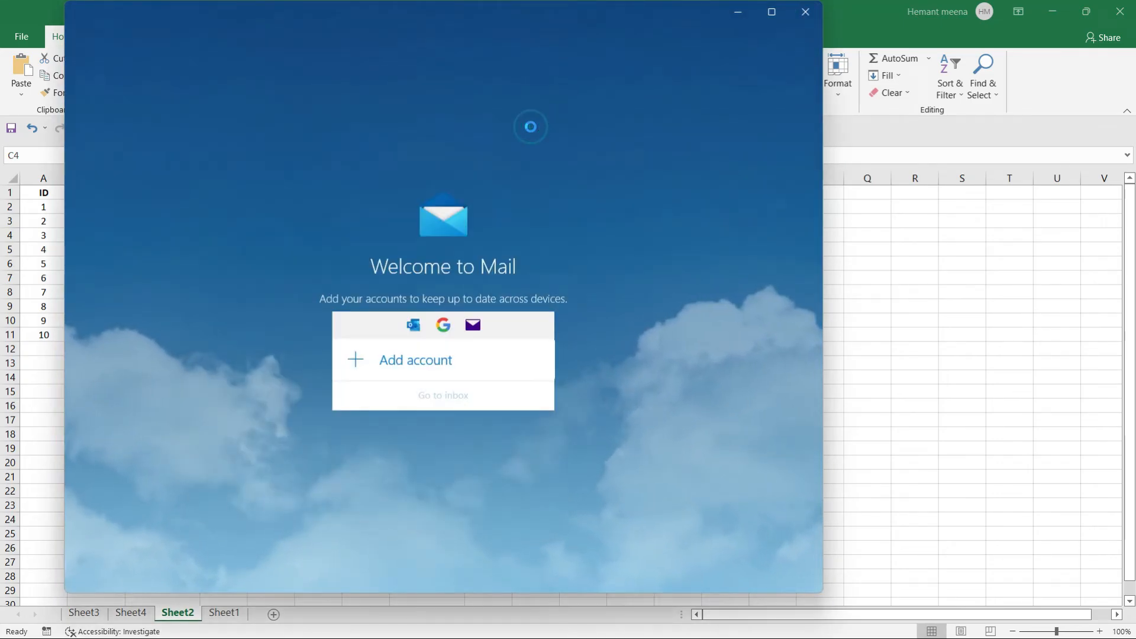
pyautogui.click(800, 11)
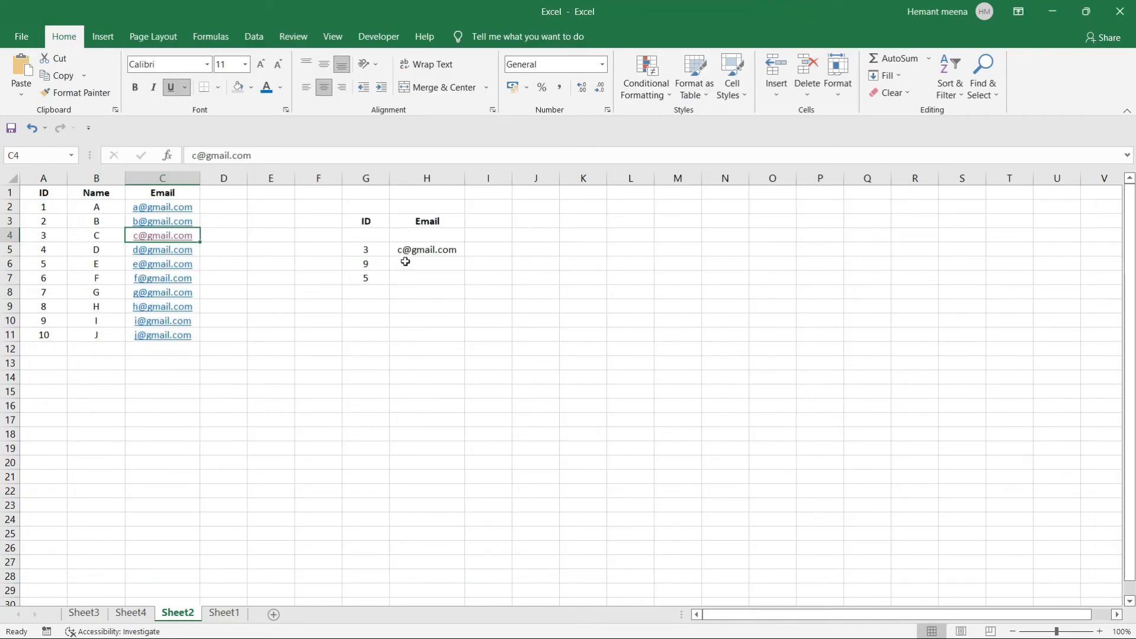
# Fill H5's lookup down to H7, returning emails for IDs 9 and 5.
pyautogui.click(419, 251)
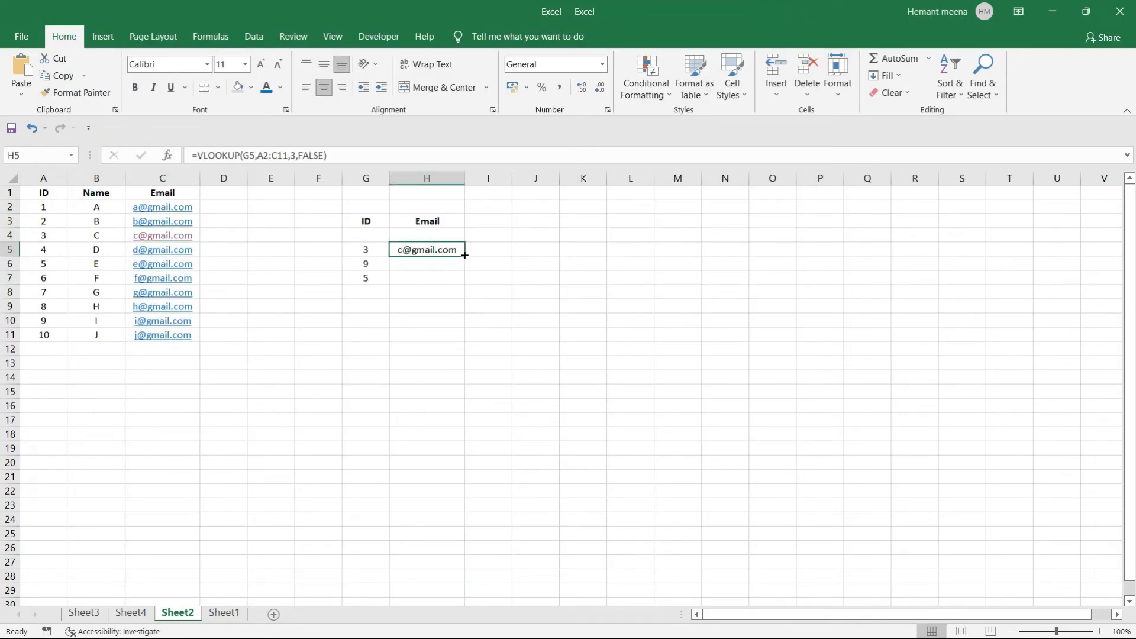
pyautogui.moveTo(464, 255); pyautogui.dragTo(467, 288)
pyautogui.click(608, 376)
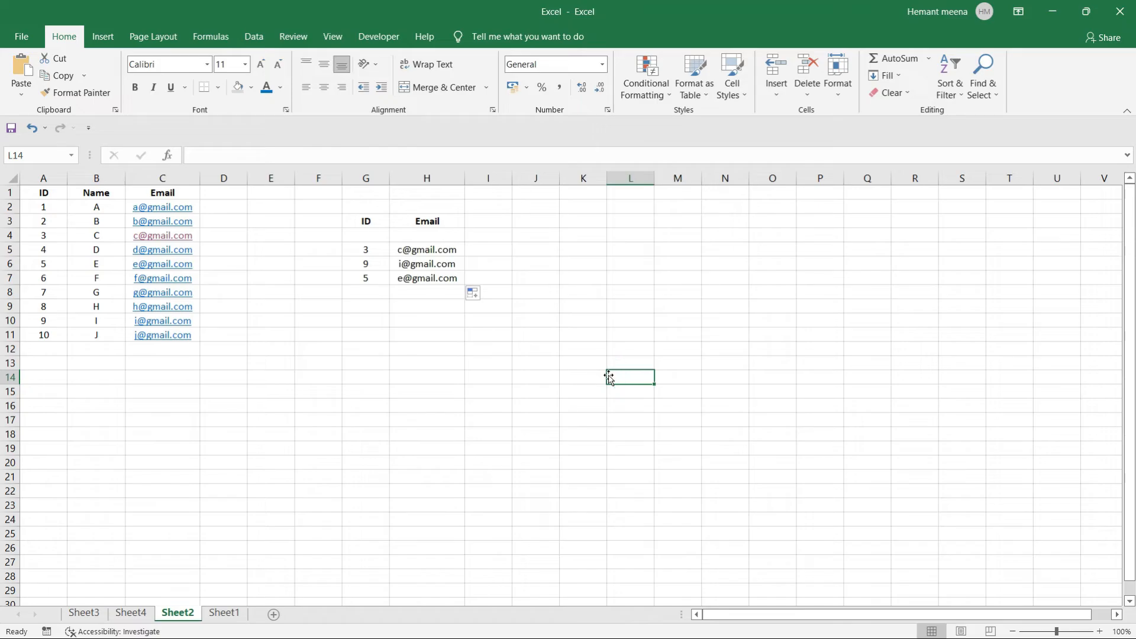
pyautogui.click(404, 251)
# Remove the stray reference so H5 reads =VLOOKUP(G5,A2:C11,3,FALSE).
pyautogui.doubleClick(403, 251)
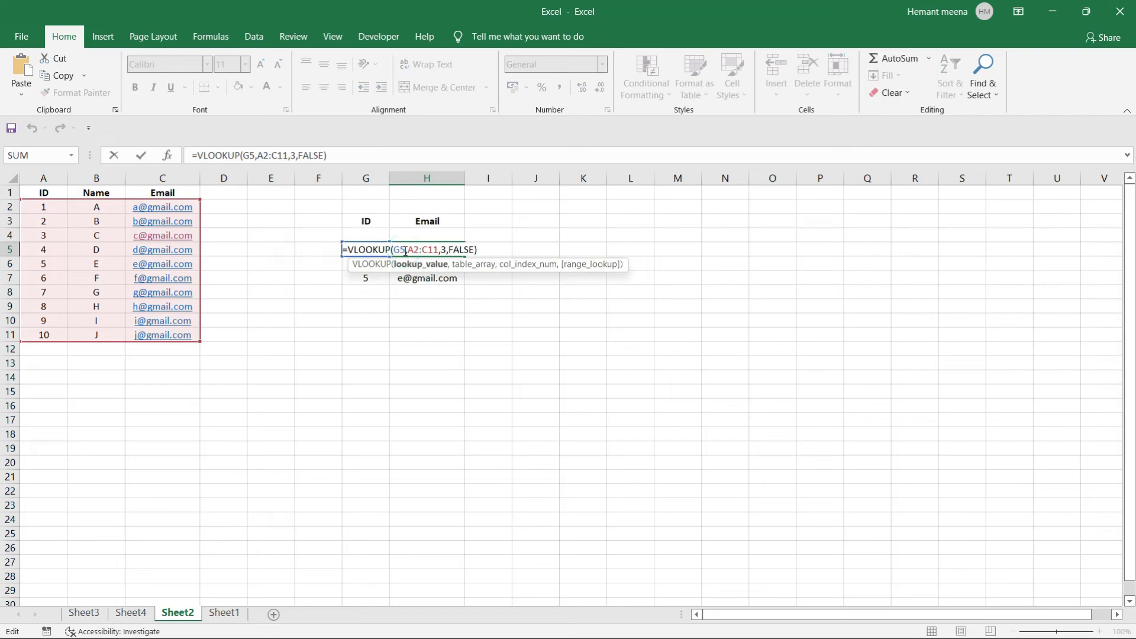
pyautogui.press('Right')
pyautogui.press('Right')
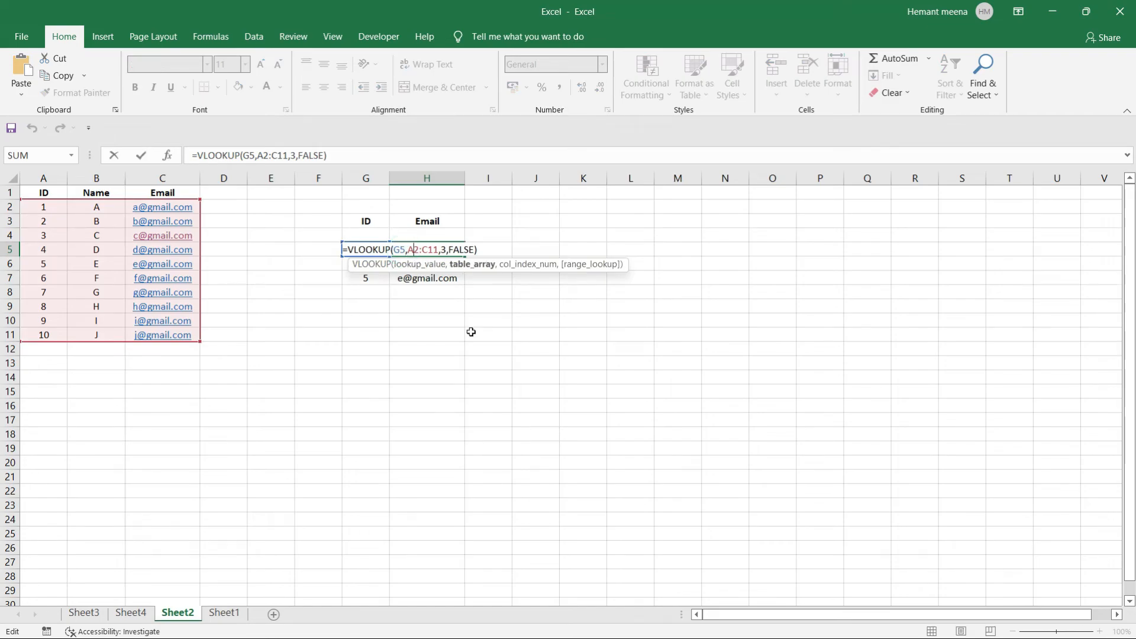
pyautogui.press('Right')
pyautogui.press('Right')
pyautogui.press('Right')
pyautogui.press('Right')
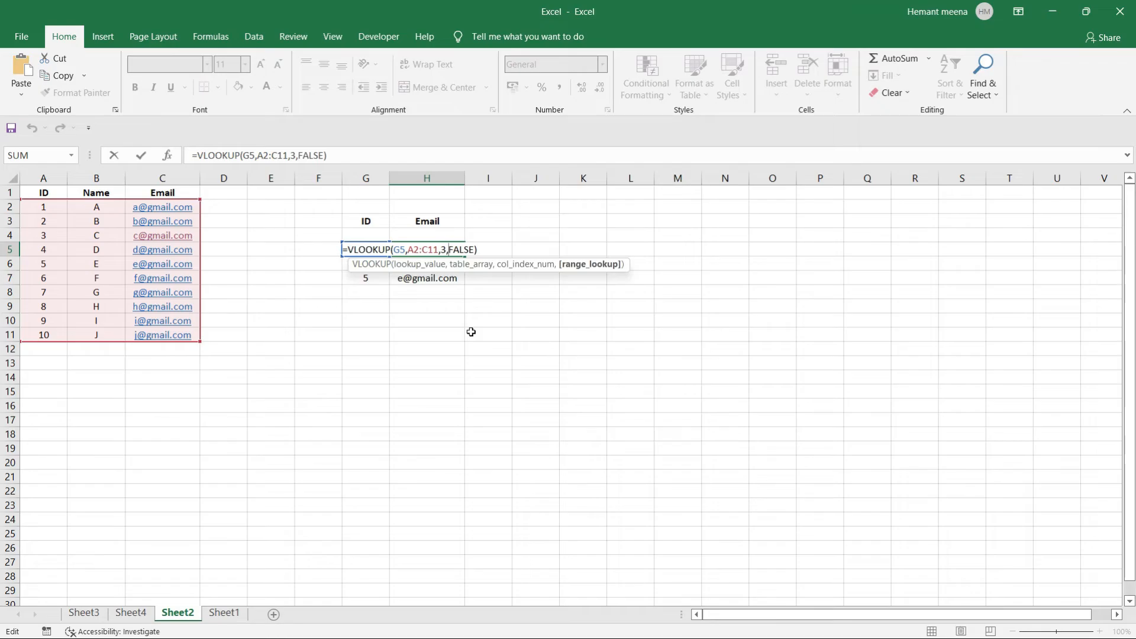
pyautogui.click(470, 332)
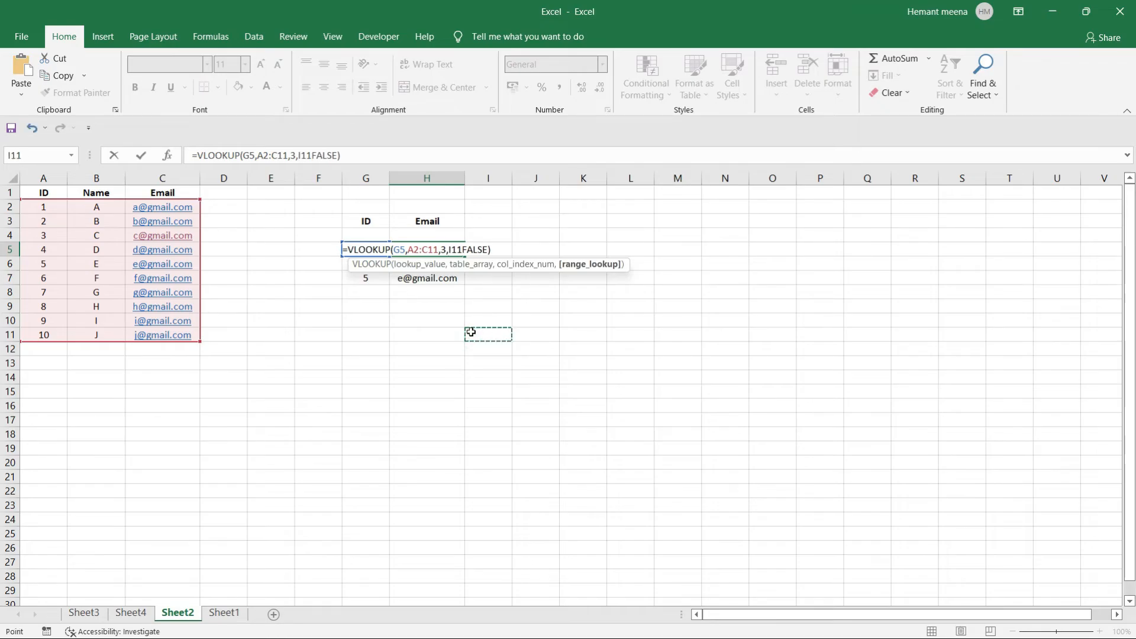
pyautogui.click(423, 345)
pyautogui.press('BackSpace')
pyautogui.press('BackSpace')
pyautogui.press('BackSpace')
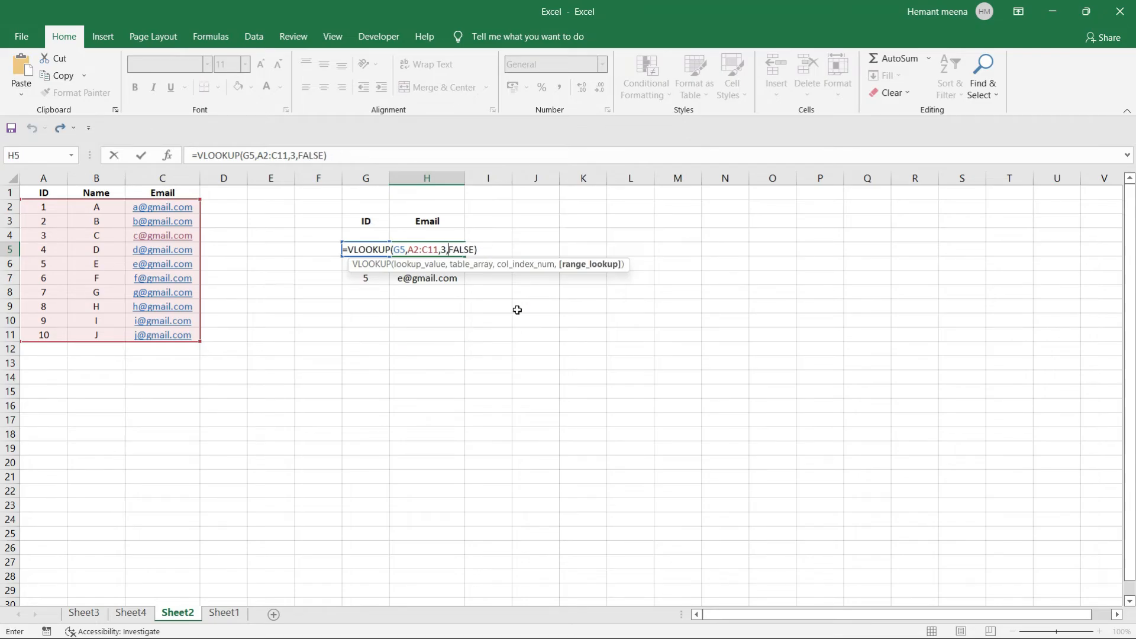
pyautogui.hotkey('ctrl', 'Return')
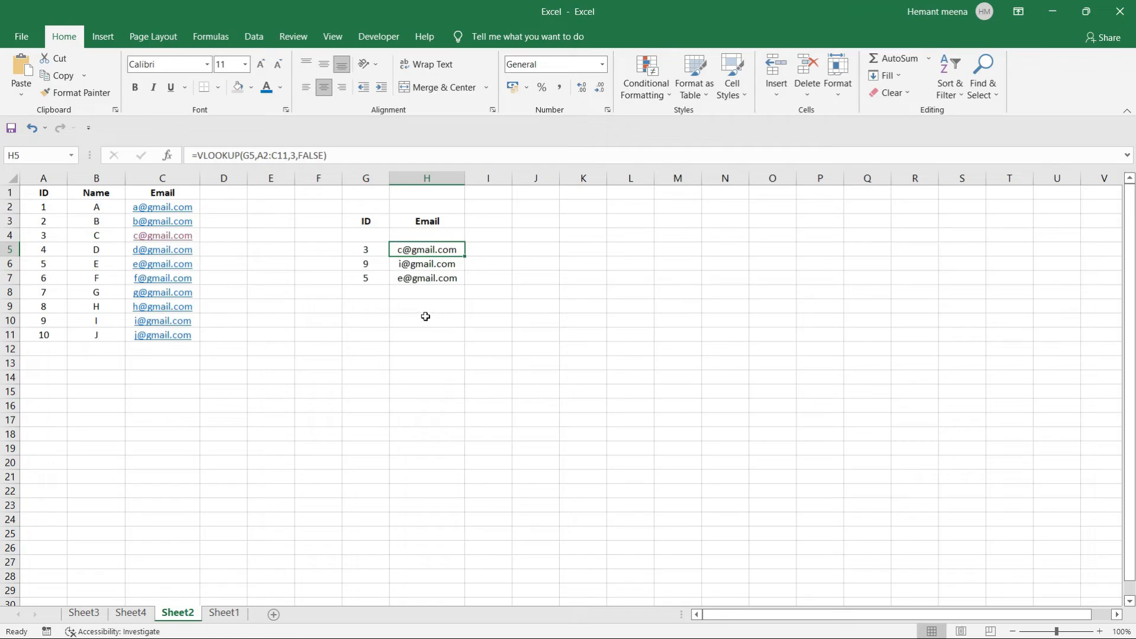
pyautogui.click(408, 332)
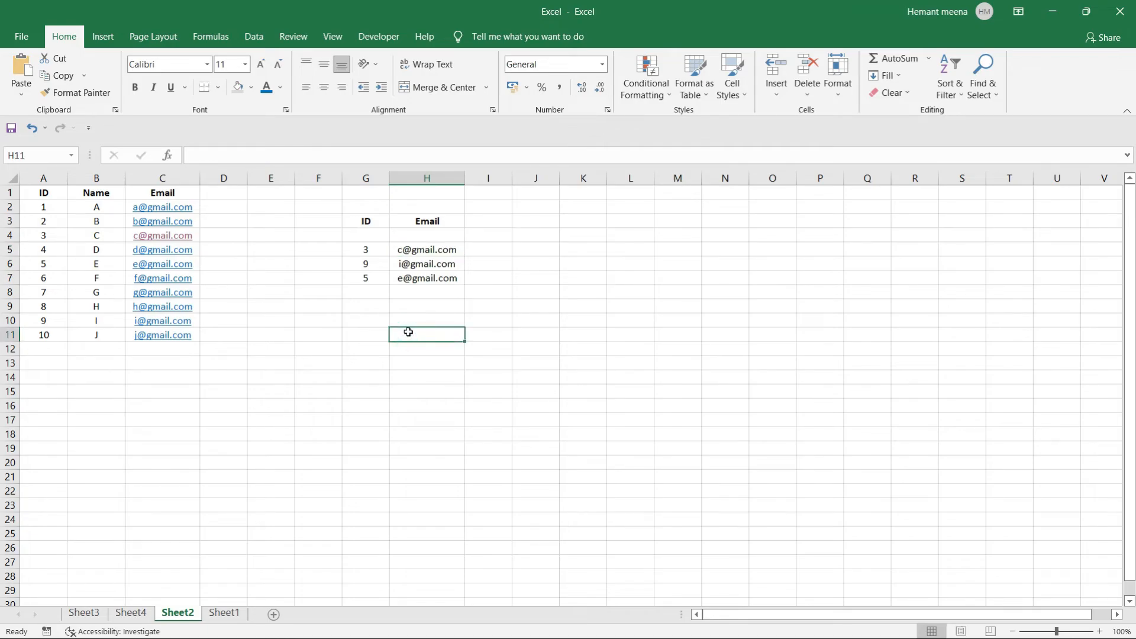
pyautogui.write('7')
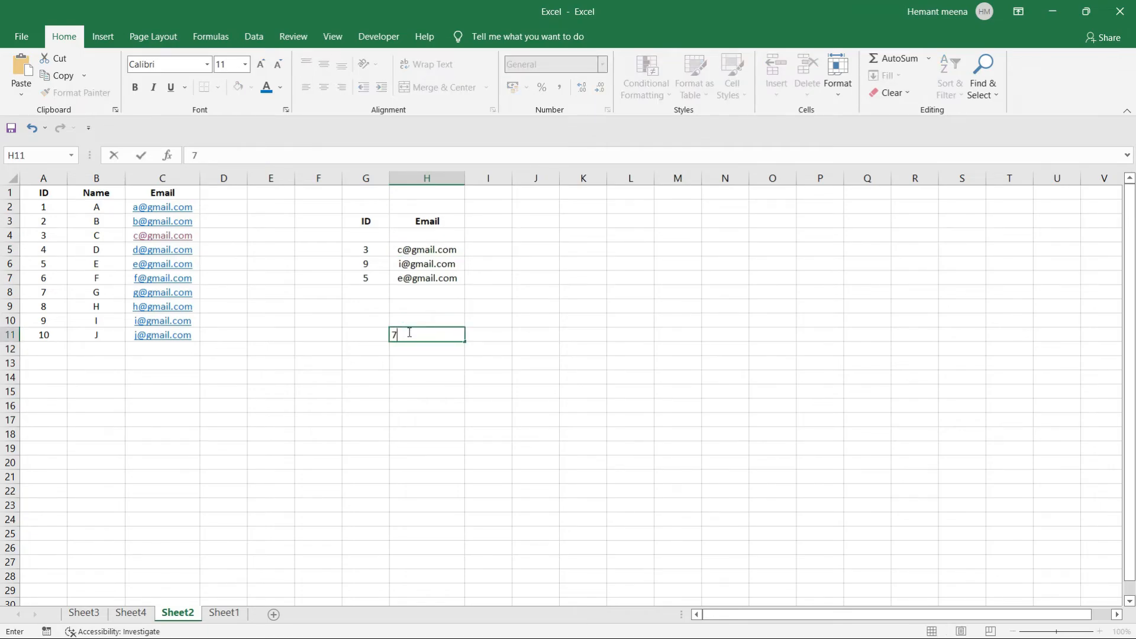
pyautogui.press('Tab')
pyautogui.click(523, 330)
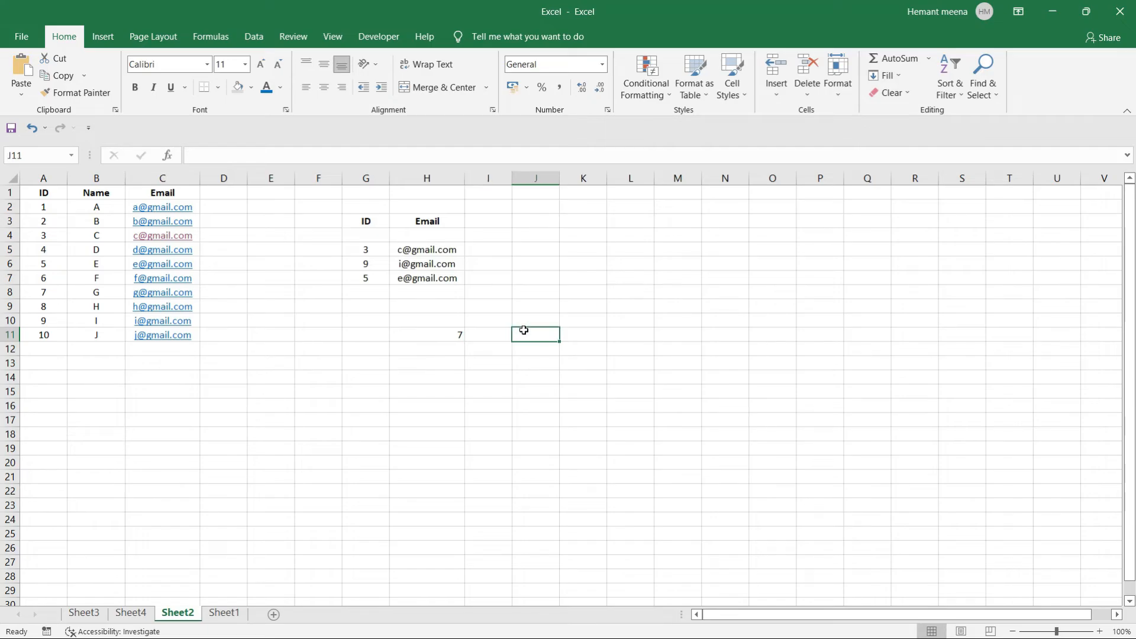
pyautogui.write('=vlo')
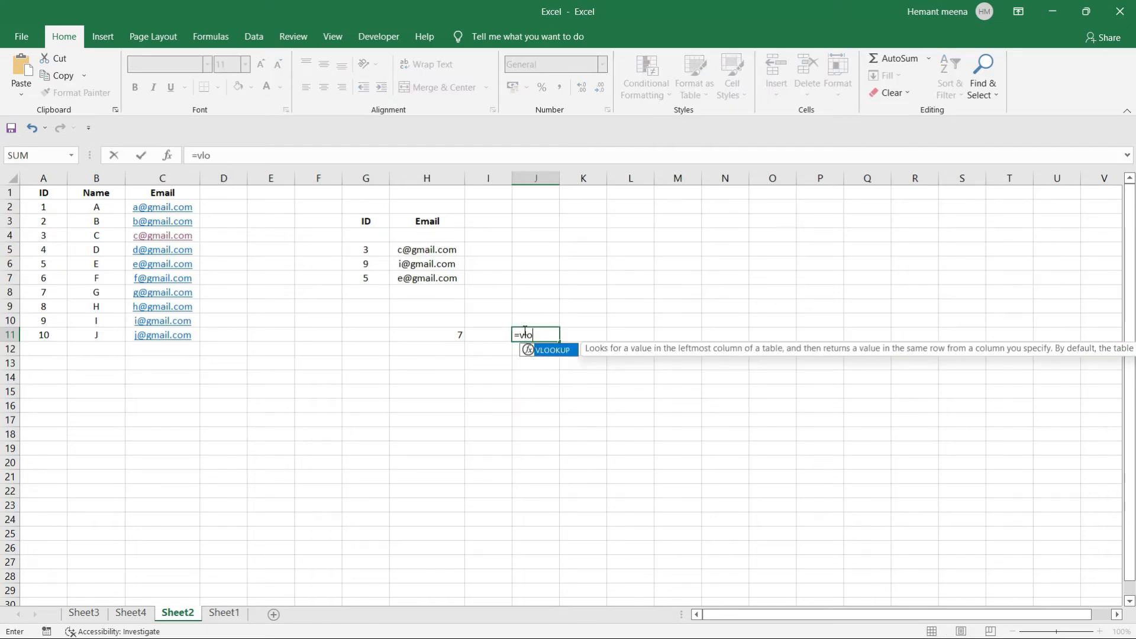
pyautogui.press('Tab')
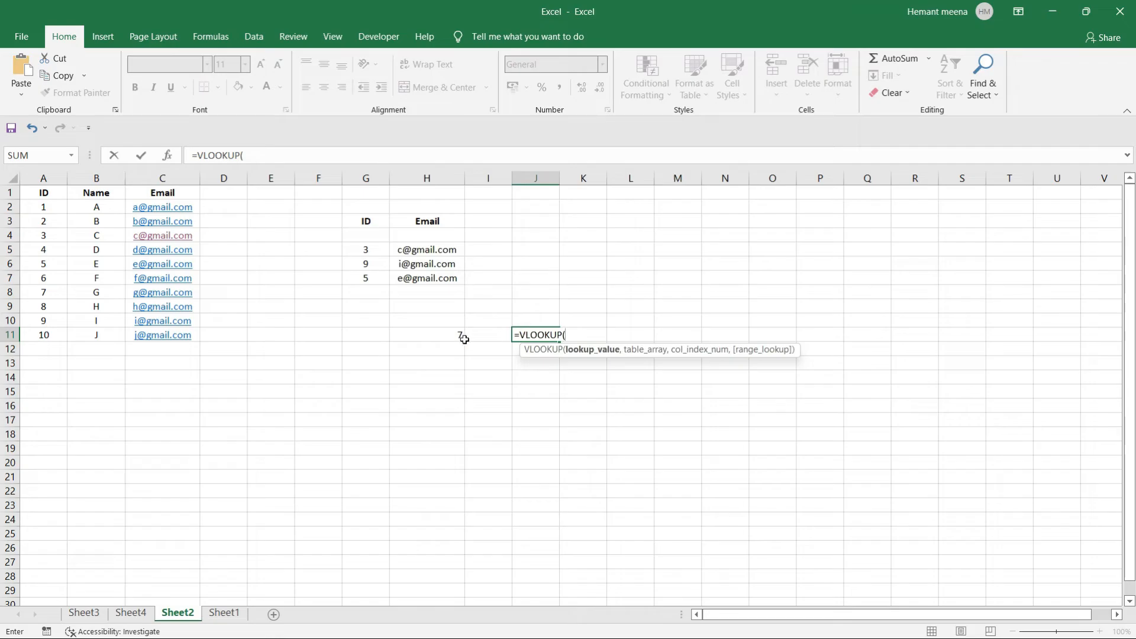
pyautogui.click(440, 335)
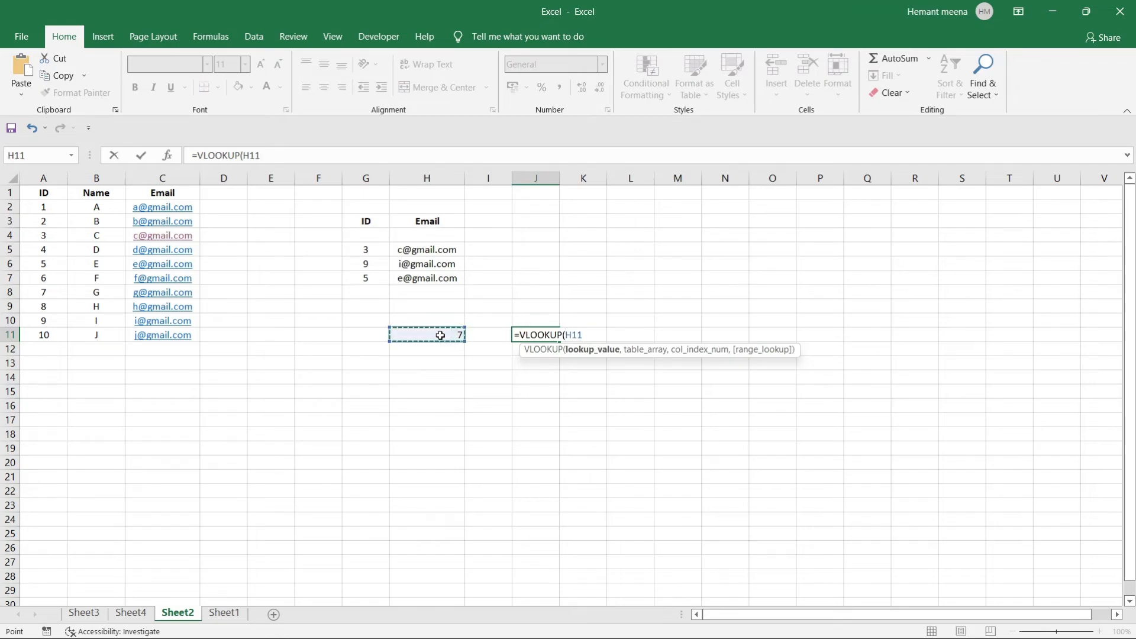
pyautogui.write(',')
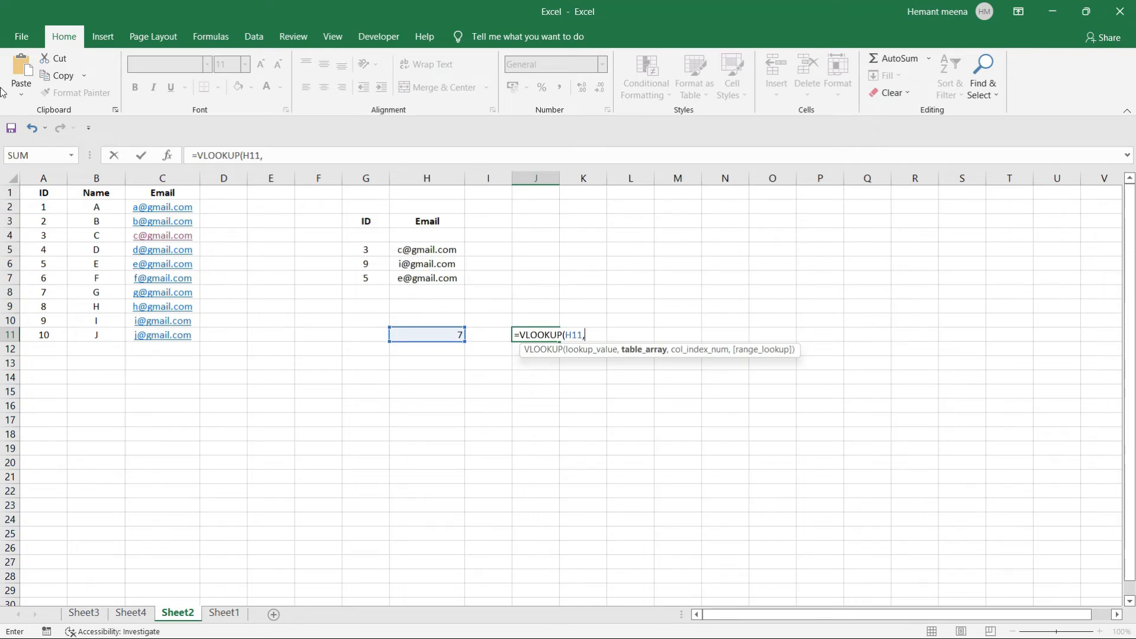
pyautogui.moveTo(27, 206); pyautogui.dragTo(178, 336)
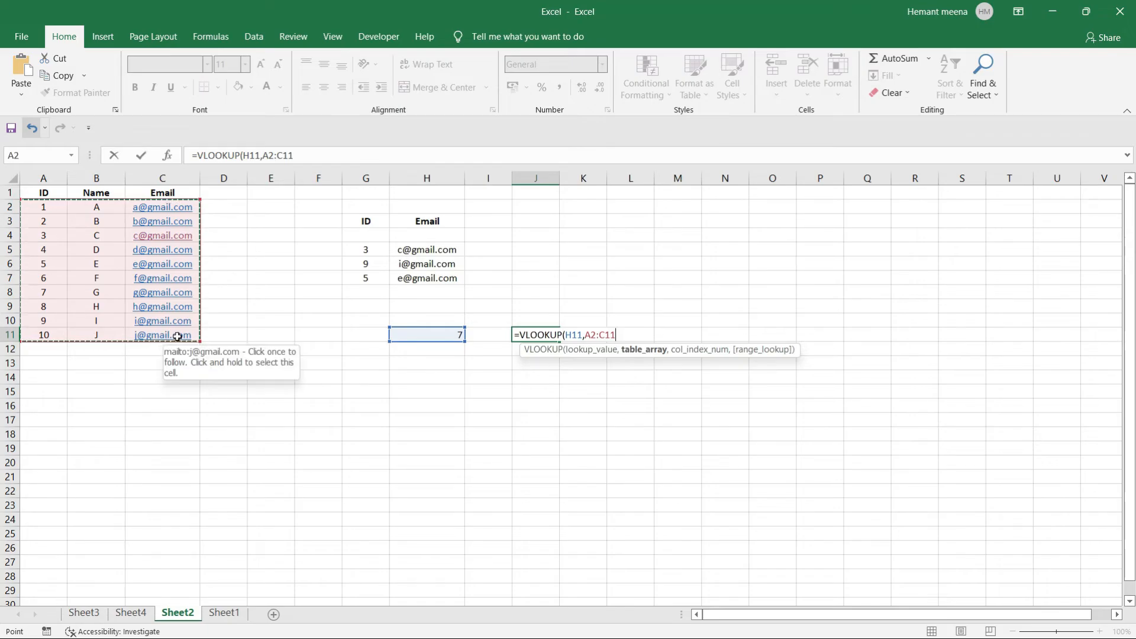
pyautogui.write(',')
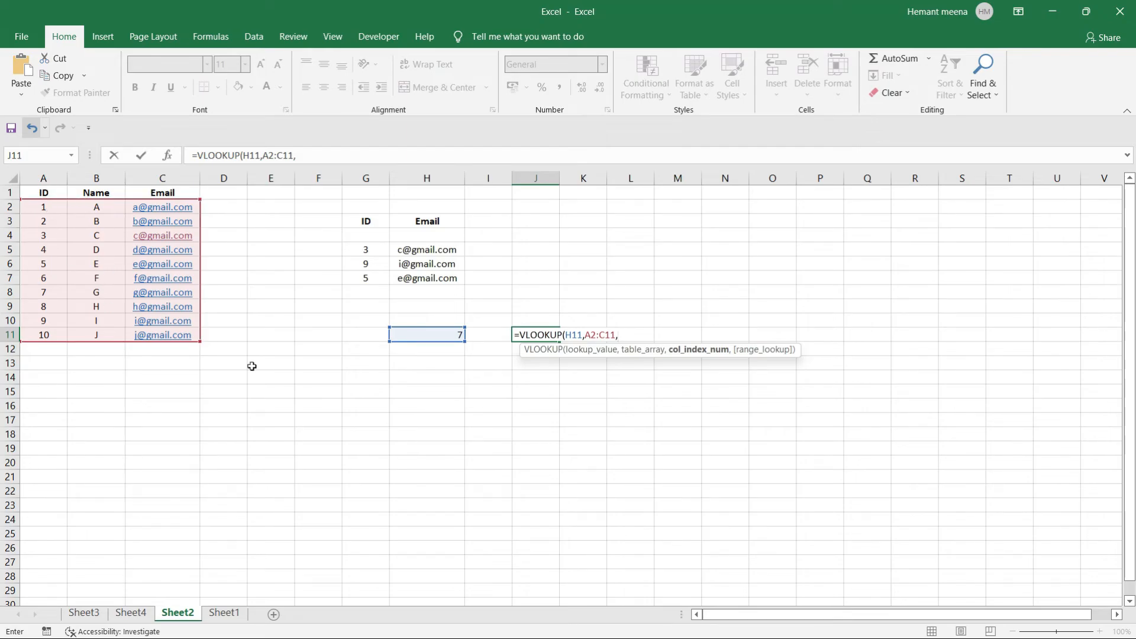
pyautogui.write('2,false')
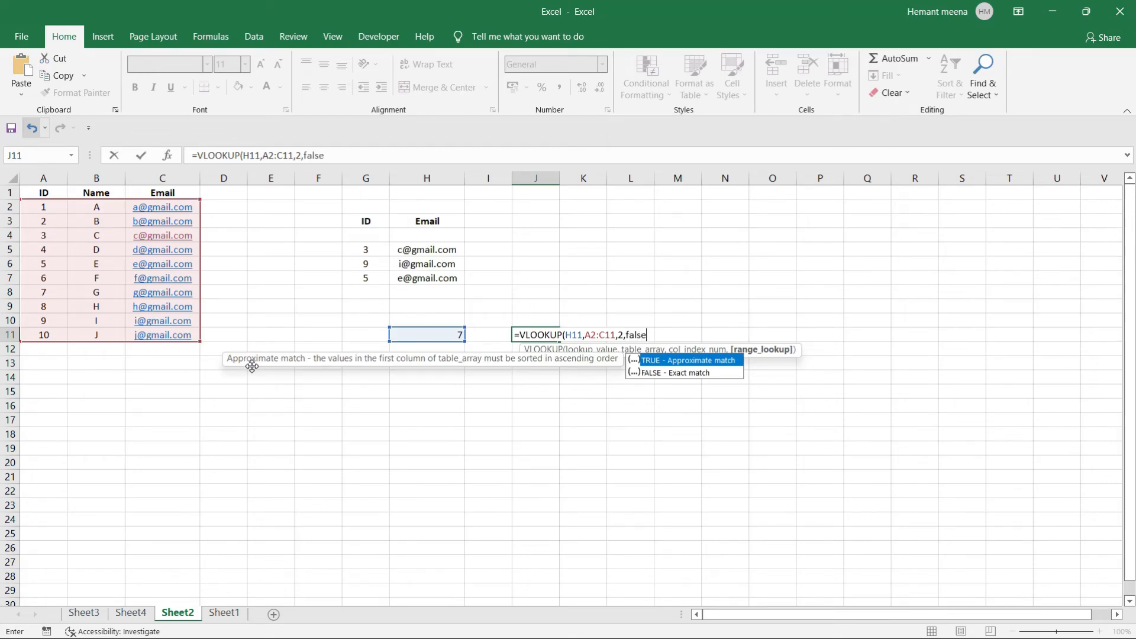
pyautogui.write(')')
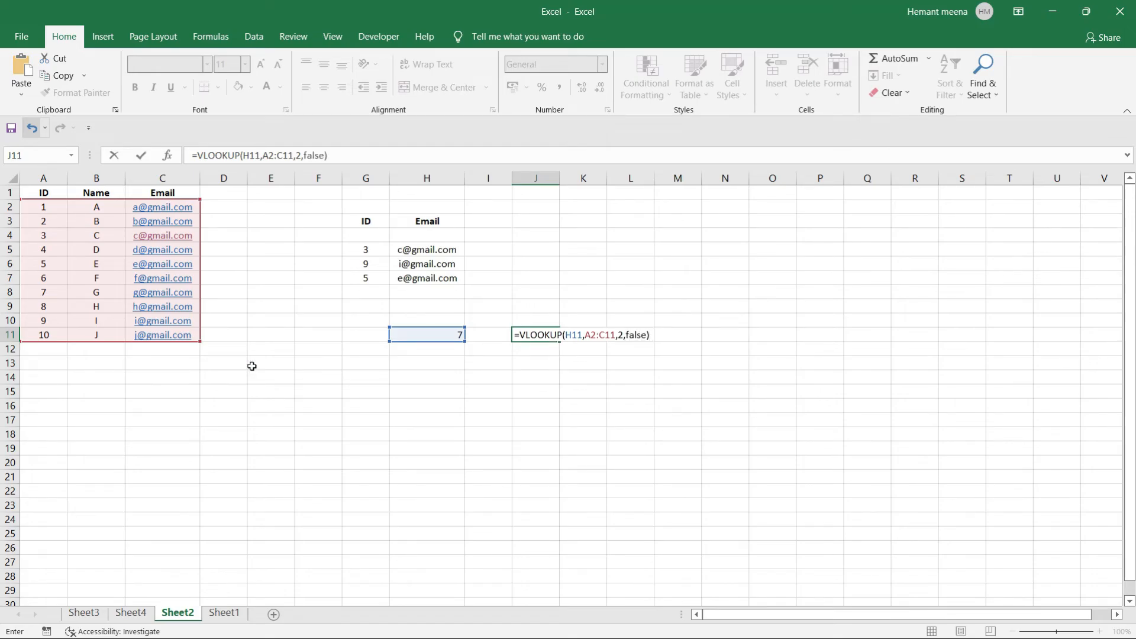
pyautogui.press('Return')
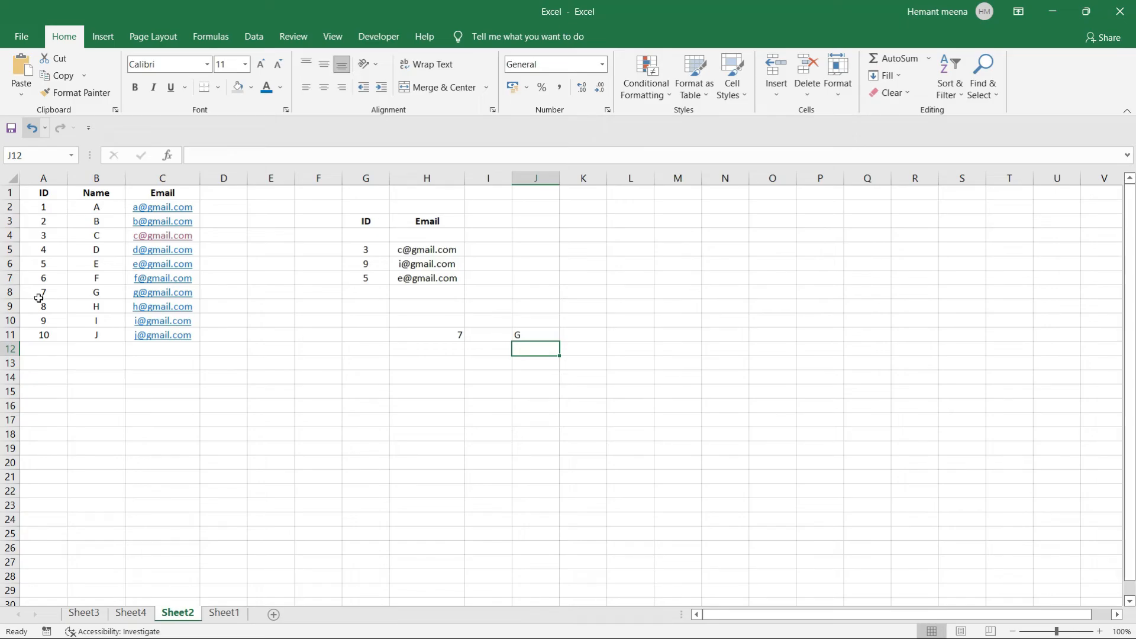
pyautogui.moveTo(62, 292); pyautogui.dragTo(104, 291)
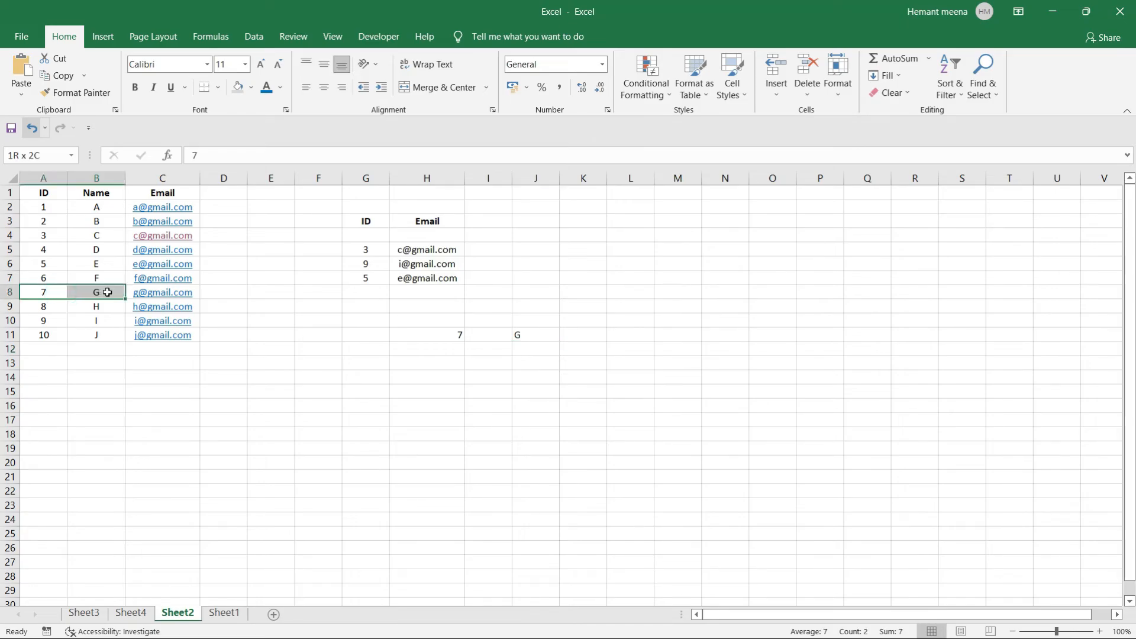
pyautogui.click(536, 334)
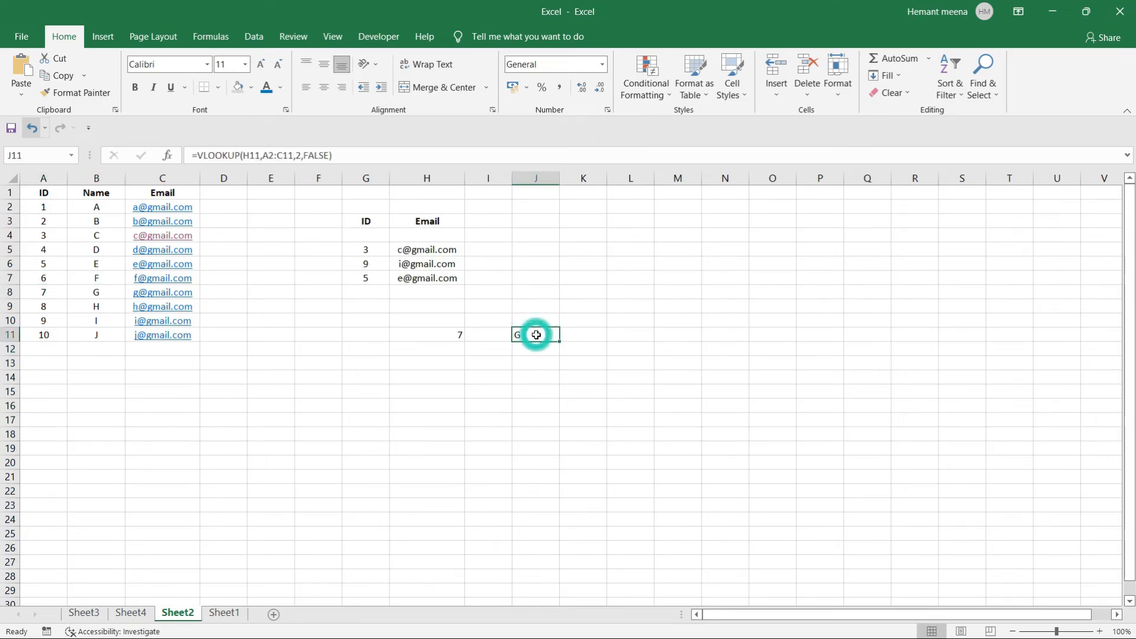
pyautogui.press('BackSpace')
pyautogui.press('Left')
pyautogui.press('BackSpace')
pyautogui.press('Left')
pyautogui.press('BackSpace')
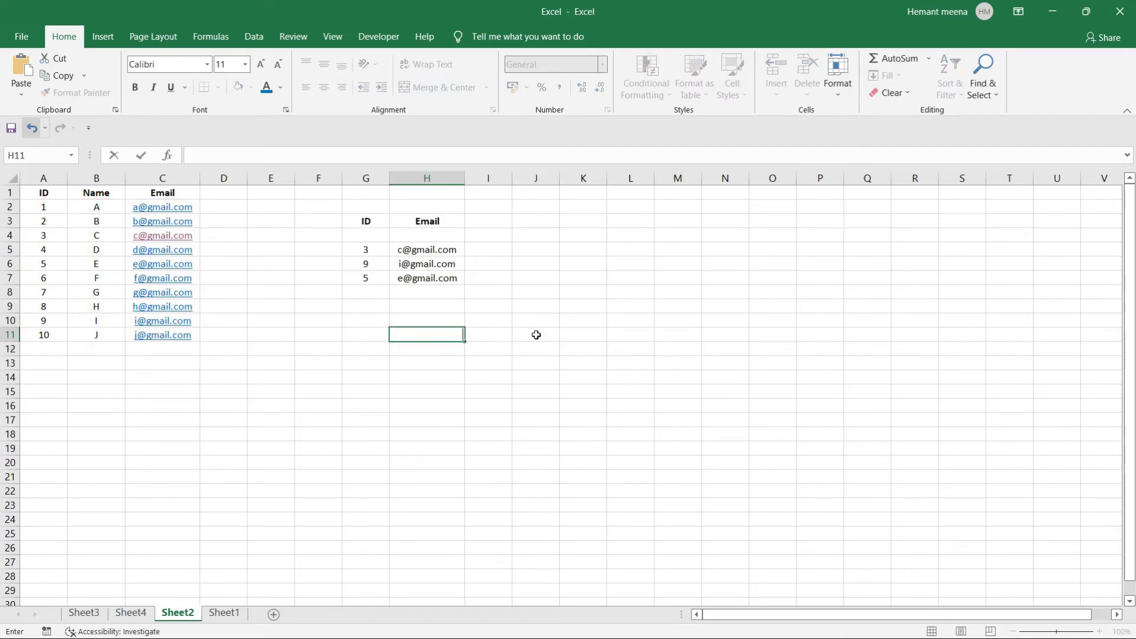
pyautogui.click(451, 393)
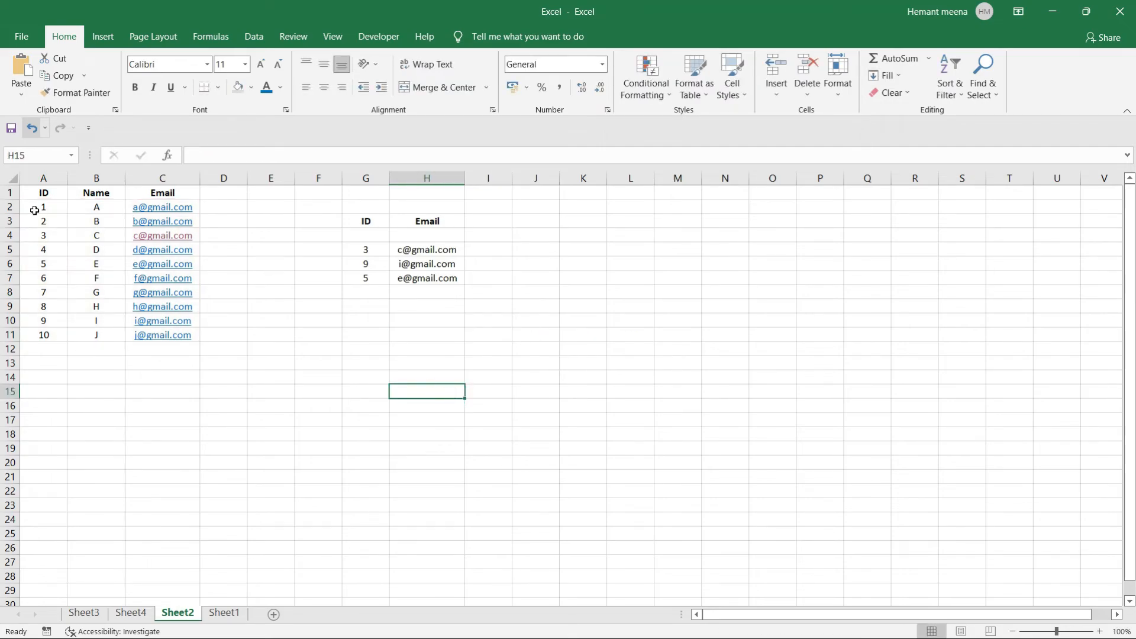
pyautogui.moveTo(29, 194); pyautogui.dragTo(182, 334)
pyautogui.moveTo(353, 213); pyautogui.dragTo(444, 291)
pyautogui.click(640, 330)
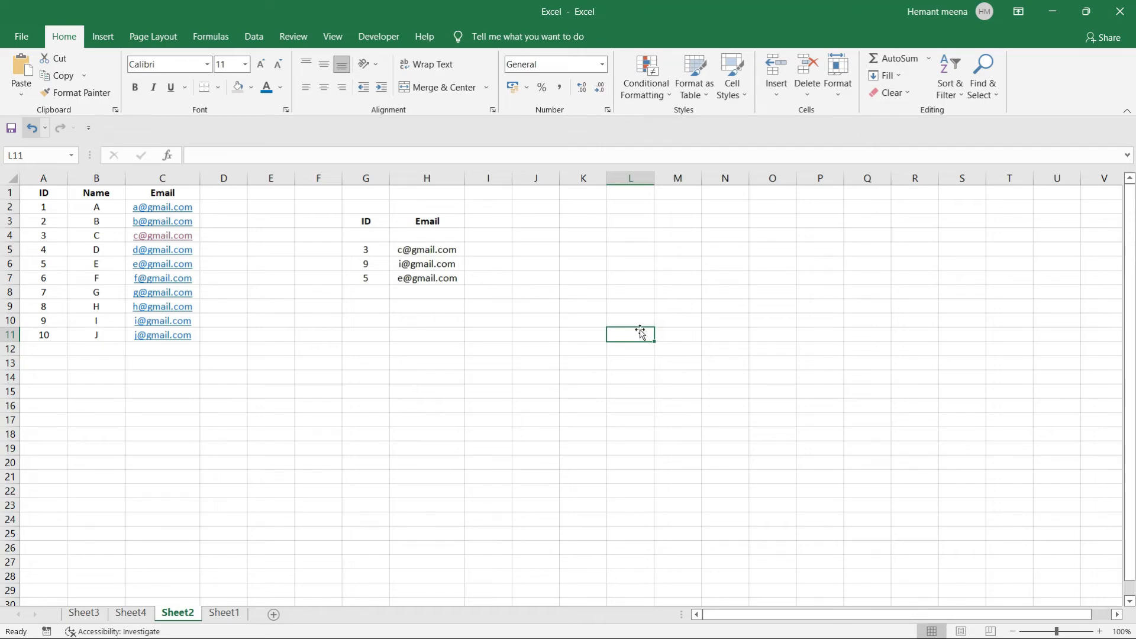
pyautogui.hotkey('ctrl', 'f')
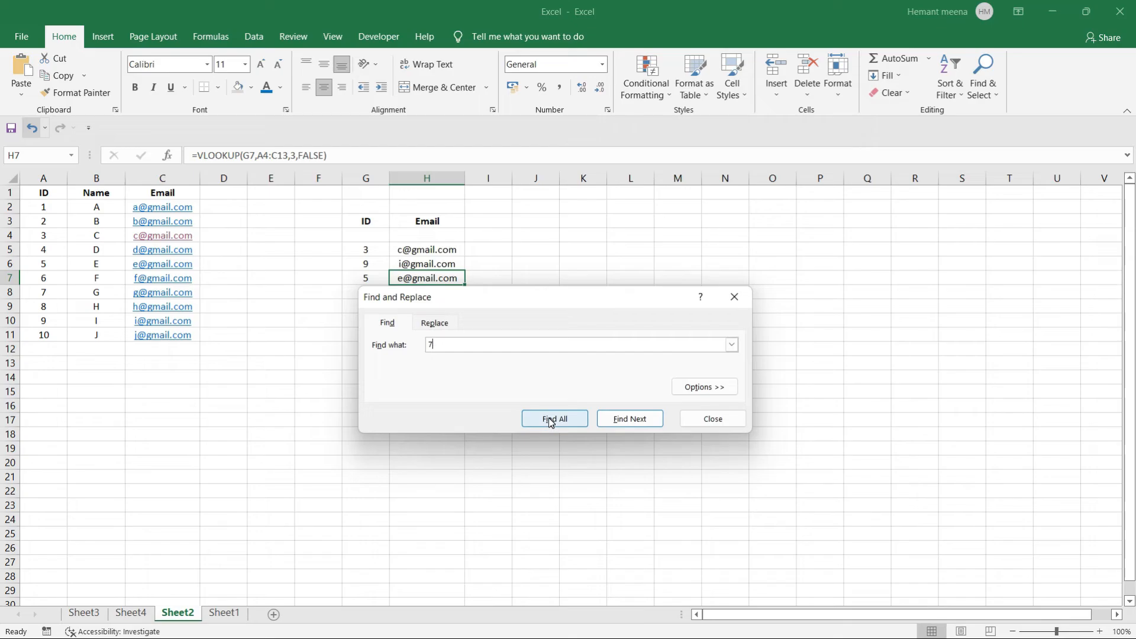
pyautogui.click(548, 420)
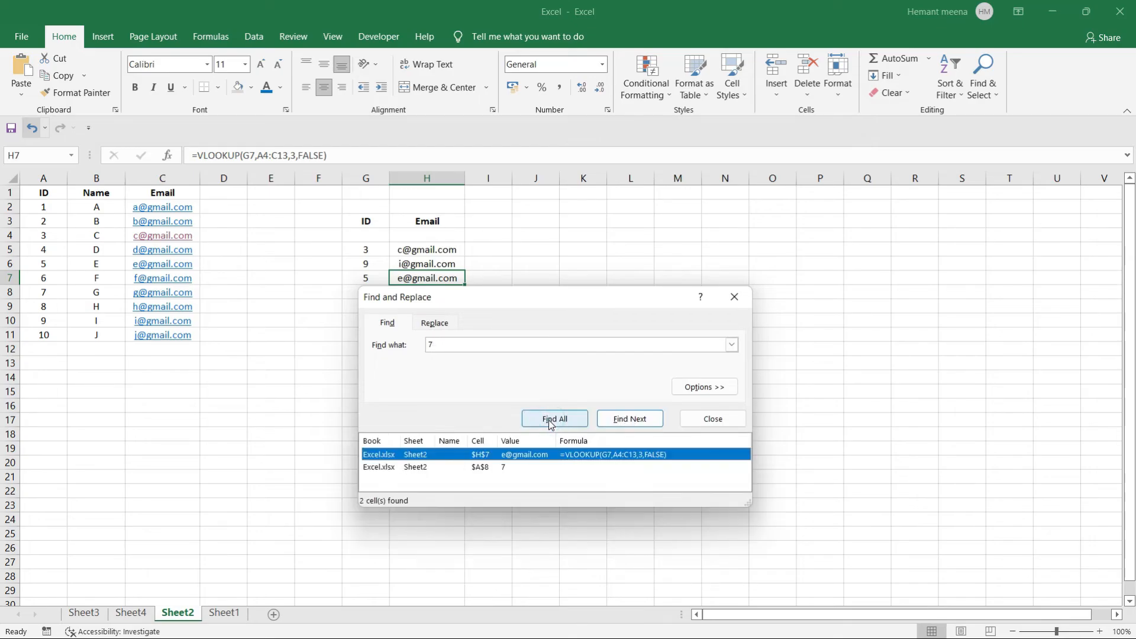
pyautogui.click(733, 300)
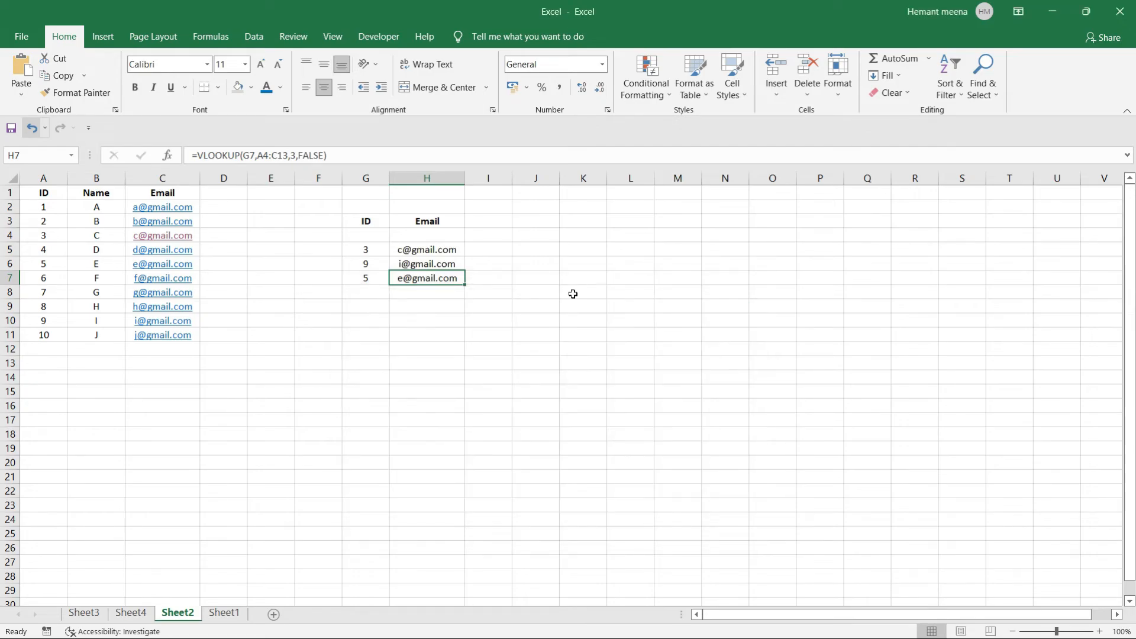
pyautogui.click(427, 340)
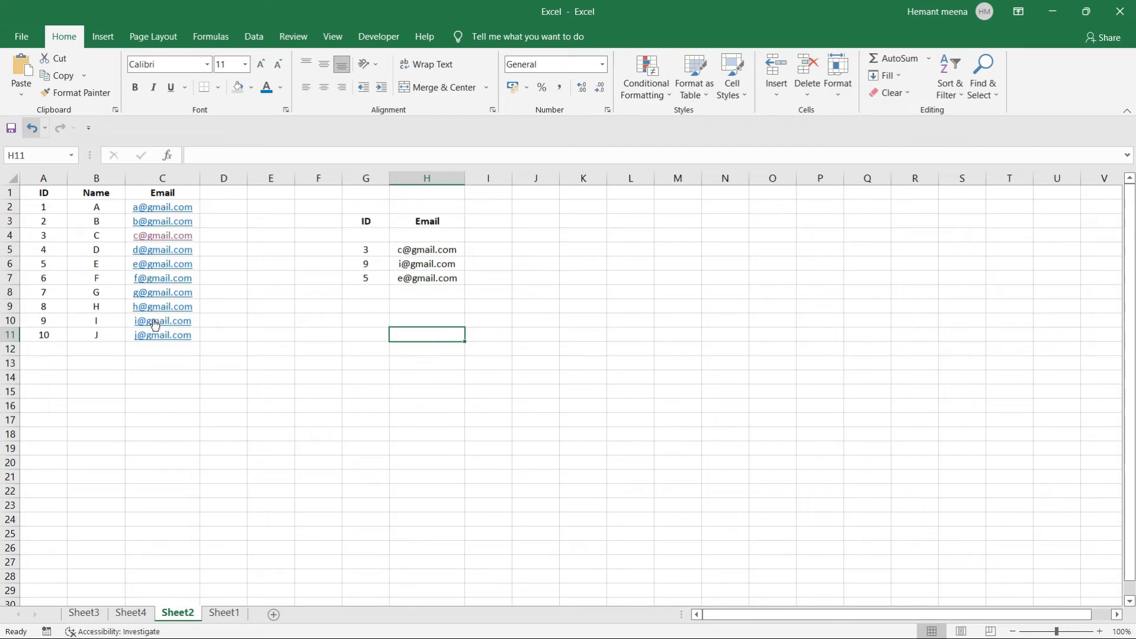
# Review the Sheet2 ID/Name/Email table and the ID 3 row on Sheet4.
pyautogui.moveTo(214, 335); pyautogui.dragTo(26, 207)
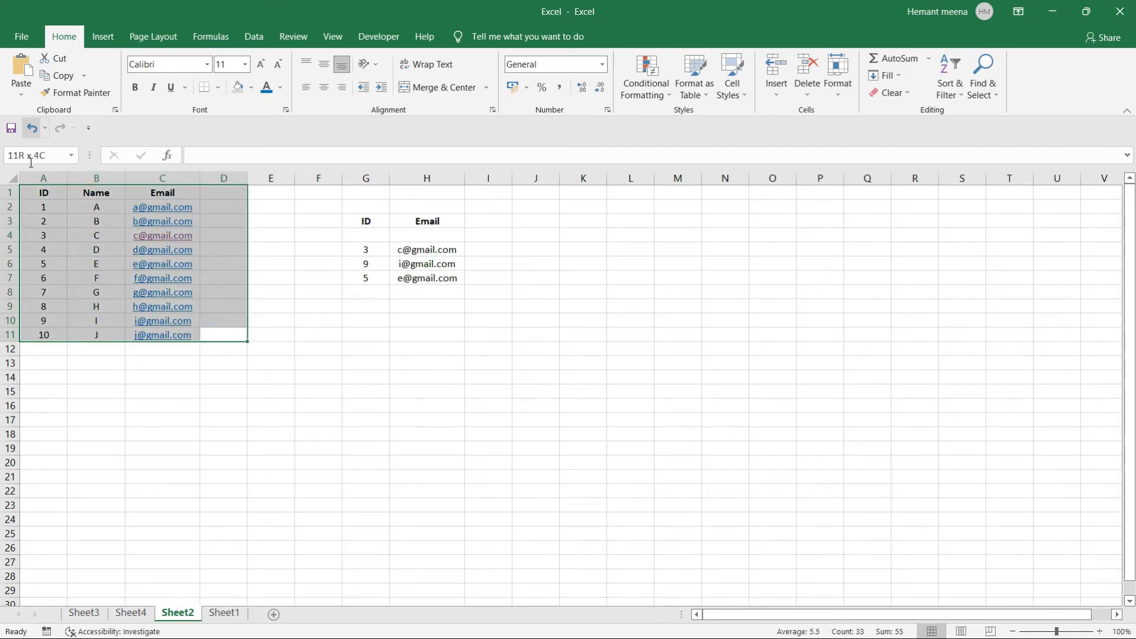
pyautogui.moveTo(337, 212); pyautogui.dragTo(473, 277)
pyautogui.click(538, 280)
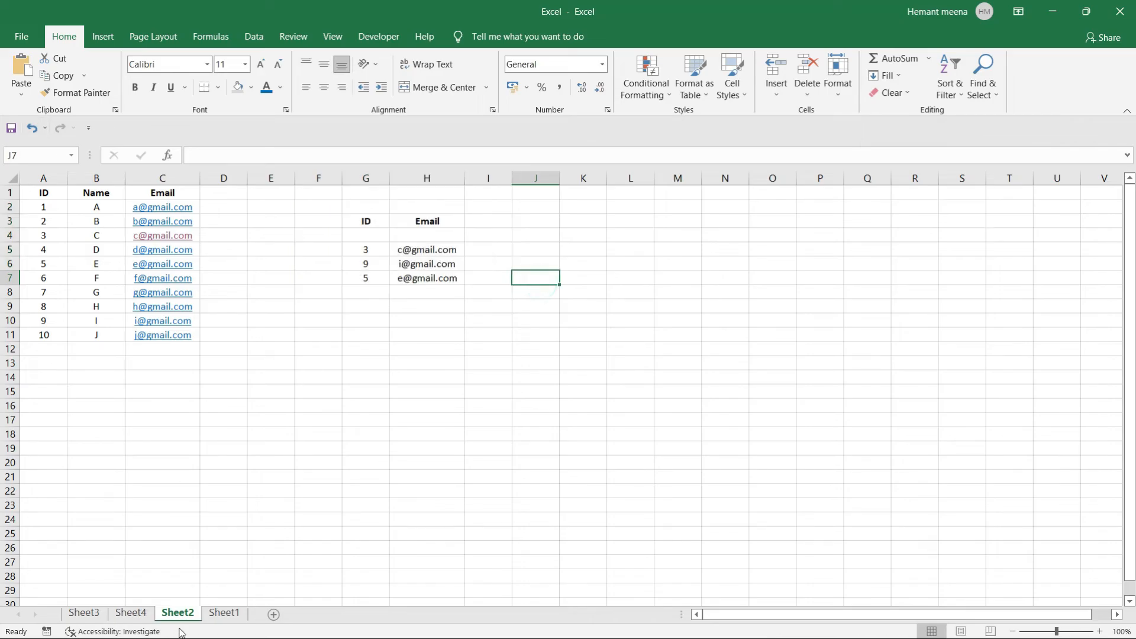
pyautogui.click(135, 613)
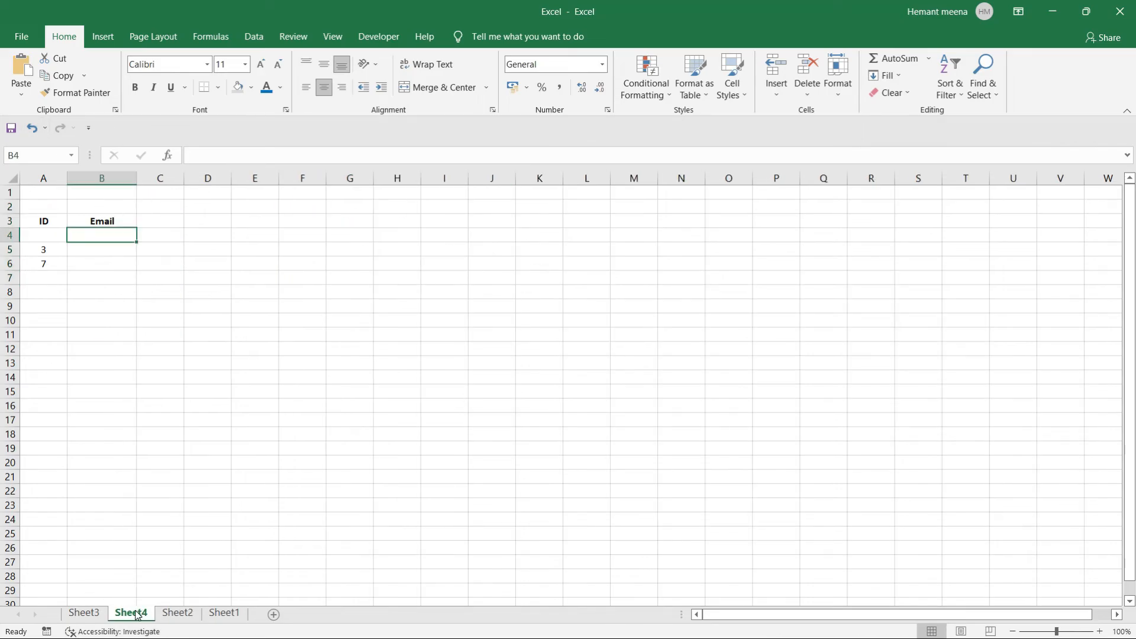
pyautogui.click(178, 613)
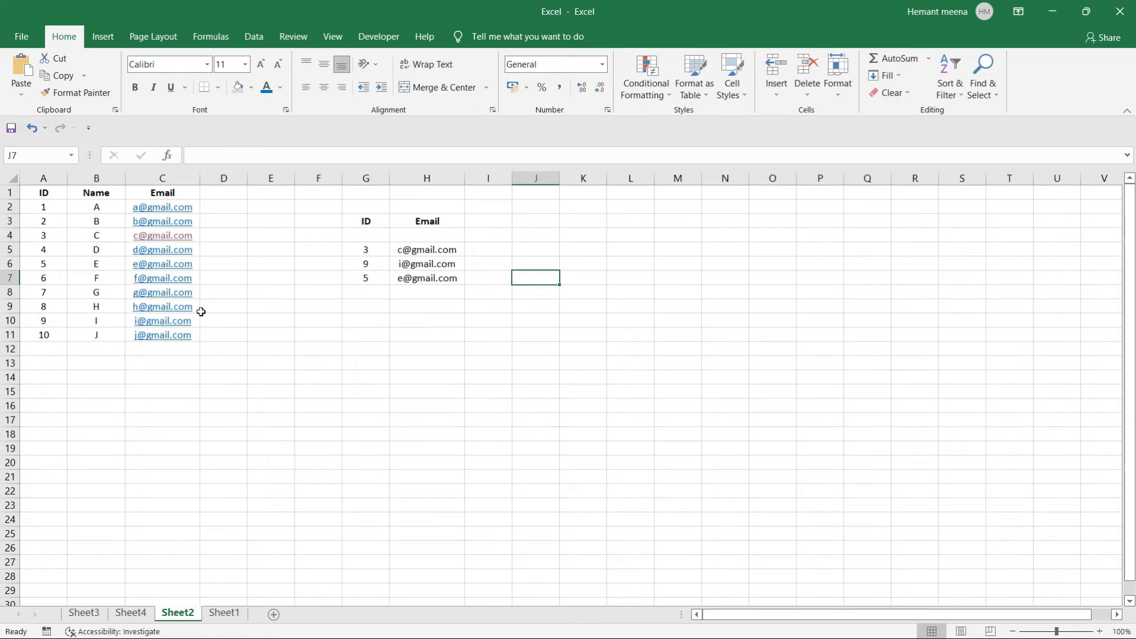
pyautogui.moveTo(210, 337); pyautogui.dragTo(30, 189)
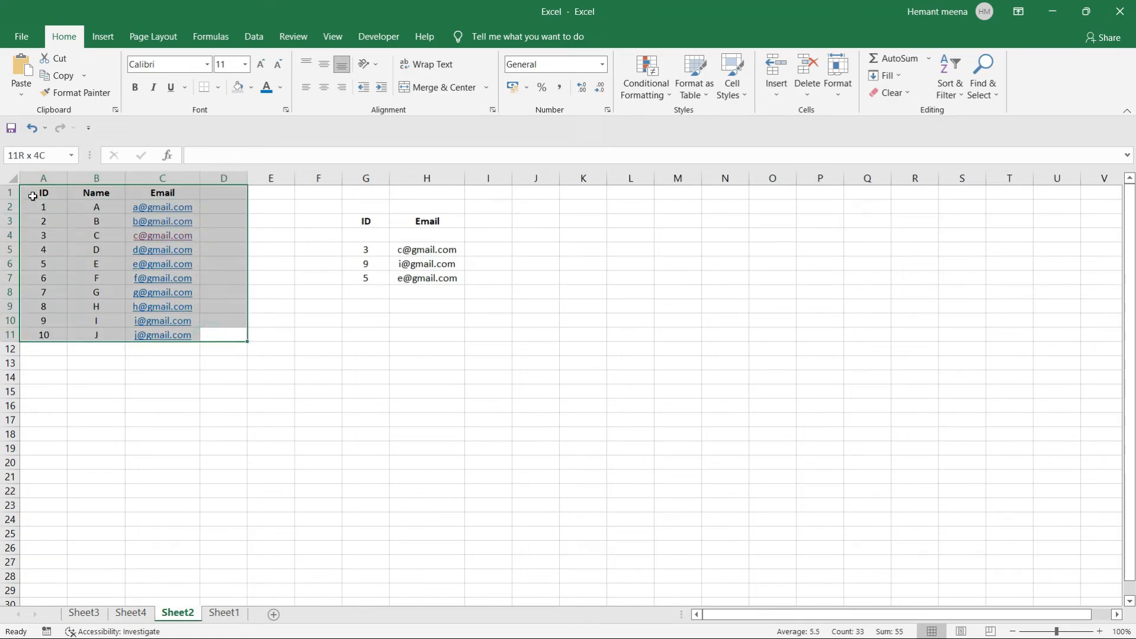
pyautogui.click(59, 335)
pyautogui.click(129, 614)
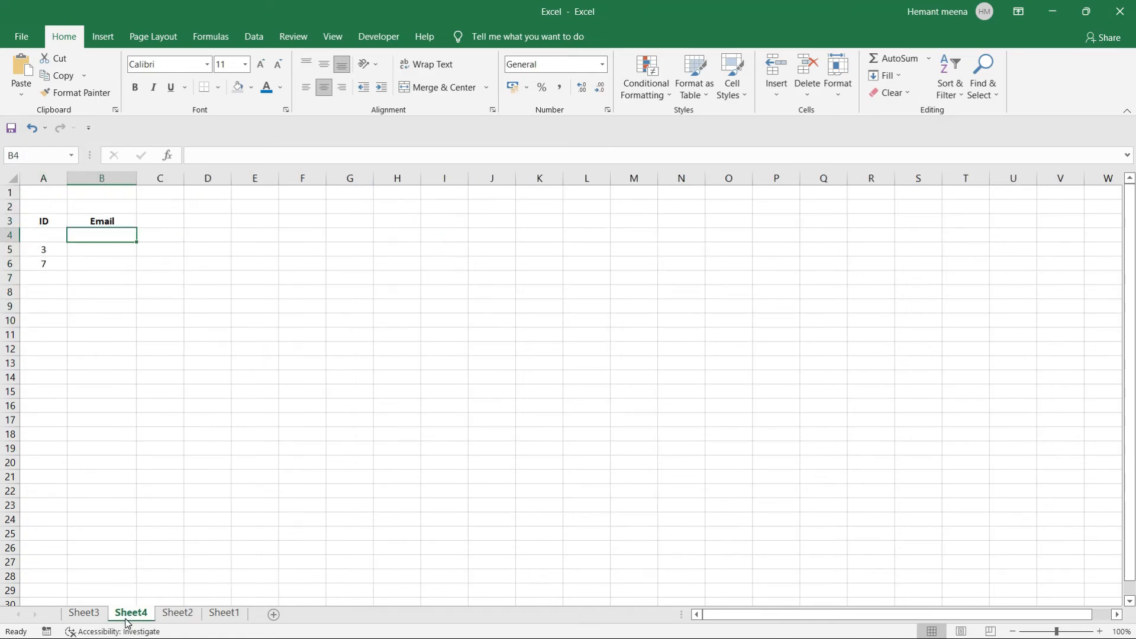
pyautogui.click(43, 250)
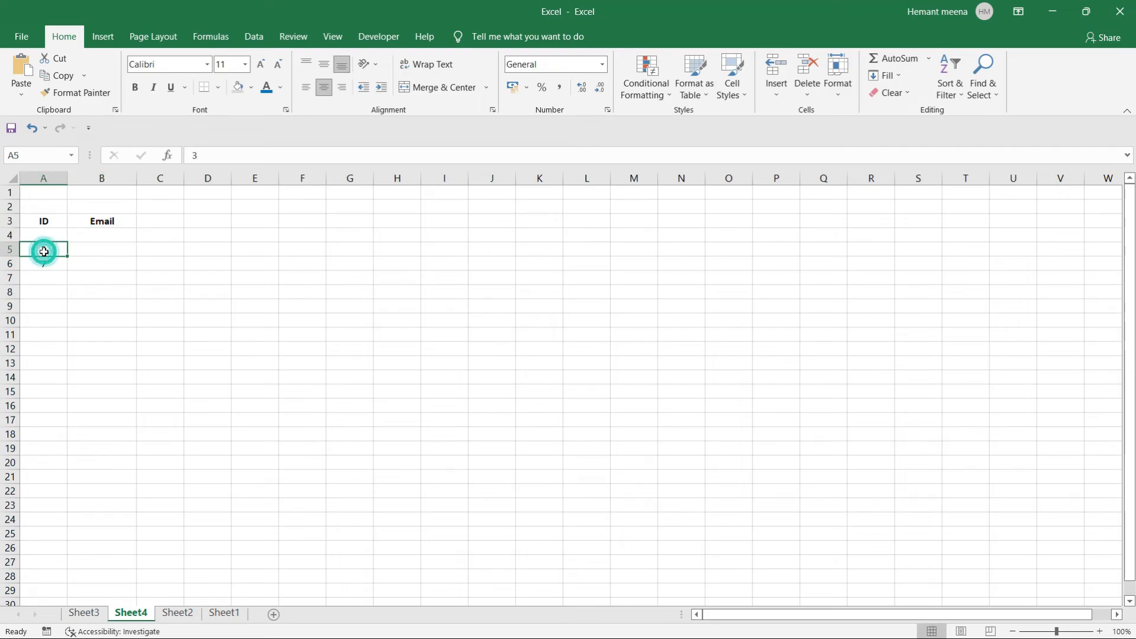
pyautogui.click(84, 253)
# Add a bold Name header in C3 on Sheet4.
pyautogui.click(158, 221)
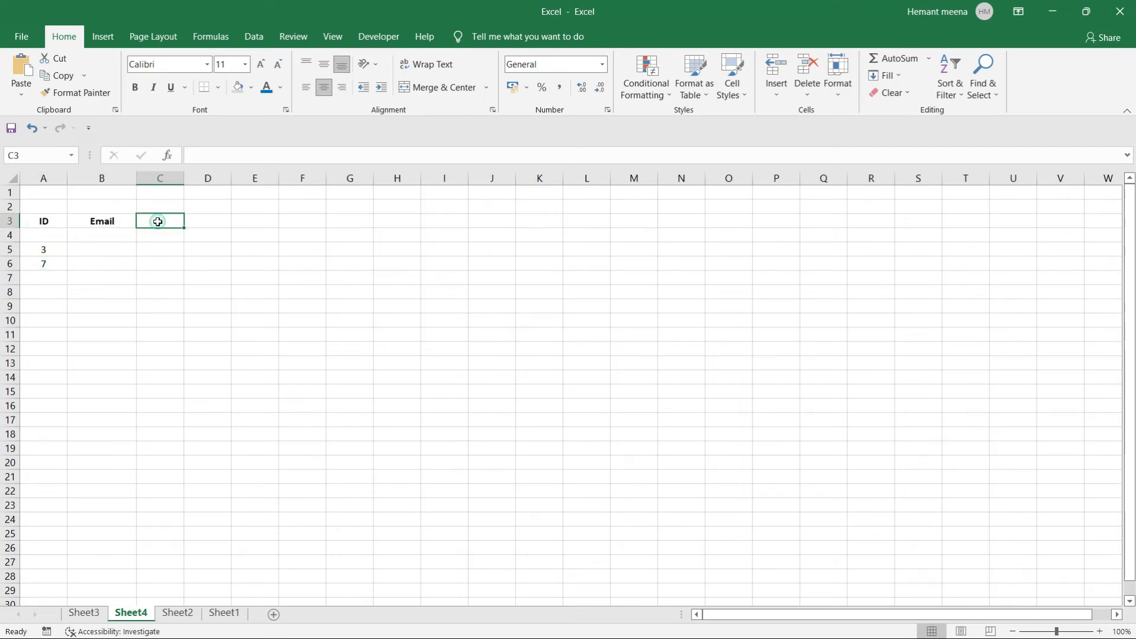
pyautogui.write('Name')
pyautogui.press('Return')
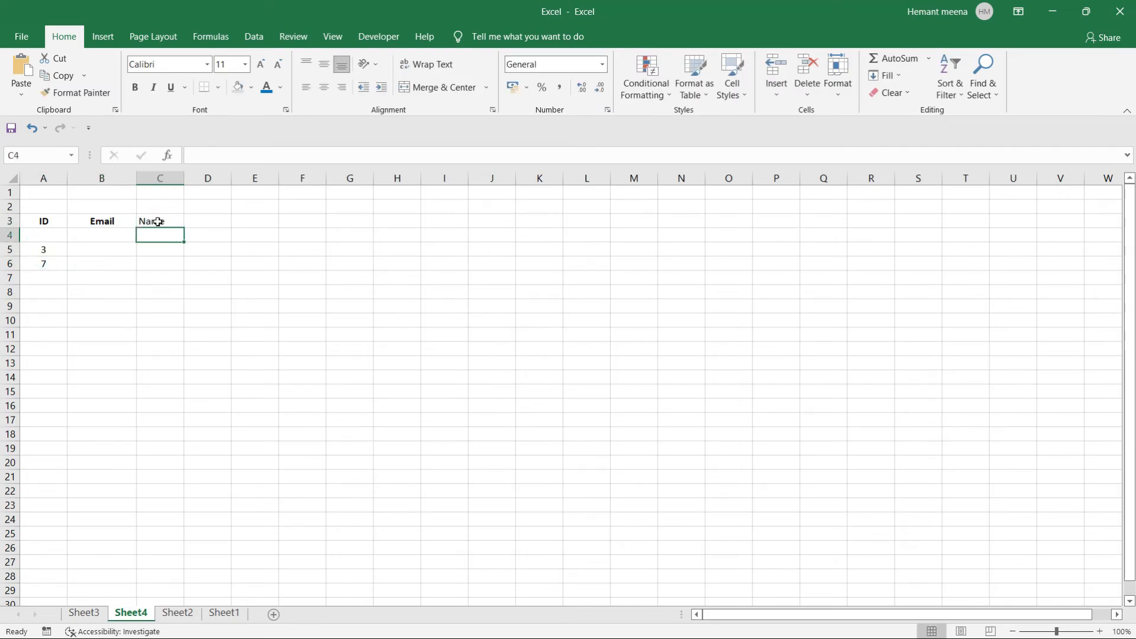
pyautogui.click(157, 221)
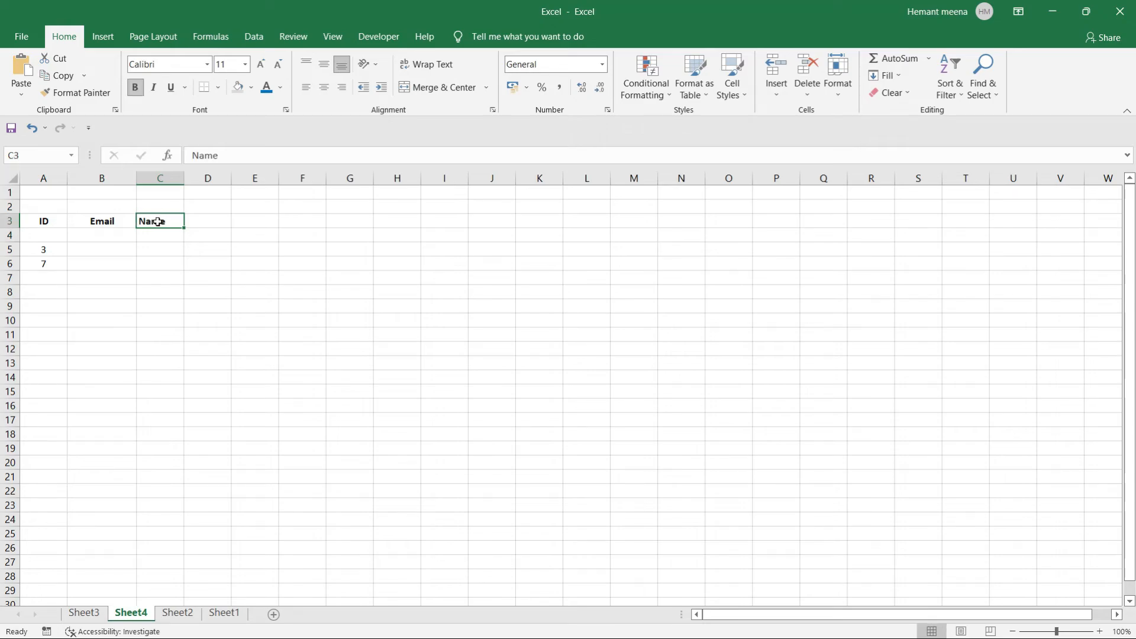
pyautogui.press('Return')
# Check ID 7's empty Email and Name cells against the Sheet2 source data.
pyautogui.click(45, 264)
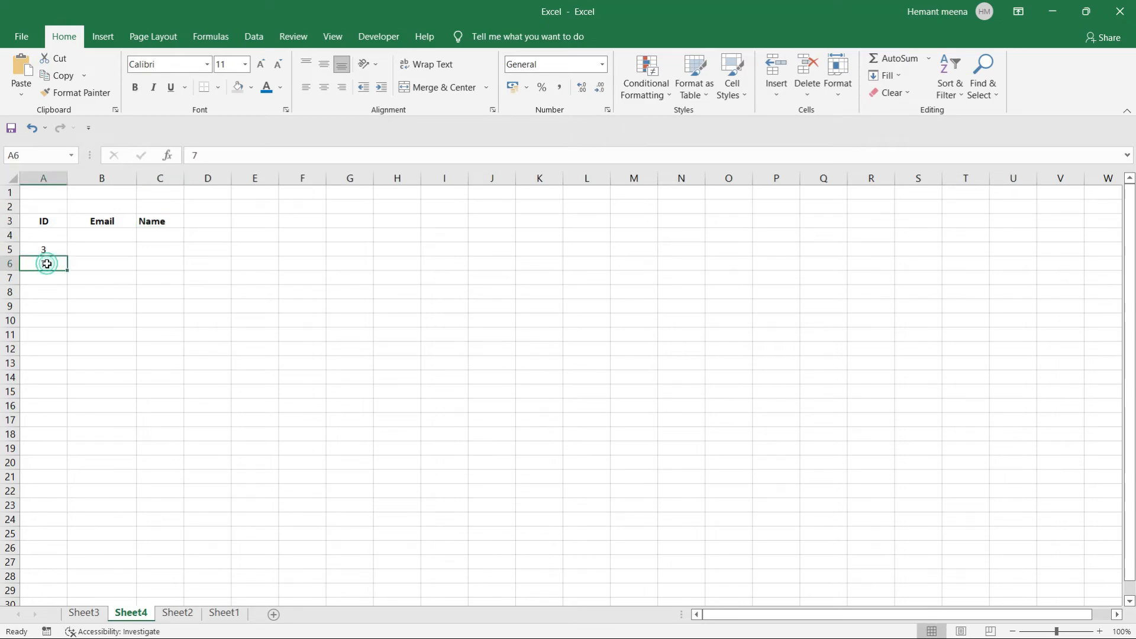
pyautogui.click(90, 270)
pyautogui.click(148, 264)
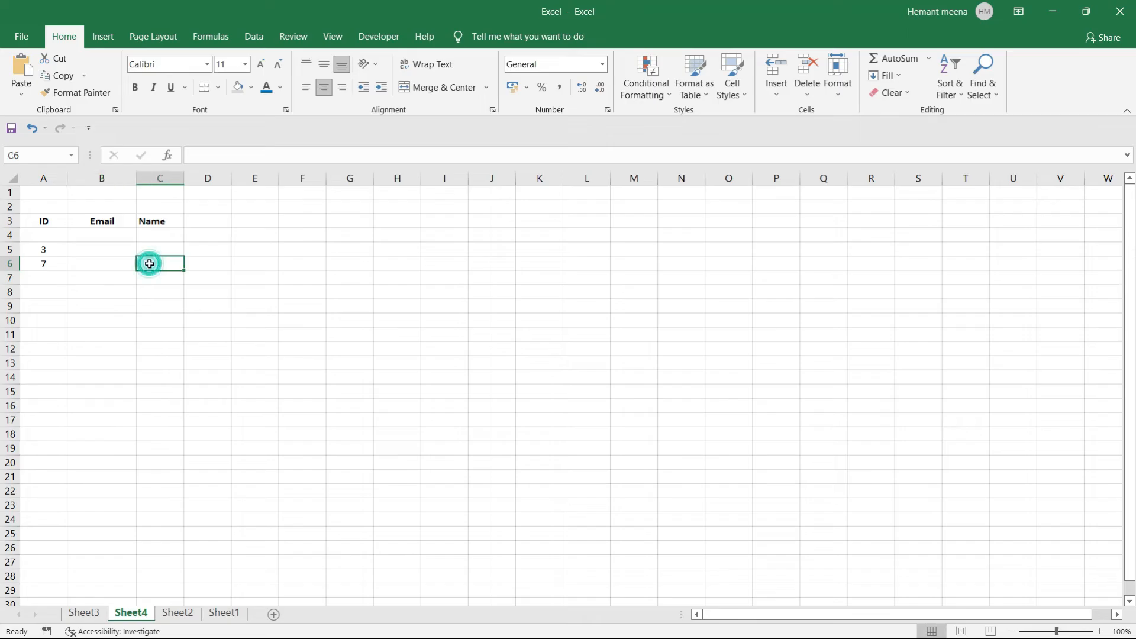
pyautogui.click(178, 612)
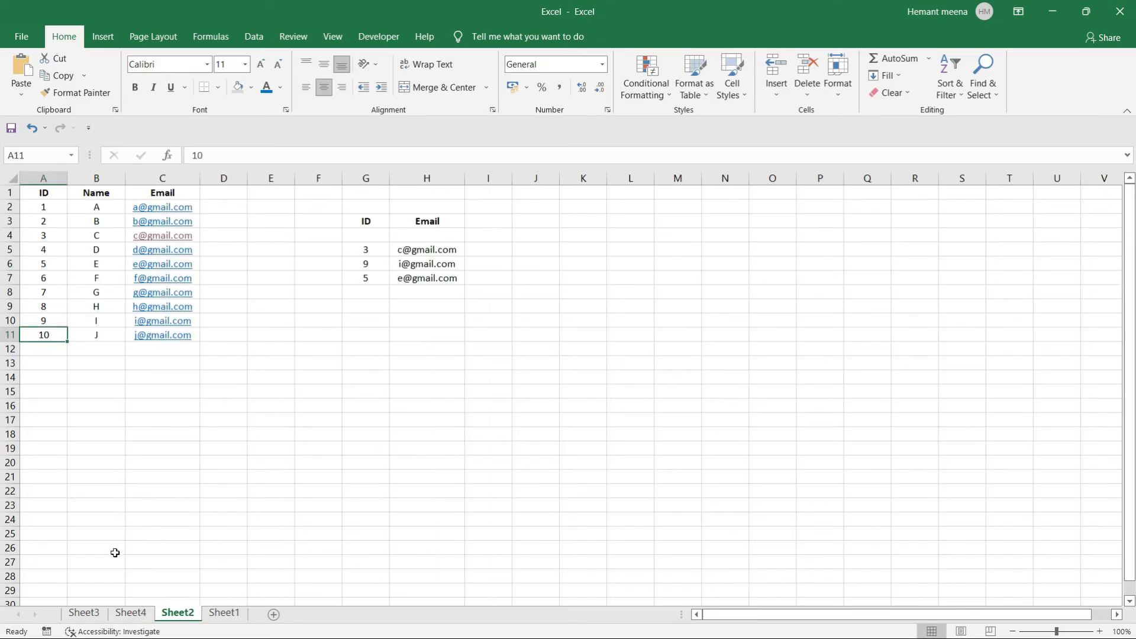
pyautogui.click(123, 615)
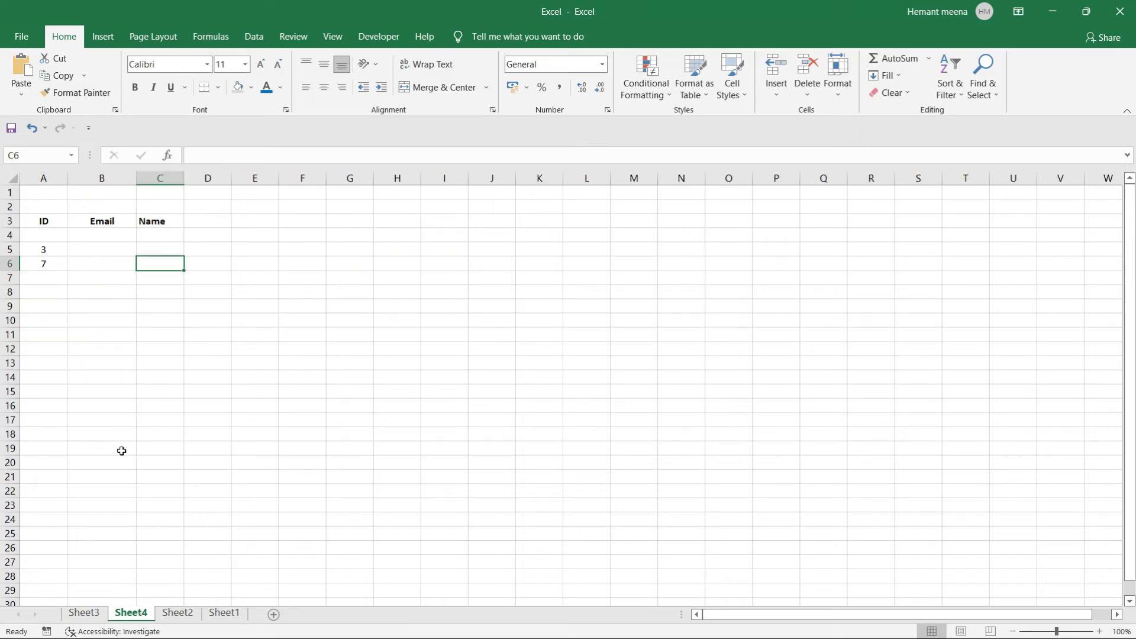
# Enter a VLOOKUP in Sheet4 B5 using A5, A2:C11, column 3 and false.
pyautogui.click(108, 254)
pyautogui.write('=vloo')
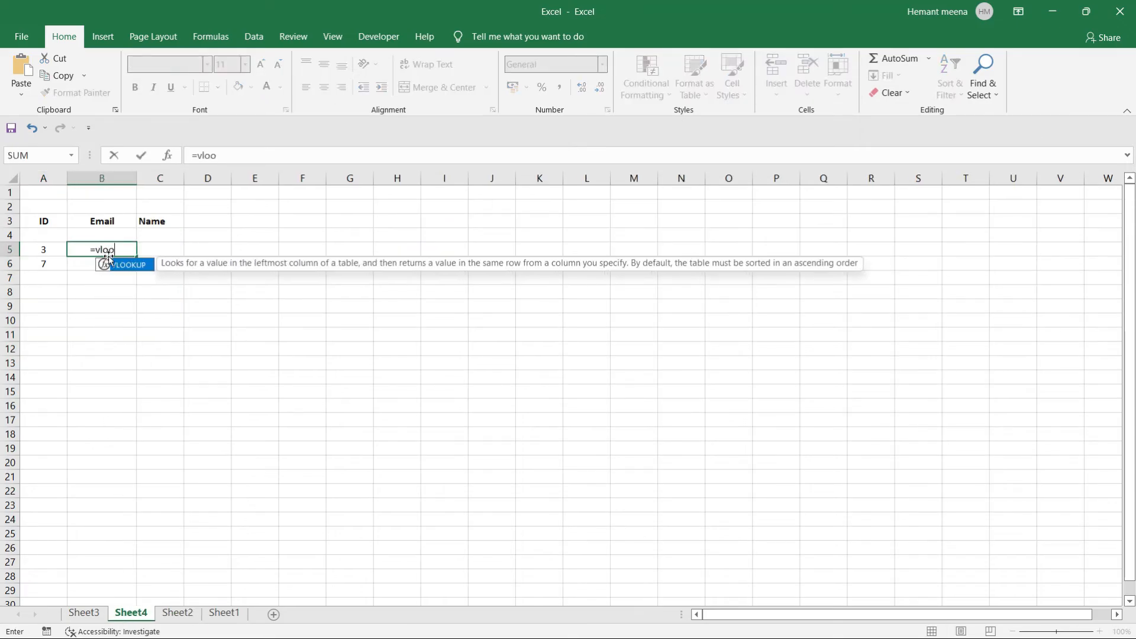
pyautogui.press('Tab')
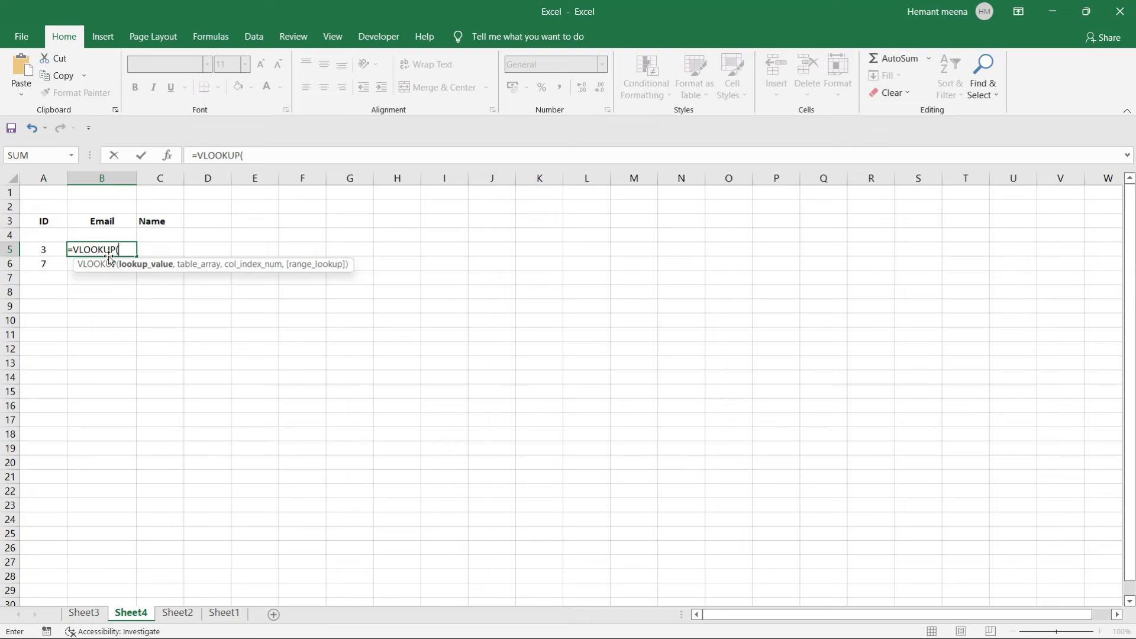
pyautogui.click(40, 250)
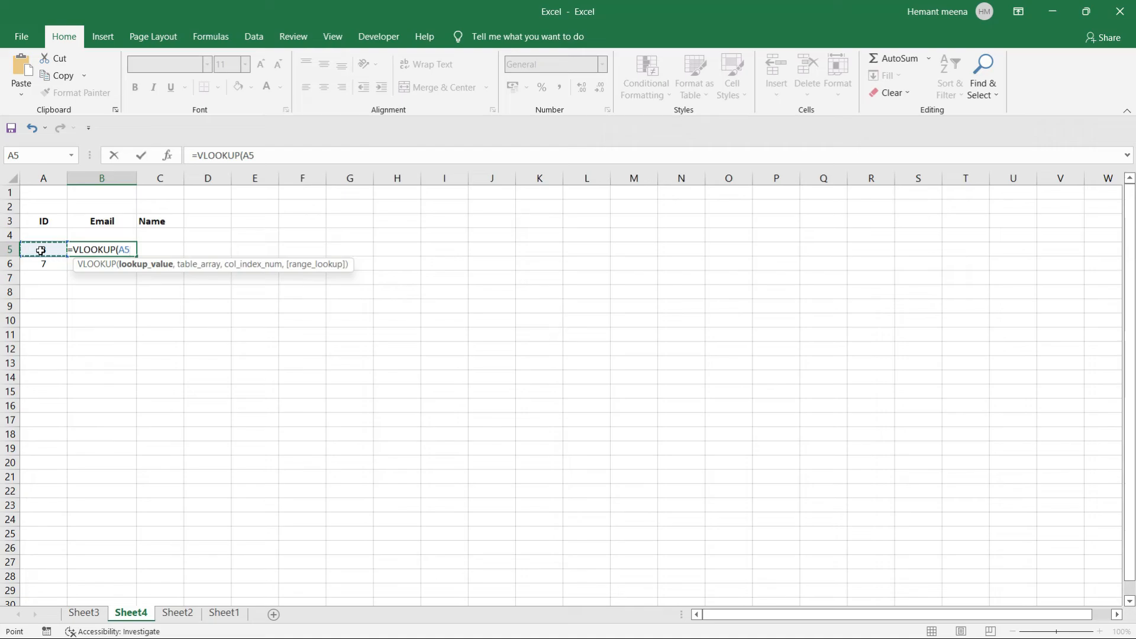
pyautogui.click(178, 613)
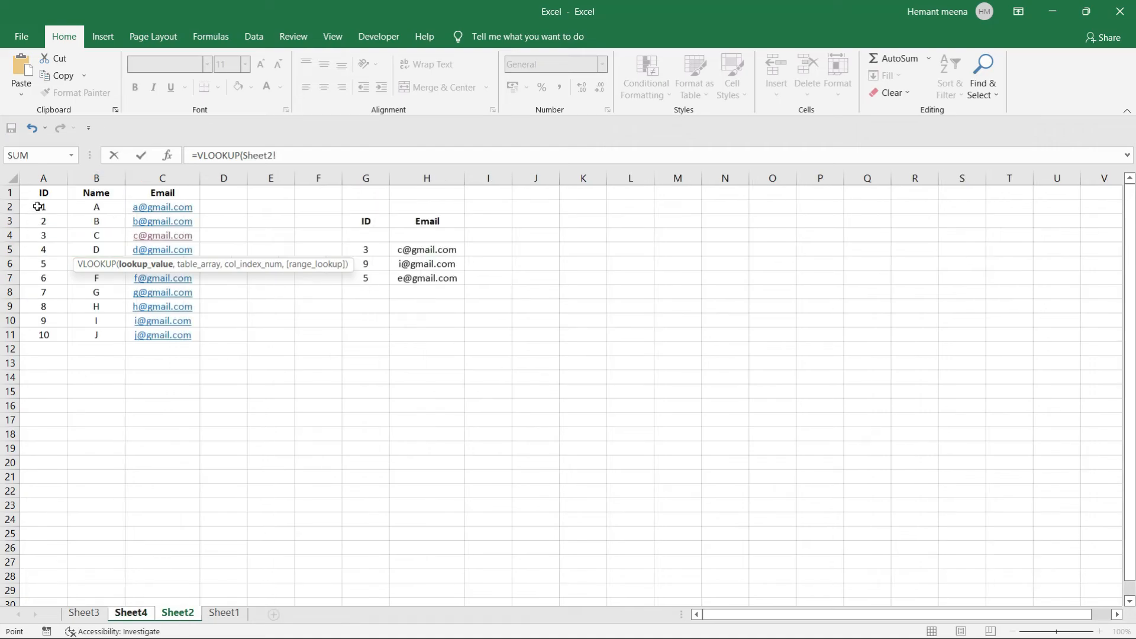
pyautogui.moveTo(37, 205); pyautogui.dragTo(167, 333)
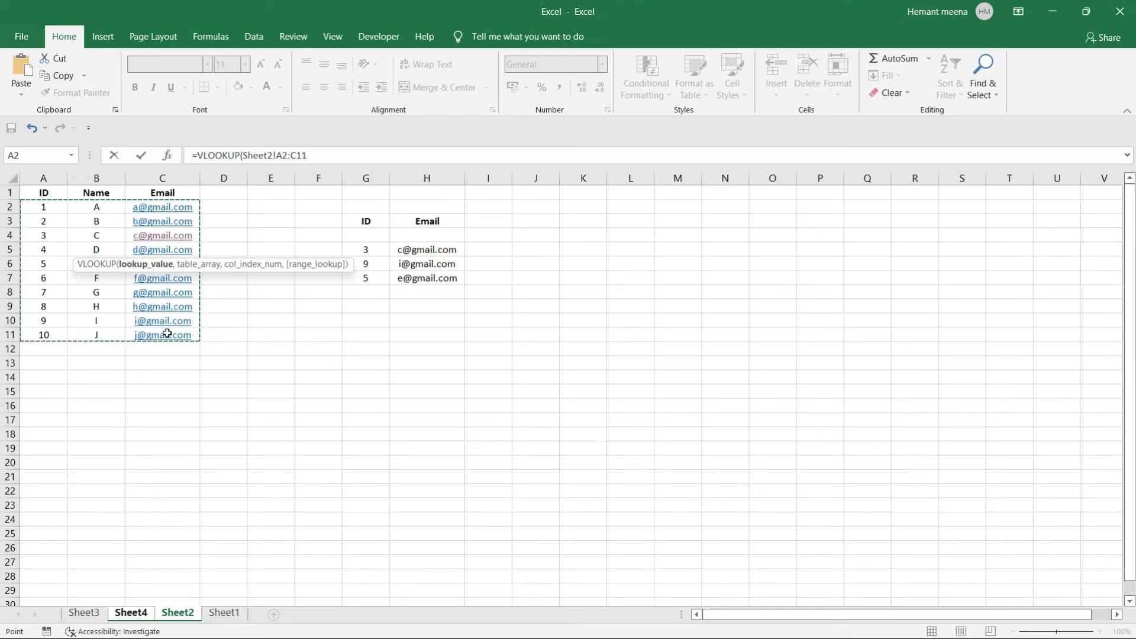
pyautogui.click(97, 614)
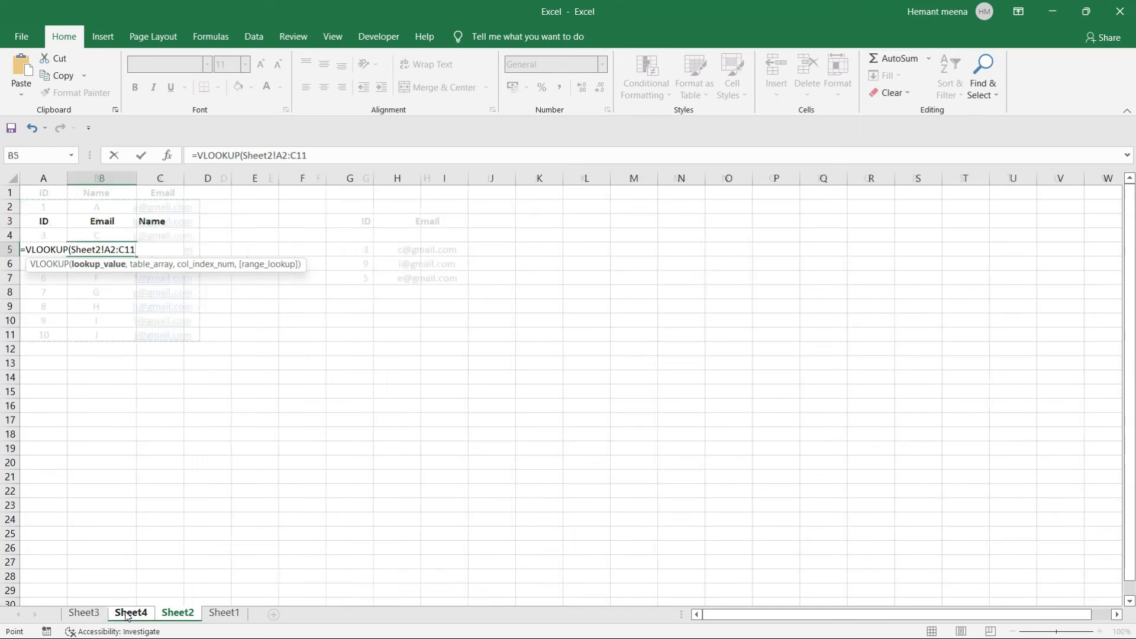
pyautogui.click(129, 613)
pyautogui.write(',')
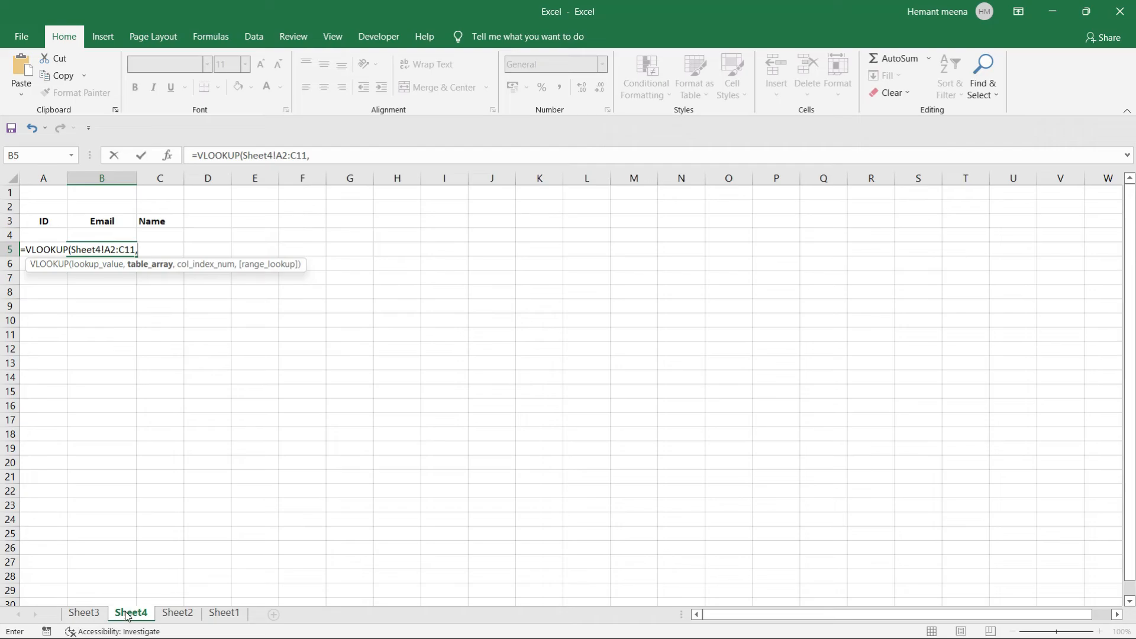
pyautogui.write('3')
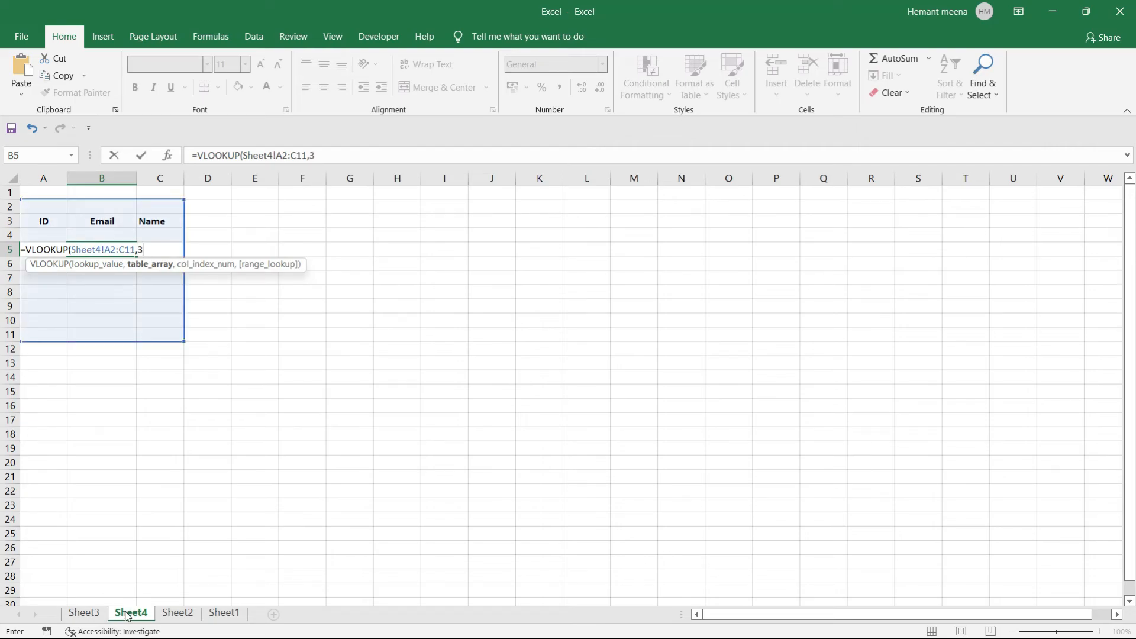
pyautogui.write(',')
pyautogui.write('fa')
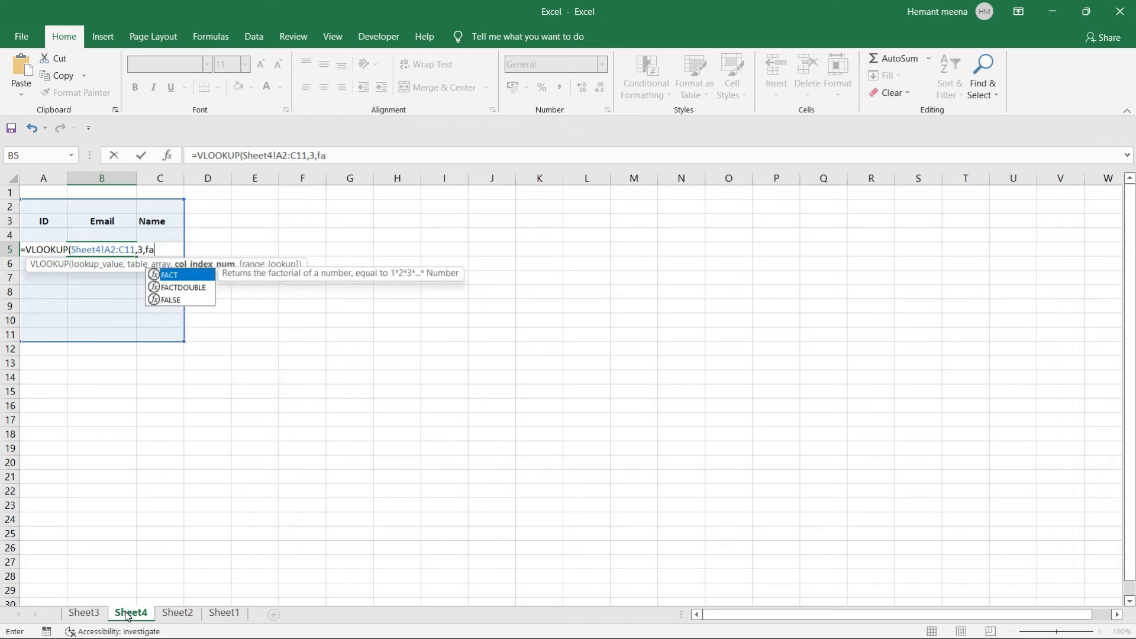
pyautogui.write('lse)')
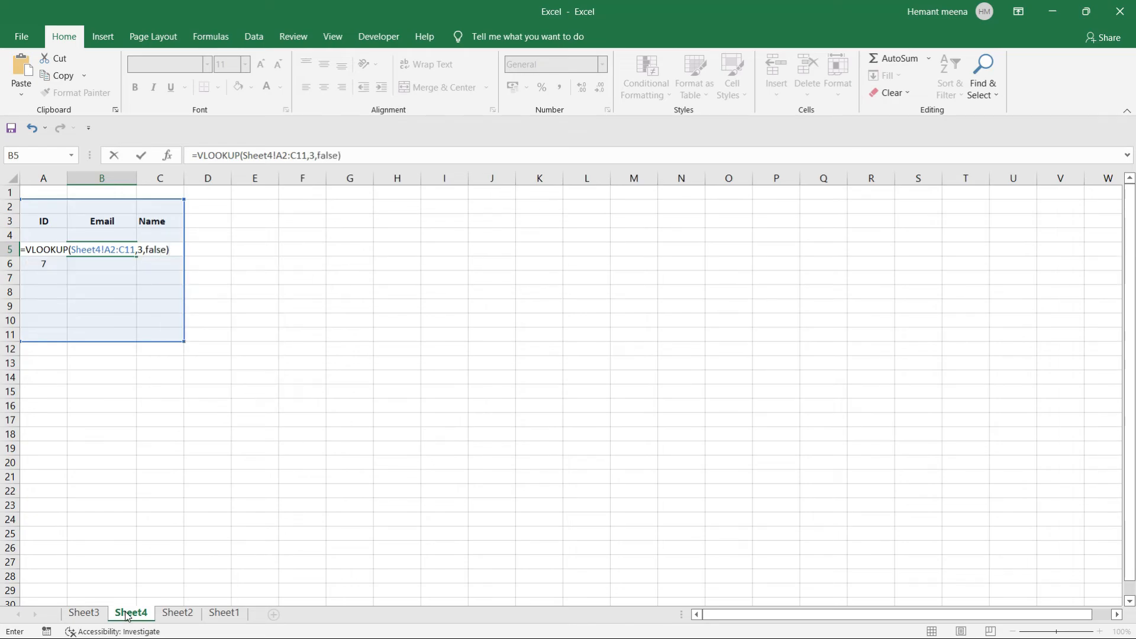
pyautogui.press('Return')
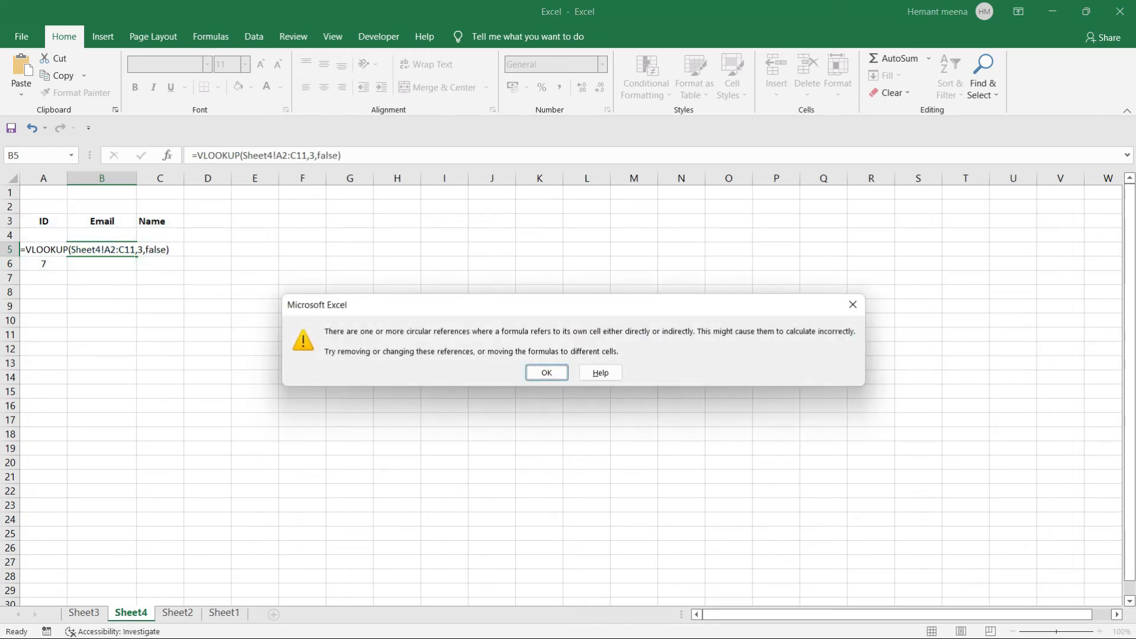
# Dismiss the circular-reference warning and try correcting B5's sheet reference.
pyautogui.click(543, 373)
pyautogui.click(100, 249)
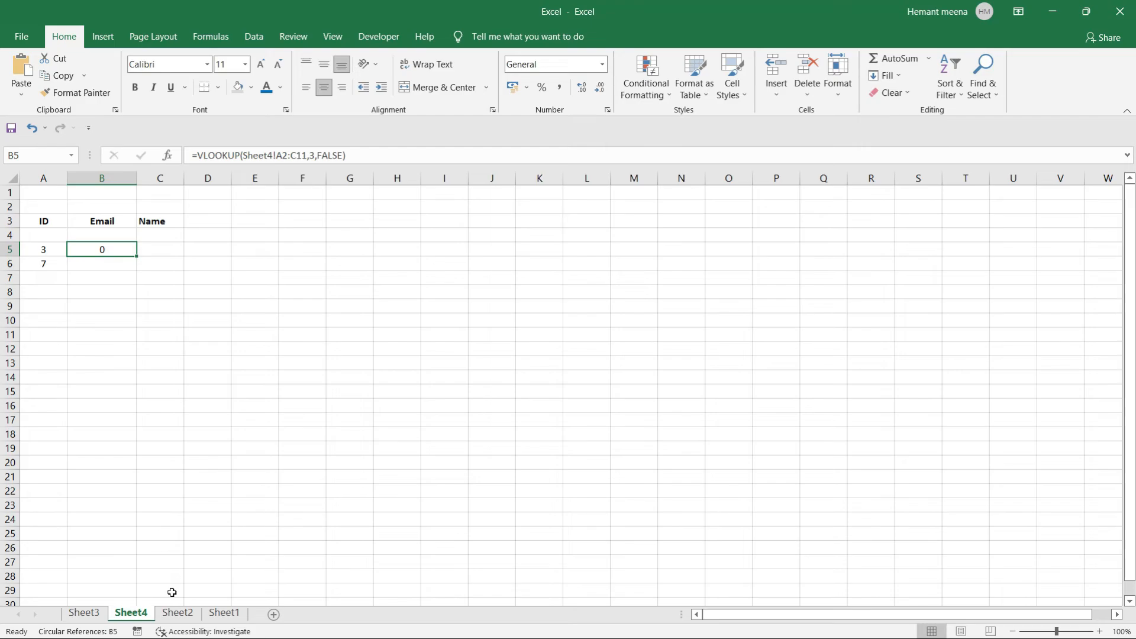
pyautogui.click(176, 614)
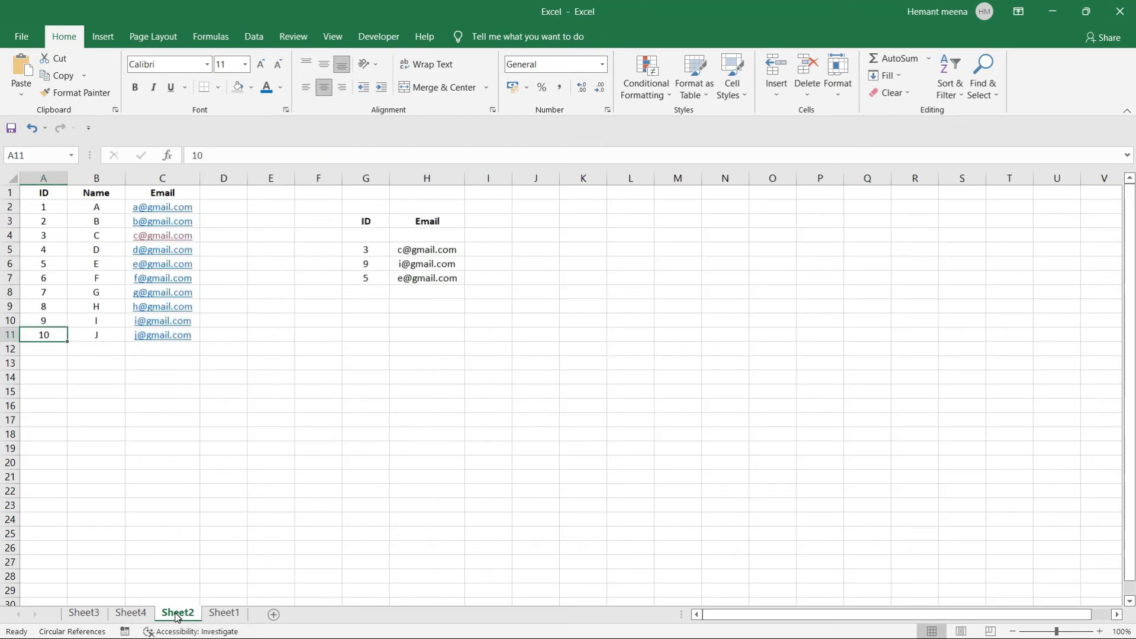
pyautogui.click(130, 614)
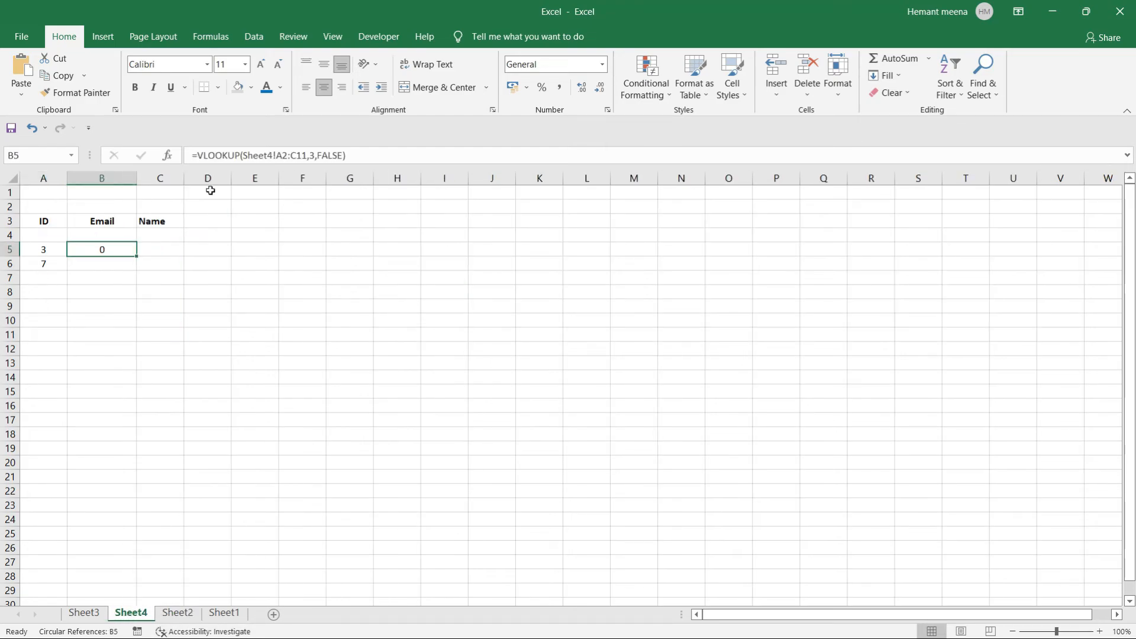
pyautogui.click(273, 155)
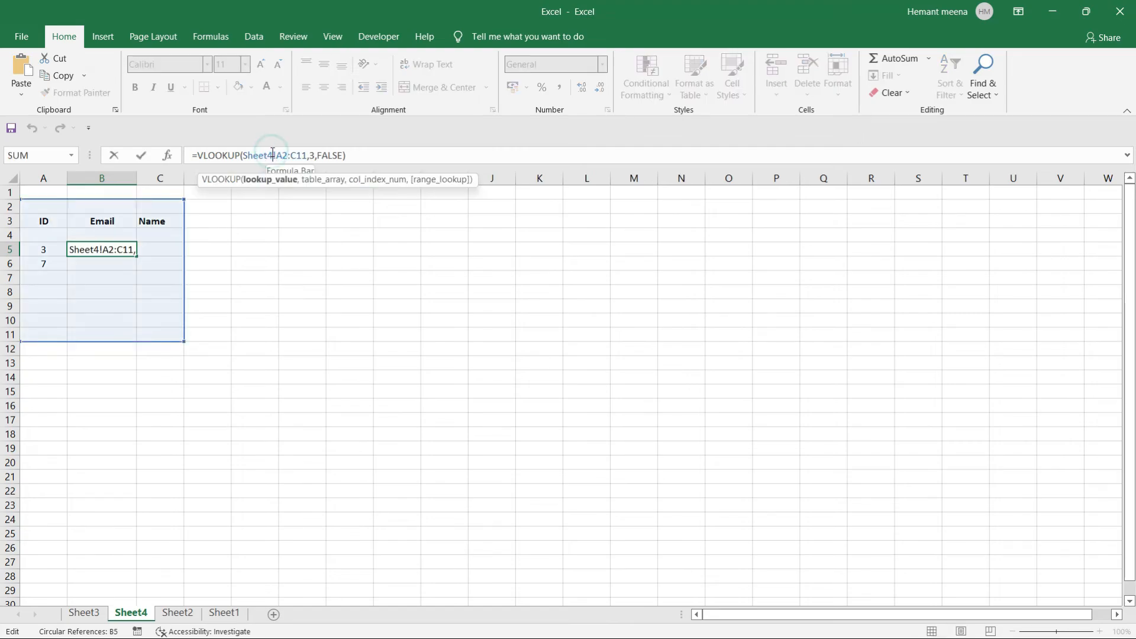
pyautogui.press('BackSpace')
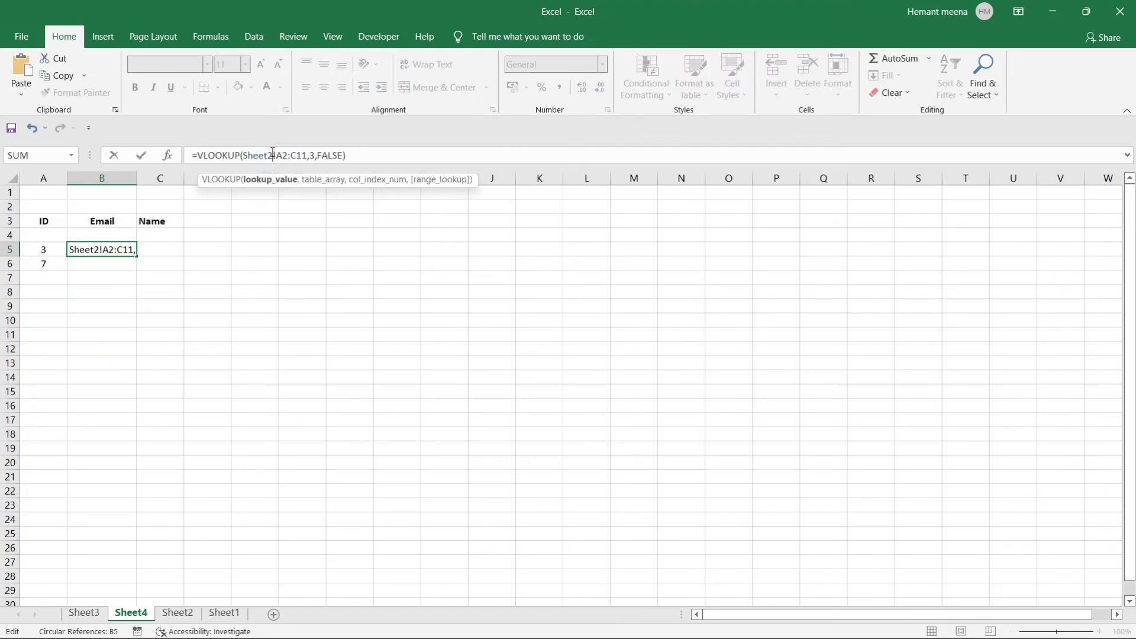
pyautogui.press('Return')
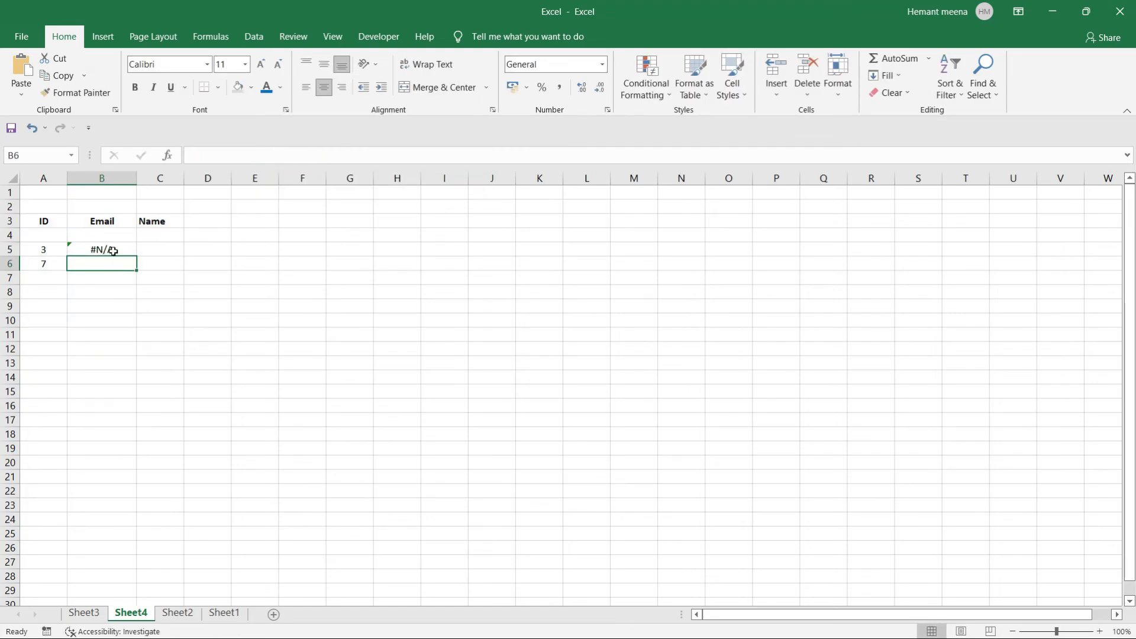
pyautogui.click(113, 250)
pyautogui.doubleClick(113, 249)
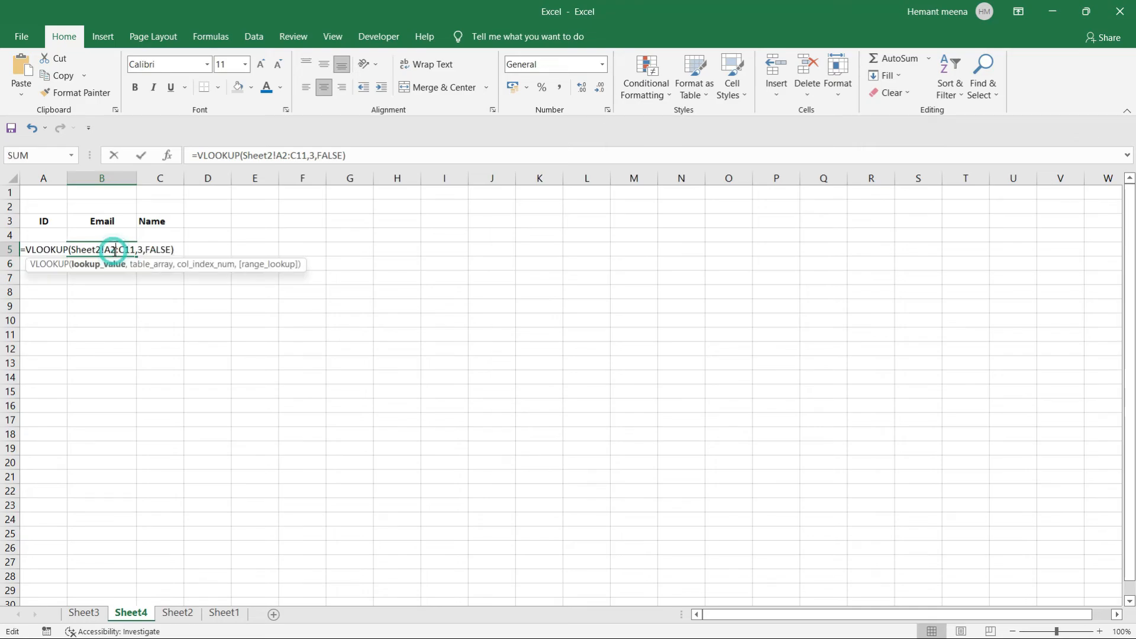
pyautogui.click(108, 291)
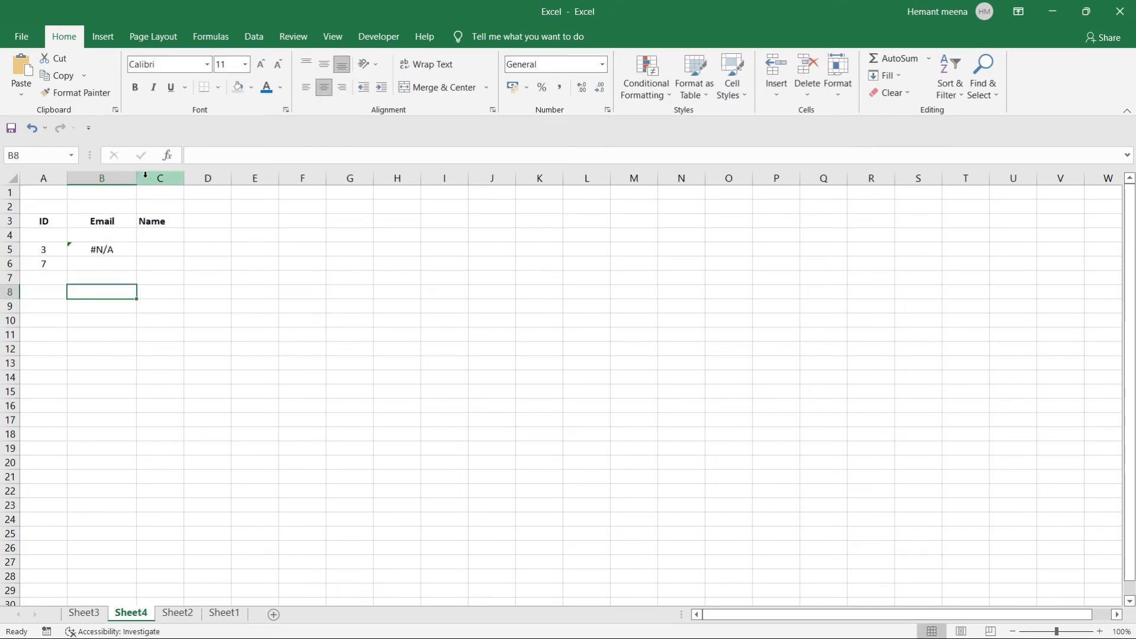
# Widen column B and delete the #N/A formula from B5.
pyautogui.moveTo(136, 177); pyautogui.dragTo(155, 175)
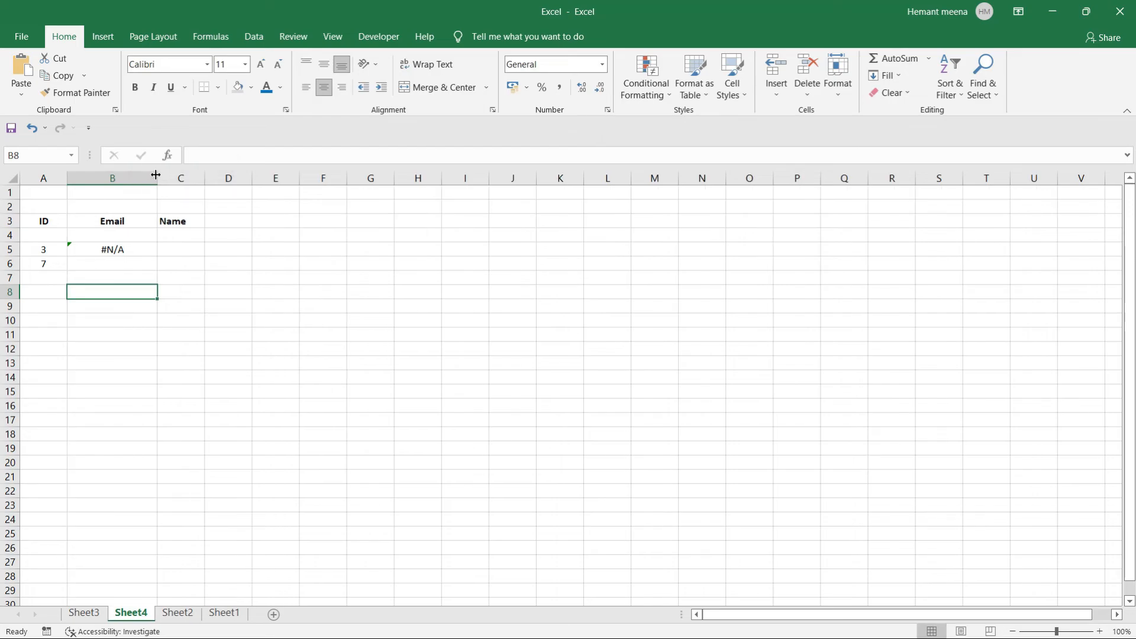
pyautogui.click(116, 247)
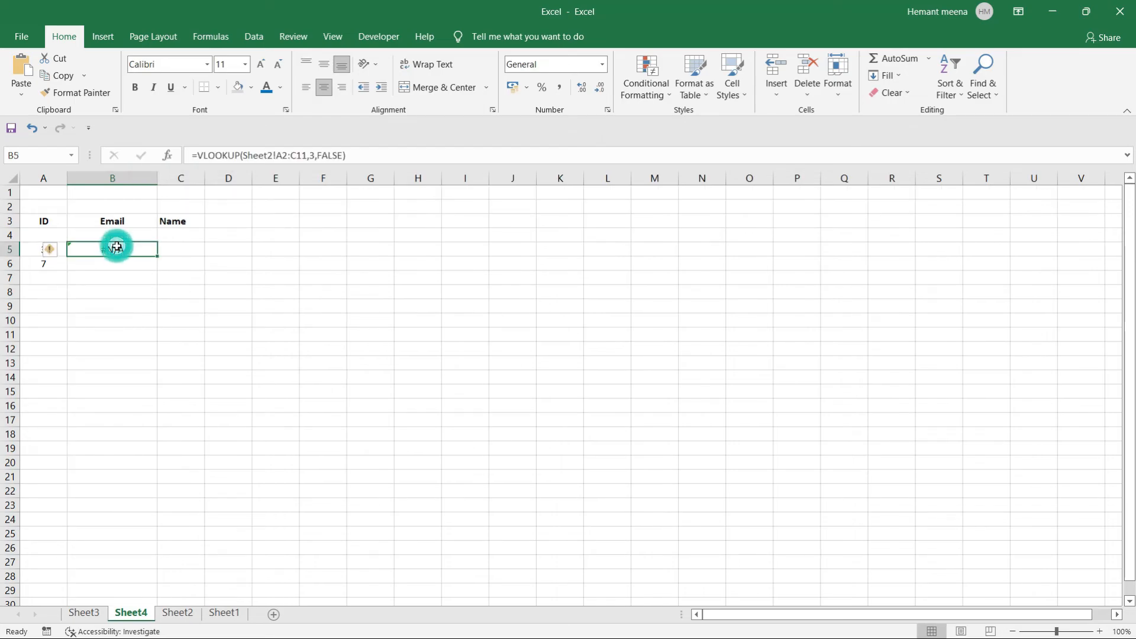
pyautogui.click(355, 155)
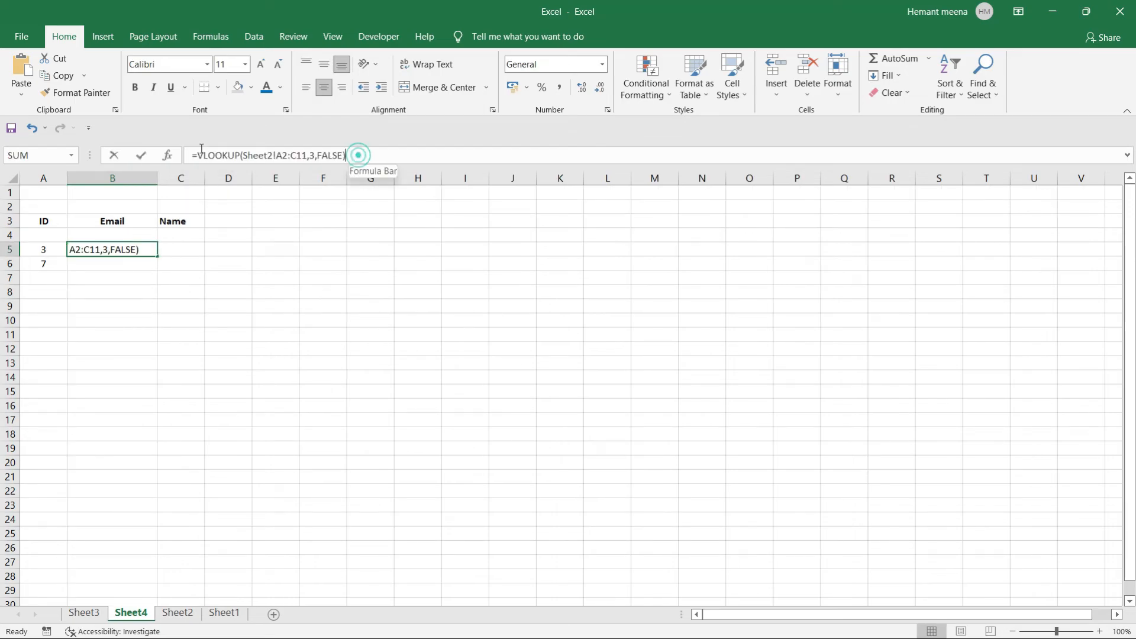
pyautogui.moveTo(354, 155); pyautogui.dragTo(145, 153)
pyautogui.press('BackSpace')
pyautogui.click(138, 294)
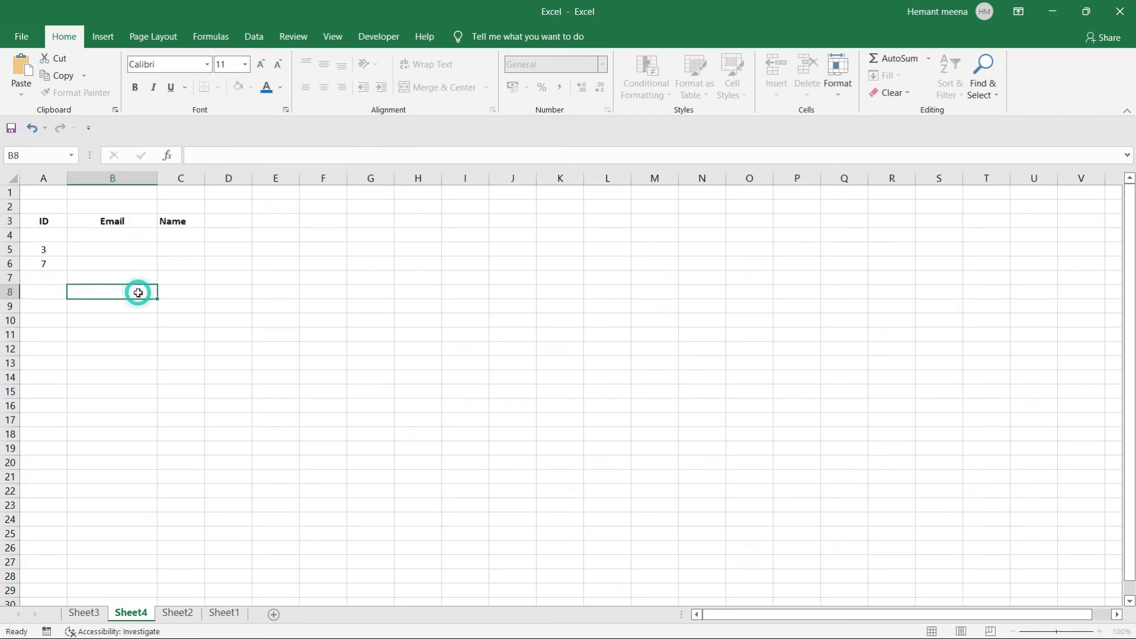
# Enter a VLOOKUP in B5 from A5 over table A2:C11, column 3, FALSE.
pyautogui.click(113, 249)
pyautogui.write('=vlo')
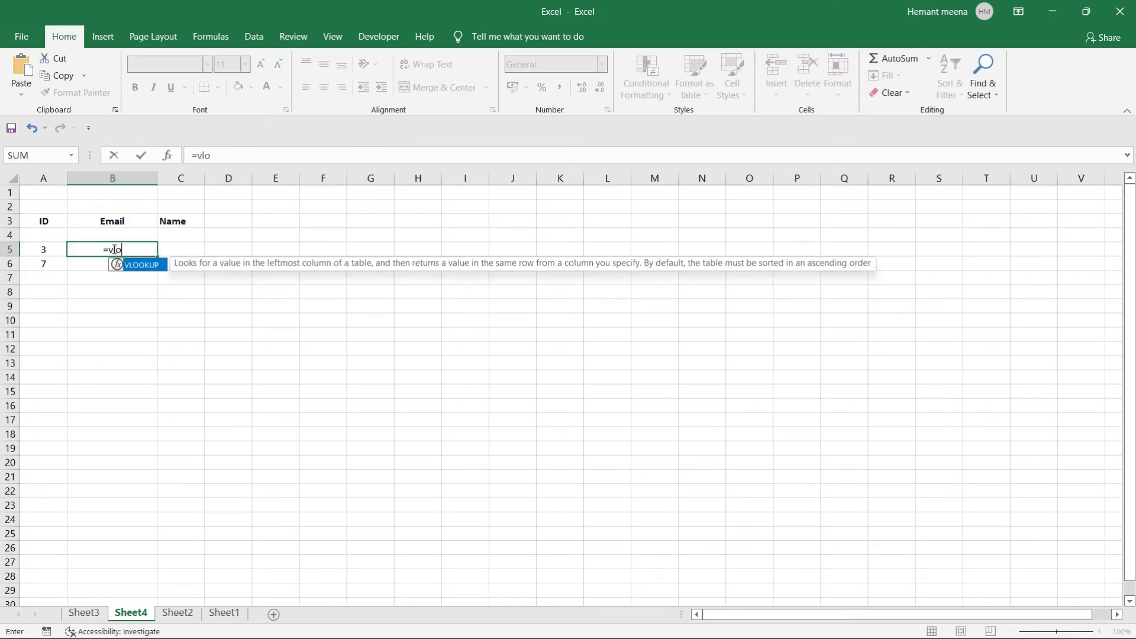
pyautogui.press('Tab')
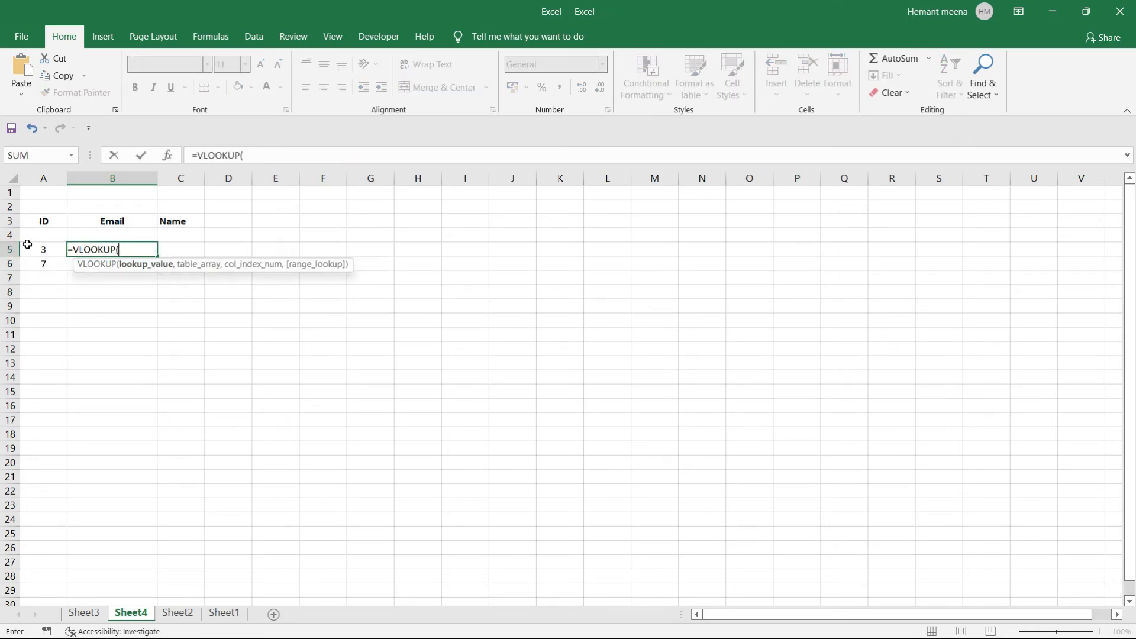
pyautogui.click(39, 250)
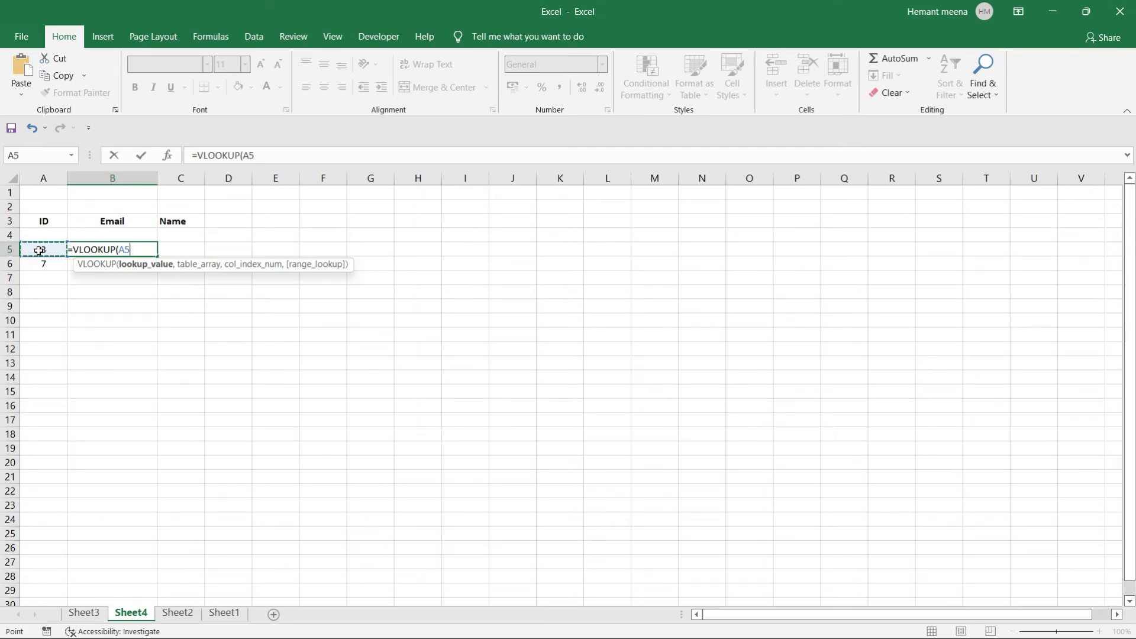
pyautogui.write(',')
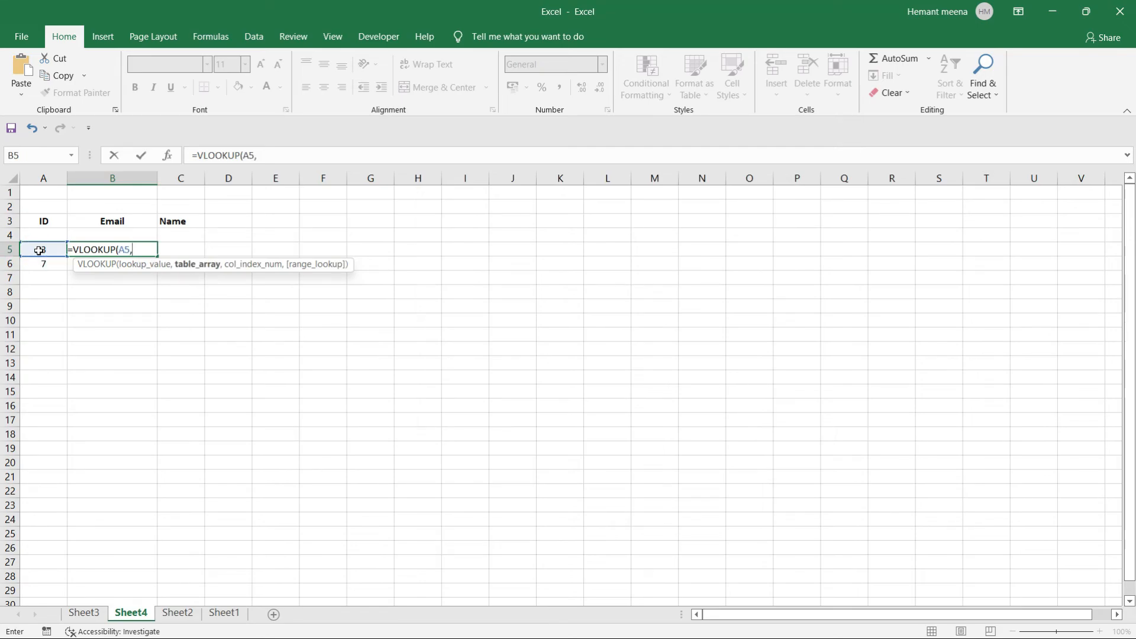
pyautogui.click(179, 614)
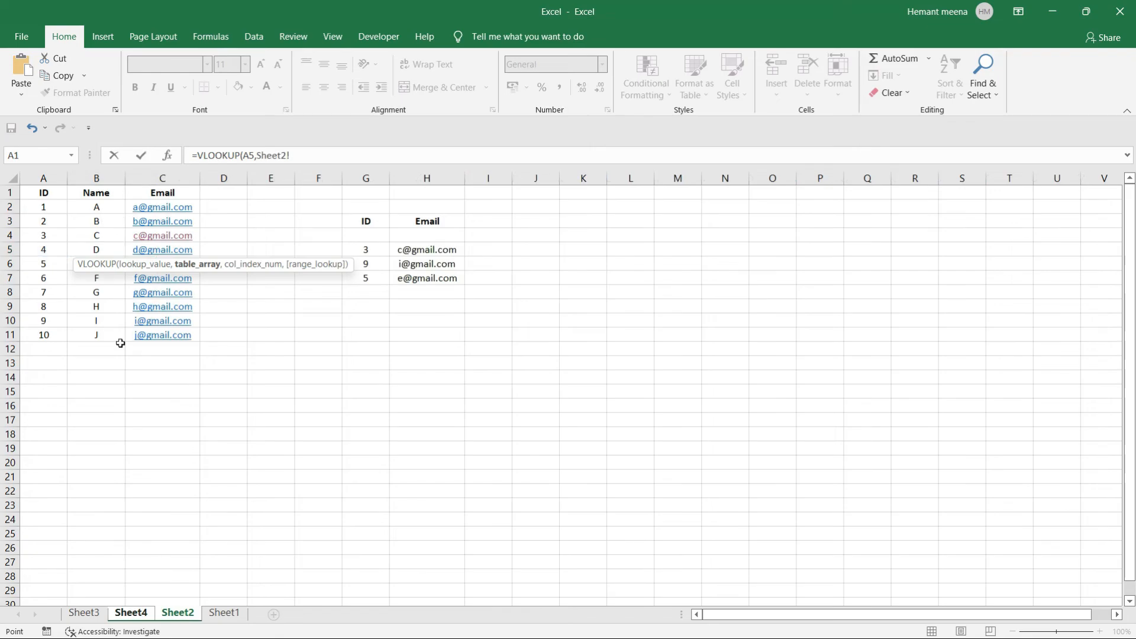
pyautogui.moveTo(35, 205); pyautogui.dragTo(160, 337)
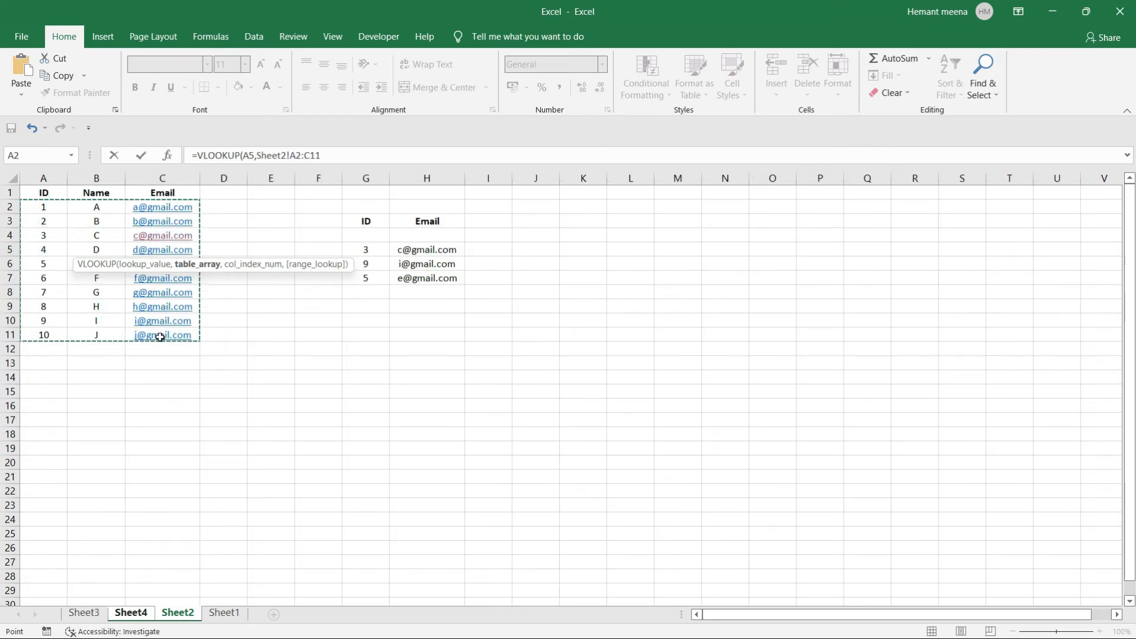
pyautogui.click(129, 615)
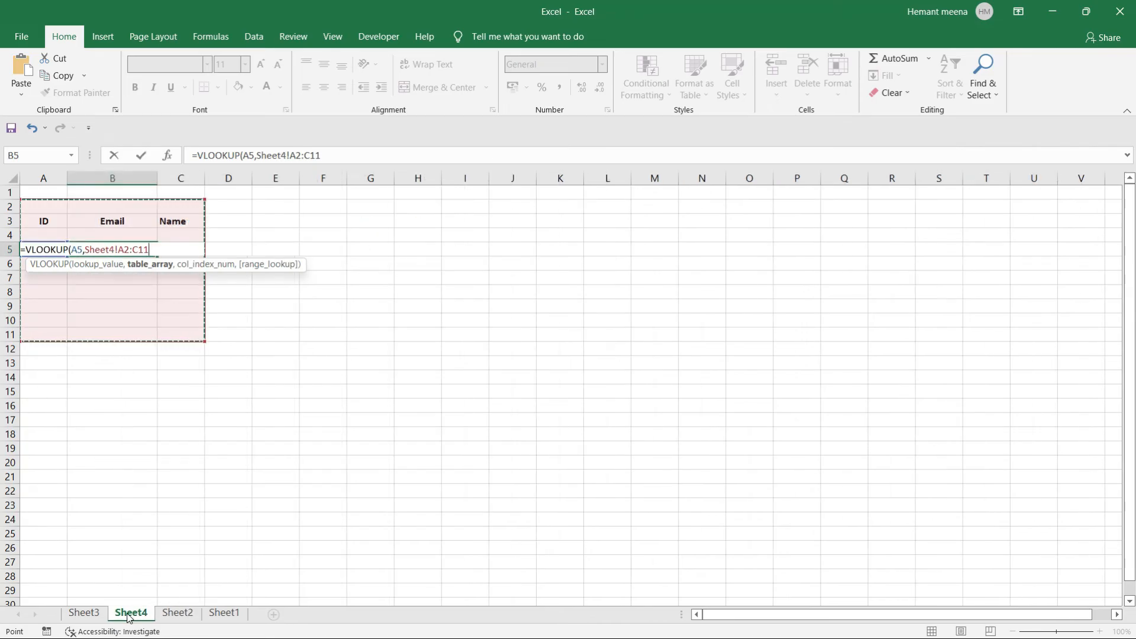
pyautogui.write(',')
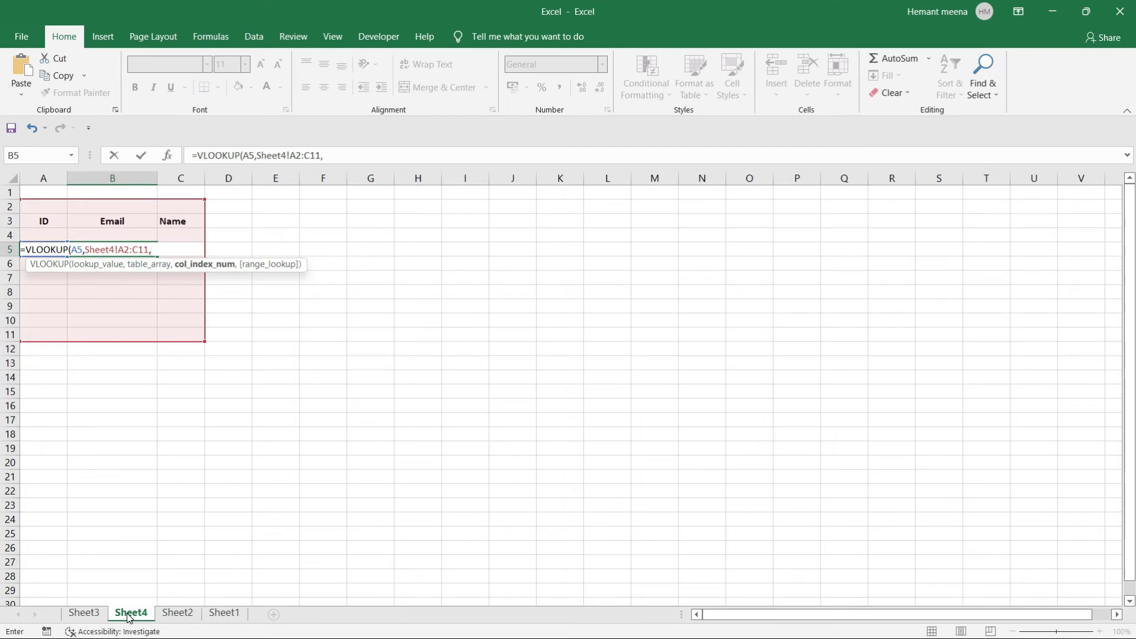
pyautogui.write('3,')
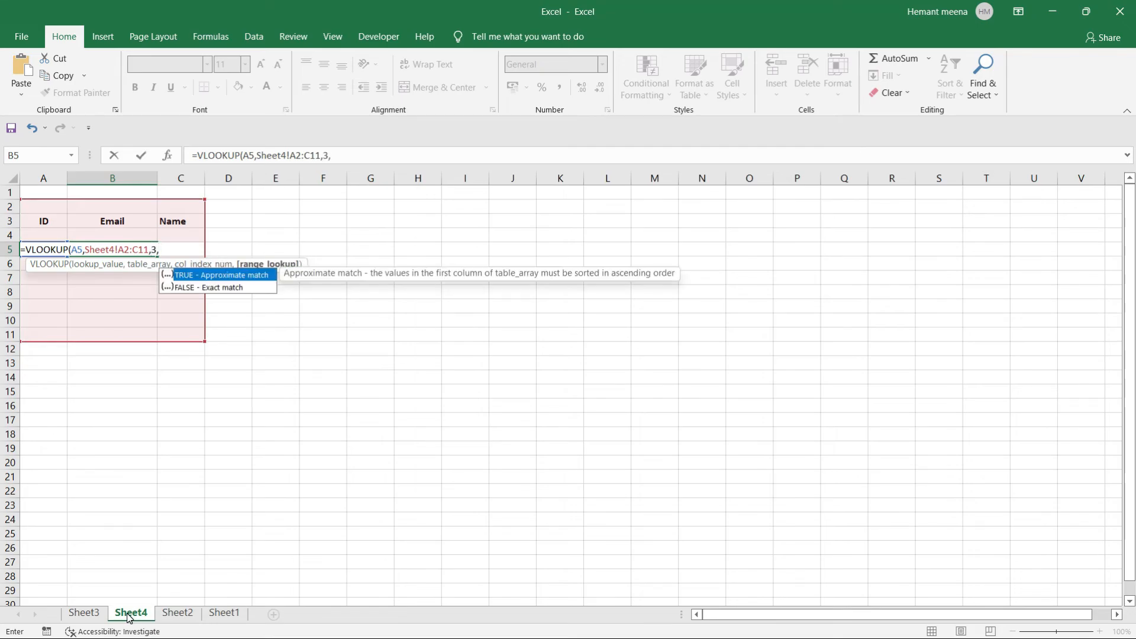
pyautogui.write('false)')
pyautogui.press('Left')
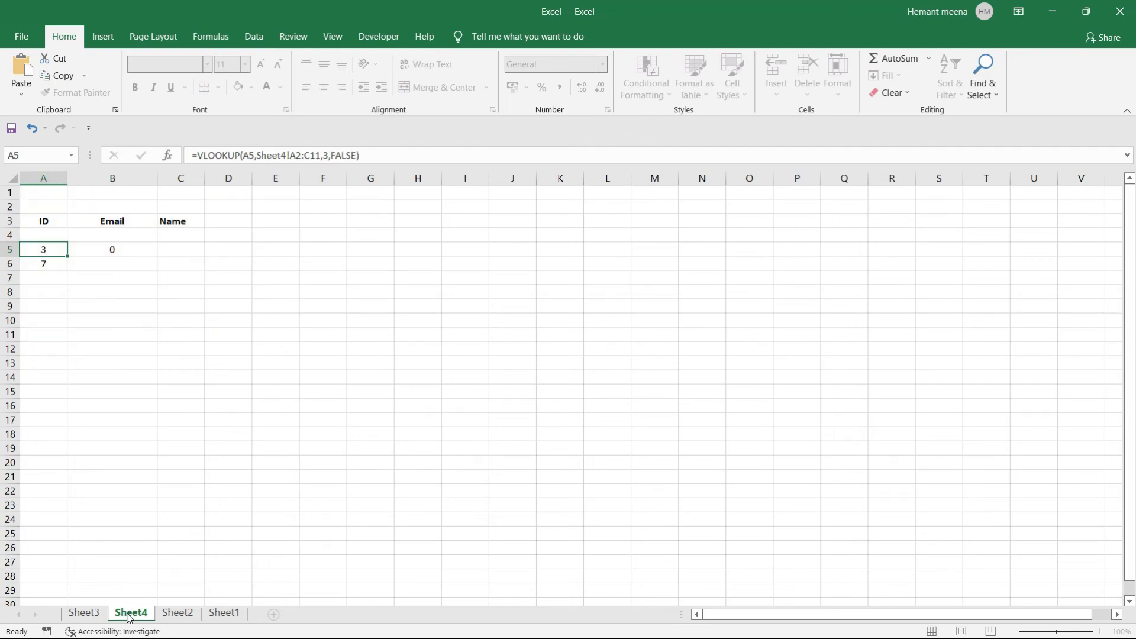
pyautogui.press('Right')
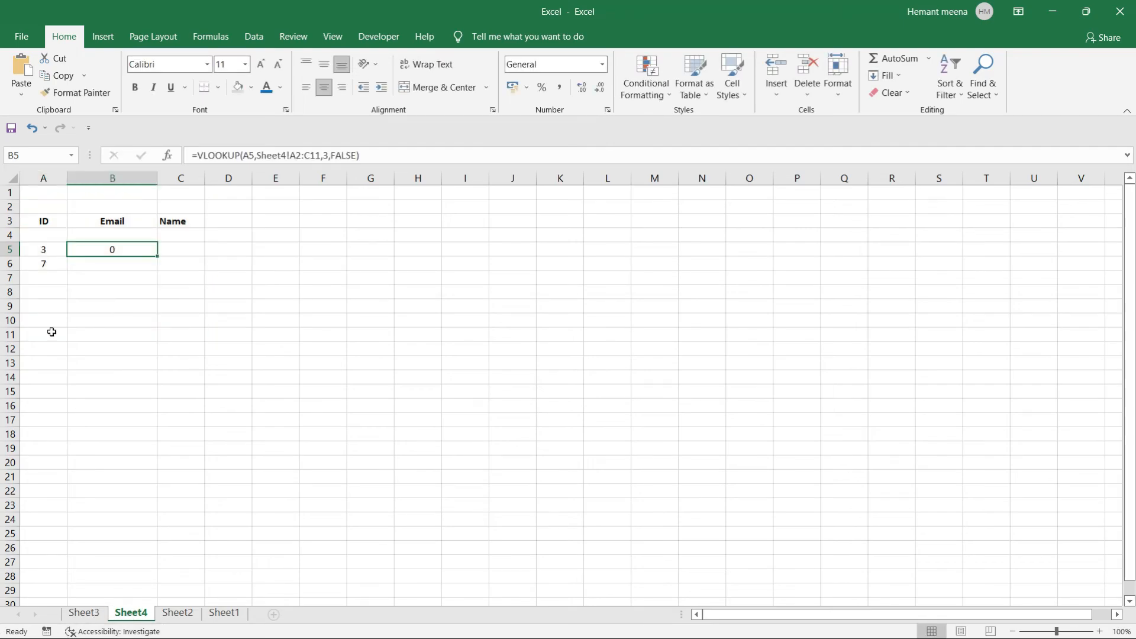
pyautogui.doubleClick(101, 253)
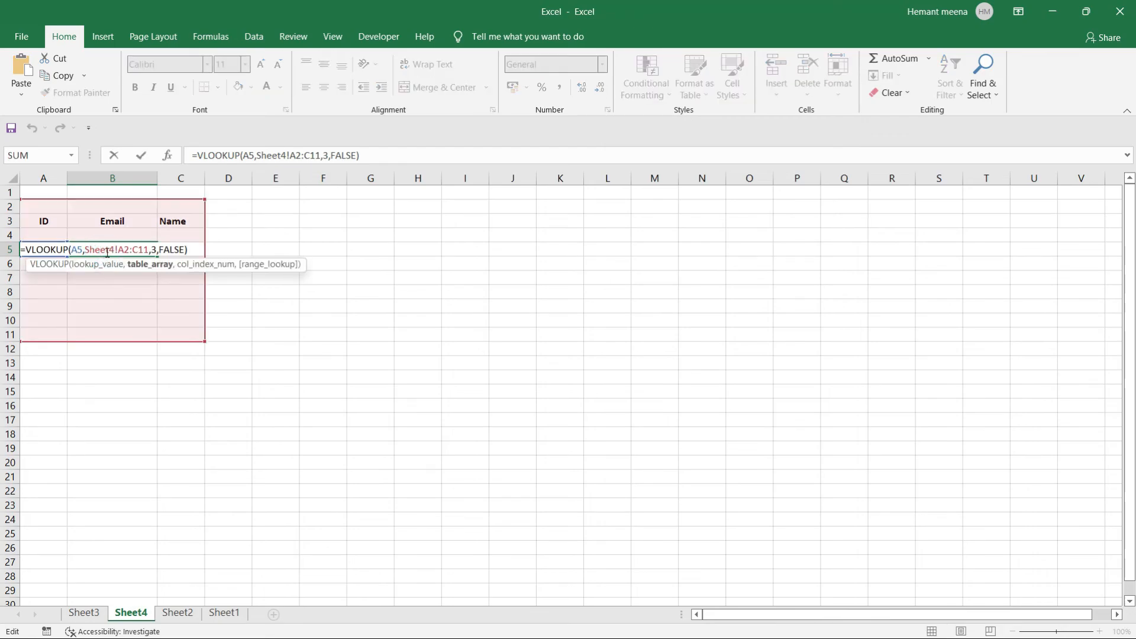
pyautogui.click(113, 249)
pyautogui.press('BackSpace')
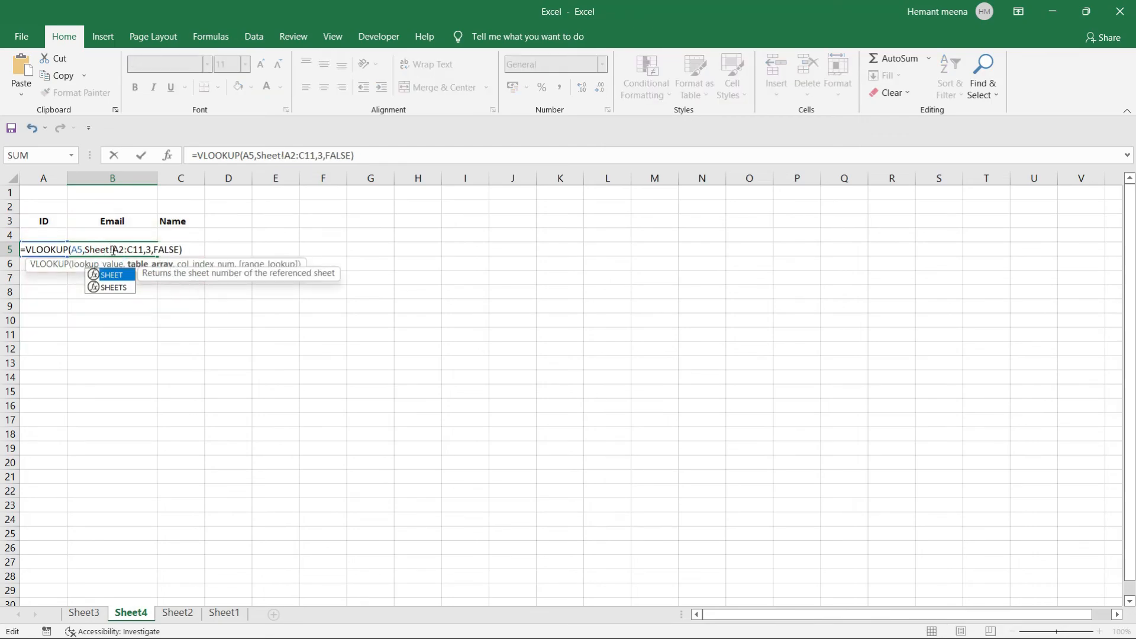
pyautogui.write('2')
pyautogui.press('Return')
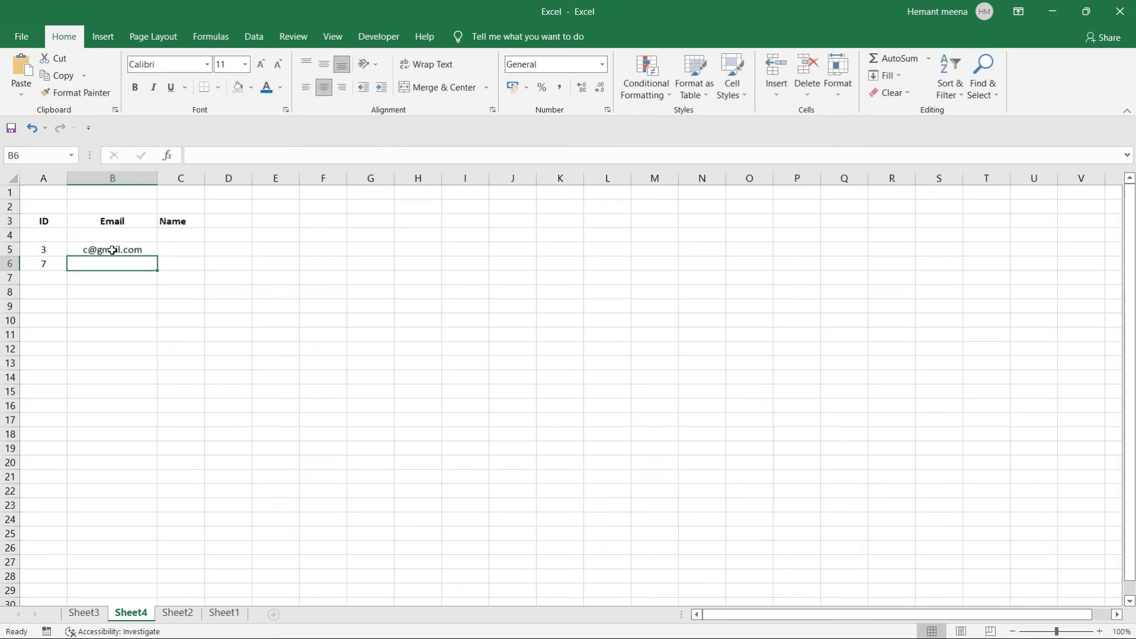
pyautogui.click(195, 253)
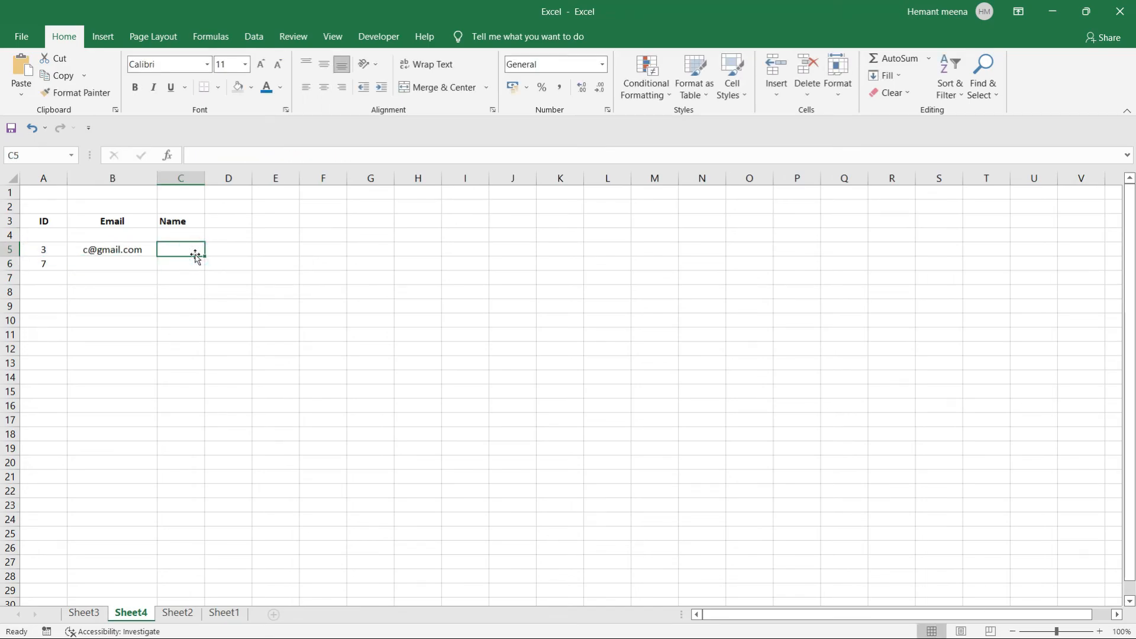
pyautogui.click(95, 249)
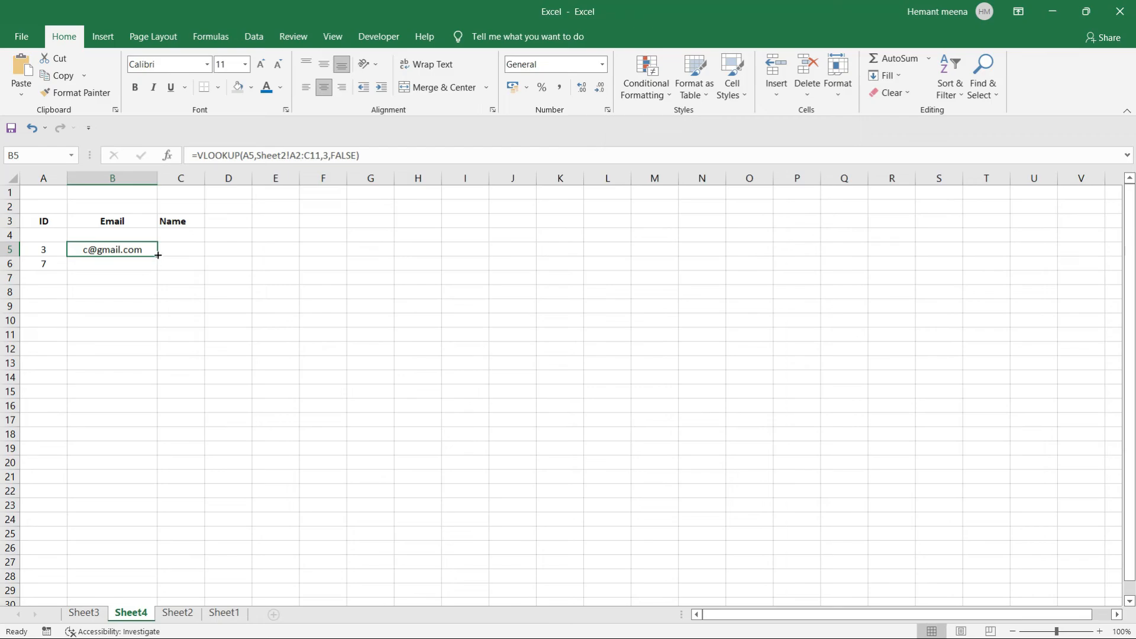
pyautogui.moveTo(156, 254); pyautogui.dragTo(158, 271)
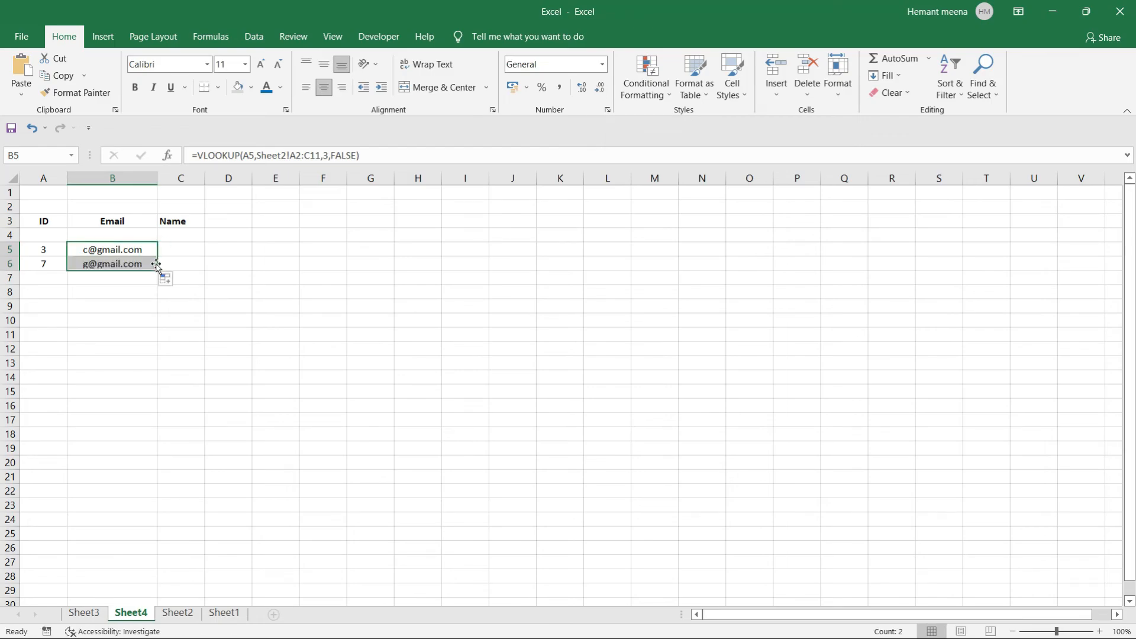
pyautogui.click(133, 303)
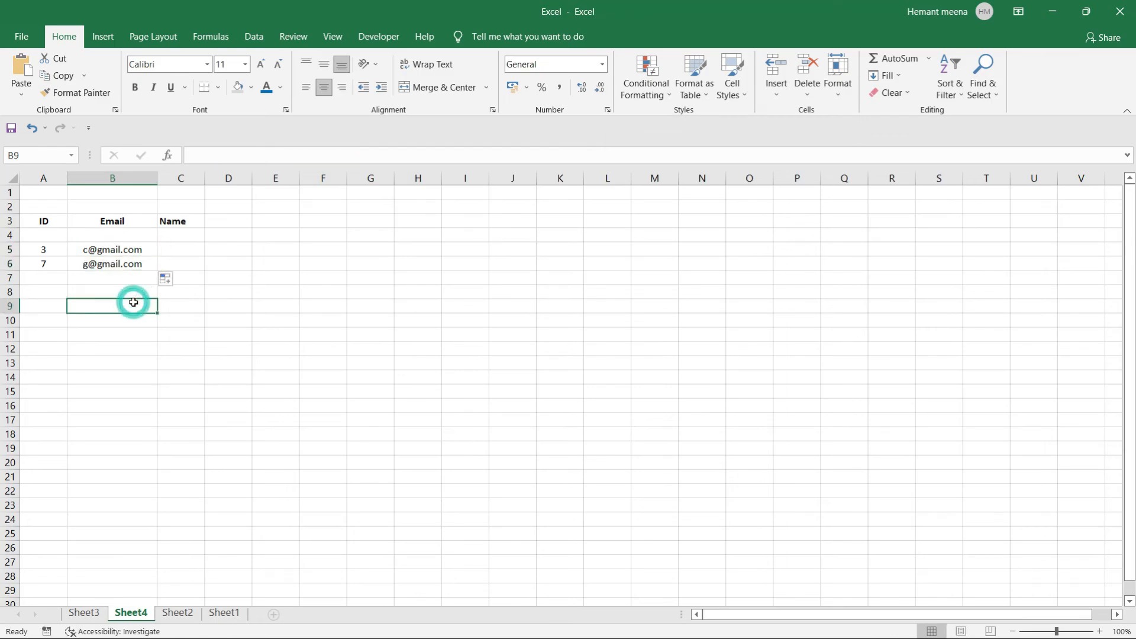
pyautogui.click(42, 395)
# Compare with Sheet2, then inspect B5's table range and cancel without changes.
pyautogui.click(179, 613)
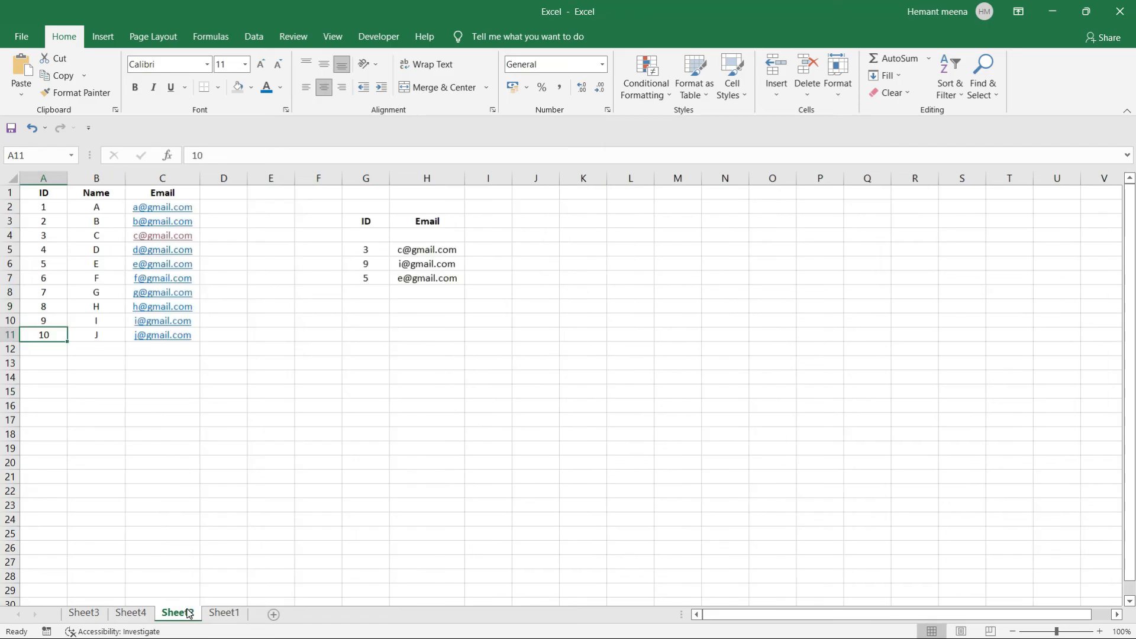
pyautogui.click(131, 615)
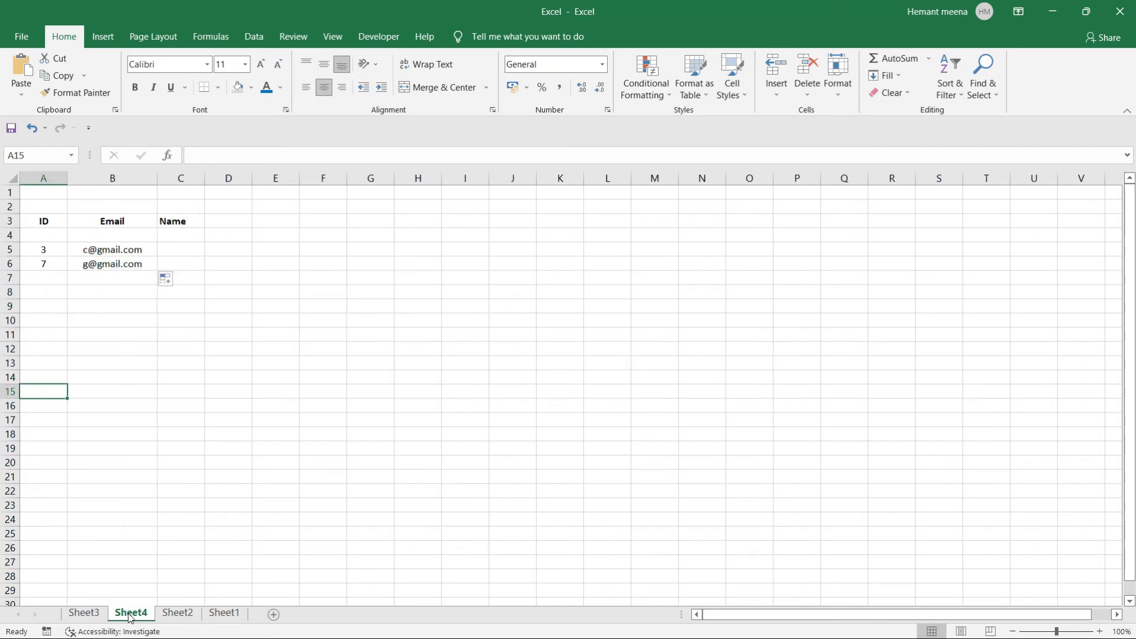
pyautogui.click(170, 251)
pyautogui.click(120, 252)
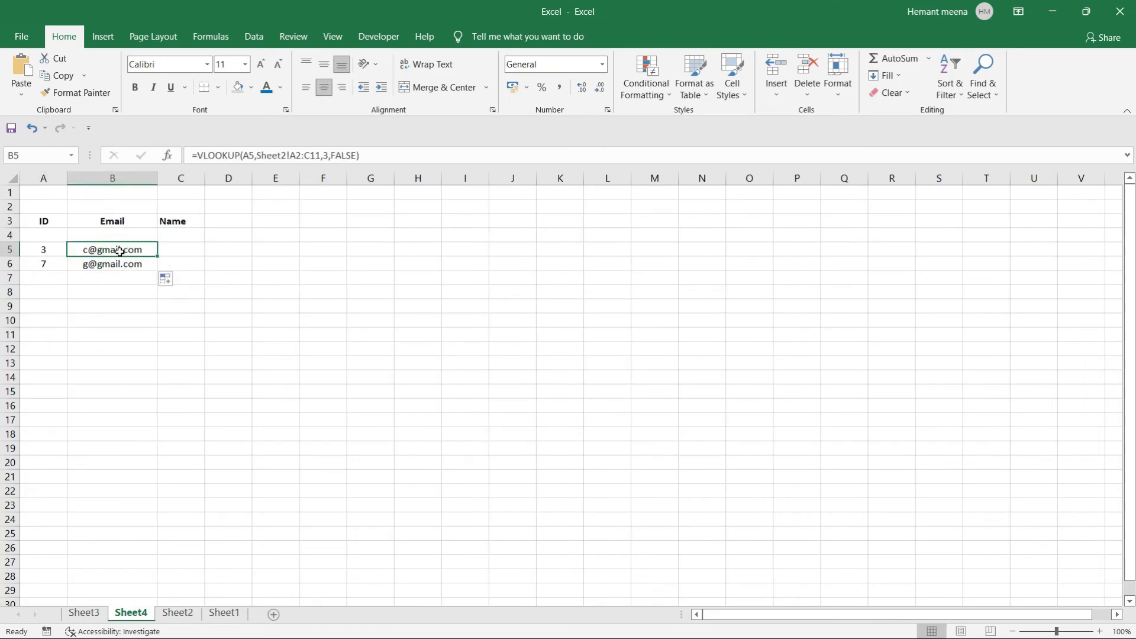
pyautogui.moveTo(386, 156); pyautogui.dragTo(187, 154)
pyautogui.hotkey('ctrl', 'c')
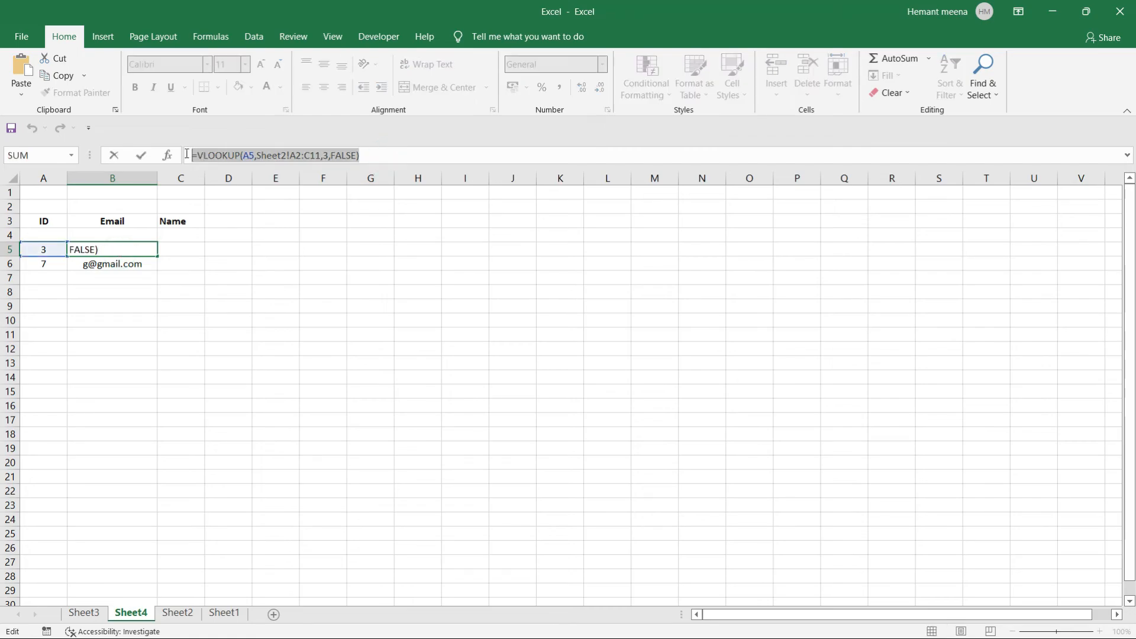
pyautogui.click(184, 247)
pyautogui.press('Escape')
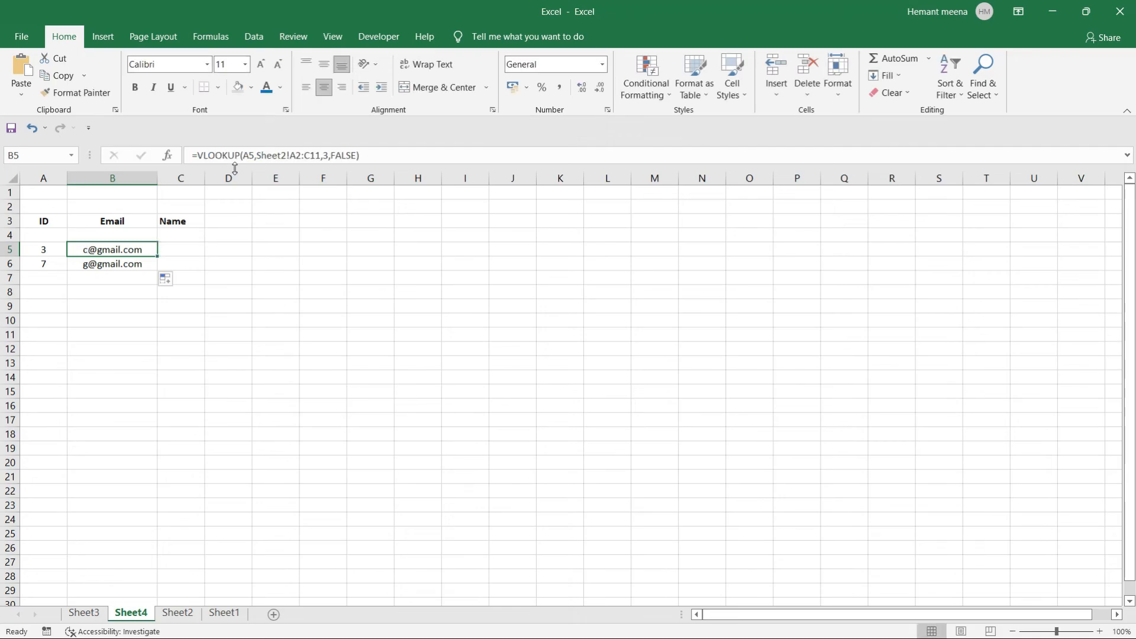
# Paste the email VLOOKUP formula into C5 and compare with Sheet2's table.
pyautogui.click(189, 246)
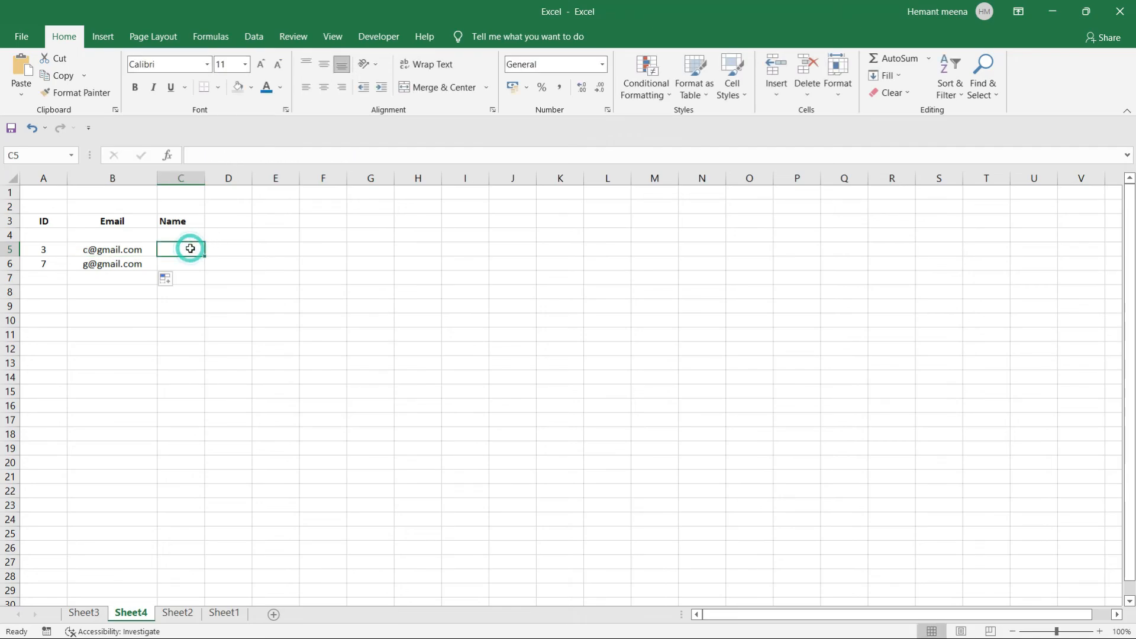
pyautogui.click(258, 155)
pyautogui.hotkey('ctrl', 'v')
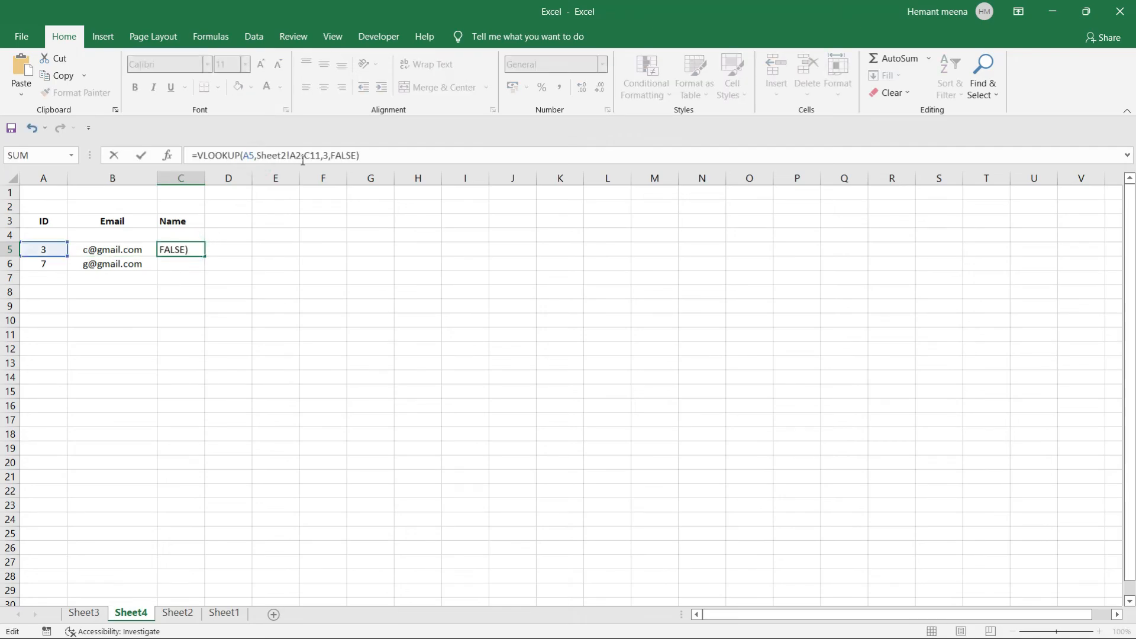
pyautogui.click(330, 155)
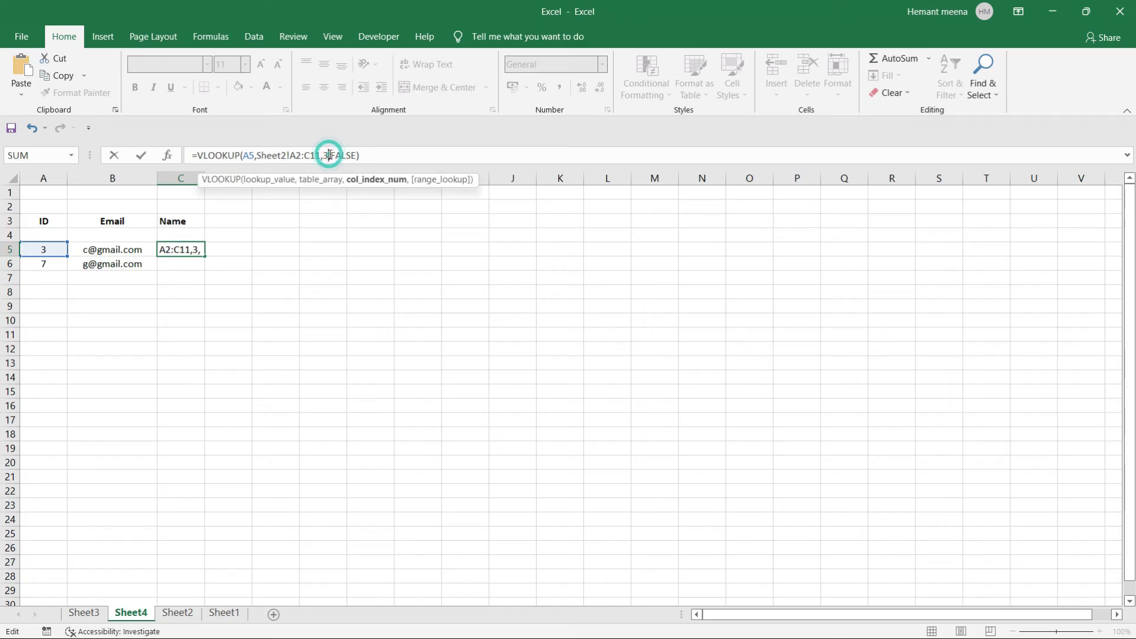
pyautogui.click(318, 280)
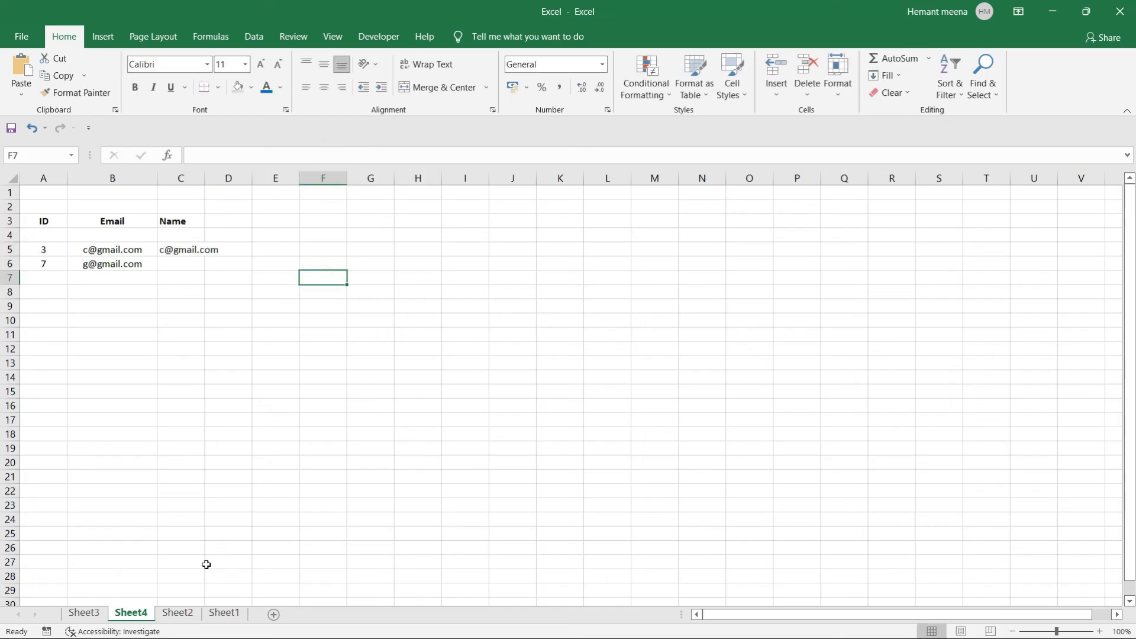
pyautogui.click(177, 613)
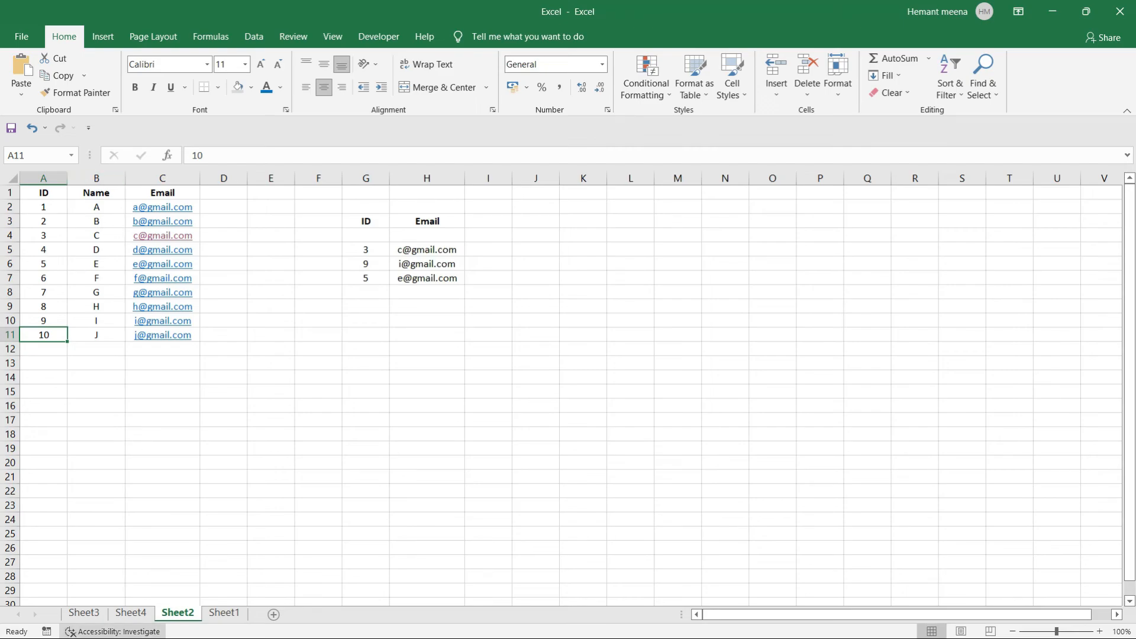
pyautogui.click(131, 613)
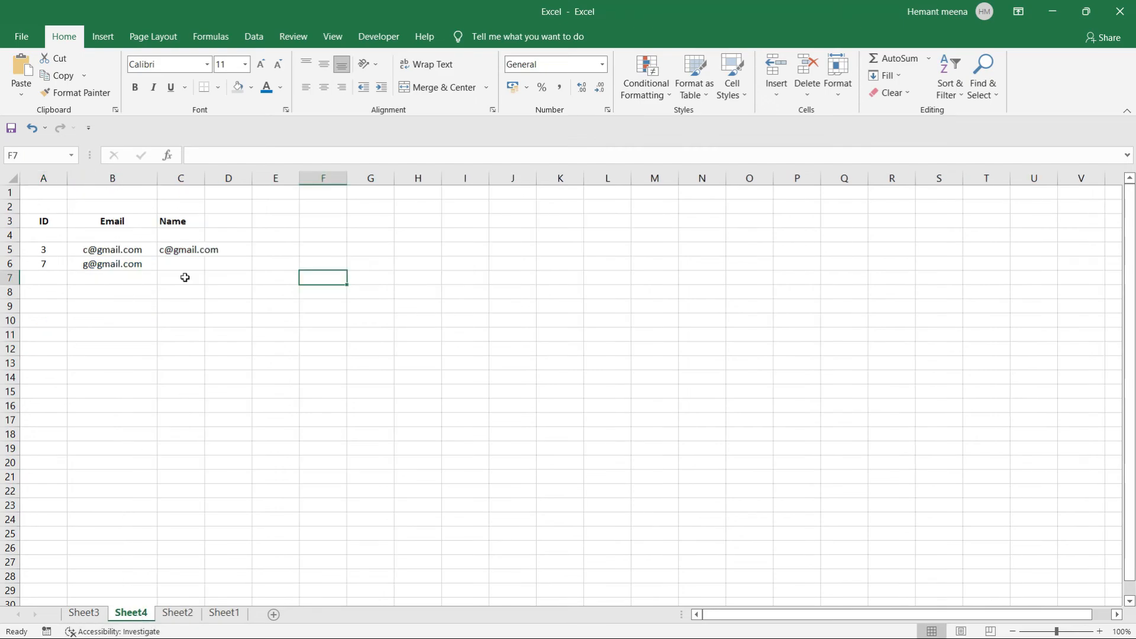
# Set C5's column index to 2 and fill down to C6, returning names C and G.
pyautogui.click(184, 250)
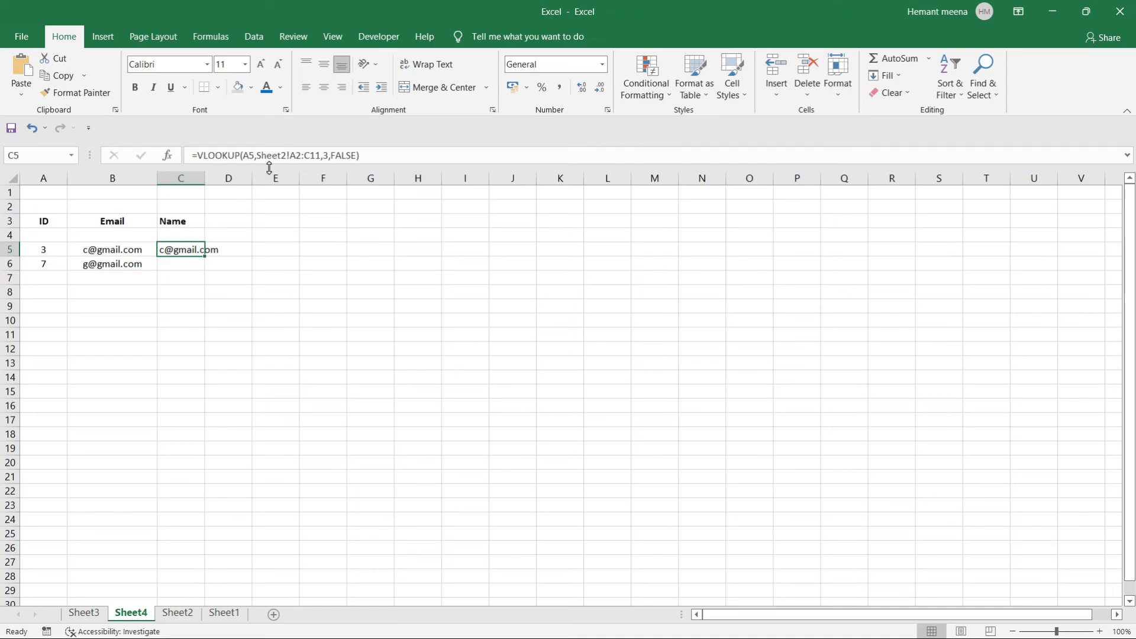
pyautogui.click(325, 156)
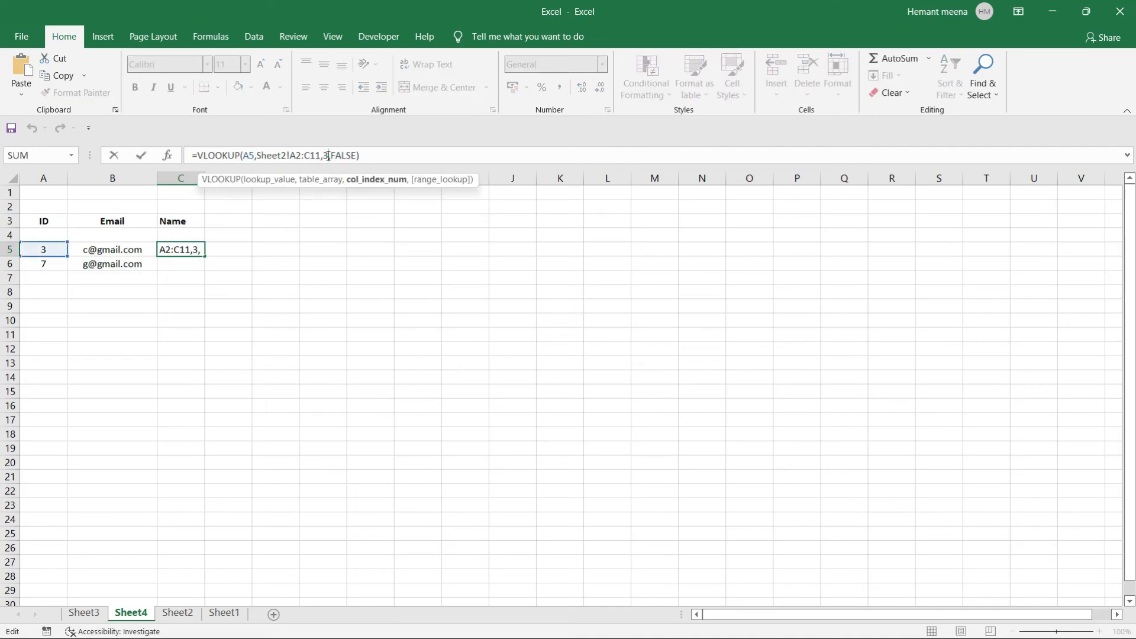
pyautogui.press('BackSpace')
pyautogui.press('Return')
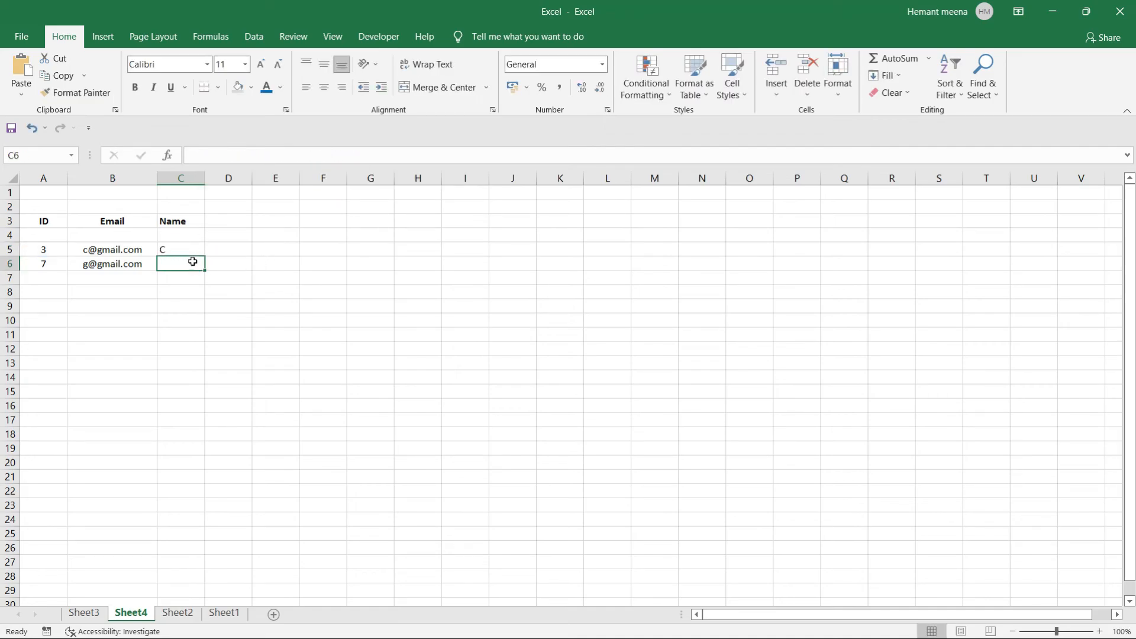
pyautogui.click(188, 250)
pyautogui.moveTo(204, 261); pyautogui.dragTo(205, 268)
pyautogui.click(223, 377)
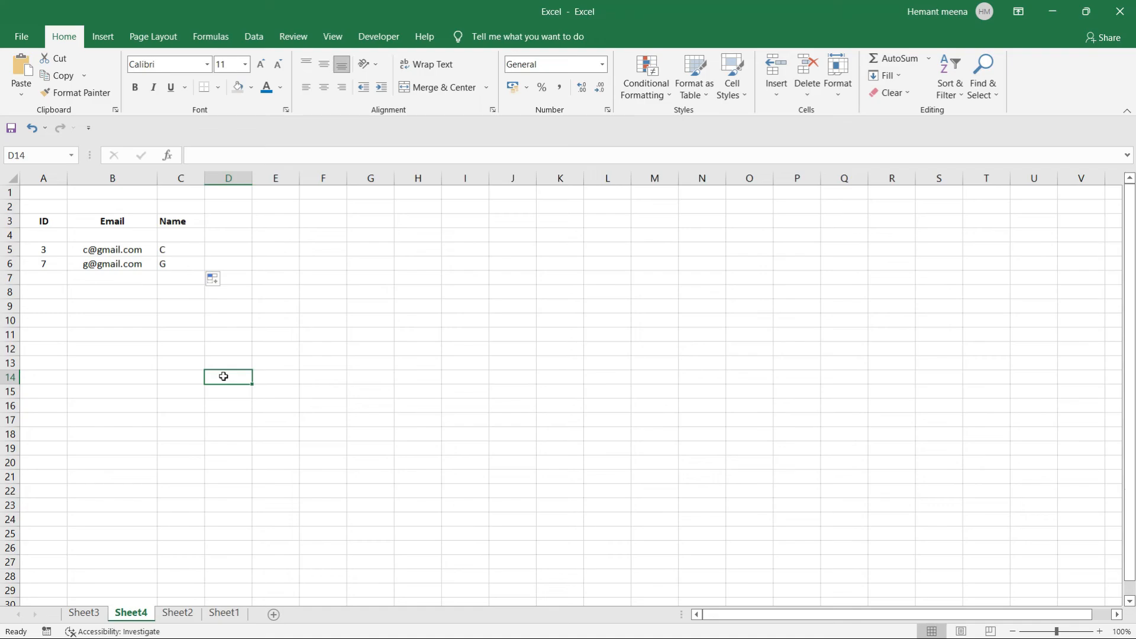
# Go to Sheet3, showing the Items/Y table of six items from X to R.
pyautogui.click(155, 436)
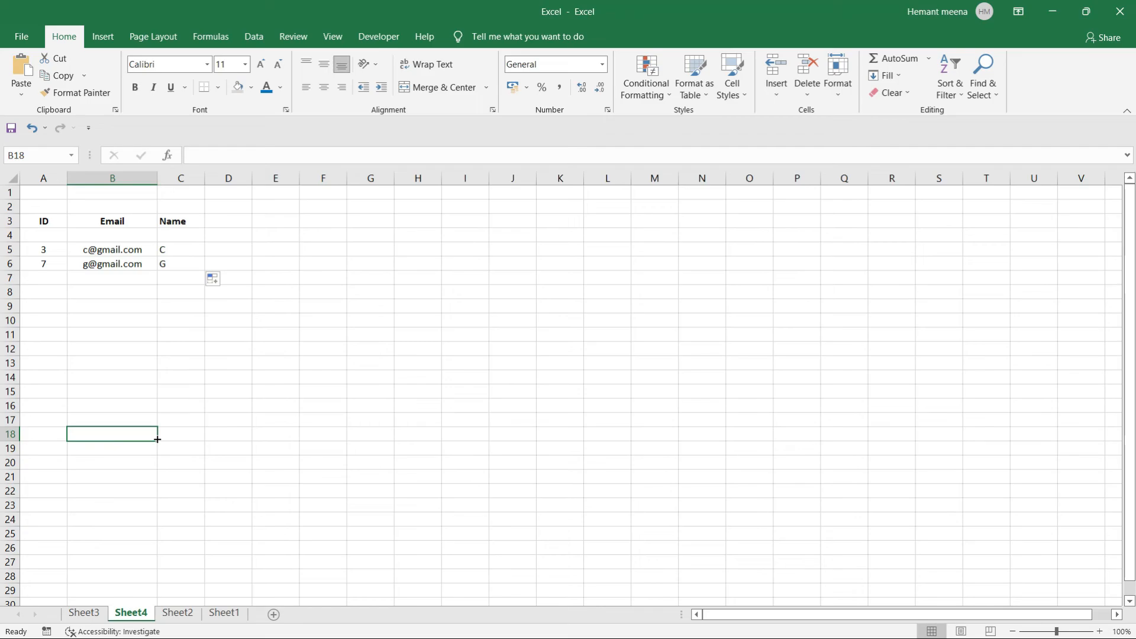
pyautogui.click(224, 406)
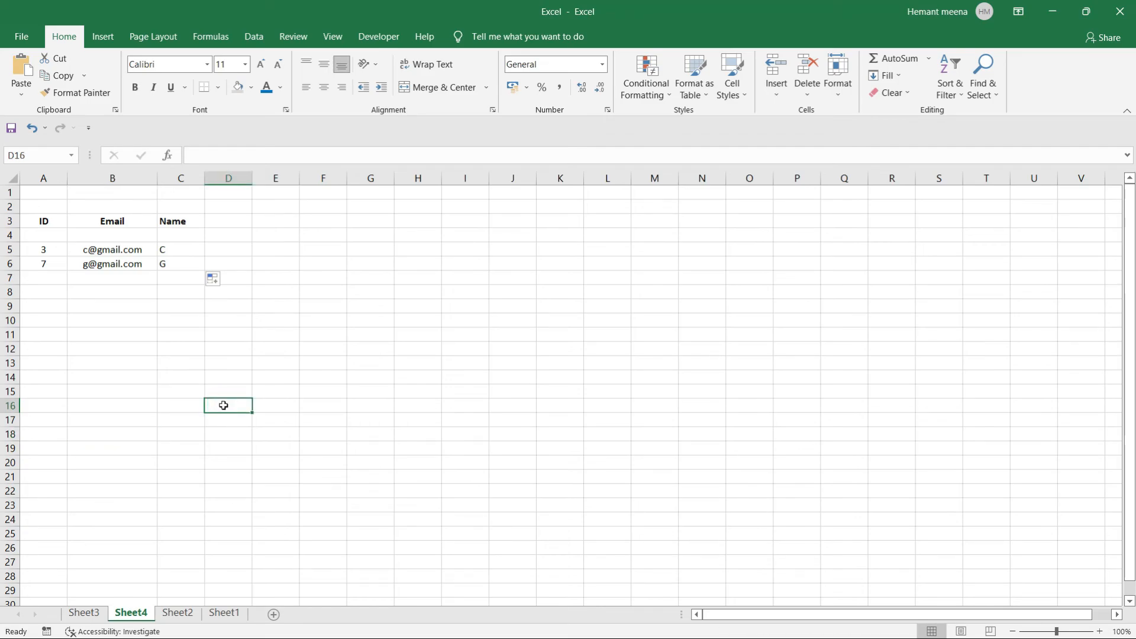
pyautogui.click(83, 613)
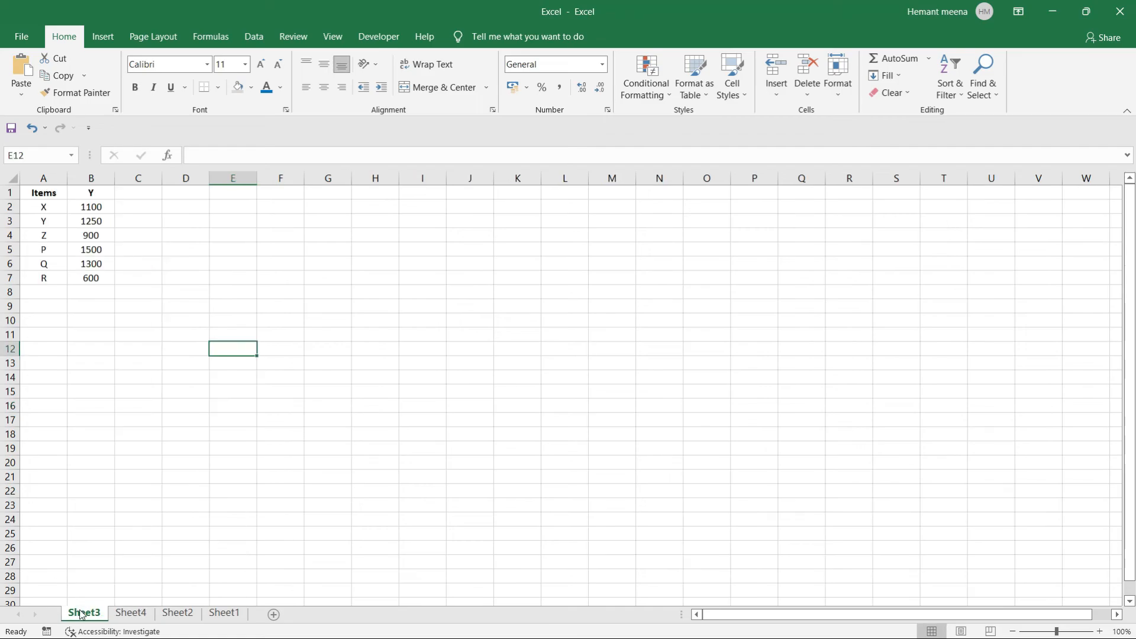
pyautogui.click(245, 439)
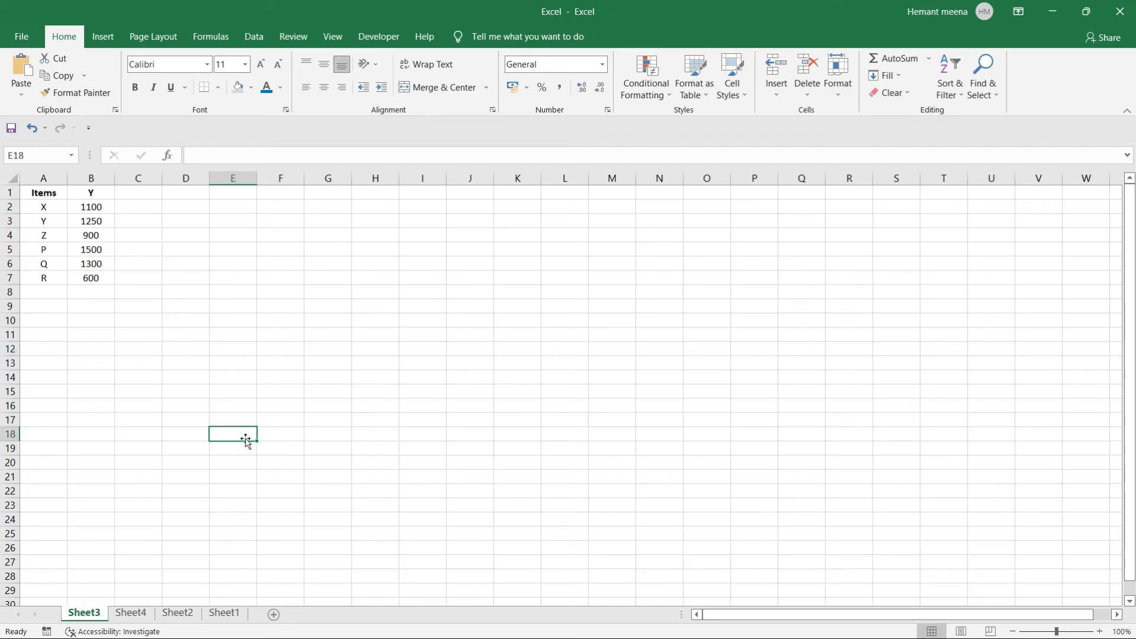
pyautogui.moveTo(42, 194); pyautogui.dragTo(87, 194)
pyautogui.click(88, 194)
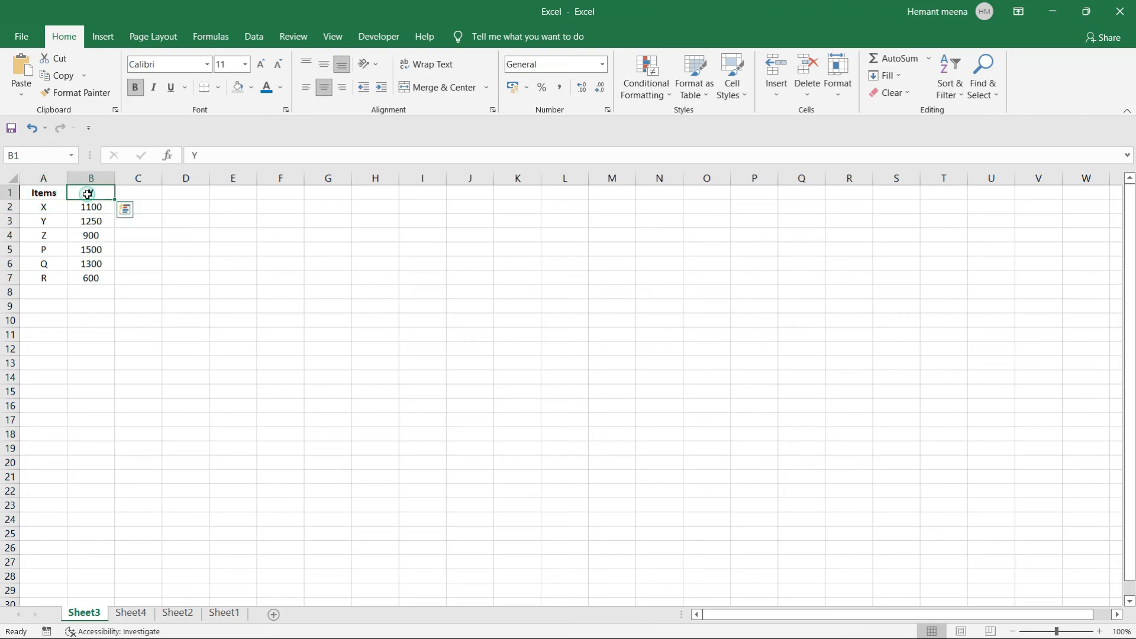
pyautogui.click(139, 194)
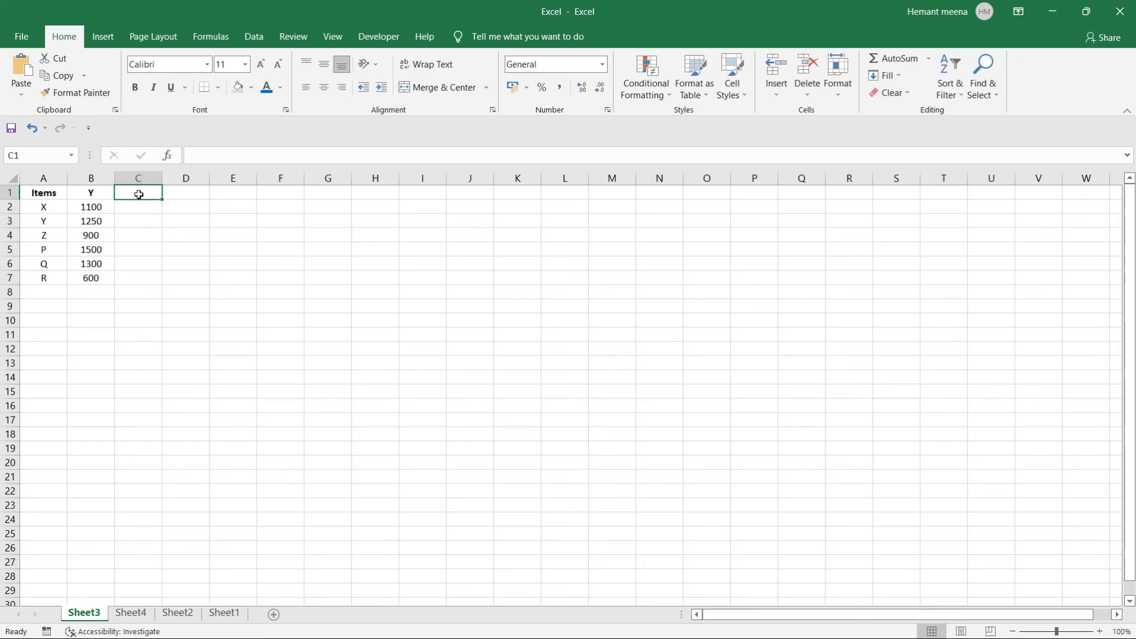
pyautogui.click(42, 207)
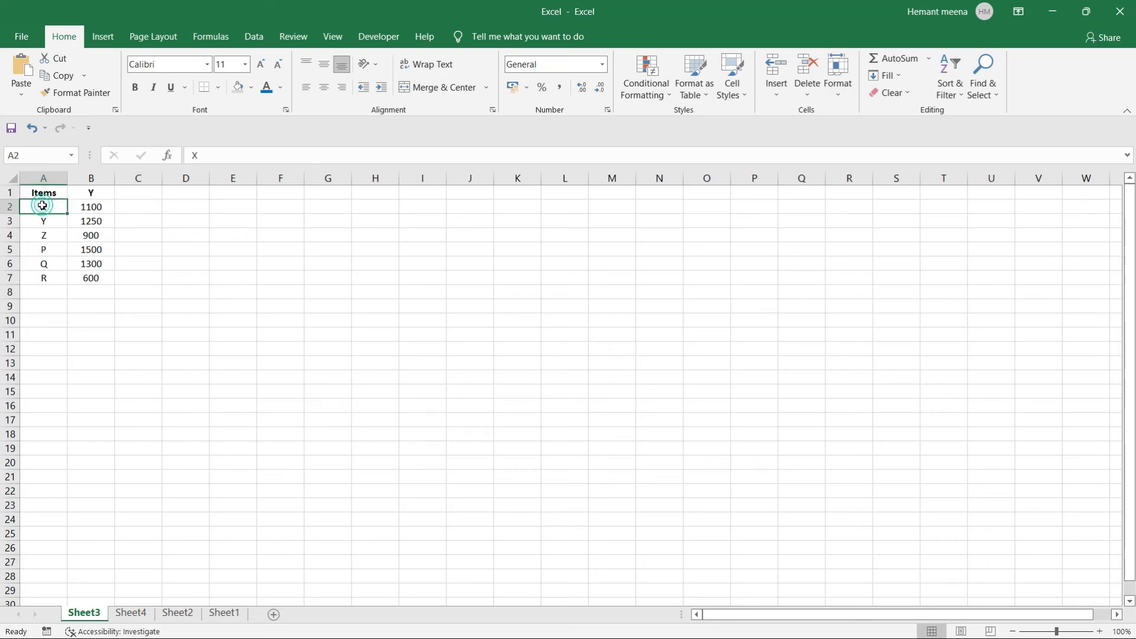
pyautogui.click(77, 205)
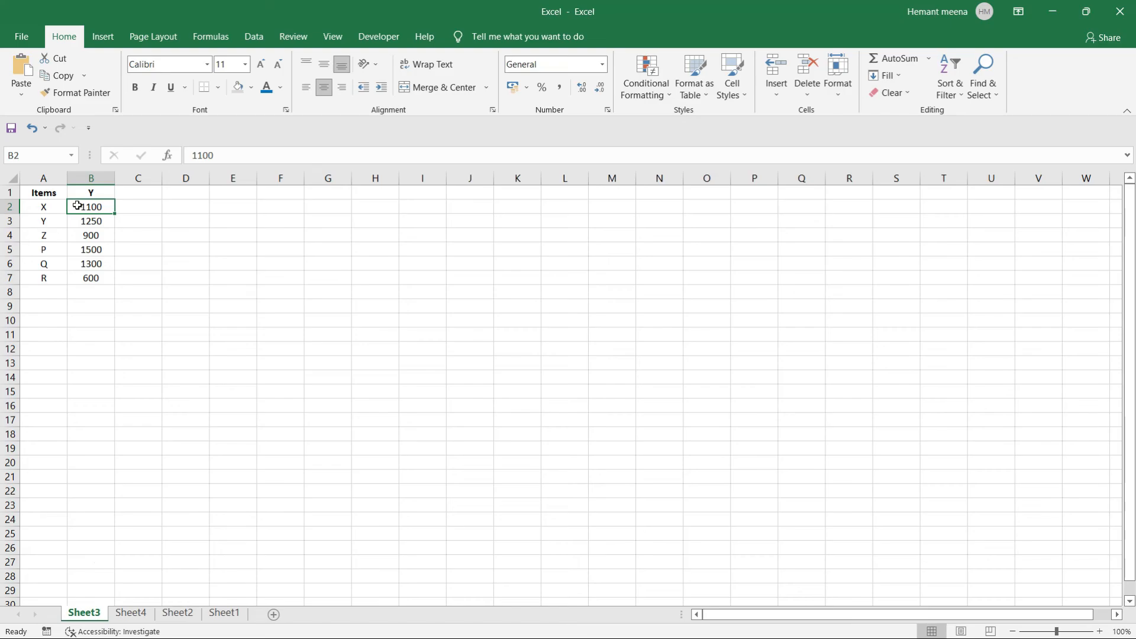
pyautogui.click(142, 207)
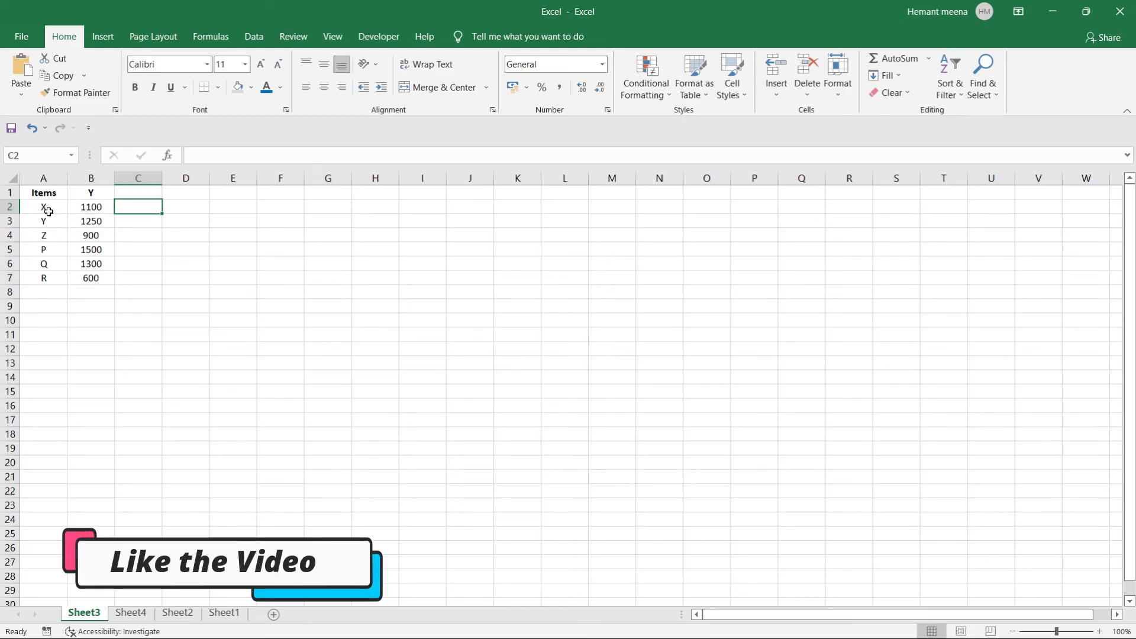
pyautogui.moveTo(46, 208); pyautogui.dragTo(92, 208)
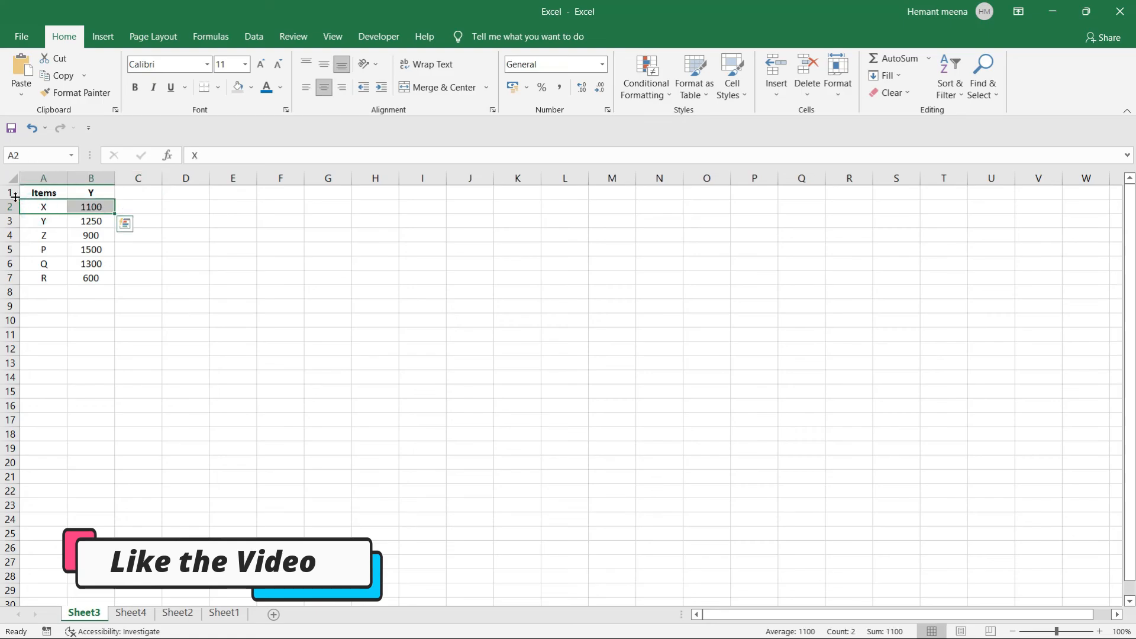
pyautogui.click(152, 208)
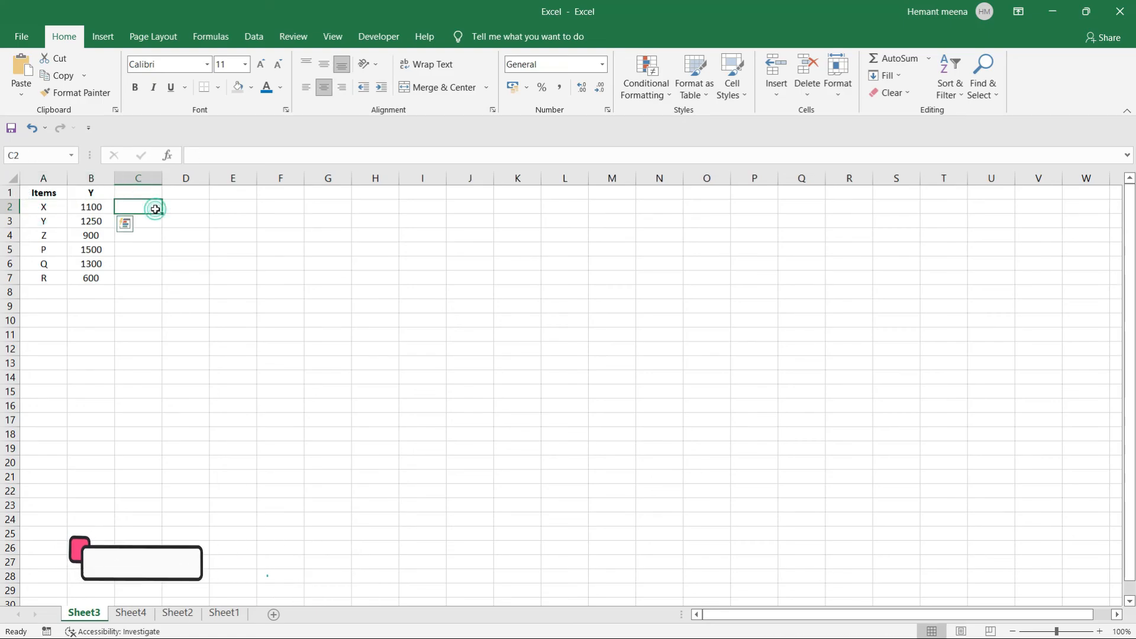
# Insert a clustered column chart from the Items and Y data in A1:B7.
pyautogui.moveTo(94, 201); pyautogui.dragTo(93, 277)
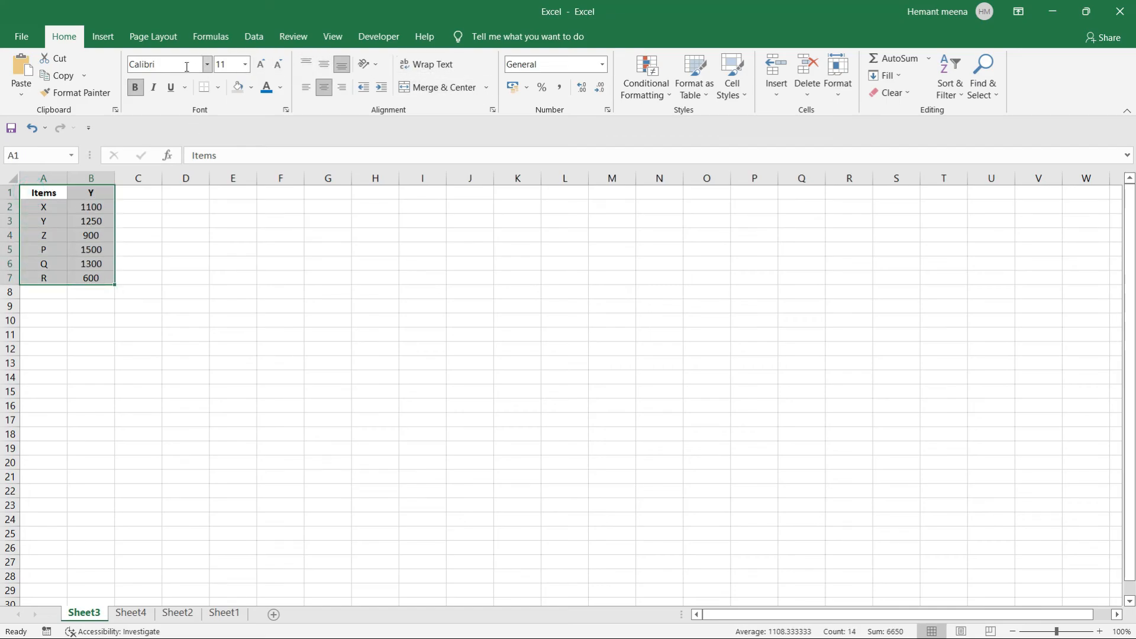
pyautogui.click(106, 38)
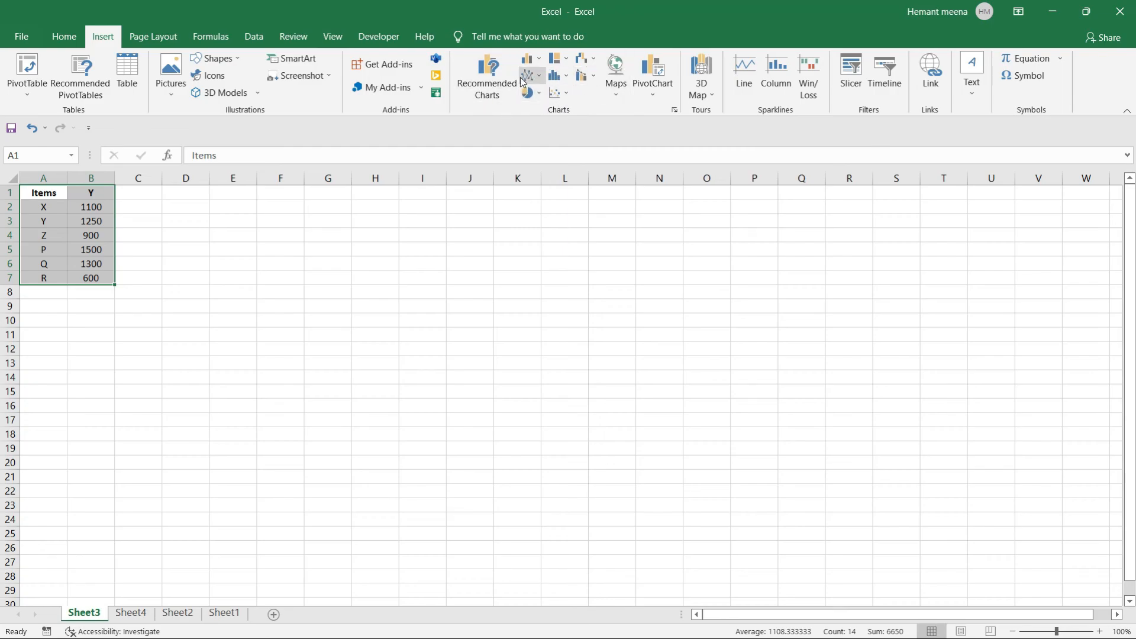
pyautogui.click(541, 61)
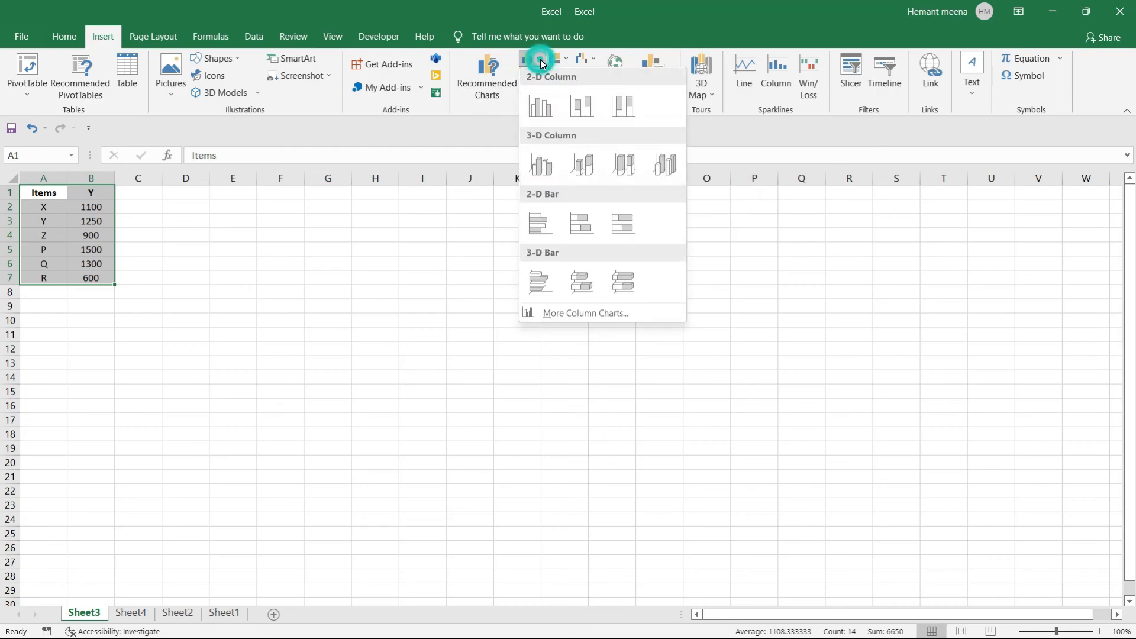
pyautogui.click(546, 112)
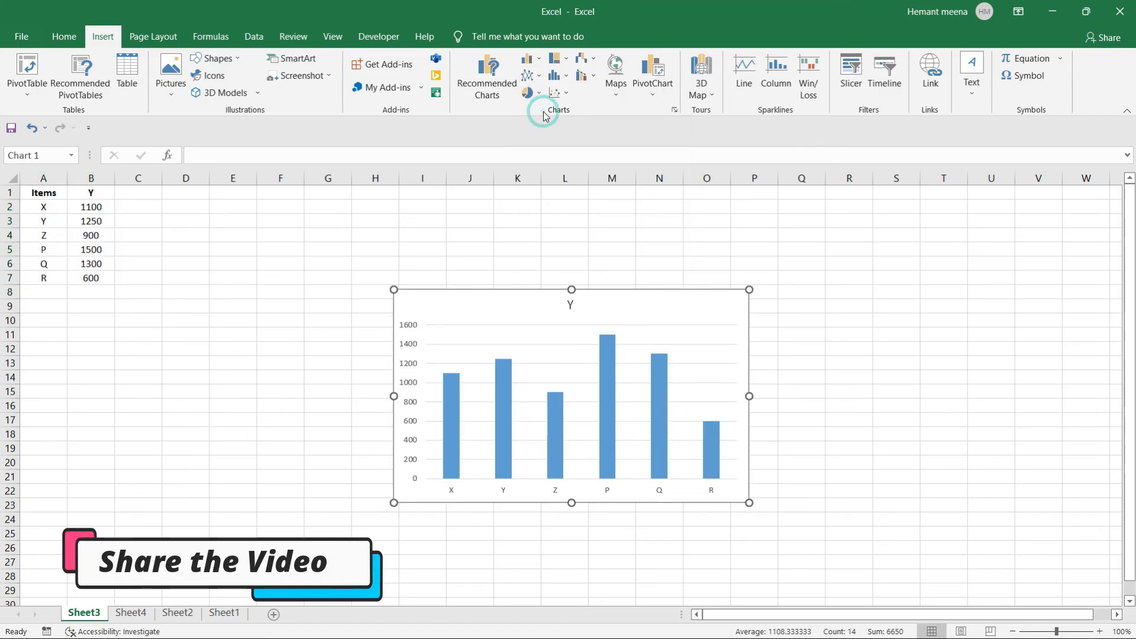
pyautogui.click(825, 360)
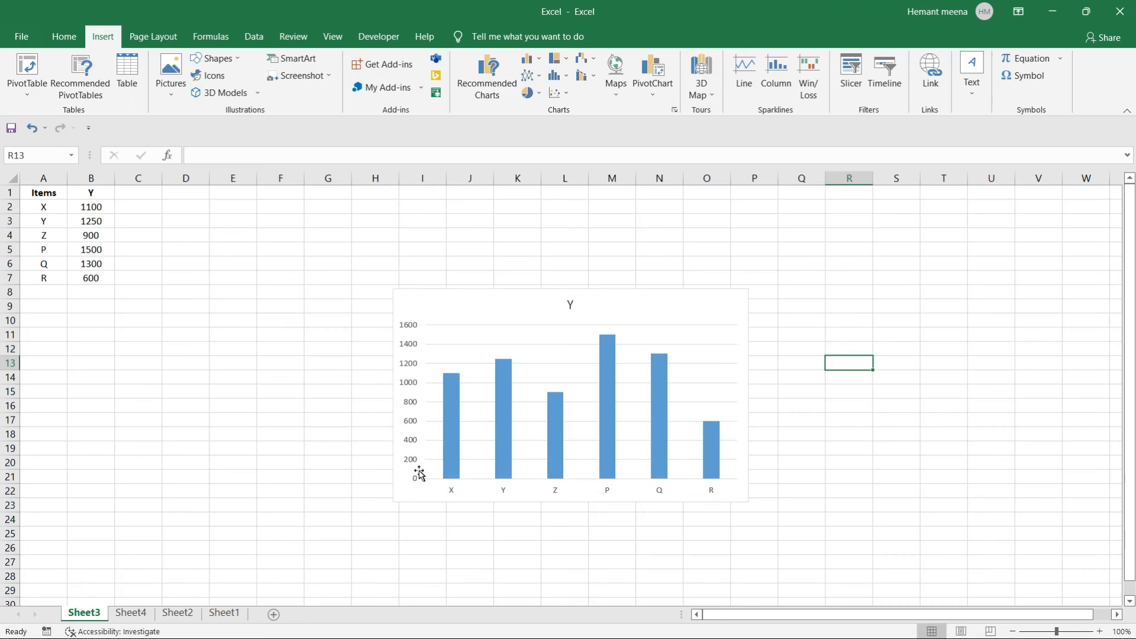
pyautogui.doubleClick(570, 303)
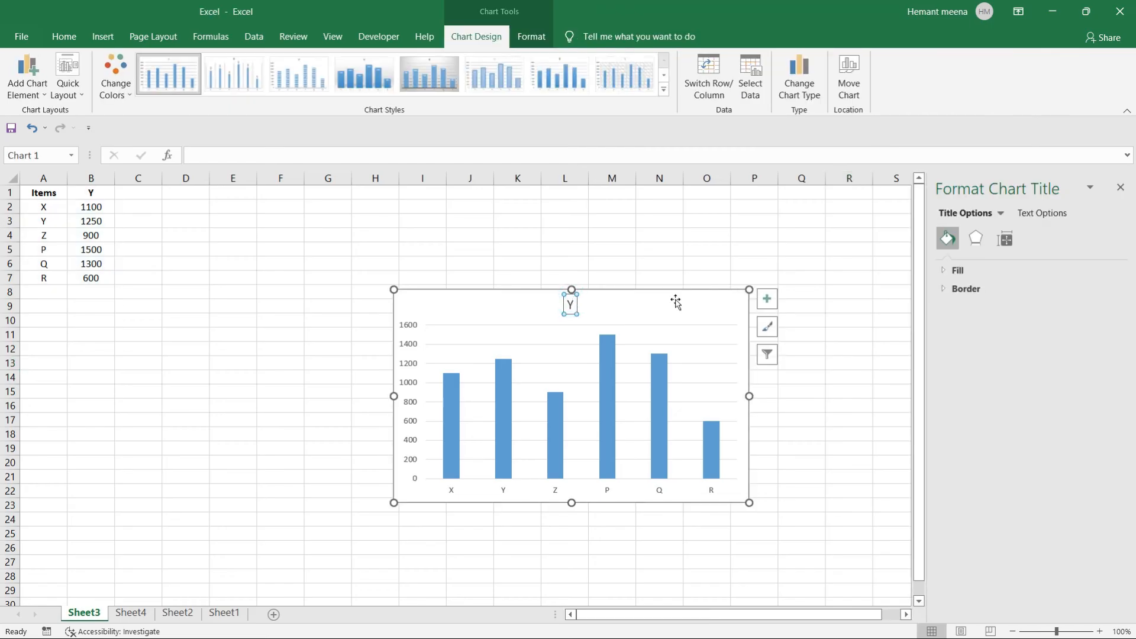
pyautogui.press('Delete')
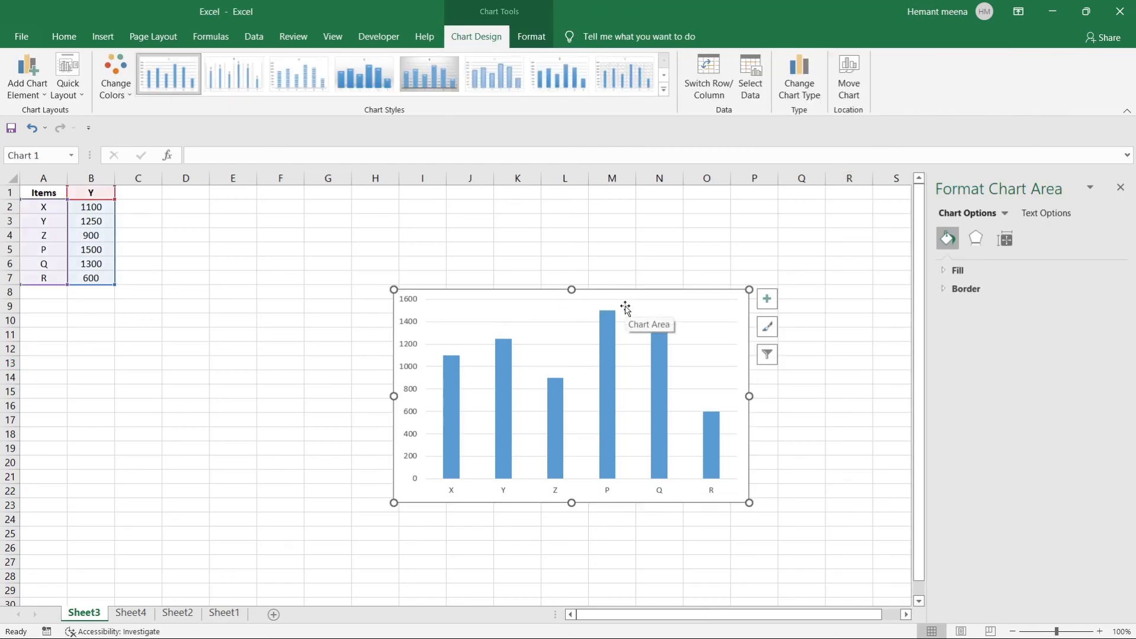
pyautogui.click(454, 570)
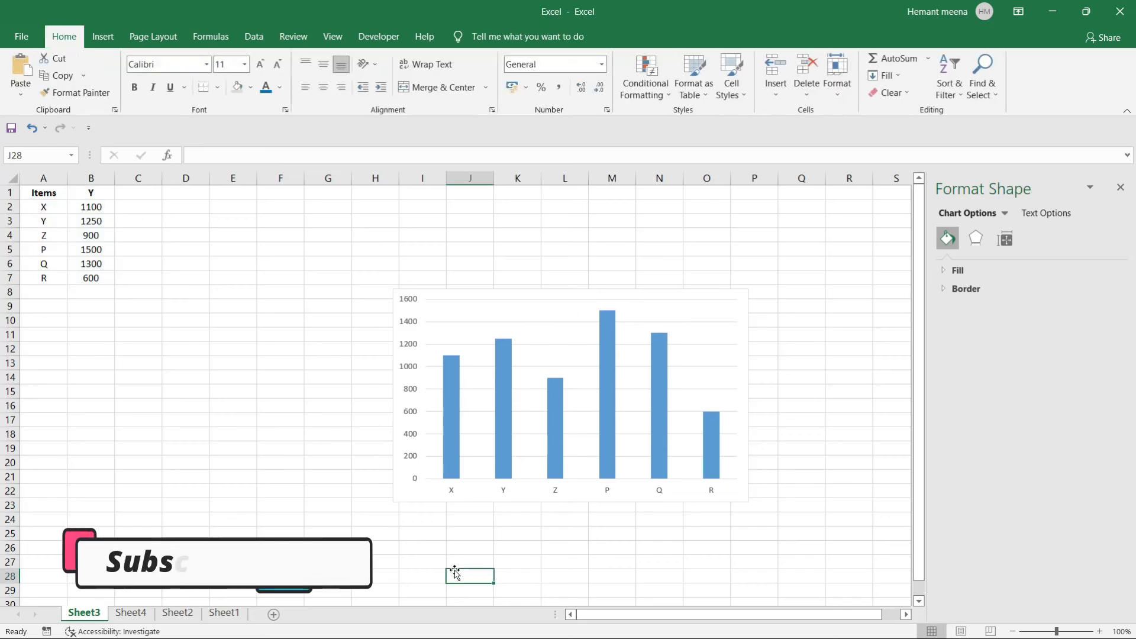
pyautogui.click(742, 342)
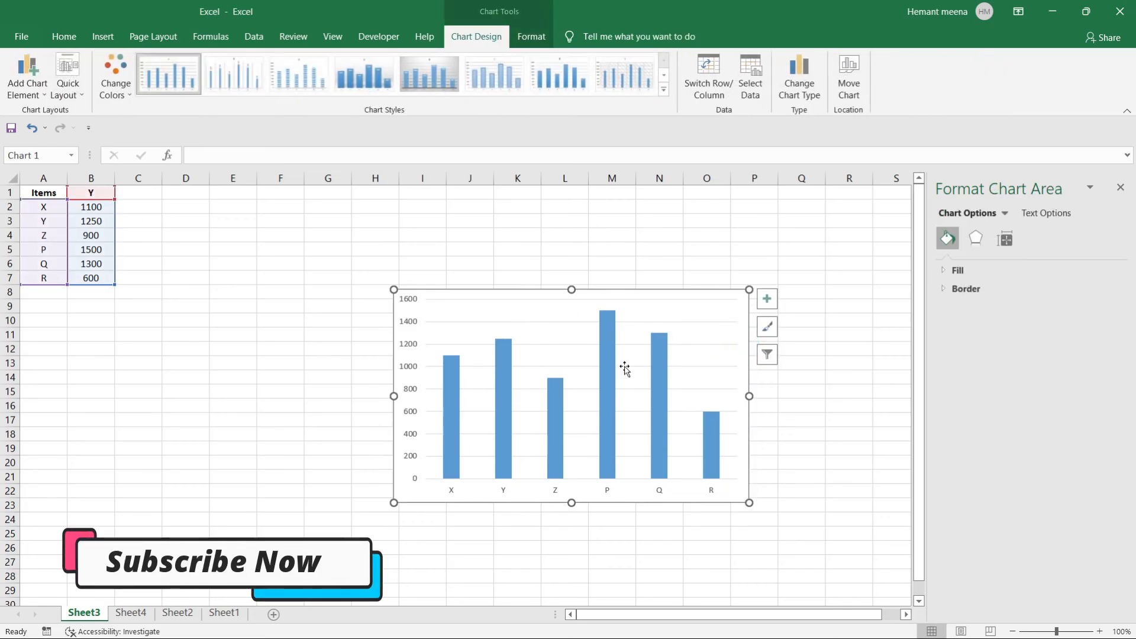
pyautogui.click(817, 430)
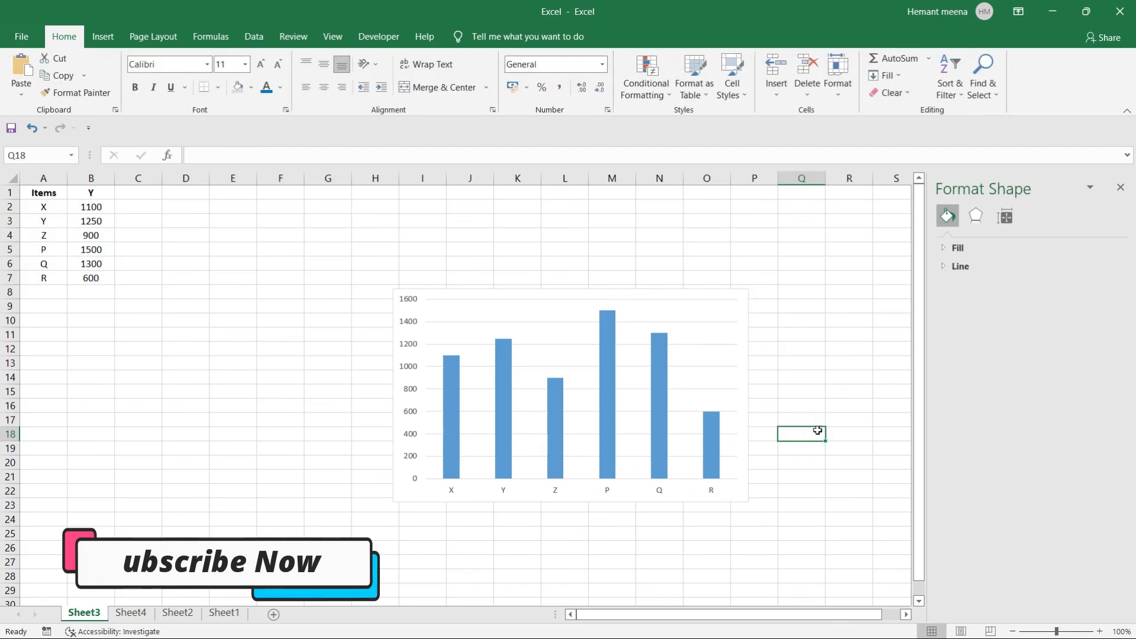
pyautogui.click(588, 395)
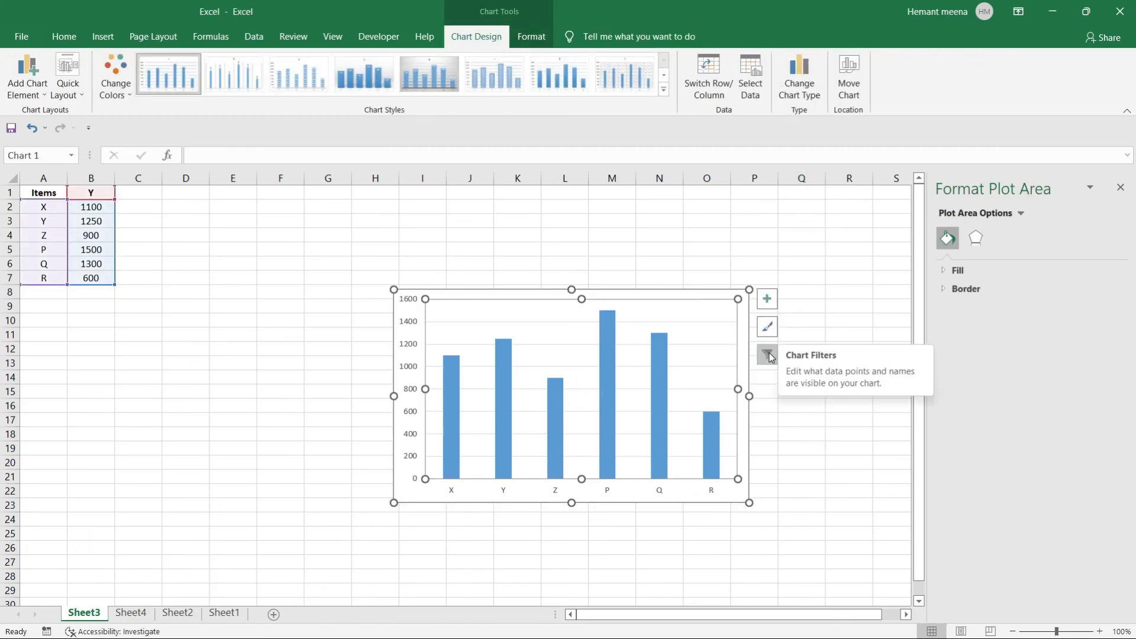
# Turn on Axis Titles and Chart Title from the chart's Chart Elements list.
pyautogui.click(768, 302)
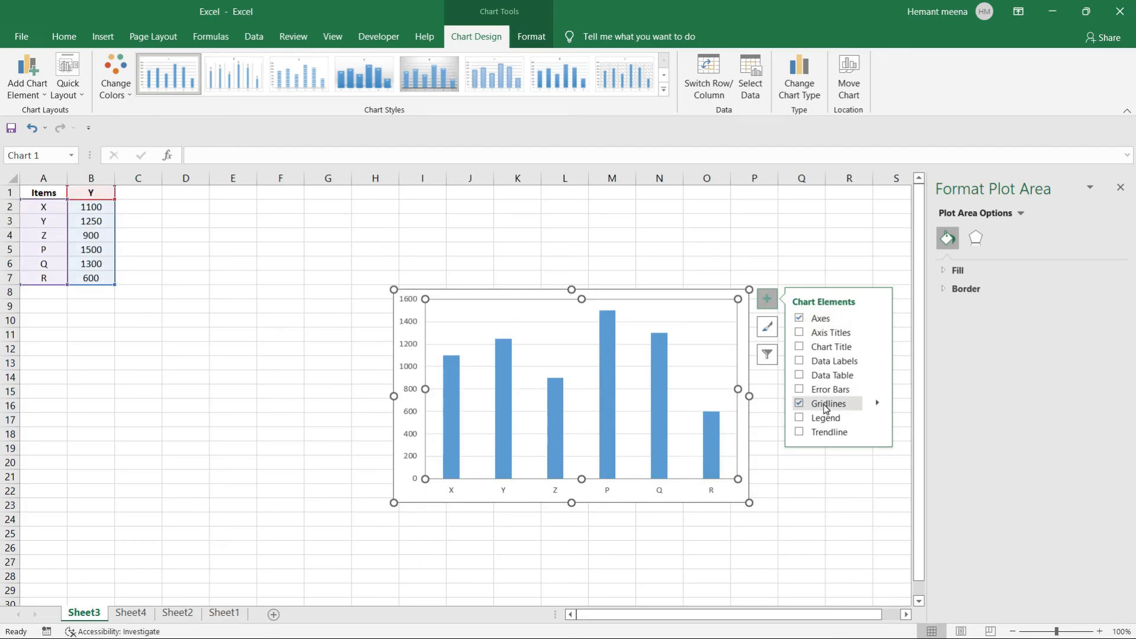
pyautogui.click(799, 333)
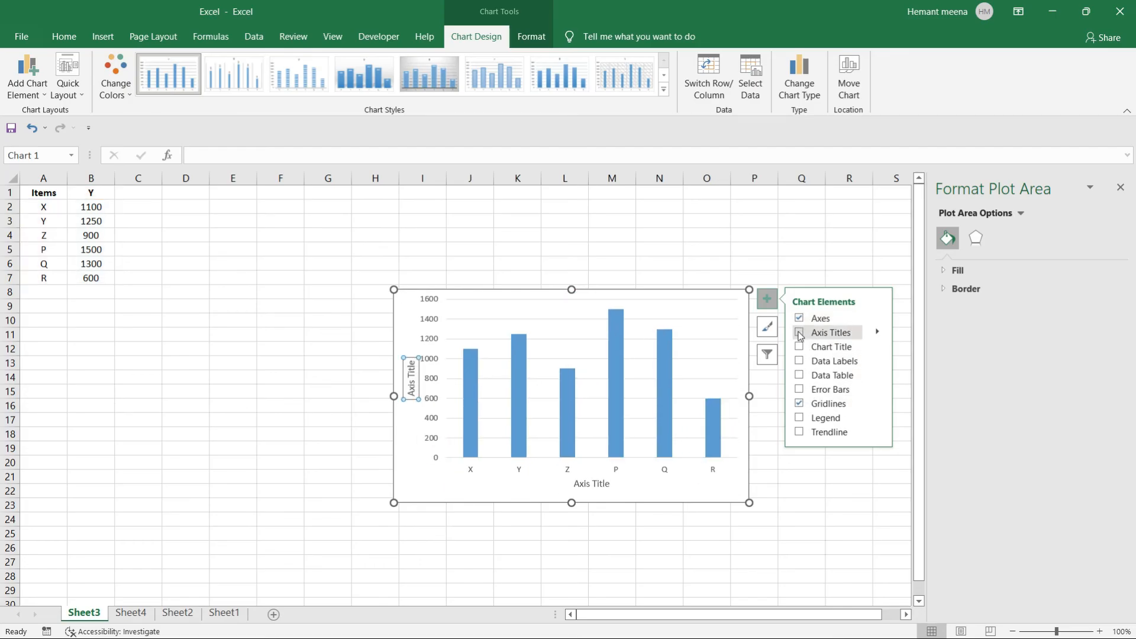
pyautogui.click(840, 334)
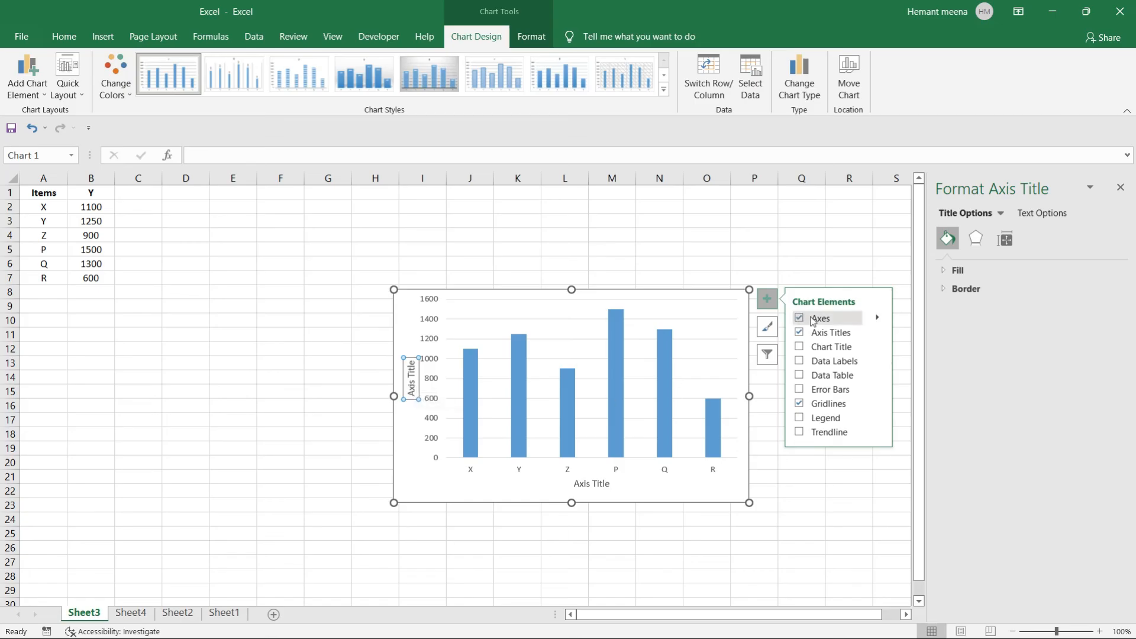
pyautogui.click(799, 347)
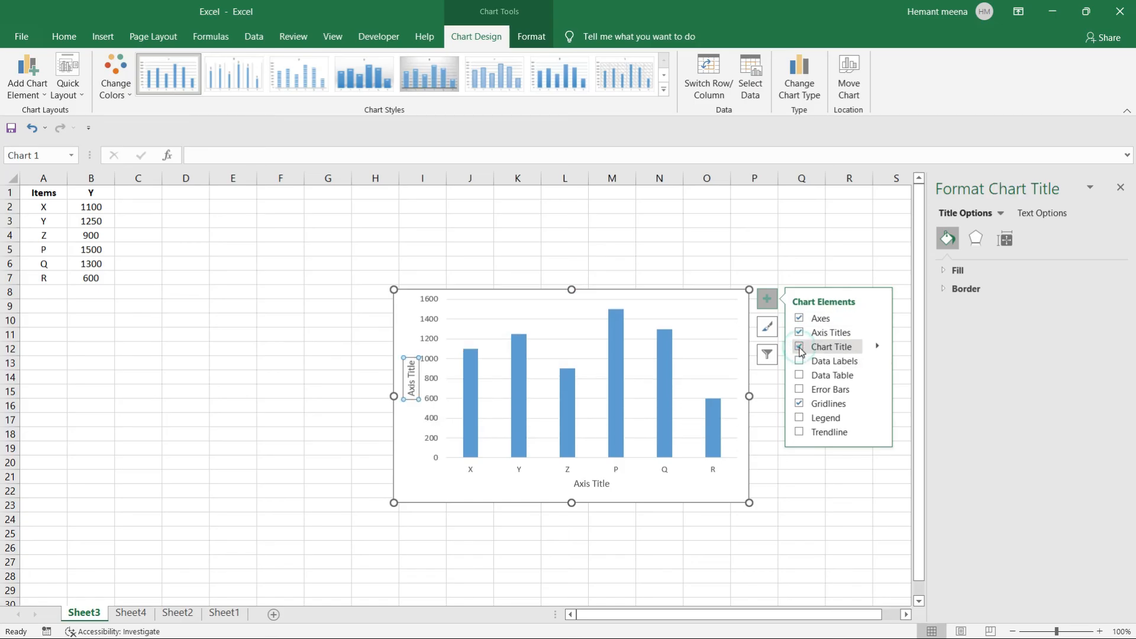
pyautogui.click(815, 504)
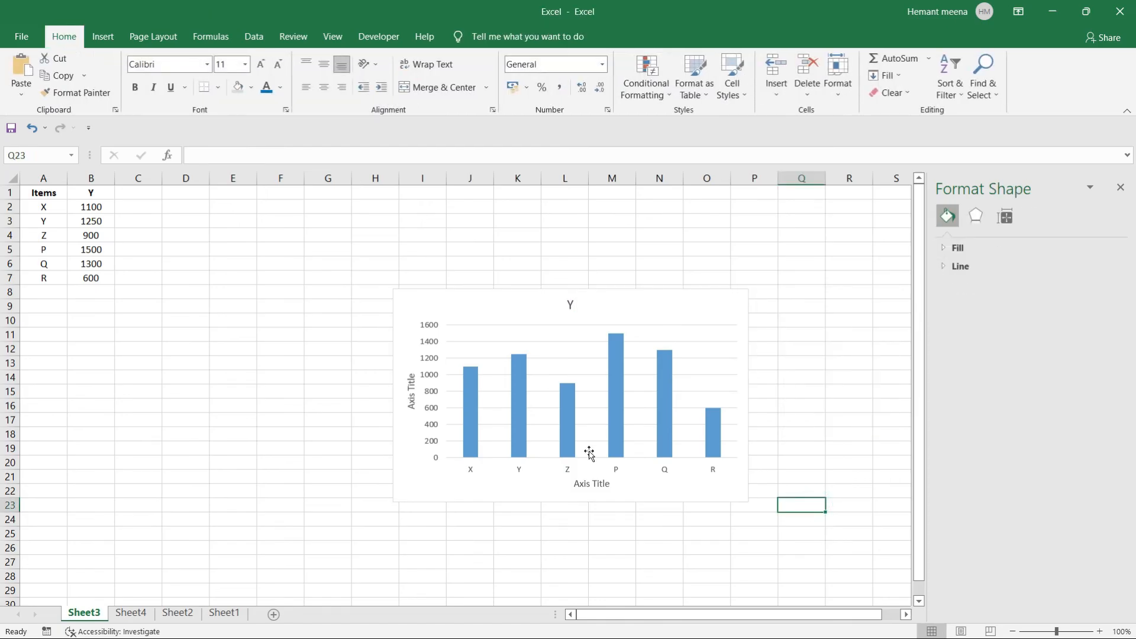
# Replace the chart title 'Y' with 'Chart of given data'.
pyautogui.click(571, 303)
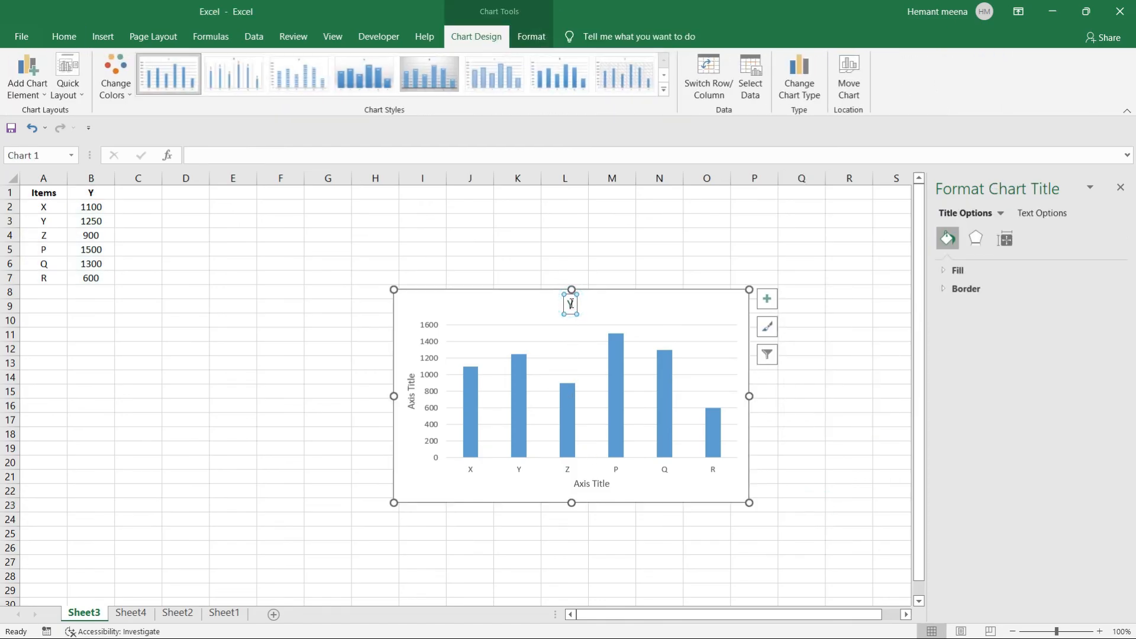
pyautogui.click(573, 304)
pyautogui.click(573, 304)
pyautogui.press('BackSpace')
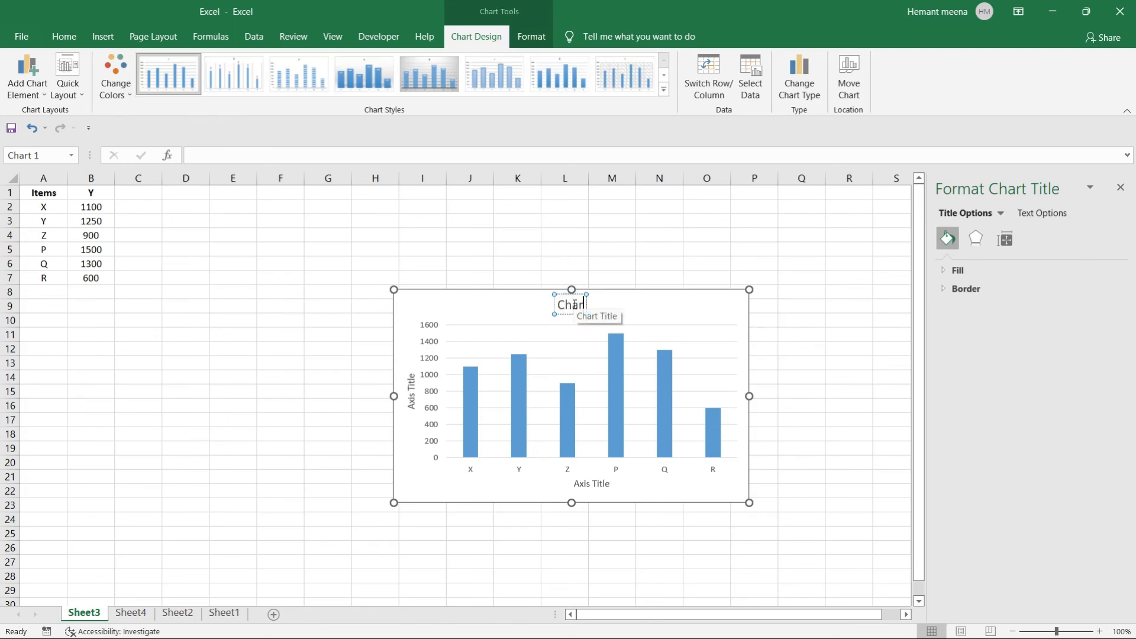
pyautogui.write('Chart of given data')
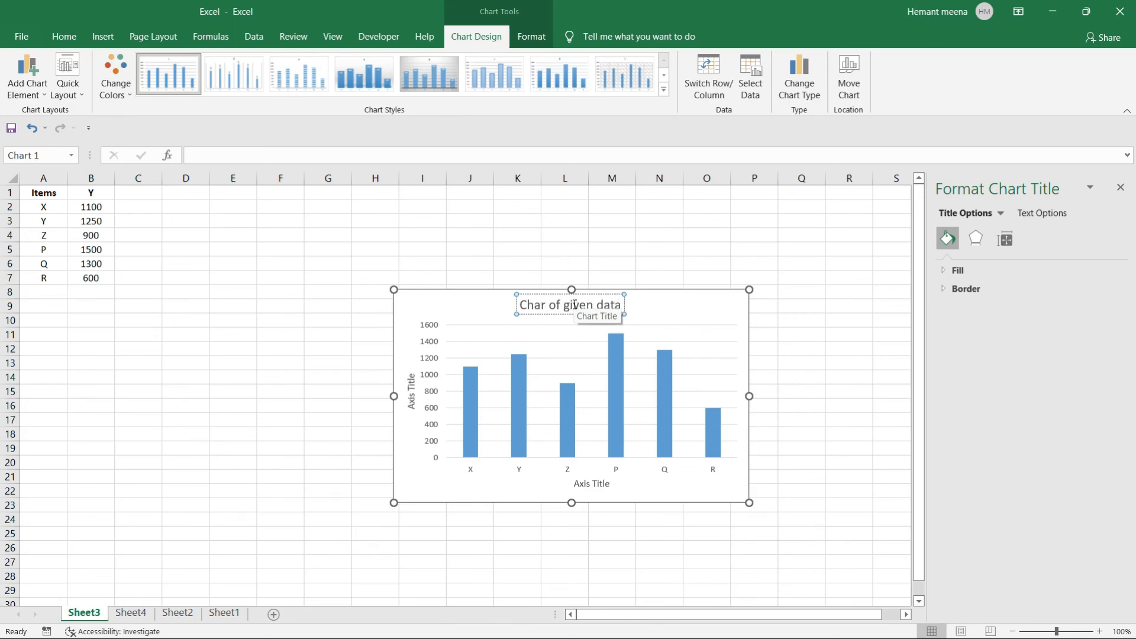
pyautogui.press('Return')
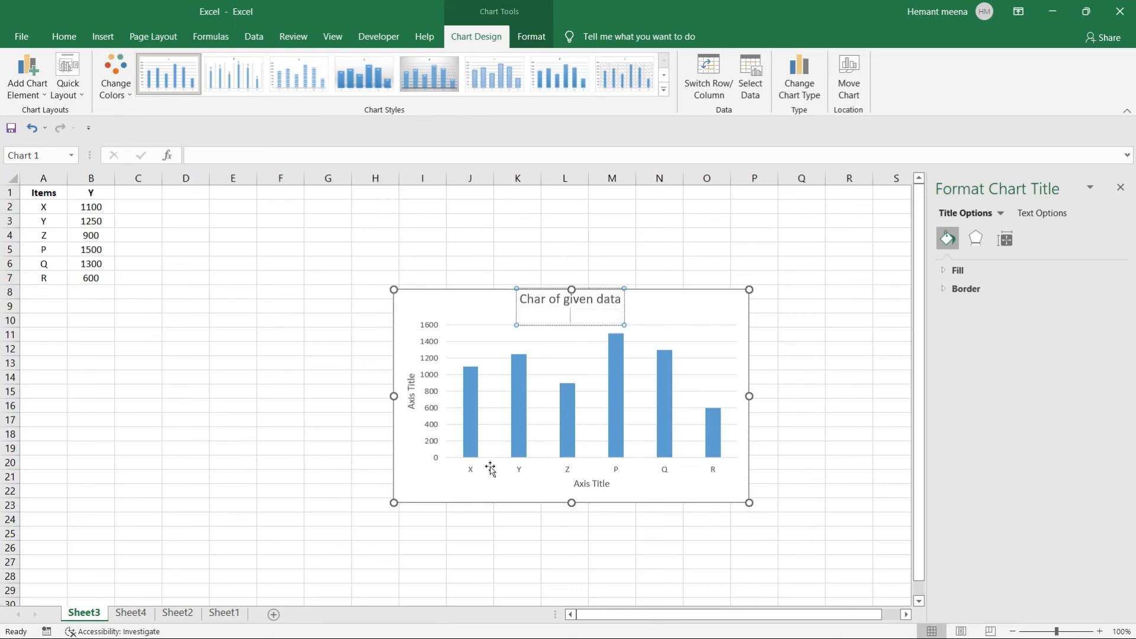
pyautogui.press('BackSpace')
pyautogui.click(468, 579)
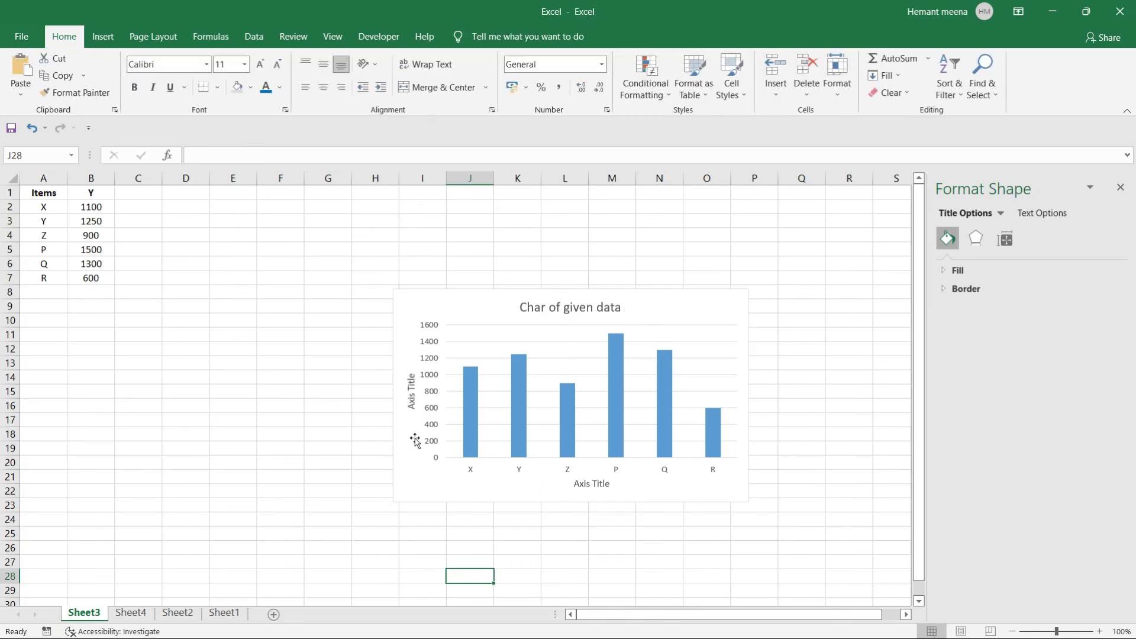
# Change the horizontal axis title placeholder to 'Items'.
pyautogui.click(592, 482)
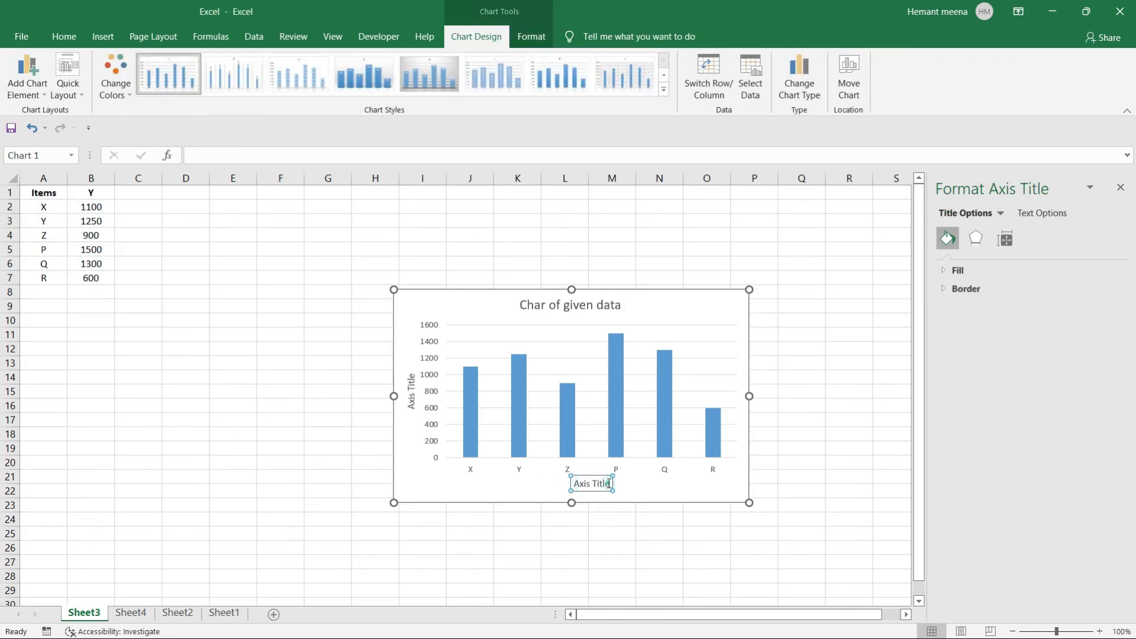
pyautogui.moveTo(611, 483); pyautogui.dragTo(566, 485)
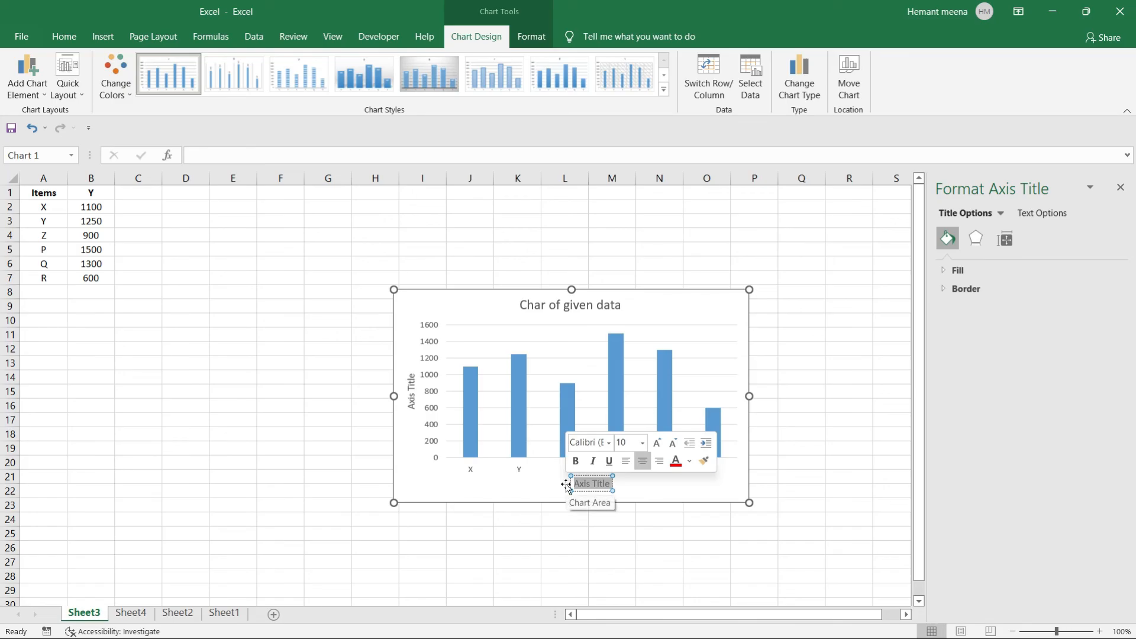
pyautogui.write('Items')
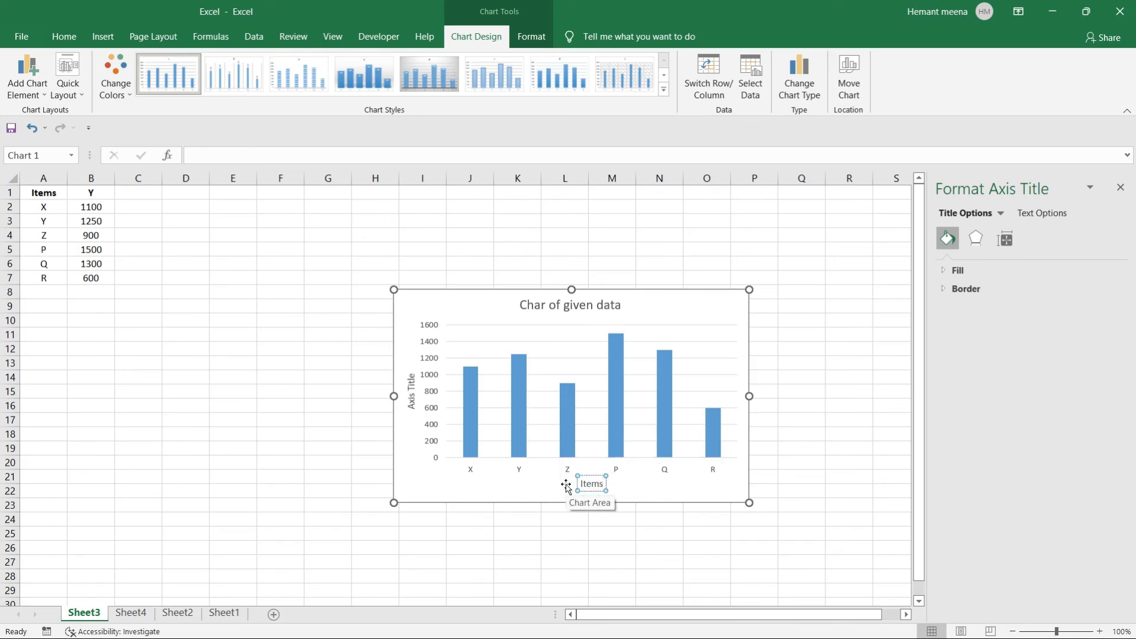
pyautogui.click(529, 533)
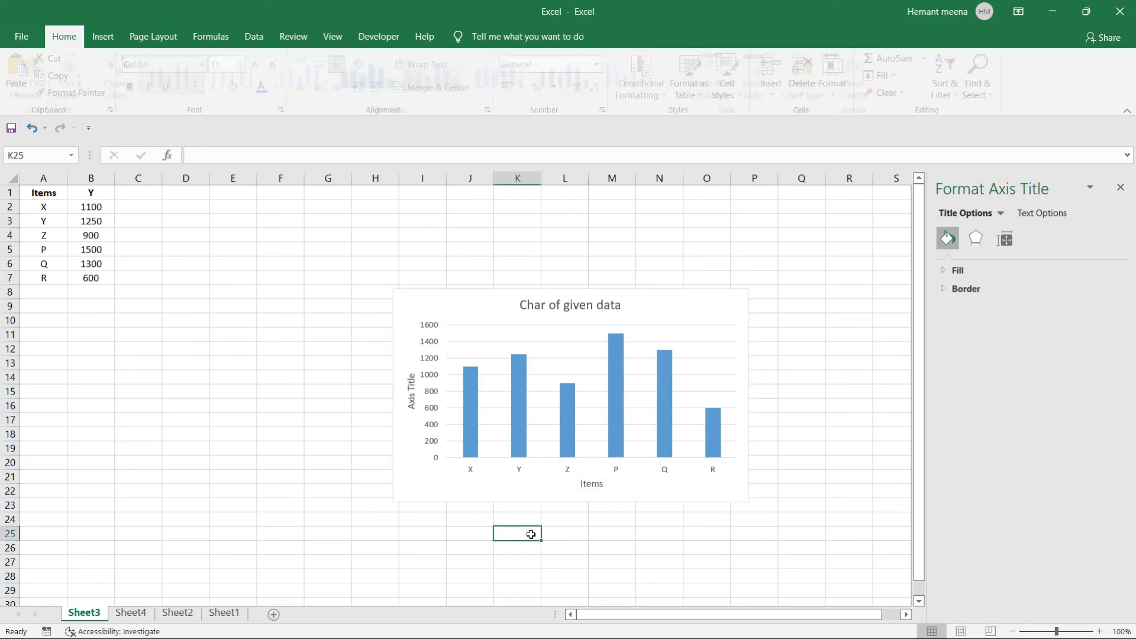
# Change the vertical axis title placeholder to 'Price'.
pyautogui.click(413, 401)
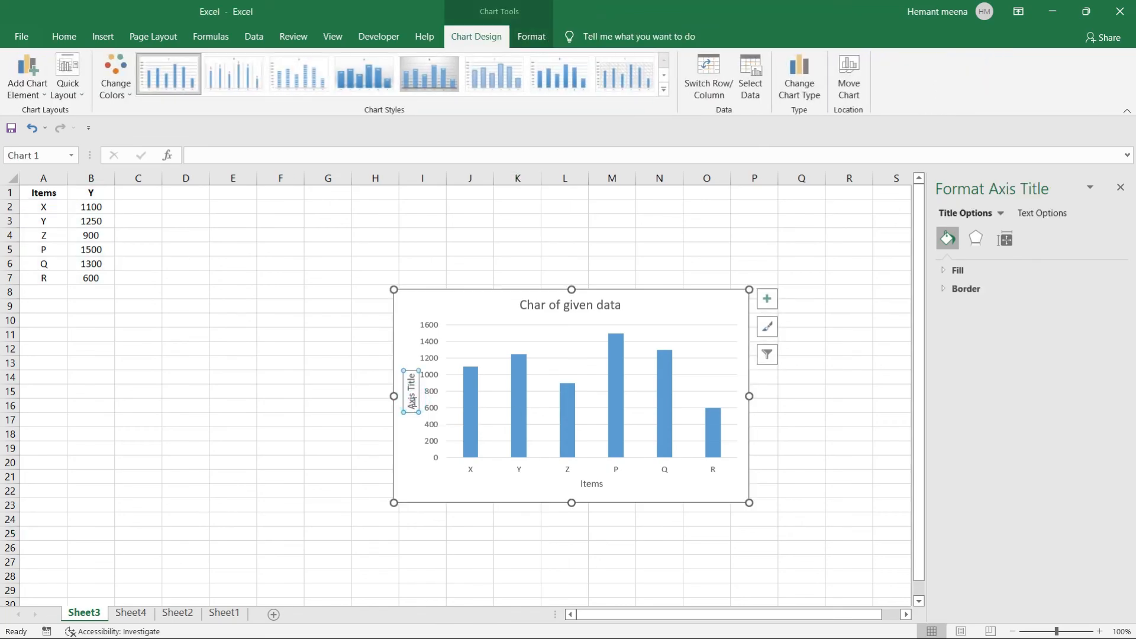
pyautogui.click(412, 402)
pyautogui.press('Right')
pyautogui.press('Right')
pyautogui.press('Right')
pyautogui.press('Right')
pyautogui.press('Right')
pyautogui.press('Right')
pyautogui.press('Right')
pyautogui.press('Right')
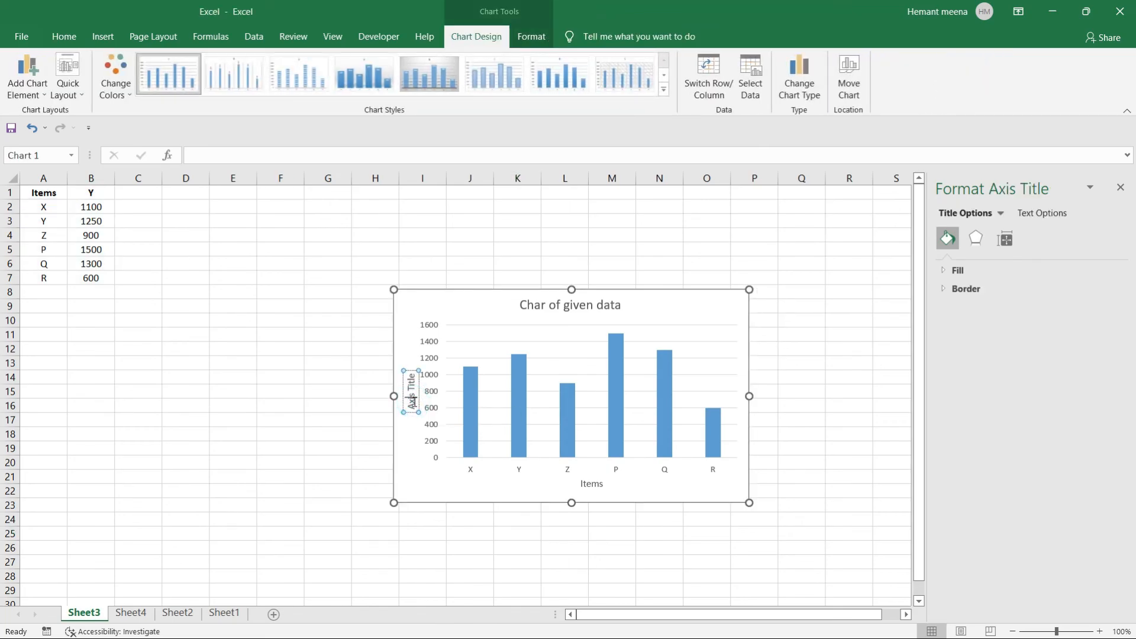
pyautogui.press('BackSpace')
pyautogui.press('BackSpace')
pyautogui.press('BackSpace')
pyautogui.press('BackSpace')
pyautogui.press('BackSpace')
pyautogui.press('BackSpace')
pyautogui.press('BackSpace')
pyautogui.press('BackSpace')
pyautogui.press('BackSpace')
pyautogui.write('Price')
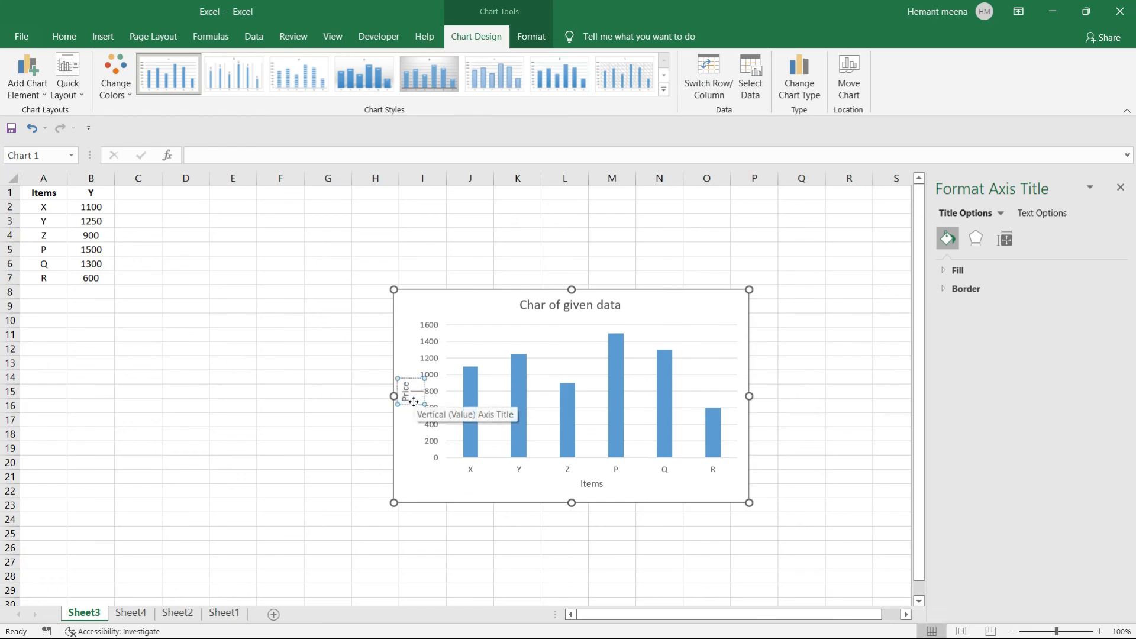
pyautogui.click(292, 453)
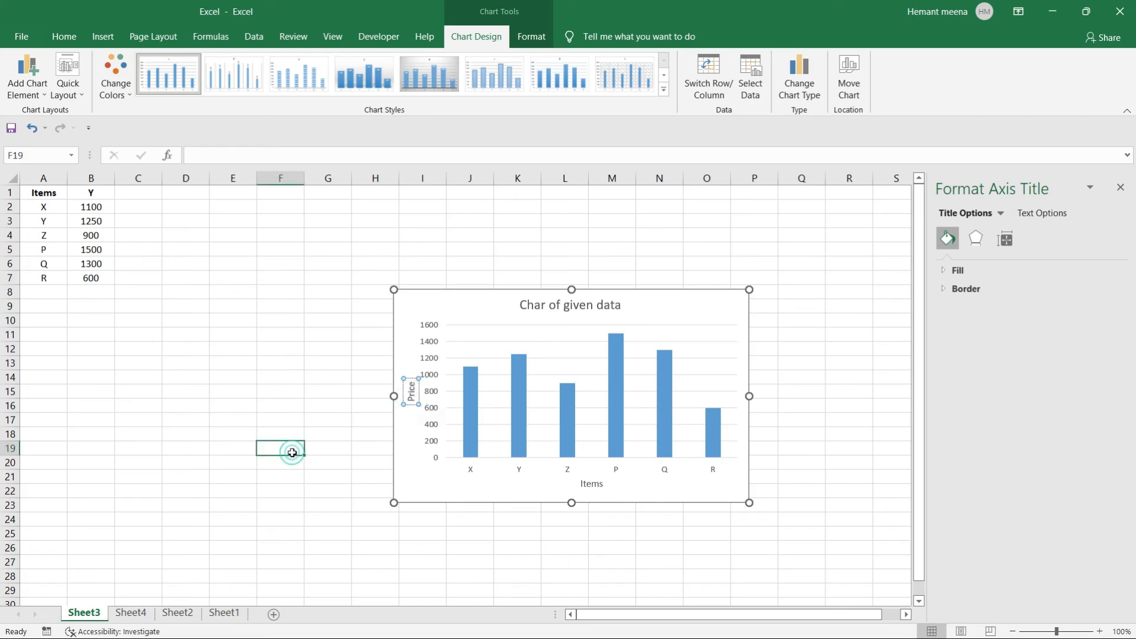
# Change cell B1's header from Y to 'Price'.
pyautogui.click(94, 193)
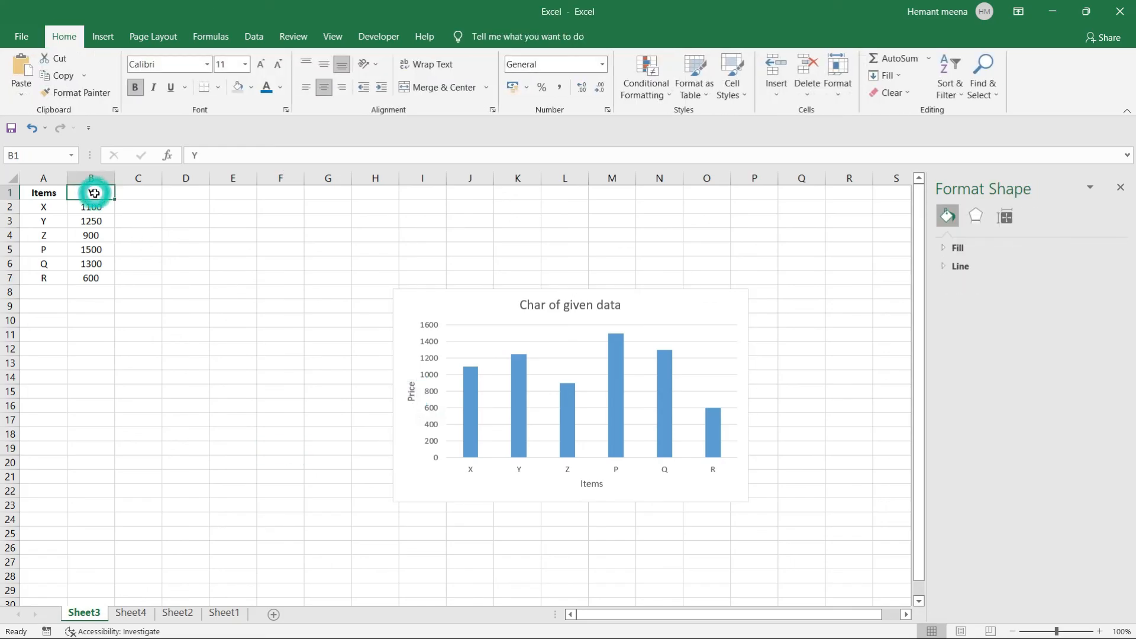
pyautogui.write('Price')
pyautogui.press('Return')
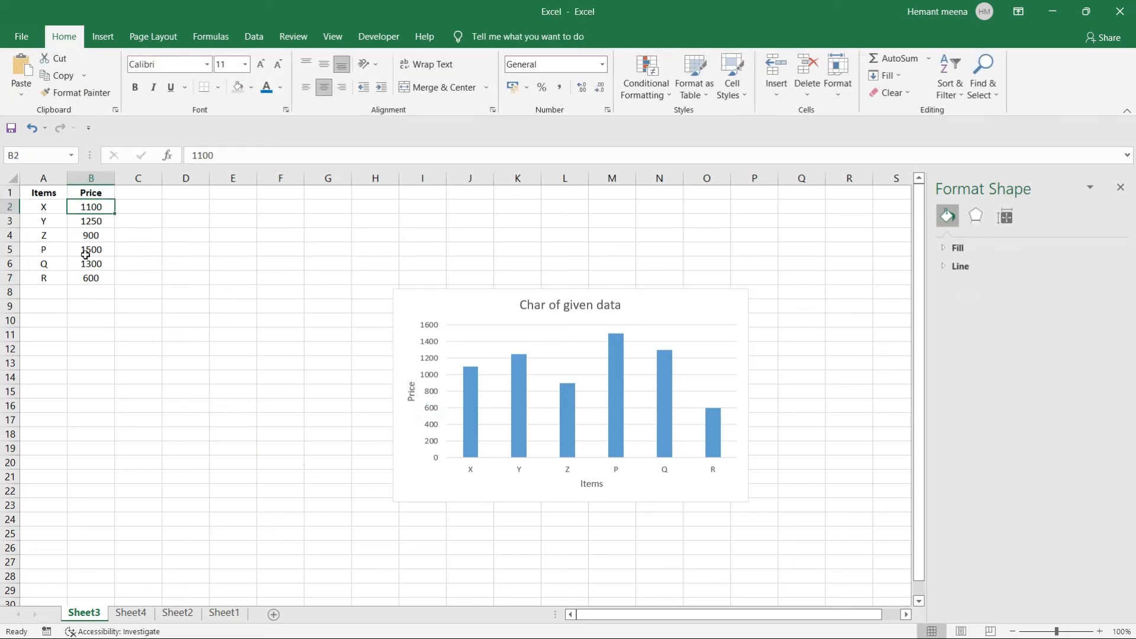
pyautogui.click(71, 294)
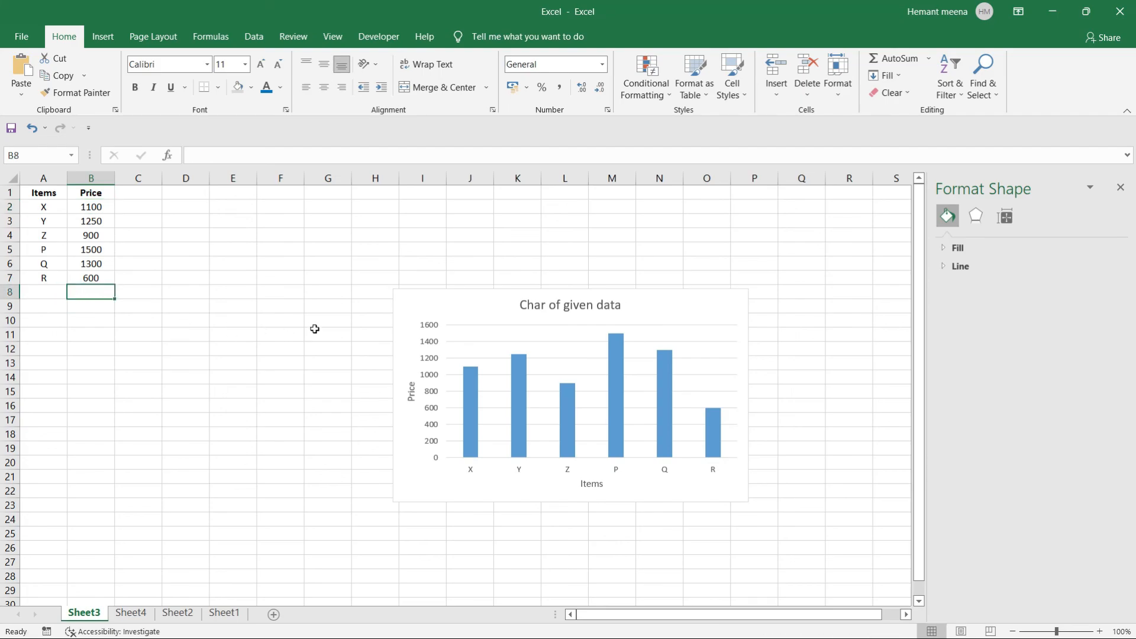
# Select and deselect the chart to check it reflects the Price header.
pyautogui.click(542, 393)
pyautogui.click(446, 391)
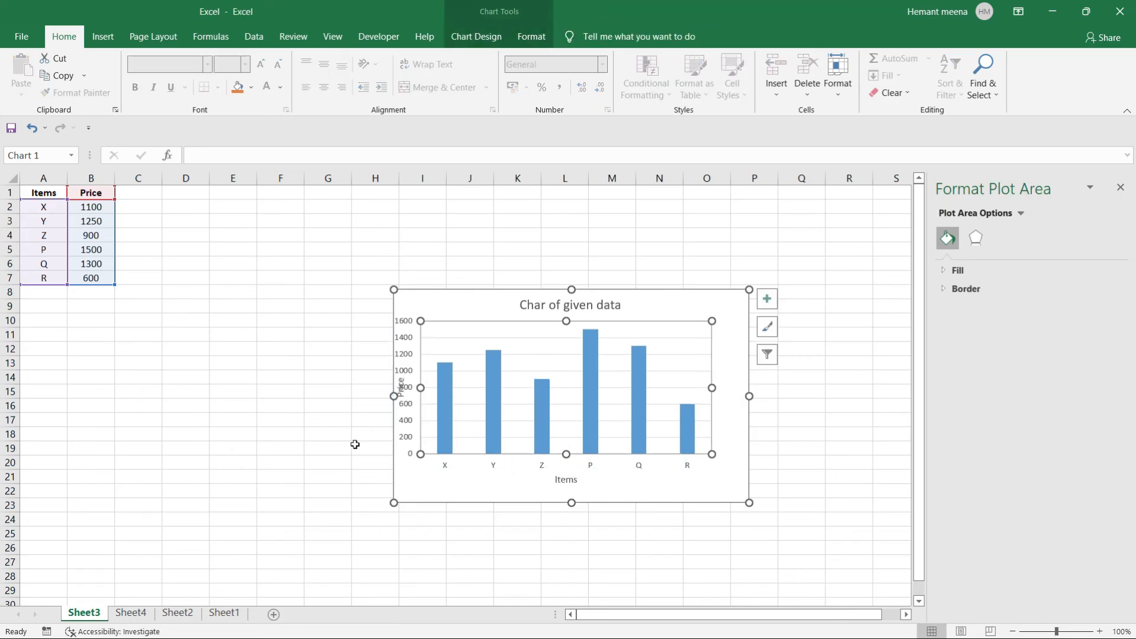
pyautogui.click(351, 453)
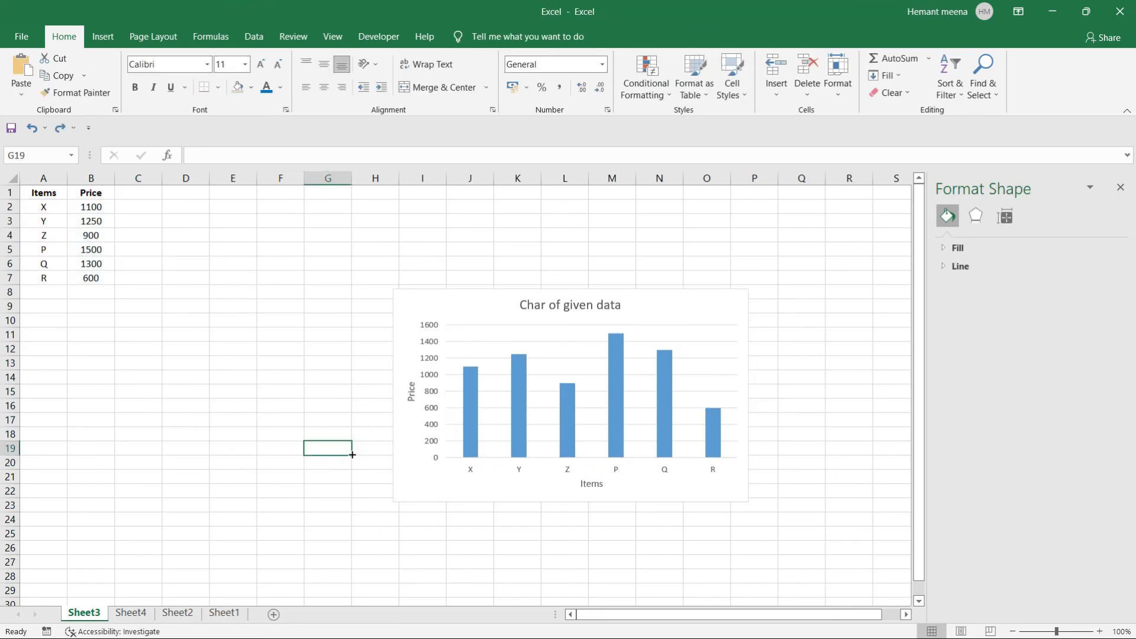
pyautogui.click(438, 433)
pyautogui.click(320, 431)
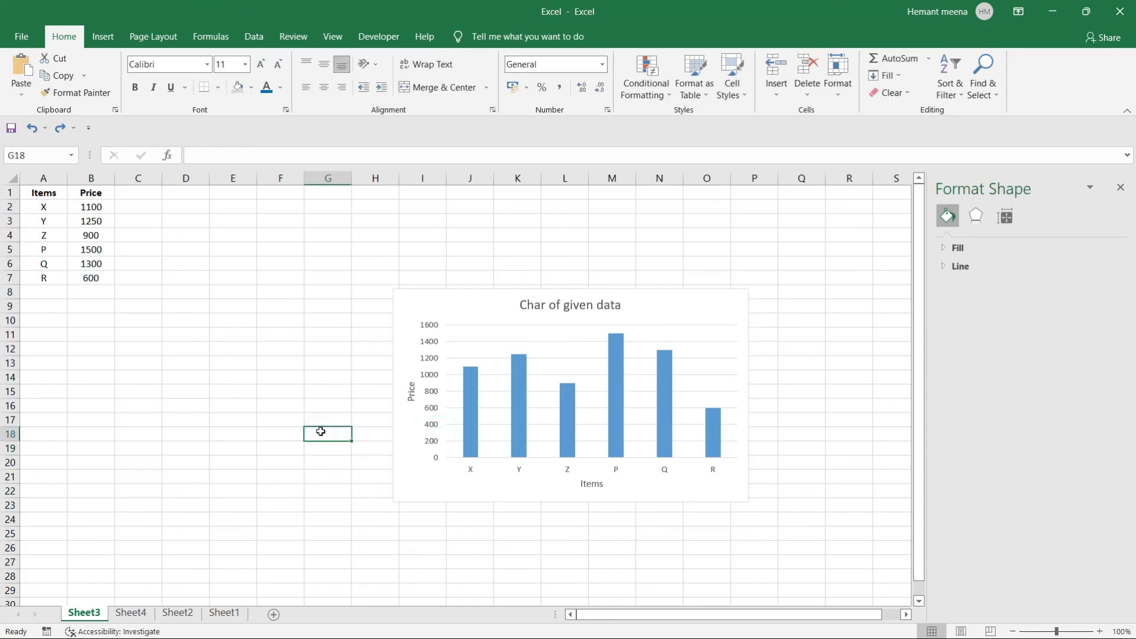